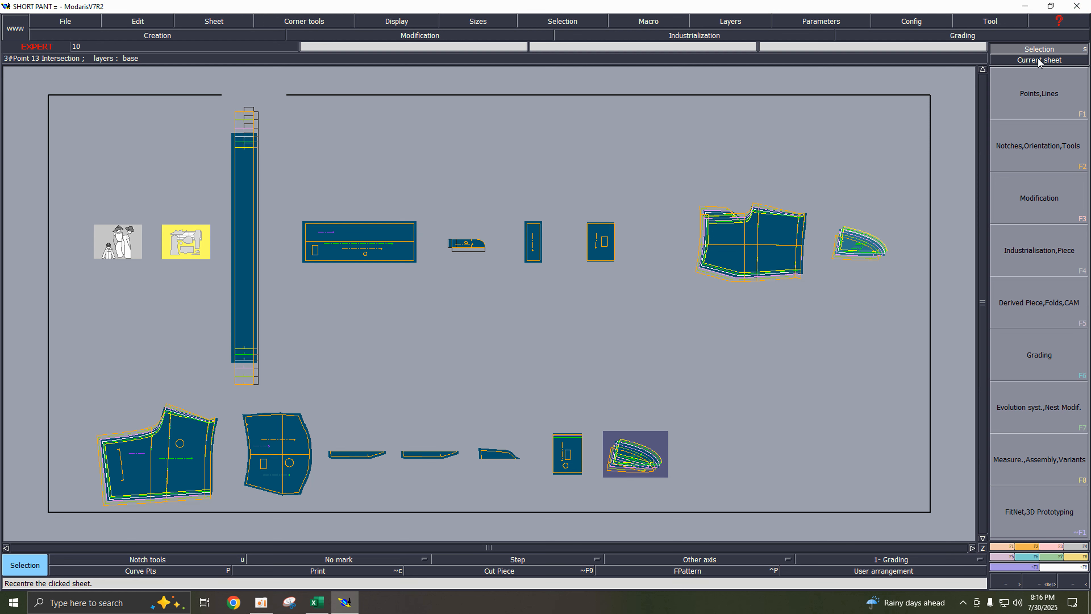
- Switch to the Excel measurement chart and clear the back rise difference formulas from cells I14 to M14
click(1039, 59)
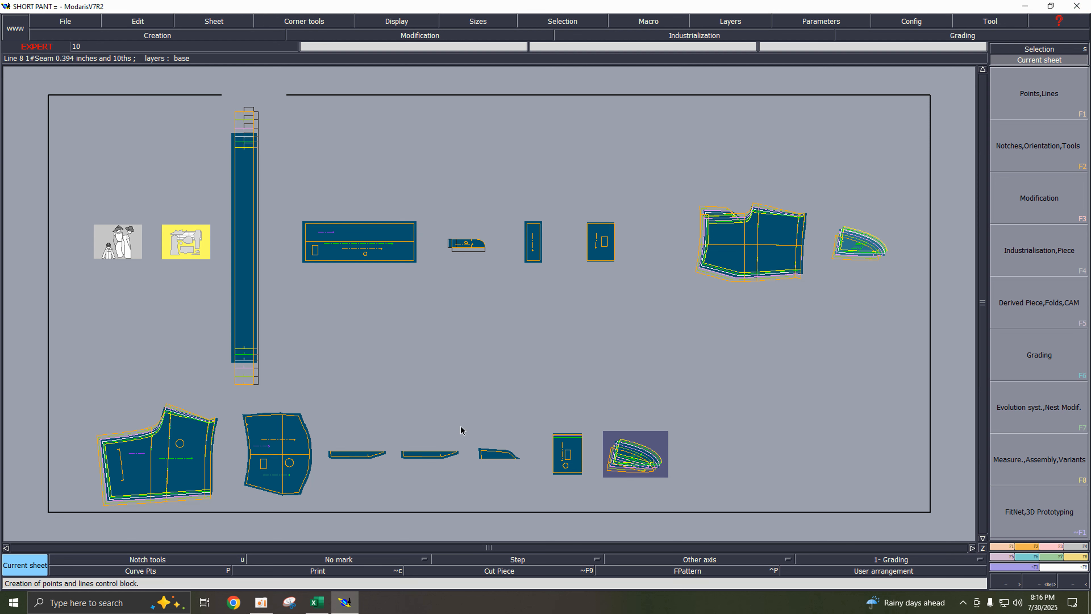
click(317, 602)
click(664, 310)
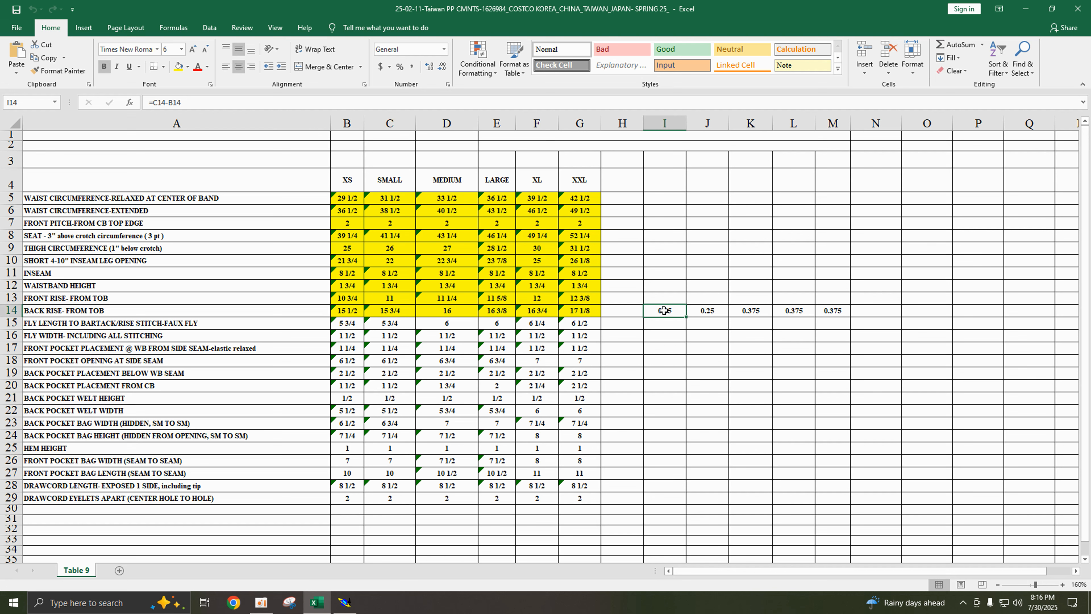
key(BackSpace)
click(709, 310)
key(BackSpace)
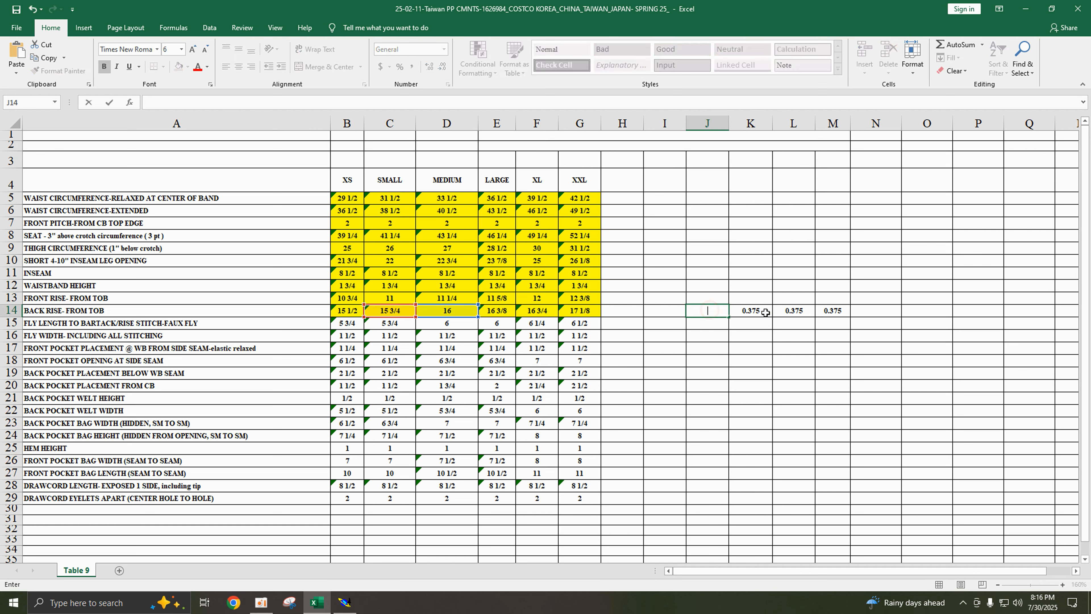
click(764, 310)
key(BackSpace)
click(799, 311)
key(BackSpace)
click(832, 311)
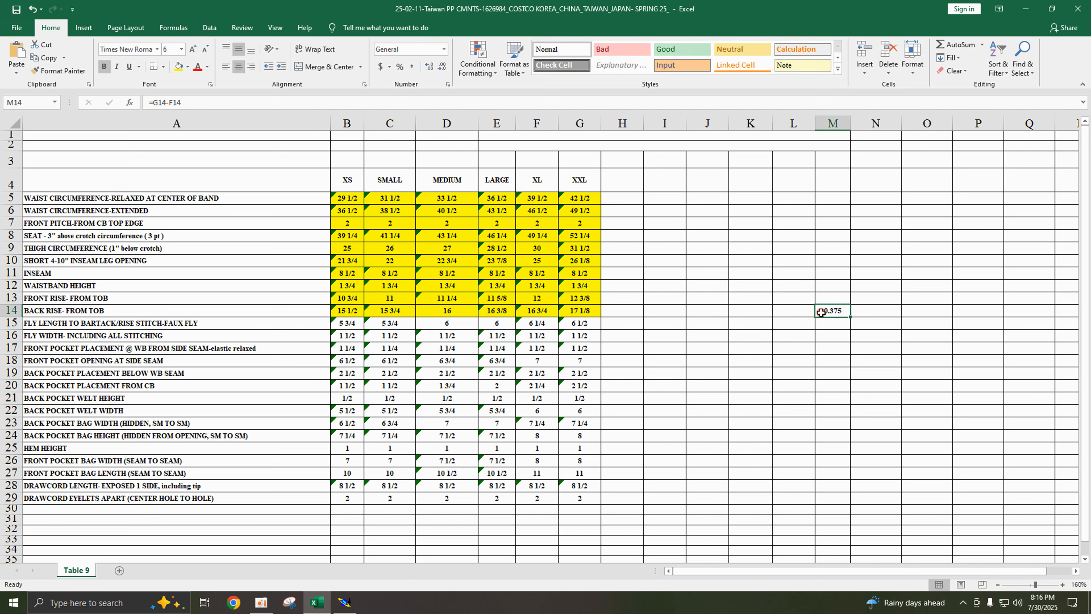
key(BackSpace)
click(812, 365)
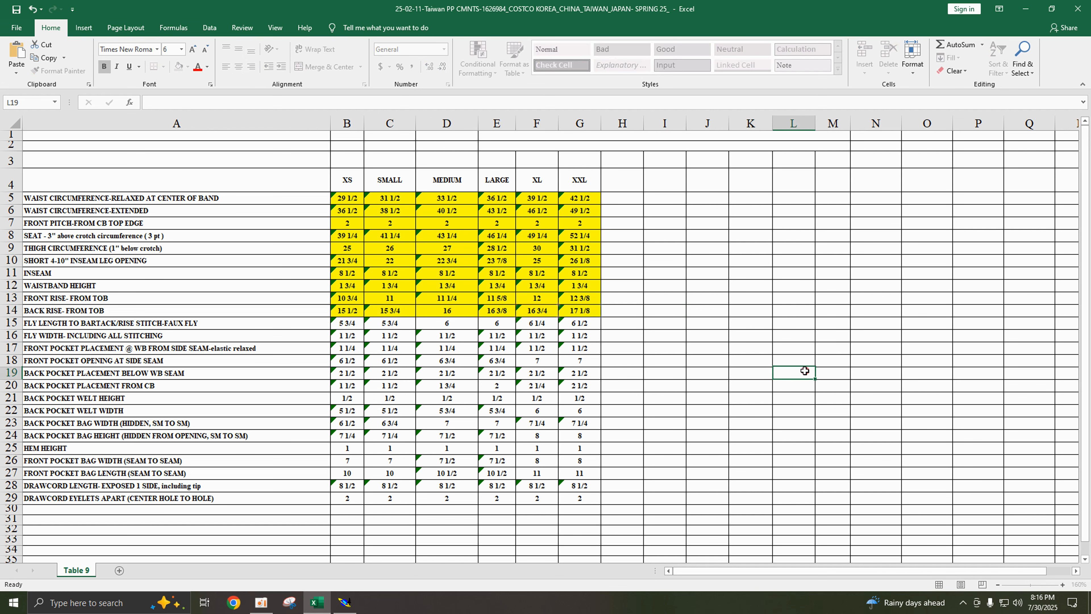
- Examine the fly length row's values for the XS, small and medium sizes in the measurement chart
click(357, 325)
click(367, 329)
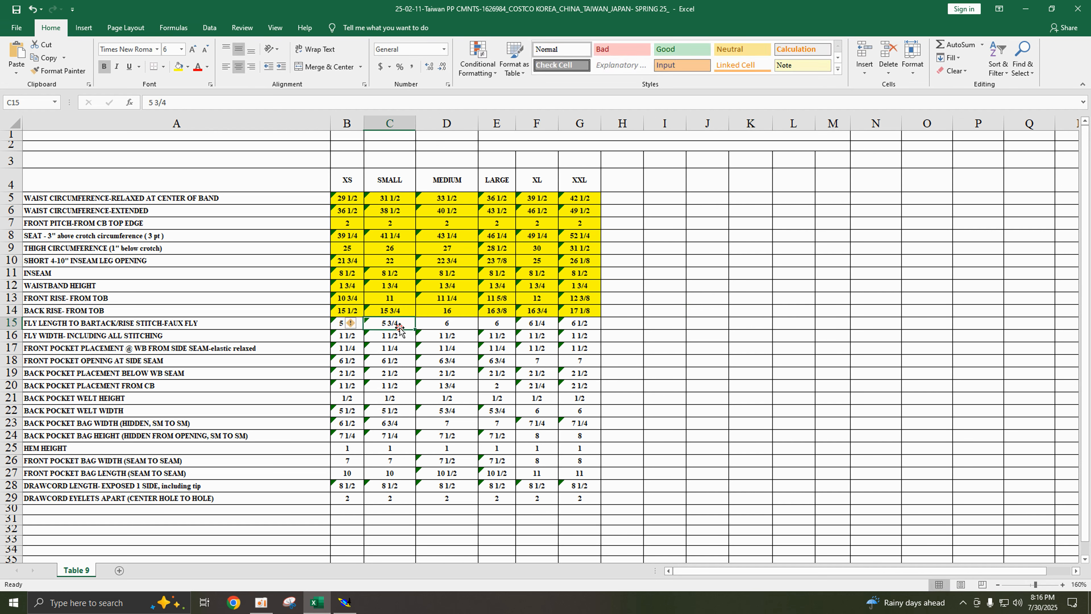
click(161, 321)
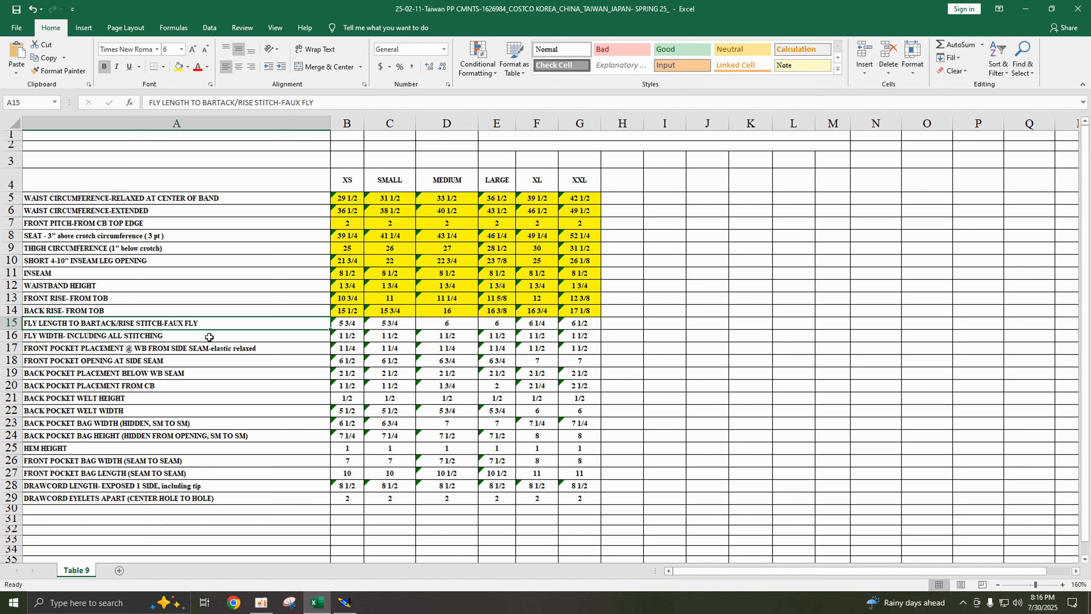
click(627, 311)
click(651, 312)
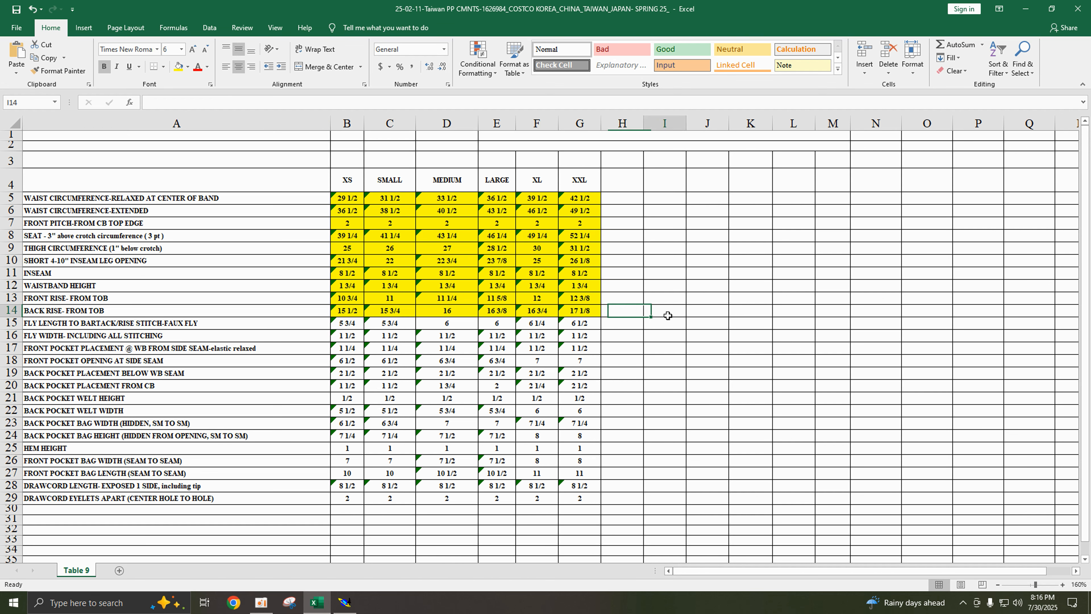
click(633, 314)
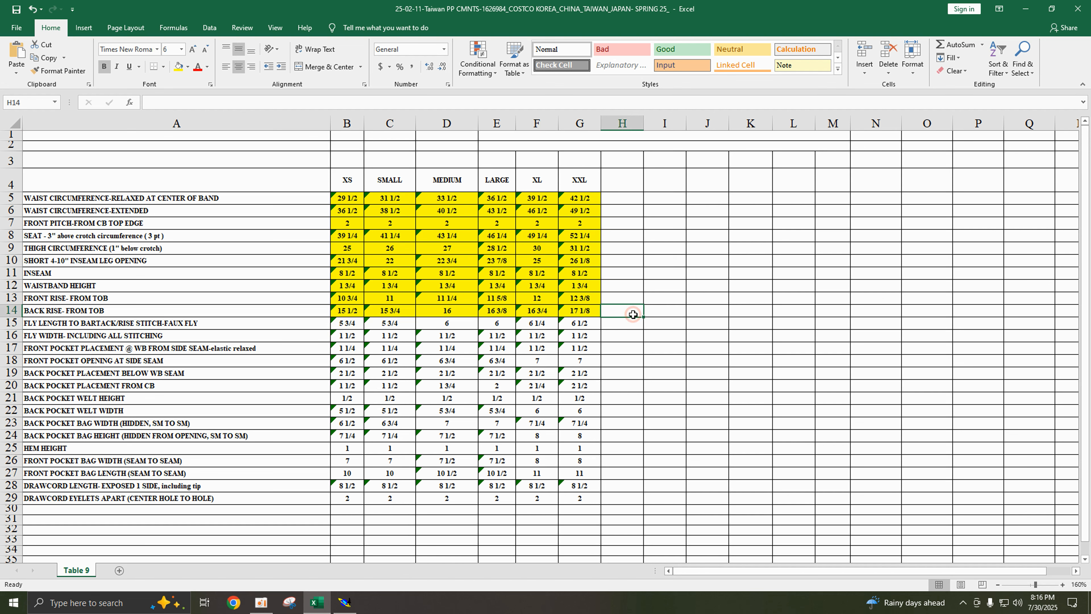
click(454, 328)
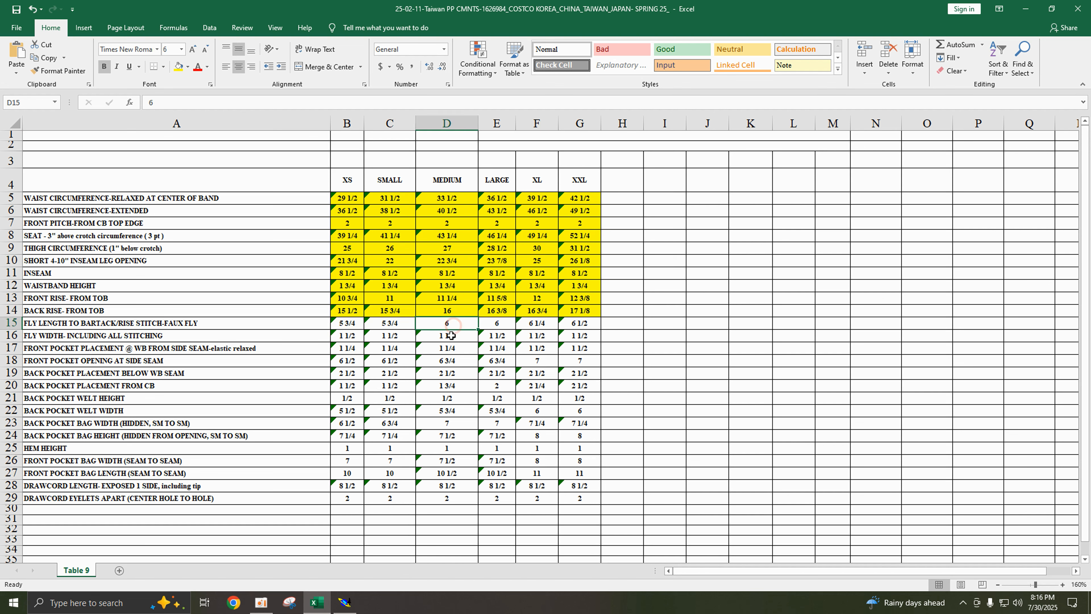
click(358, 327)
click(403, 326)
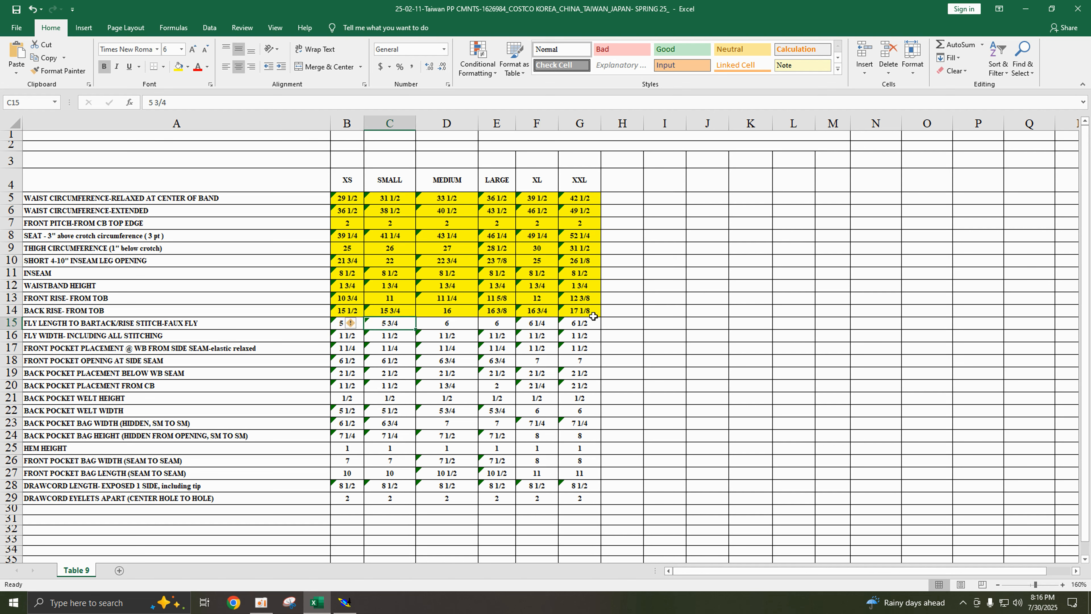
- Enter the back rise difference between small and XS in H14 with the formula =C14-B14
click(616, 309)
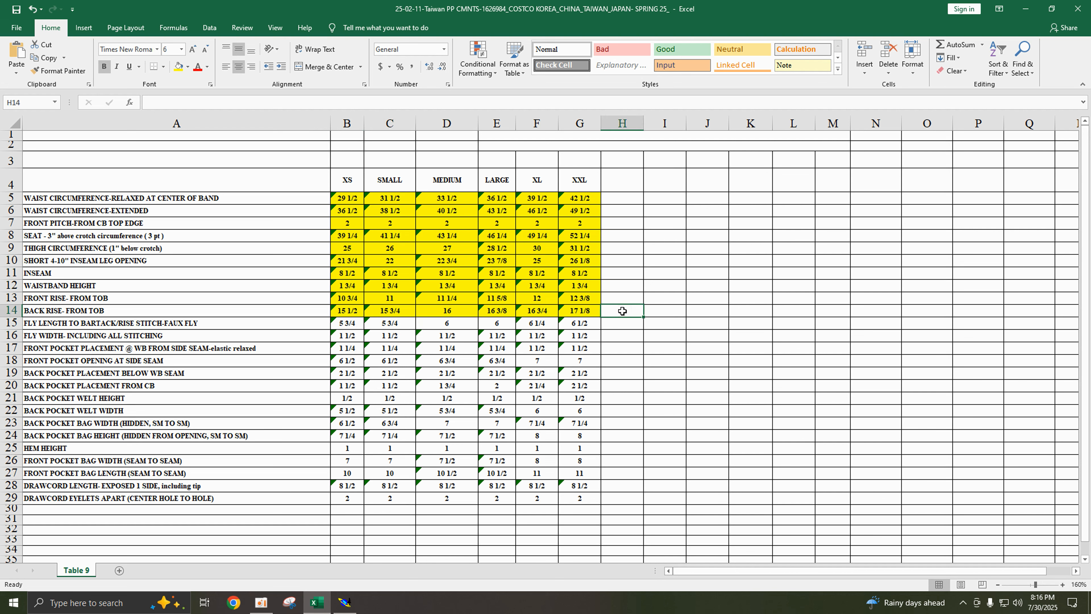
text(=)
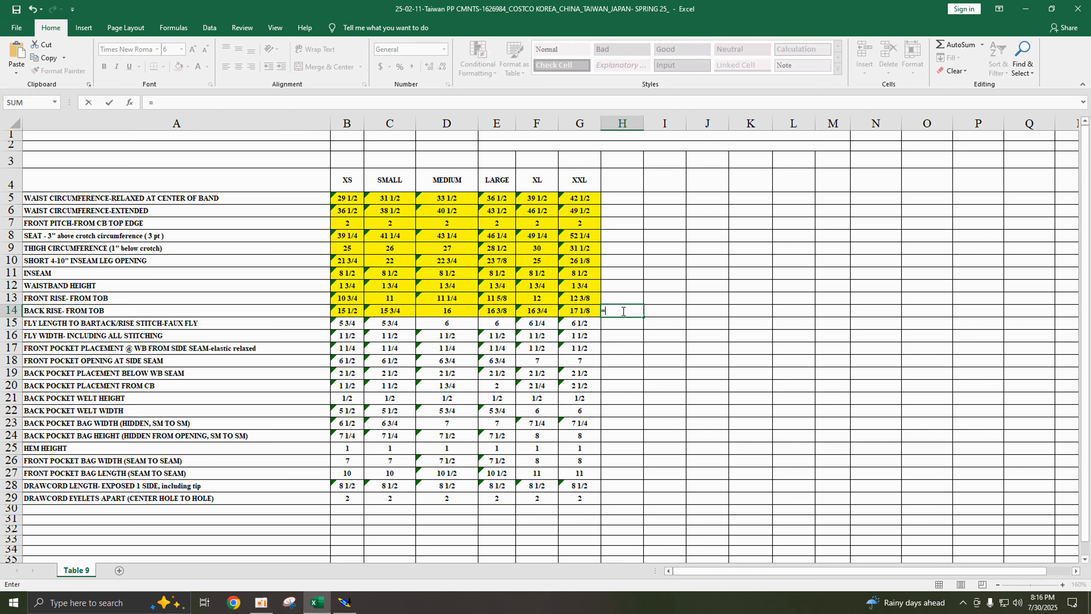
click(402, 314)
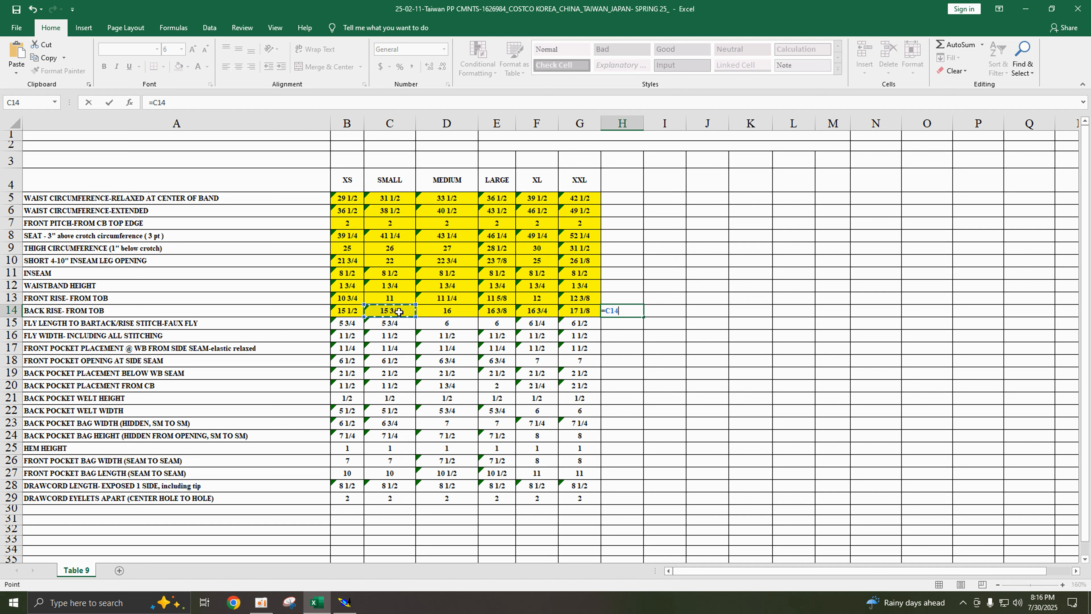
text(-)
click(348, 309)
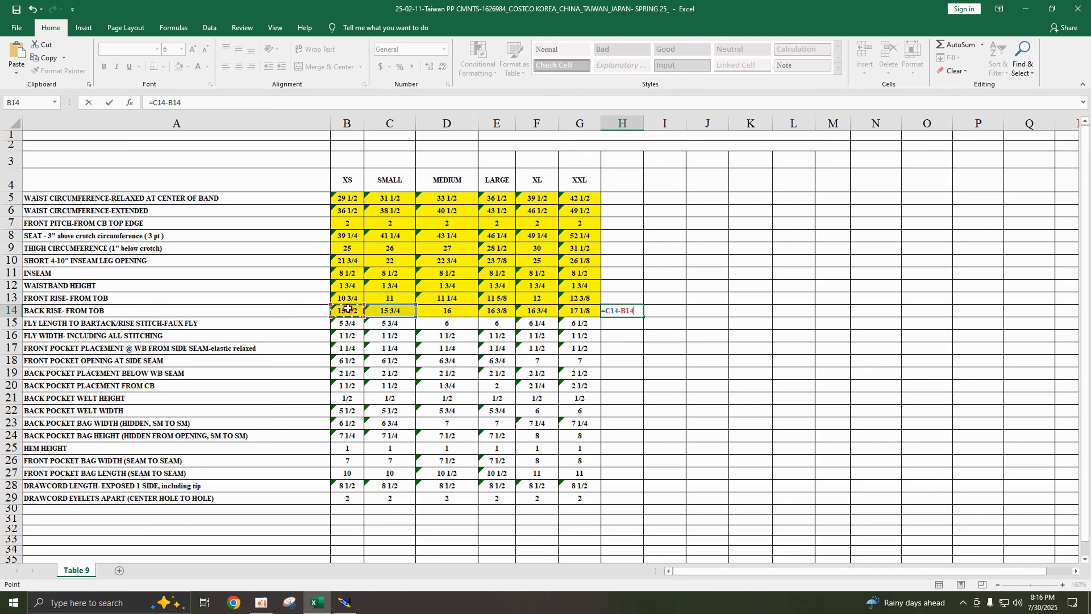
key(Return)
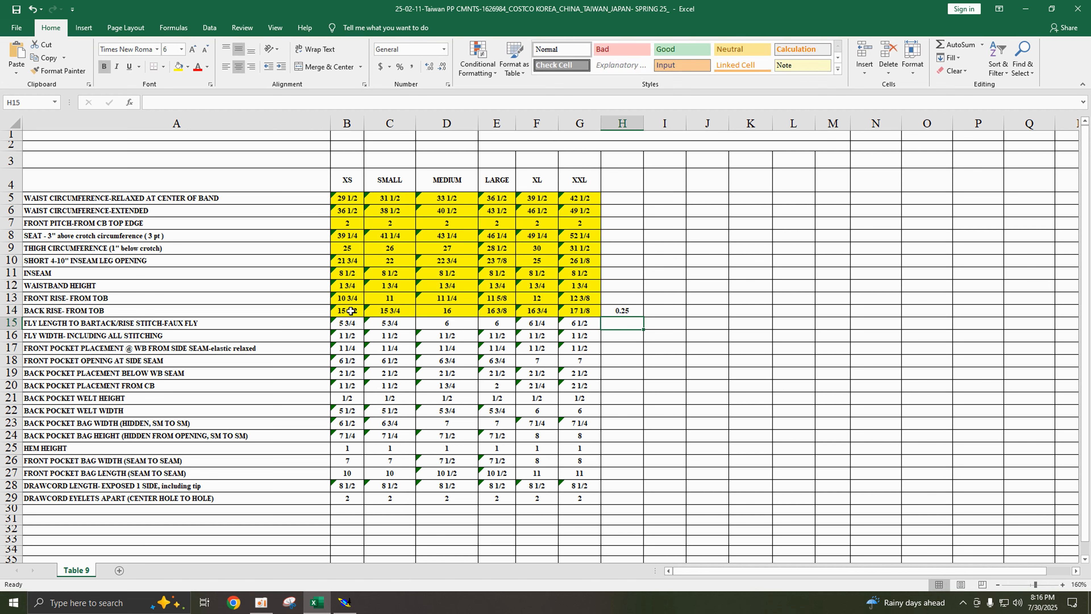
- Enter the fly length difference between medium and small in I14 as D15 minus C15
click(673, 316)
text(=)
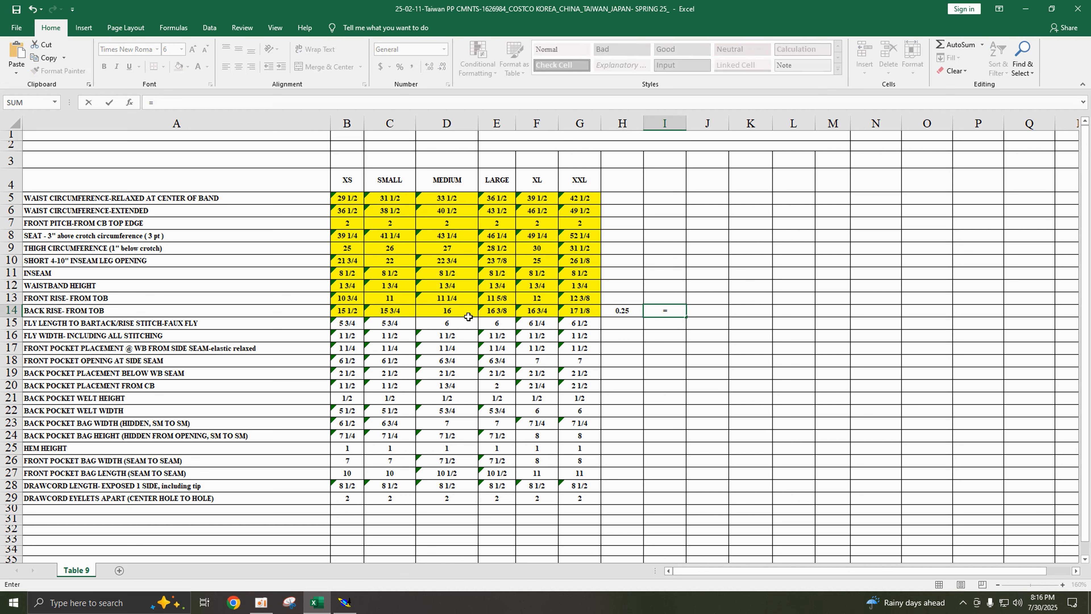
click(457, 323)
text(-)
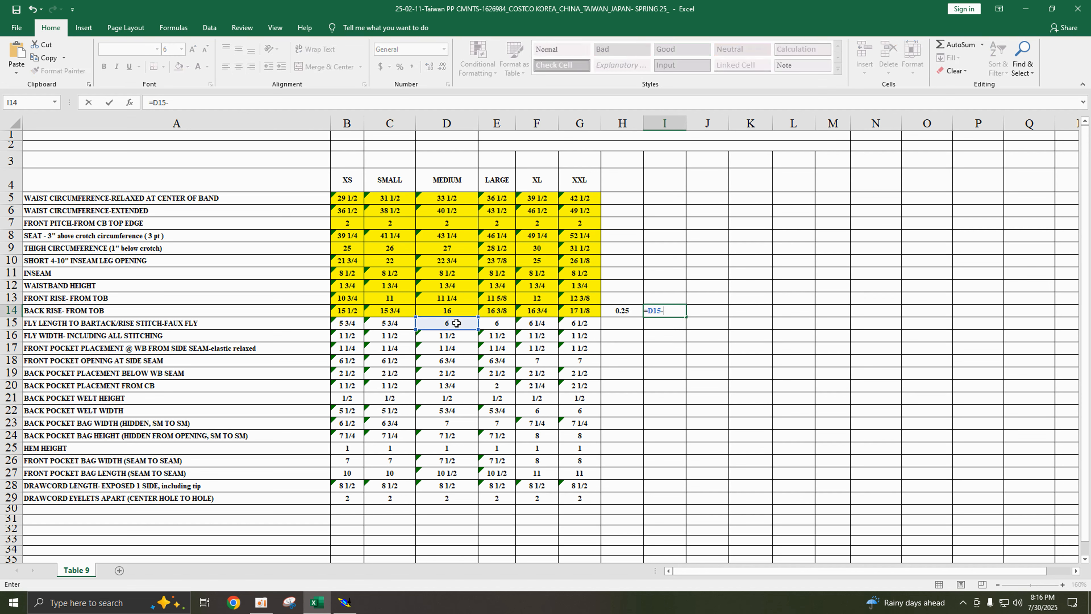
click(396, 324)
key(Return)
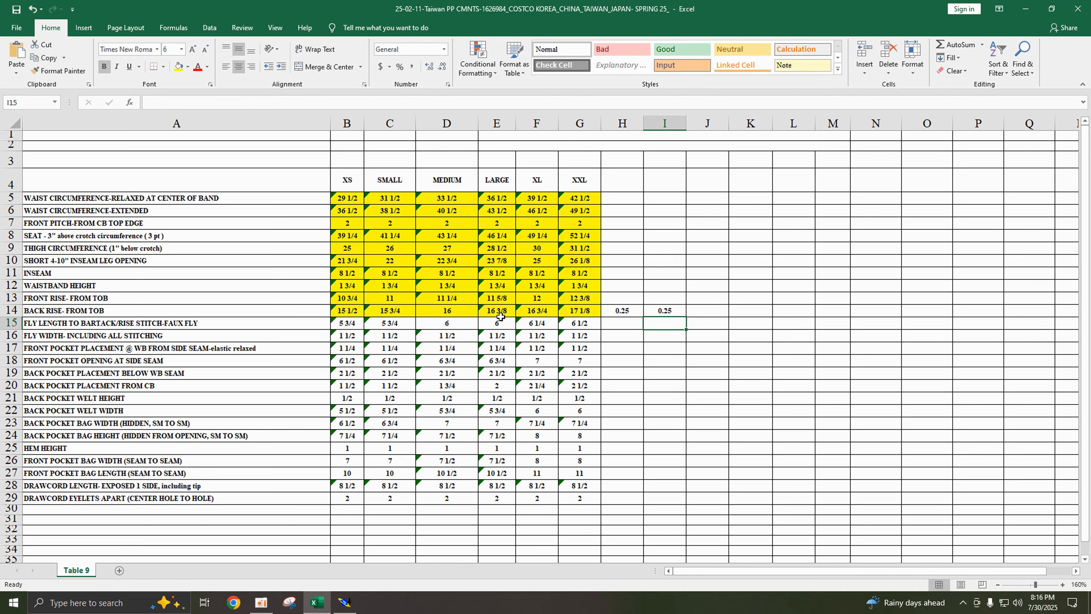
- Clear the two difference formulas from cells H14 and I14
click(392, 324)
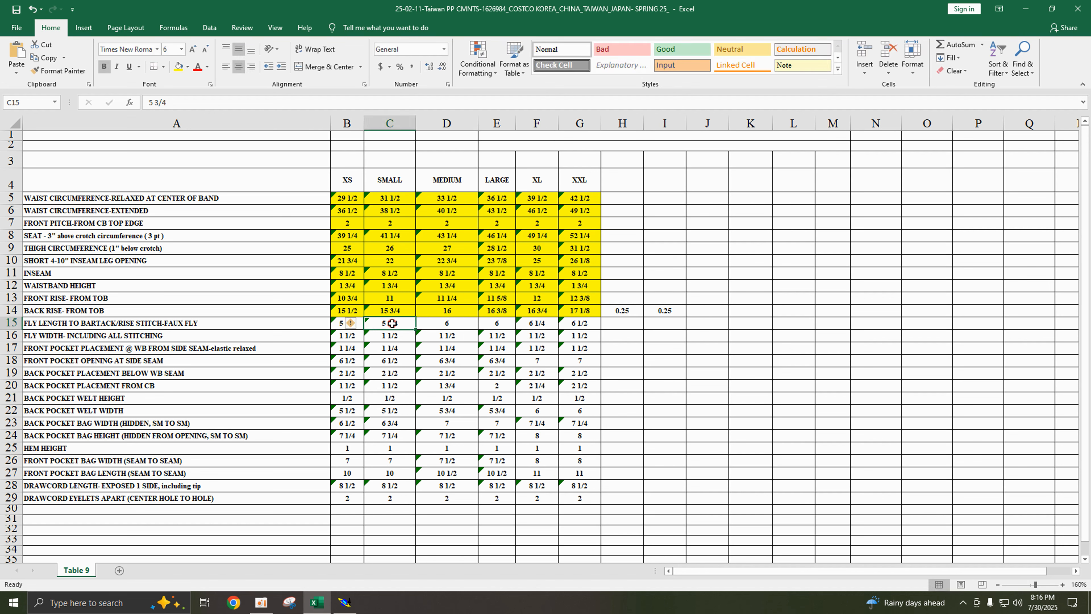
click(580, 386)
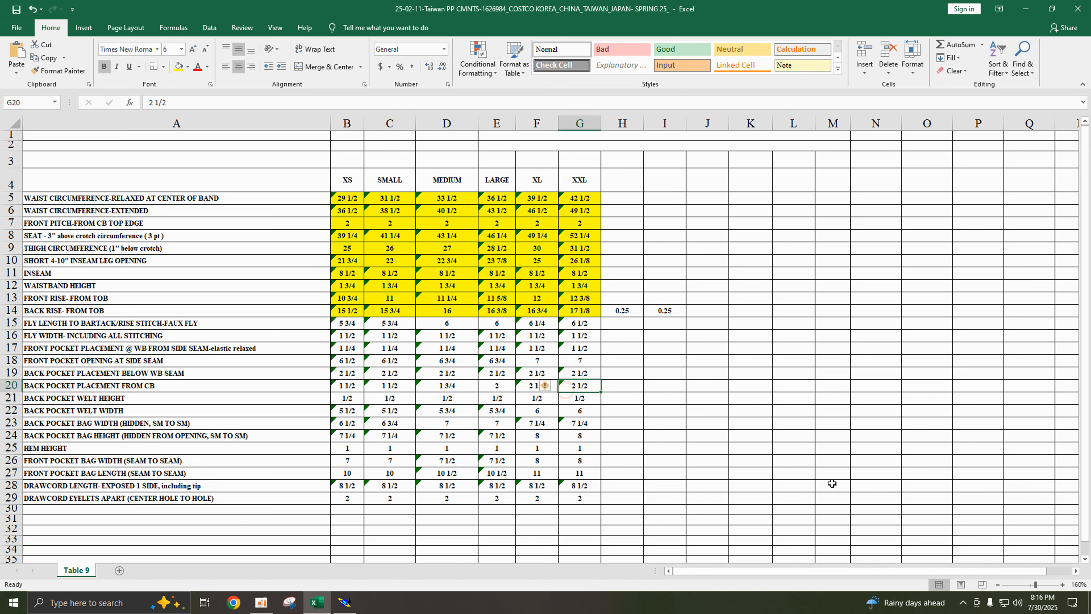
click(631, 313)
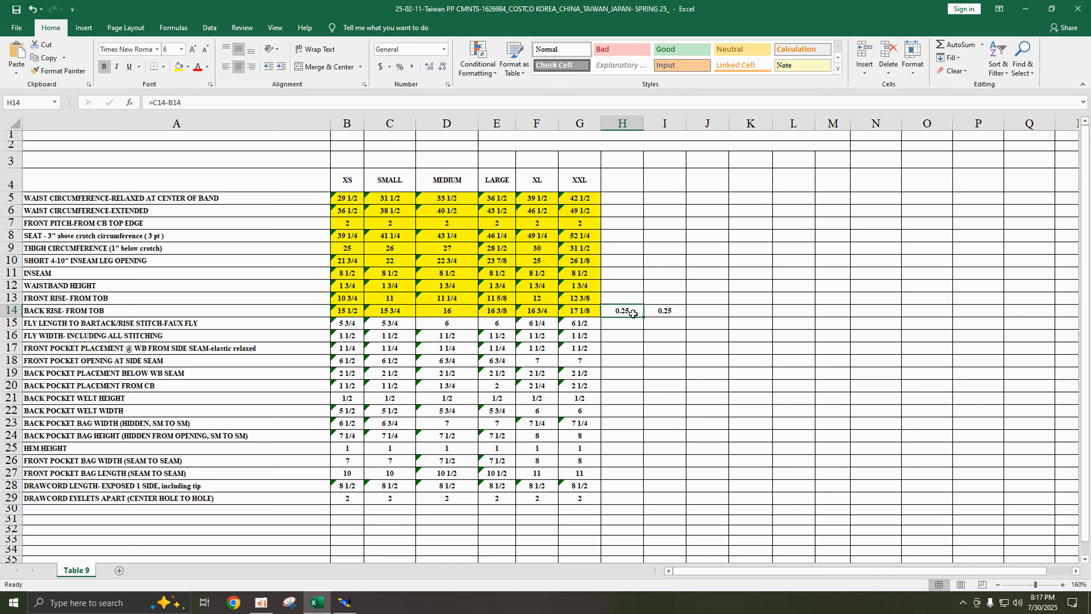
drag(633, 313, 663, 315)
key(Delete)
- Calculate the back rise step from XS to small again in H14 using =C14-B14
click(627, 313)
text(=)
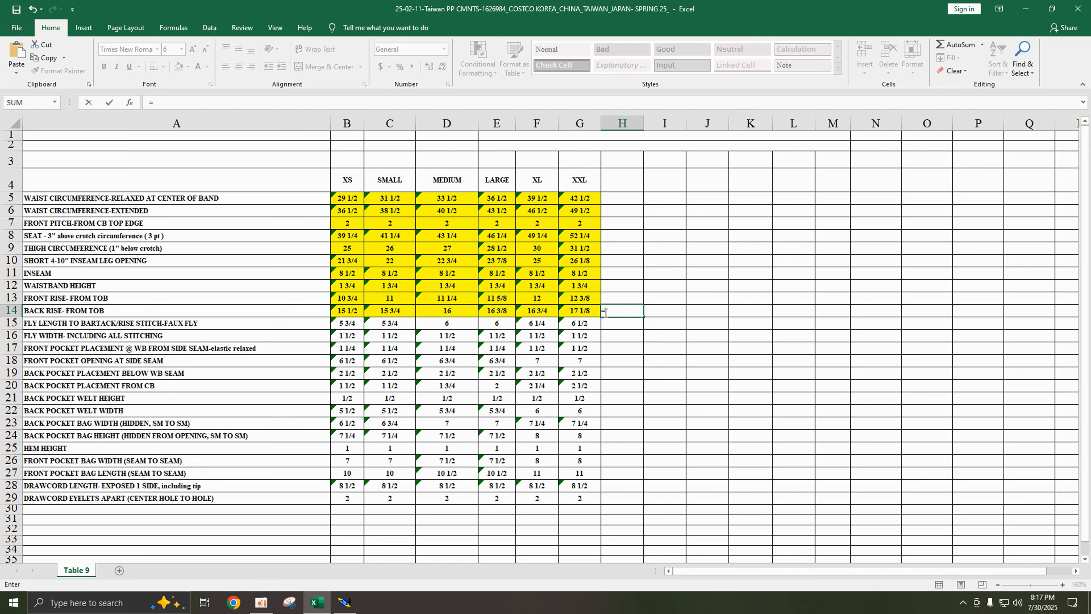
click(393, 314)
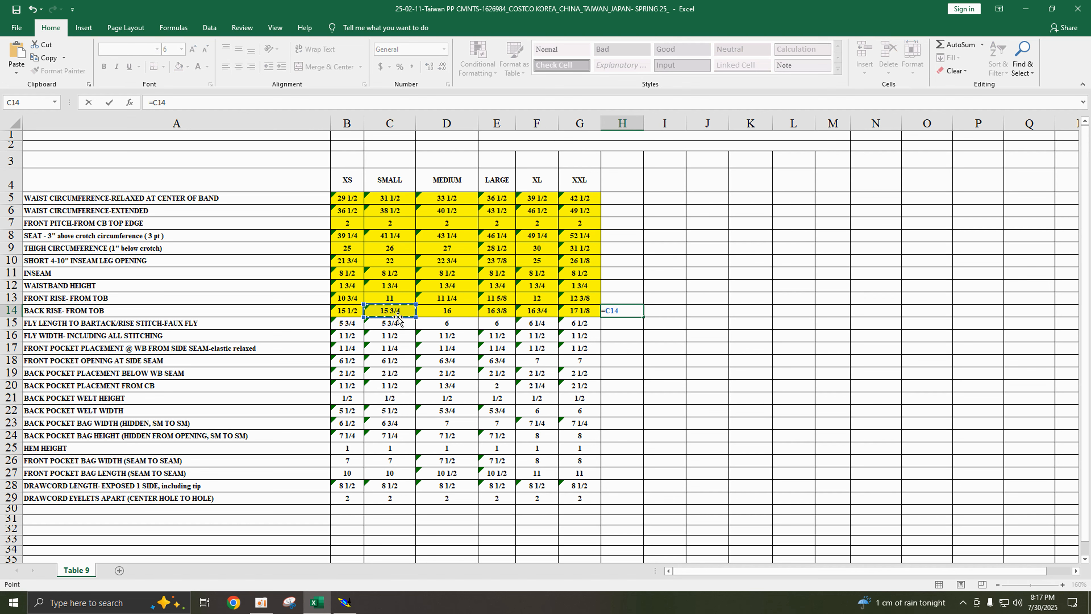
text(-)
click(346, 310)
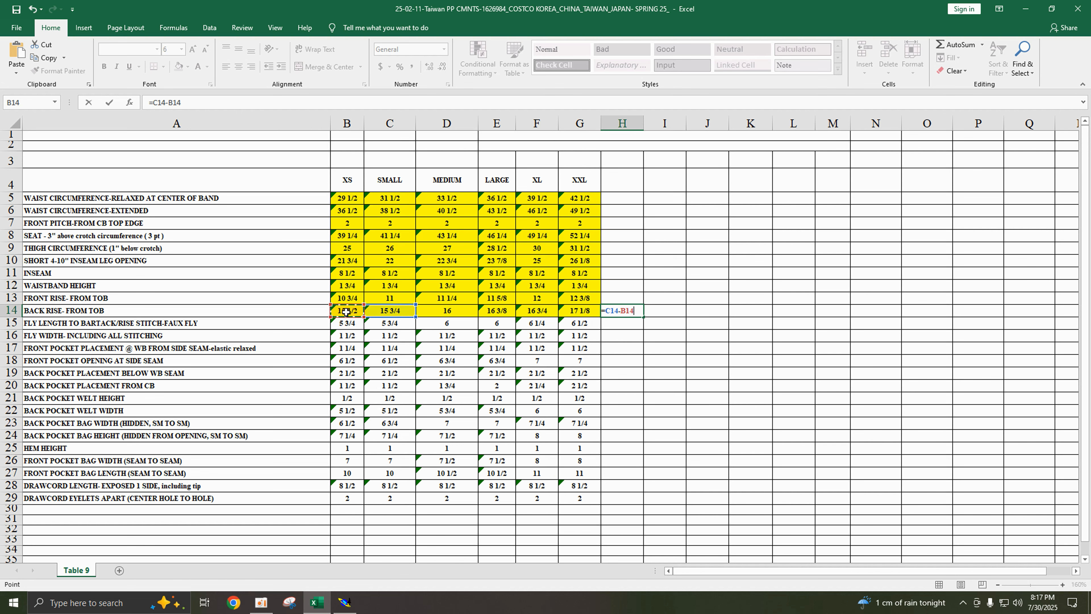
key(Return)
- Calculate the back rise step from small to medium in I14 by subtracting C14 from D14
click(663, 311)
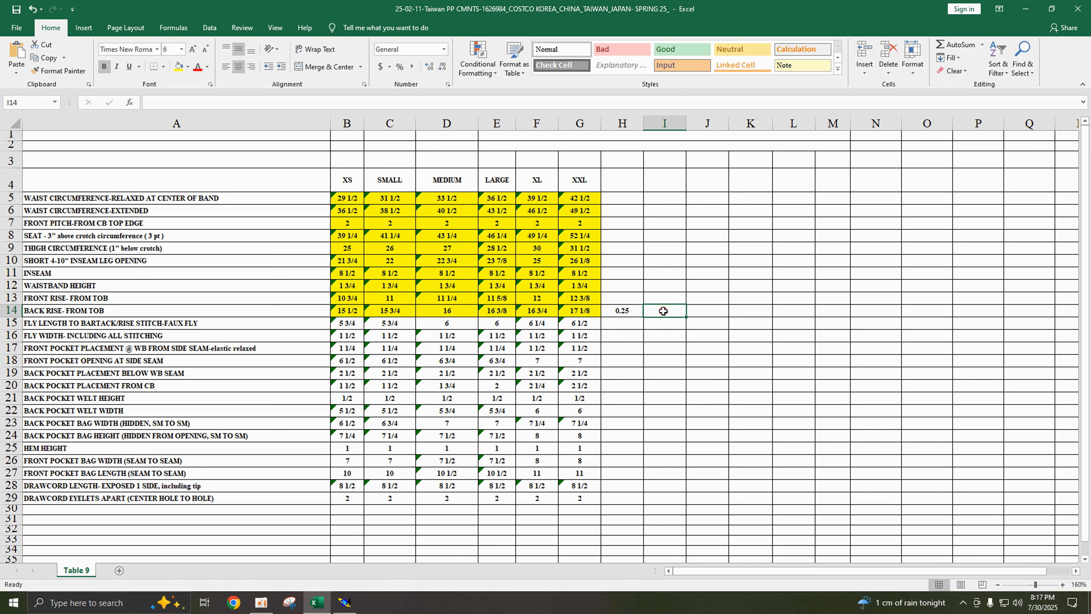
text(=)
click(460, 310)
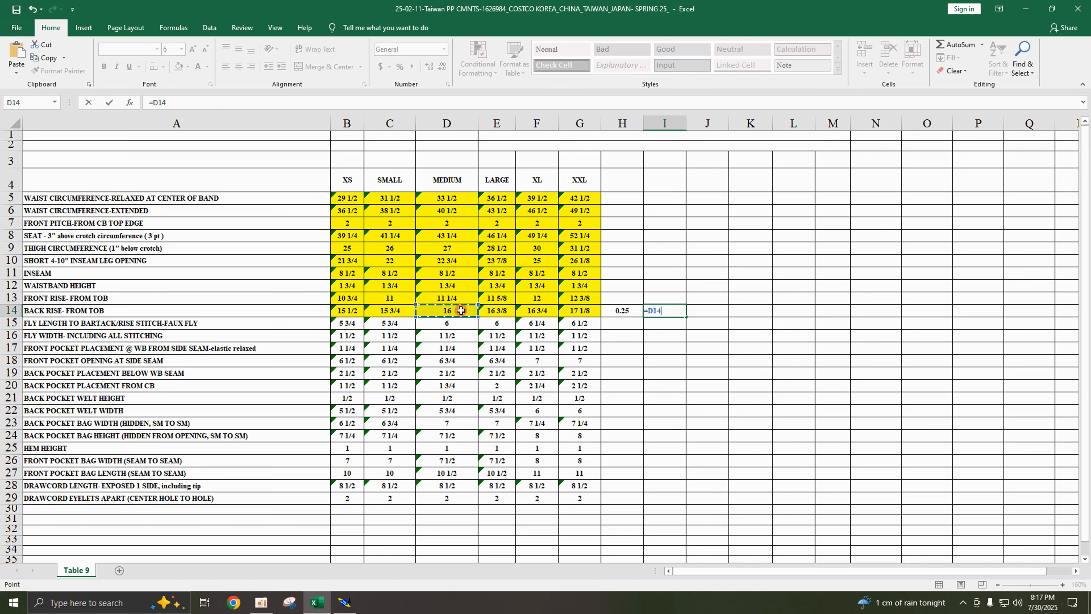
text(-)
click(389, 313)
key(Return)
- Try to enter a formula in J14 that subtracts H14 from E15 and compares the result with another cell
click(706, 313)
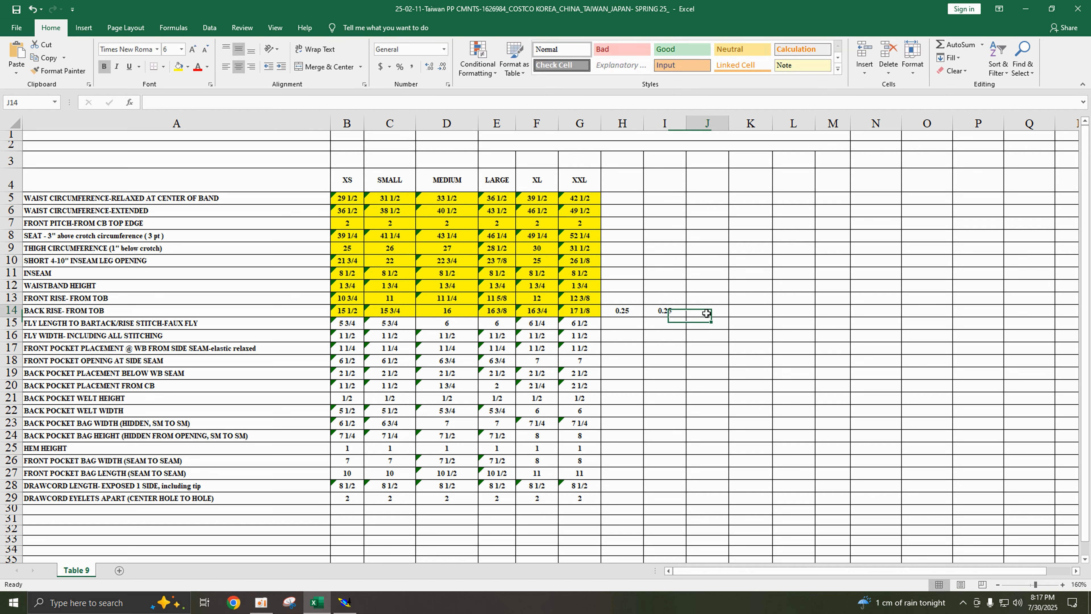
text(=)
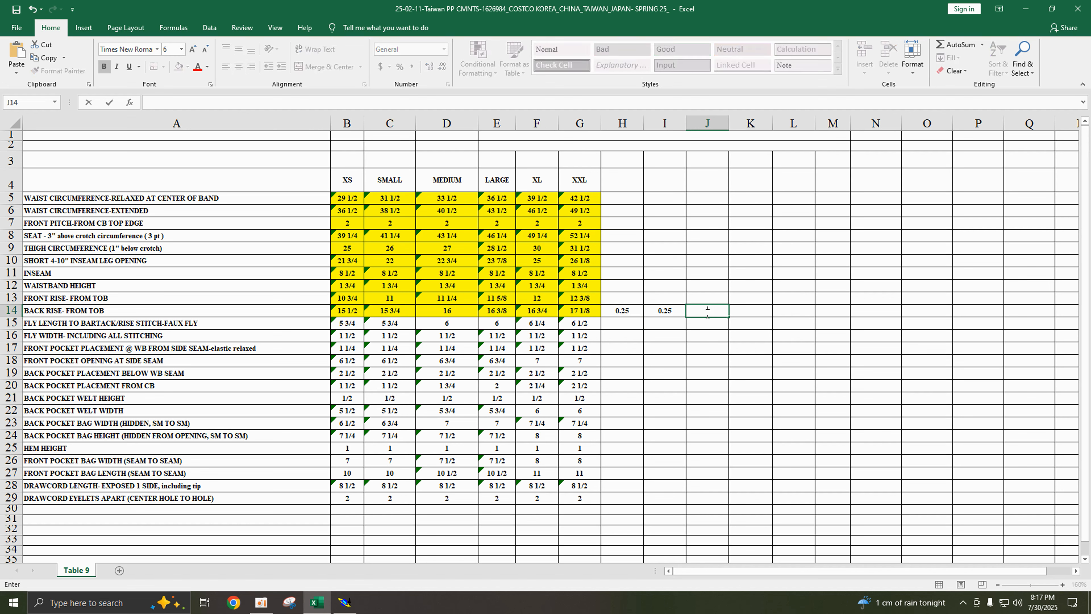
text(=)
click(492, 323)
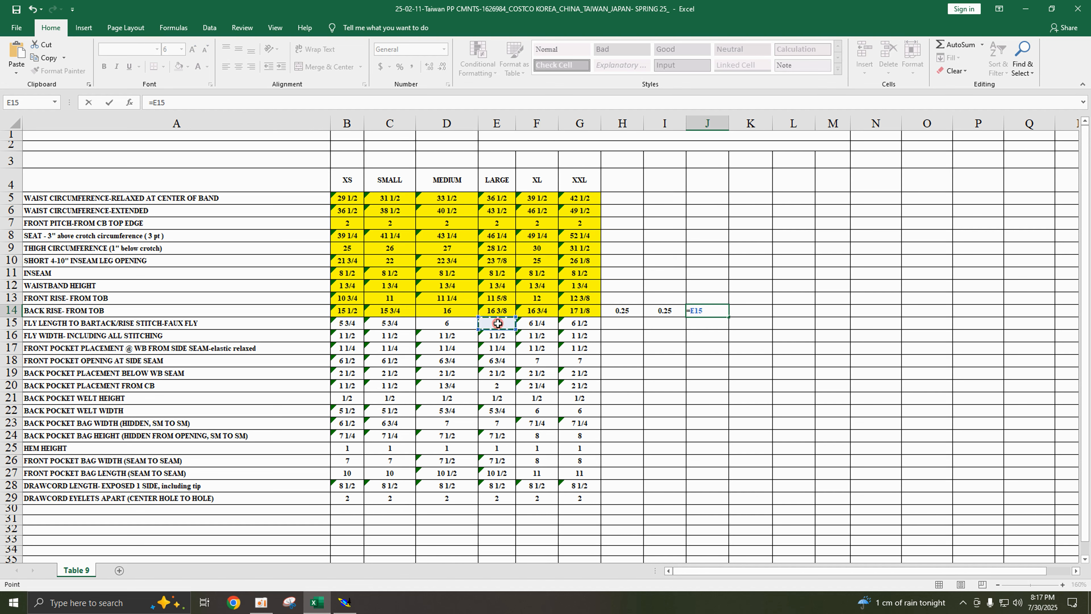
text(-)
click(435, 324)
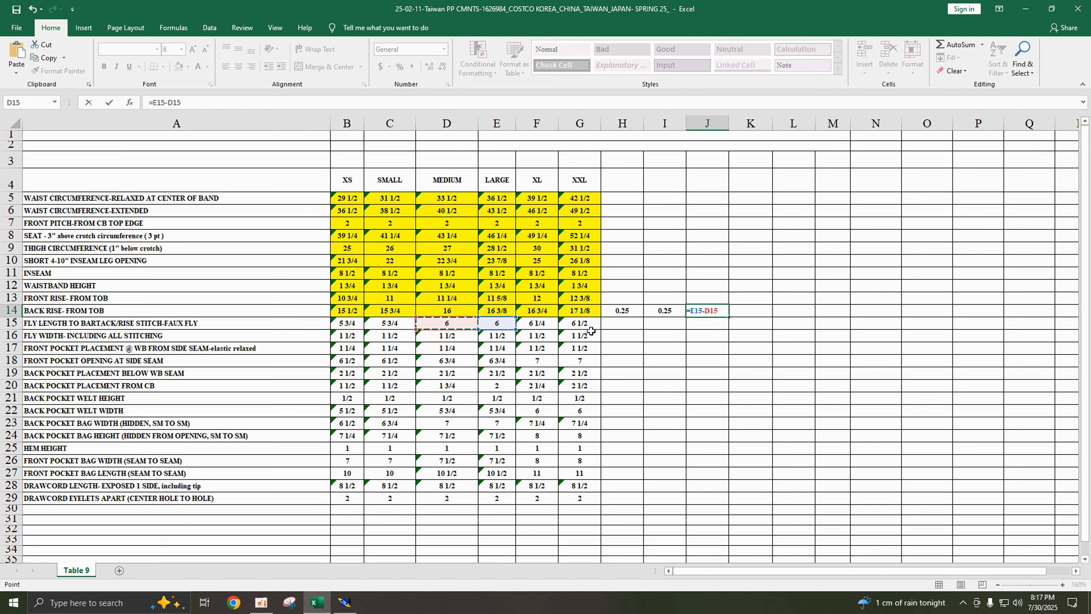
click(623, 320)
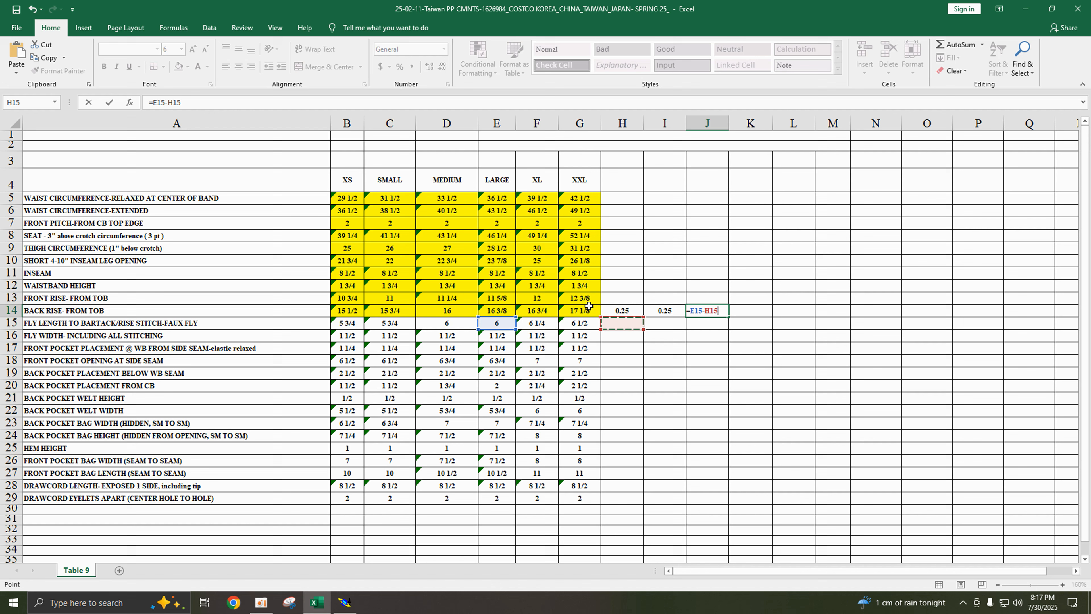
click(406, 311)
click(623, 311)
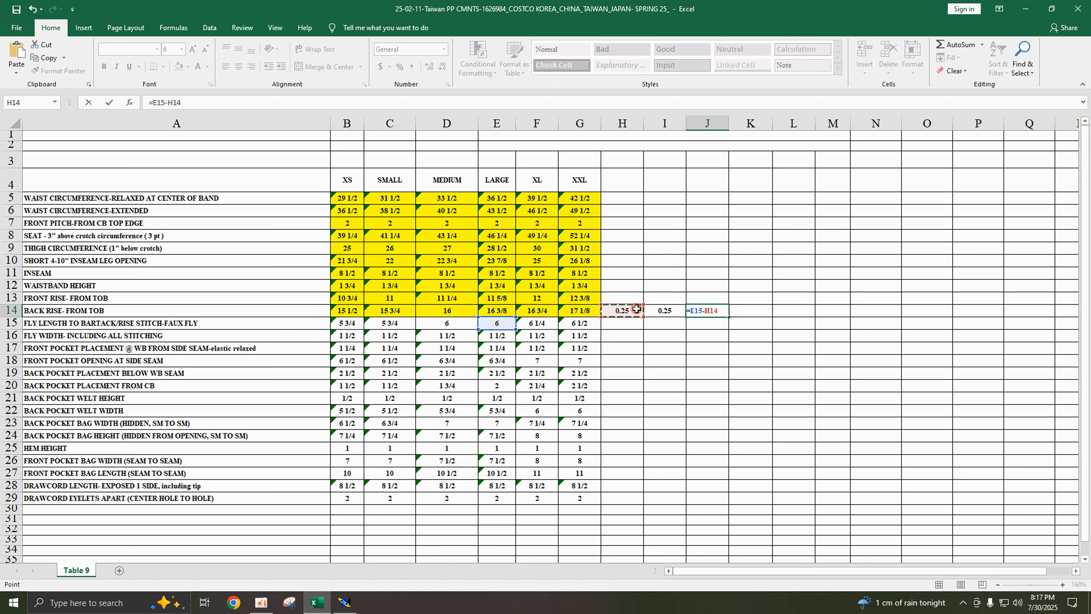
text(=H1)
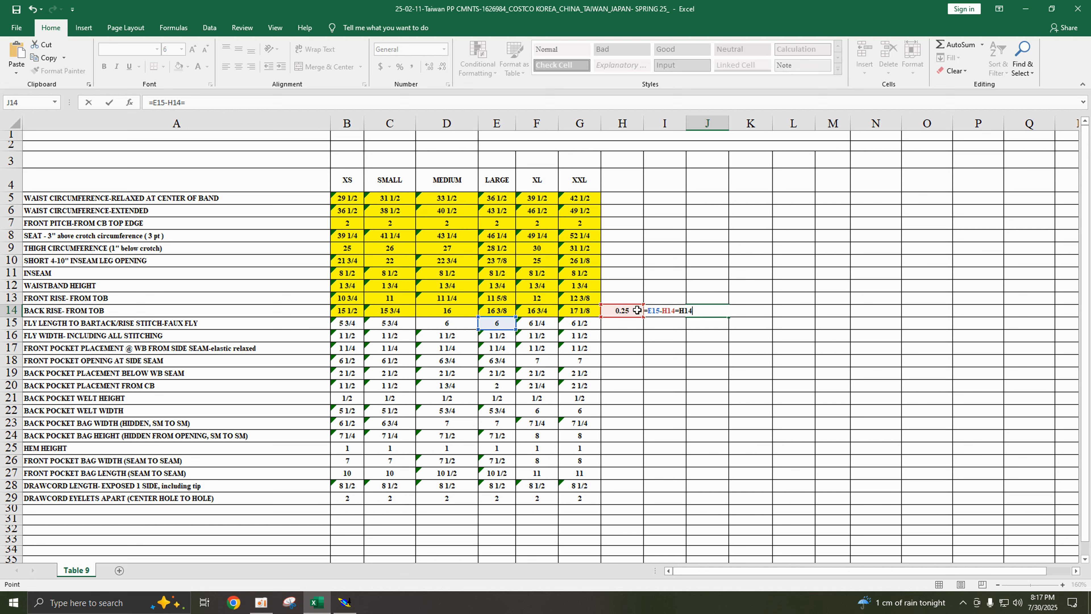
click(673, 310)
drag(686, 379, 664, 386)
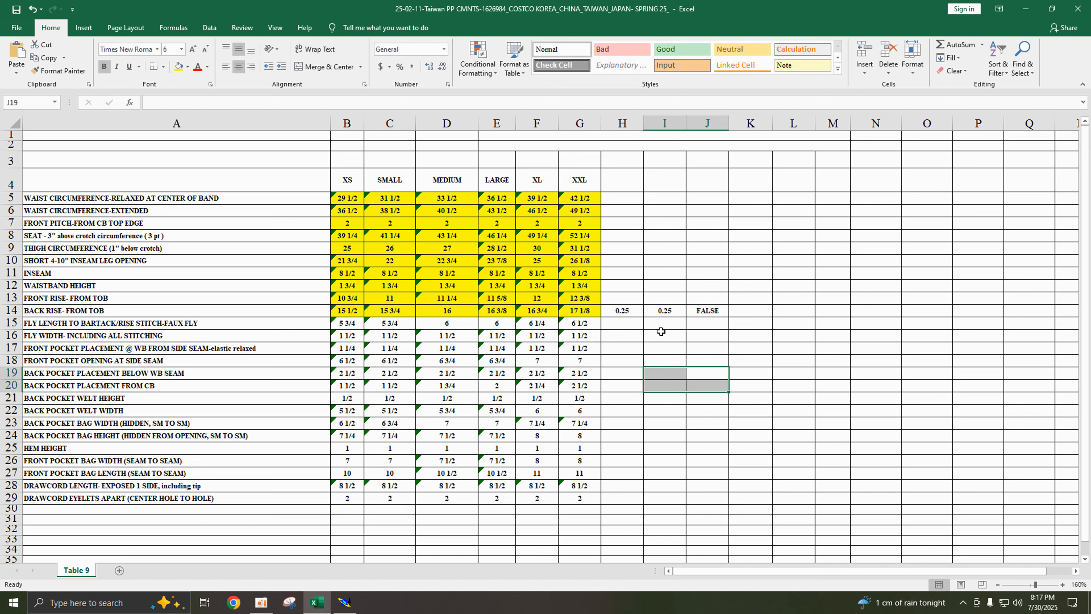
- Clear the back rise formulas from cells H14, I14 and J14
click(634, 310)
key(BackSpace)
click(674, 311)
key(BackSpace)
click(713, 312)
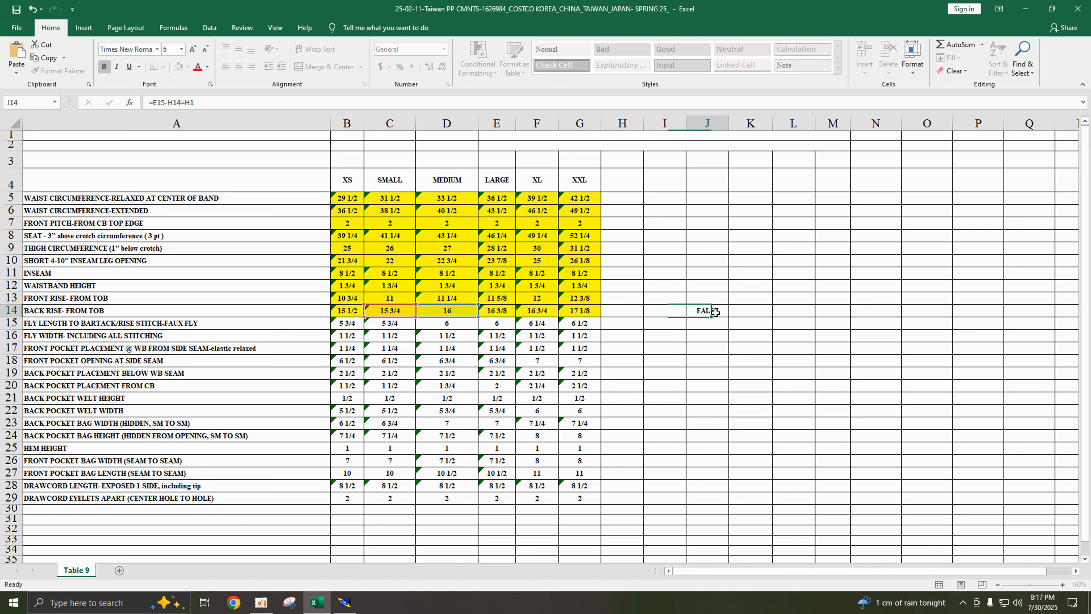
key(BackSpace)
key(Return)
- Calculate the fly length step from XS to small in H15 with =C15-B15
click(533, 323)
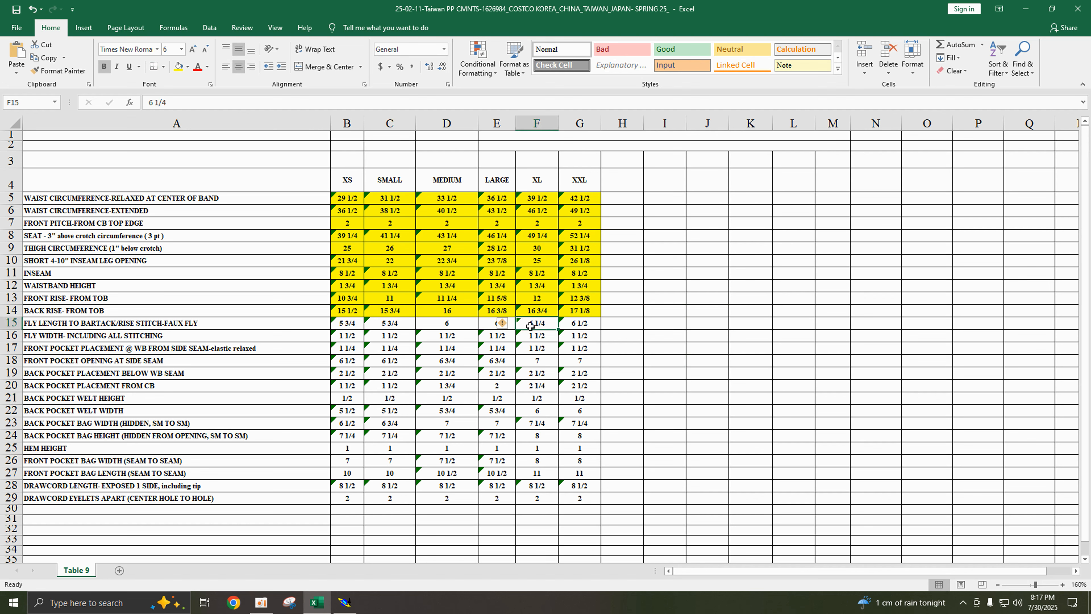
click(583, 325)
click(345, 323)
click(396, 322)
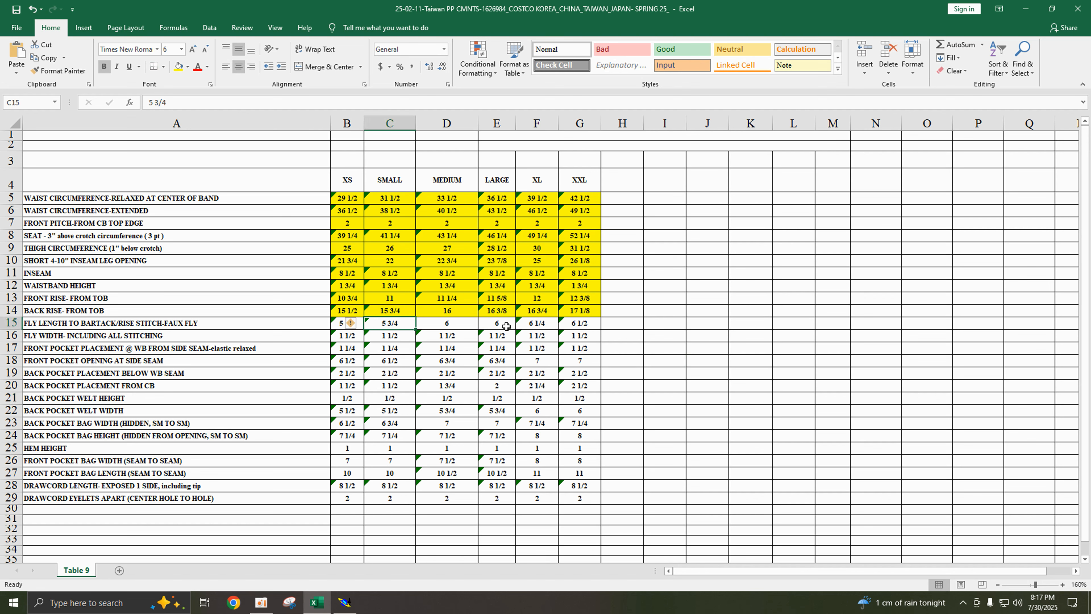
click(612, 323)
text(=)
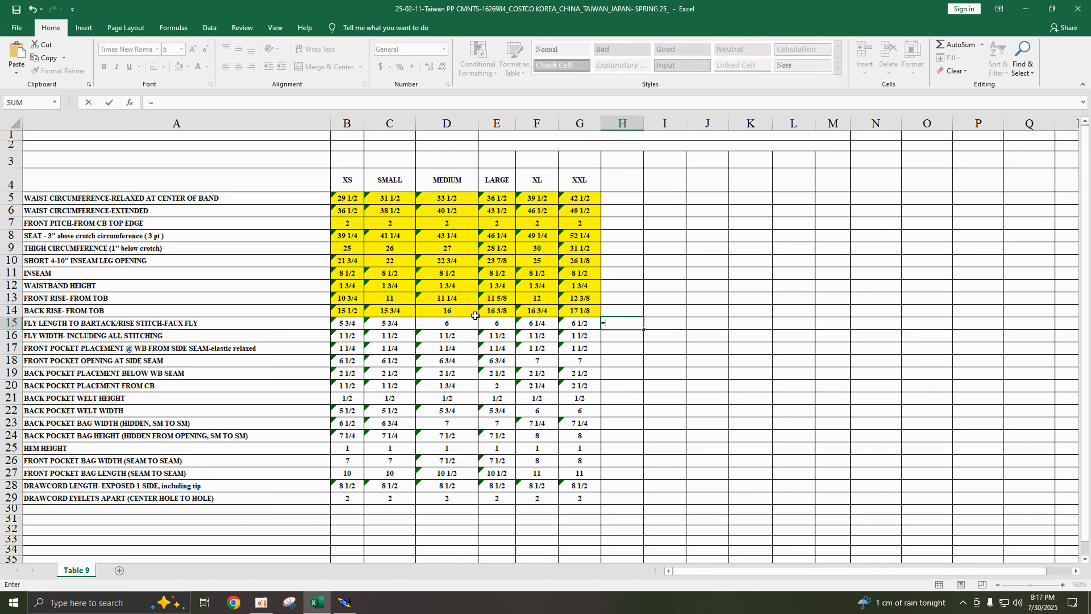
click(406, 328)
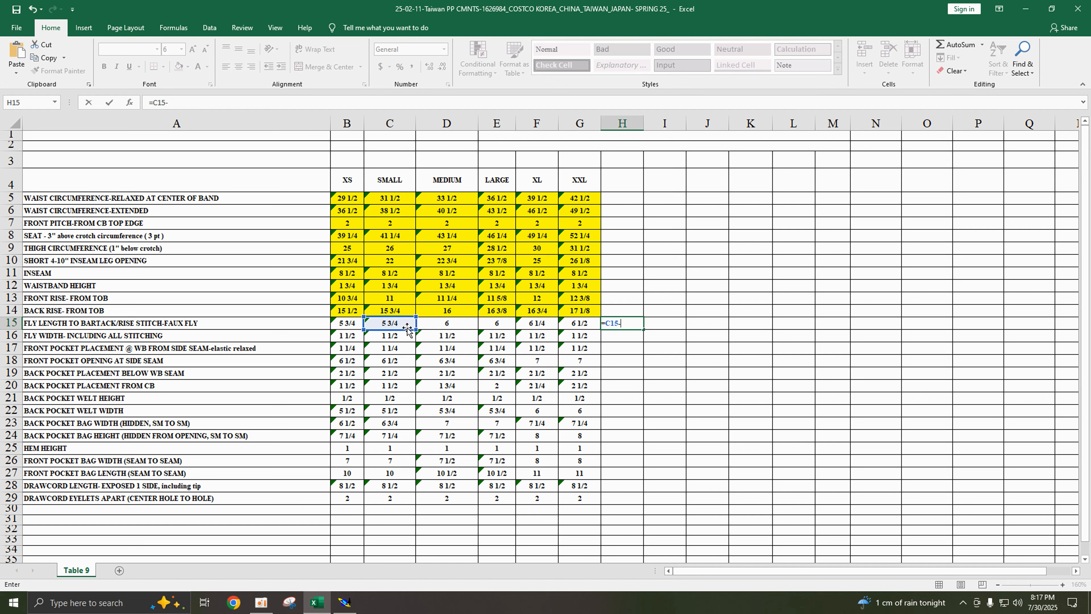
text(-)
click(352, 322)
key(Return)
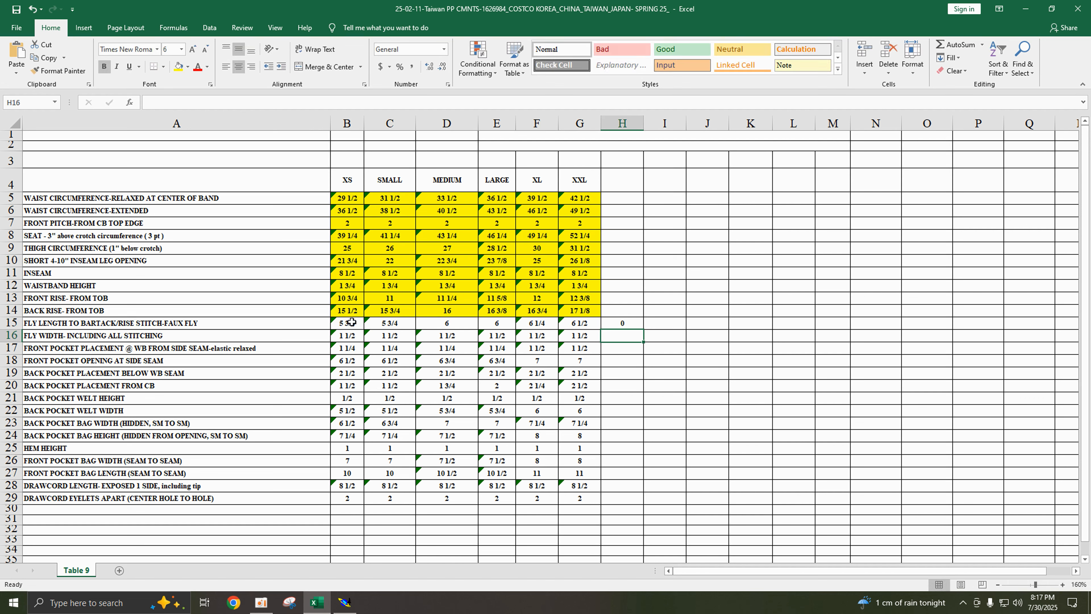
- Calculate the fly length step from small to medium in I15 with =D15-C15
click(660, 325)
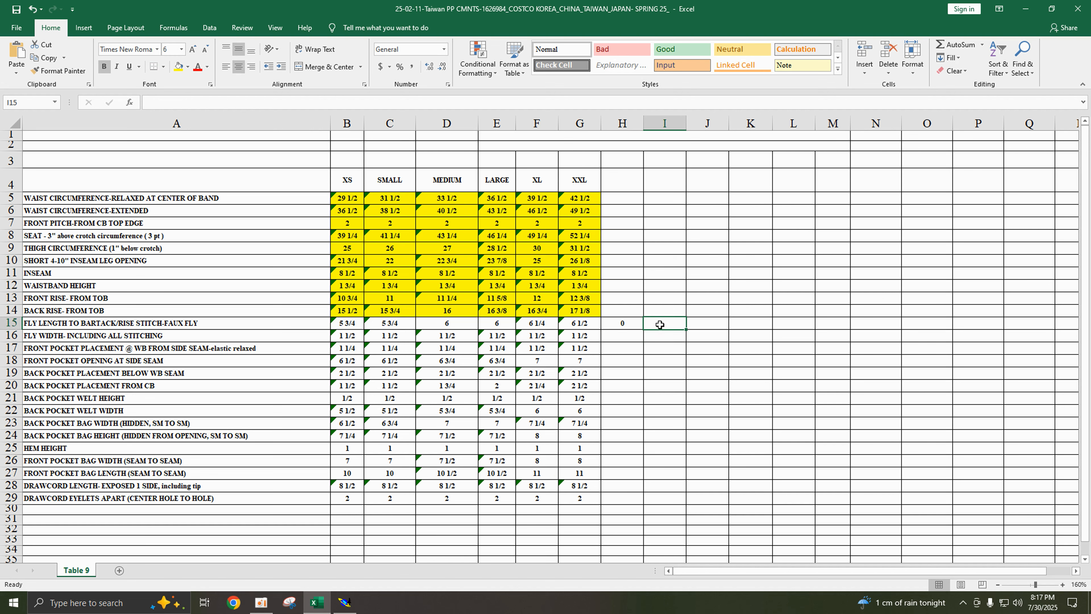
text(=)
click(451, 322)
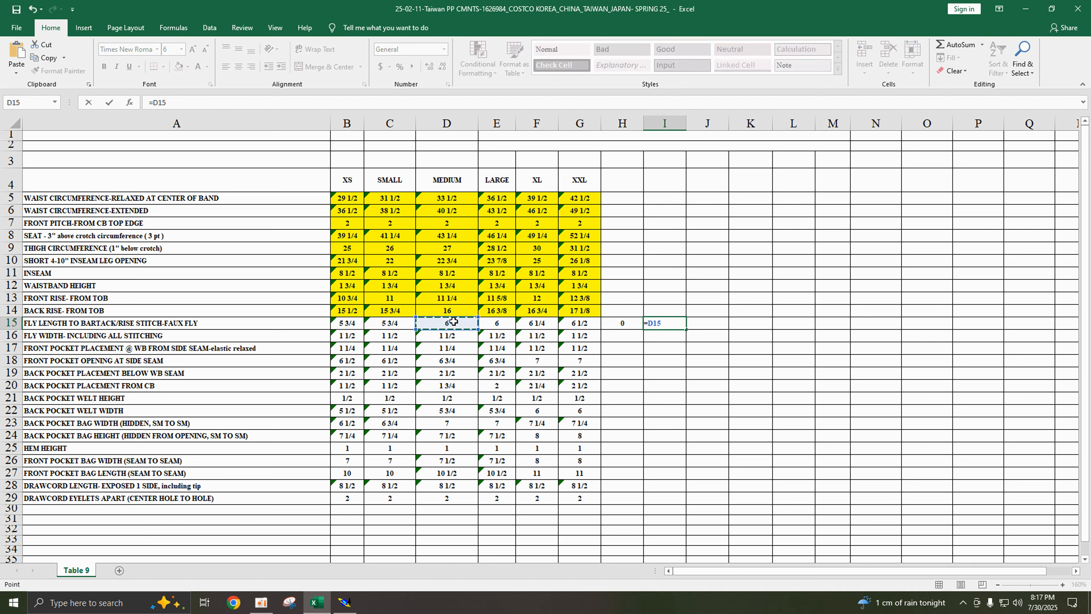
text(-)
click(390, 324)
key(Return)
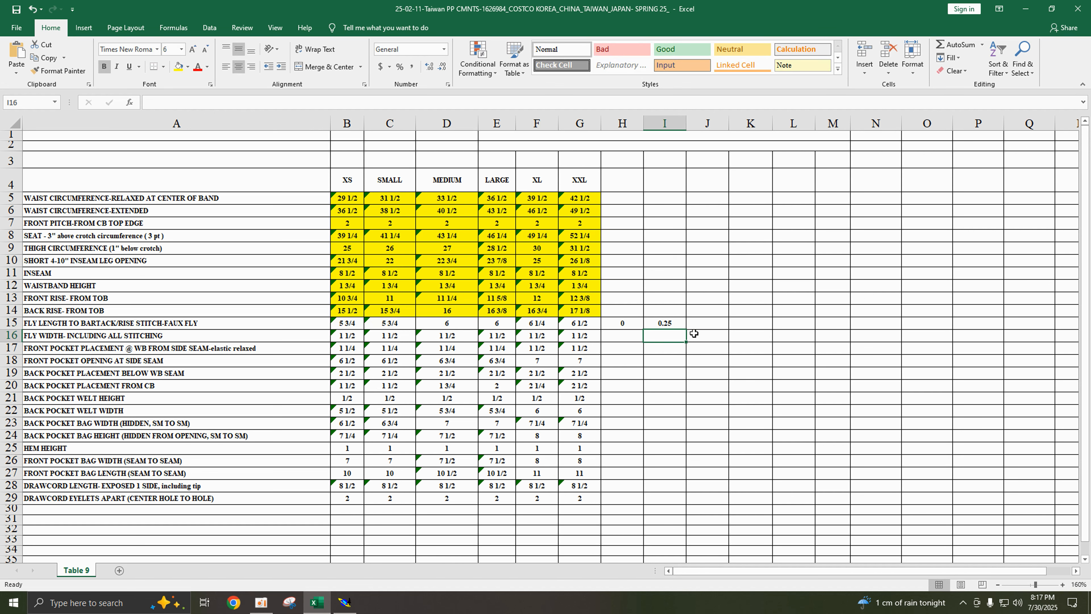
- Calculate the fly length step from medium to large in J15 with =E15-D15
click(704, 323)
text(=)
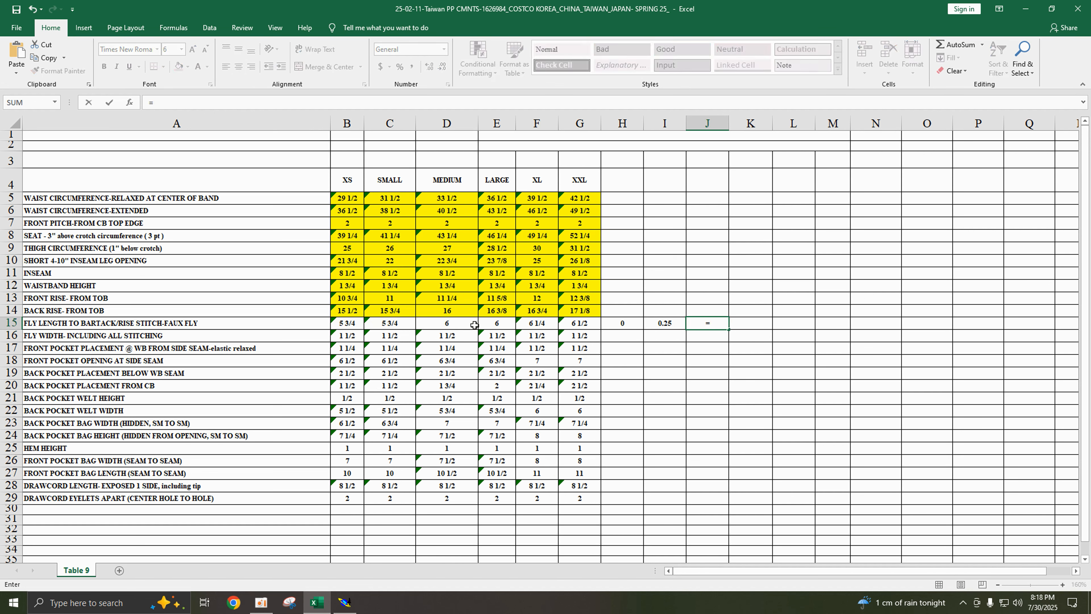
click(504, 322)
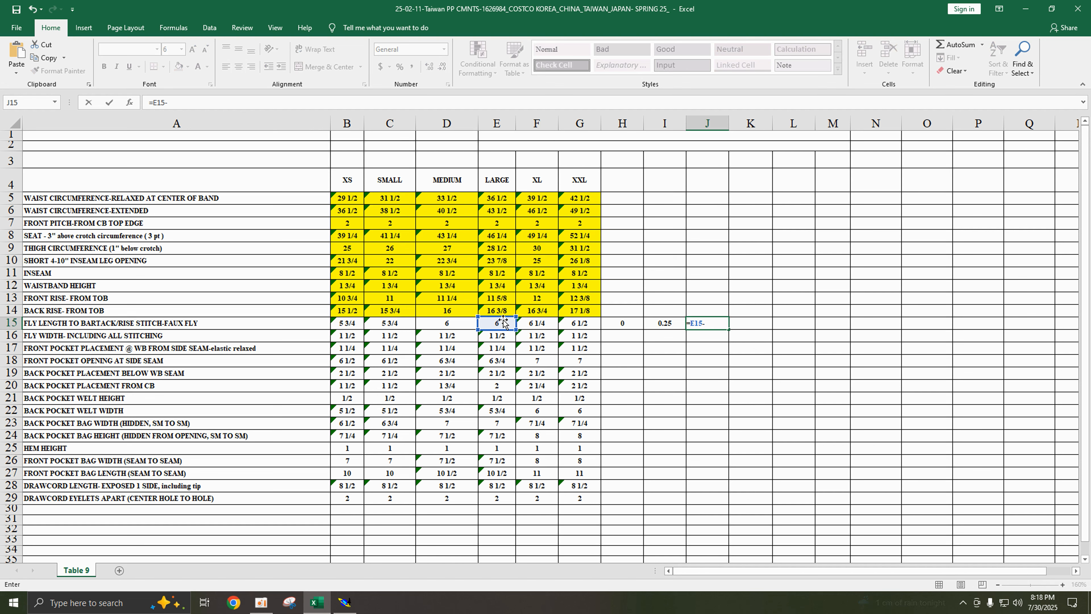
text(-)
click(450, 318)
key(Return)
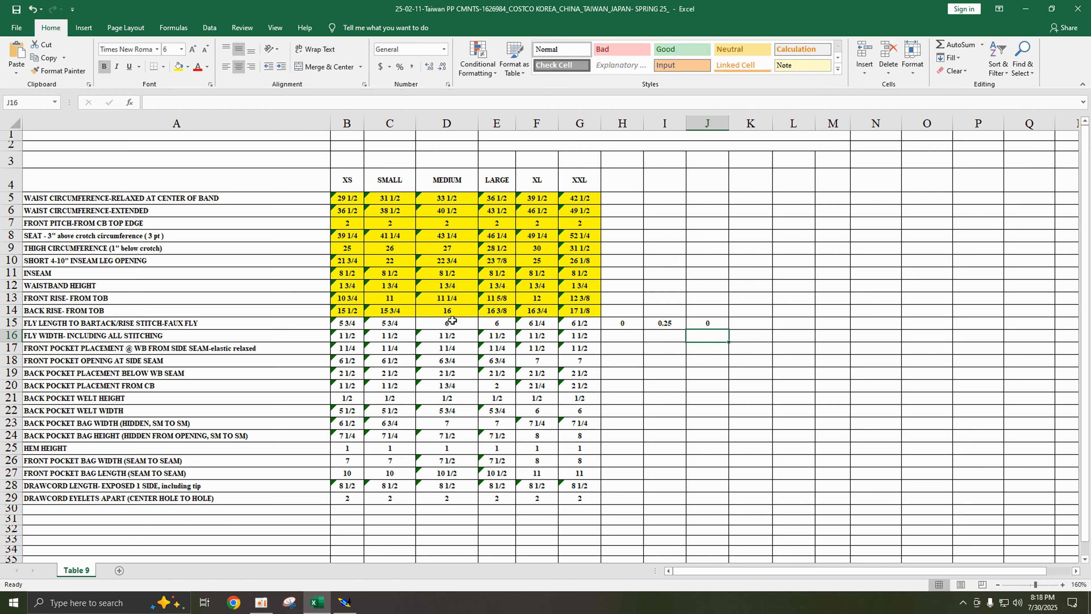
- Calculate the fly length step from large to XL in K15 with =F15-E15
click(795, 317)
click(755, 318)
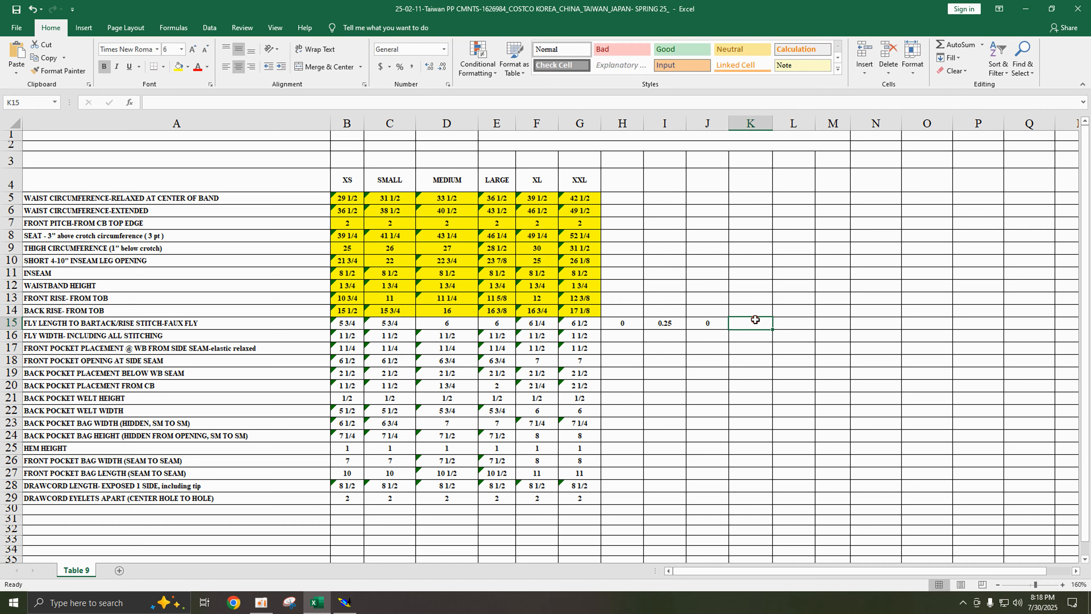
double_click(763, 327)
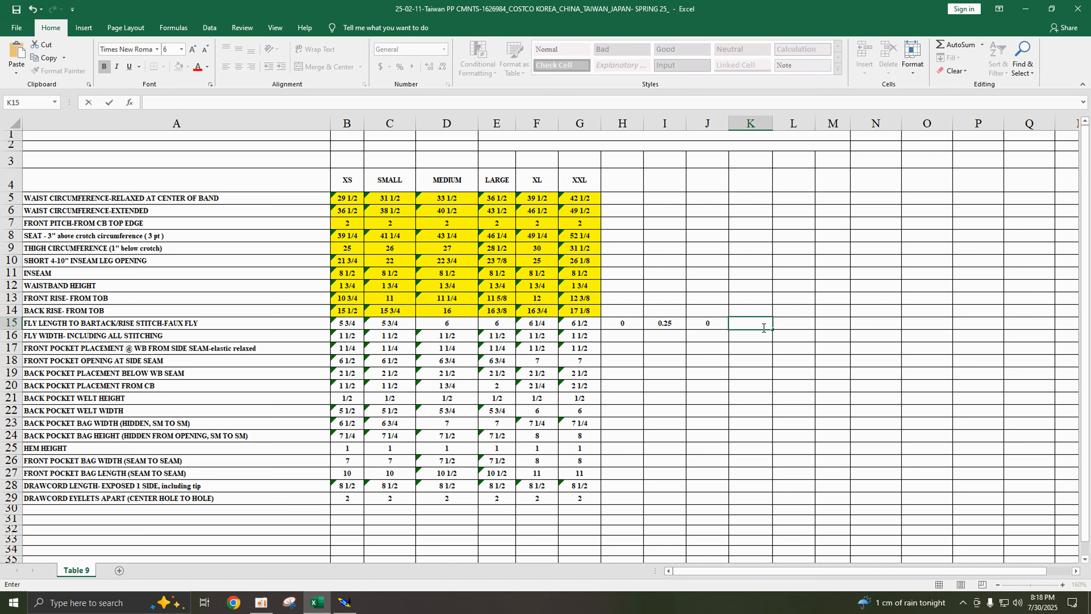
text(=)
click(551, 323)
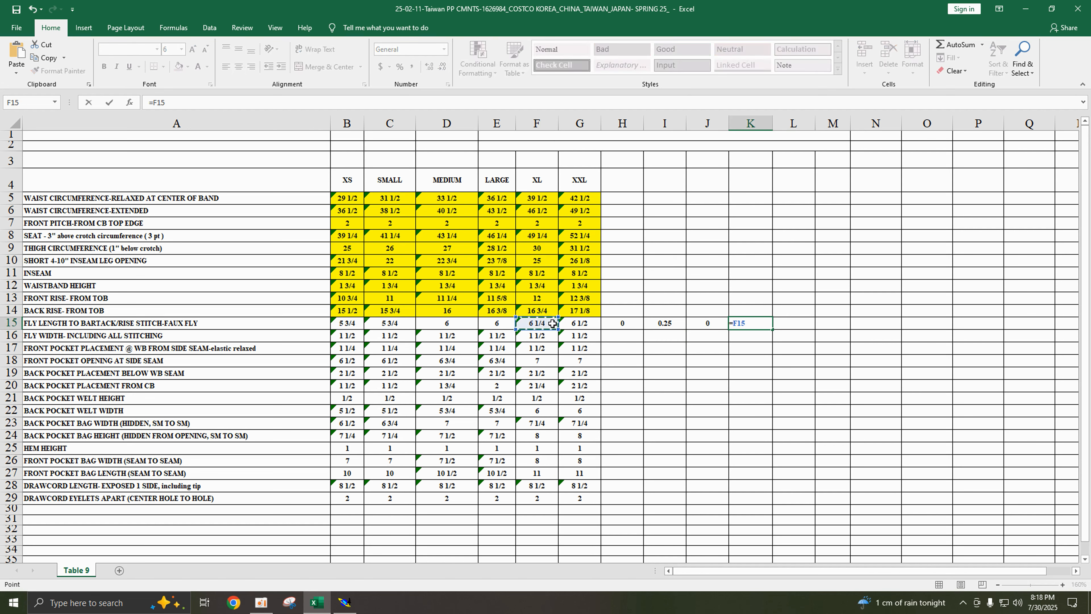
text(-)
click(501, 324)
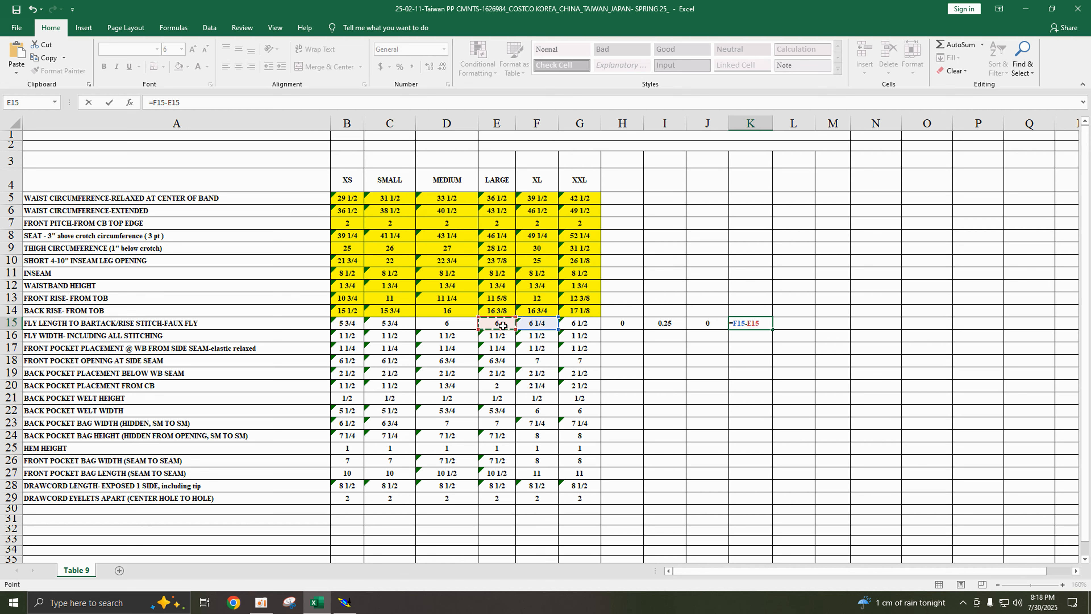
key(Return)
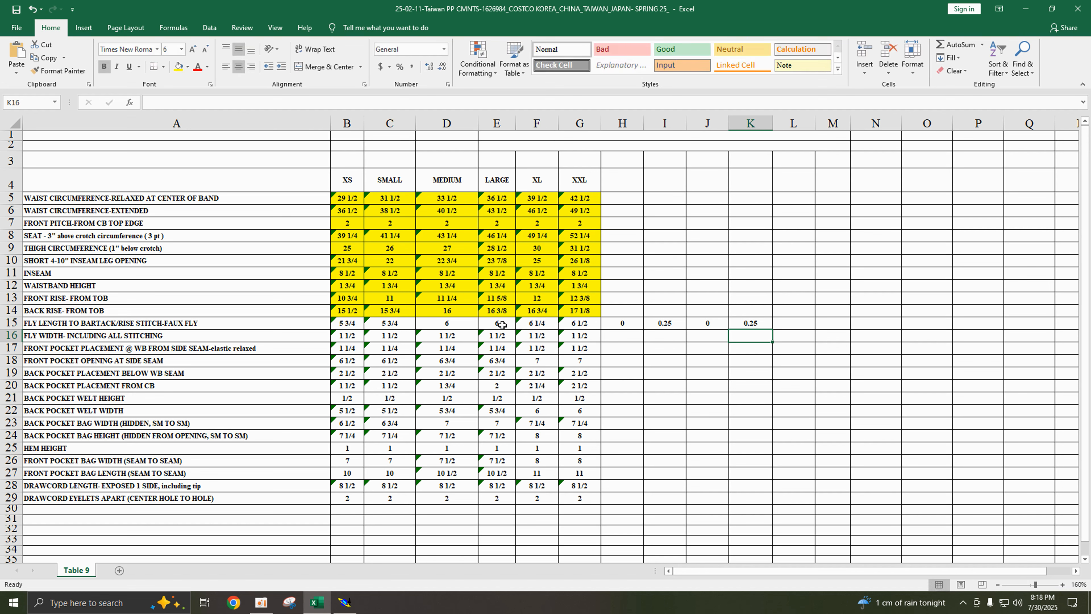
- Calculate the fly length step from XL to XXL in L15 with =G15-F15
click(791, 327)
text(=)
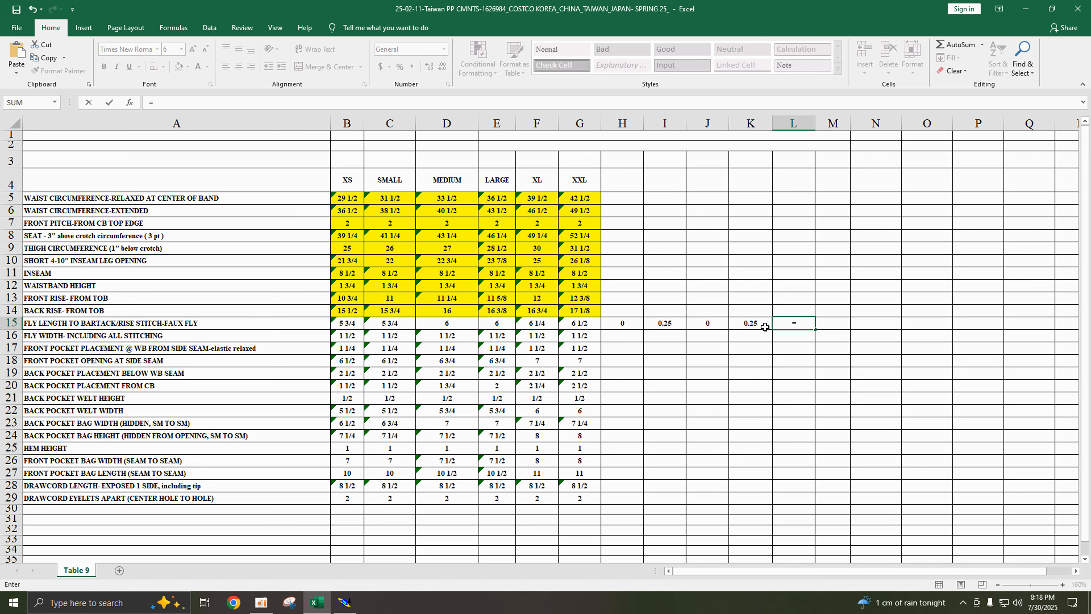
click(597, 324)
text(-)
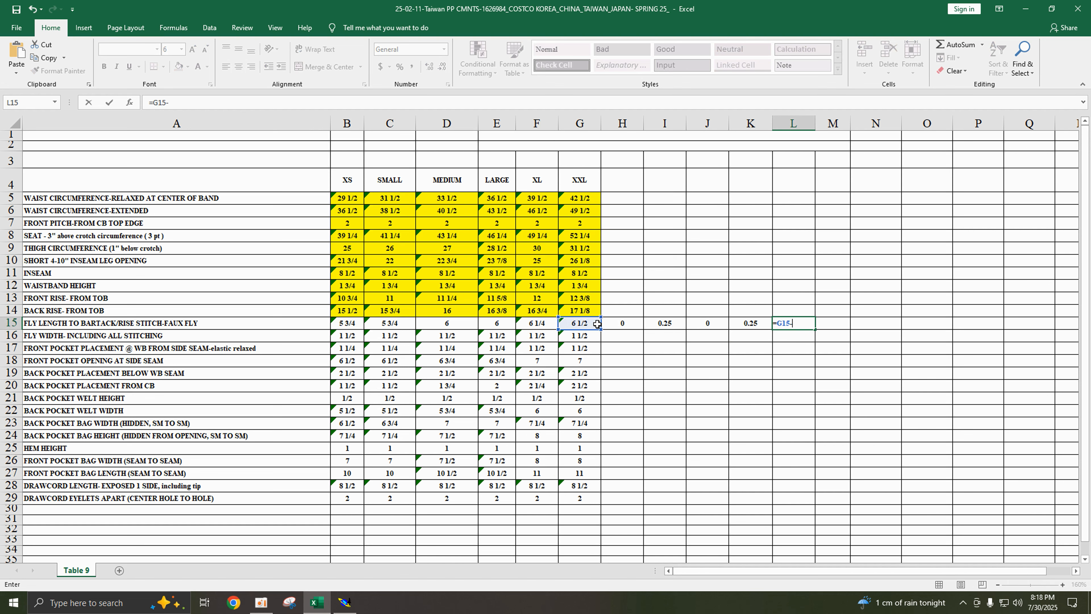
click(538, 323)
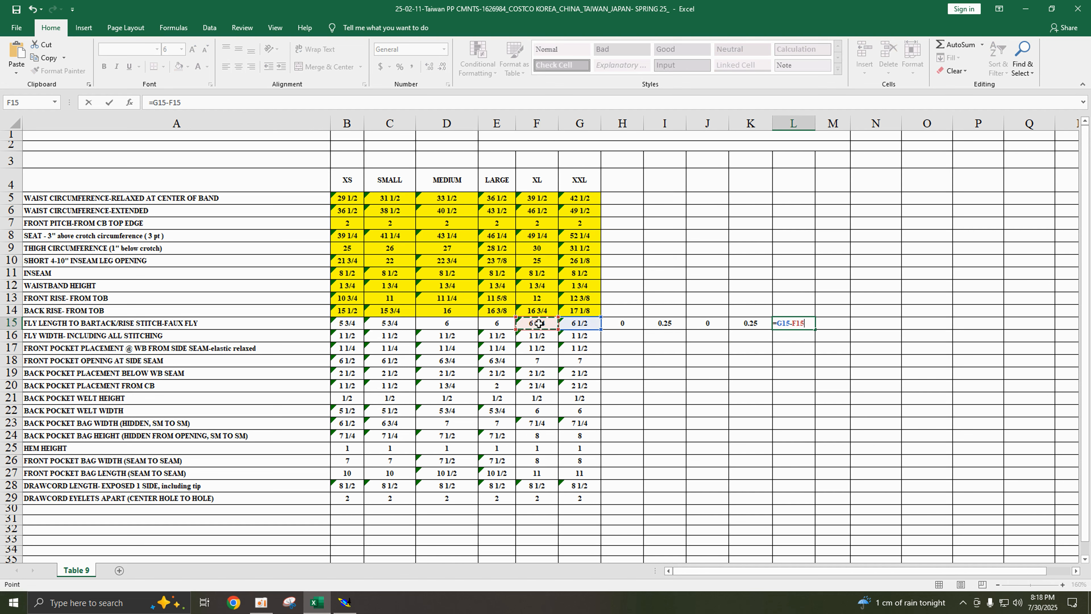
key(Return)
- Save the workbook with the fly length differences
click(807, 410)
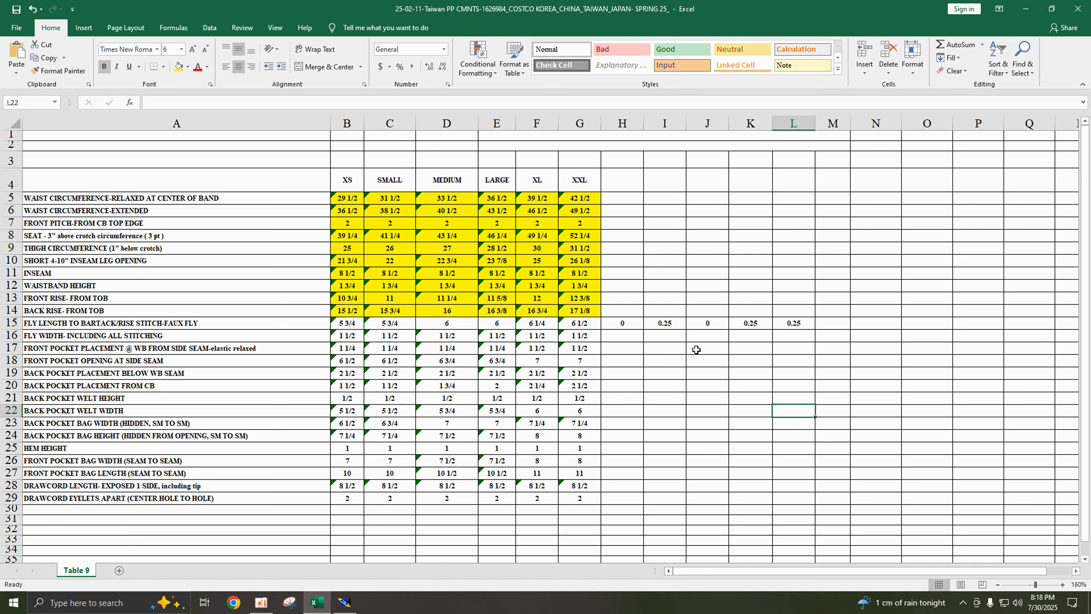
click(5, 9)
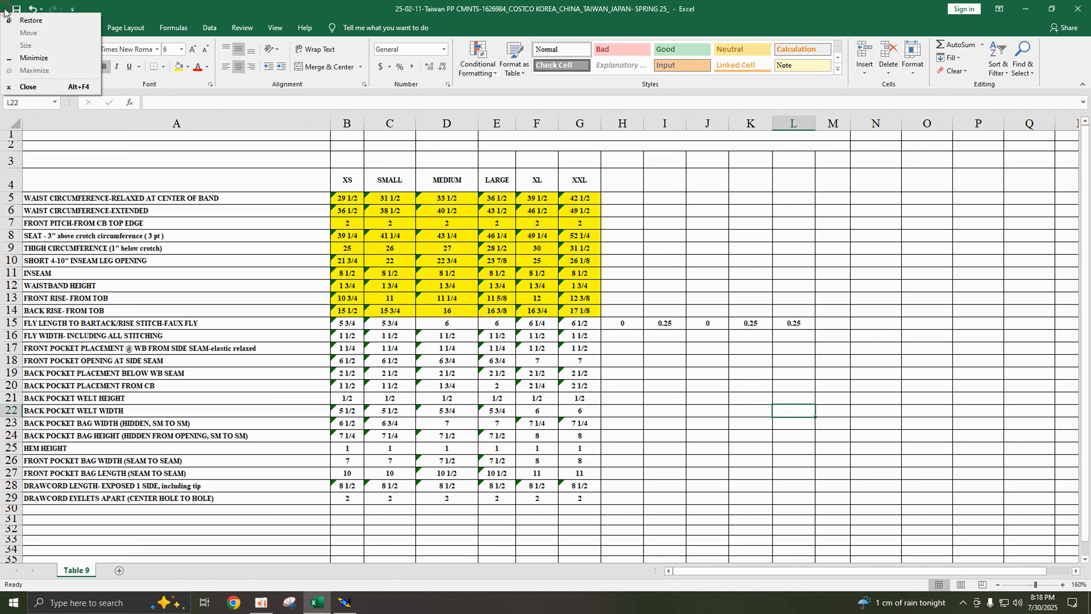
click(18, 10)
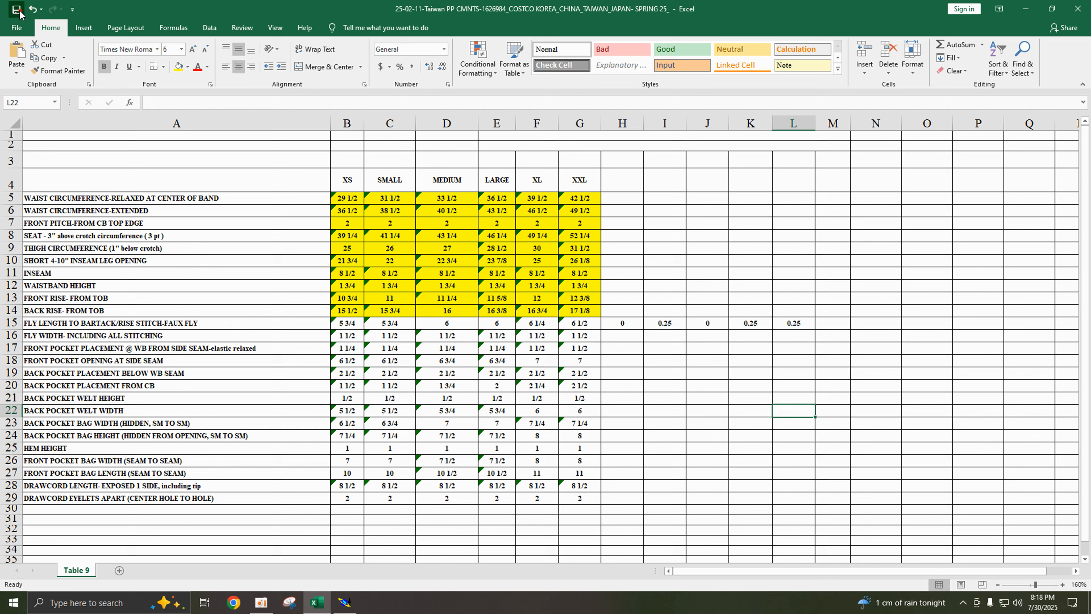
- Switch to the SHORT PANT model in Modaris and make the FLAY FINISH piece the current sheet
click(1025, 8)
click(1059, 63)
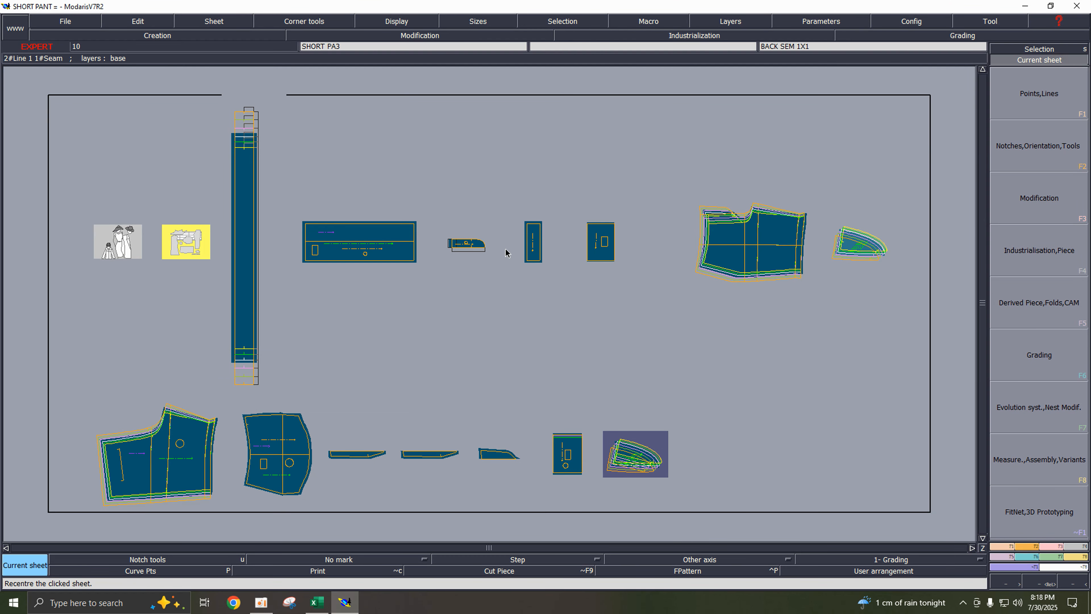
click(486, 246)
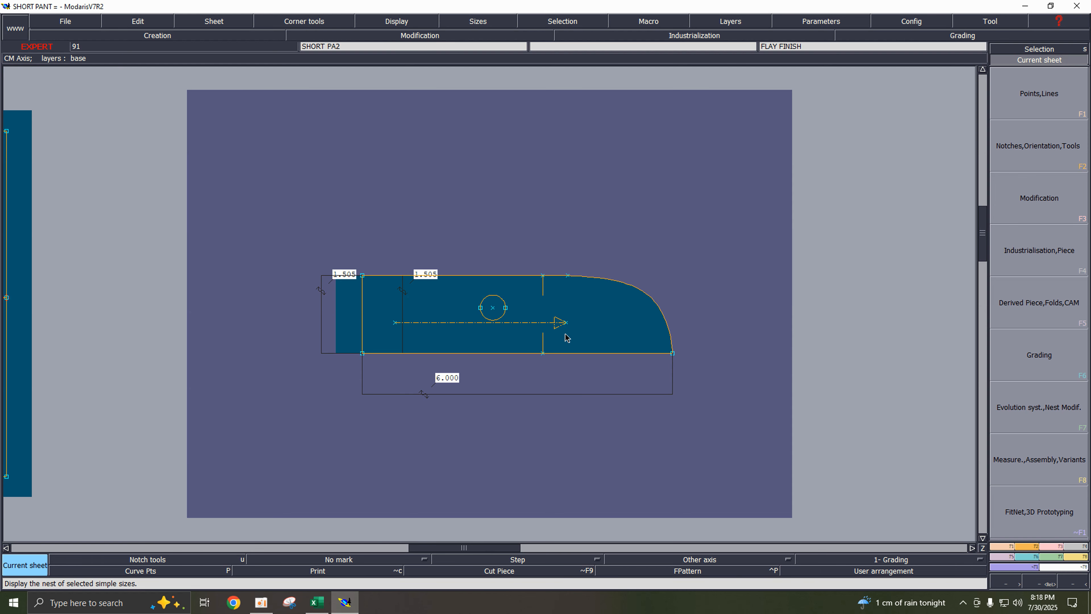
- Open MChart in the measurement charts manager and place its window below the fly piece
key(F8)
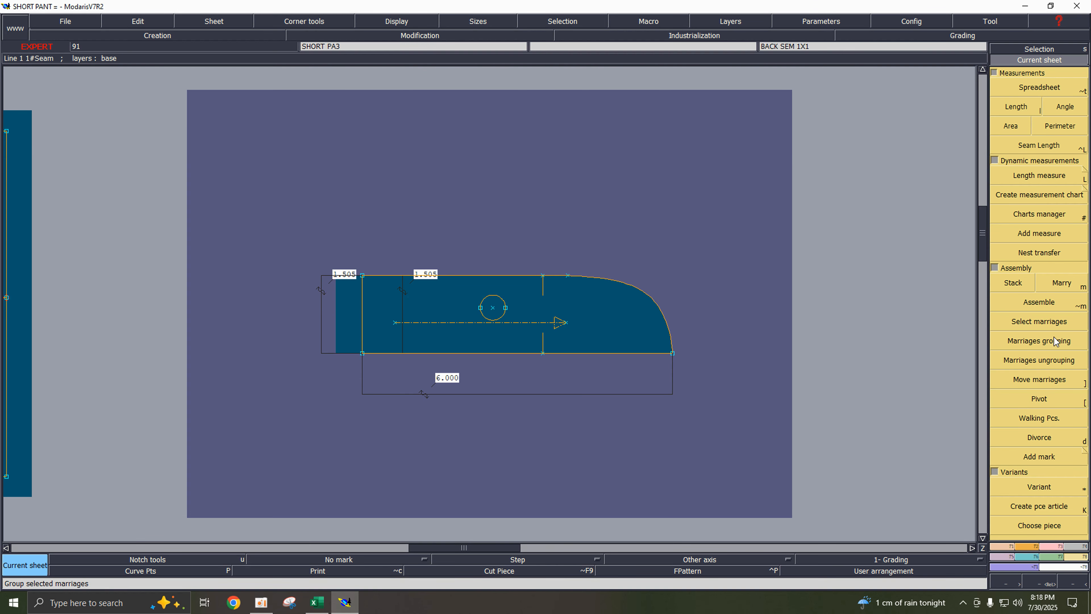
click(1042, 215)
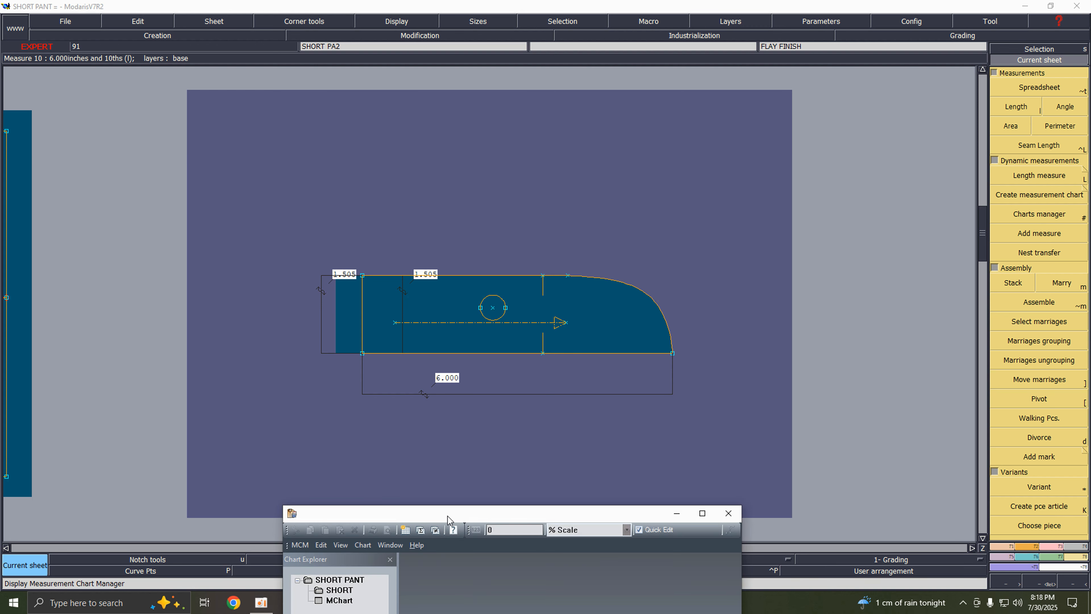
drag(446, 515, 446, 359)
double_click(335, 442)
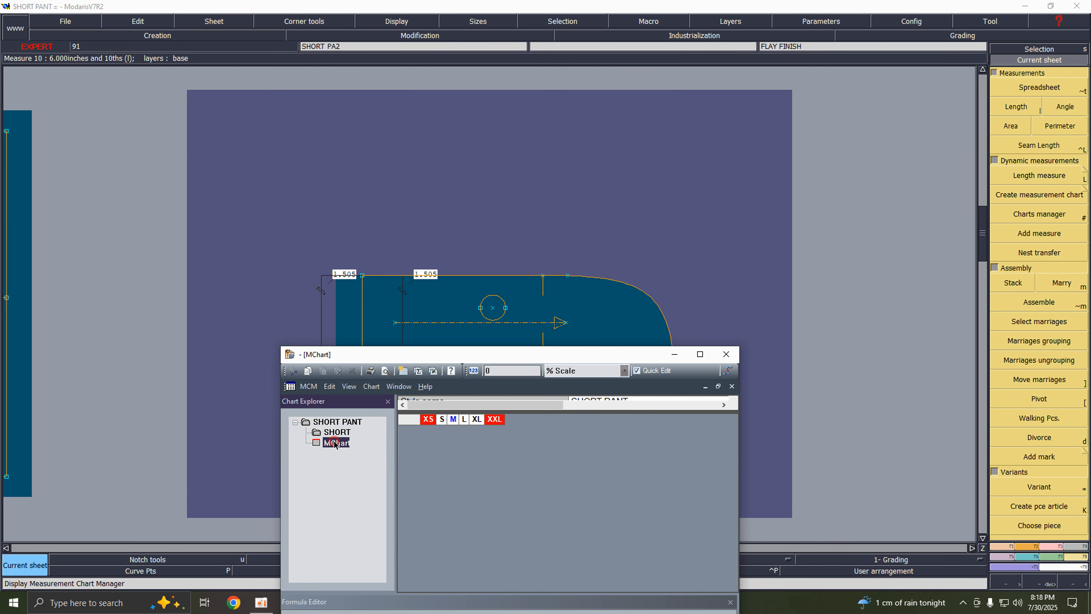
drag(534, 361, 474, 494)
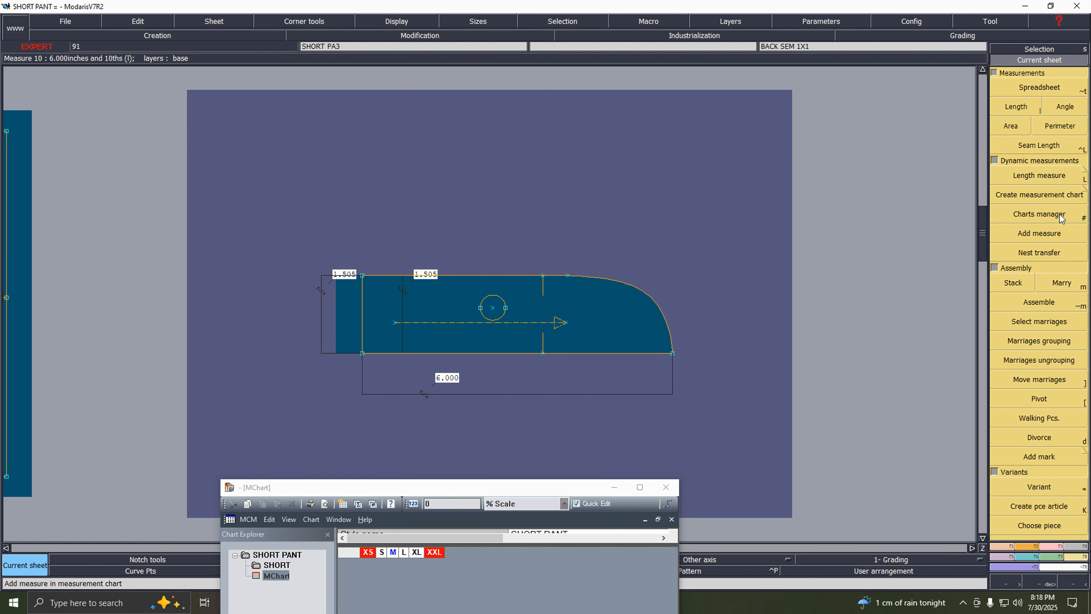
- Add the length measure along the fly piece's lower edge to MChart
click(1045, 238)
click(468, 394)
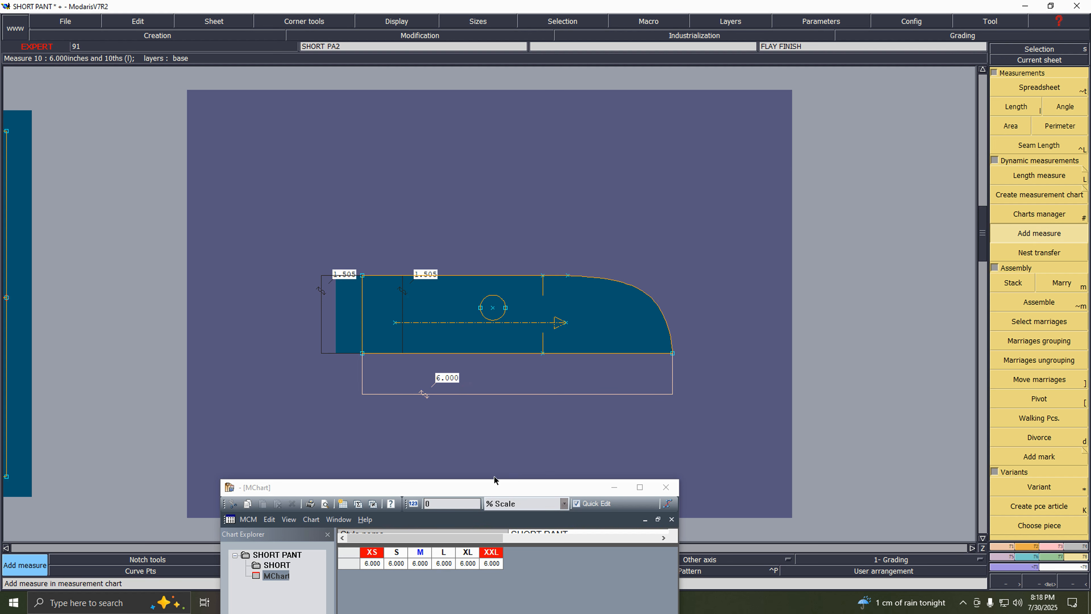
drag(498, 491, 481, 454)
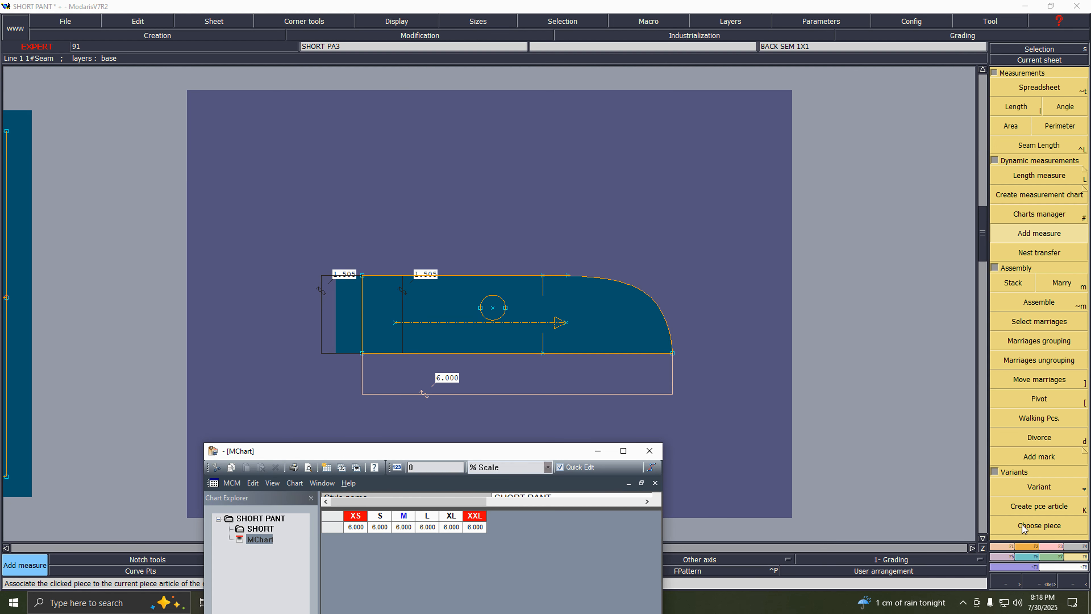
- Section the fly piece's lower edge at the notch point without converting the deleted dynamic measurements to constant measures
key(F4)
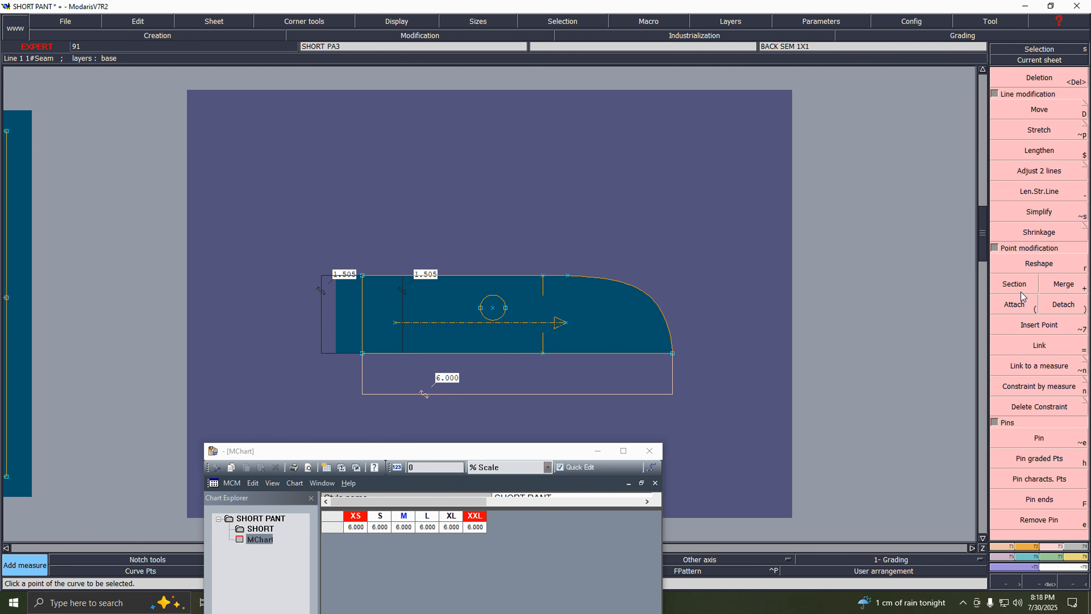
click(1021, 292)
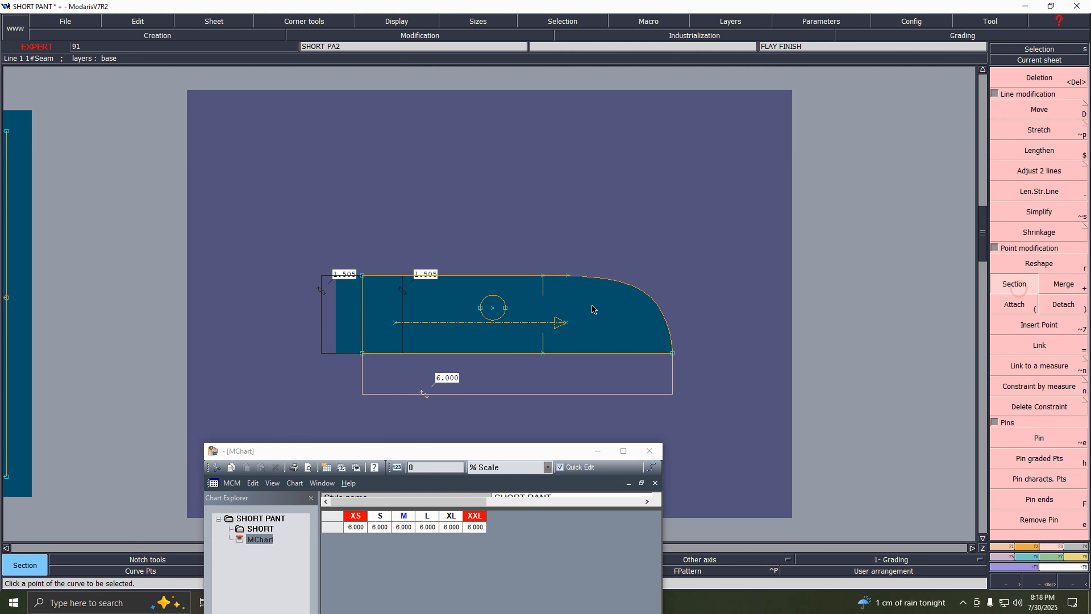
click(539, 354)
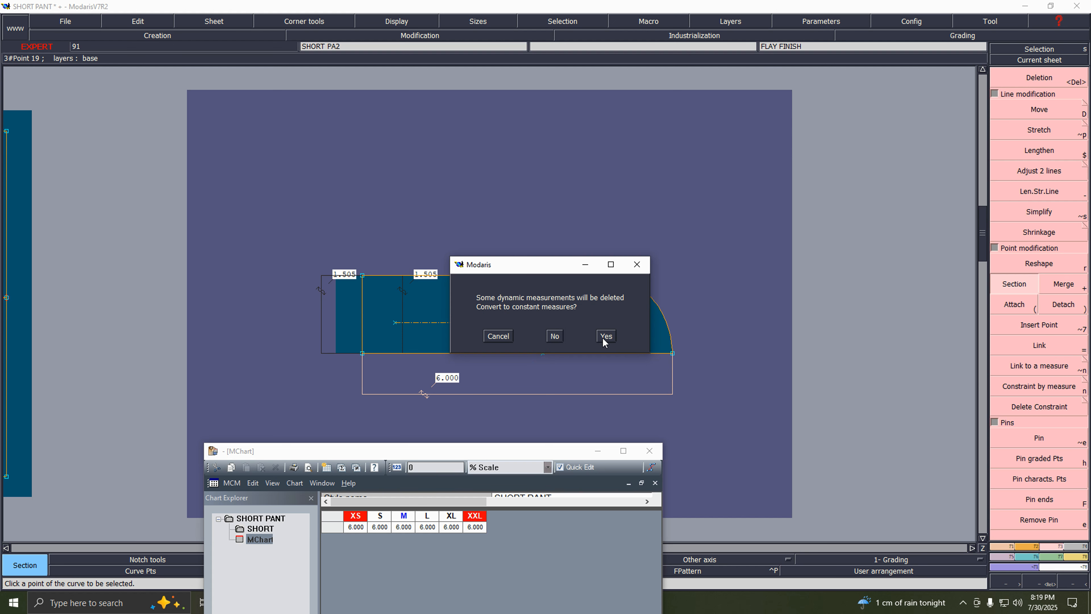
click(555, 336)
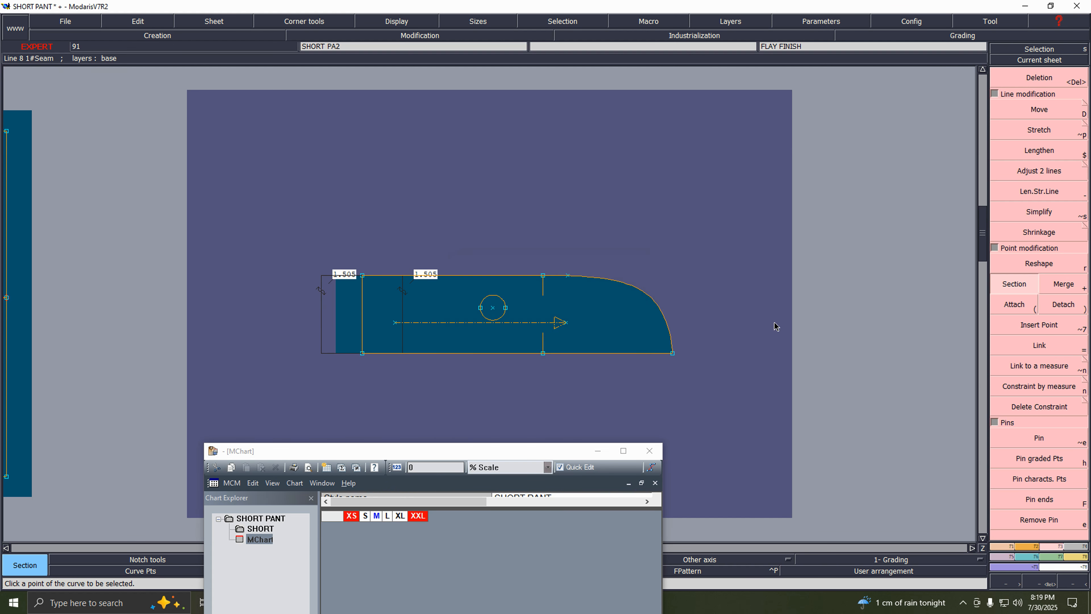
- Measure the length between the two end points of the fly piece's lower edge
key(l)
click(362, 355)
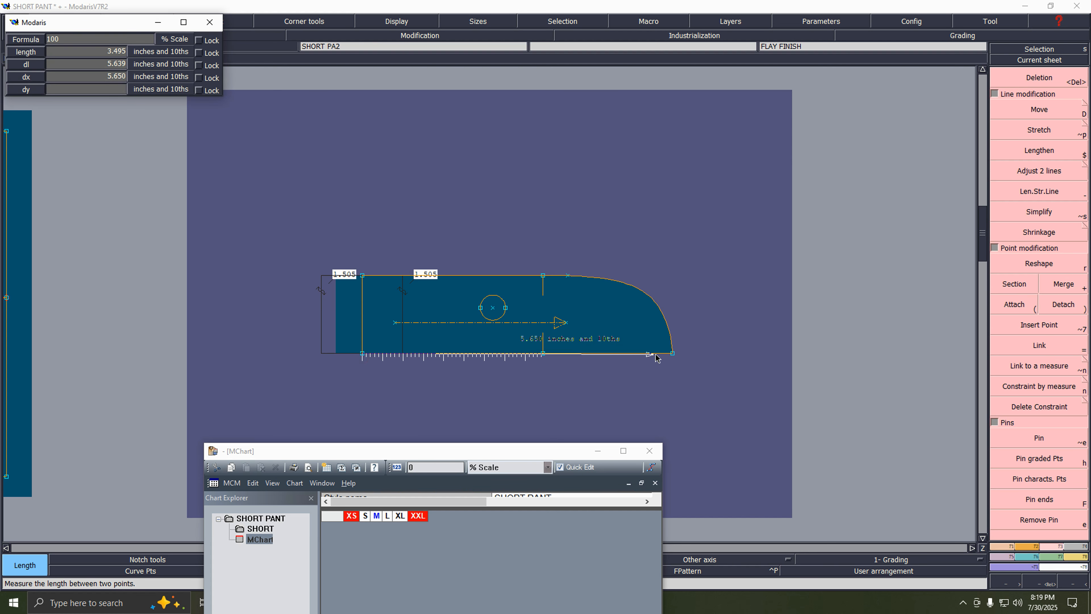
click(672, 355)
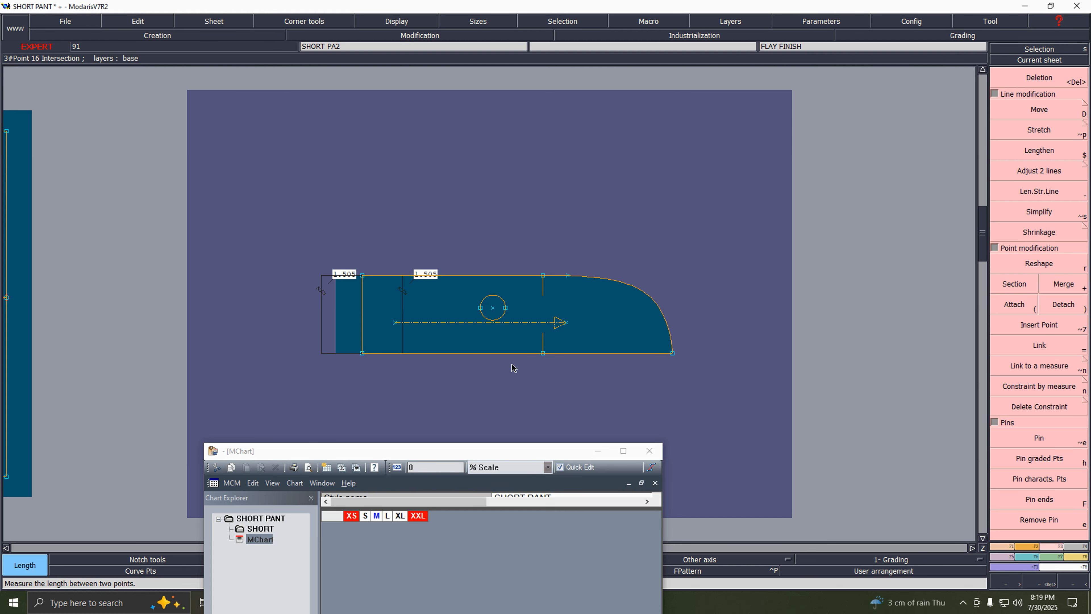
- Merge the fly piece's lower edge at the notch point into one continuous line
key(l)
click(1015, 284)
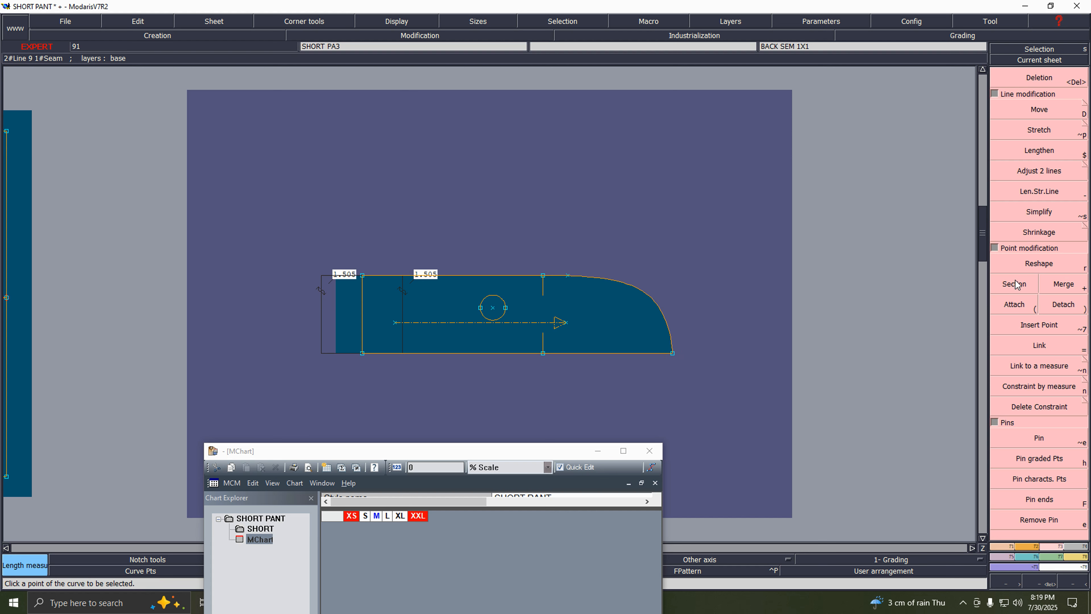
click(1062, 285)
click(543, 353)
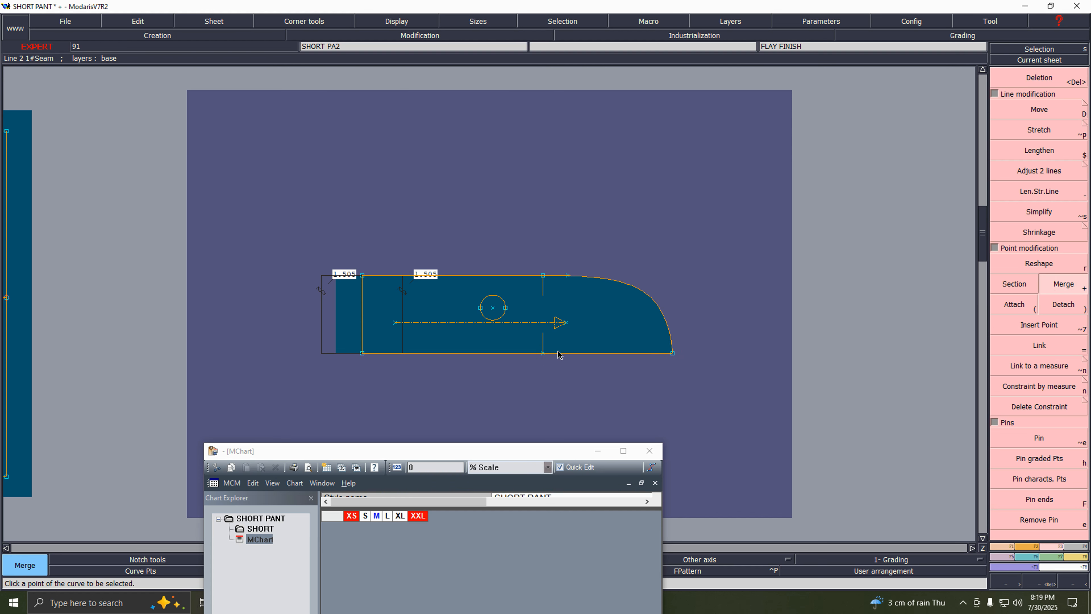
- Create a dynamic length measure on the fly piece's lower edge, placed below the piece, to fill MChart
key(l)
click(558, 352)
click(546, 393)
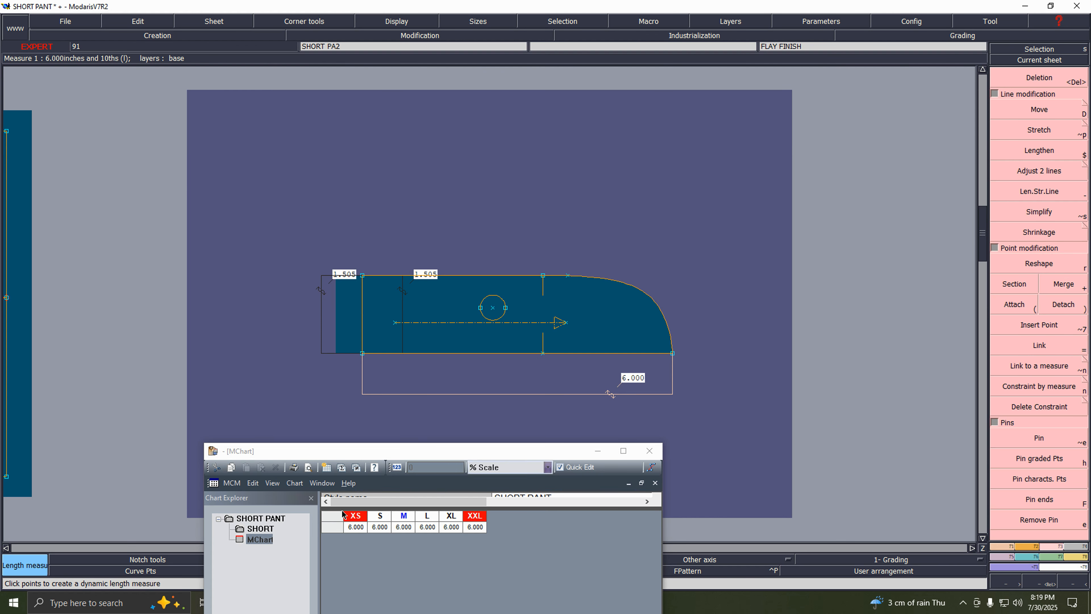
- Move the MChart window away from the fly measure and shrink it so only the size row and formula area remain
drag(449, 352, 353, 100)
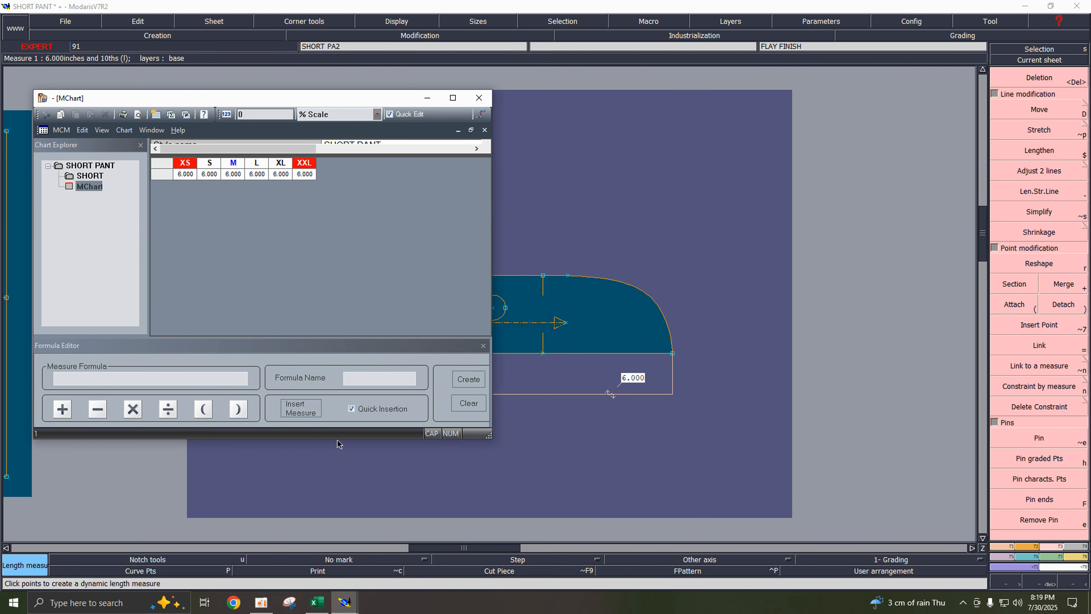
drag(338, 441, 333, 287)
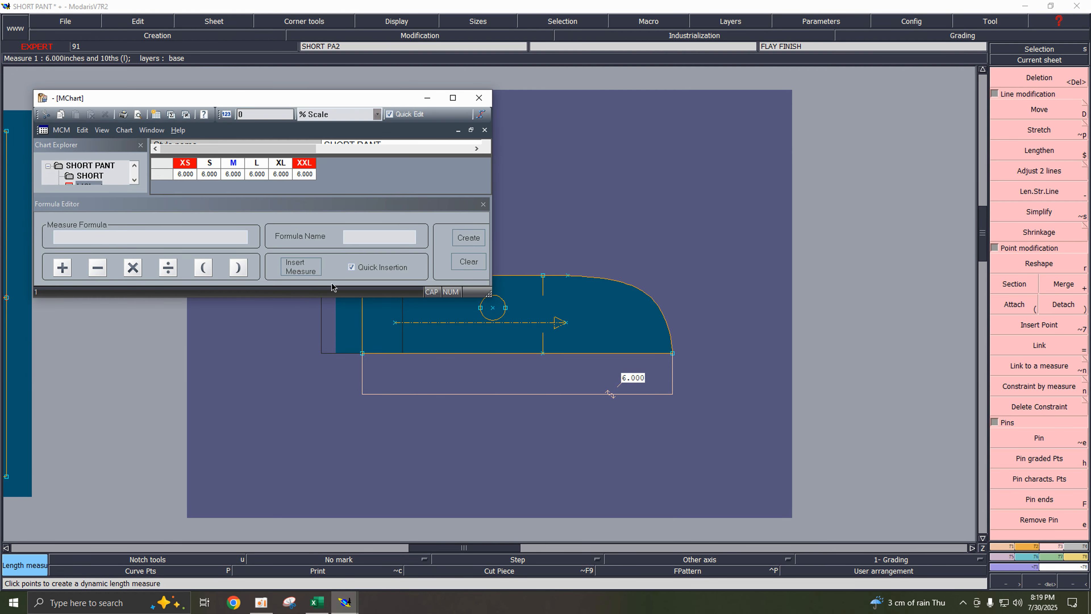
drag(493, 184, 333, 187)
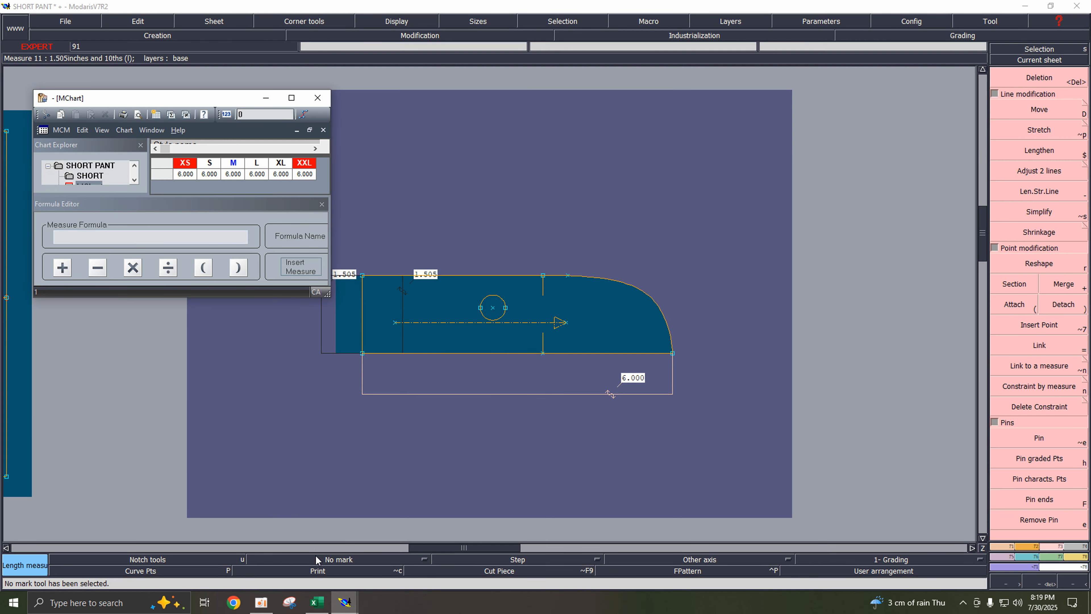
- Check the fly length size differences in the Excel sheet with MChart moved clear of the row, and return to Modaris
click(316, 602)
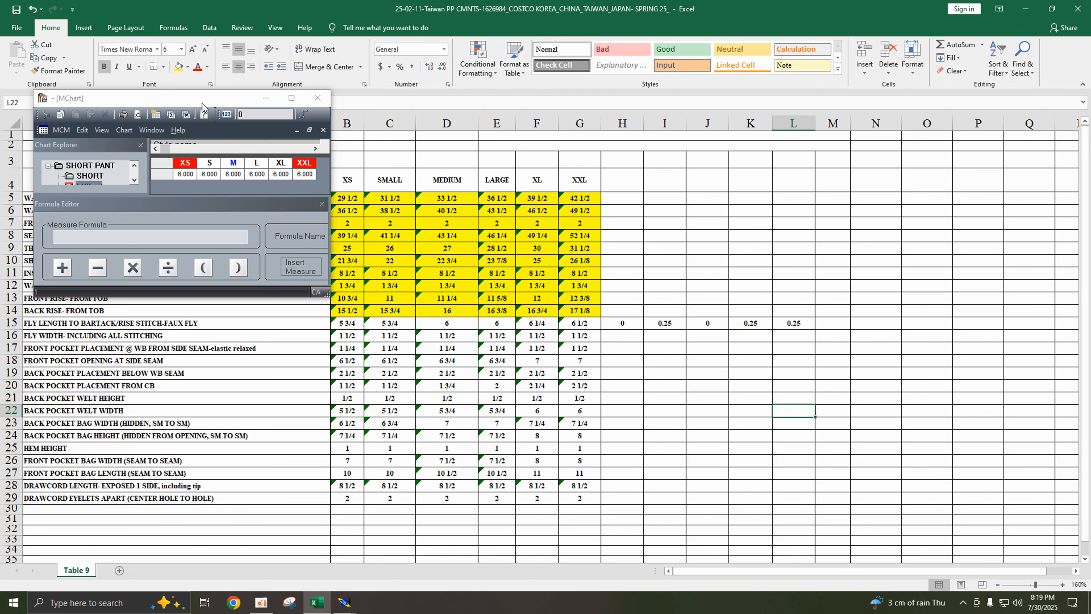
drag(206, 102, 790, 356)
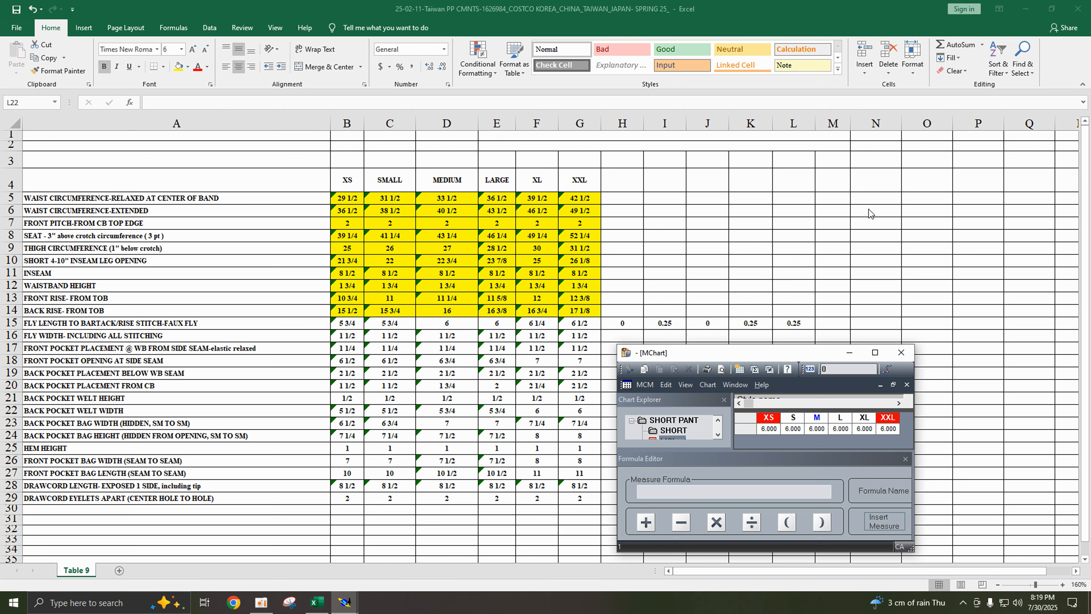
click(1025, 8)
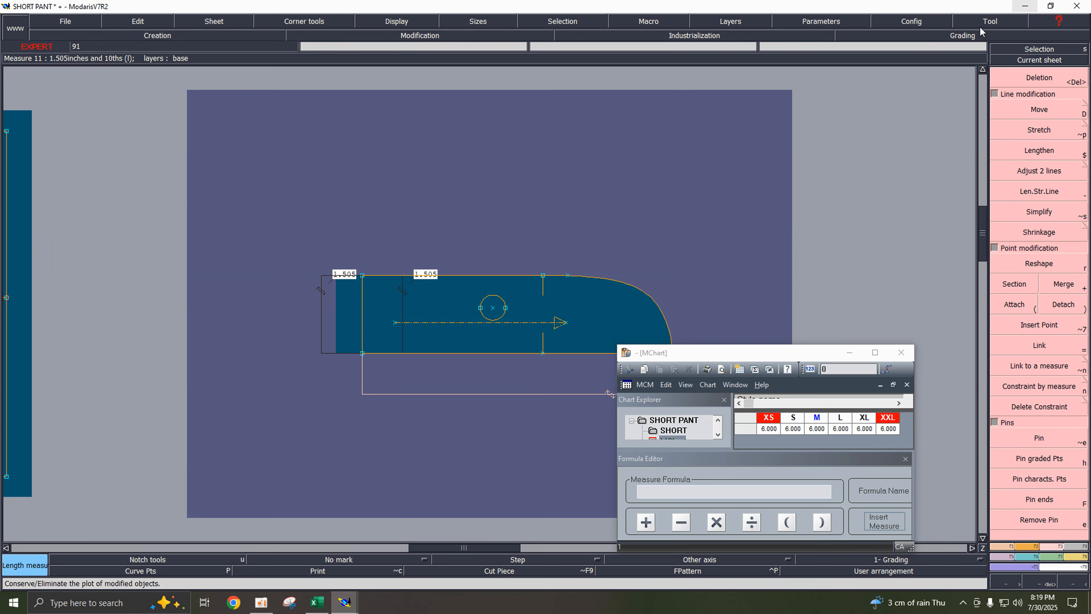
- Grade the fly piece's lower-left corner point with ddx values 0, -0.25, 0, -0.25 and -0.25 from S to XXL
key(F6)
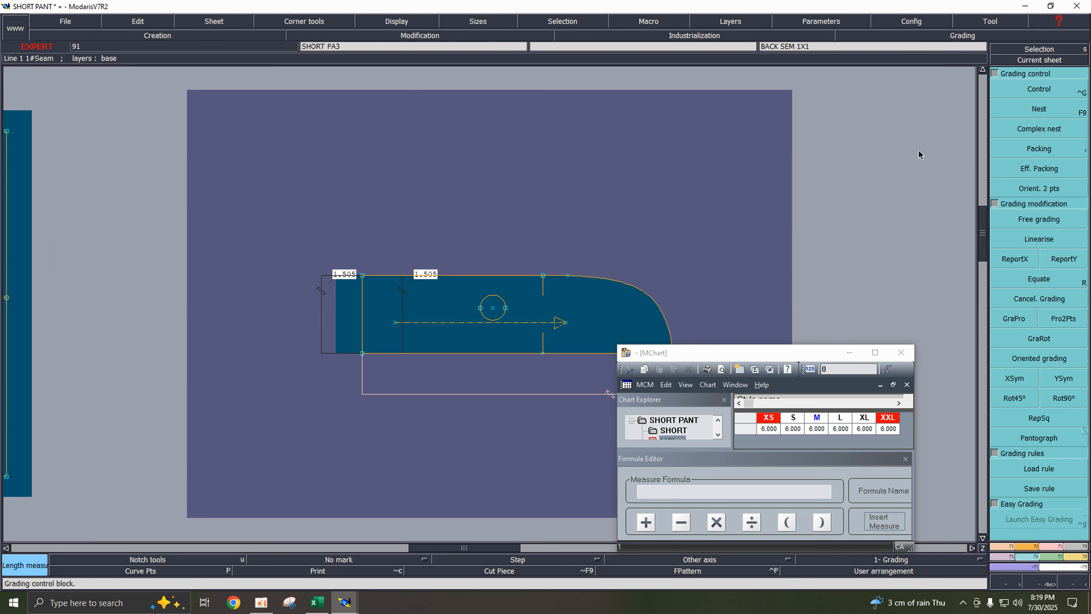
click(1027, 89)
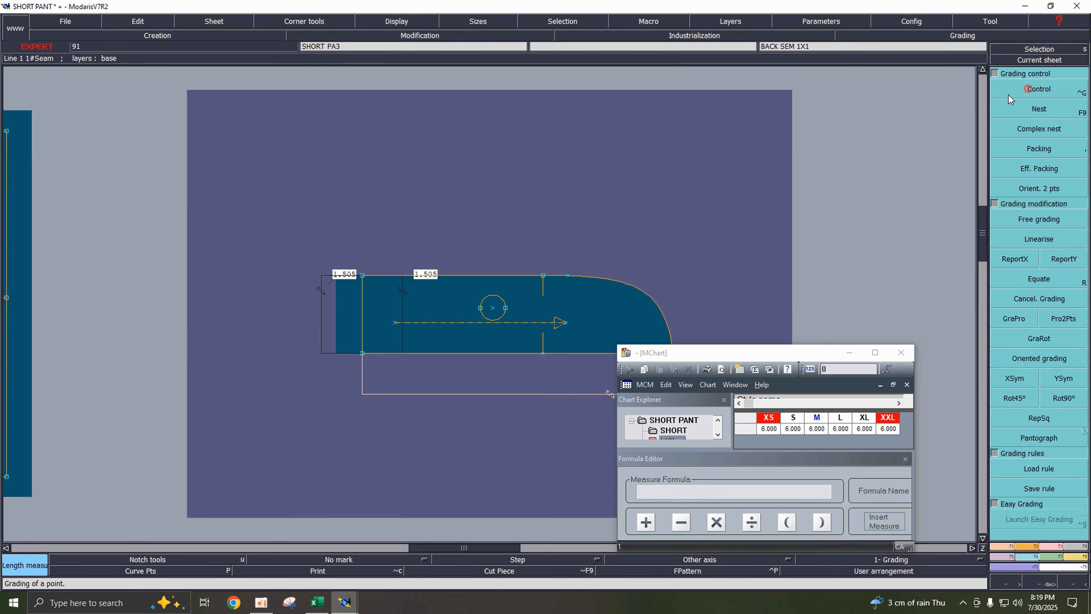
click(362, 353)
click(935, 65)
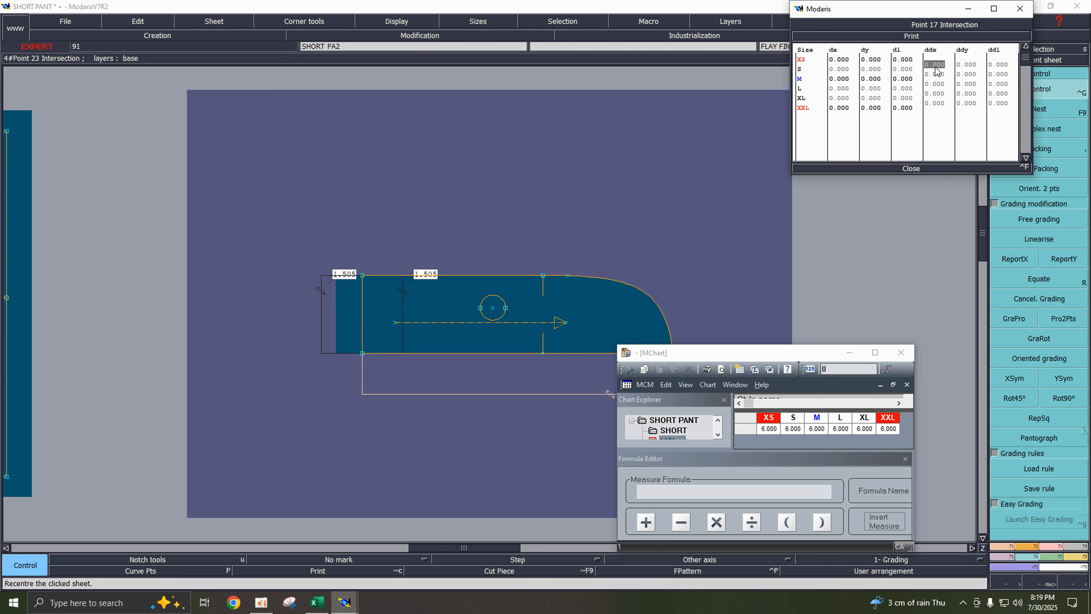
text(0)
key(Down)
text(-0.25)
key(Down)
text(0)
key(Down)
text(-0.25)
key(Down)
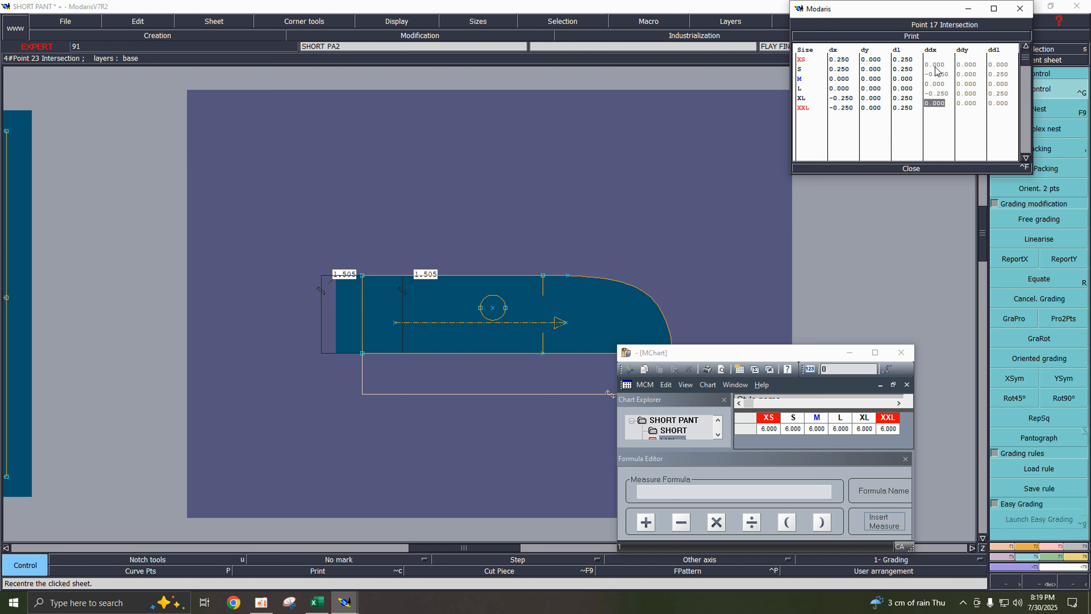
text(-0)
text(.25)
key(Return)
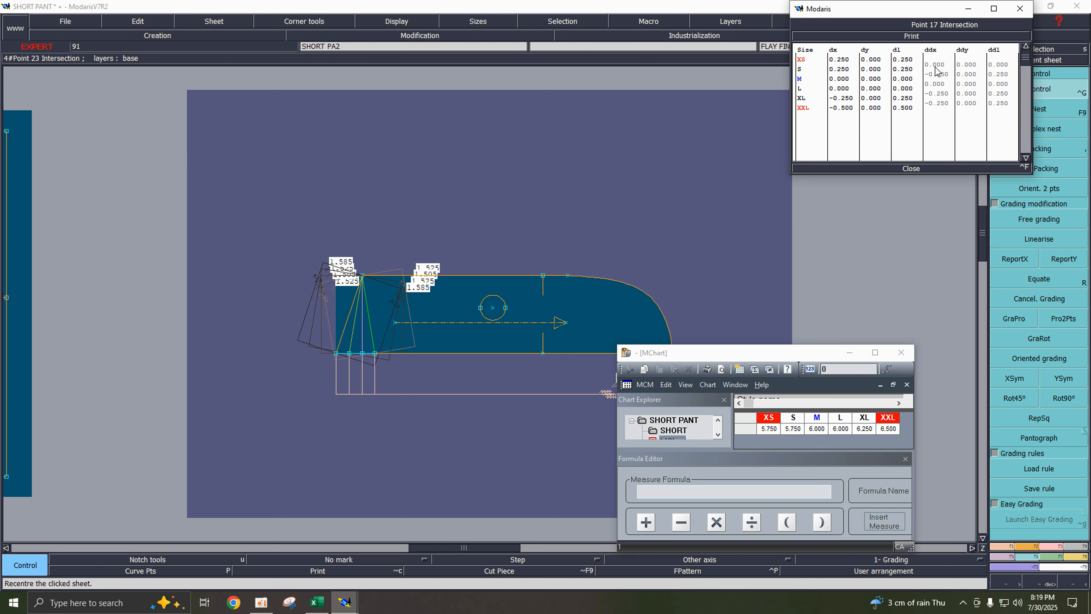
click(910, 168)
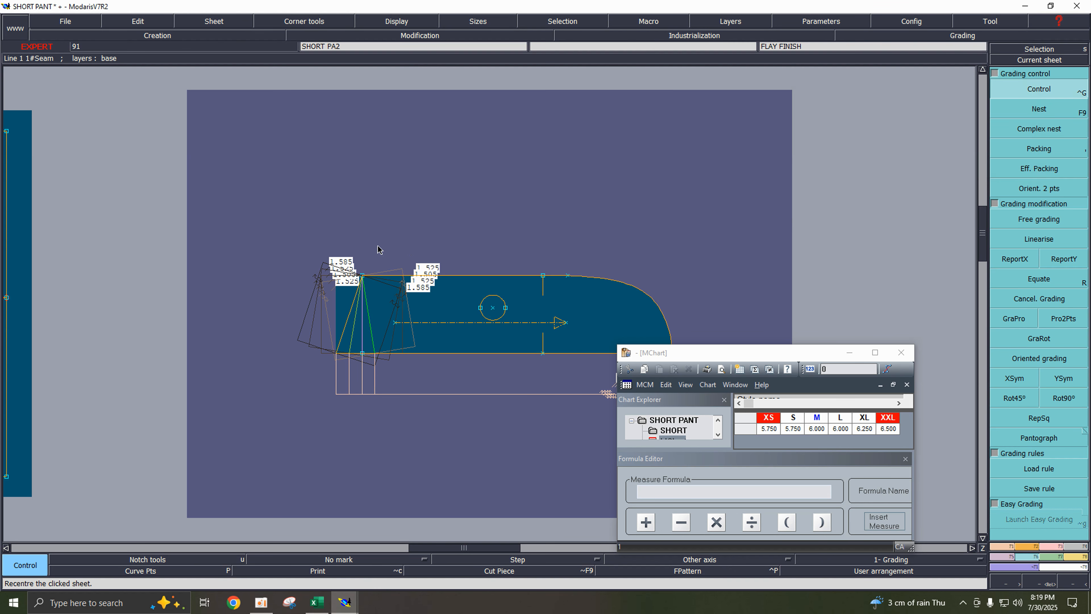
- Report the X grading of the fly piece's lower-left corner to its upper-left corner
click(1014, 258)
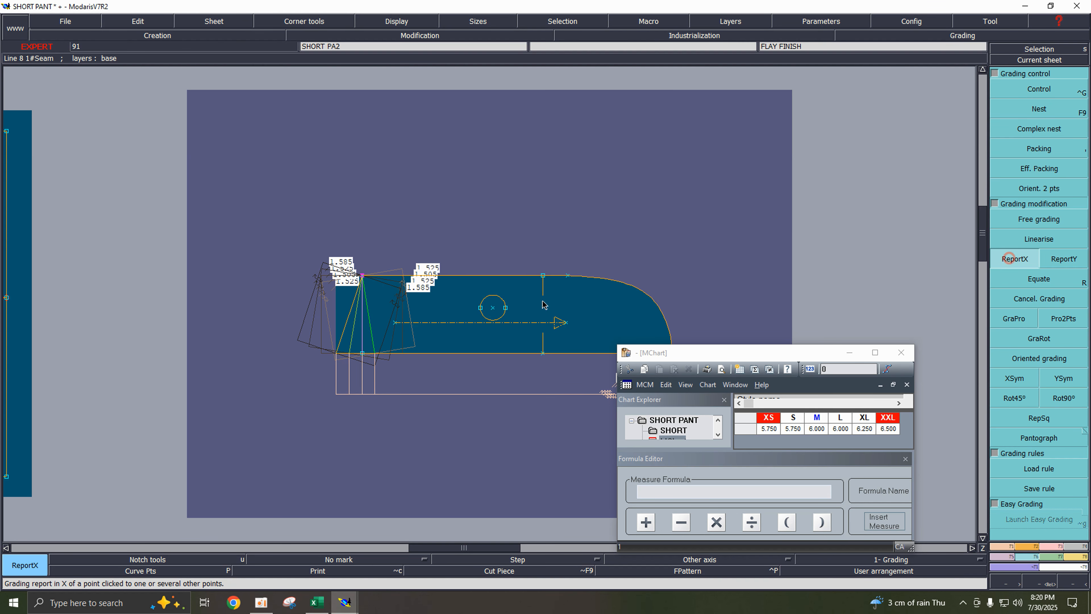
click(363, 277)
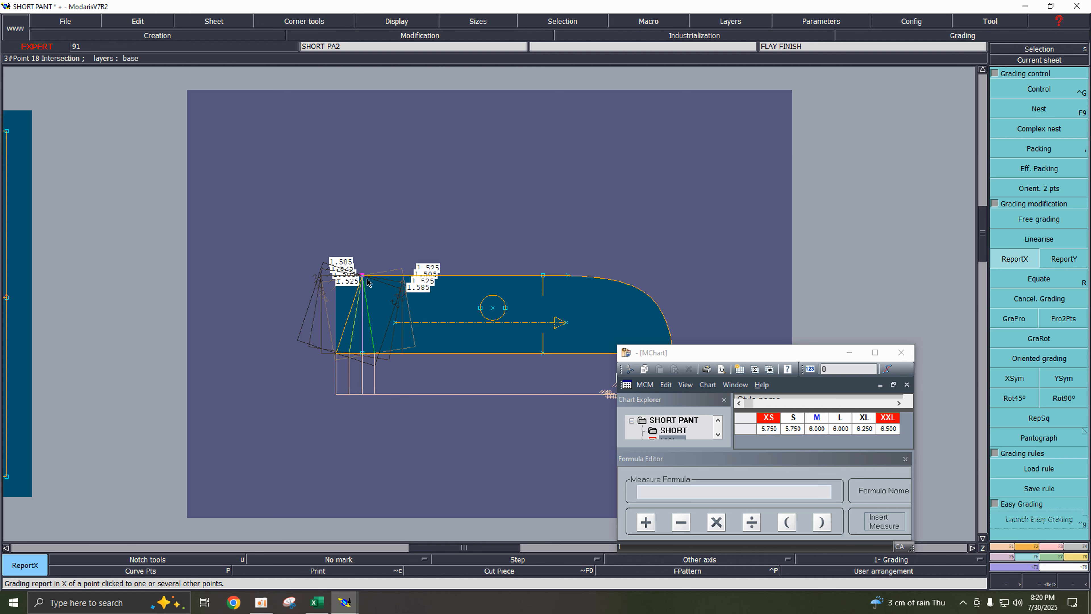
drag(335, 245, 413, 304)
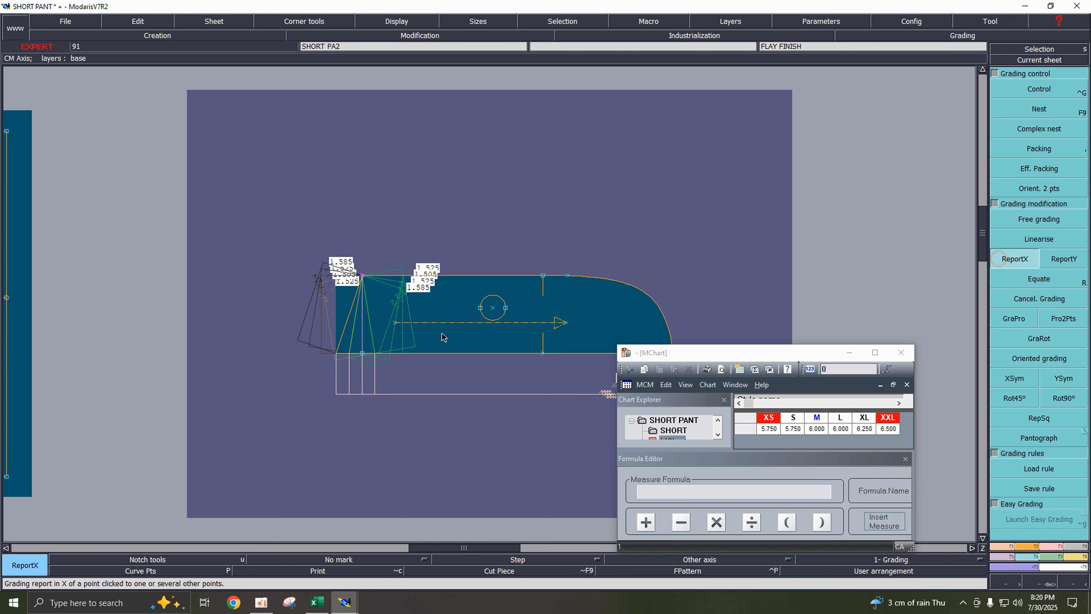
click(361, 352)
click(362, 276)
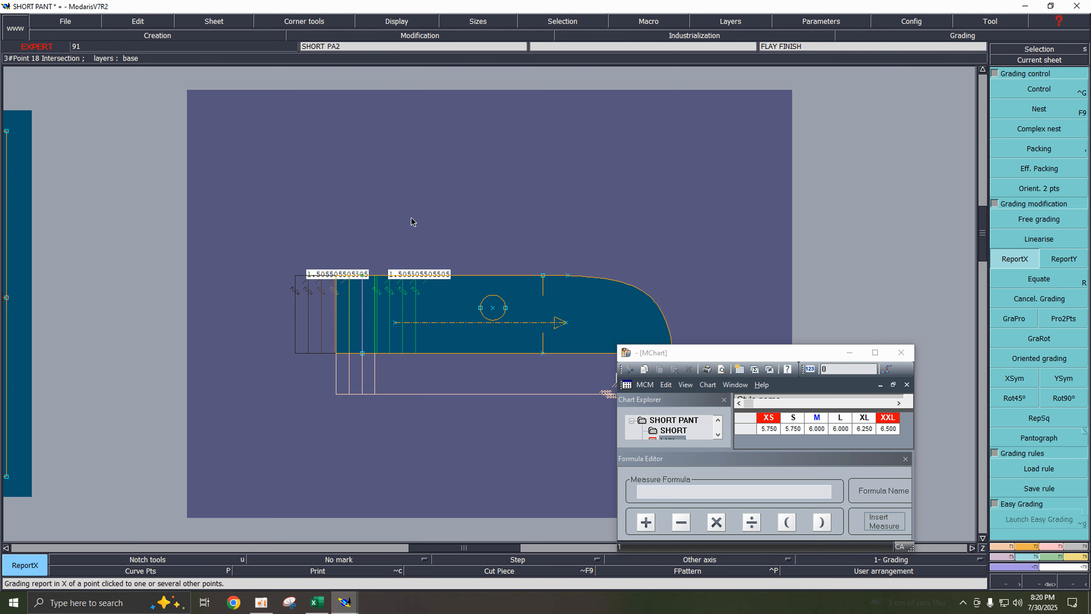
- Switch to Excel and place MChart beneath the fly length row to compare its graded lengths with the specification
drag(796, 353, 717, 167)
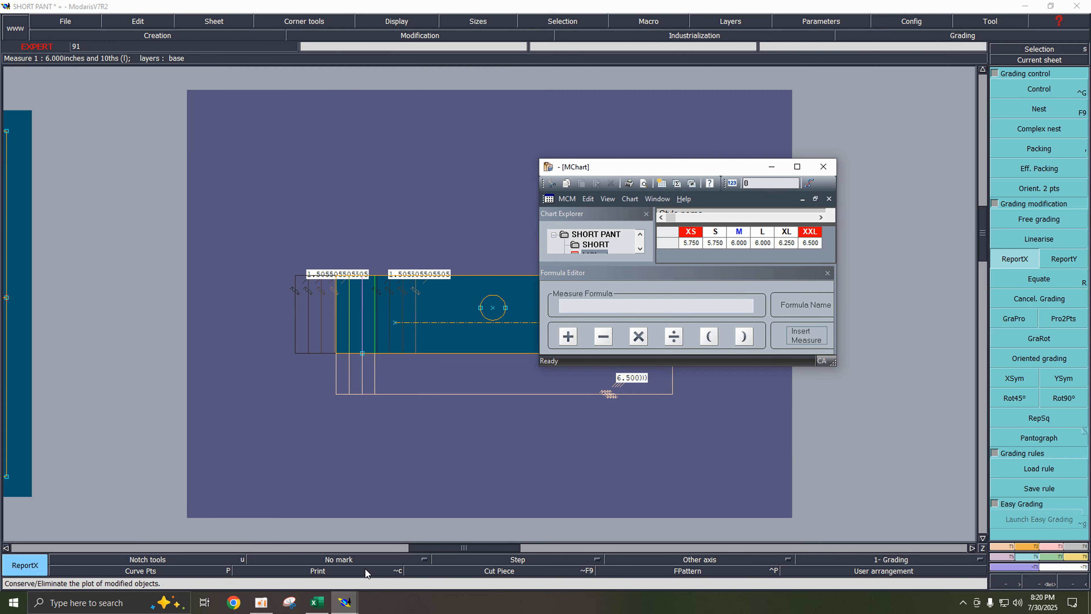
click(314, 606)
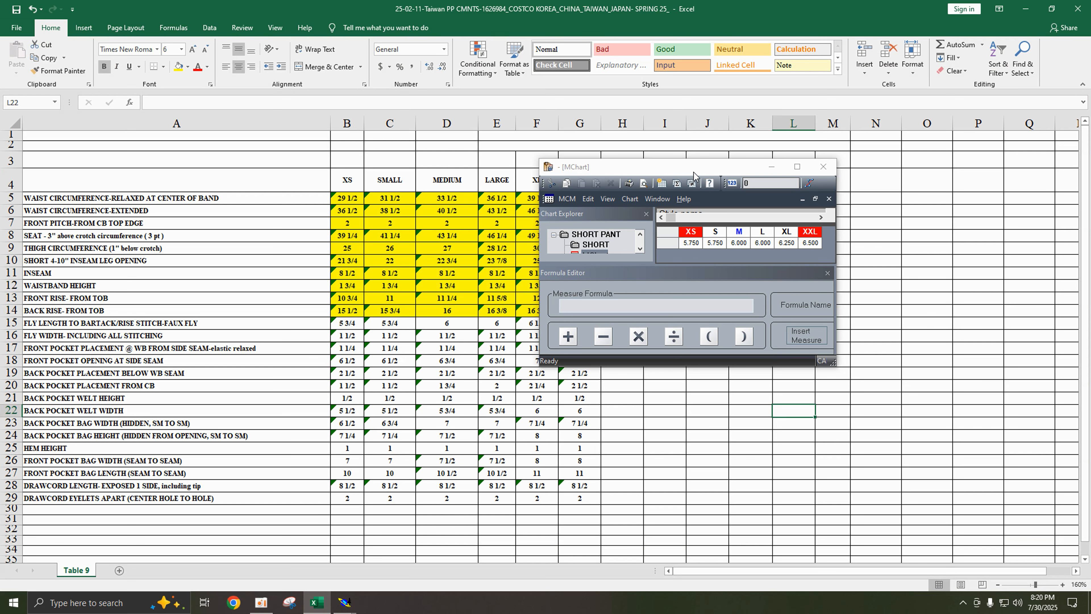
drag(693, 174, 466, 347)
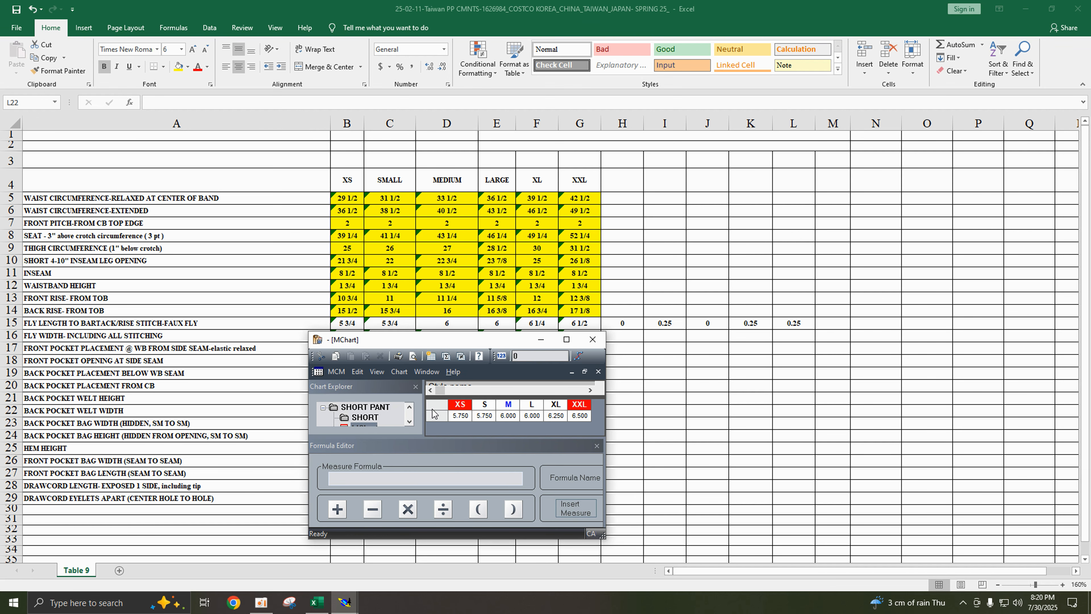
double_click(353, 323)
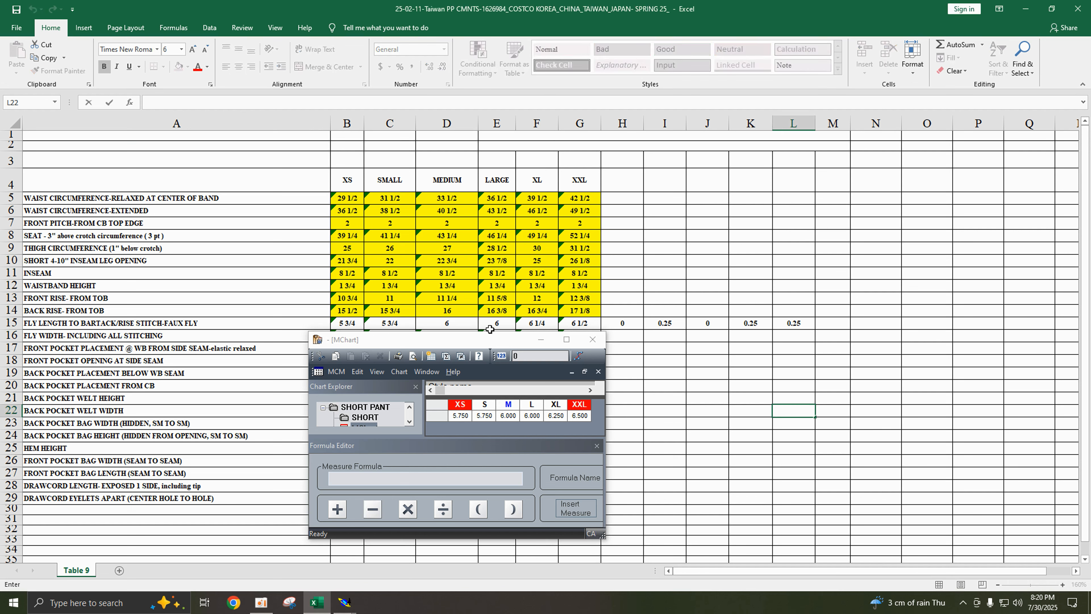
click(449, 323)
- Fill the fly length cells B15 to G15 with yellow, from XS to XXL
click(355, 324)
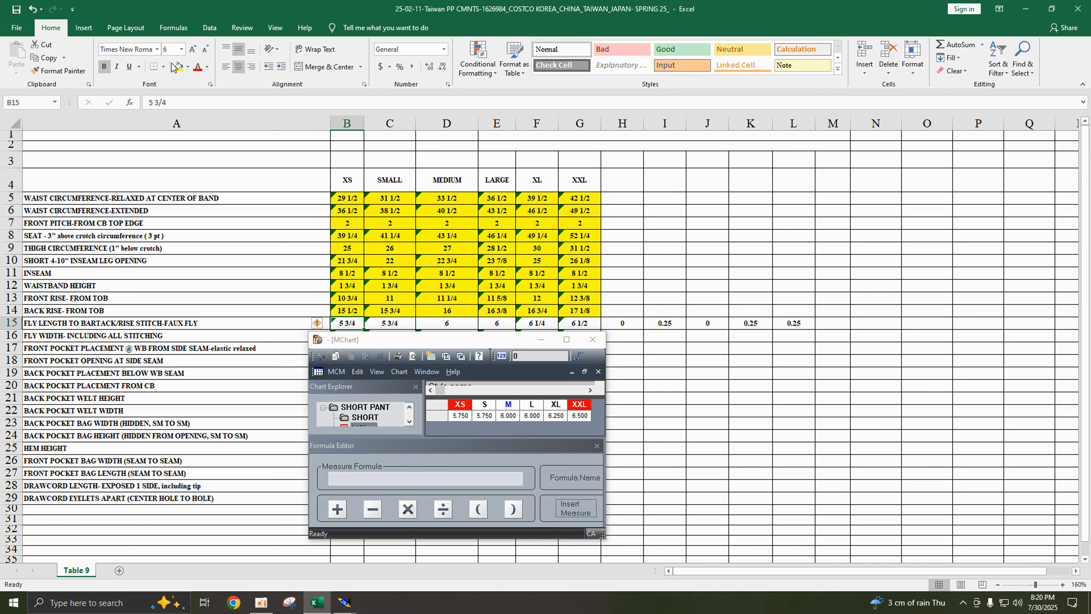
click(179, 68)
key(Right)
click(179, 72)
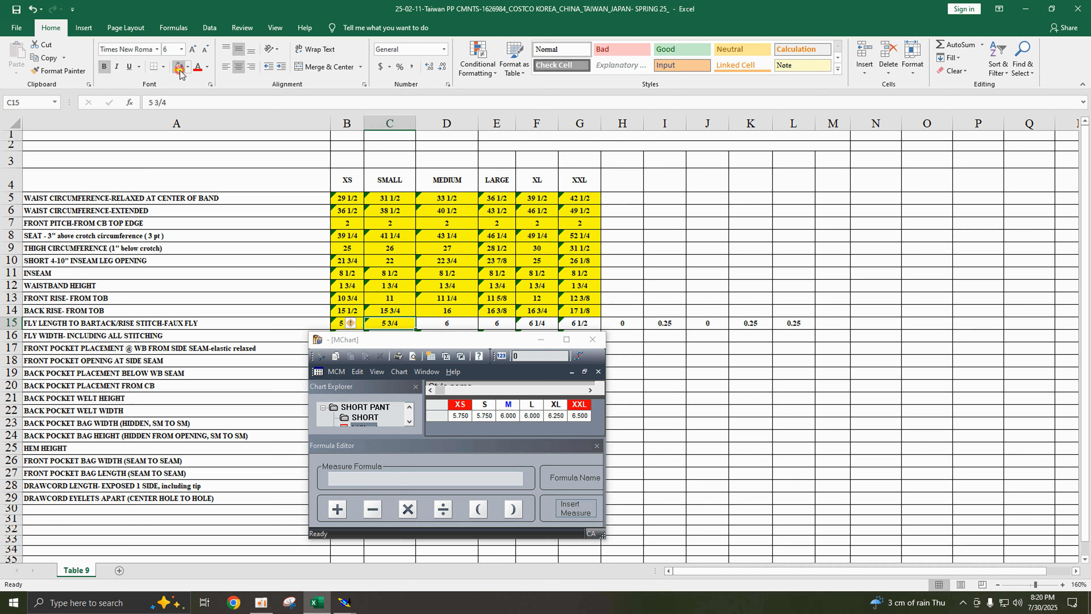
key(Right)
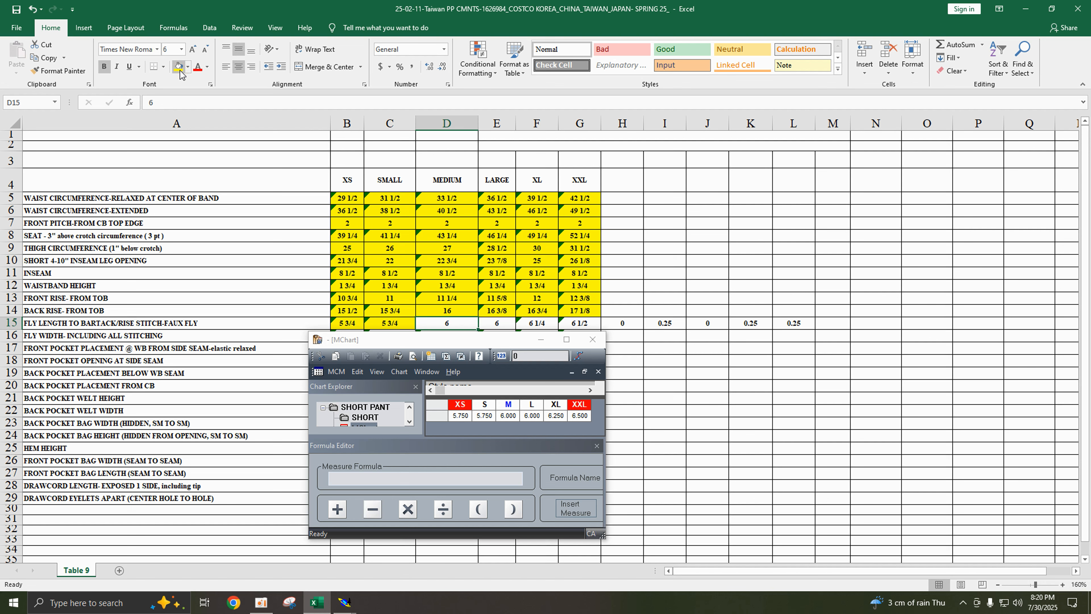
click(180, 71)
key(Right)
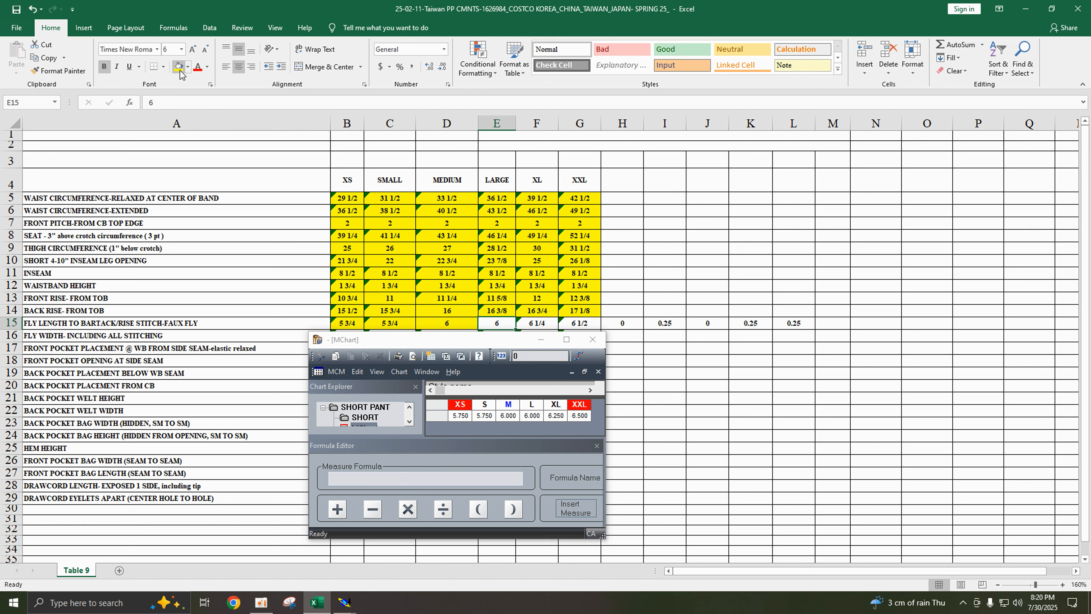
click(180, 72)
key(Right)
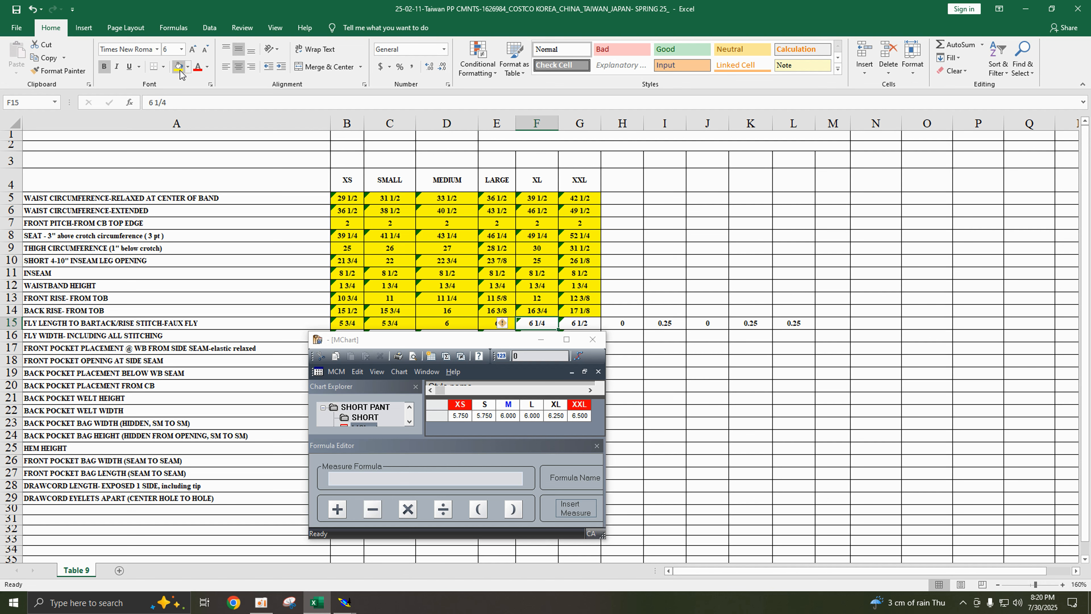
click(180, 72)
key(Right)
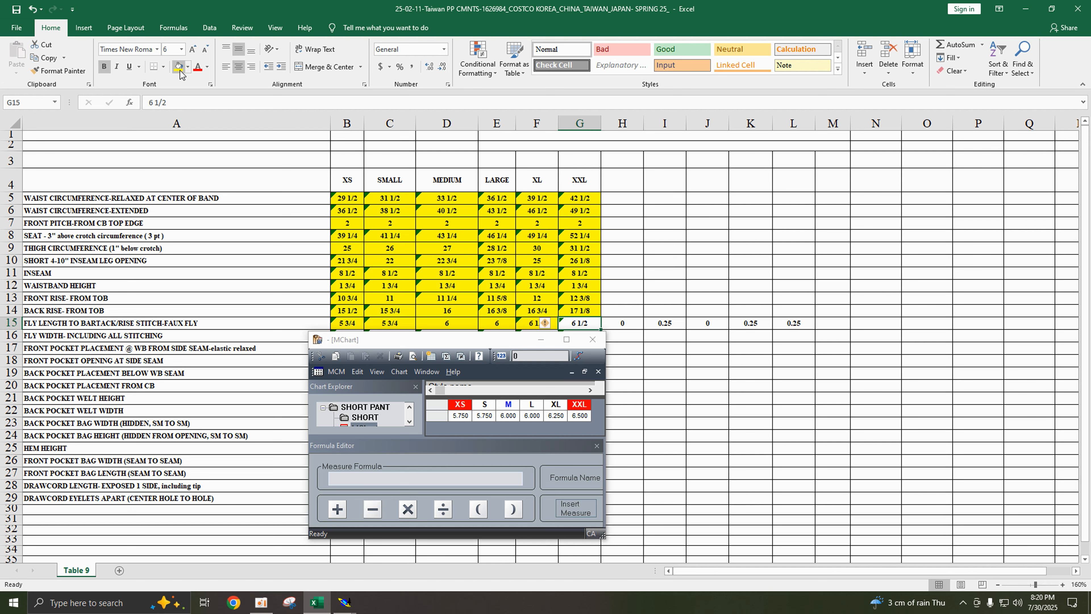
click(180, 71)
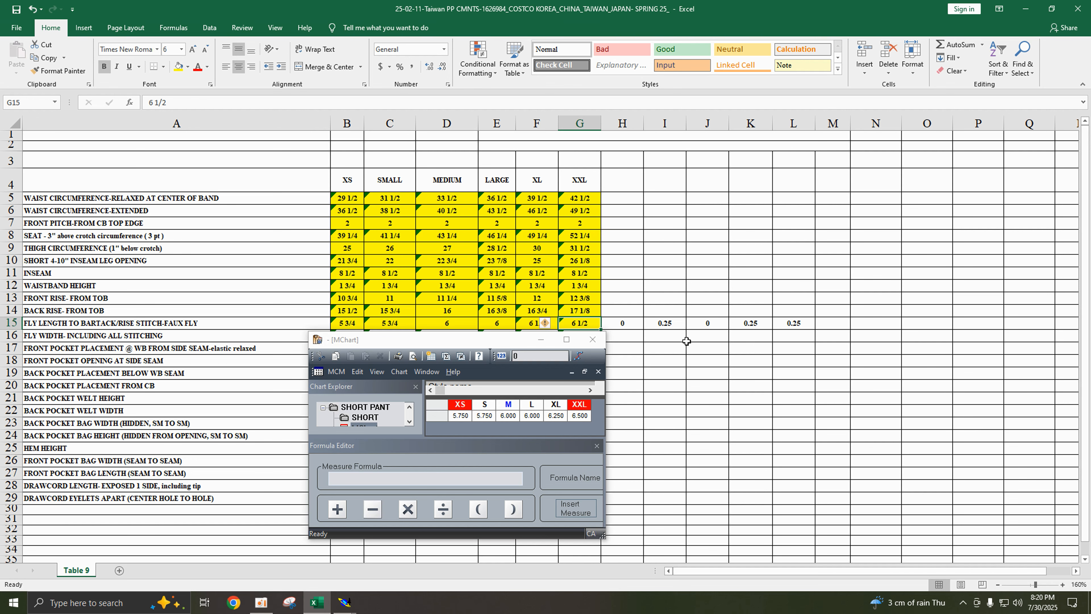
- Save the workbook and, back in Modaris, delete the fly length measure from MChart
click(17, 9)
drag(453, 344, 774, 138)
click(1025, 9)
click(787, 217)
key(Delete)
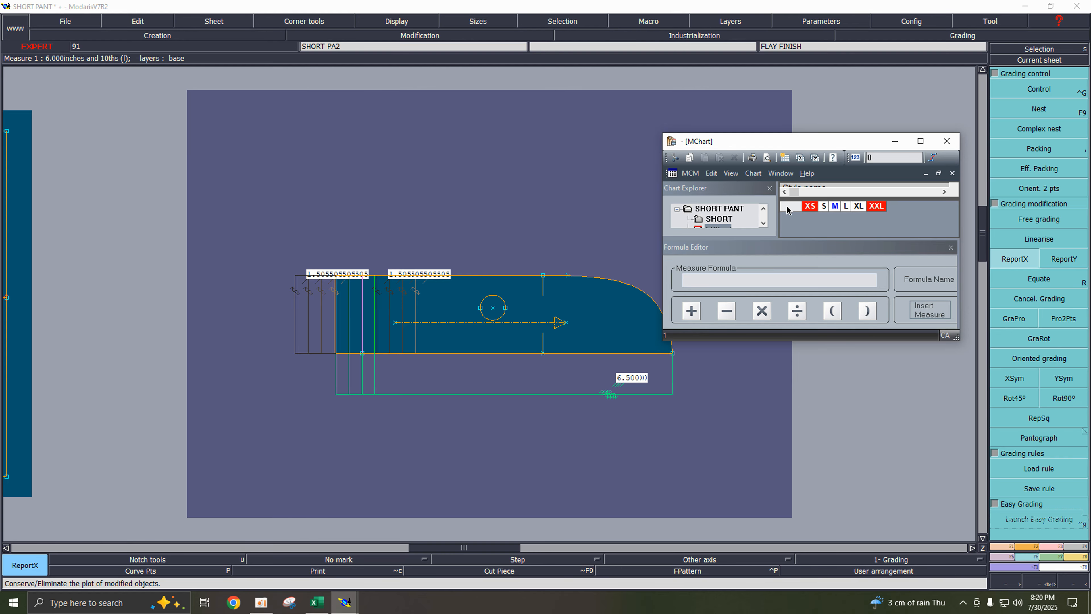
- Switch back to the Excel measurement sheet and minimise the MChart window
click(318, 603)
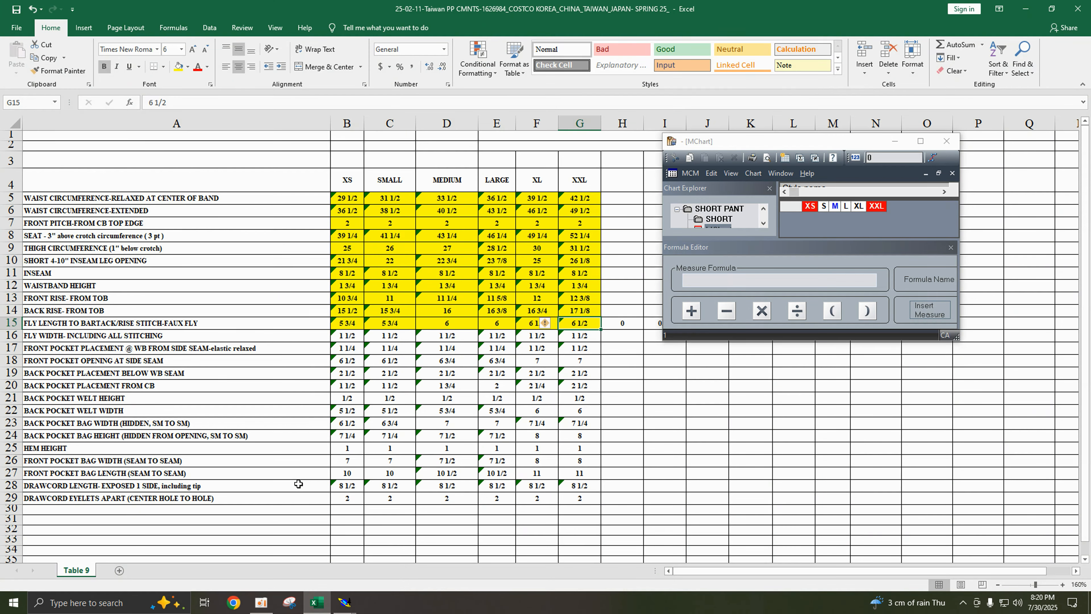
click(894, 141)
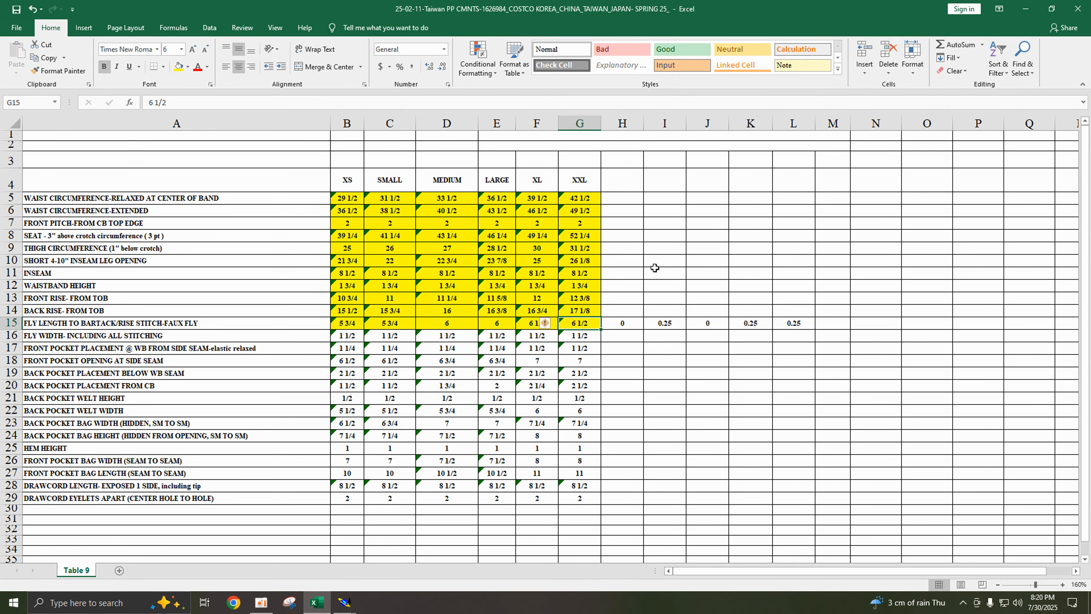
- Fill the fly width cells B16 to G16 with yellow, from XS to XXL
click(346, 340)
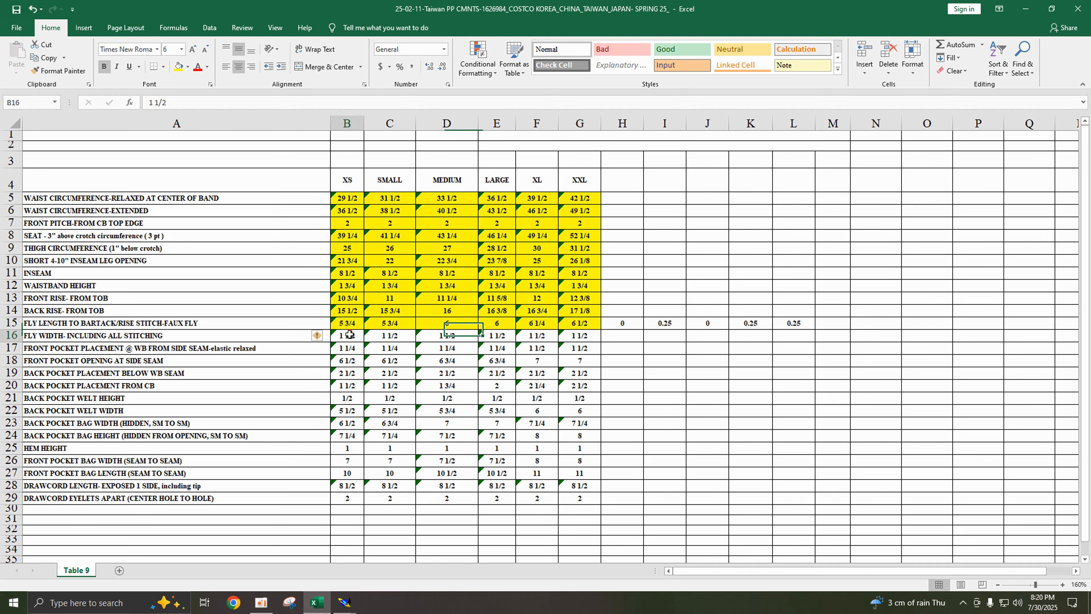
click(177, 66)
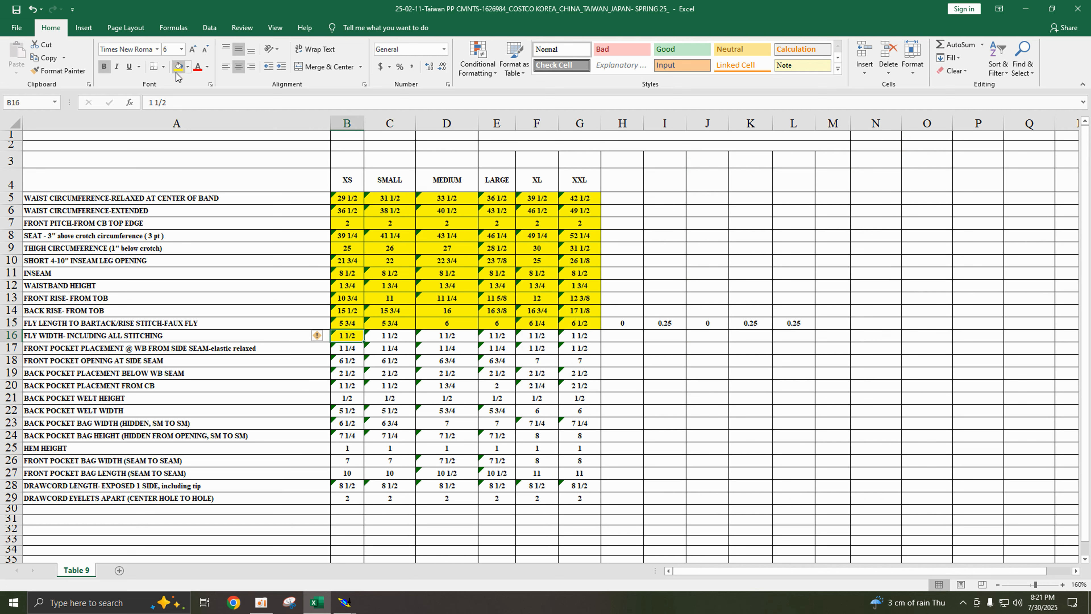
key(Right)
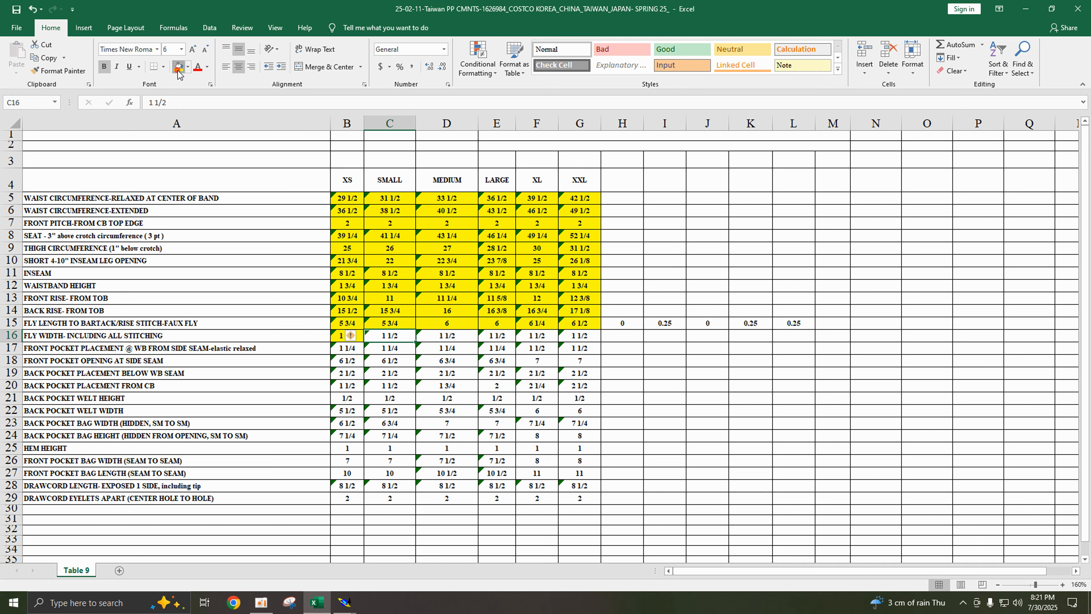
click(178, 67)
key(Right)
click(178, 67)
key(Right)
click(178, 66)
key(Right)
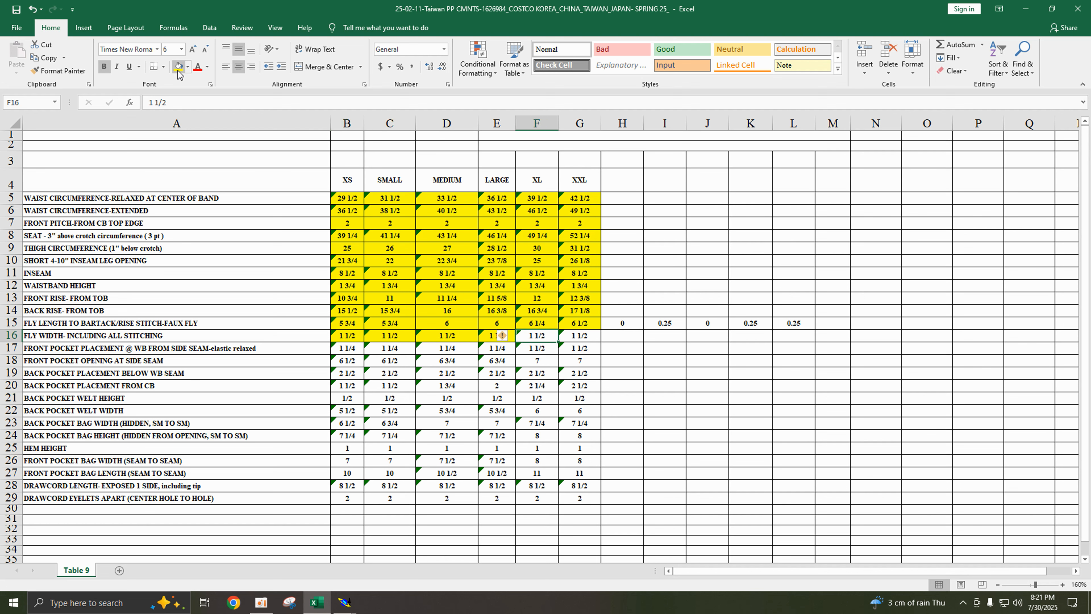
click(178, 67)
key(Right)
click(177, 66)
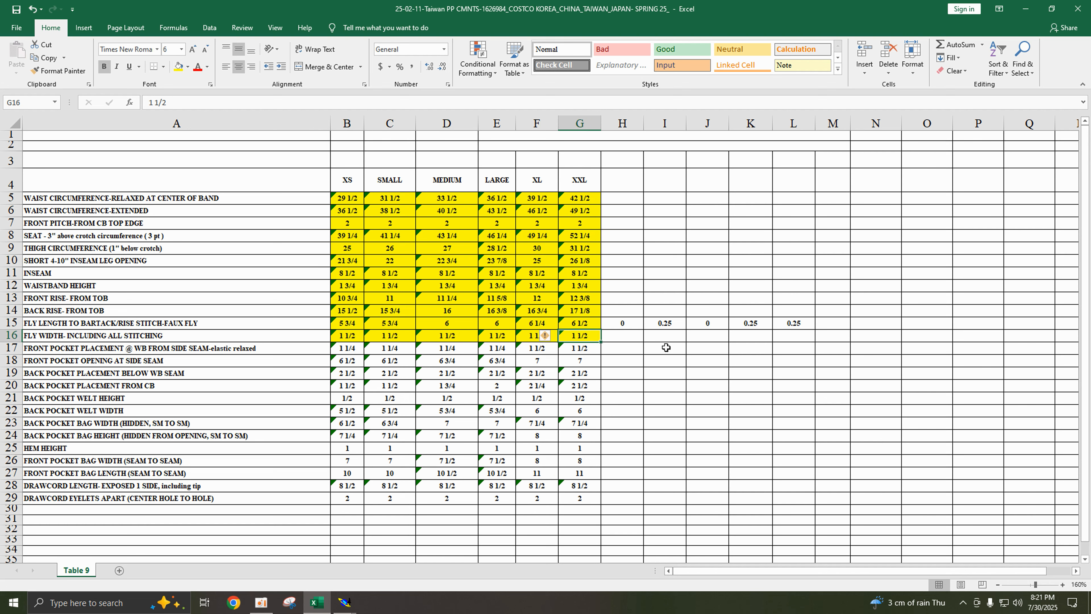
- Clear the fly length size differences from cells H15 to L15
click(627, 324)
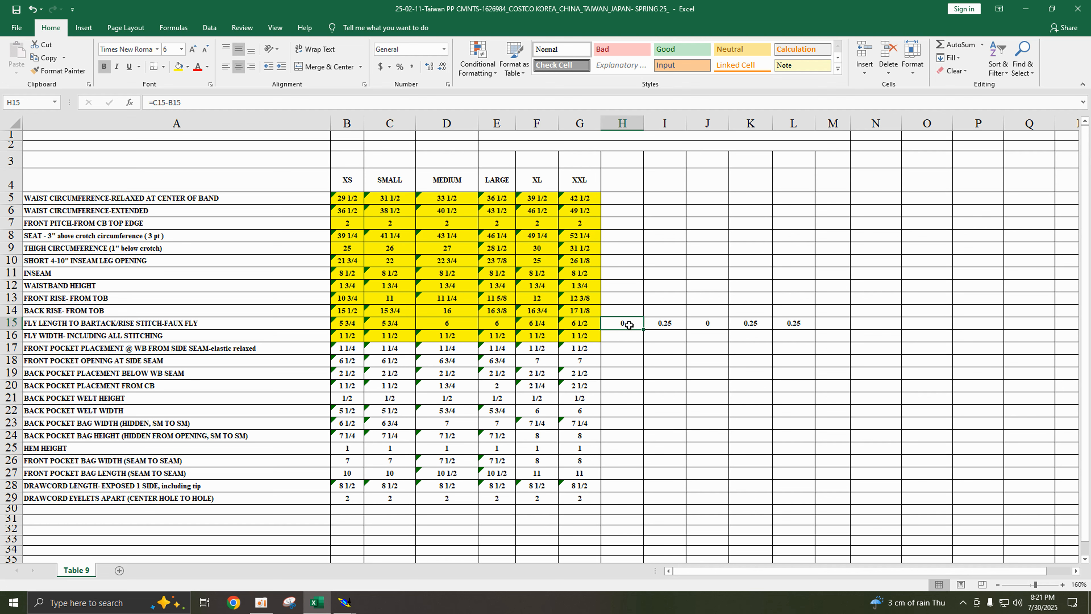
key(BackSpace)
click(662, 323)
key(BackSpace)
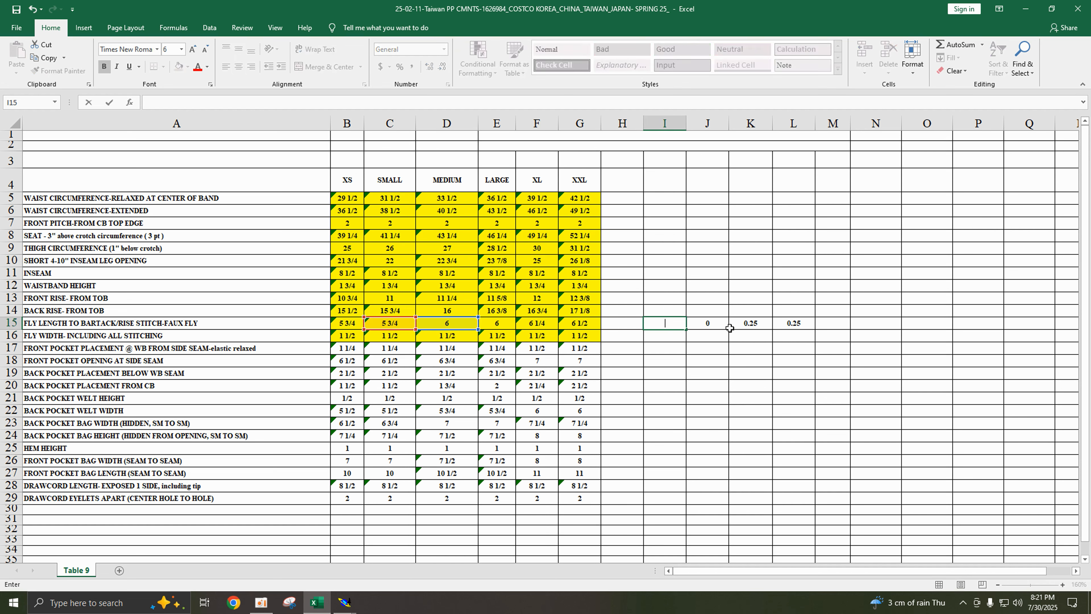
click(719, 324)
key(BackSpace)
click(749, 323)
key(BackSpace)
click(794, 323)
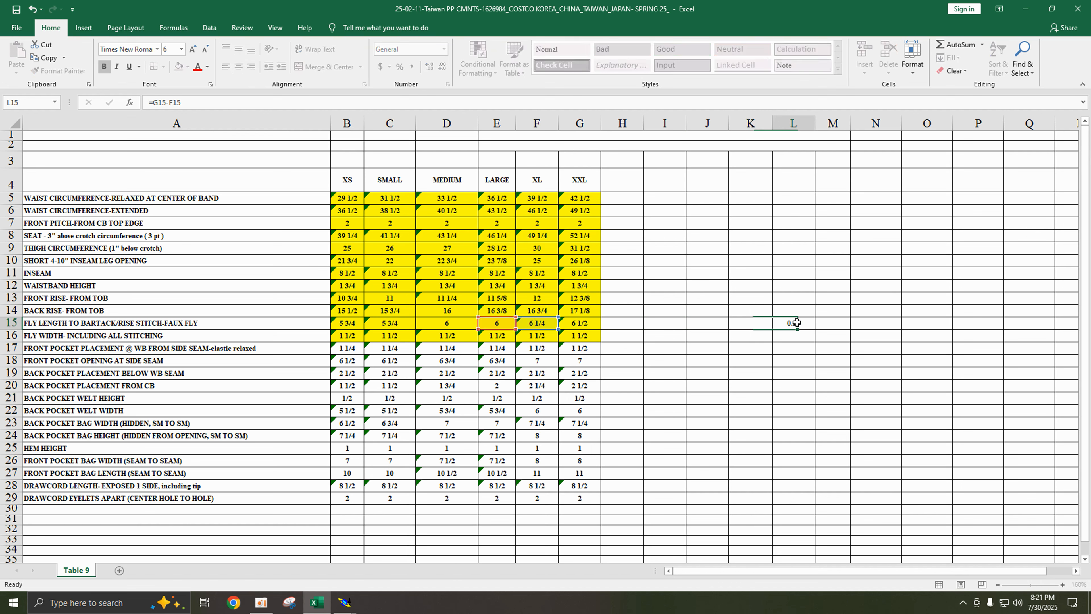
click(833, 370)
click(794, 323)
key(BackSpace)
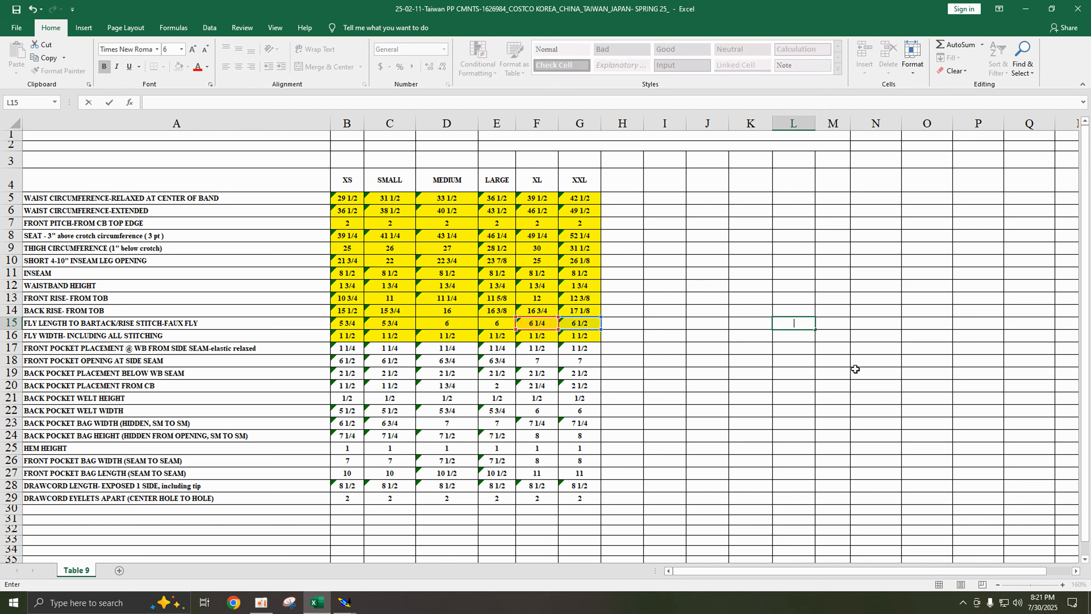
click(867, 376)
- Save the workbook and review the front pocket placement specification in row 17
click(357, 349)
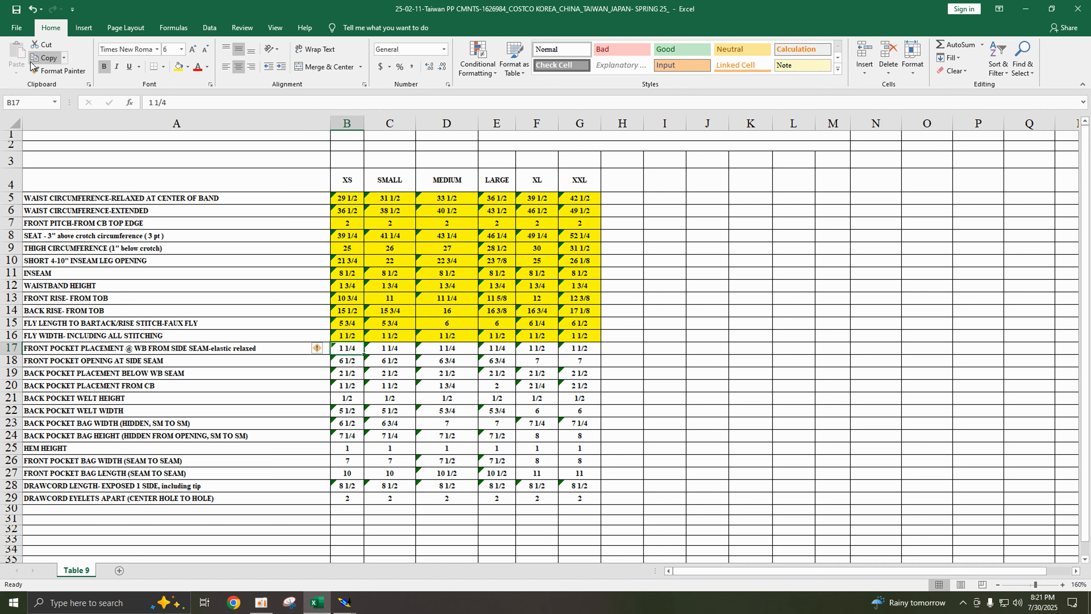
click(15, 10)
click(486, 356)
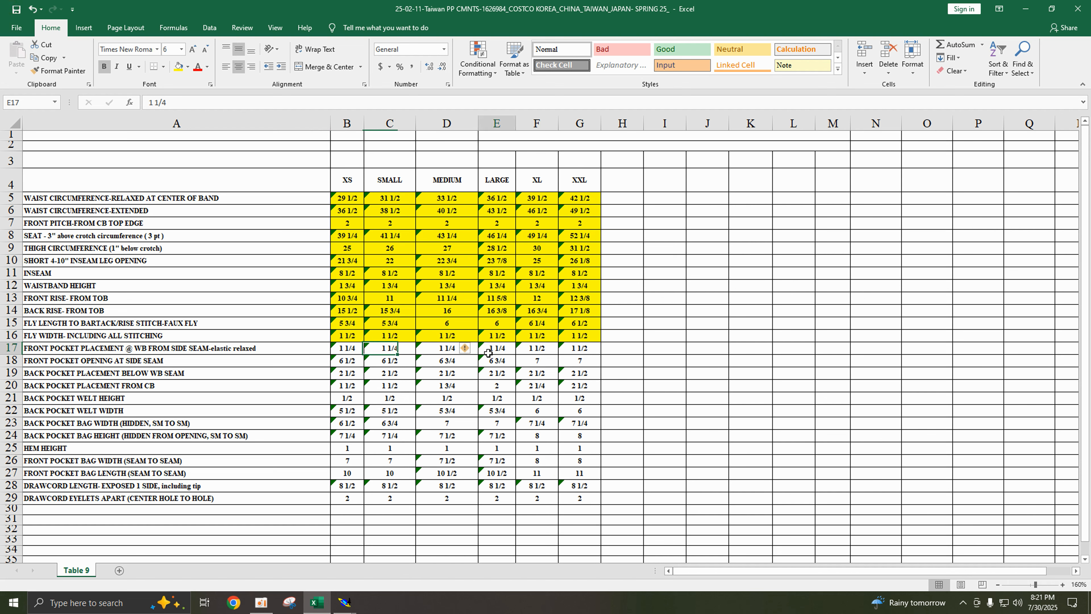
click(63, 350)
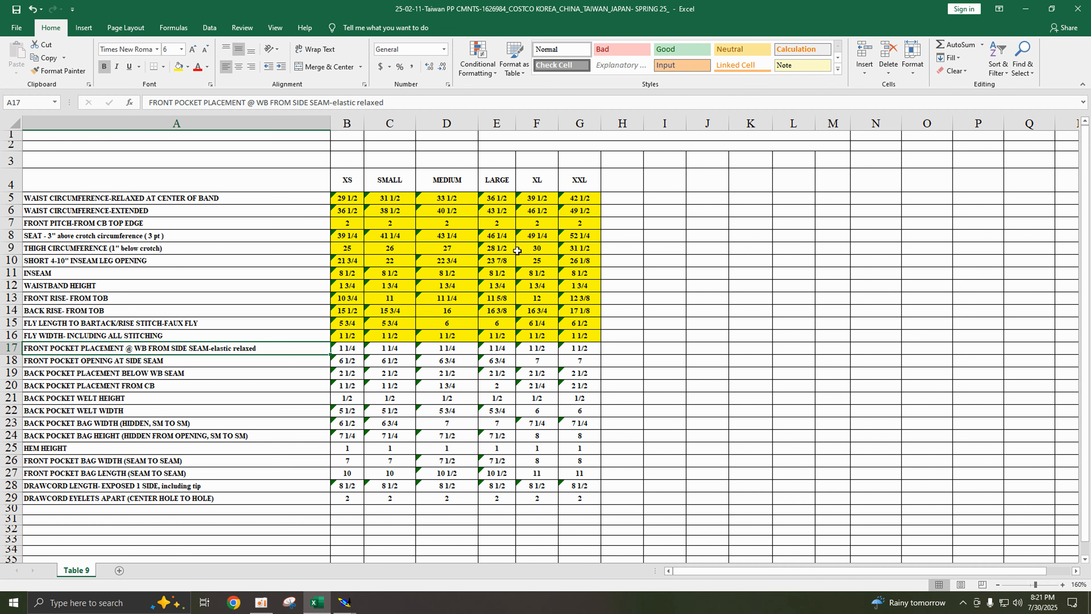
- Switch to Modaris, make the curved pocket piece SHORT P13 the current sheet and show only its base size
click(1026, 9)
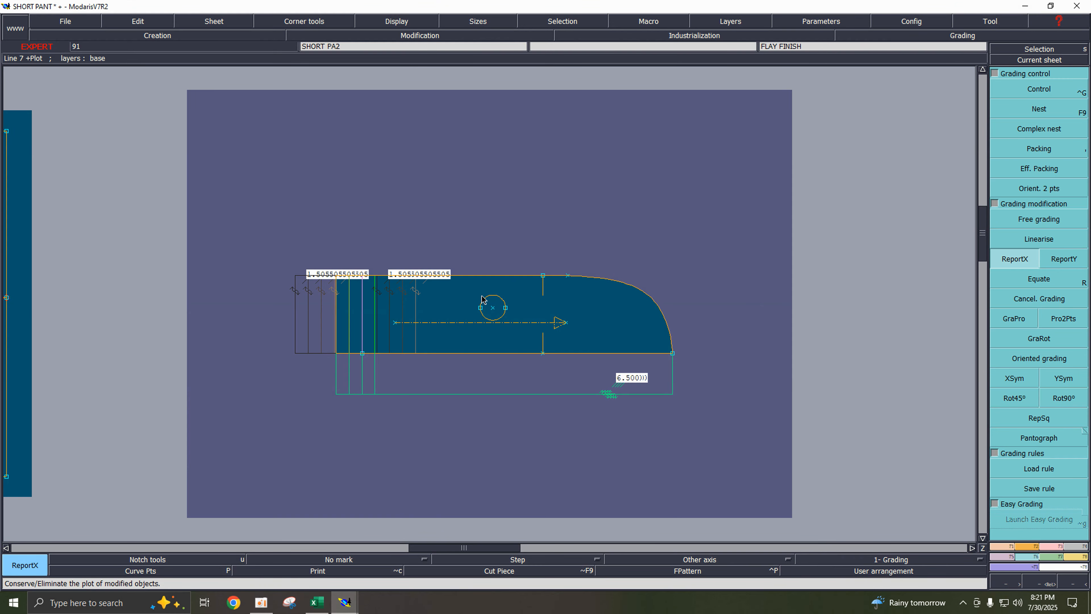
key(8)
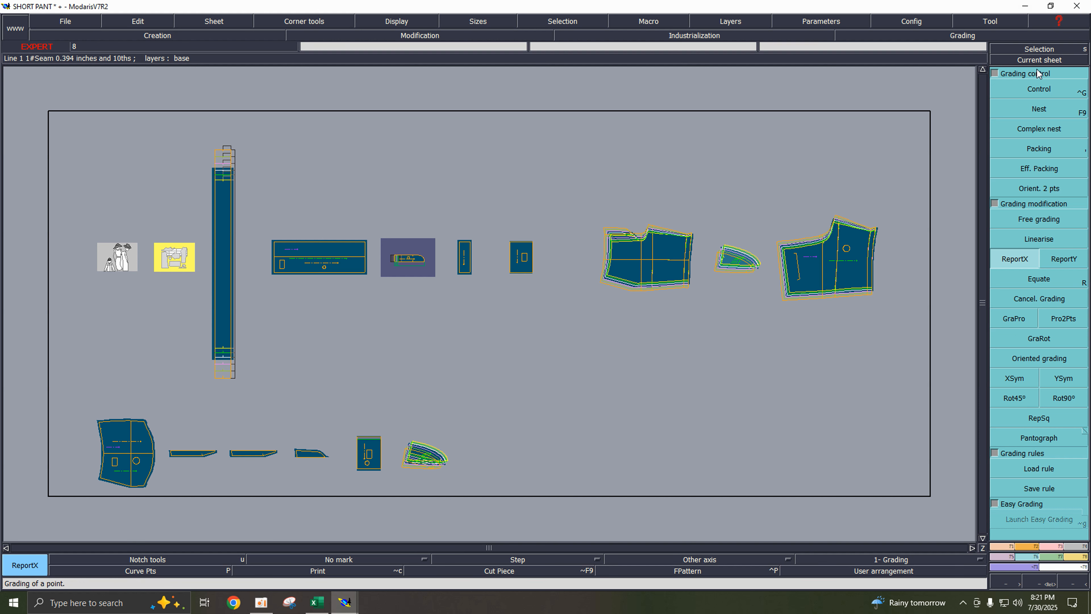
click(1046, 62)
click(737, 256)
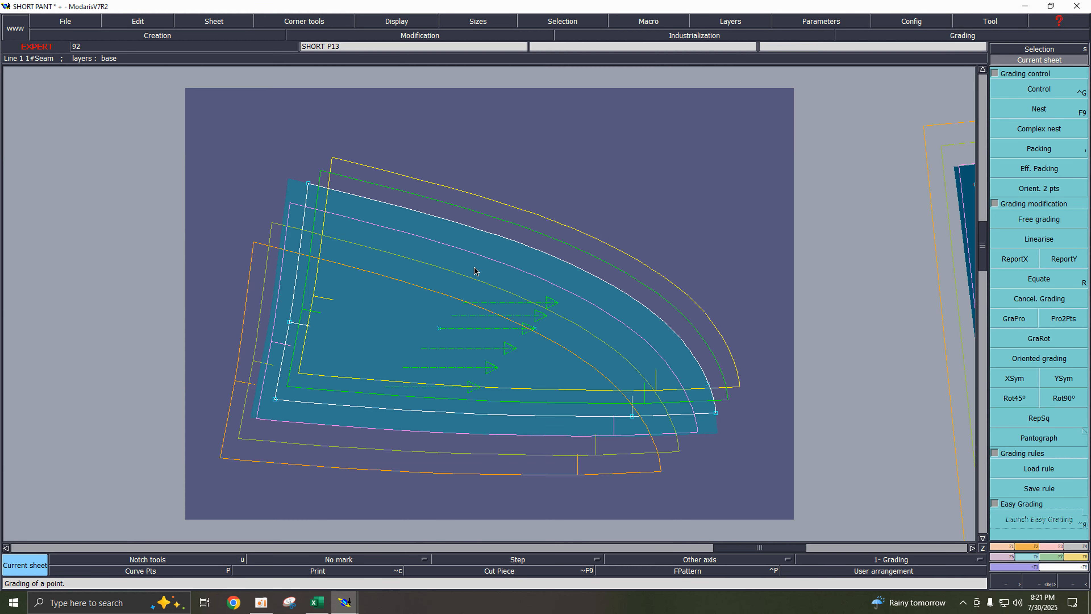
key(F9)
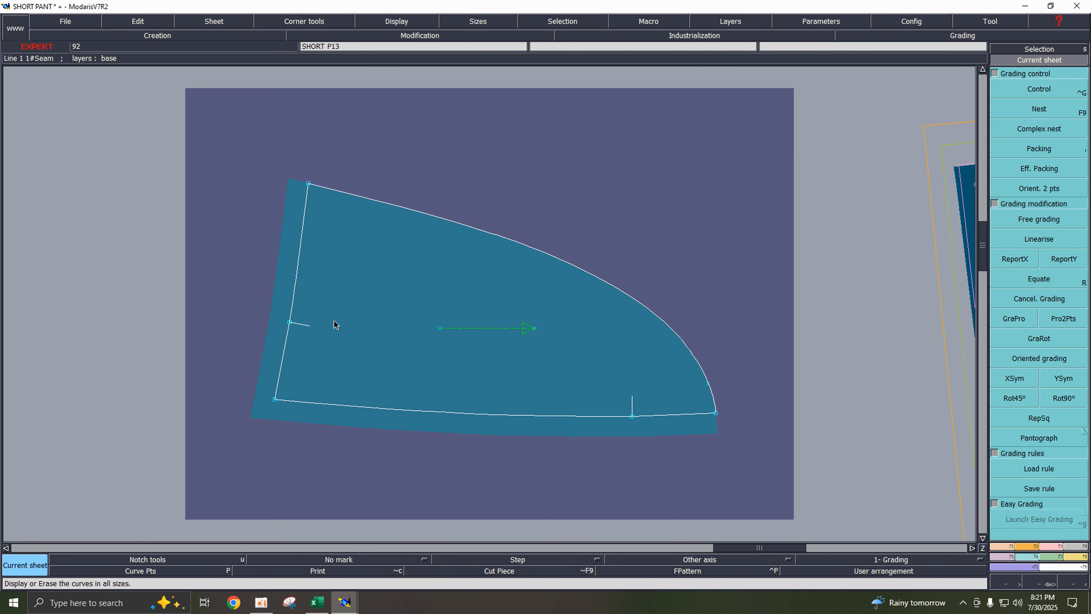
- Measure the length of the short edge segment between the existing notch and the piece's lower corner
key(l)
click(286, 349)
click(355, 361)
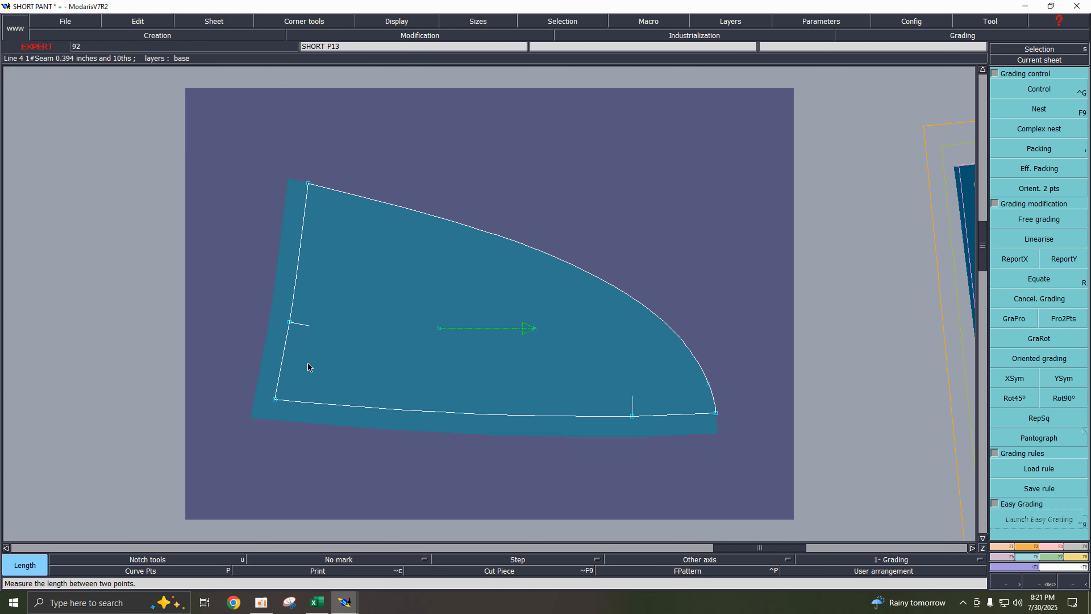
key(shift+l)
click(287, 353)
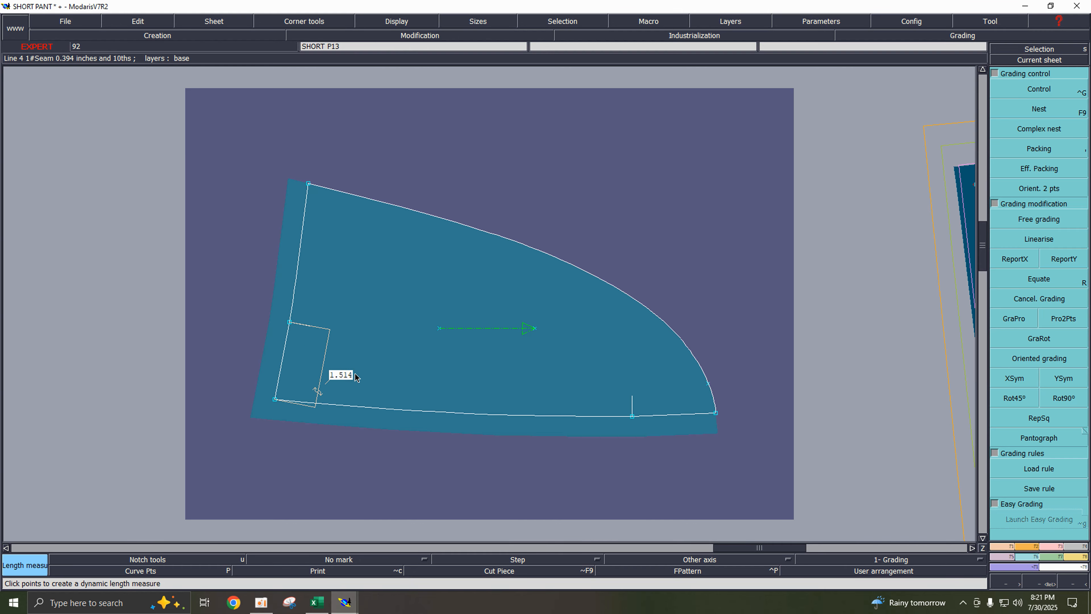
- Check the medium front pocket placement value in the Excel sheet, then return to the pocket piece in Modaris
click(317, 602)
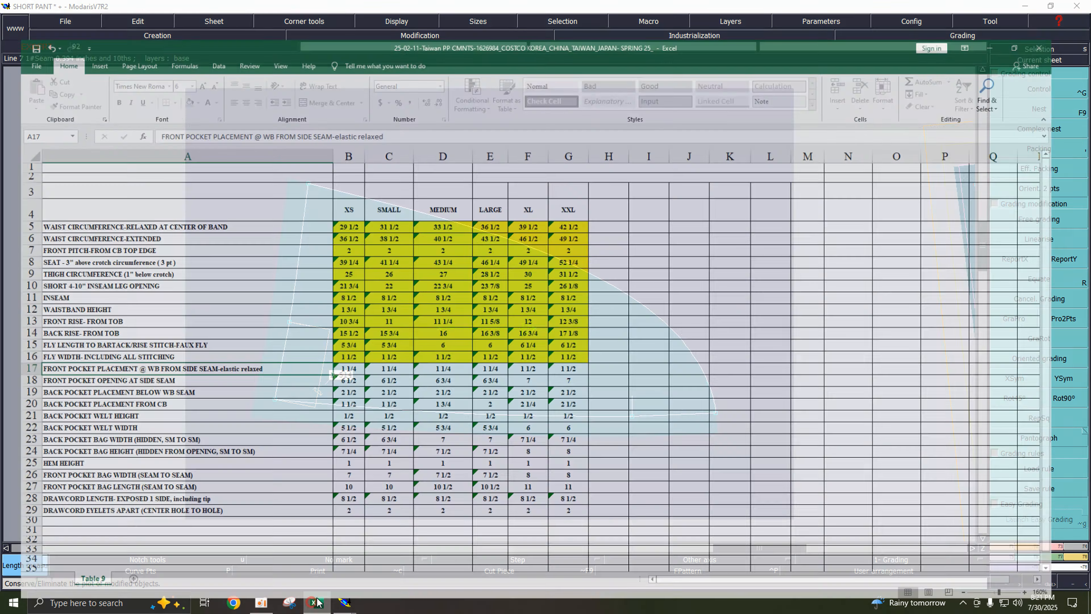
click(465, 350)
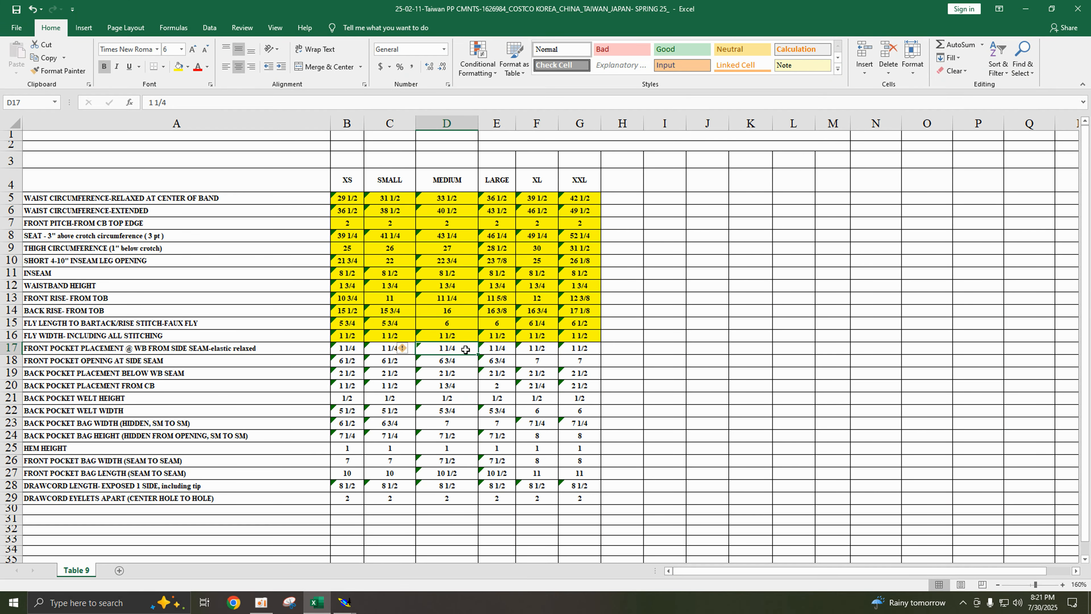
click(1025, 9)
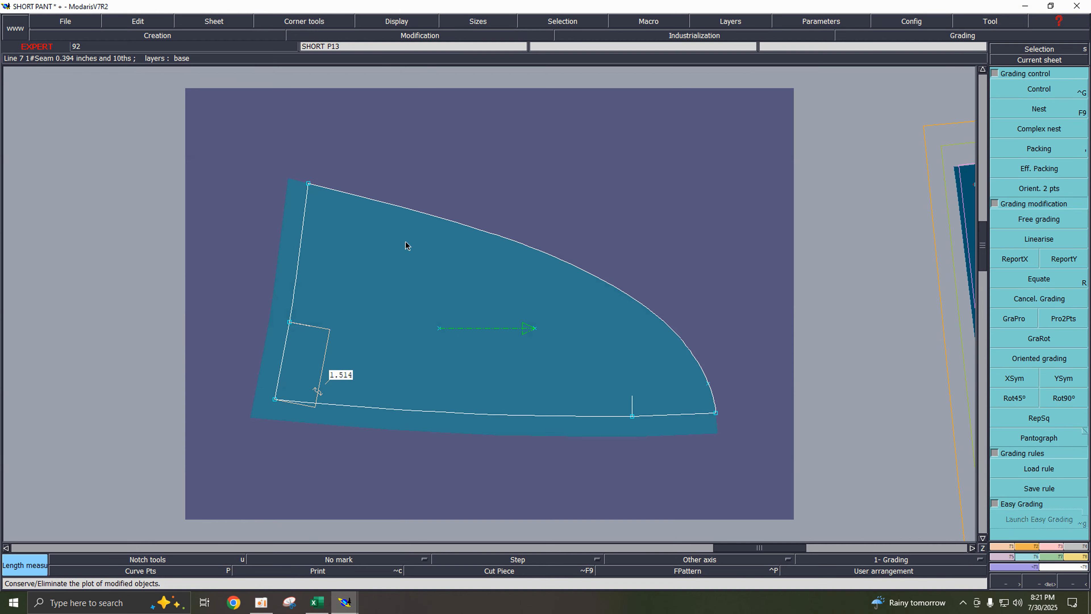
- Create a developed point 1.25 inches from the lower corner along the short edge, insert it in the curve and notch it
key(d)
click(275, 400)
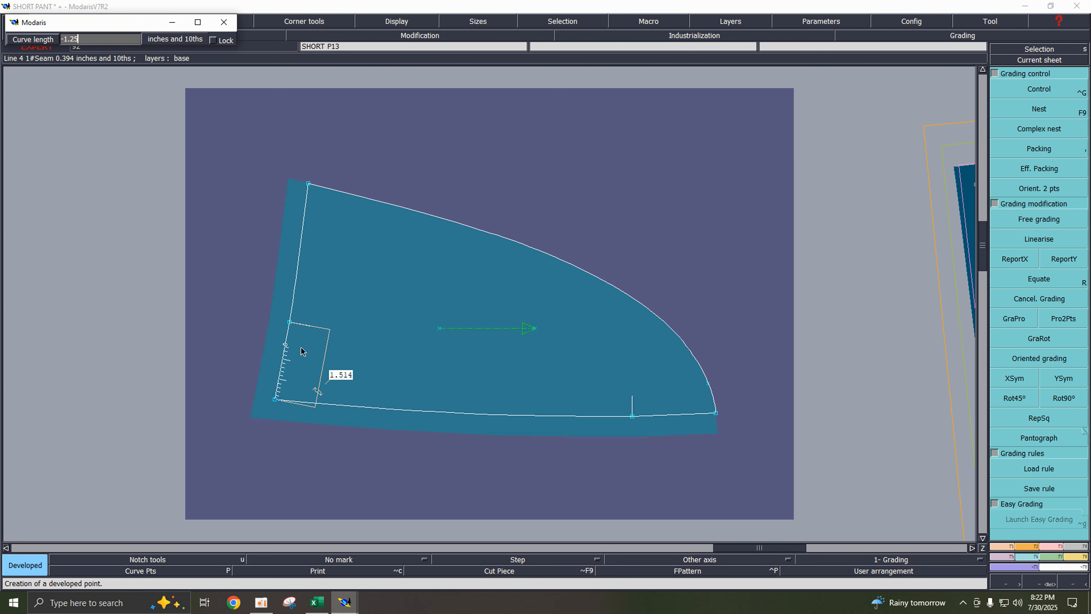
key(Return)
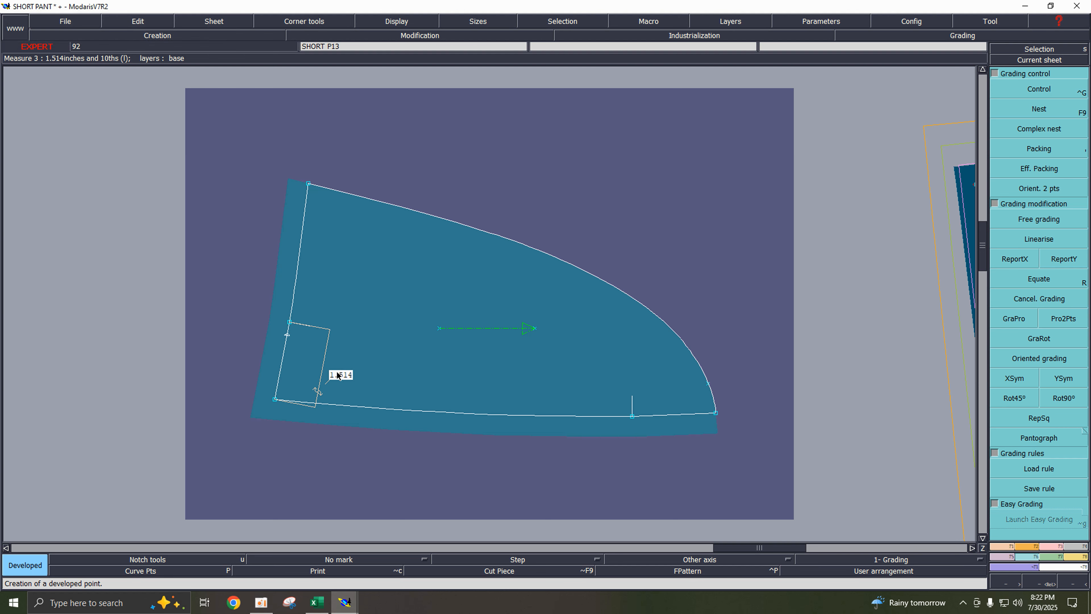
key(i)
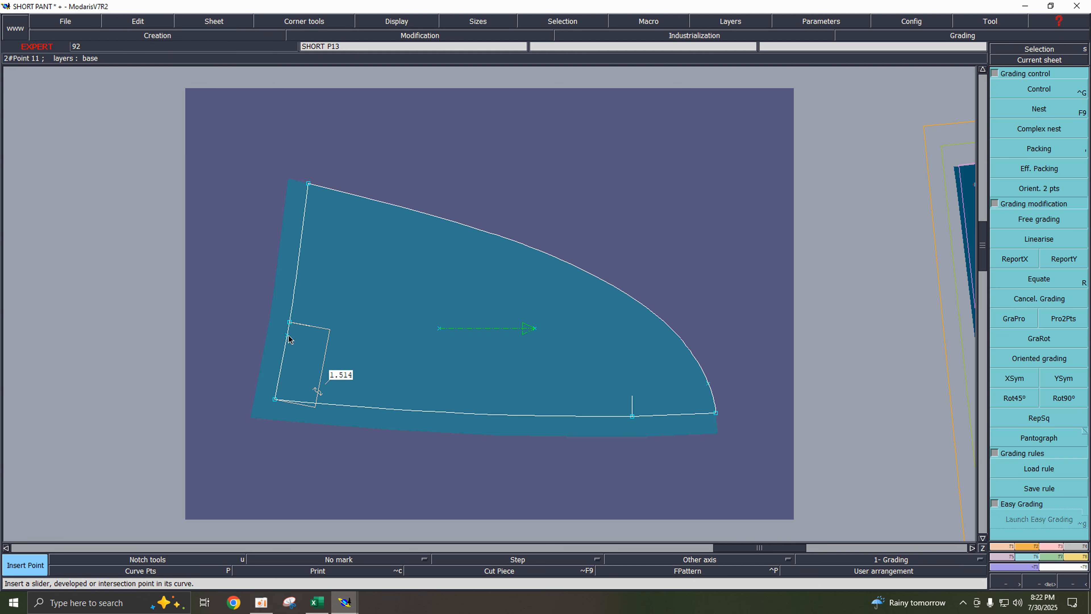
key(n)
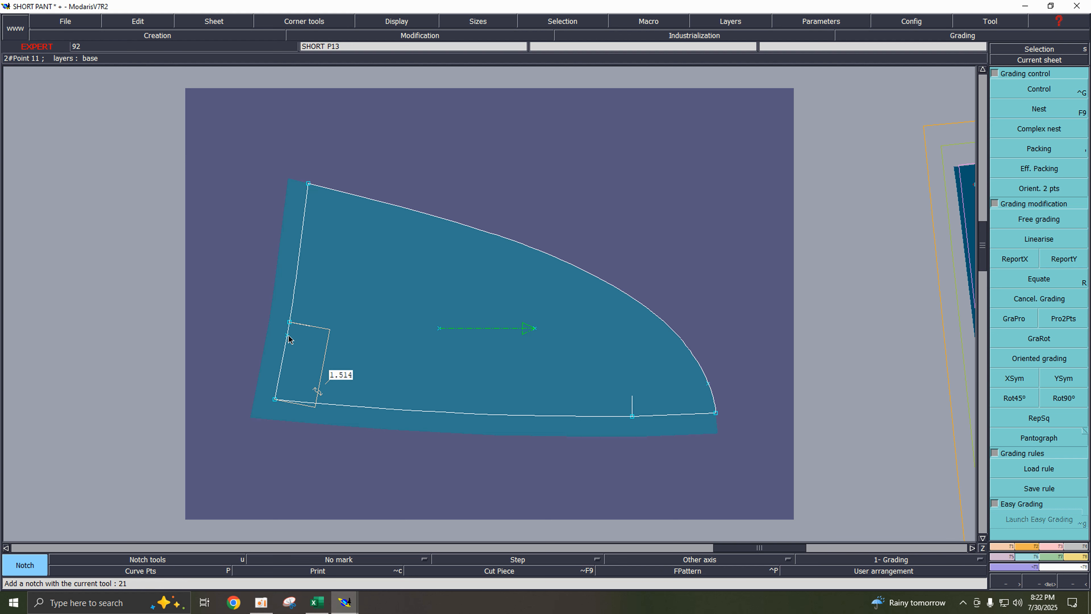
click(288, 335)
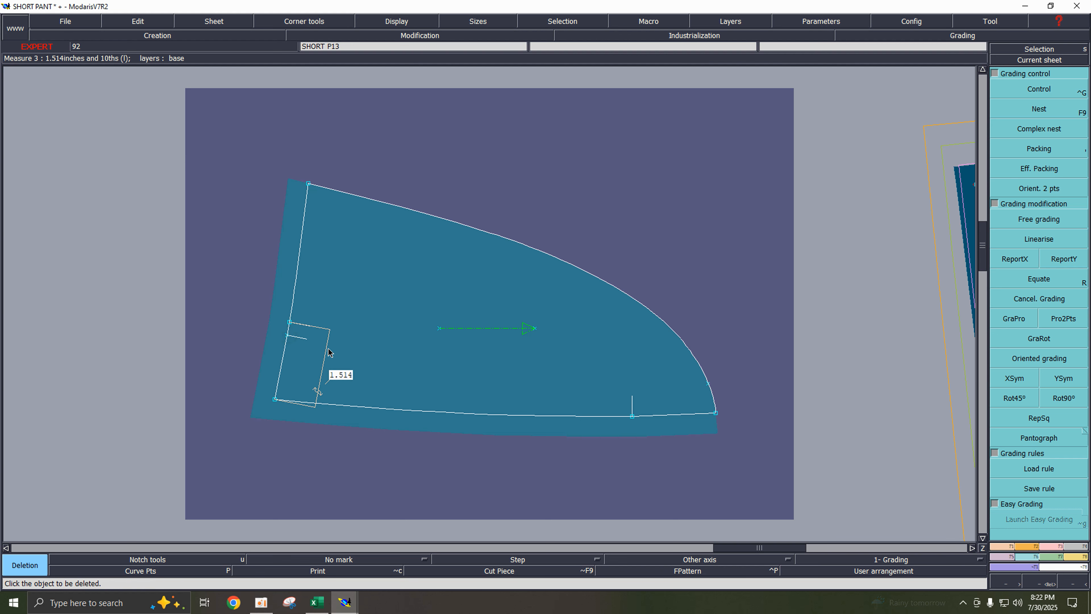
- Delete the earlier length measure, section the edge at the new notch point and check it across the nested sizes
key(Delete)
click(1014, 284)
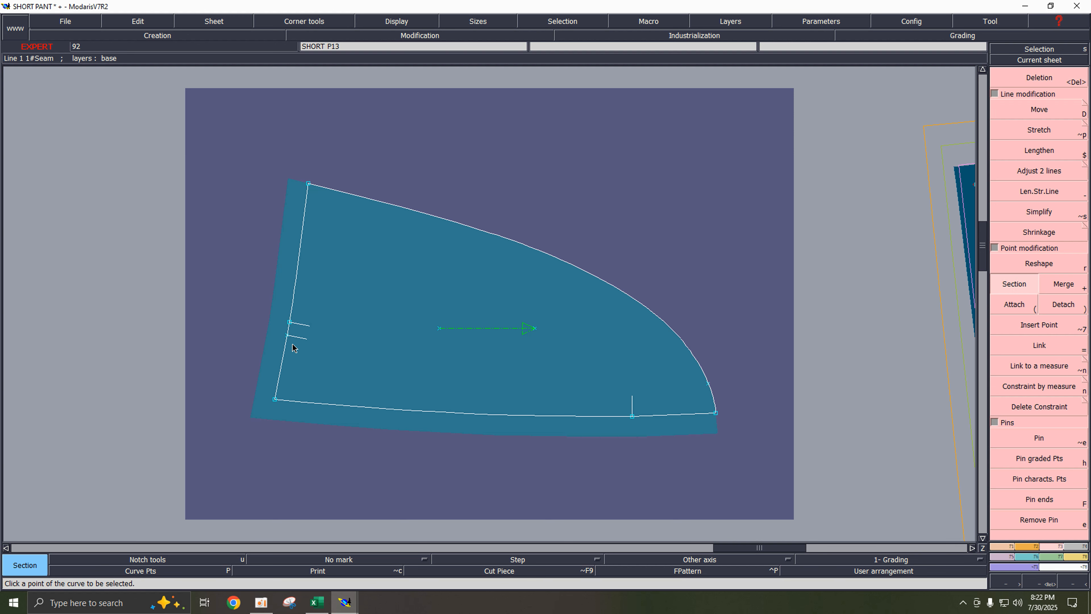
key(asterisk)
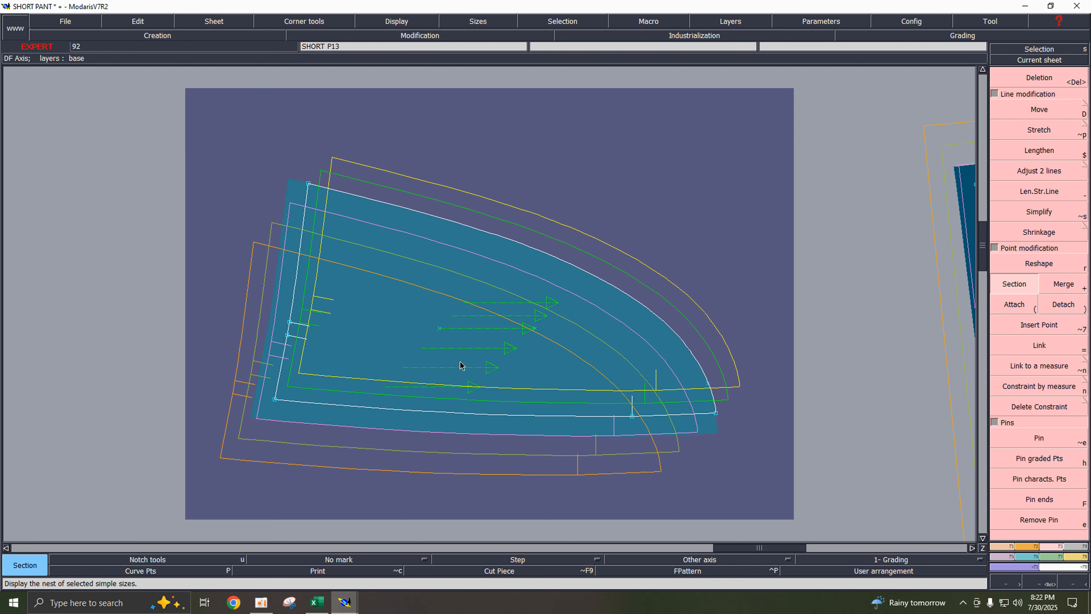
key(slash)
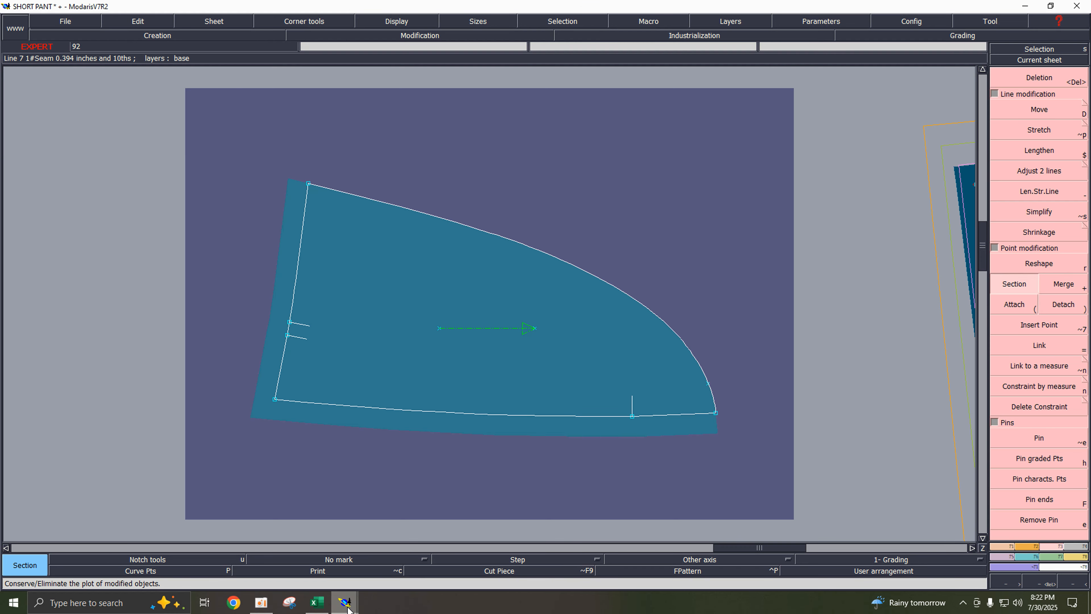
- Bring up MChart and add a length measure between the new notch and the lower corner of the pocket piece
mouse_move(345, 601)
click(387, 550)
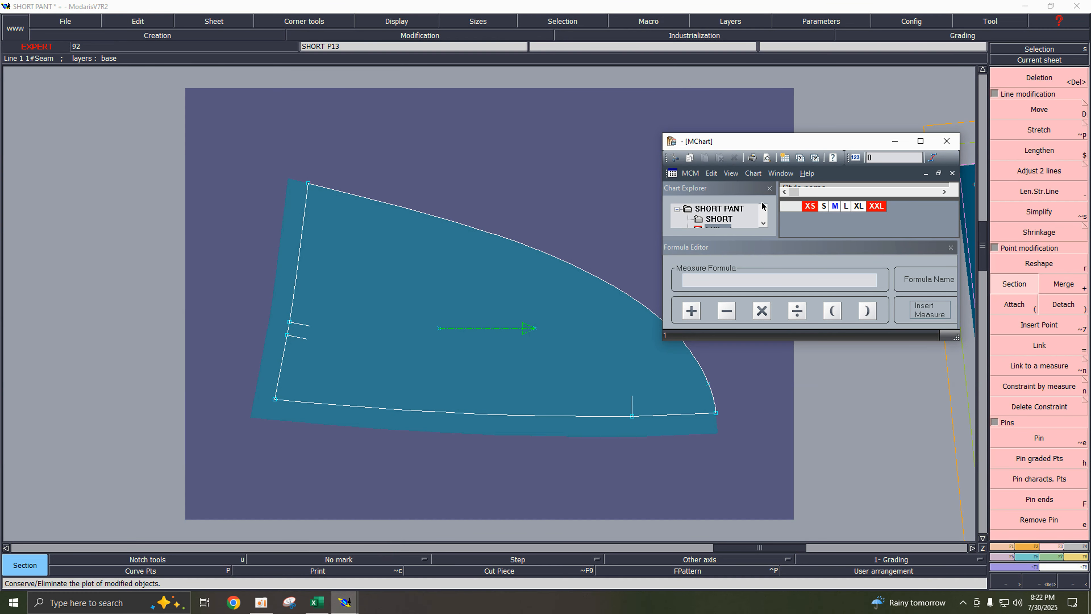
click(283, 358)
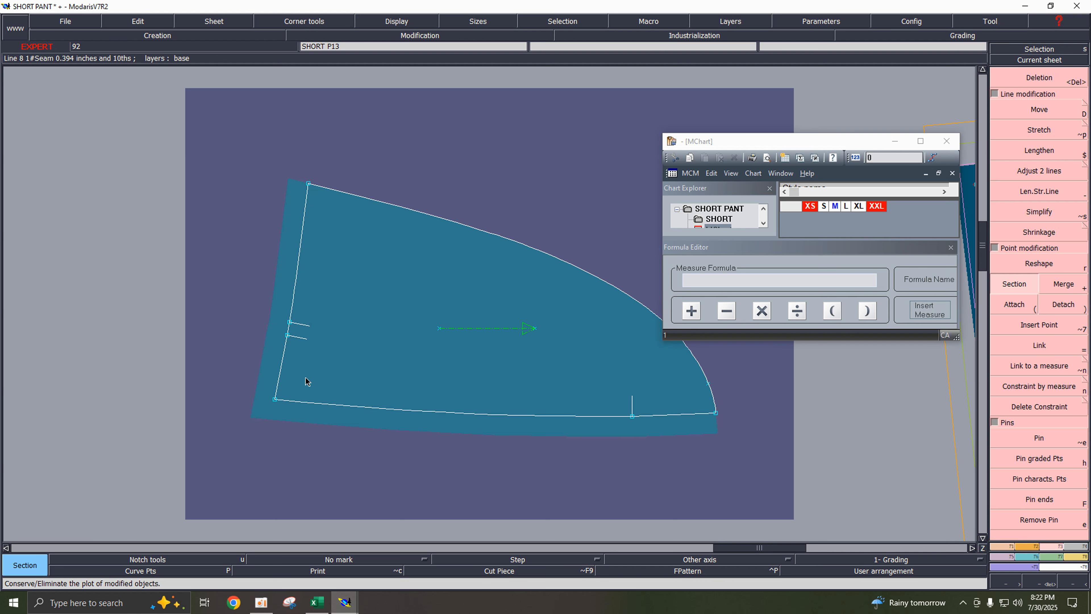
key(l)
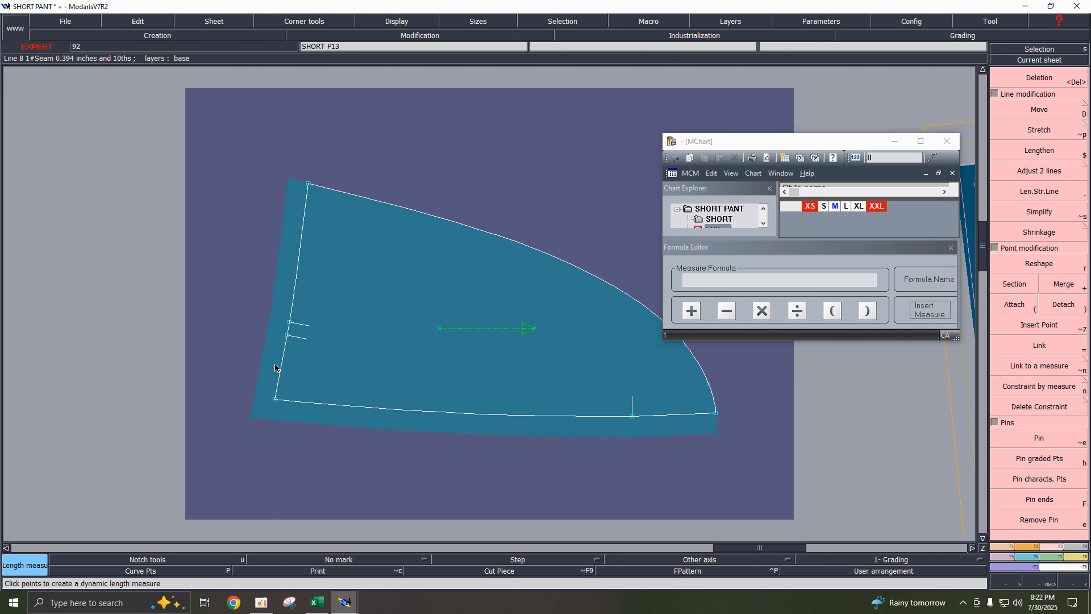
click(283, 361)
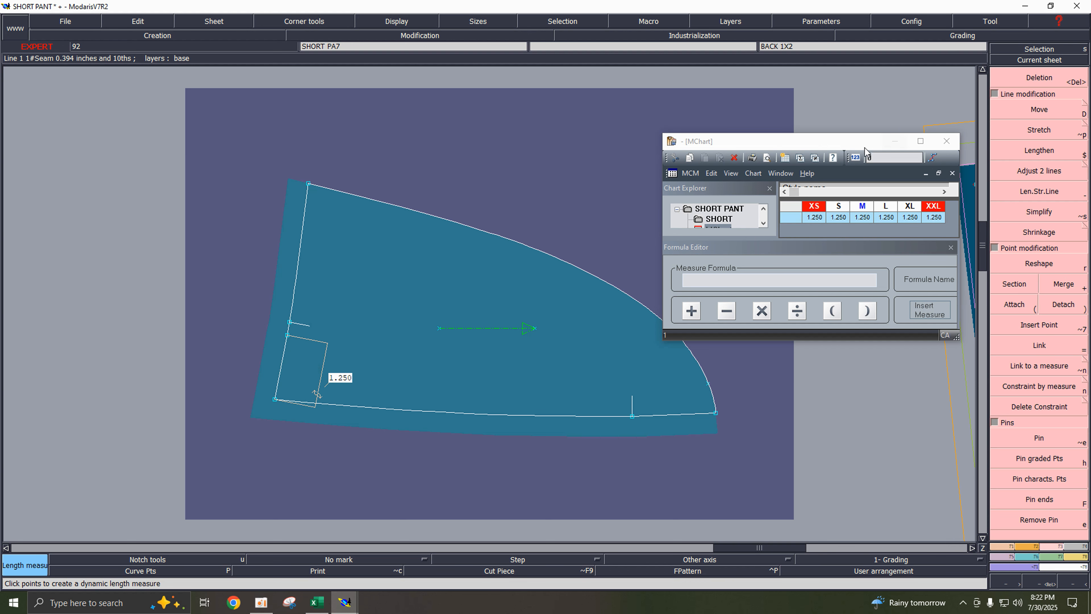
- Move the MChart window clear of the specification rows and switch to Excel to compare the front pocket placement lengths
drag(840, 145, 819, 433)
drag(829, 460, 830, 458)
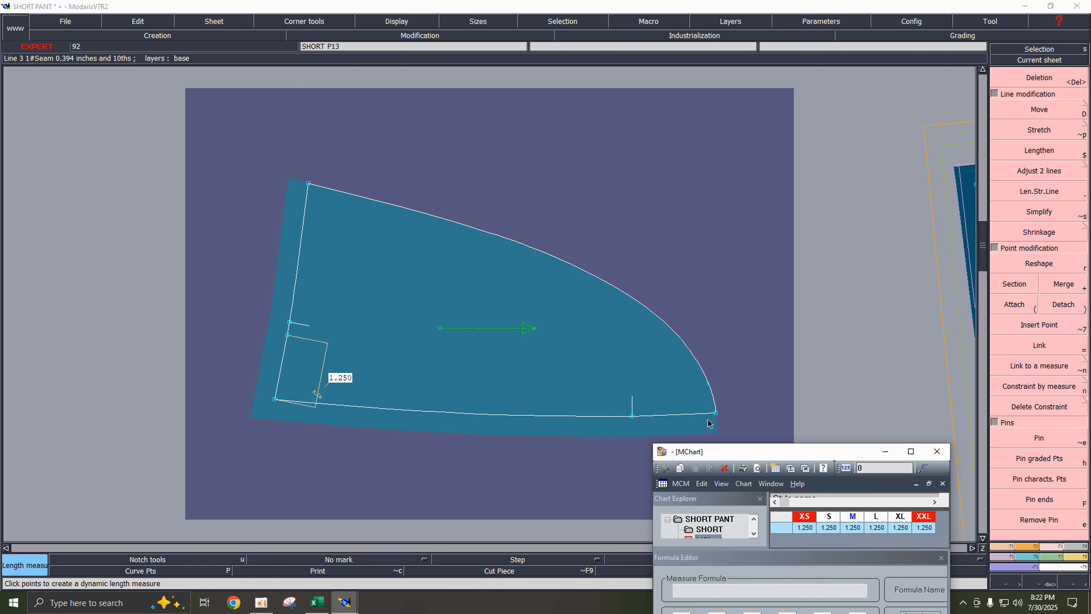
click(316, 602)
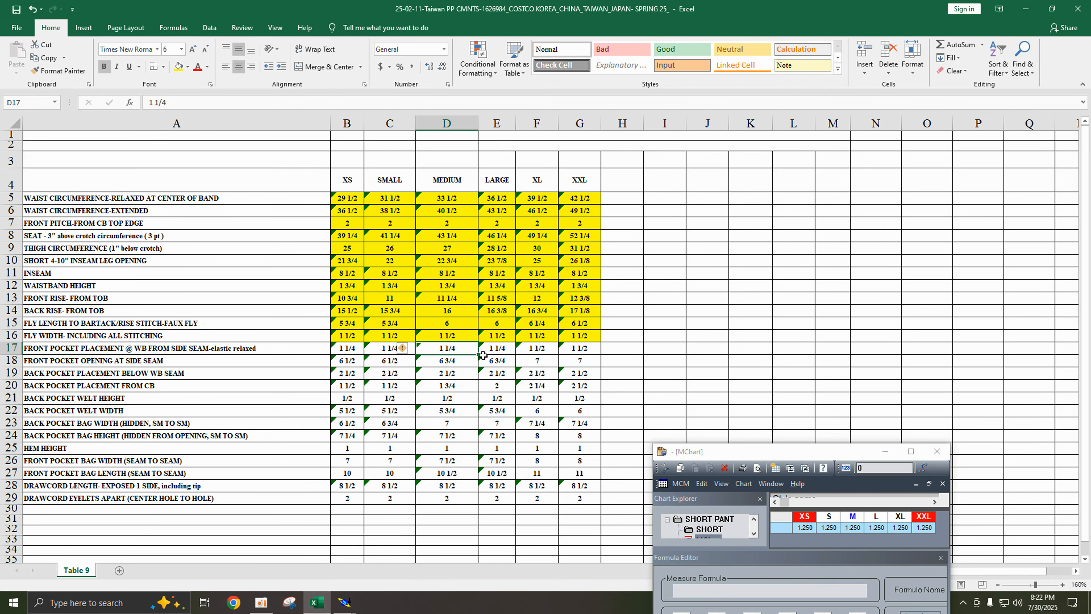
- Read the front pocket placement values for LARGE, XL and XXL in the specification table
click(499, 349)
click(532, 350)
click(584, 351)
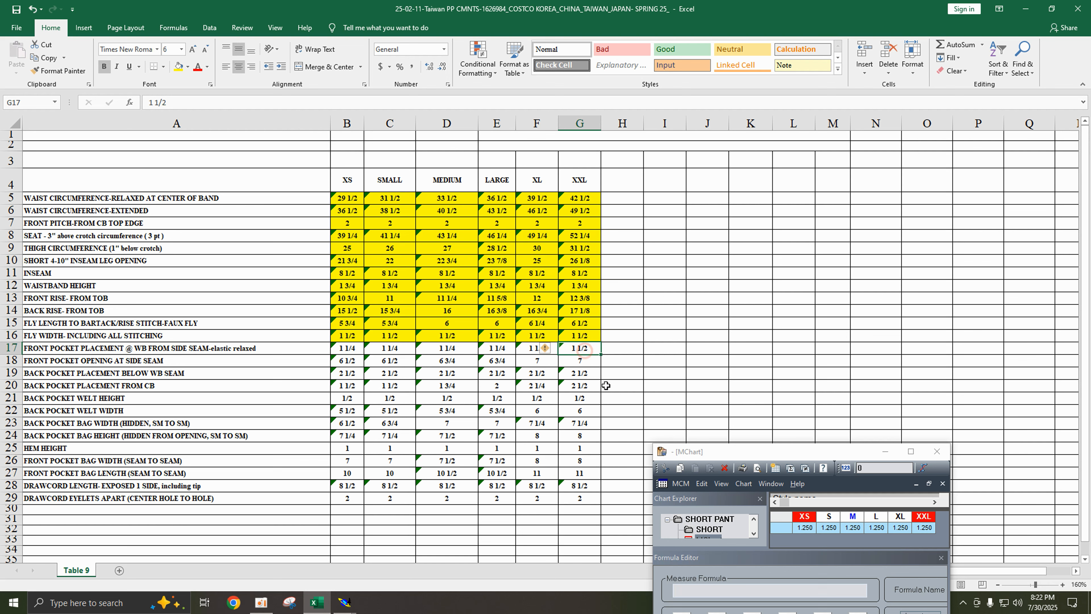
click(537, 371)
click(542, 349)
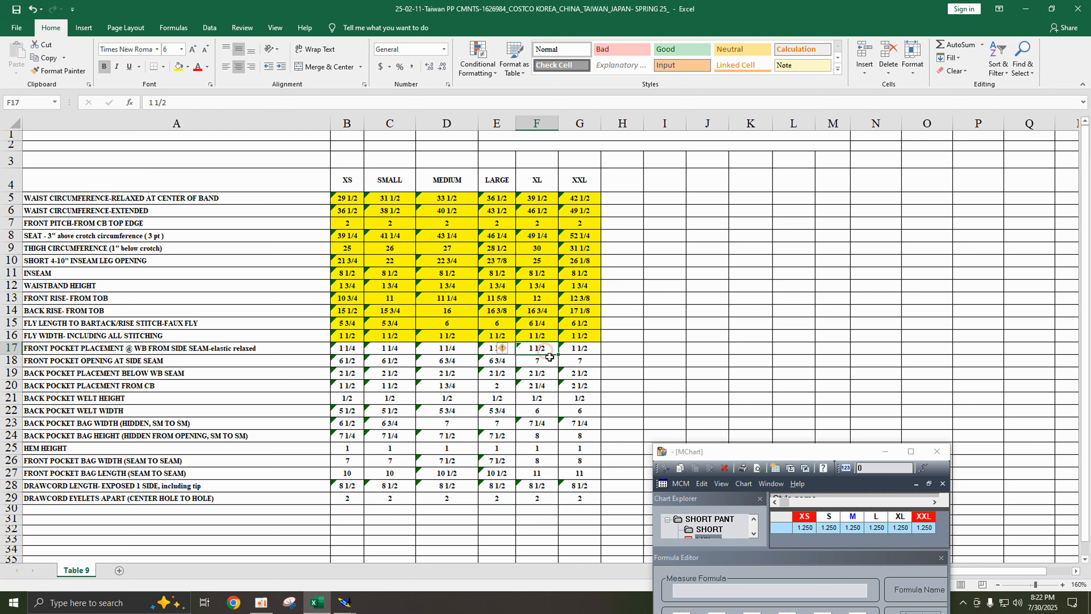
click(531, 362)
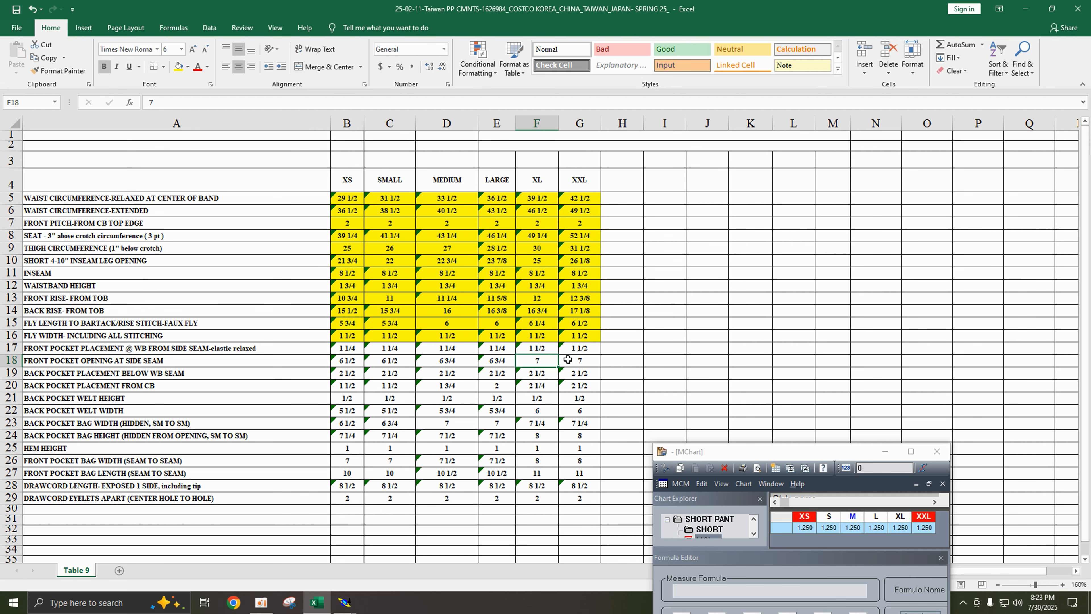
- Switch to Modaris and examine the grading values of the front pocket placement point on the pocket piece
mouse_move(344, 601)
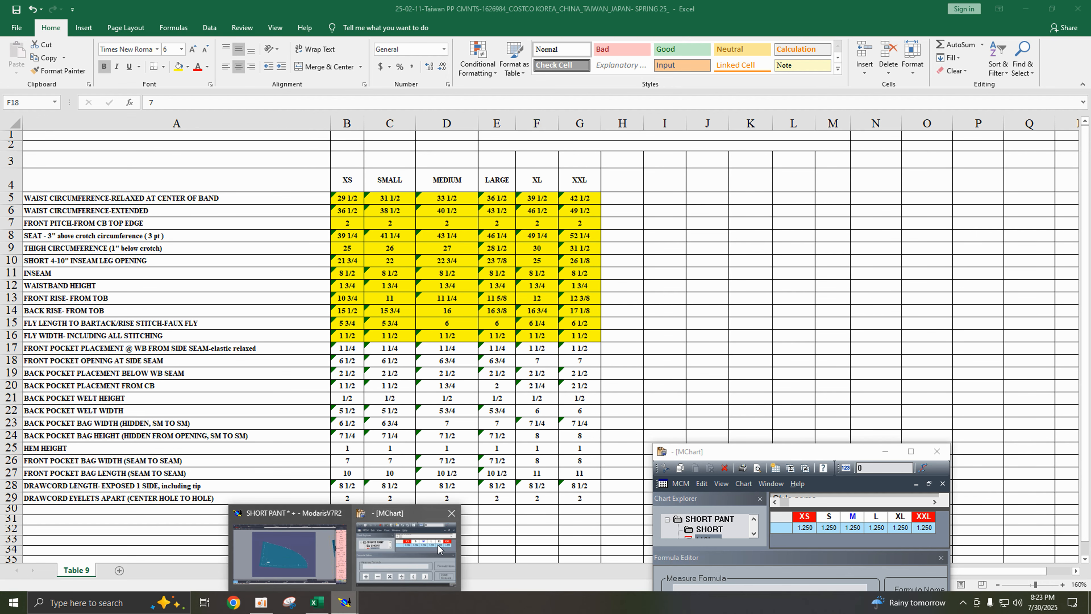
click(292, 557)
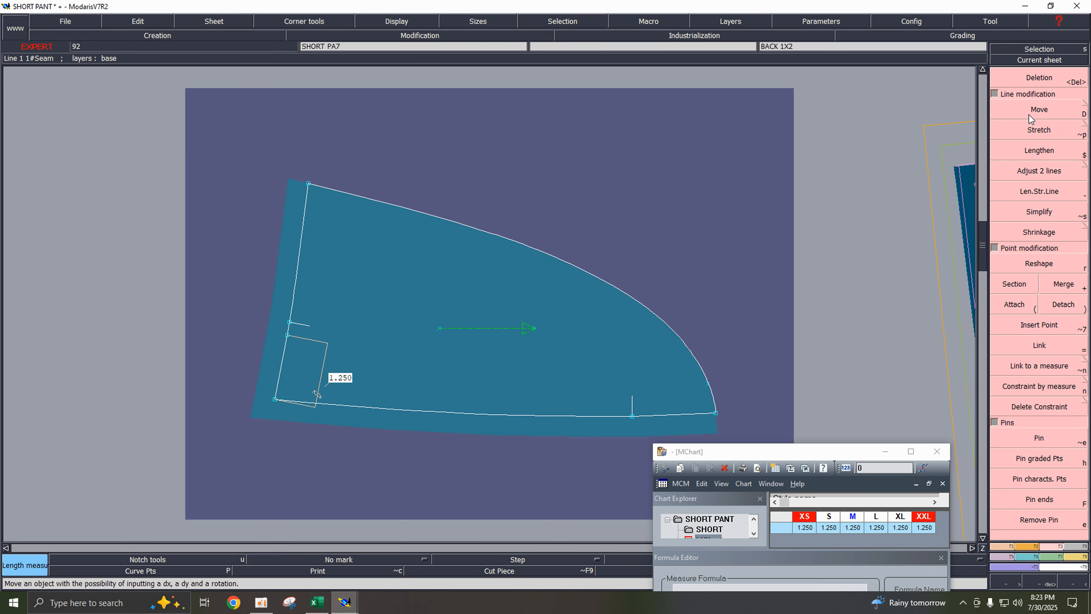
key(F5)
click(1035, 87)
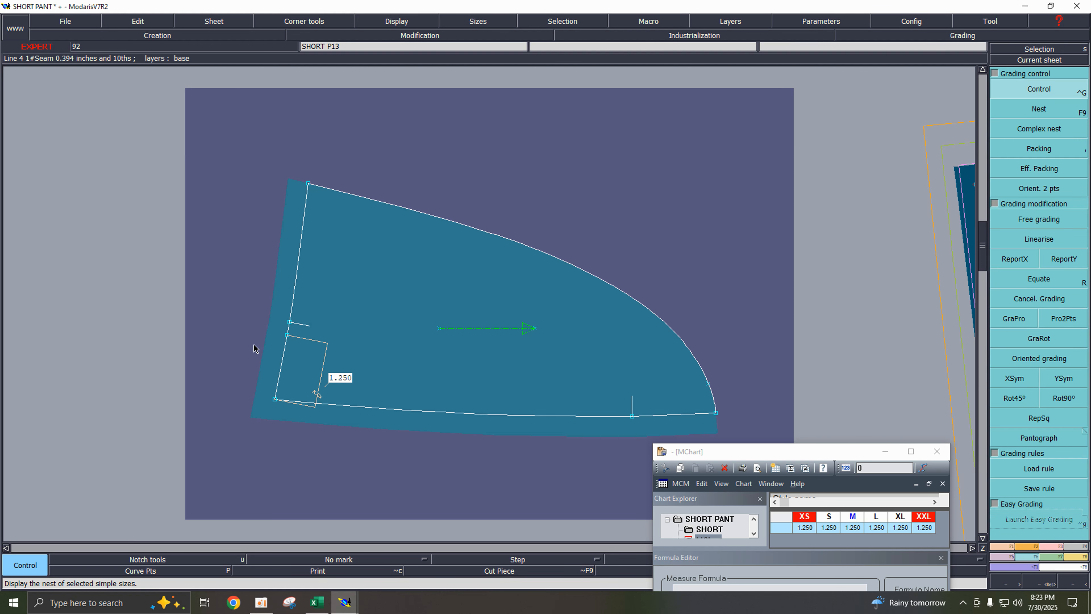
click(287, 335)
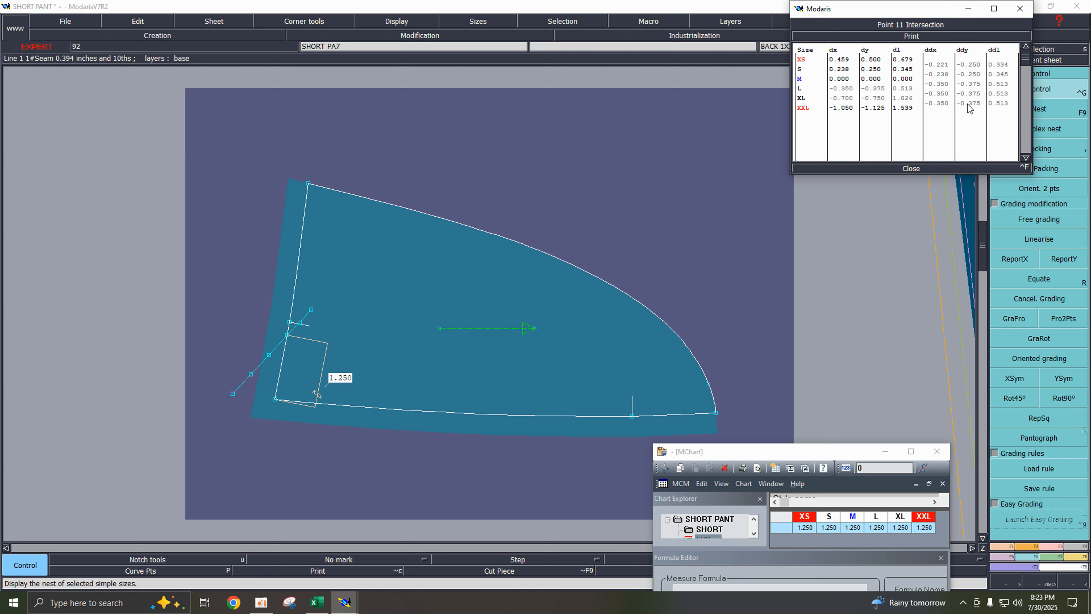
click(910, 168)
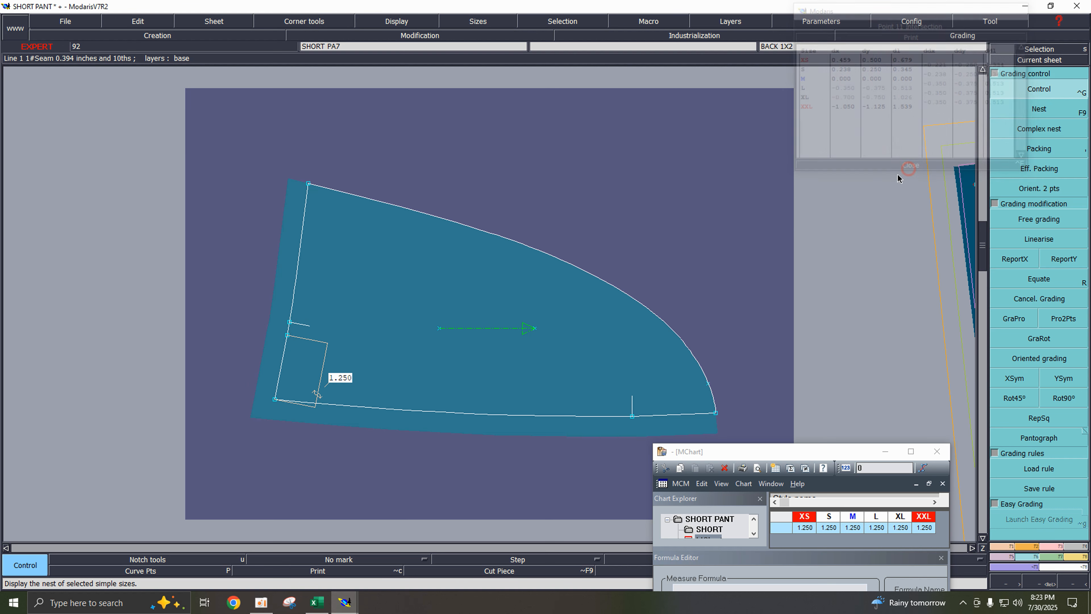
- Pack the nested pocket sizes and set the placement point's ddy between L and XL to .25
click(1053, 157)
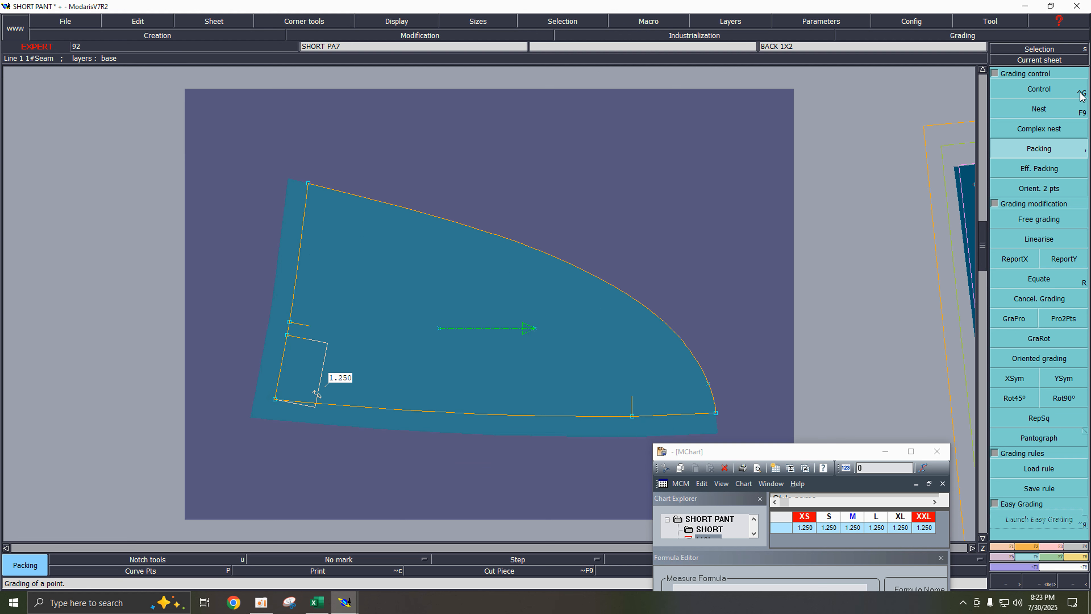
click(1045, 88)
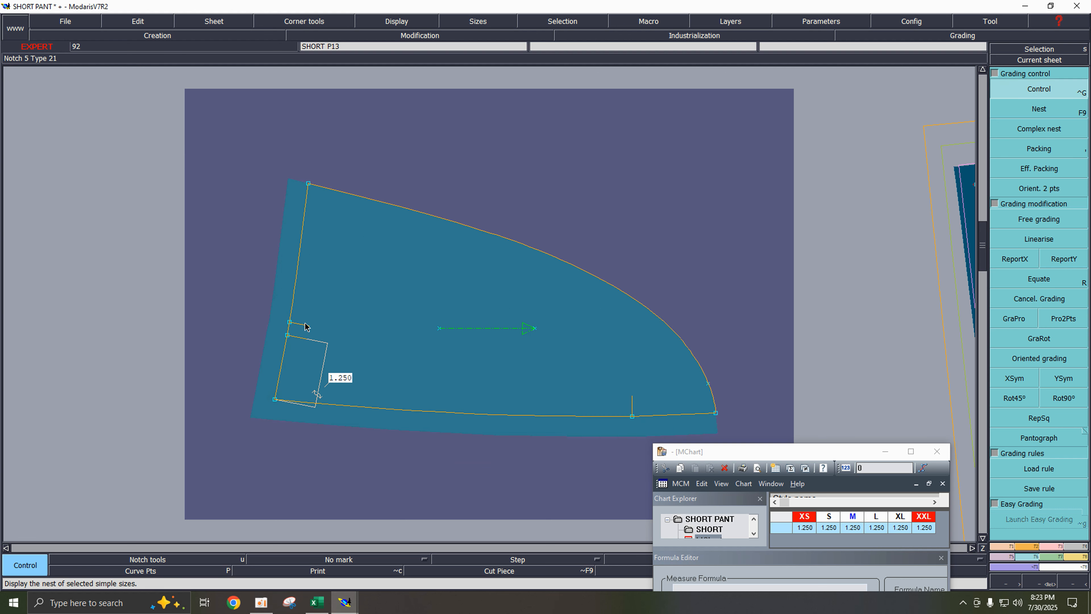
click(287, 337)
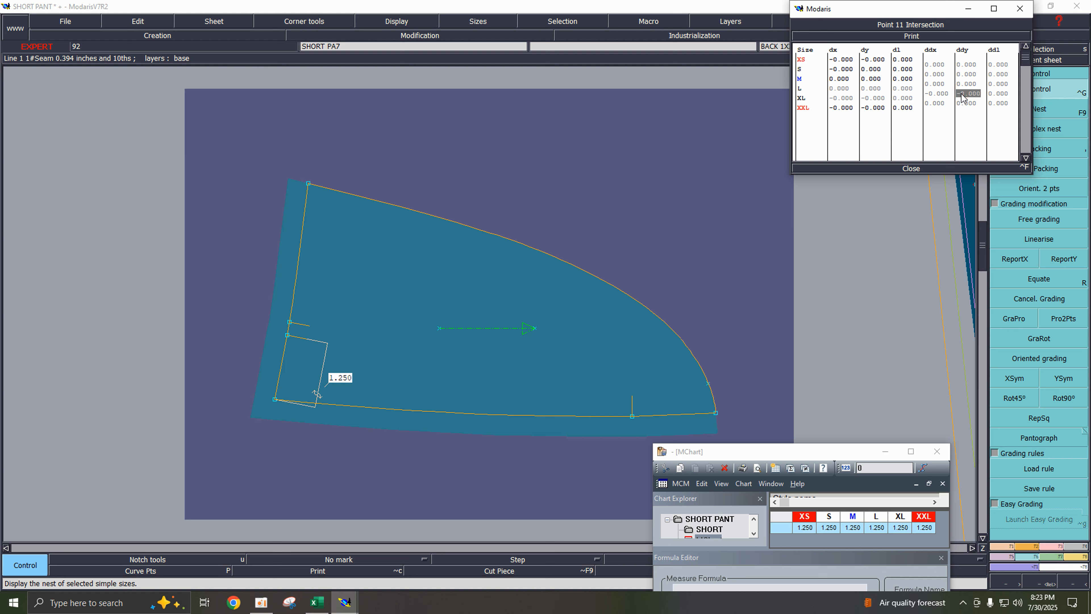
text(.25)
key(Return)
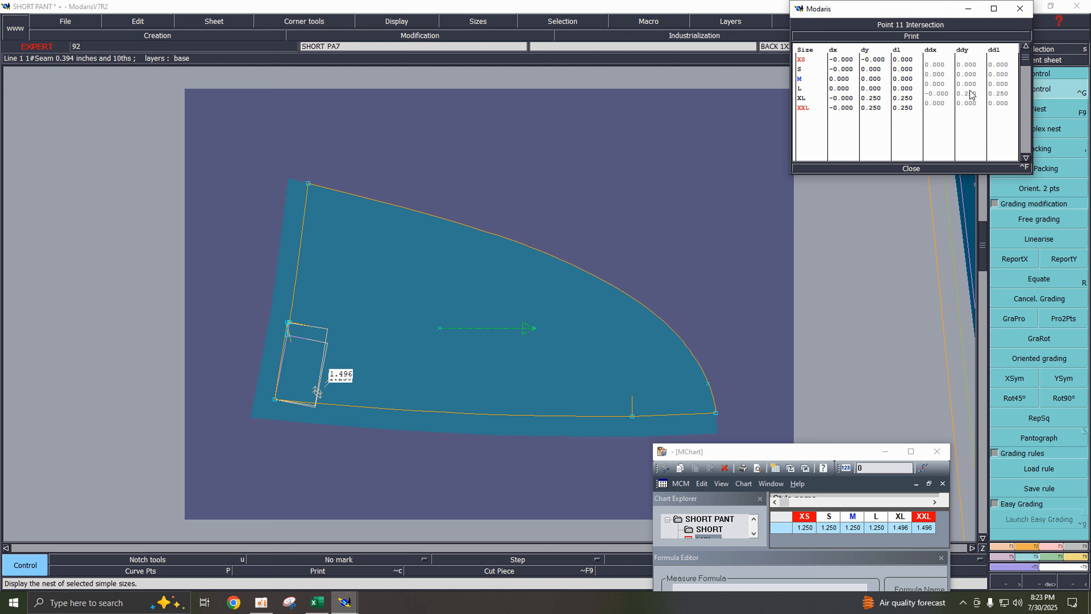
click(913, 169)
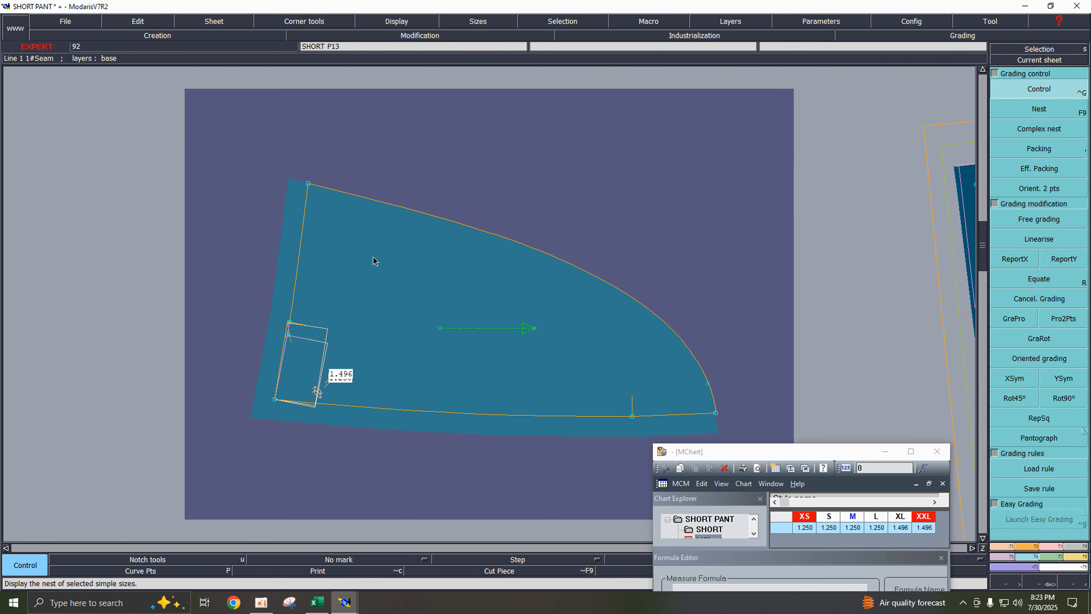
- Report the placement point's Y grading to the neighbouring notch above it and redisplay the nested sizes
key(F10)
drag(278, 307, 313, 324)
click(1064, 258)
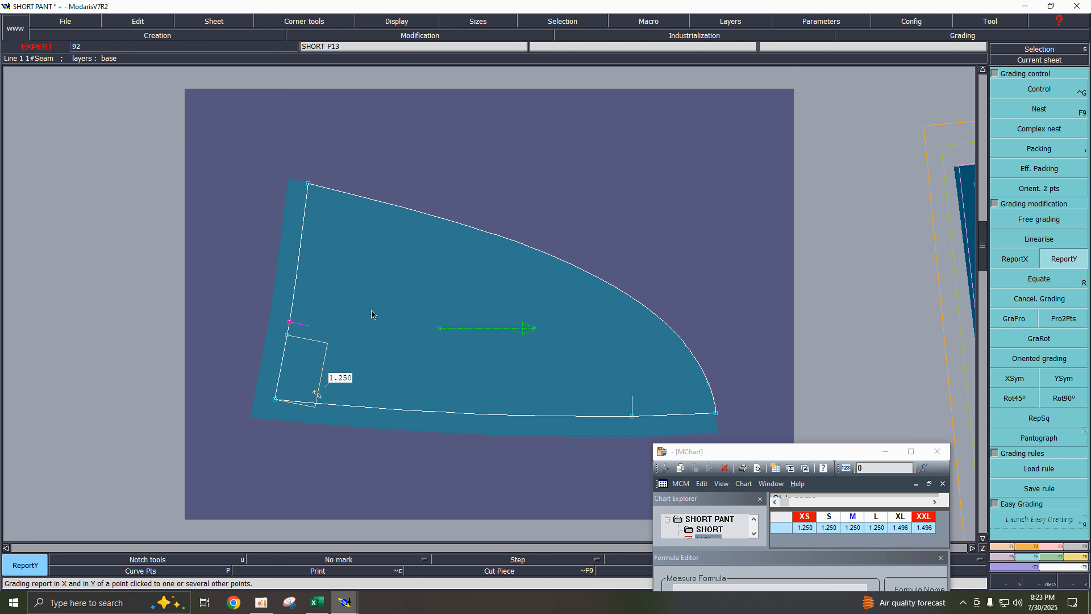
click(286, 335)
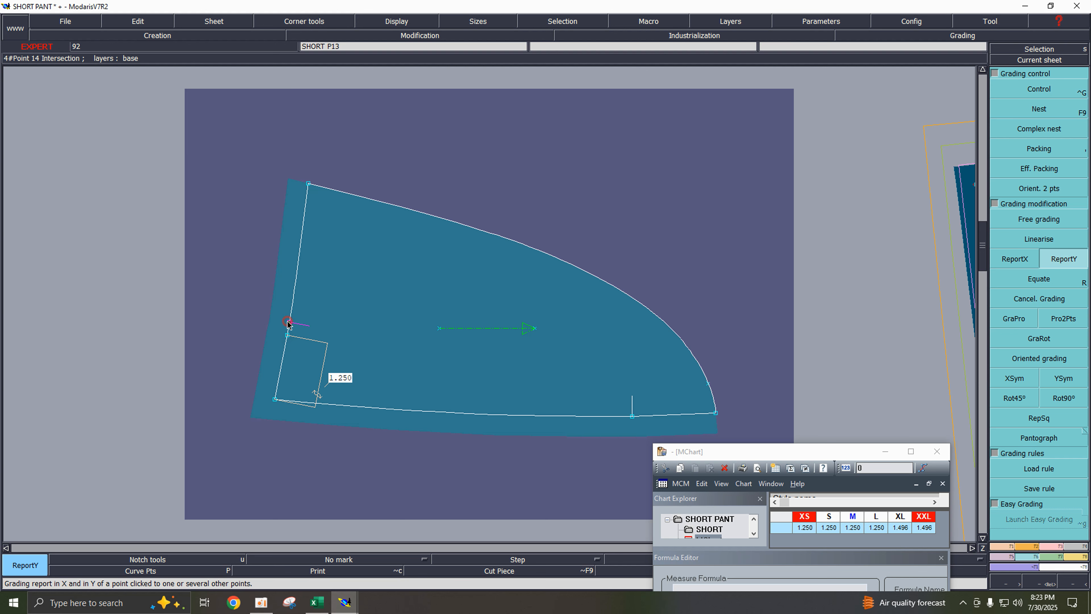
click(288, 322)
key(F10)
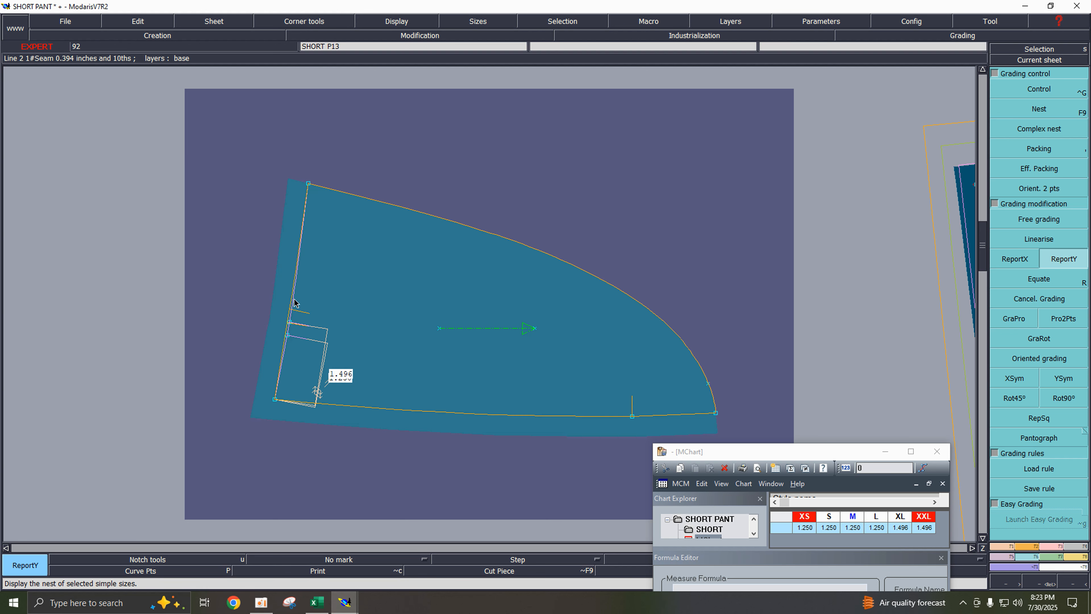
- Check the placement lengths in MChart and set the point's ddy between L and XL to .254
drag(848, 452, 642, 239)
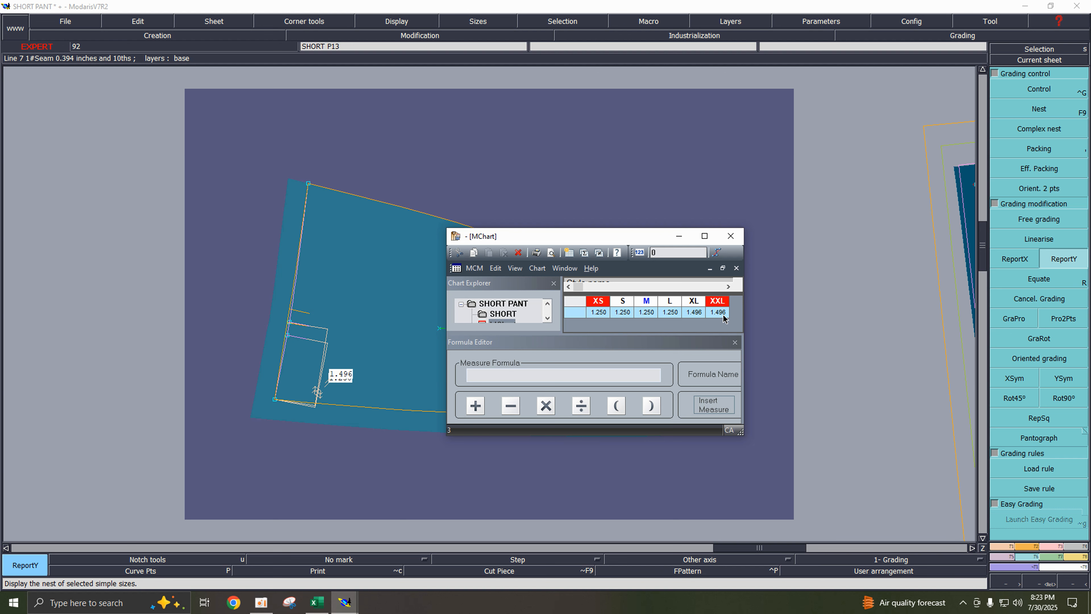
drag(634, 233, 197, 406)
click(1040, 96)
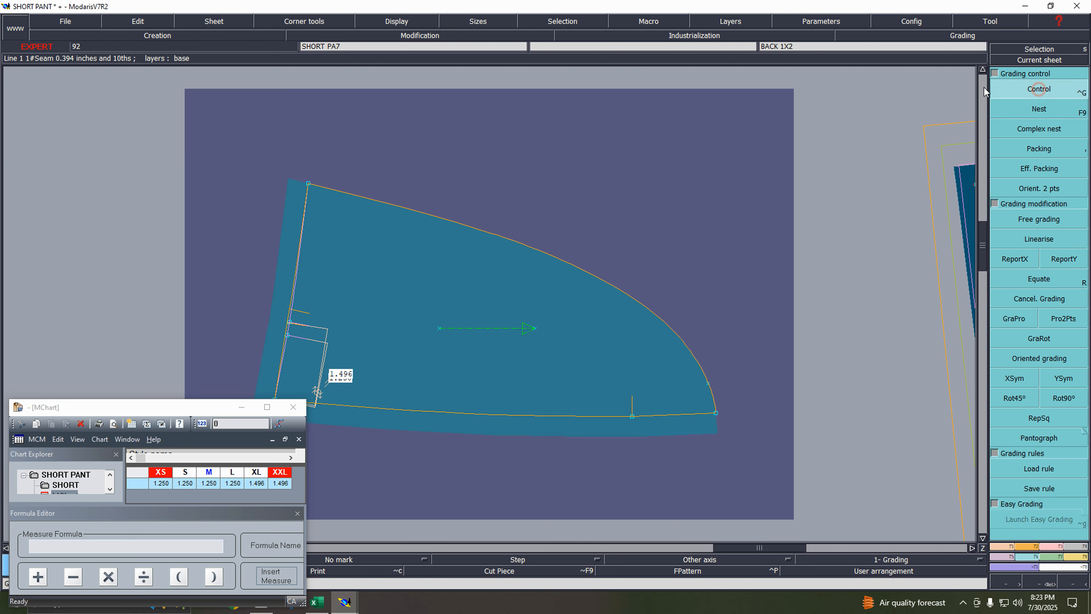
click(288, 336)
click(972, 95)
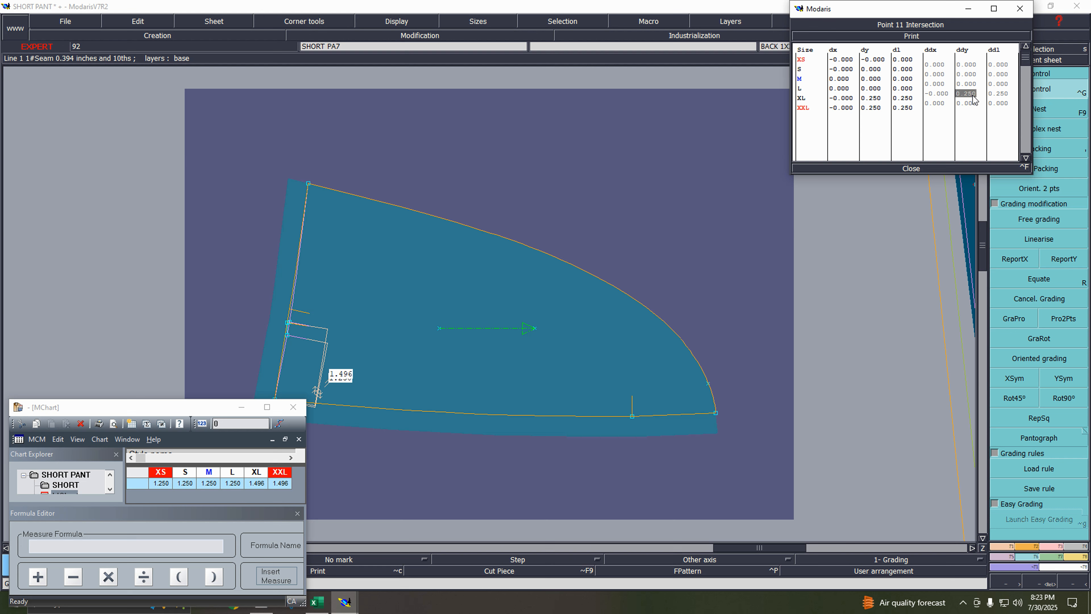
text(.254)
key(Return)
click(917, 170)
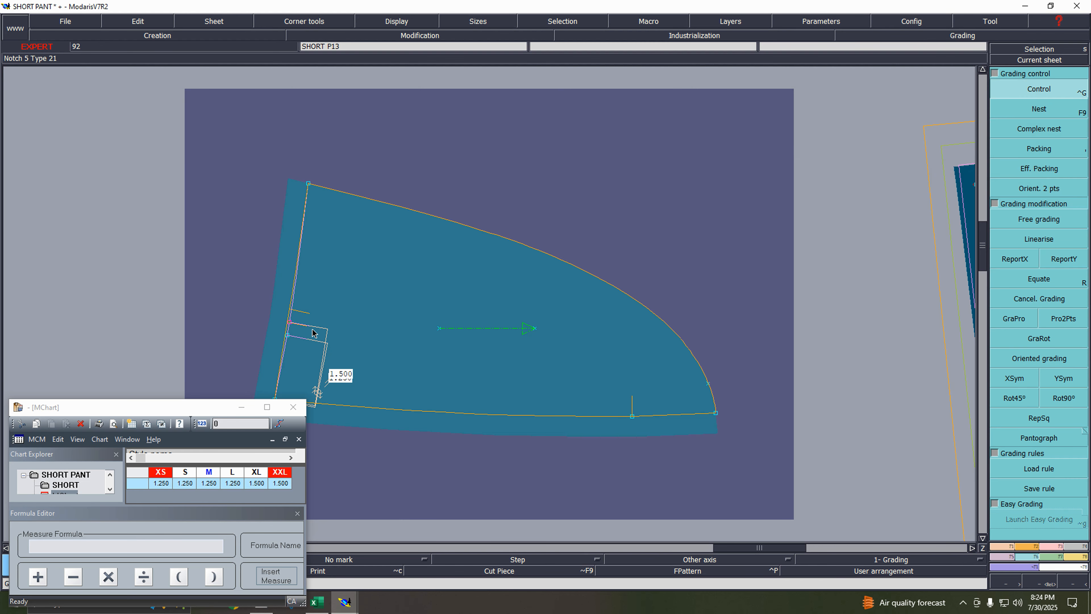
- Turn off packing for the pocket nest and compare the placement lengths of all sizes with MChart
click(1063, 258)
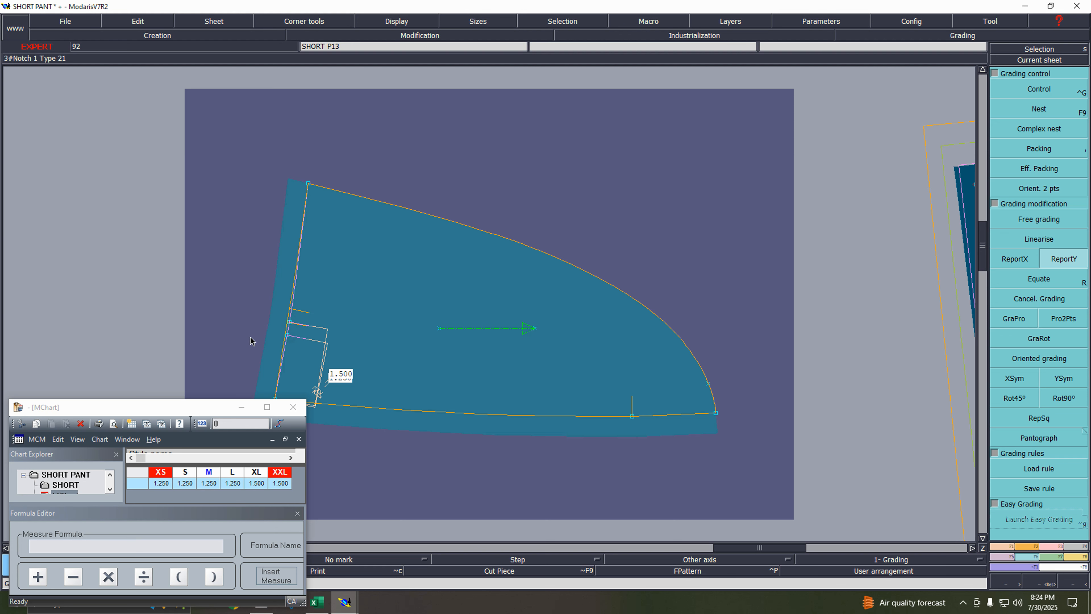
drag(205, 410, 752, 465)
click(1039, 150)
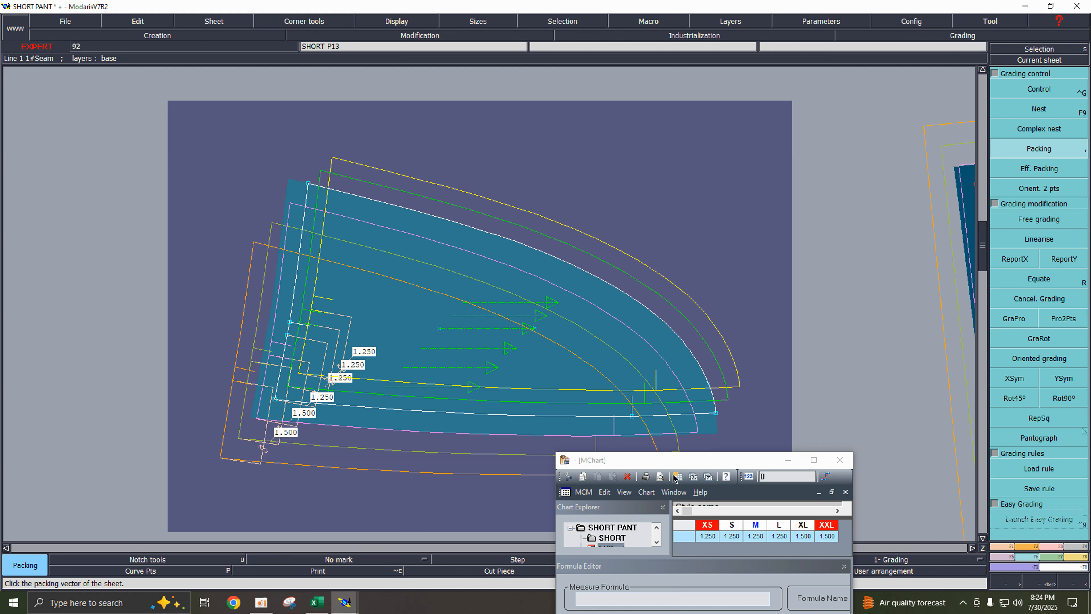
drag(686, 455, 692, 227)
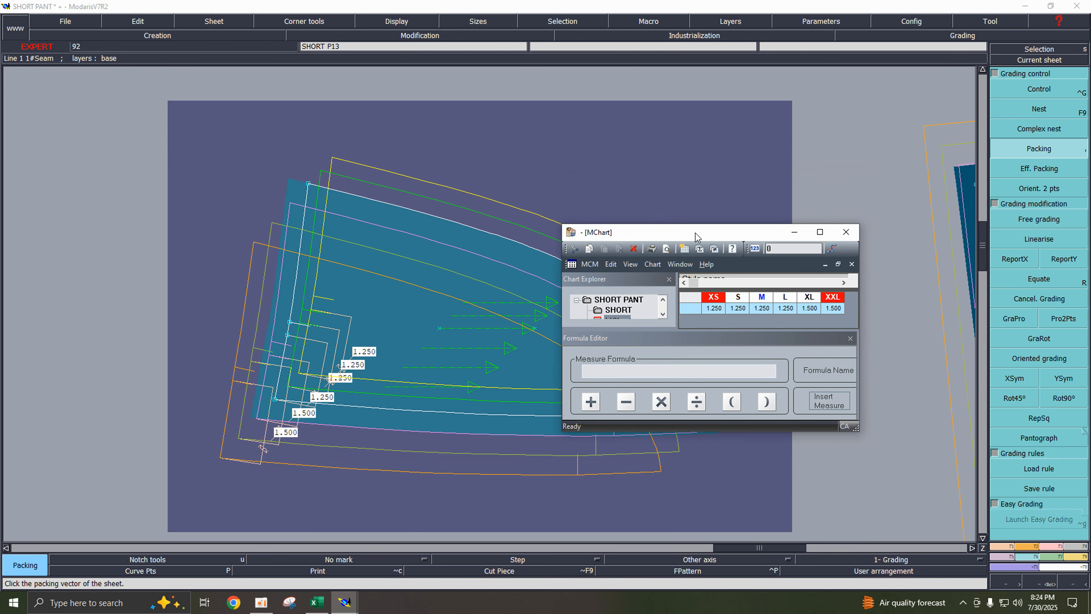
- Switch to Excel and place the MChart window directly below the front pocket placement row for comparison
click(312, 607)
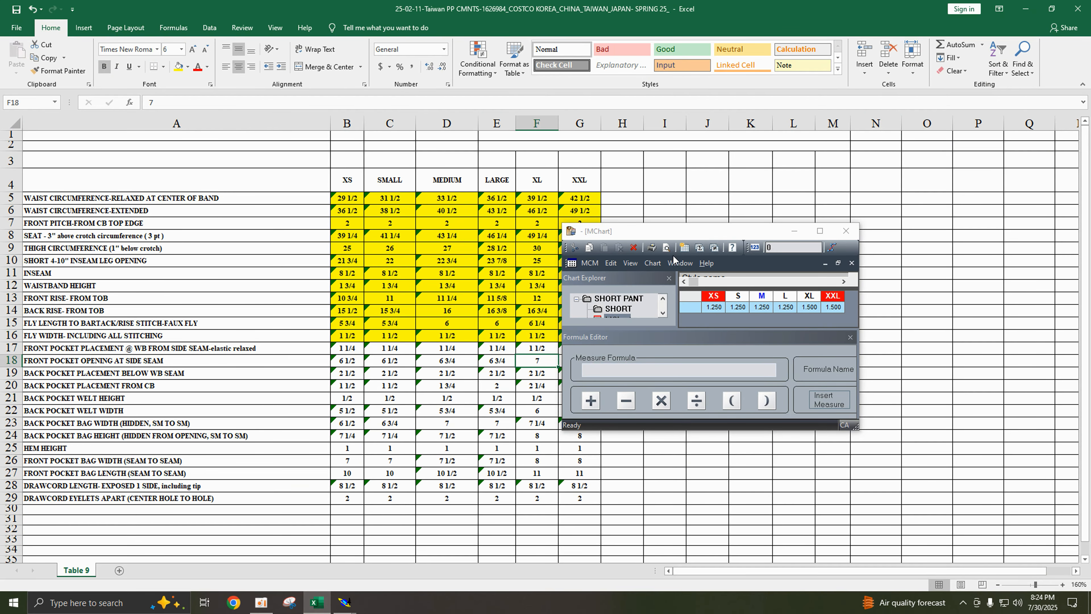
drag(671, 238, 439, 365)
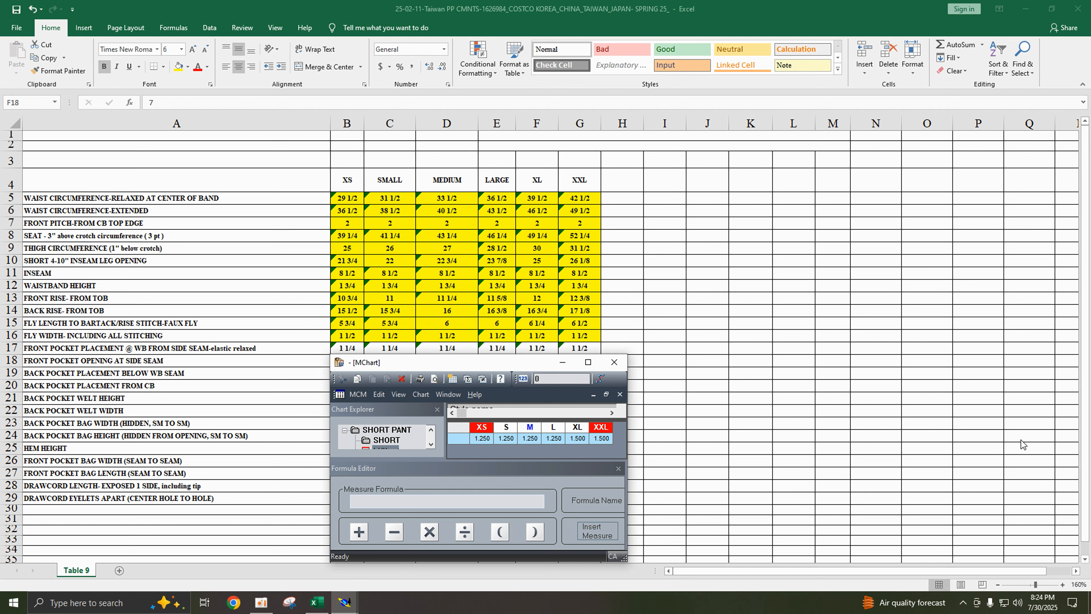
drag(517, 363, 492, 364)
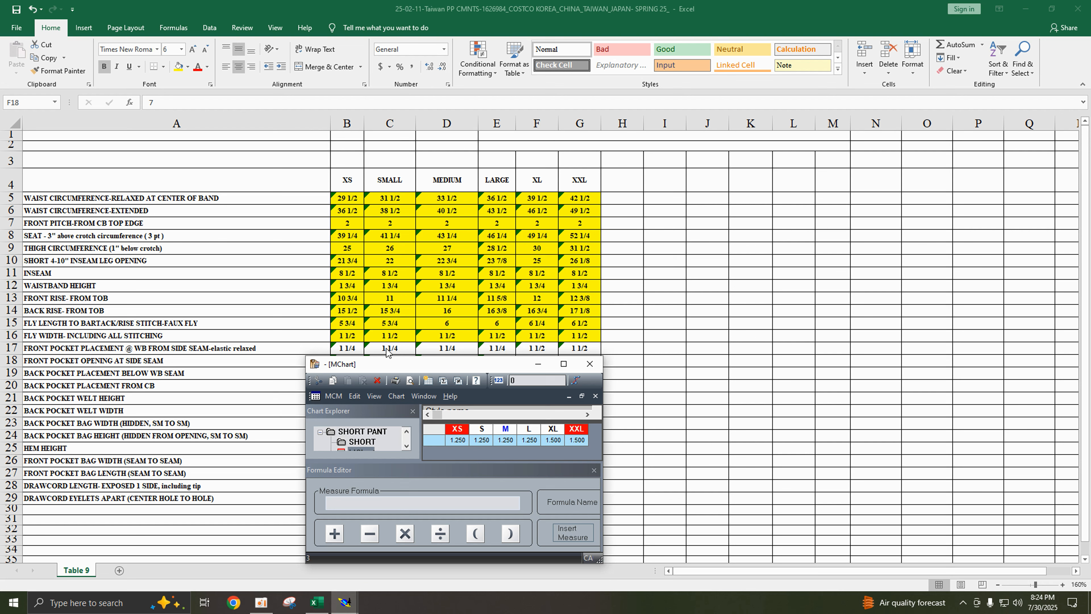
- Fill the front pocket placement cells from XS to XXL with yellow and save the workbook
double_click(356, 348)
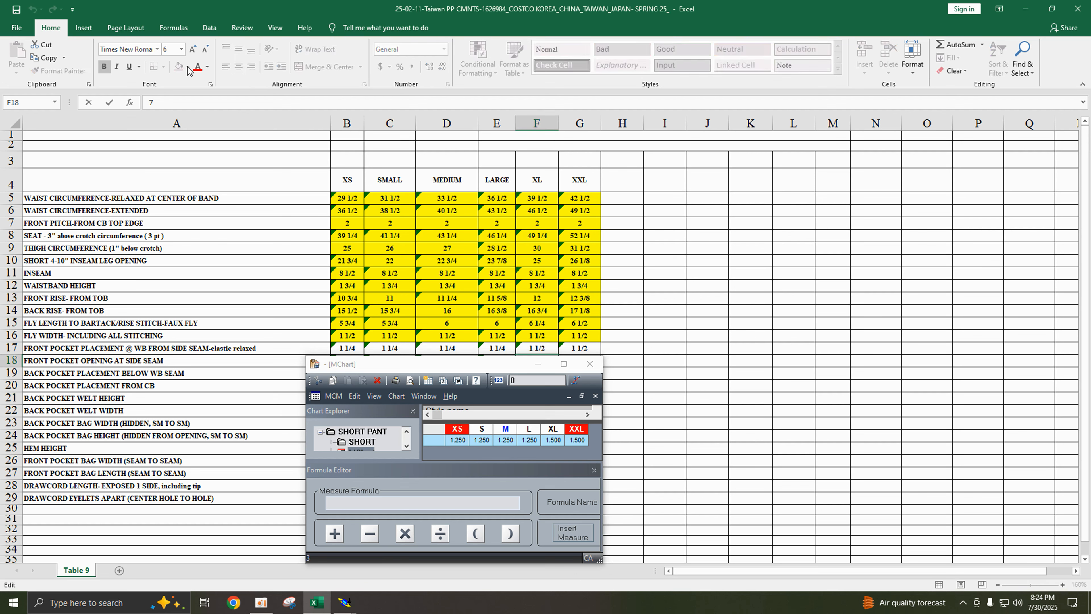
drag(736, 346, 737, 340)
click(339, 349)
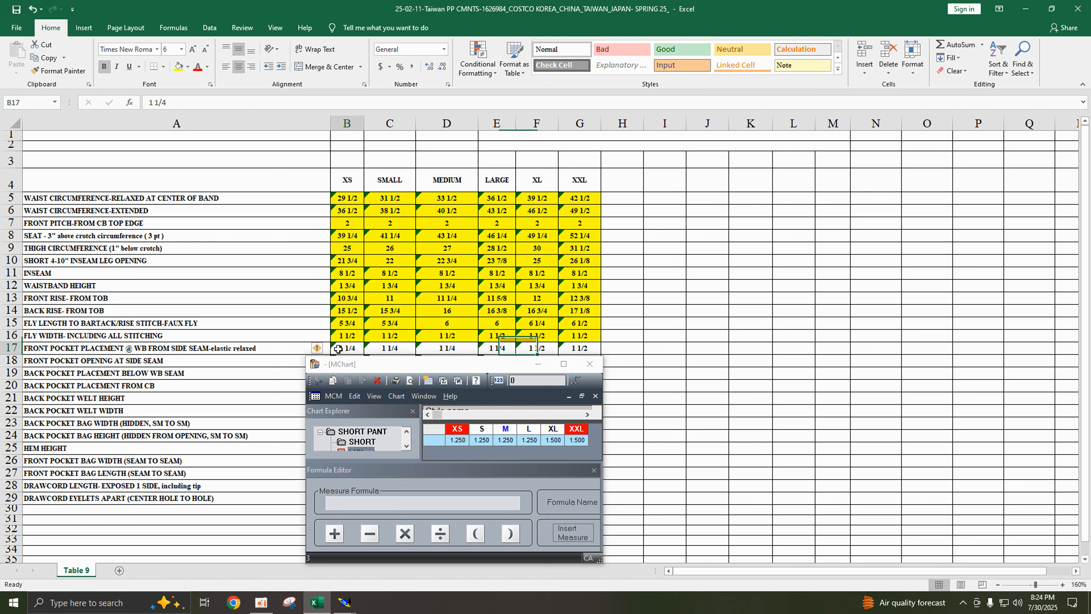
click(177, 68)
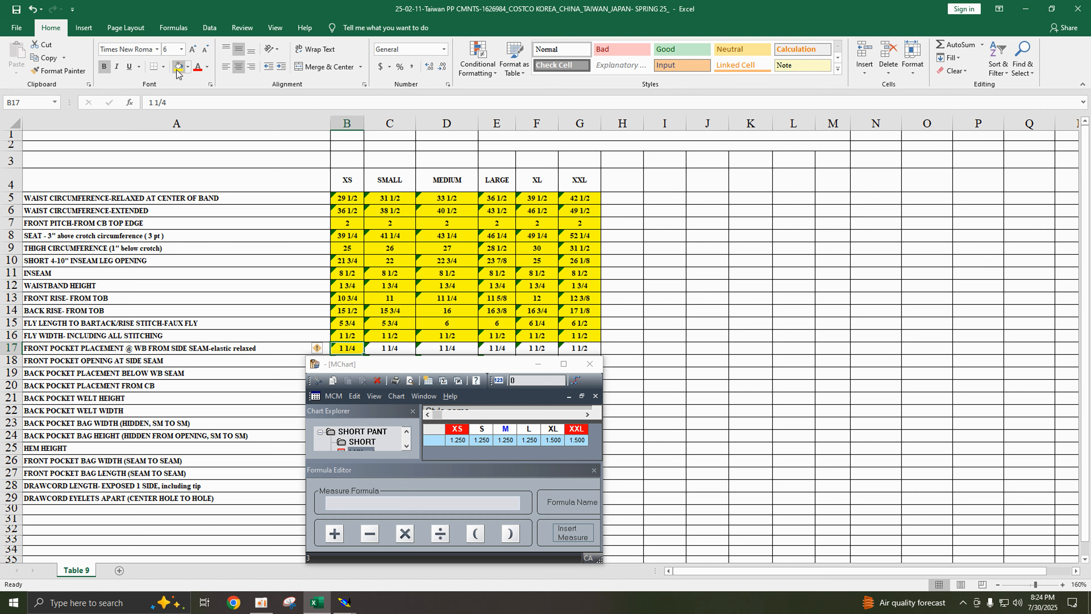
key(Right)
click(177, 67)
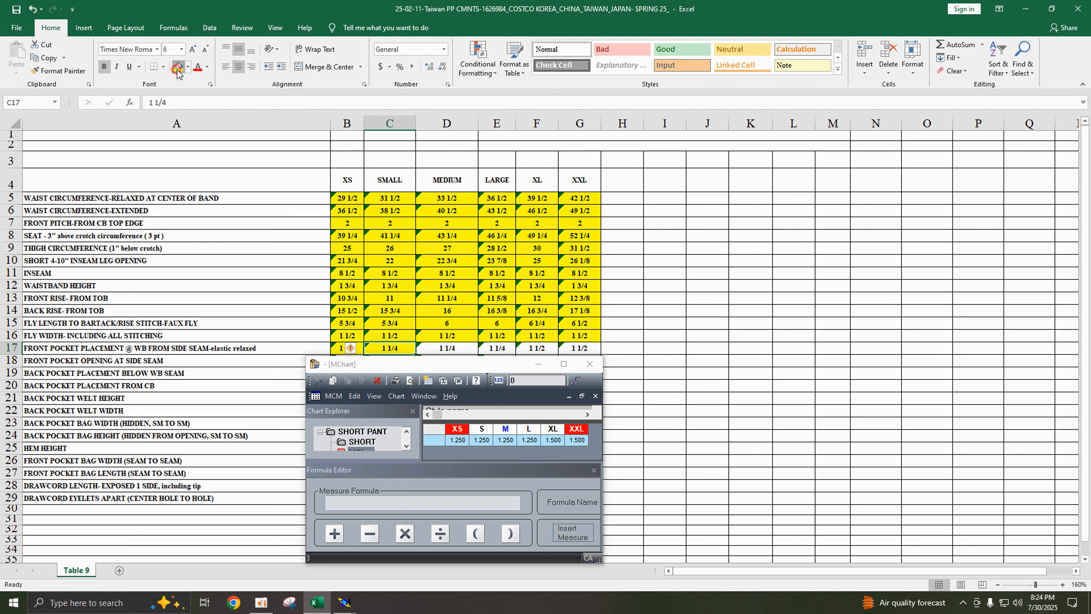
key(Right)
click(178, 67)
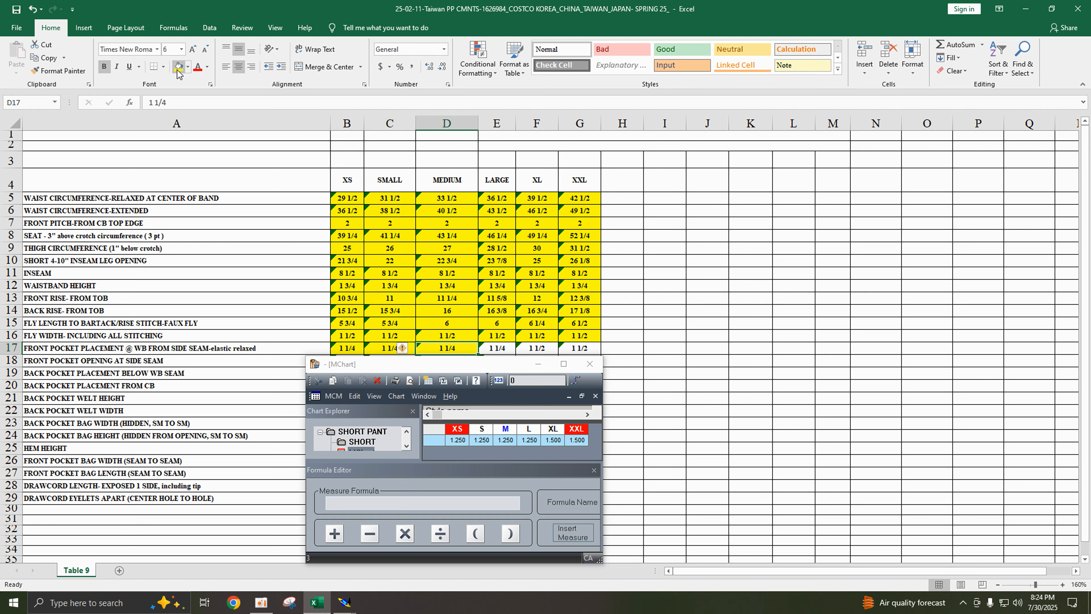
key(Right)
click(178, 68)
key(Right)
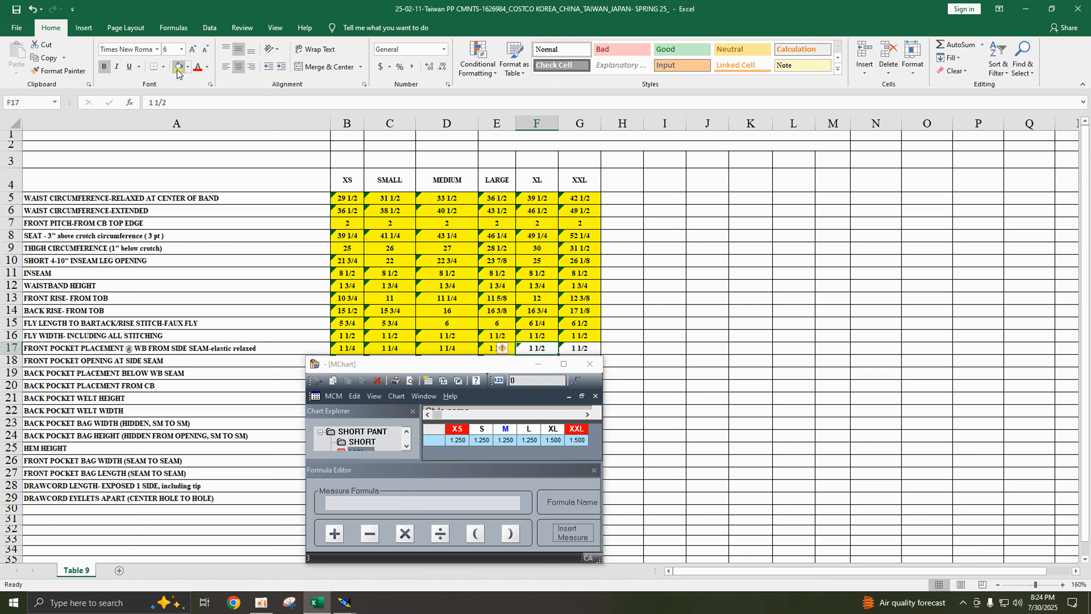
click(177, 68)
key(Right)
click(177, 68)
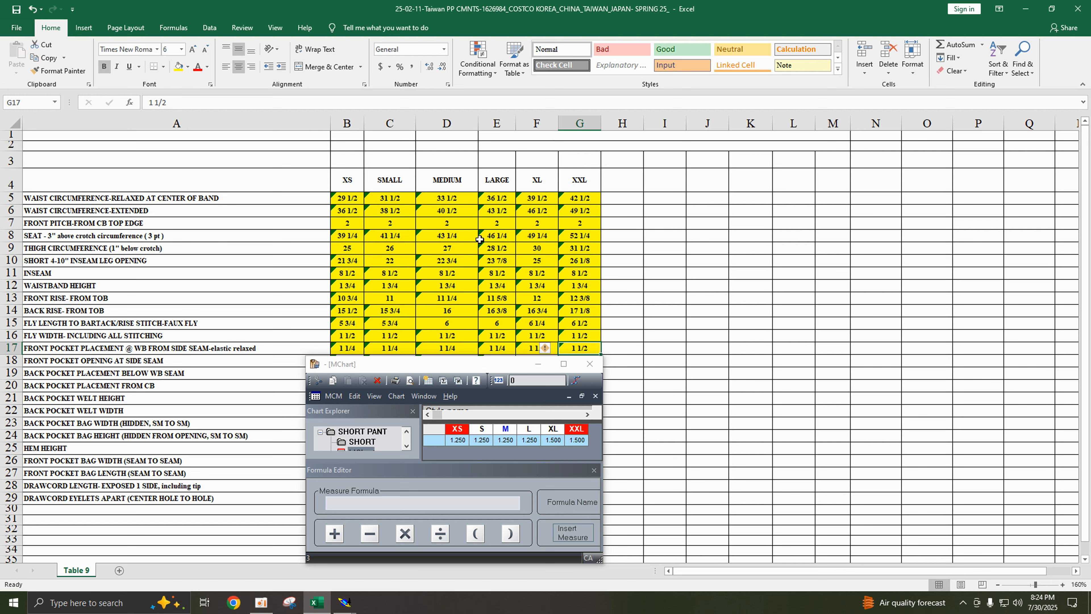
click(17, 10)
- Delete the front pocket placement length measure from MChart and minimise the MChart window
click(433, 441)
key(Delete)
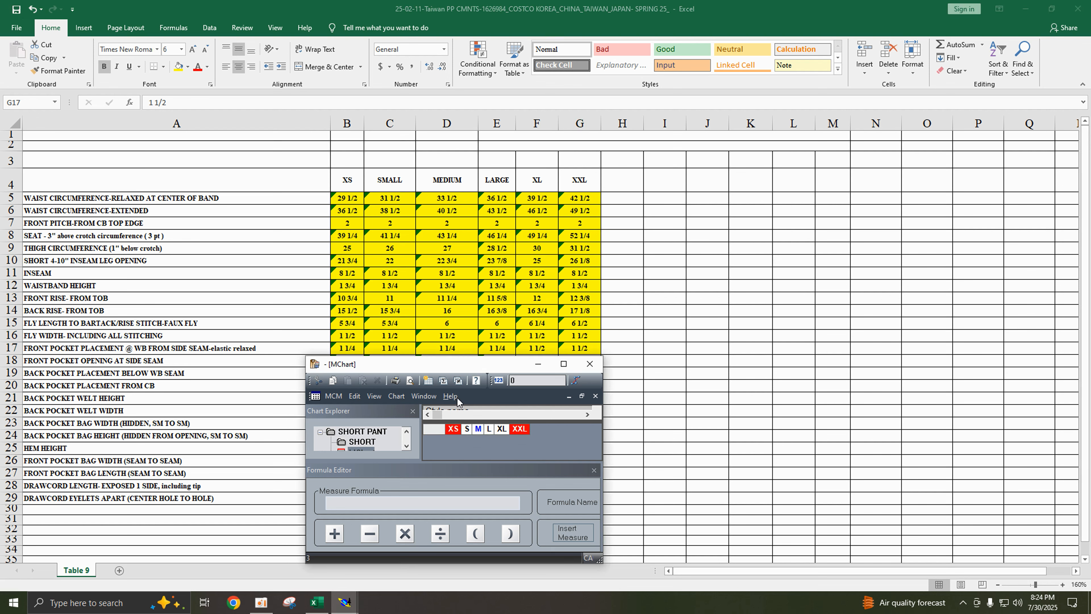
click(537, 362)
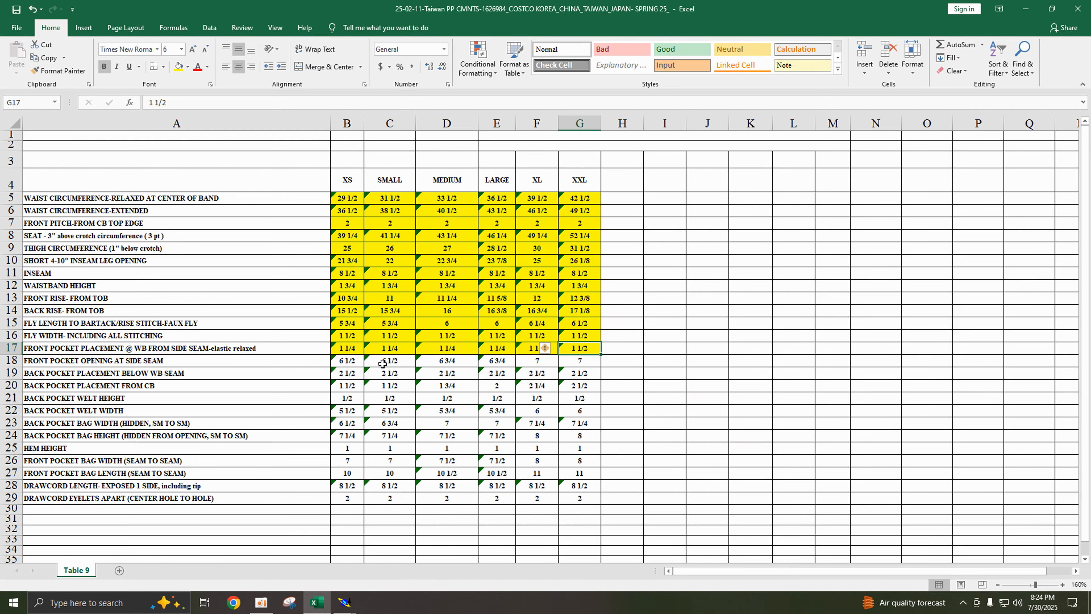
- Check the front pocket opening specification for XS, small and medium in the size table
click(358, 361)
click(399, 363)
click(446, 363)
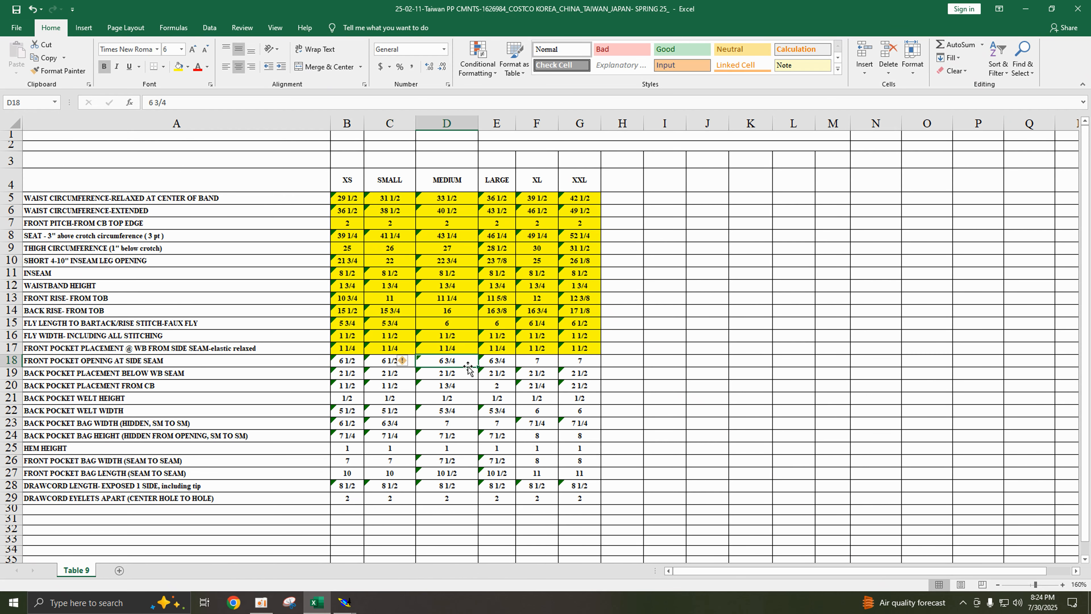
- Switch to Modaris, measure the front pocket piece's side seam from the waist corner to the opening notch, and delete that measure
click(1026, 8)
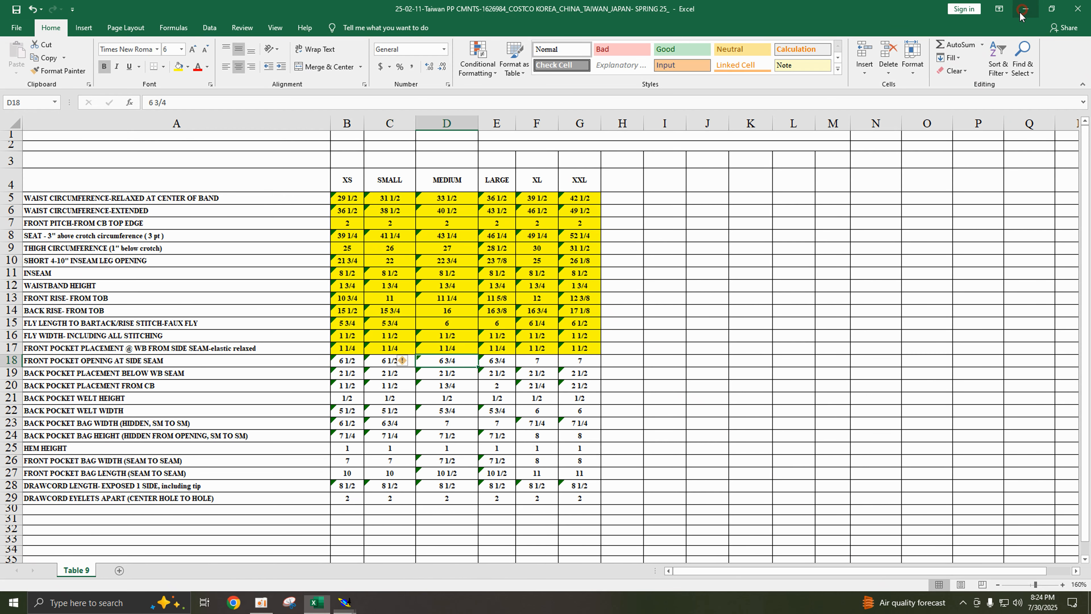
key(F9)
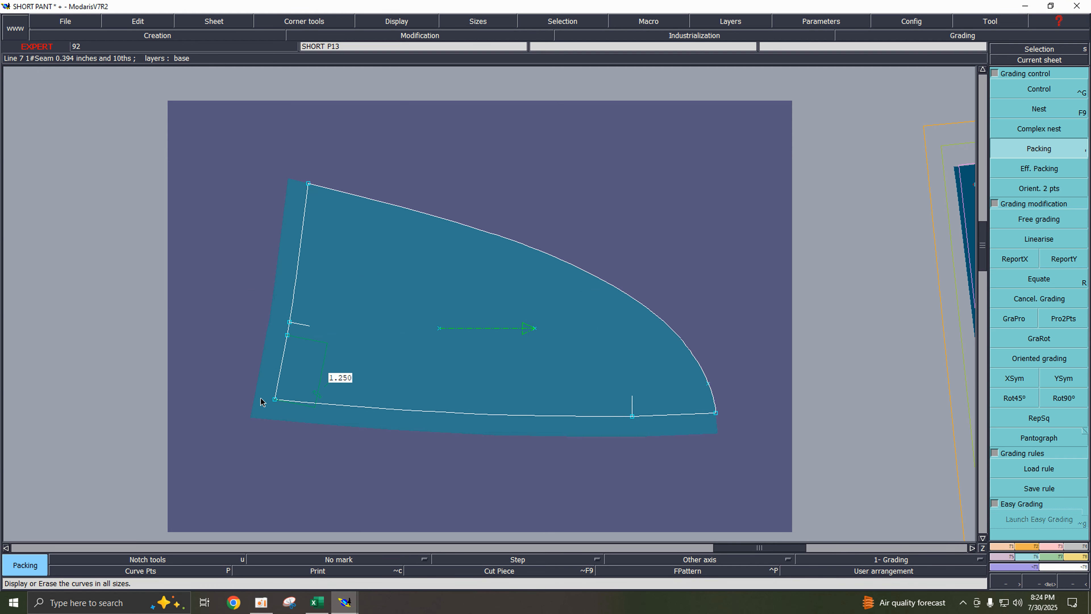
key(l)
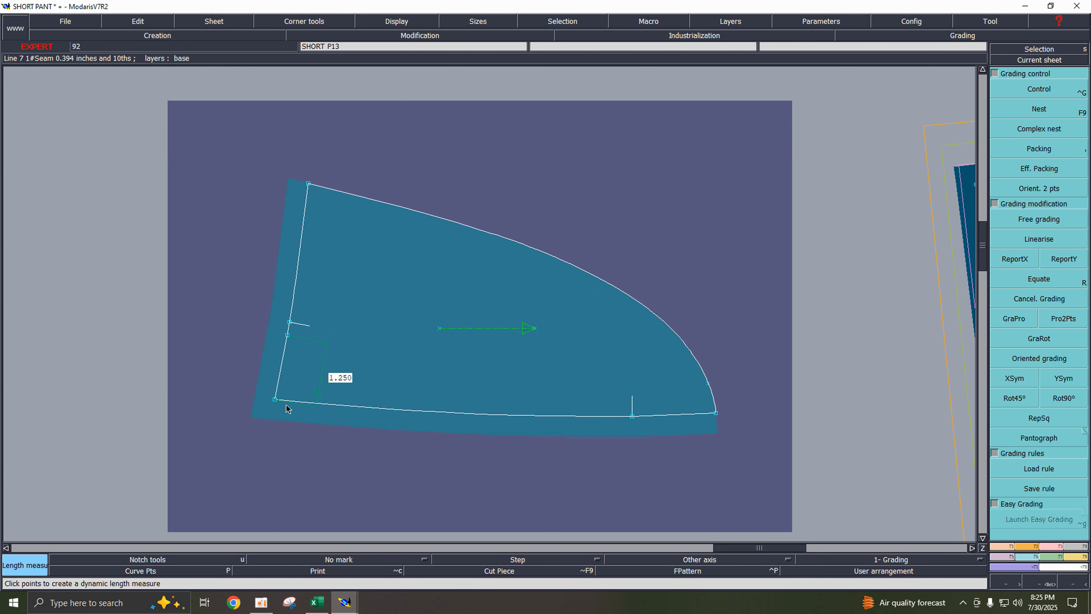
click(390, 413)
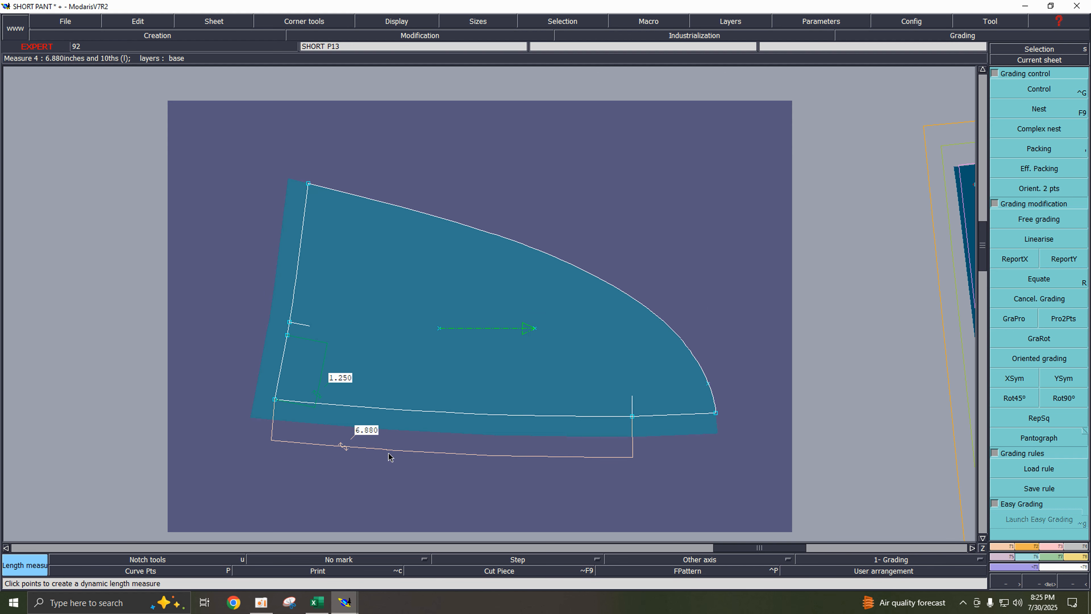
key(Delete)
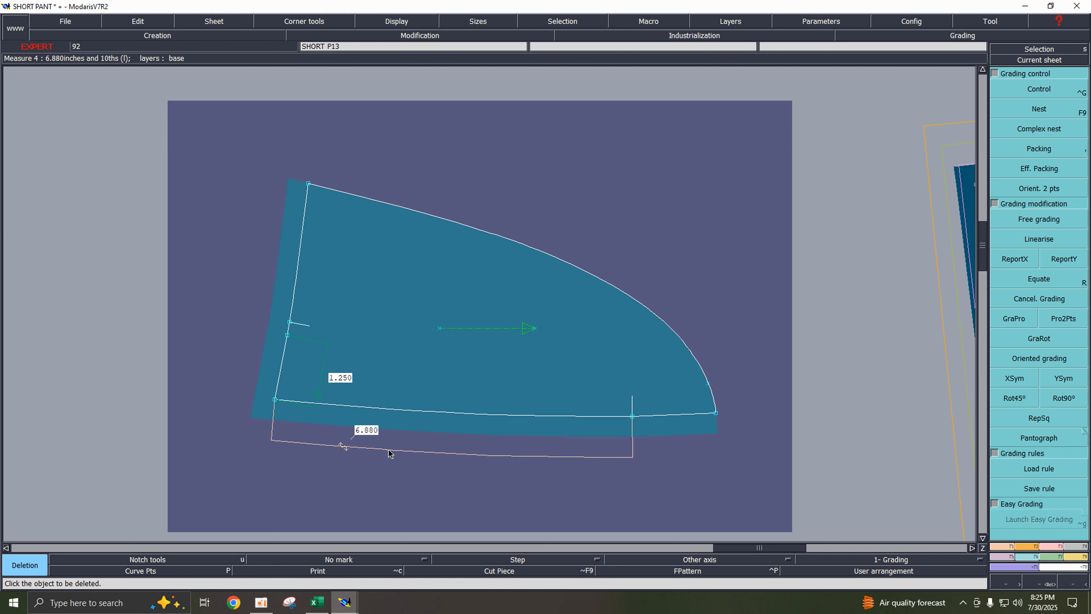
click(388, 451)
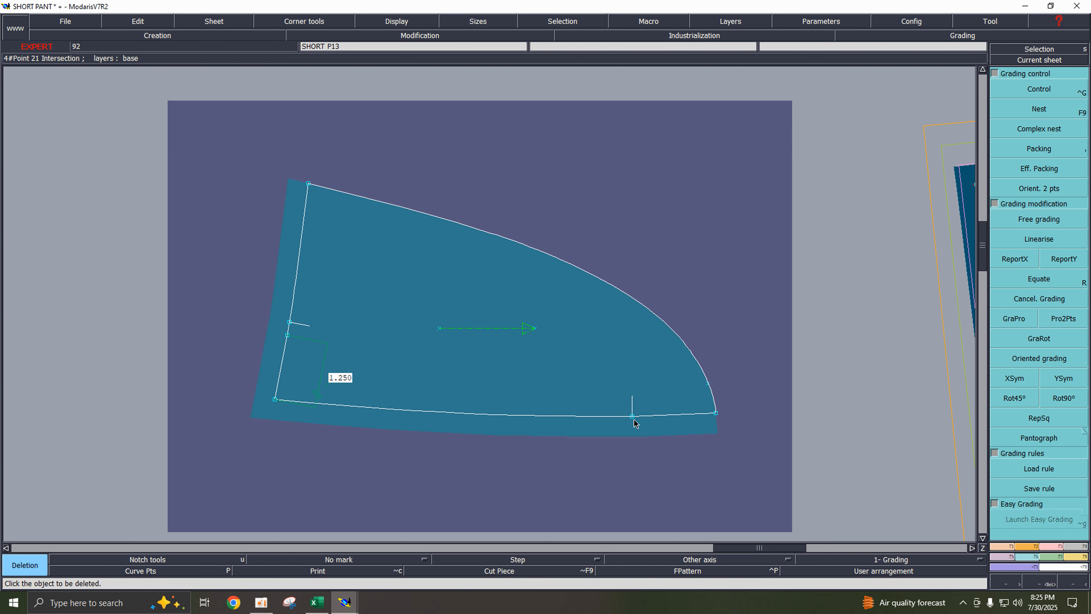
key(d)
click(274, 399)
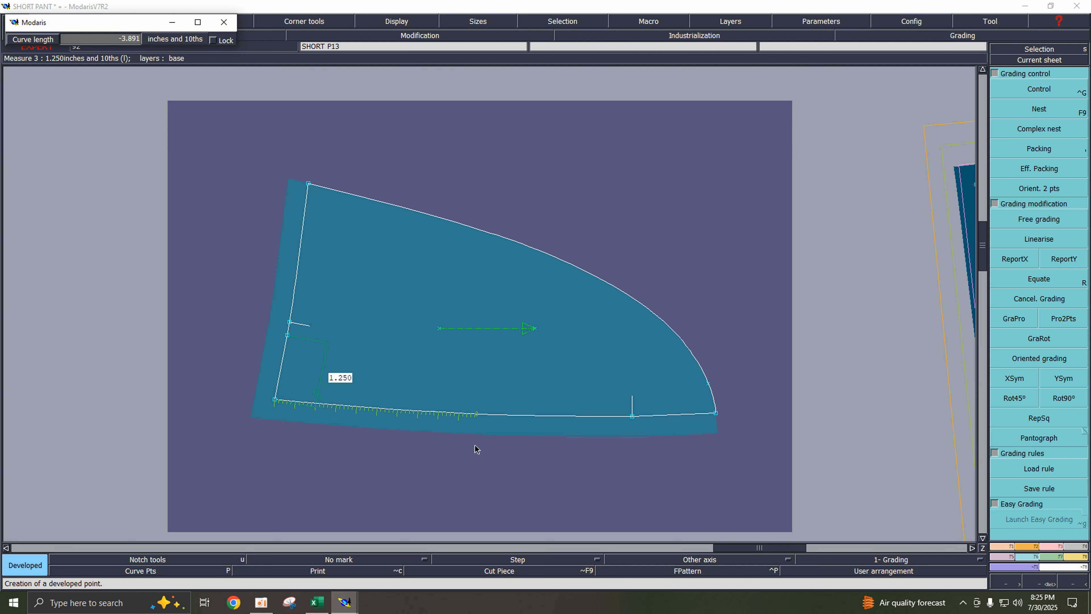
key(BackSpace)
key(Return)
key(ctrl+z)
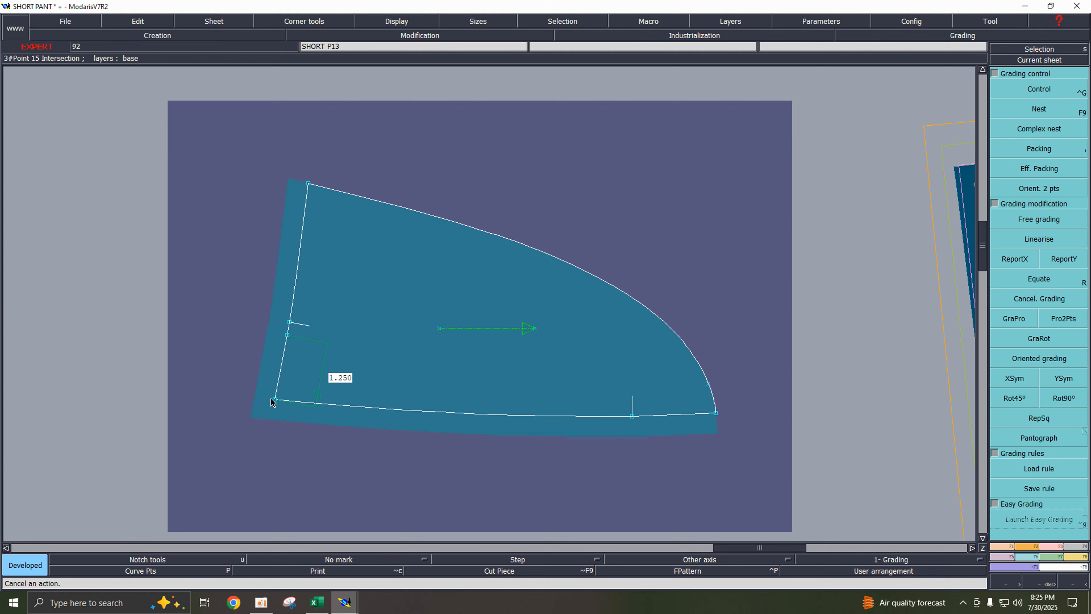
- Save the model over the existing file and create a developed point 6.75 inches along the side seam from the waist corner
key(ctrl+s)
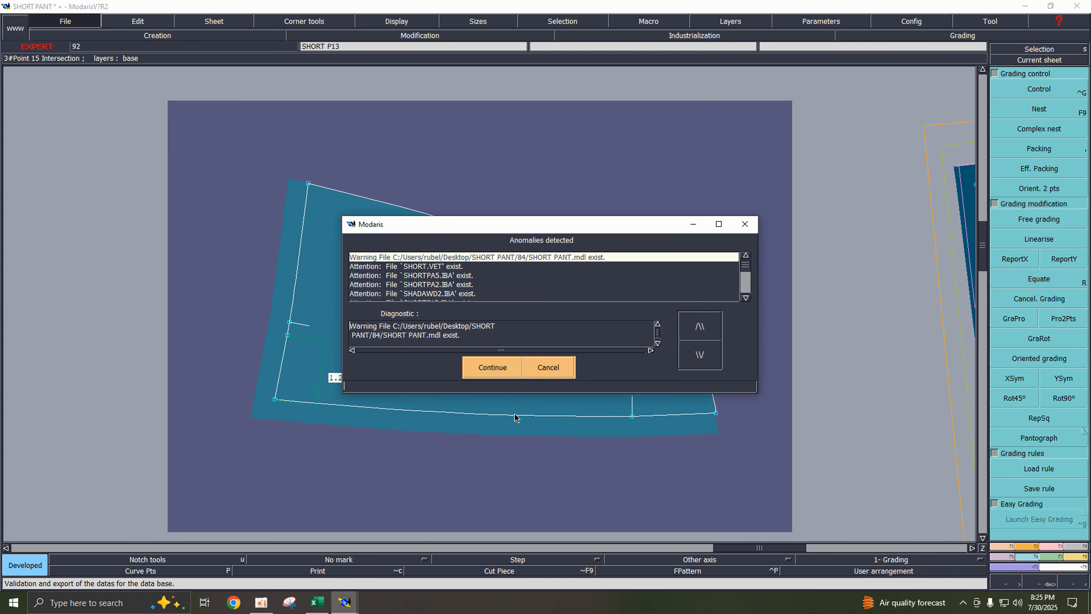
click(464, 372)
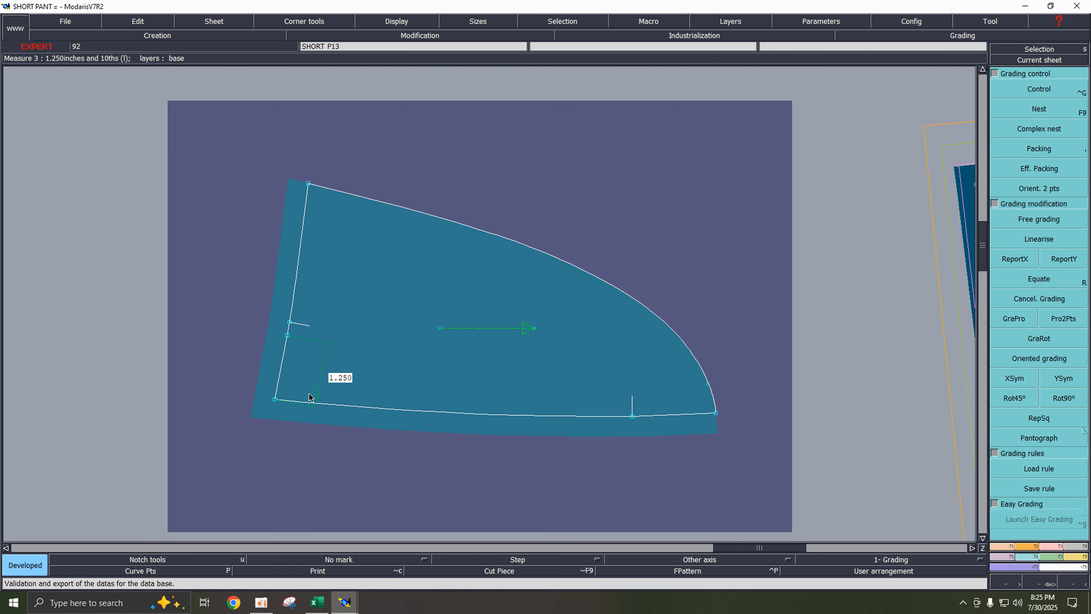
key(d)
click(274, 398)
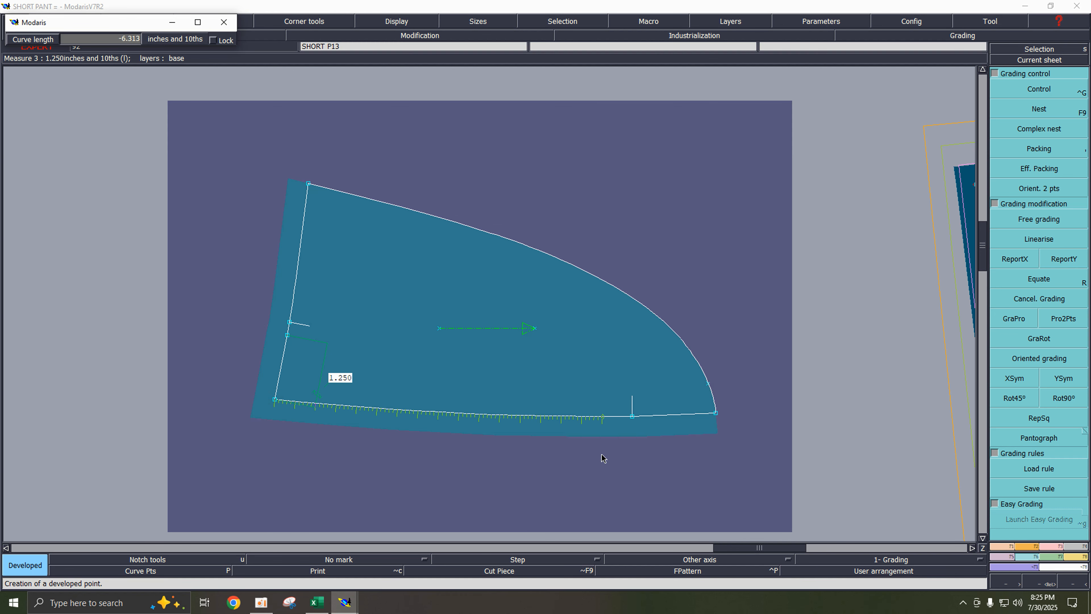
key(BackSpace)
key(Return)
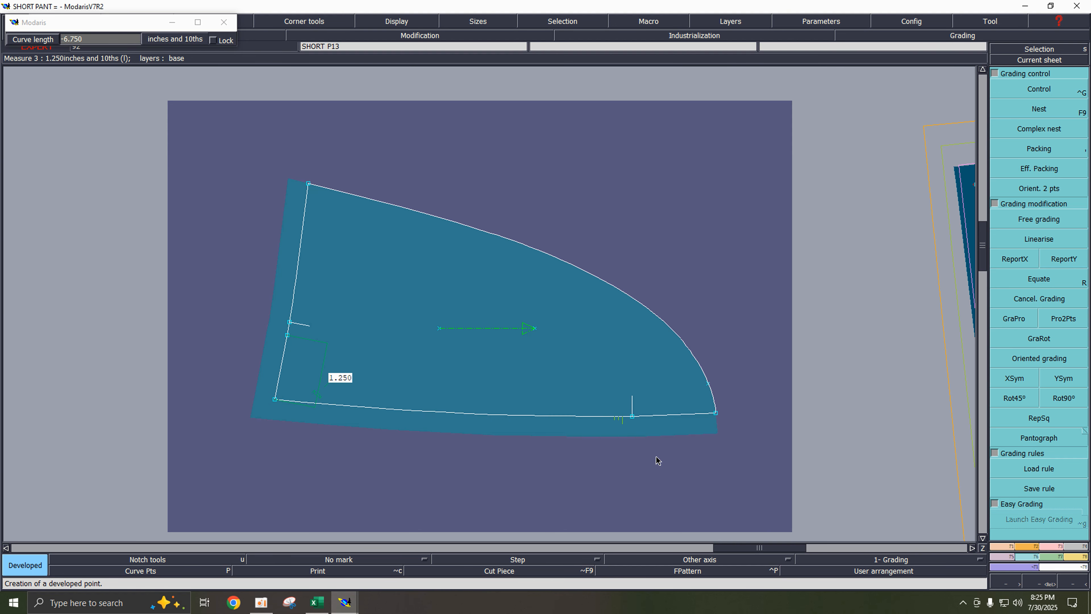
- Section the pocket's side seam at the new developed point and add a notch there
key(z)
drag(506, 306, 756, 484)
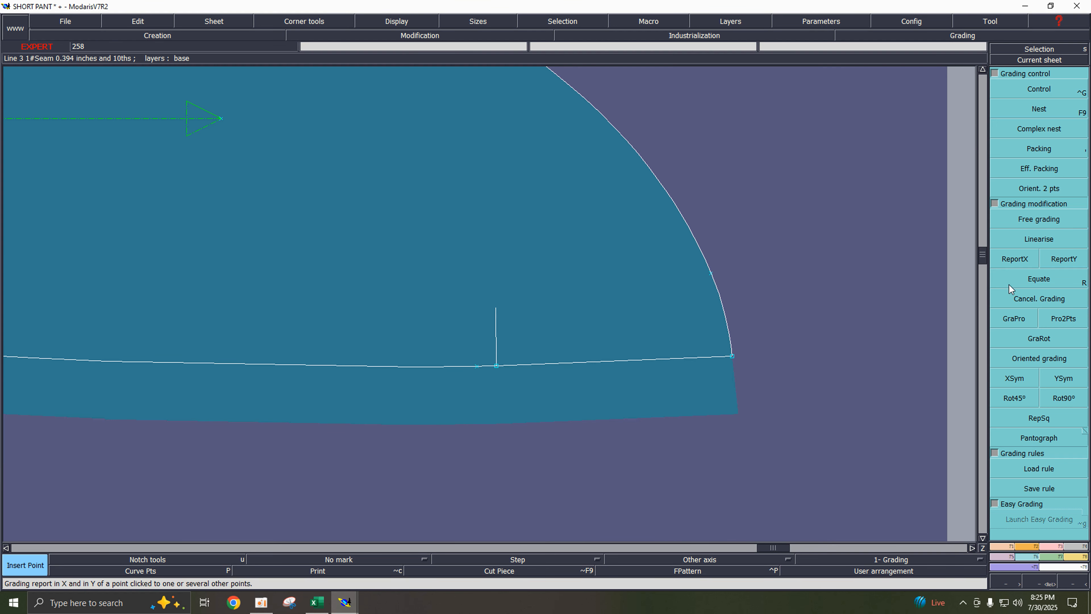
click(1015, 259)
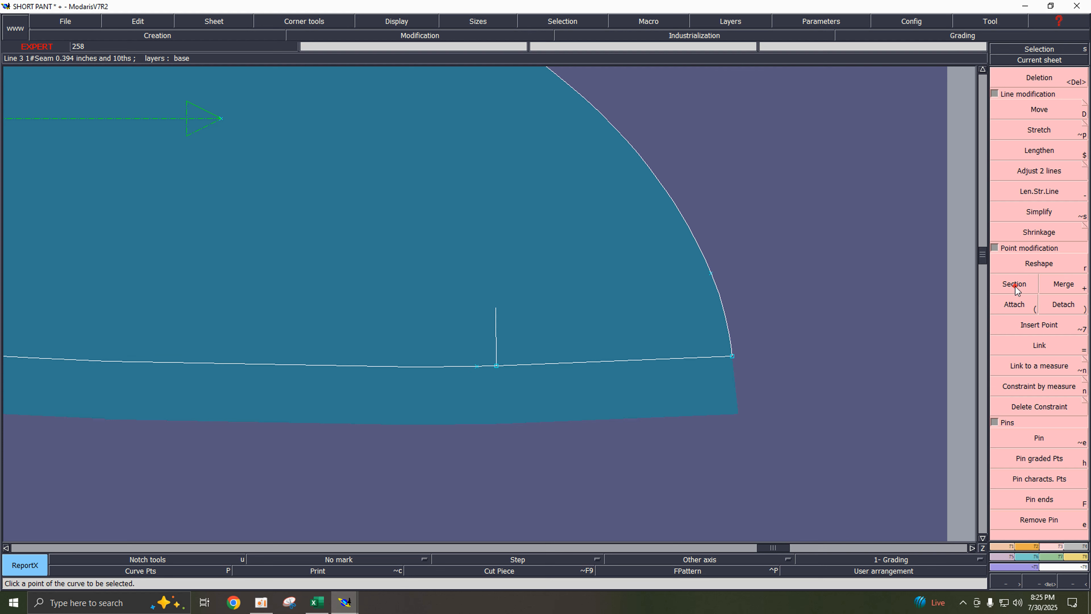
click(1014, 283)
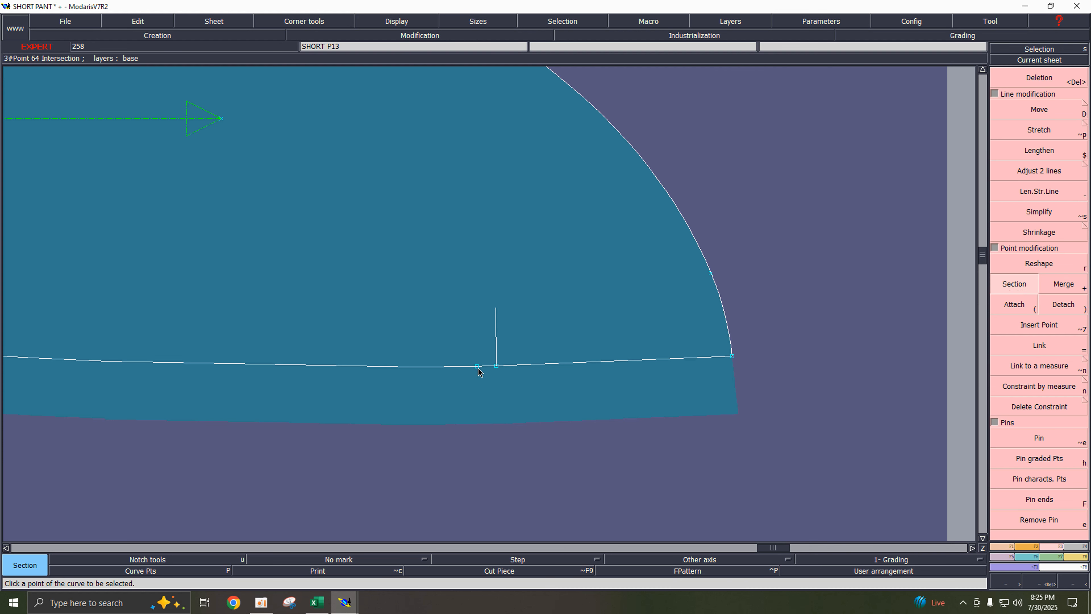
click(477, 367)
click(477, 367)
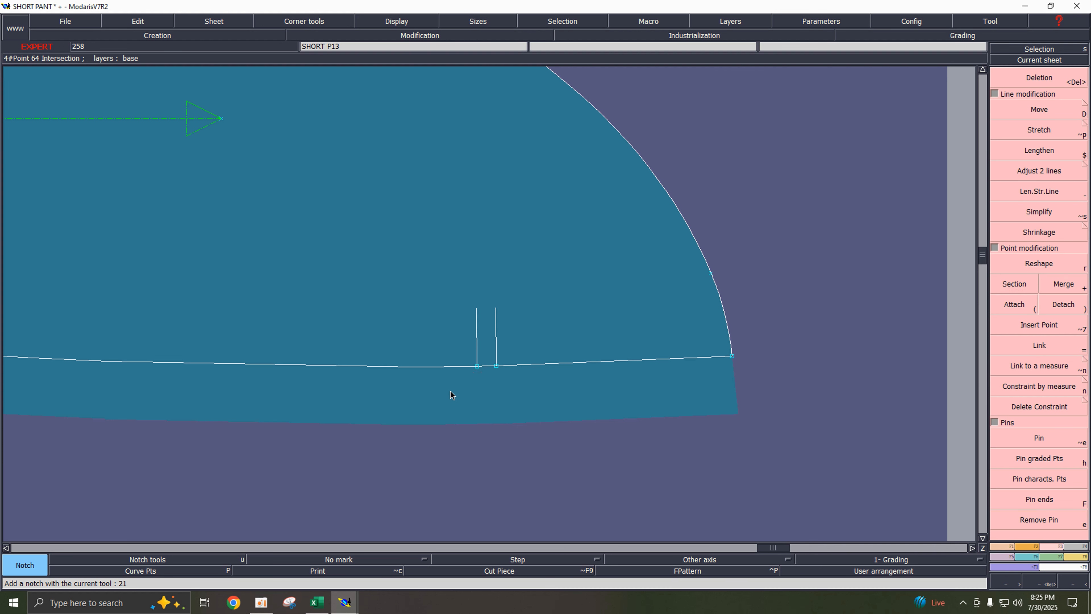
- Display the nest of all sizes for the pocket piece and pack it on the waist and side seam corner
key(ctrl+e)
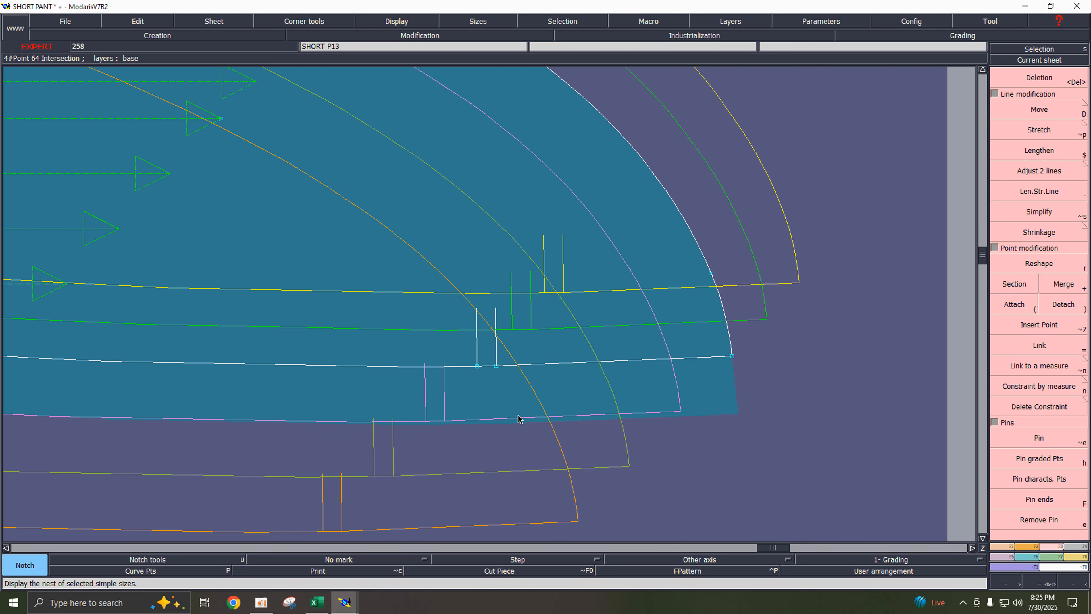
key(ctrl+e)
key(Home)
key(F11)
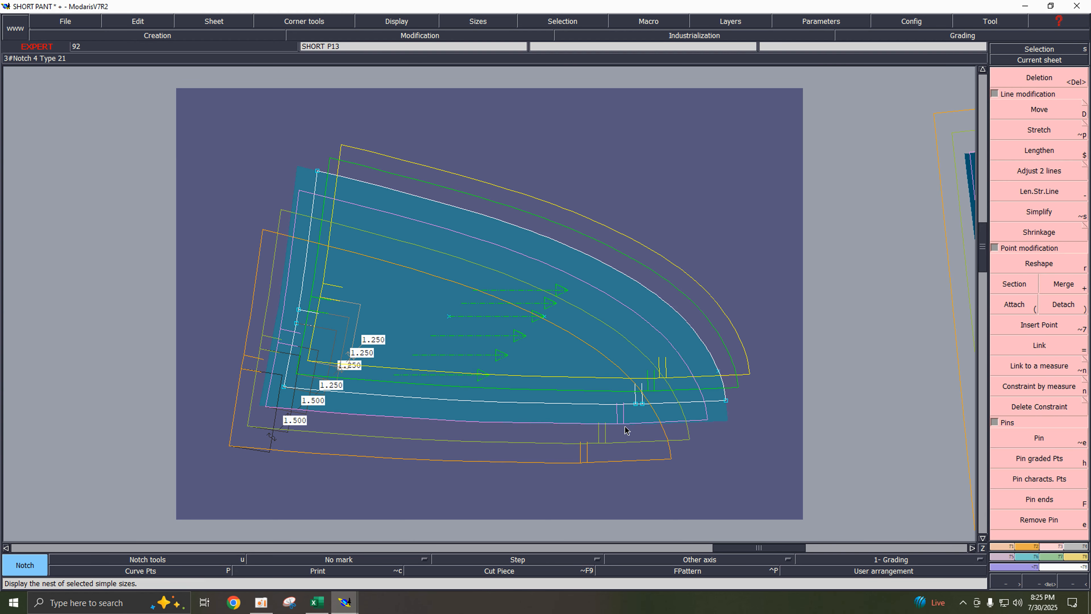
key(F6)
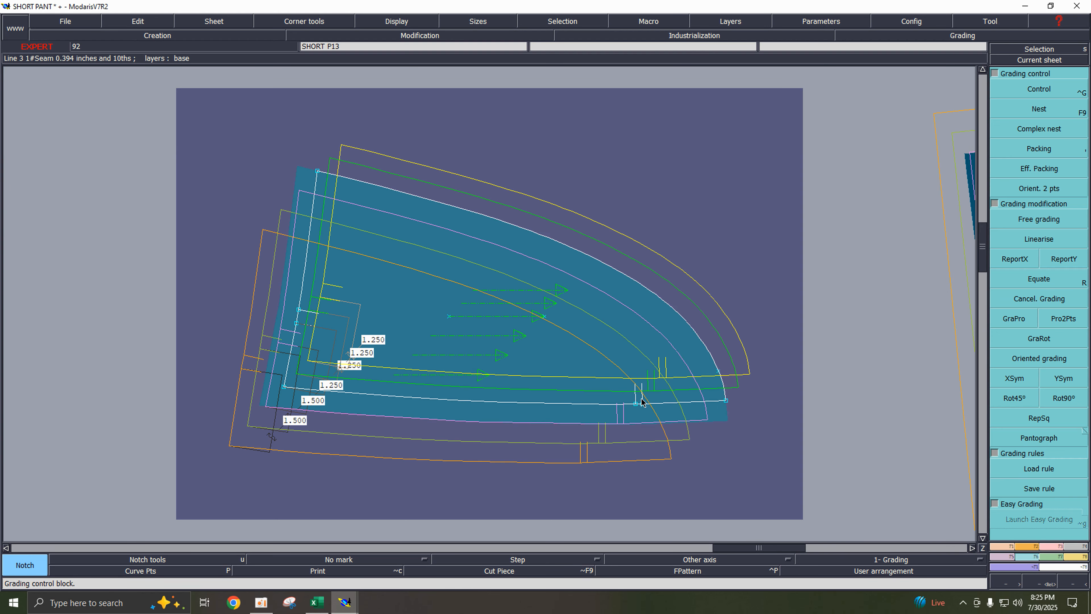
click(1034, 147)
click(284, 387)
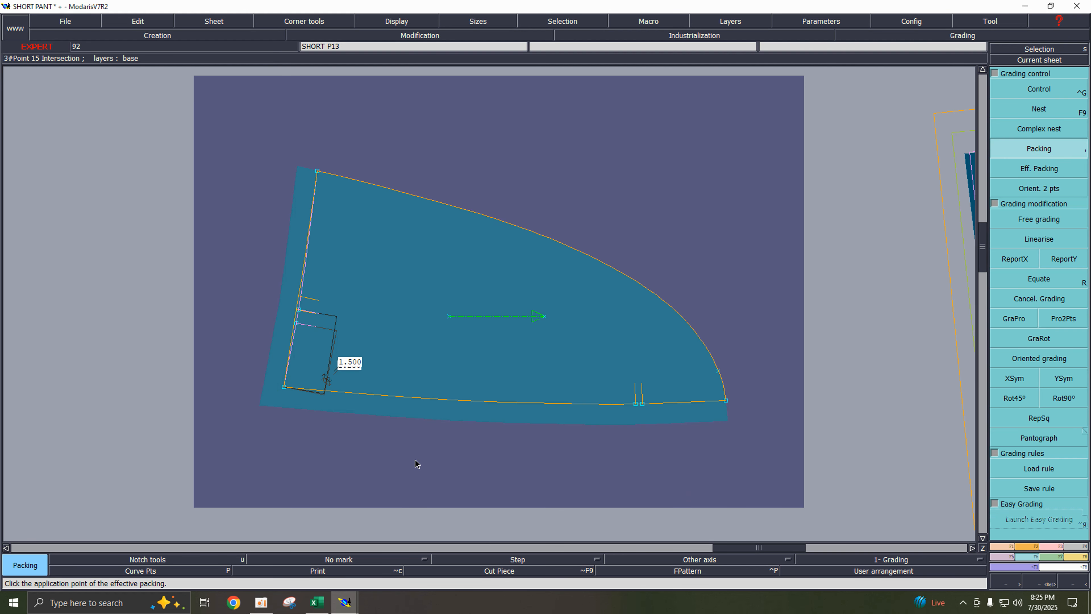
- Switch to Excel and calculate the XS-to-small front pocket opening difference in H18 with =C18-B18
click(317, 602)
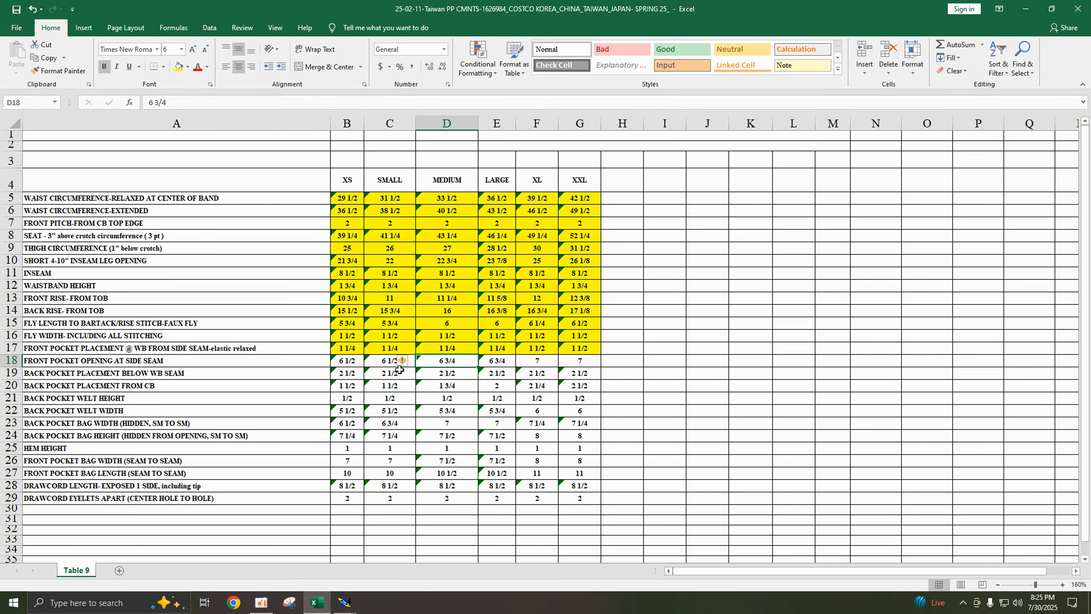
click(348, 365)
click(624, 362)
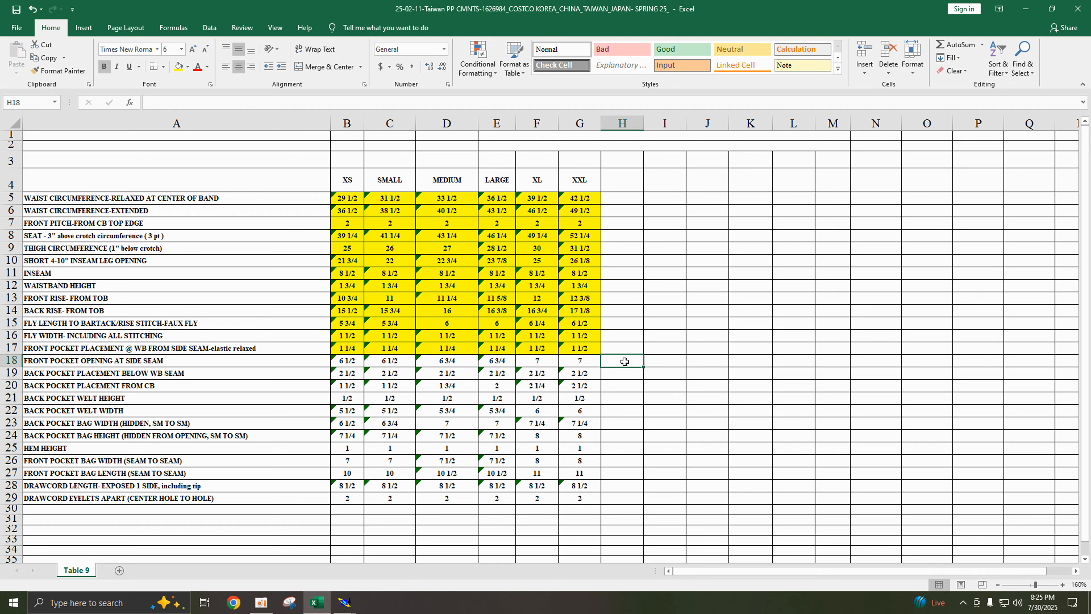
text(=)
click(399, 361)
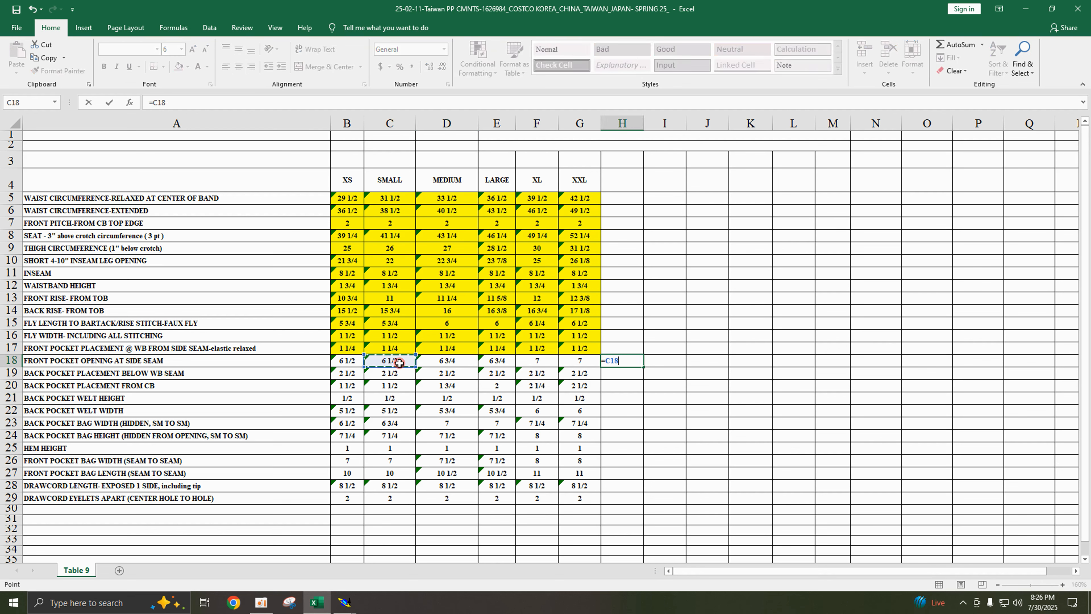
text(-)
click(342, 358)
key(Return)
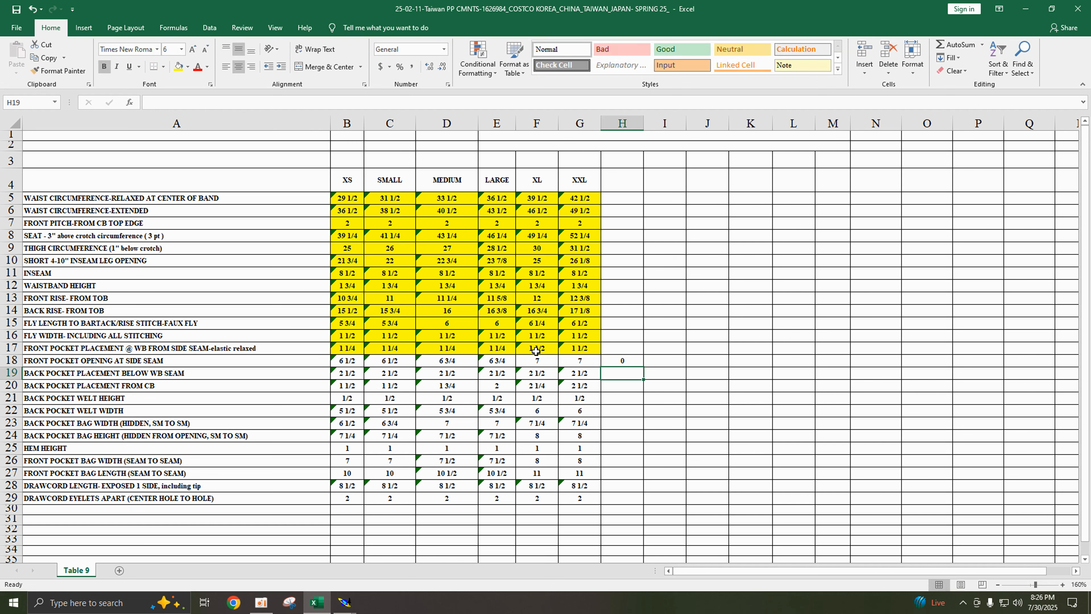
- Calculate the small-to-medium front pocket opening difference in I18 with =D18-C18
click(660, 361)
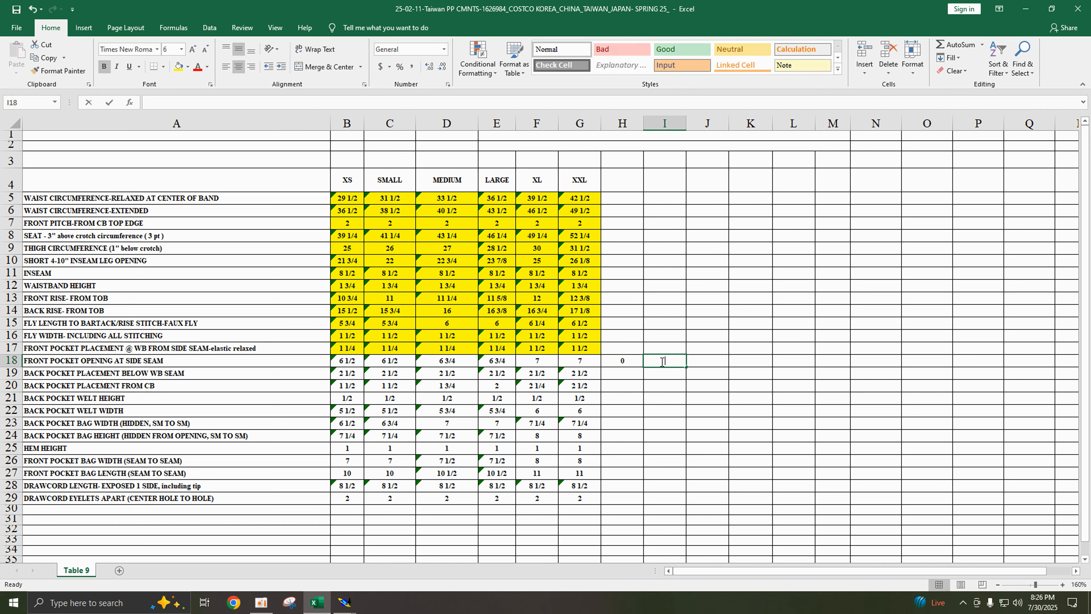
text(=)
click(456, 361)
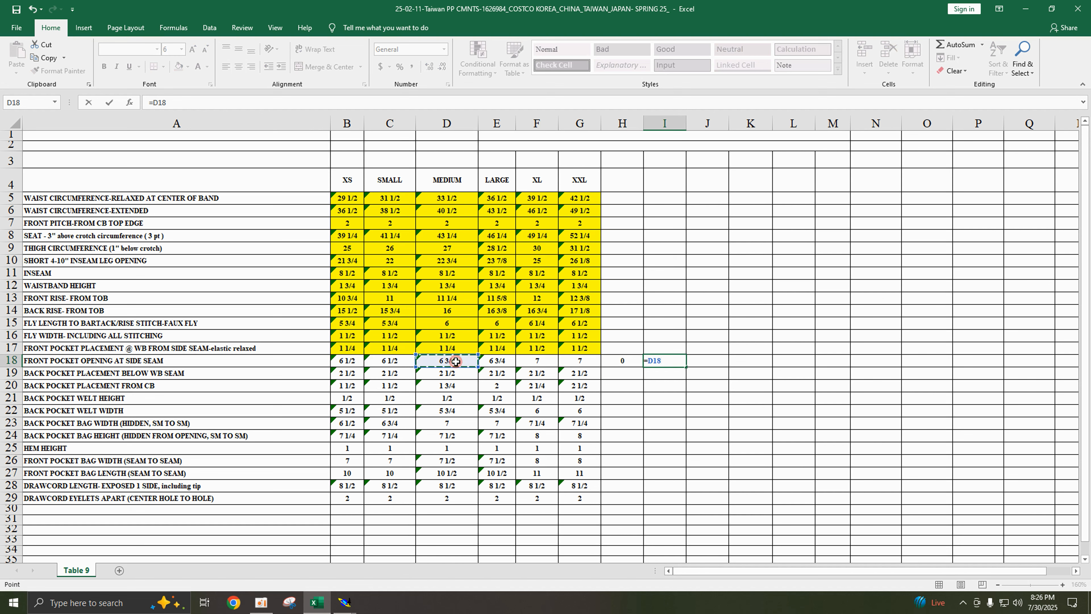
text(-)
click(397, 362)
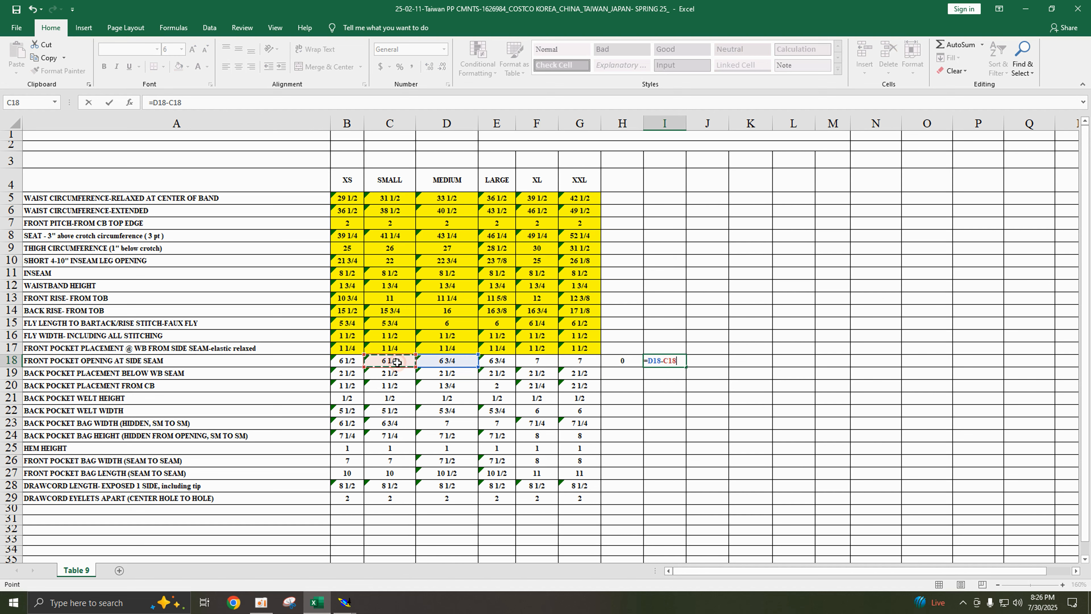
key(Return)
- Calculate the medium-to-large front pocket opening difference in J18 with =E18-D18
click(703, 364)
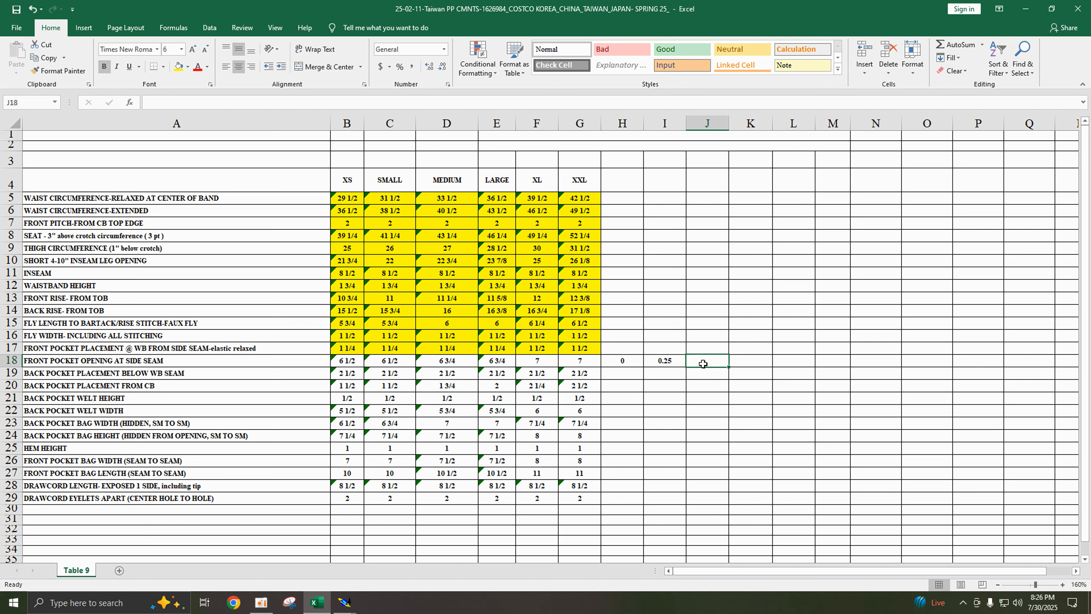
text(=)
click(500, 361)
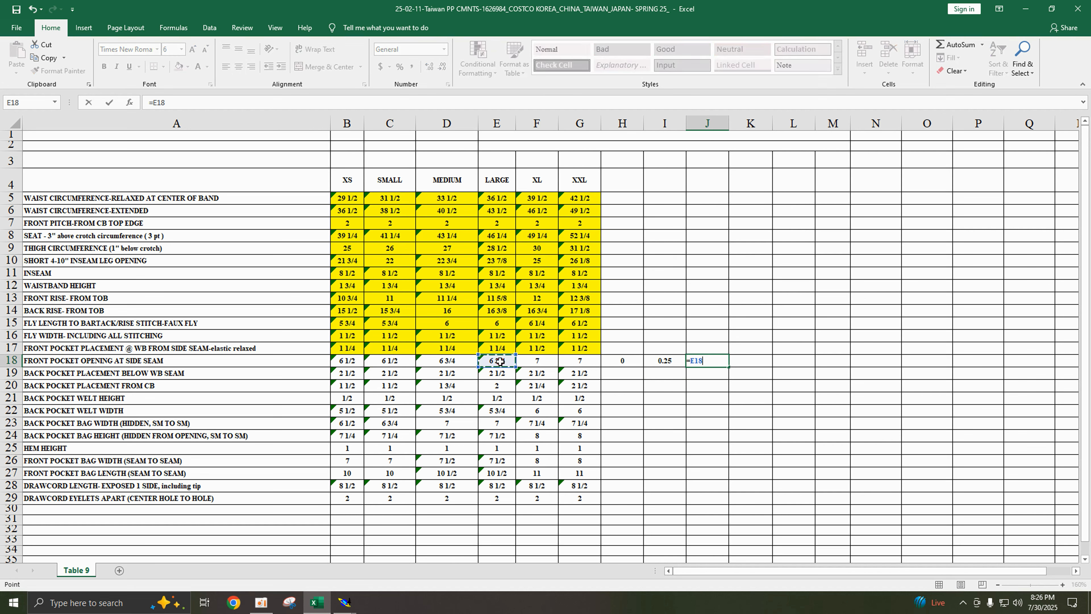
text(-)
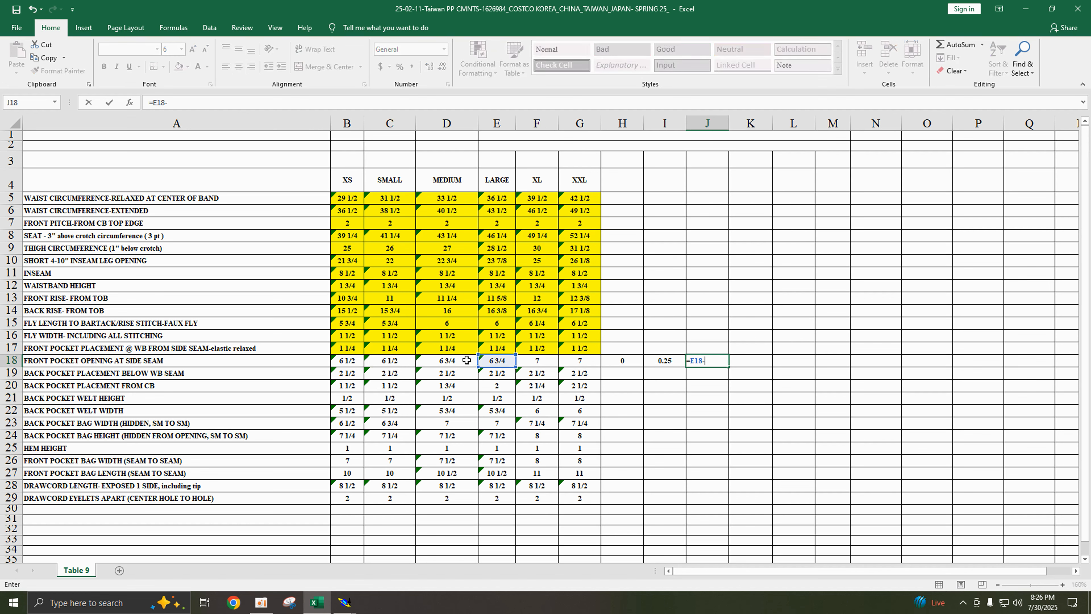
click(467, 361)
key(Return)
- Calculate the large-to-XL front pocket opening difference in K18 with =F18-E18
click(748, 365)
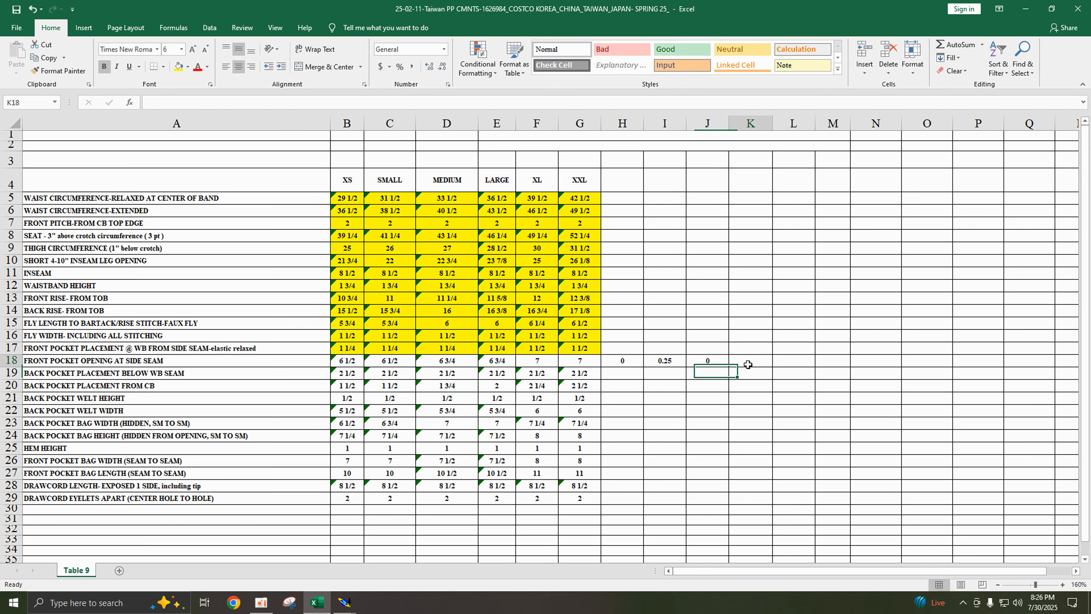
text(=)
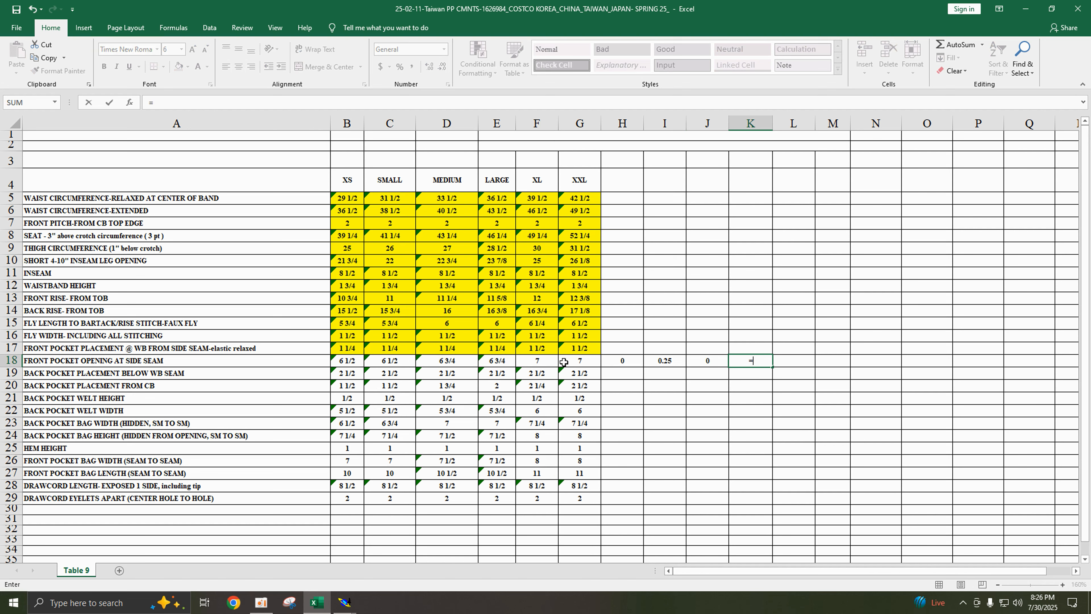
click(548, 362)
text(-)
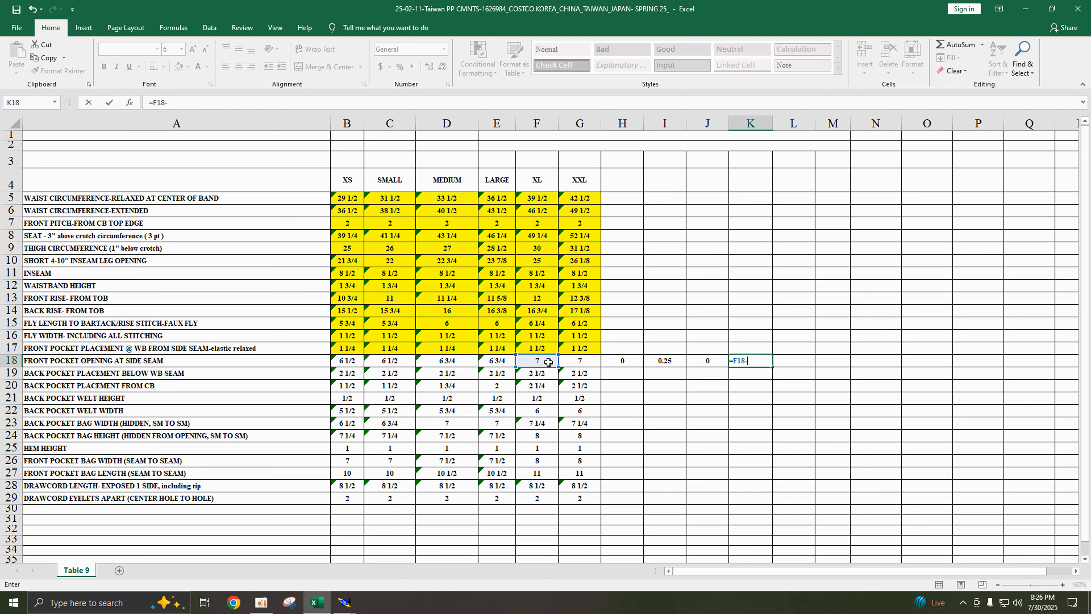
click(495, 361)
key(Return)
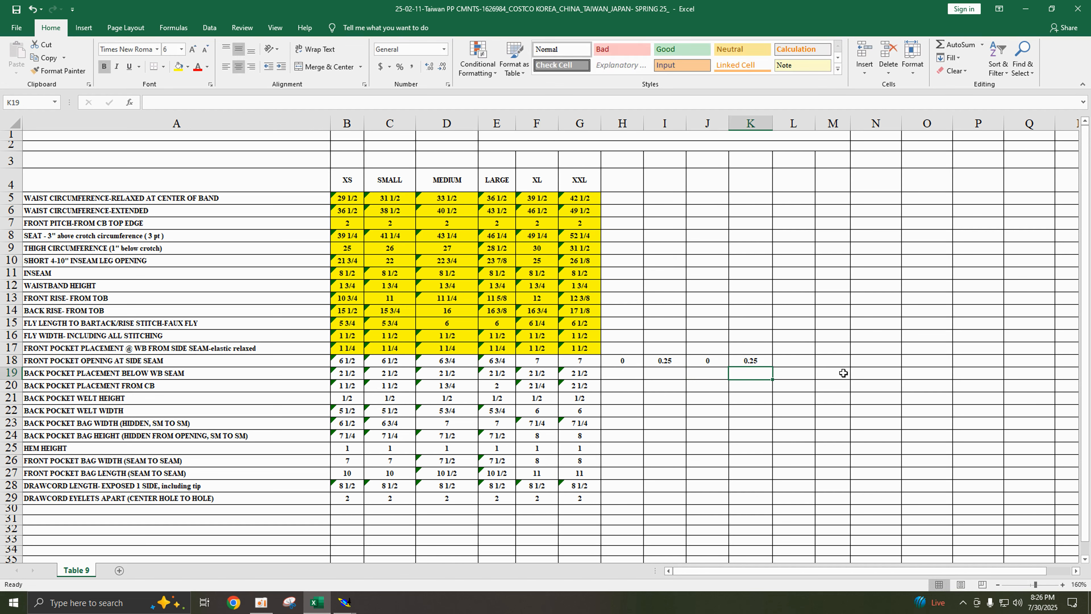
- Calculate the XL-to-XXL front pocket opening difference in L18 with =G18-F18
click(784, 361)
text(=)
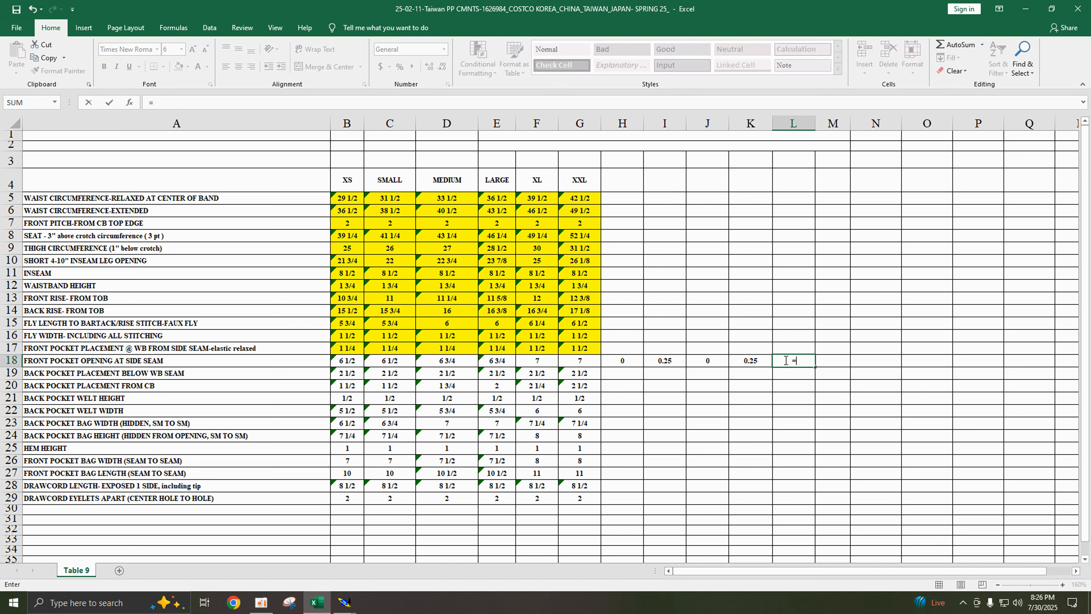
click(587, 360)
text(-)
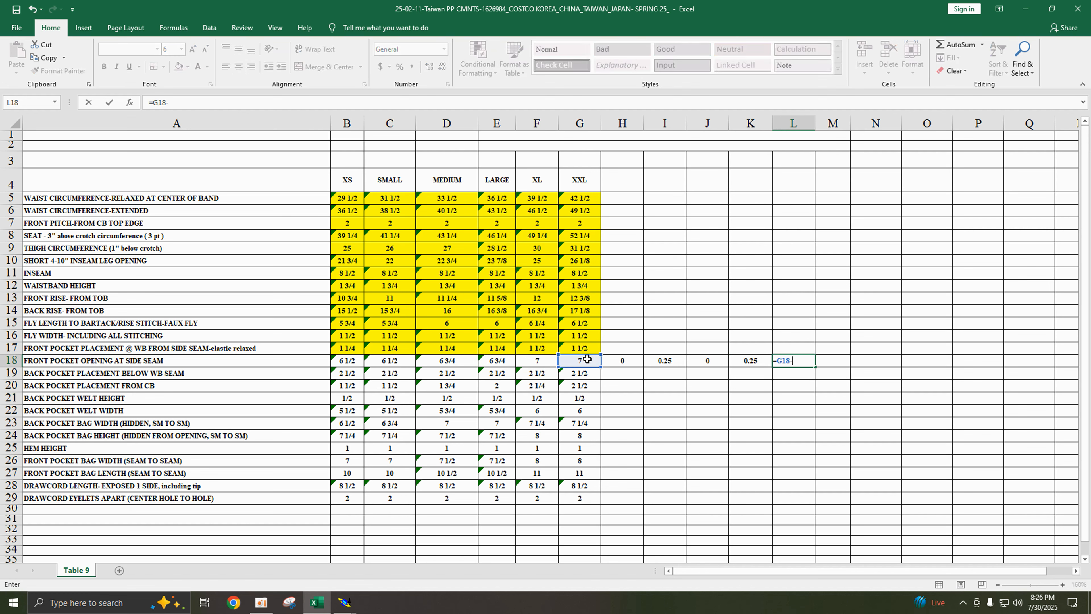
click(542, 361)
key(Return)
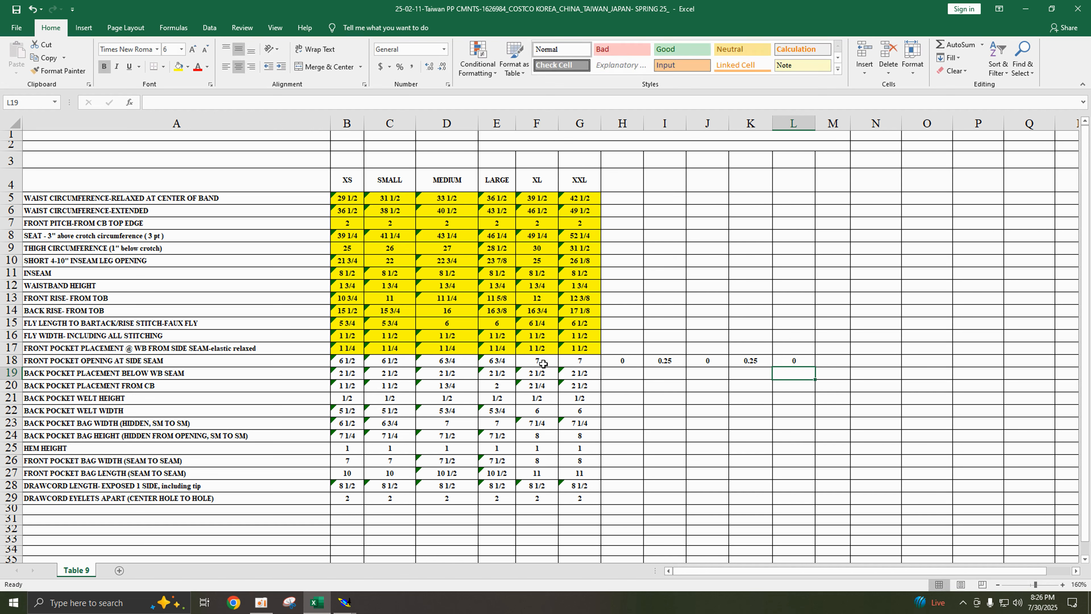
- Review the front pocket opening values in row 18 from XS through XXL
click(360, 362)
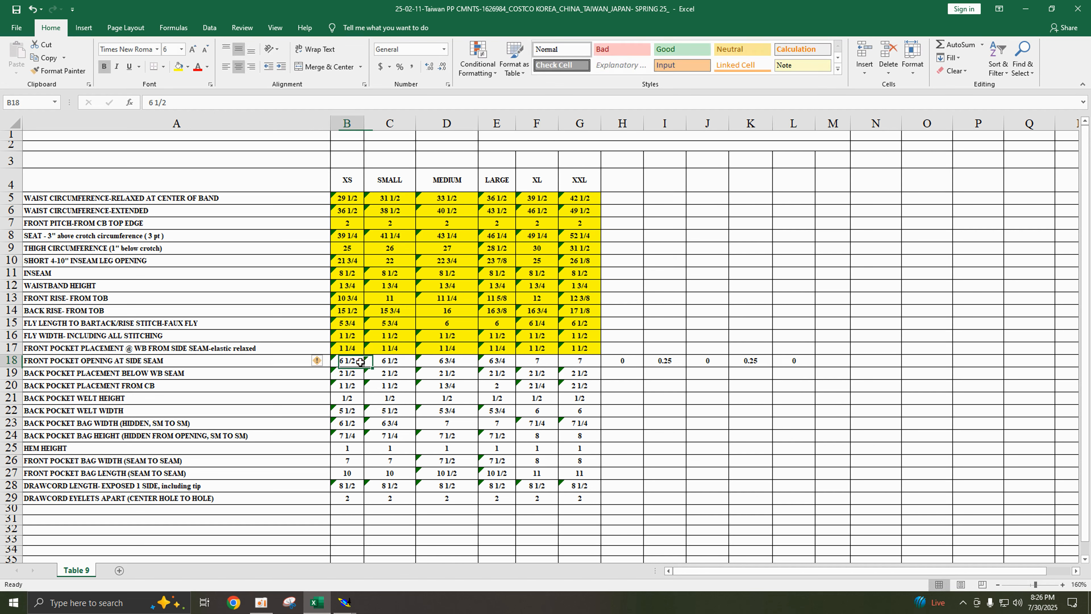
click(385, 362)
click(460, 361)
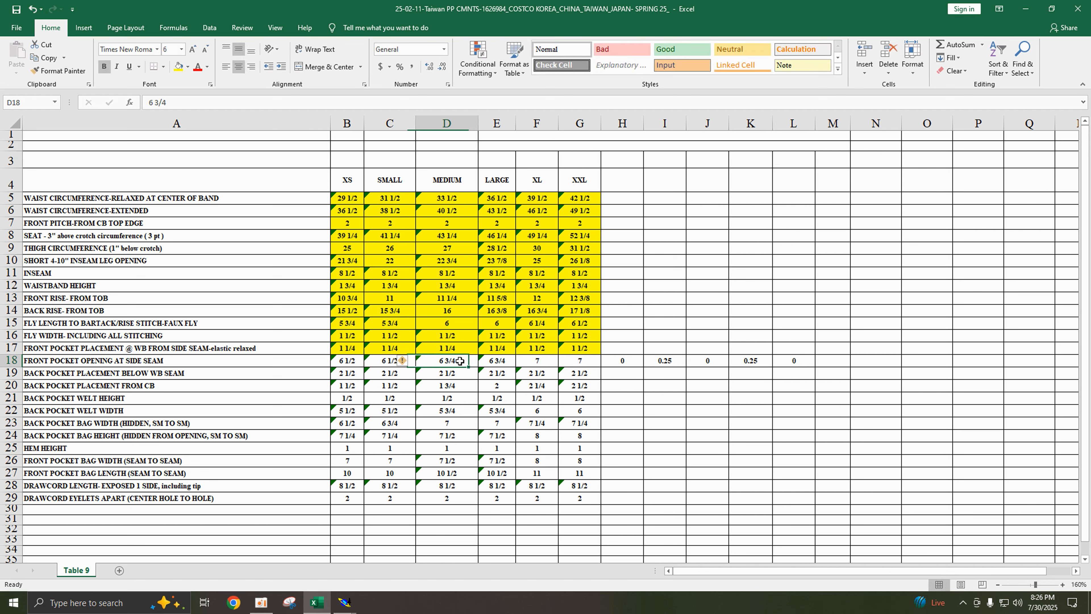
click(507, 362)
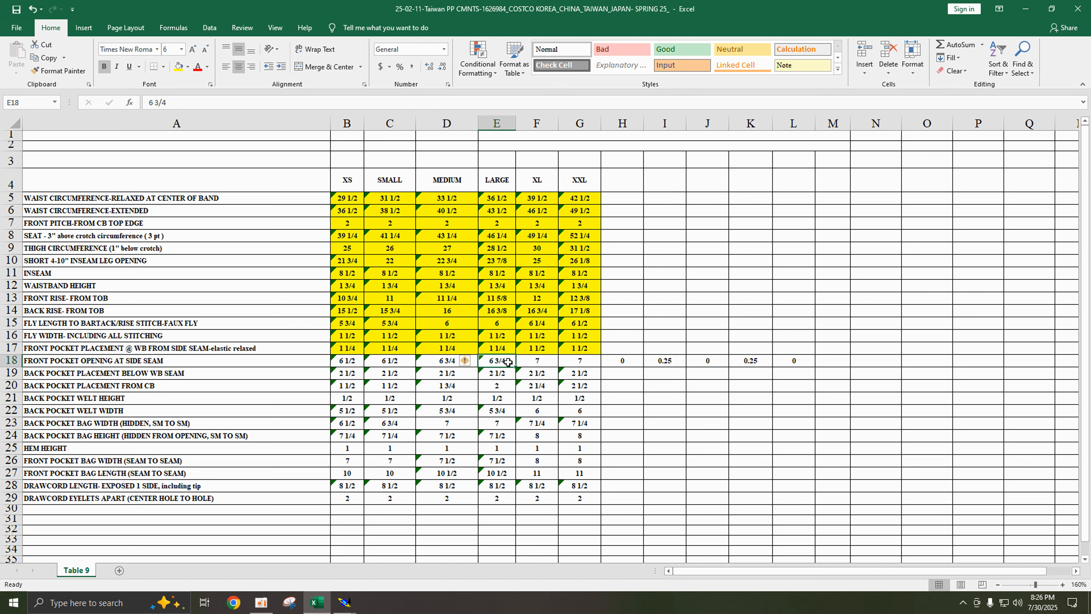
click(545, 361)
click(585, 362)
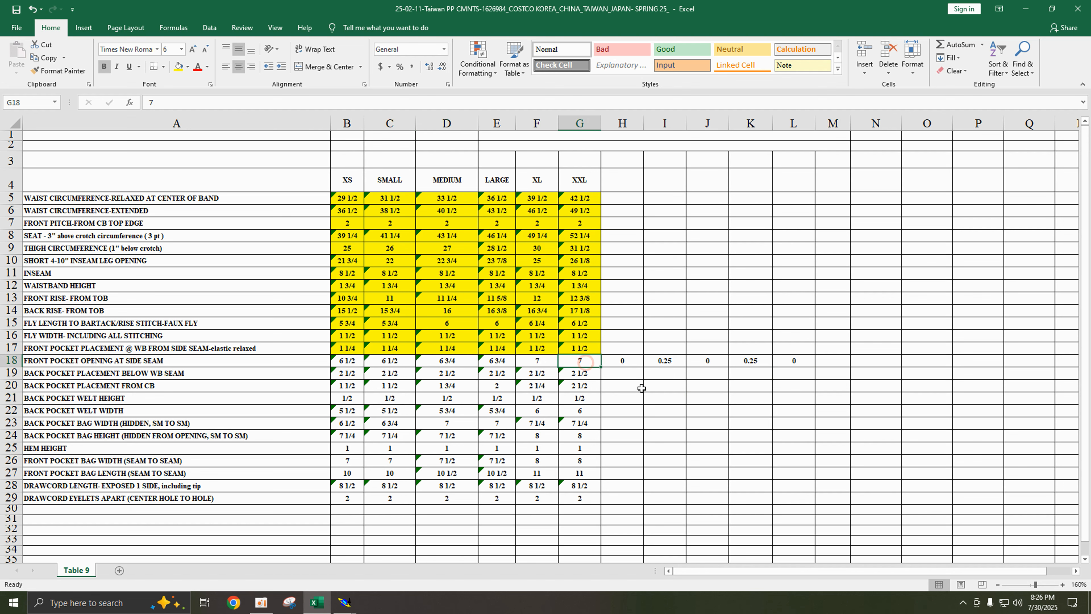
- Switch to Modaris and grade the pocket piece's right-hand side seam notch with ddx 0.25 for S–M and L–XL, leaving the other steps at zero
mouse_move(345, 602)
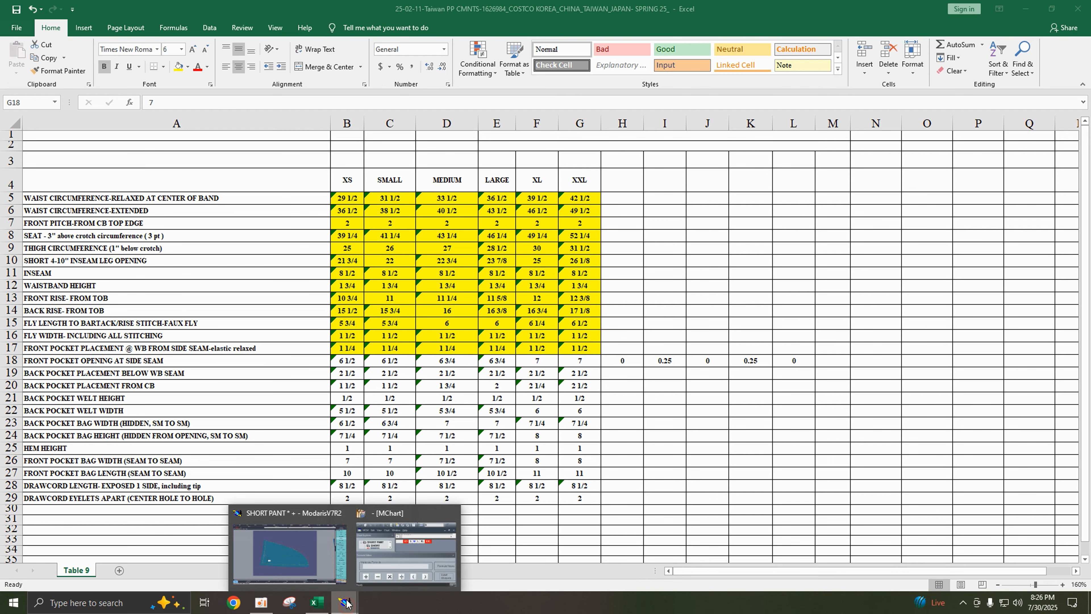
click(302, 563)
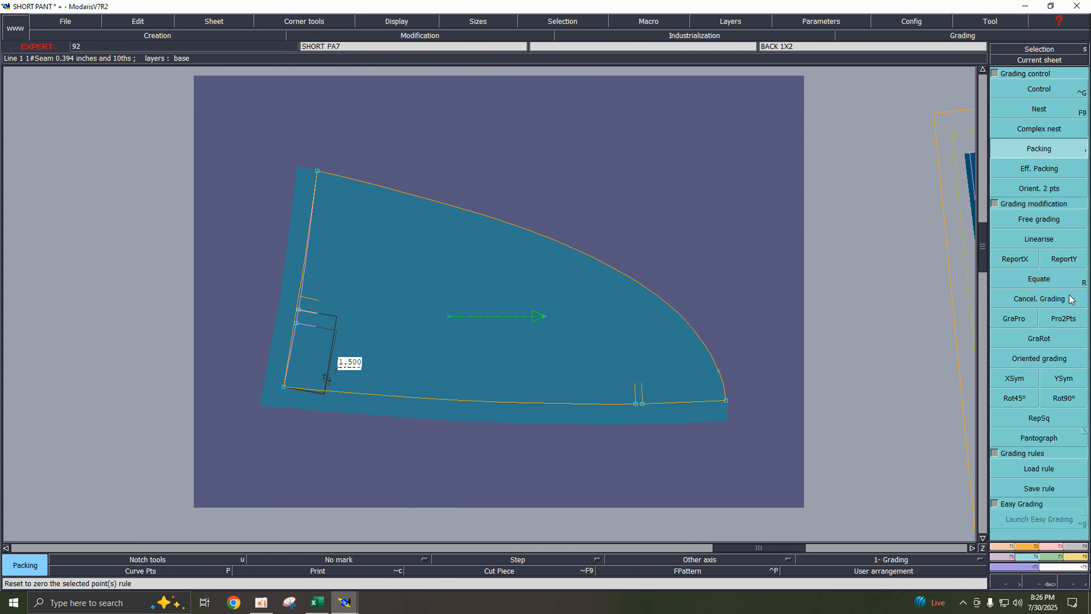
click(1039, 89)
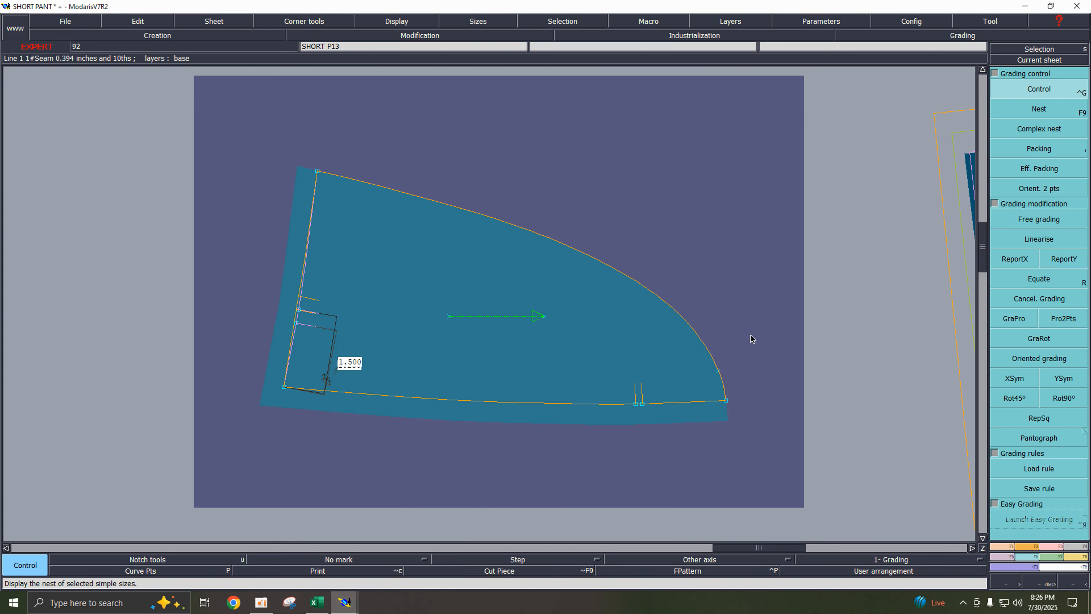
click(643, 404)
click(931, 64)
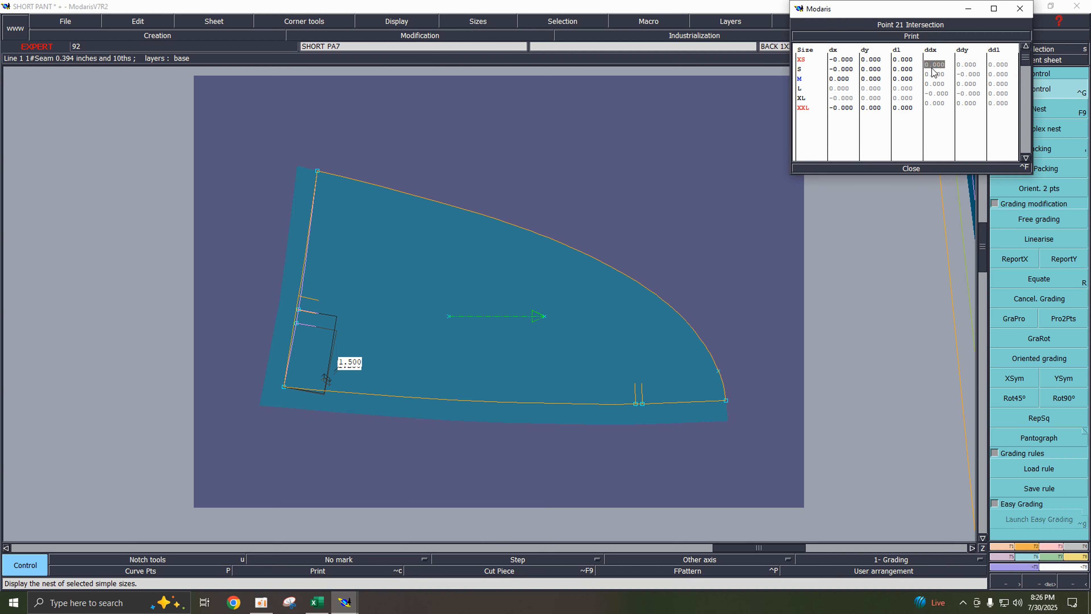
text(.)
key(Return)
text(.)
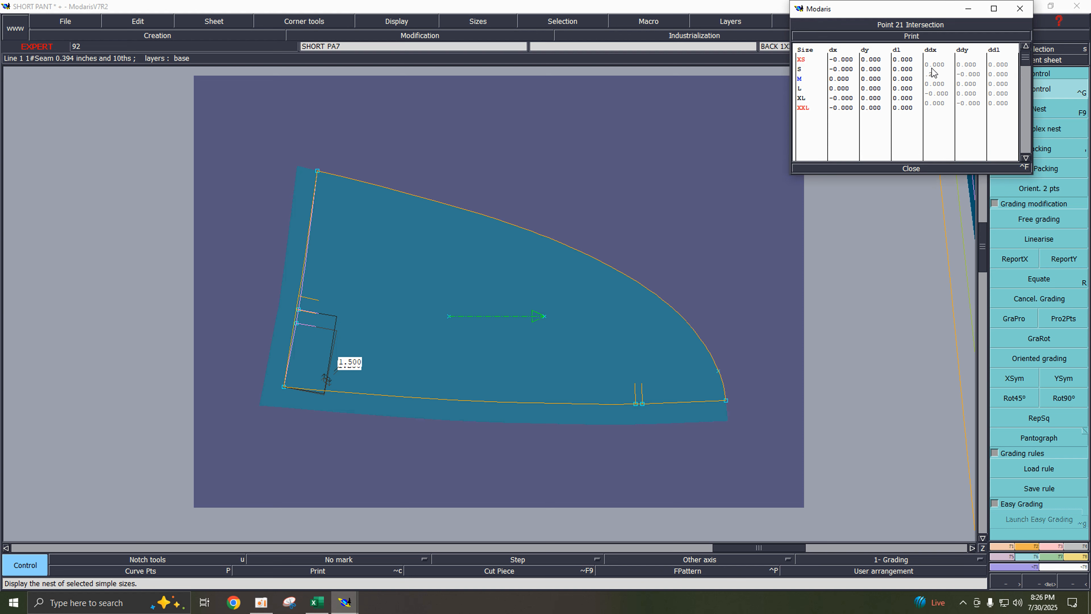
text(25)
key(Return)
key(Return)
text(.25)
key(Return)
click(911, 168)
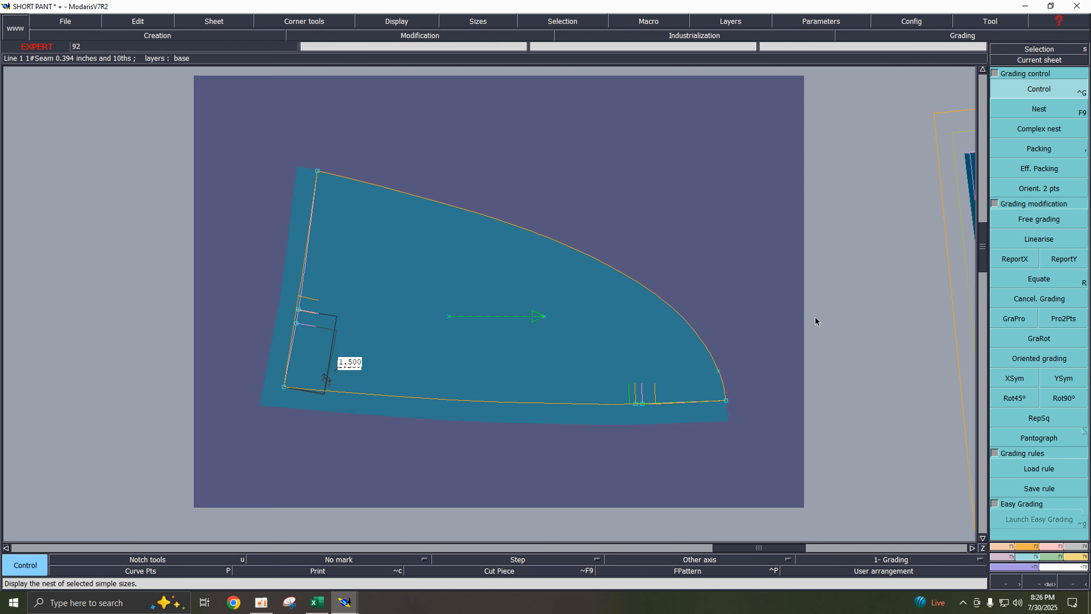
- Copy the graded notch's X grading with ReportX to the adjacent side seam notch and the pocket piece's lower right corner
key(F10)
drag(621, 378, 639, 436)
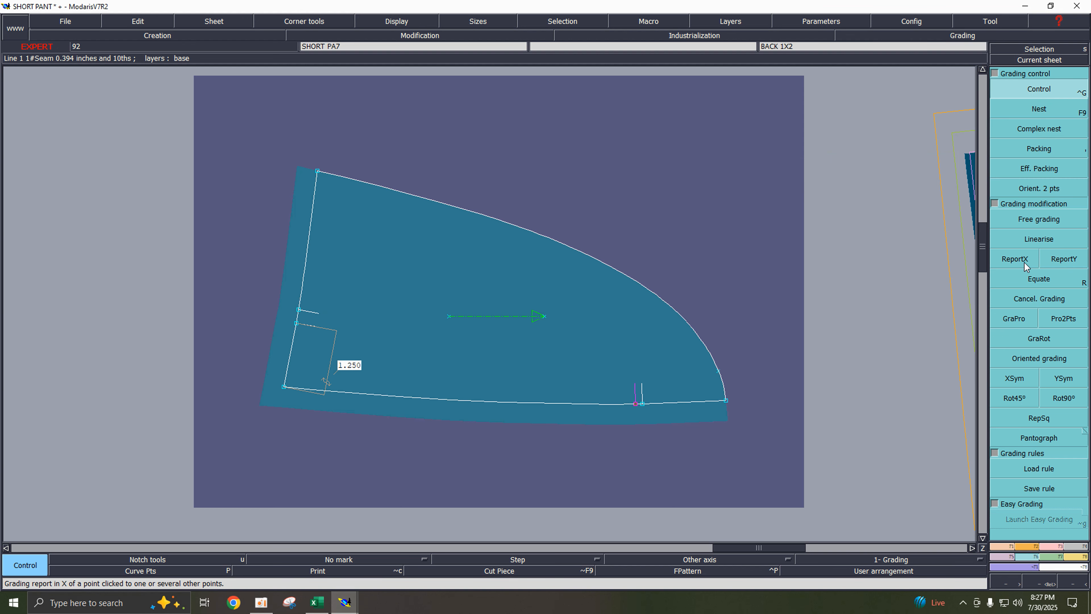
click(1015, 259)
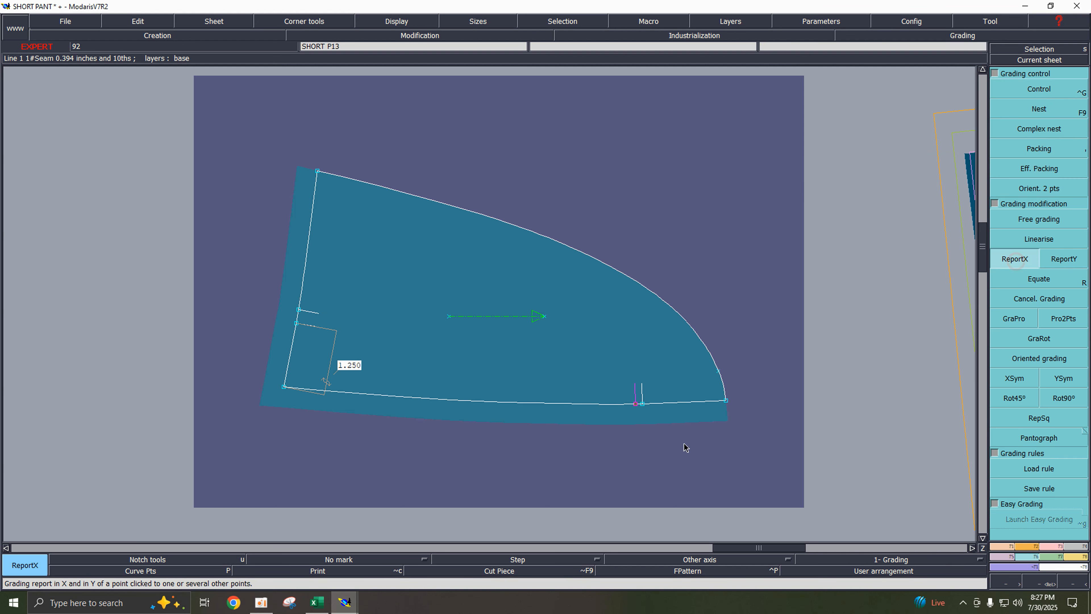
click(644, 403)
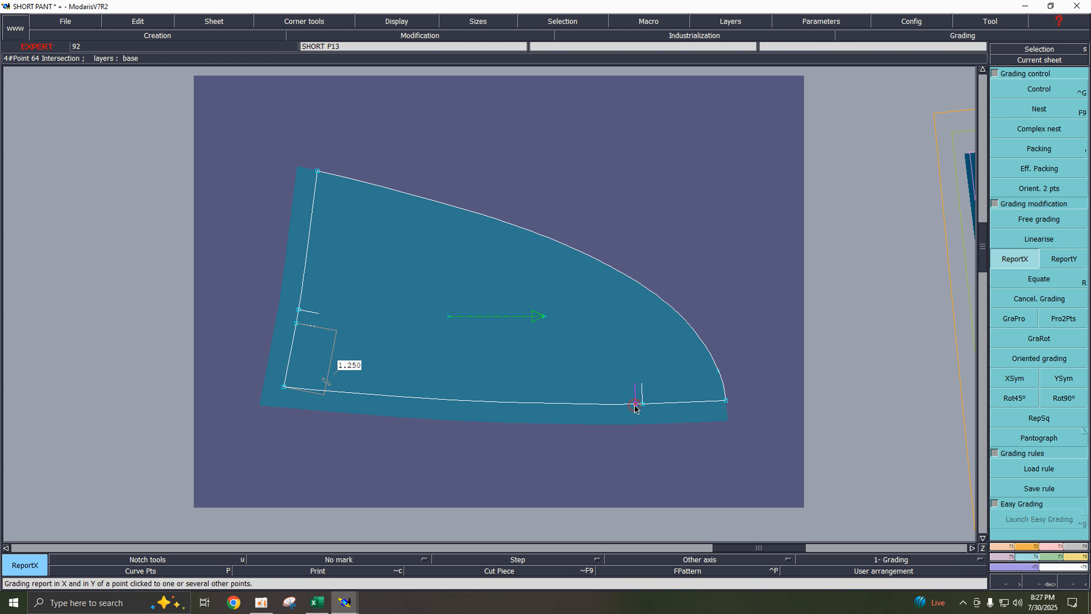
click(635, 404)
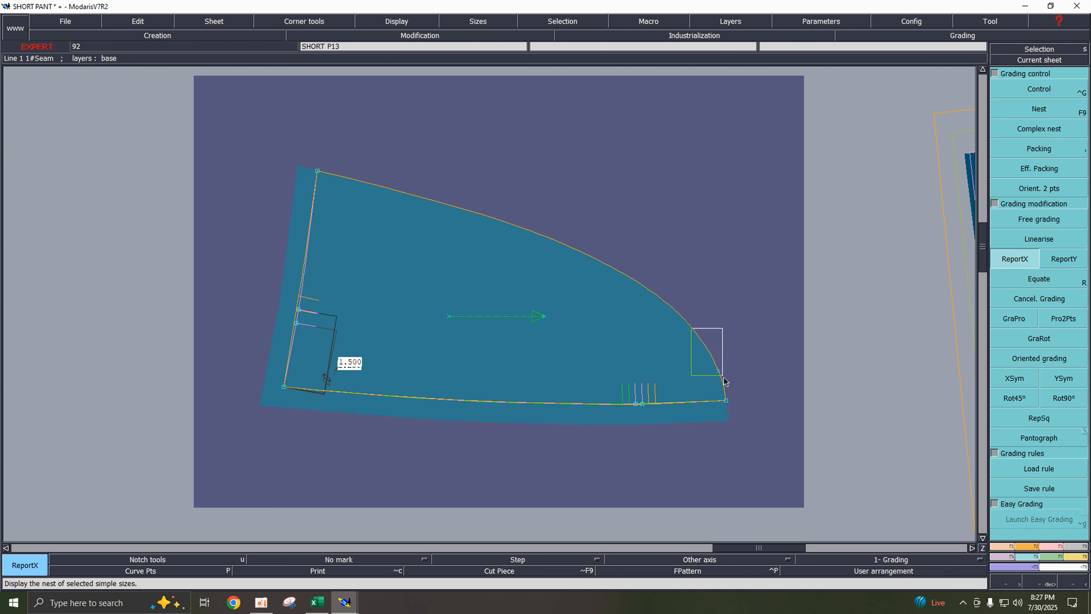
click(726, 400)
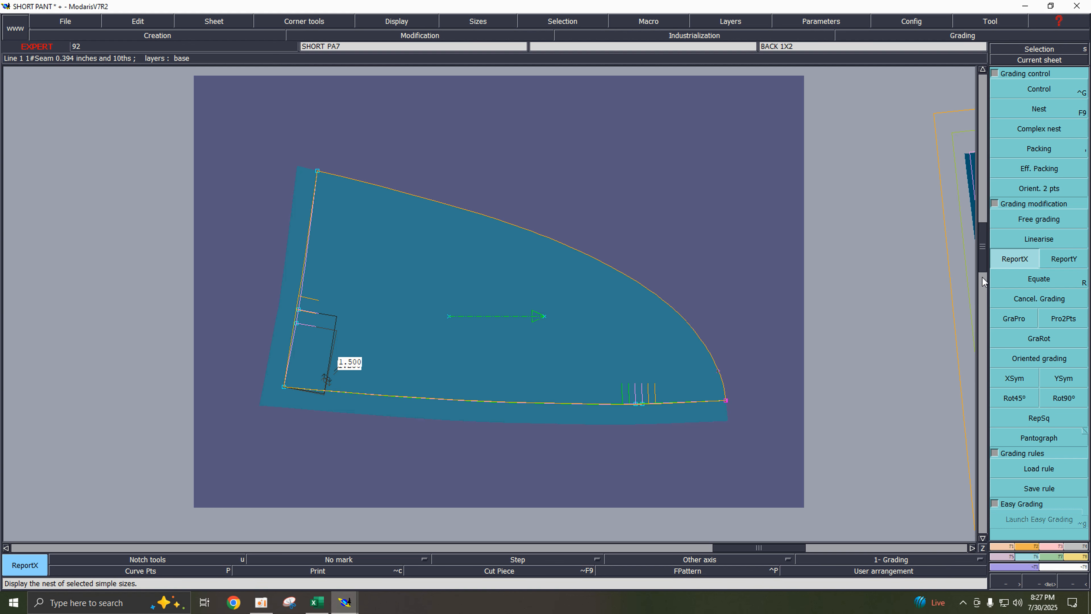
click(642, 404)
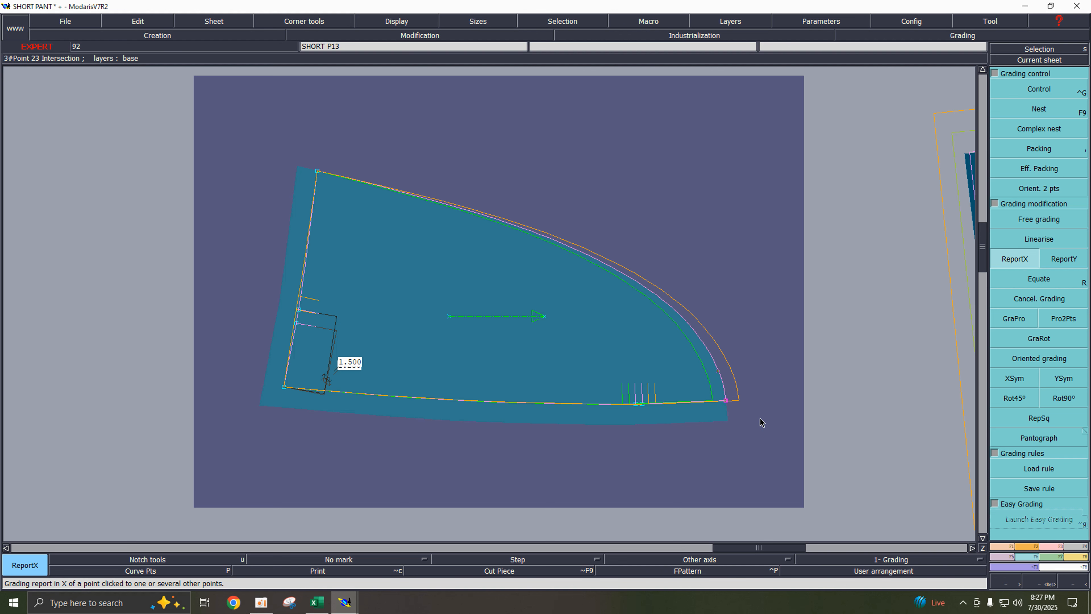
- Pack the pocket piece's nested sizes and add the front pocket opening length along the side seam to the measurement chart
click(1039, 148)
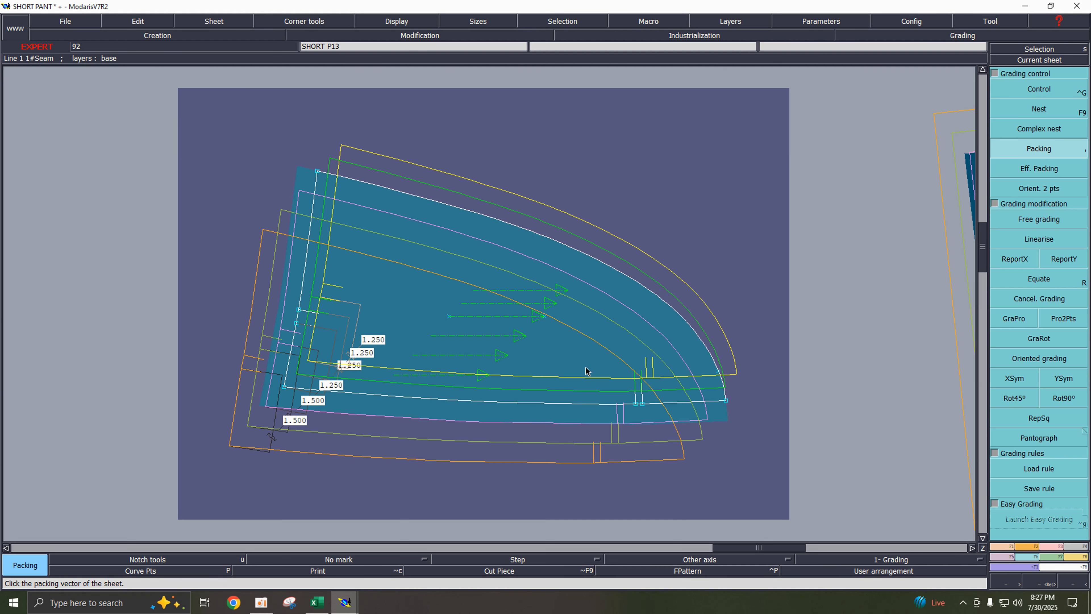
key(F8)
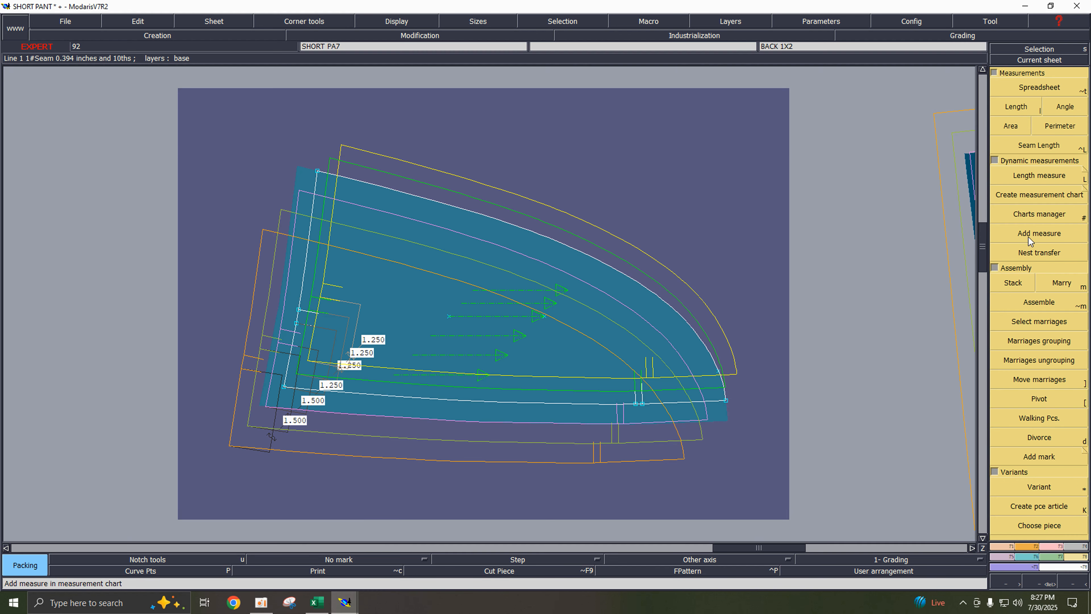
click(1029, 218)
drag(448, 364, 435, 478)
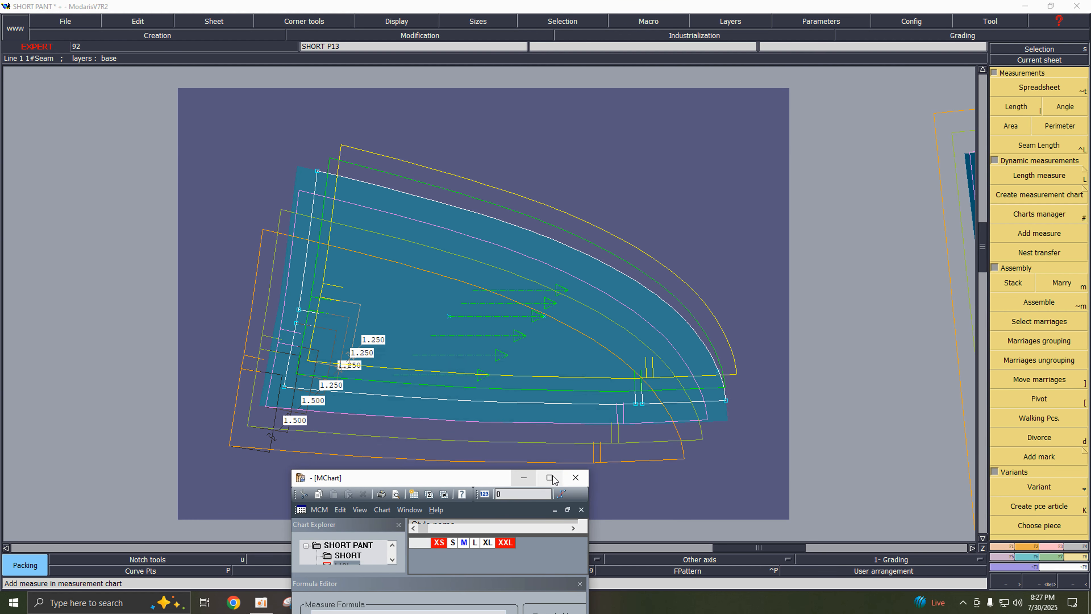
key(l)
click(489, 404)
drag(458, 481, 636, 178)
- Switch to Excel and compare the charted lengths with the front pocket opening specification in row 18
click(318, 601)
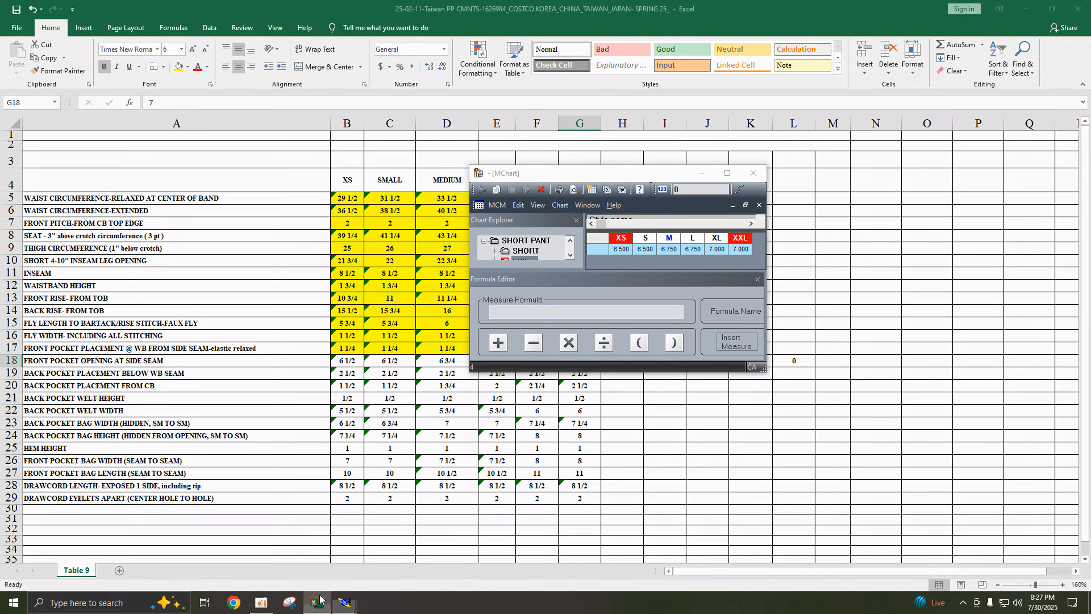
drag(625, 176, 526, 415)
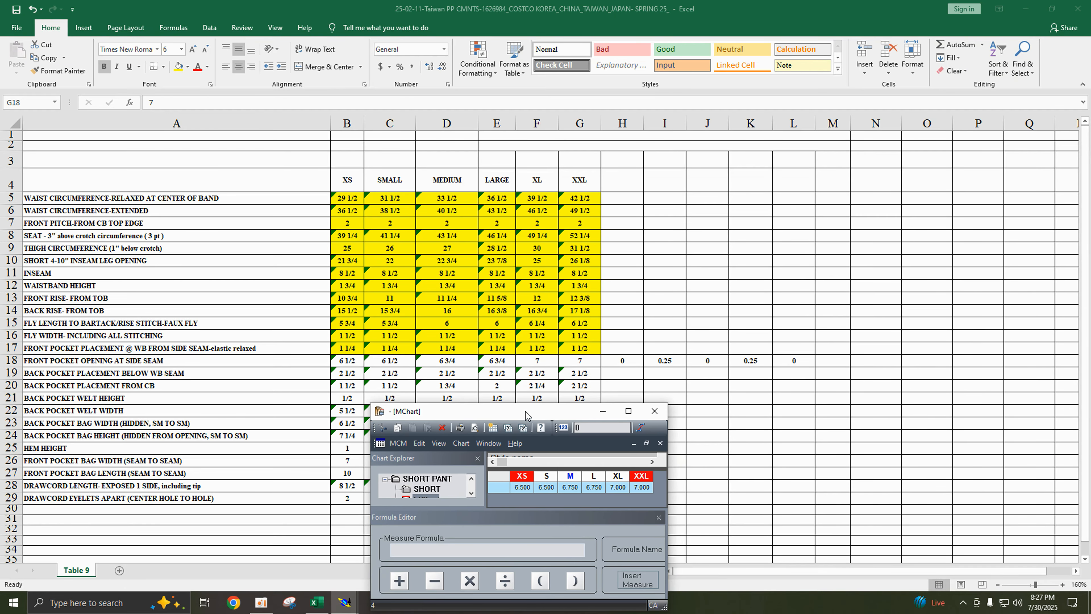
click(692, 295)
key(F2)
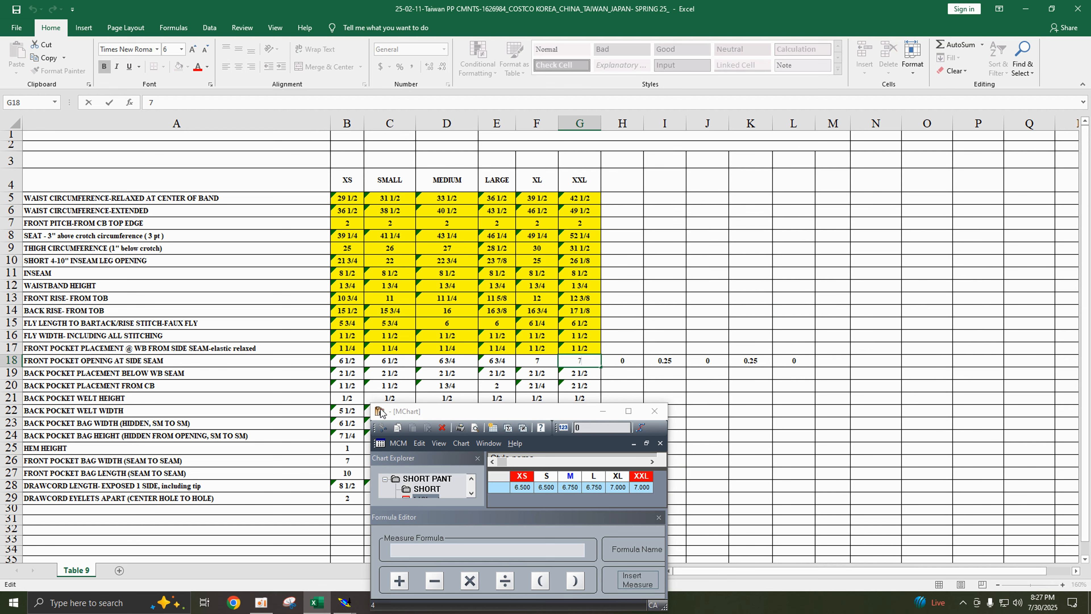
click(349, 363)
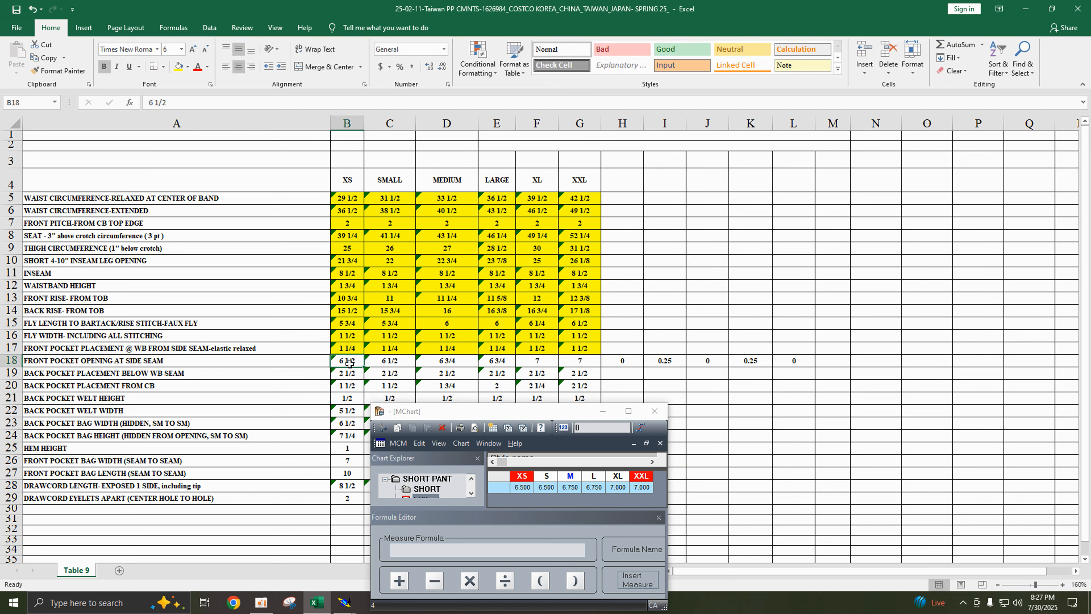
drag(522, 415, 463, 385)
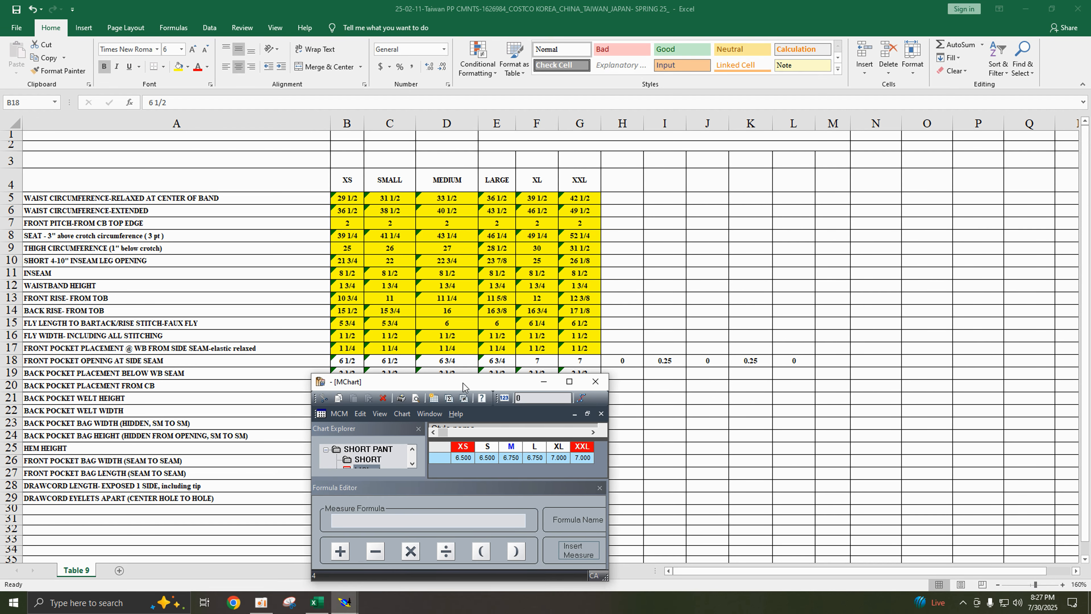
- Fill the front pocket opening values in B18 through G18 with yellow to mark the row as finished
click(357, 364)
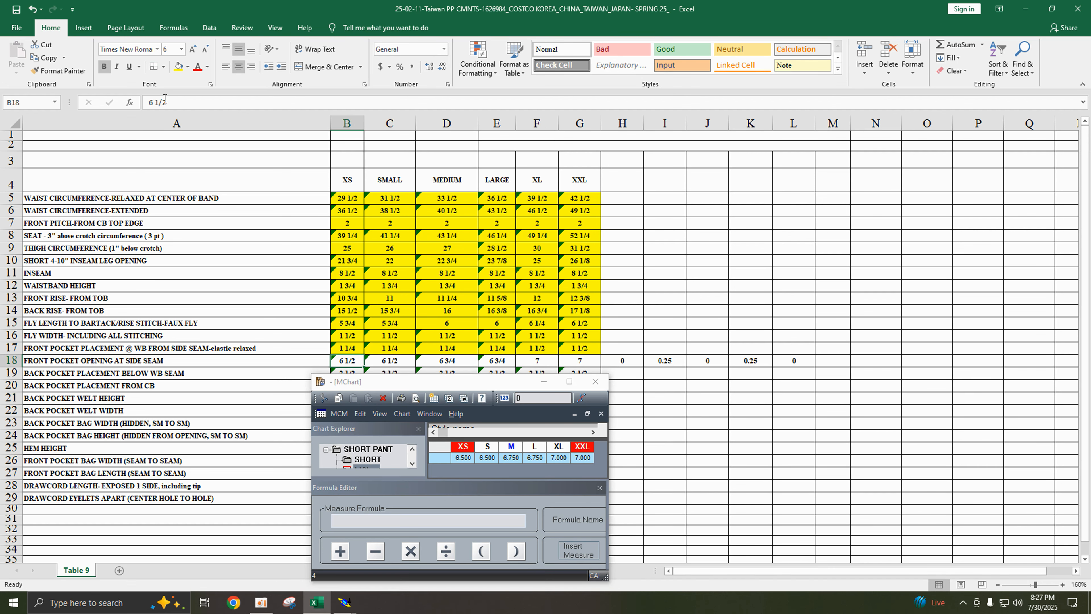
click(178, 69)
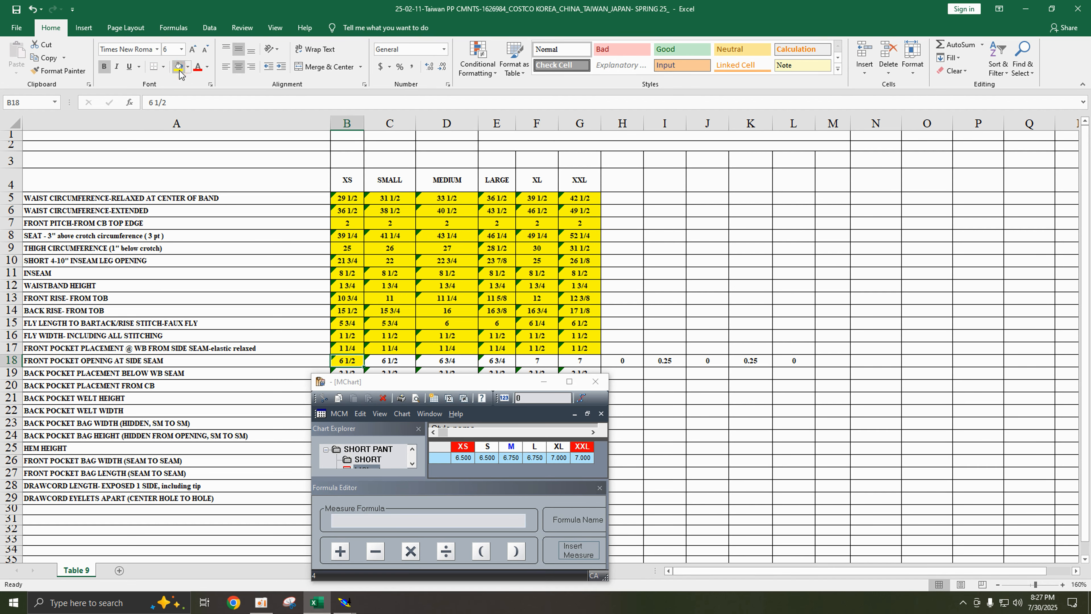
key(Right)
click(180, 71)
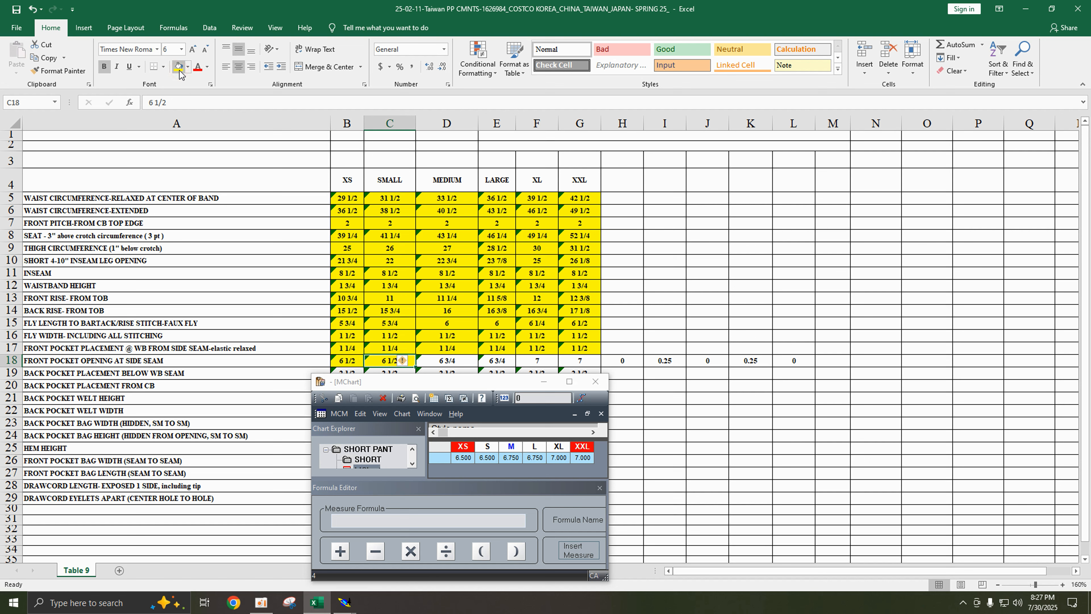
key(Right)
click(179, 71)
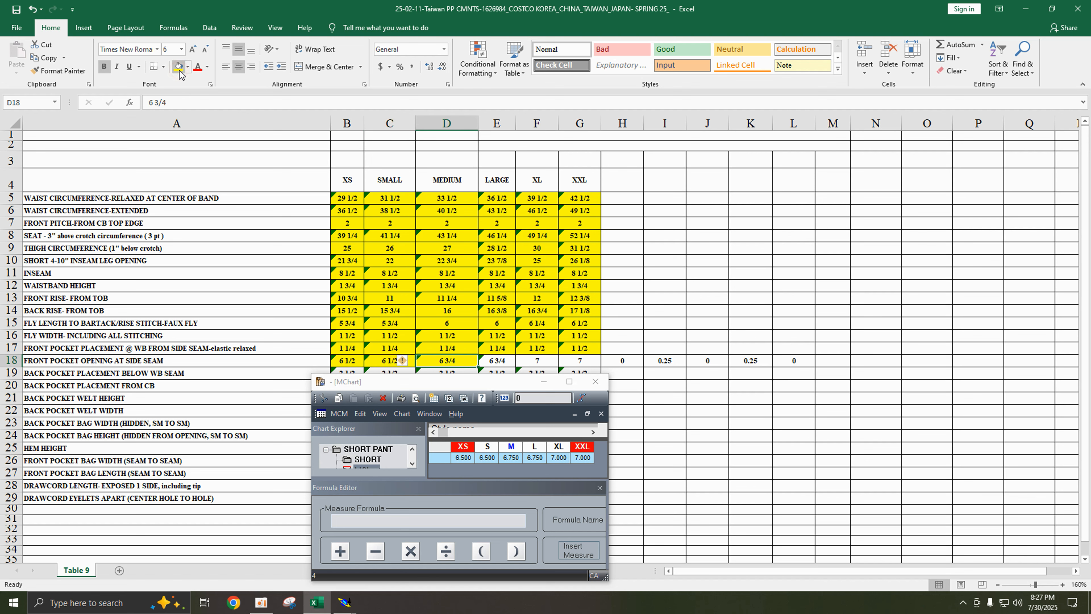
key(Right)
click(180, 71)
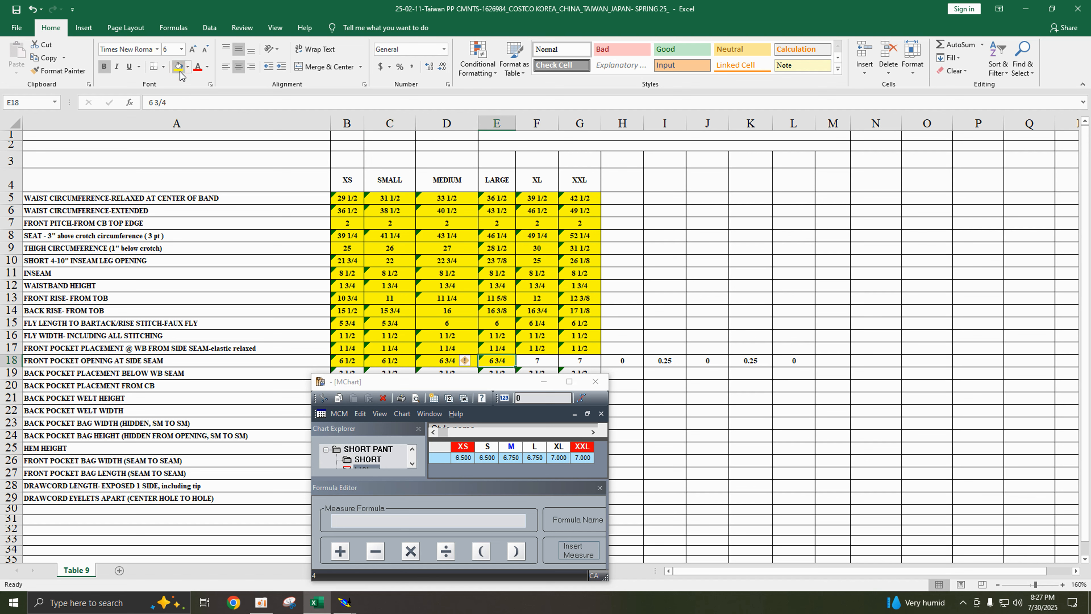
key(Right)
click(180, 71)
key(Right)
click(179, 71)
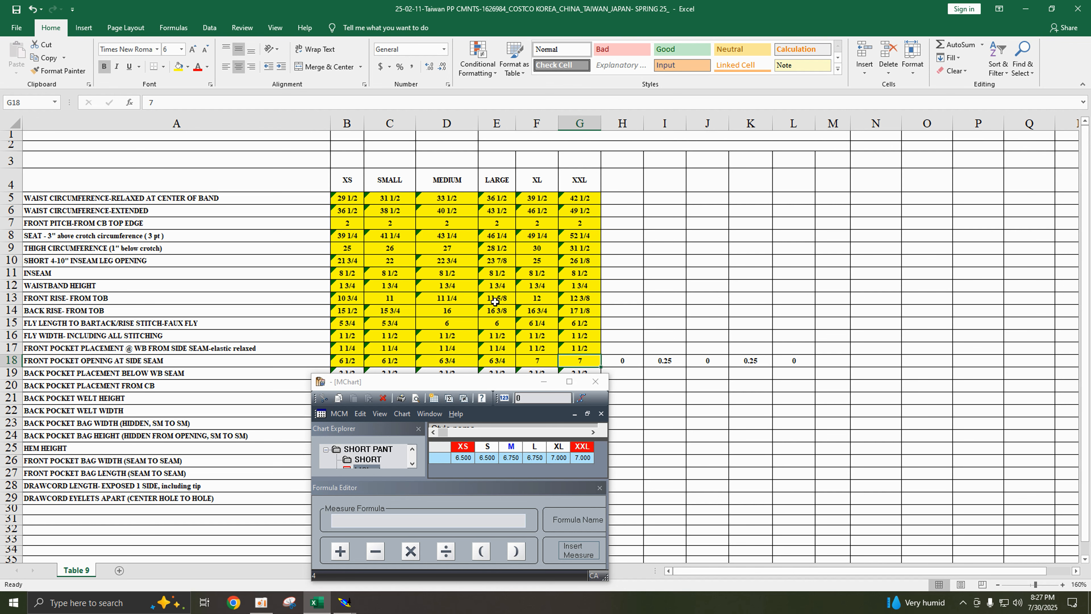
- Move the measurement chart clear of the size table and delete its front pocket opening measure
drag(496, 384, 874, 249)
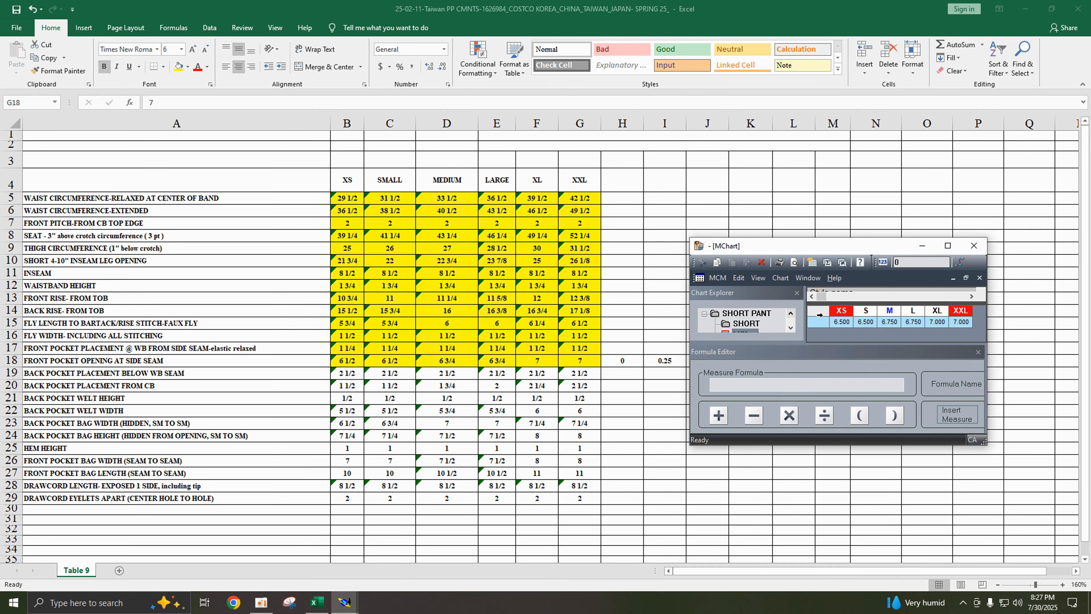
click(817, 321)
key(Delete)
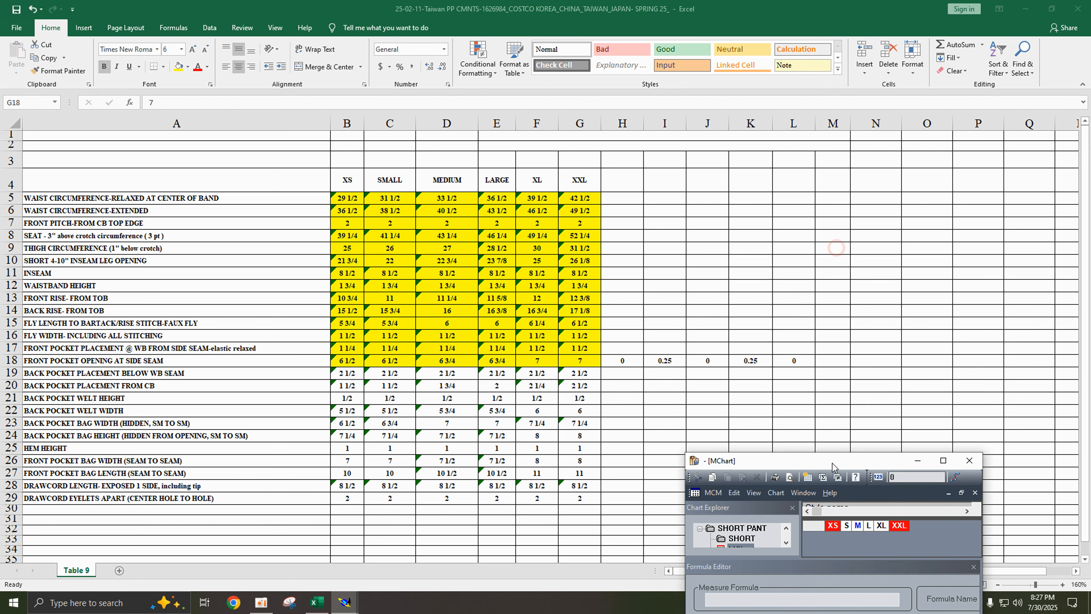
- Clear the size difference formulas in H18 through L18 beside the front pocket opening row
click(626, 359)
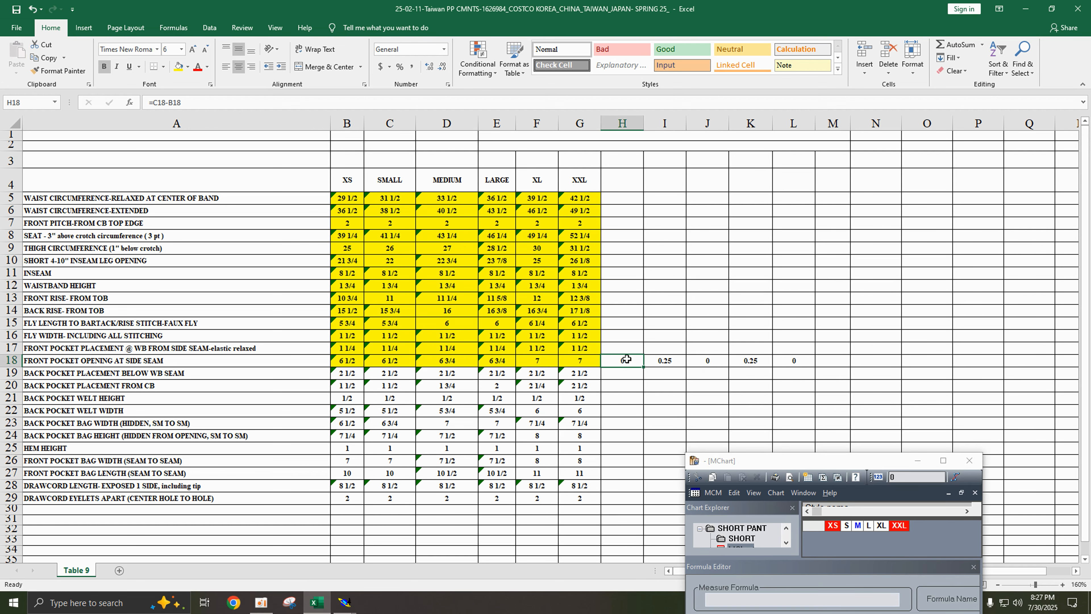
key(BackSpace)
click(676, 365)
key(BackSpace)
click(712, 363)
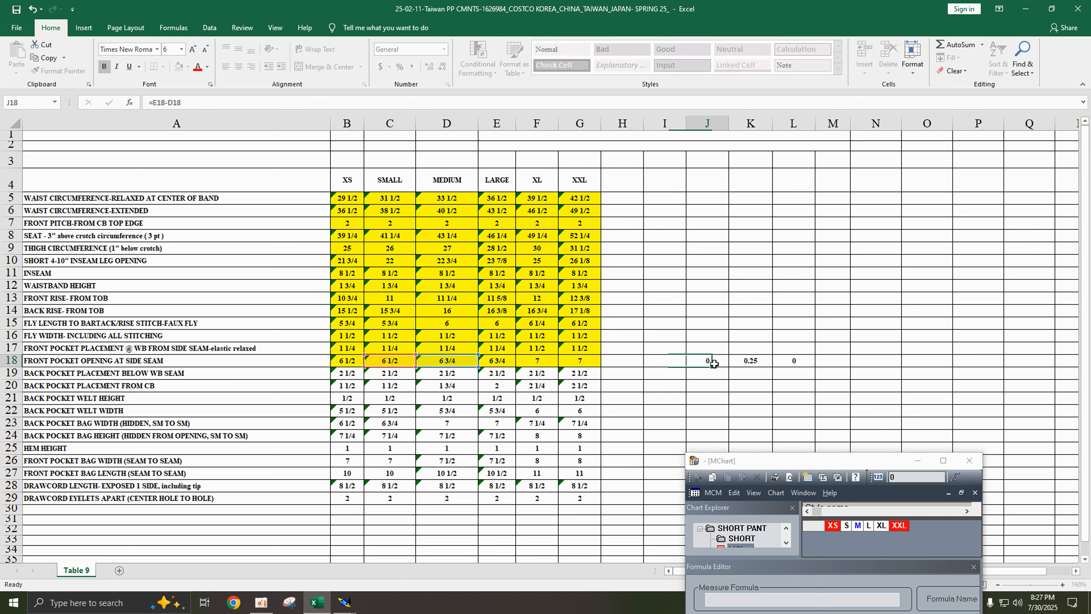
key(BackSpace)
click(748, 364)
key(BackSpace)
click(797, 364)
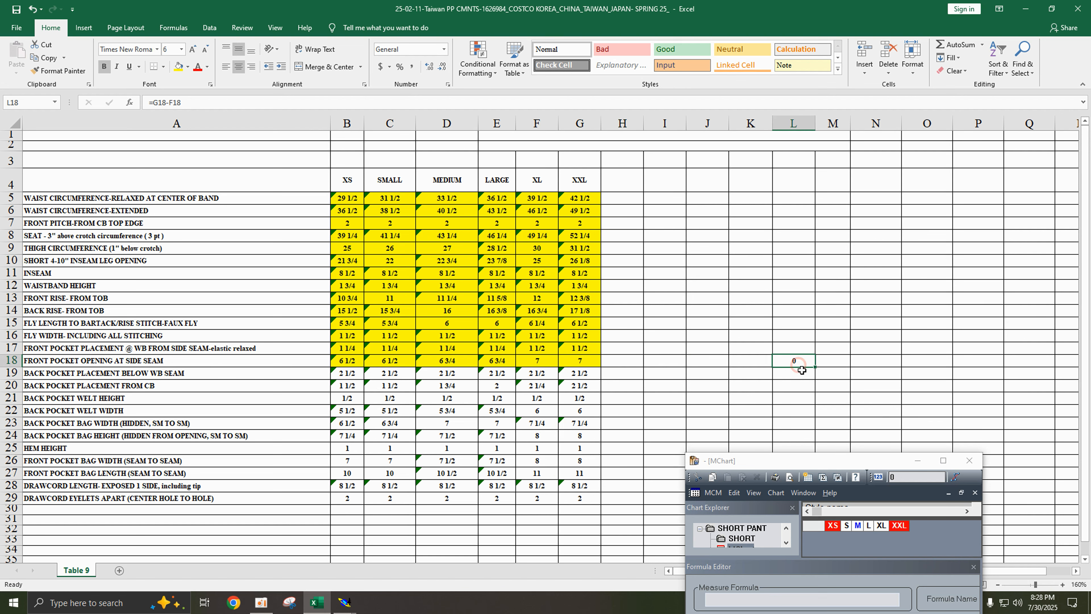
key(BackSpace)
click(923, 382)
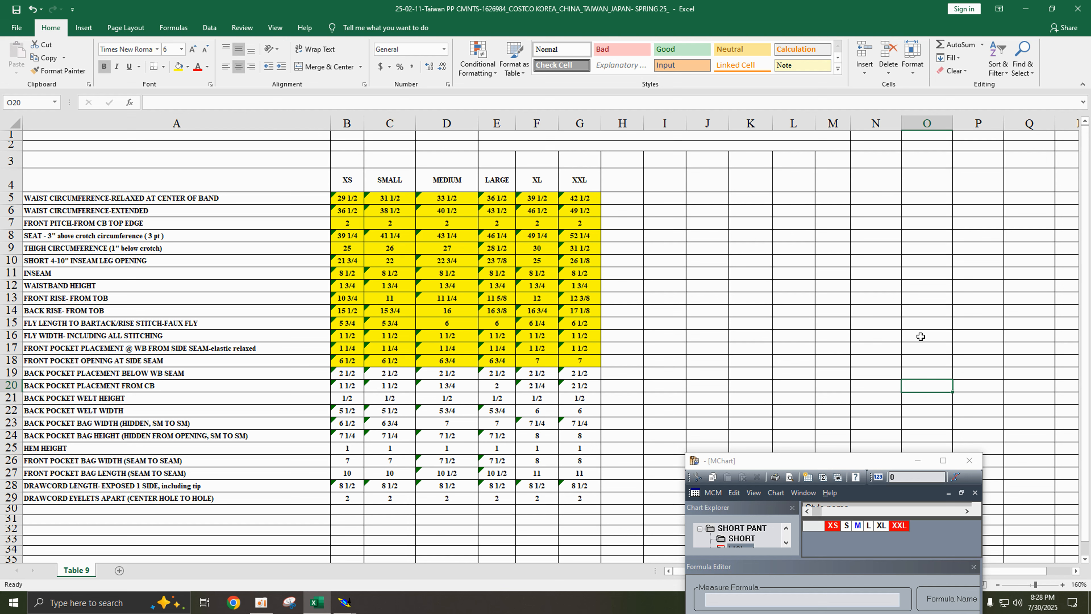
- Save the size specification workbook and switch back to the pocket piece in Modaris with the measurement chart minimized
click(17, 11)
click(1026, 13)
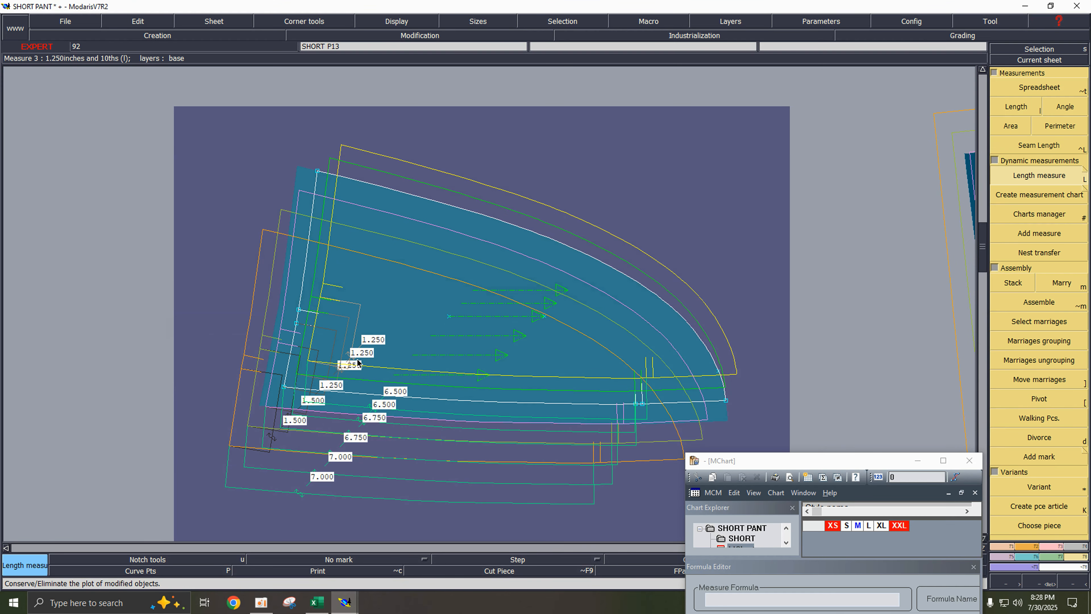
click(918, 460)
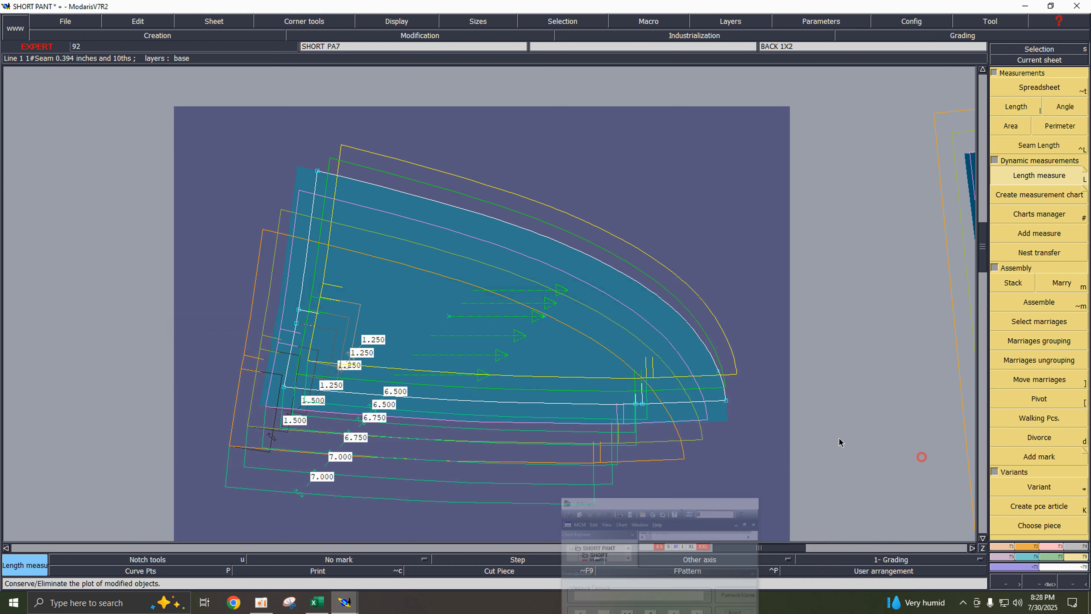
- Show only the base size of pocket piece SHORT P13 and delete its pocket placement and pocket opening length measures
key(F10)
key(Delete)
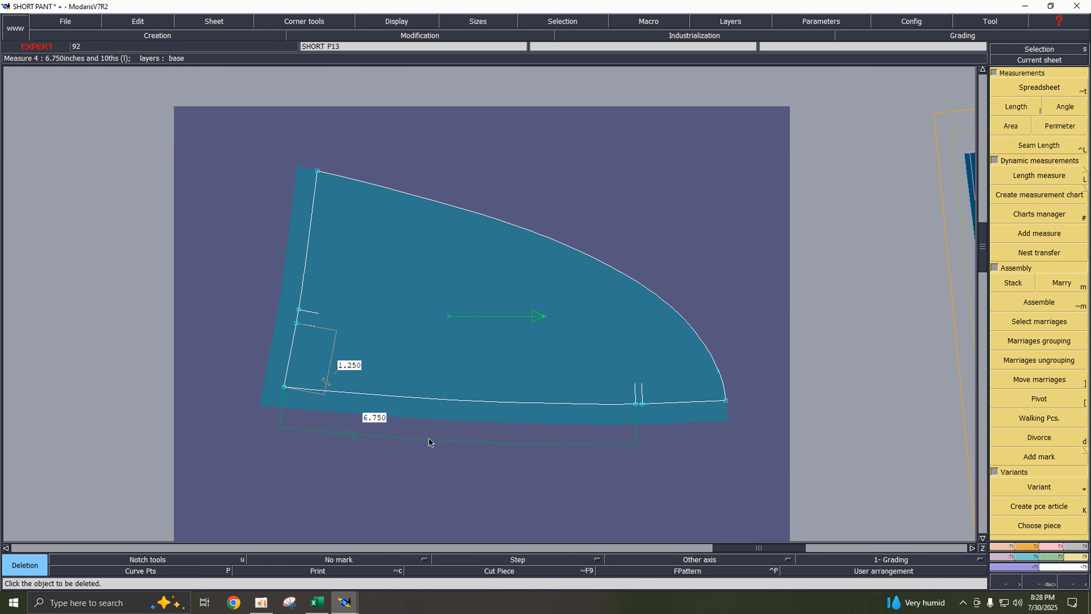
click(428, 441)
click(337, 361)
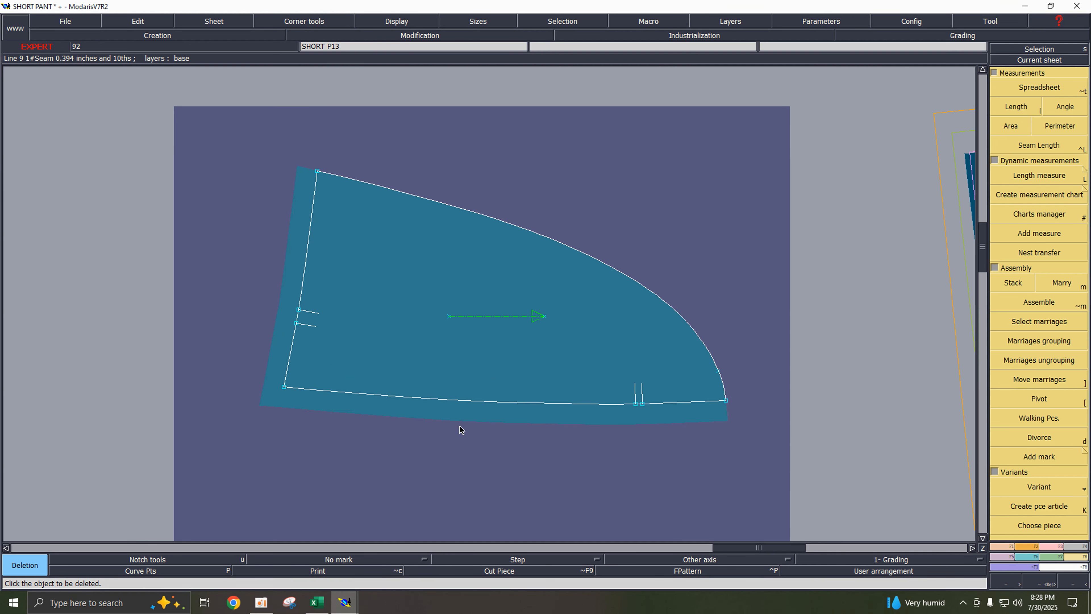
key(F10)
key(F10)
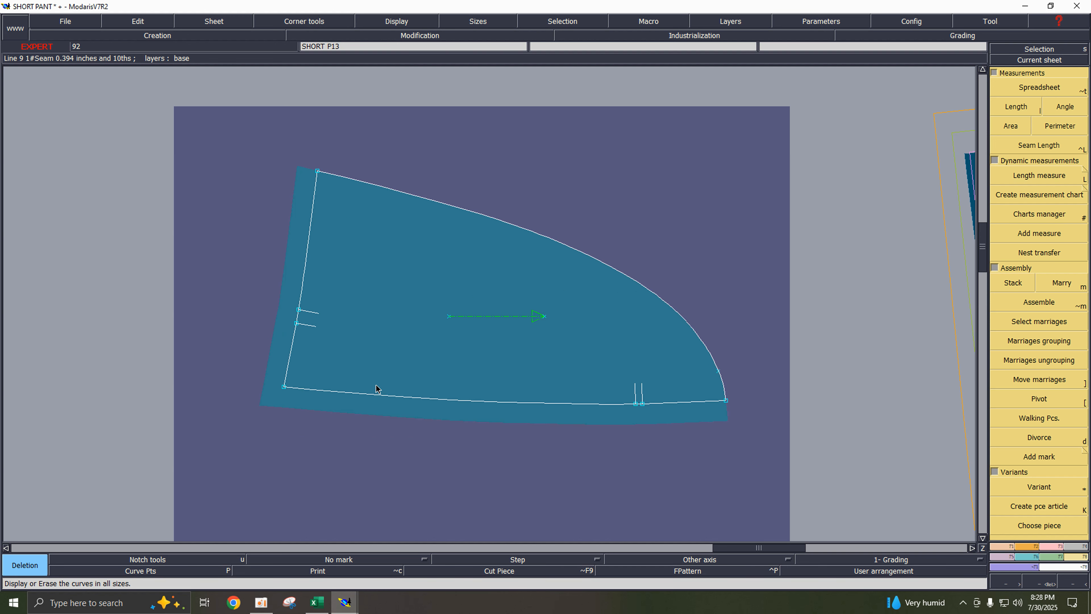
- Delete the extra notches on the pocket piece's waist edge and side seam, and display its nested sizes
click(420, 36)
click(1064, 283)
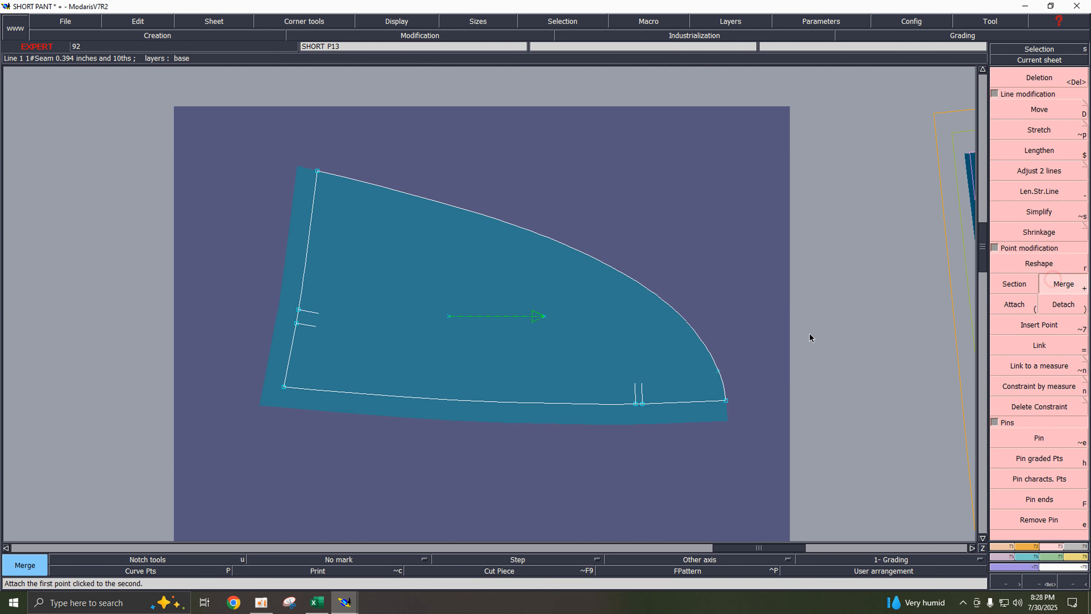
key(Delete)
click(311, 325)
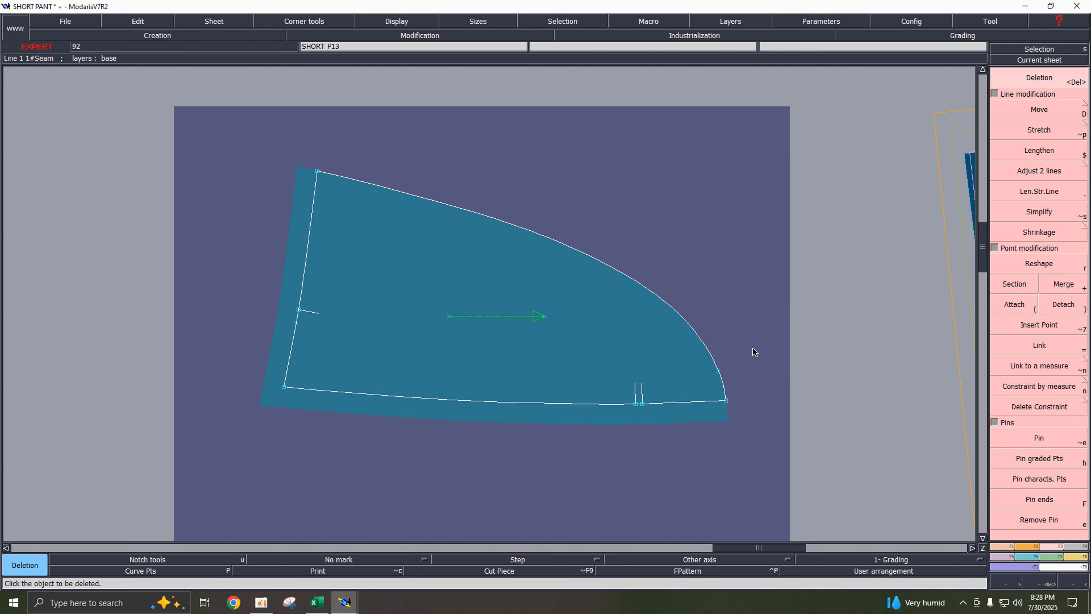
key(plus)
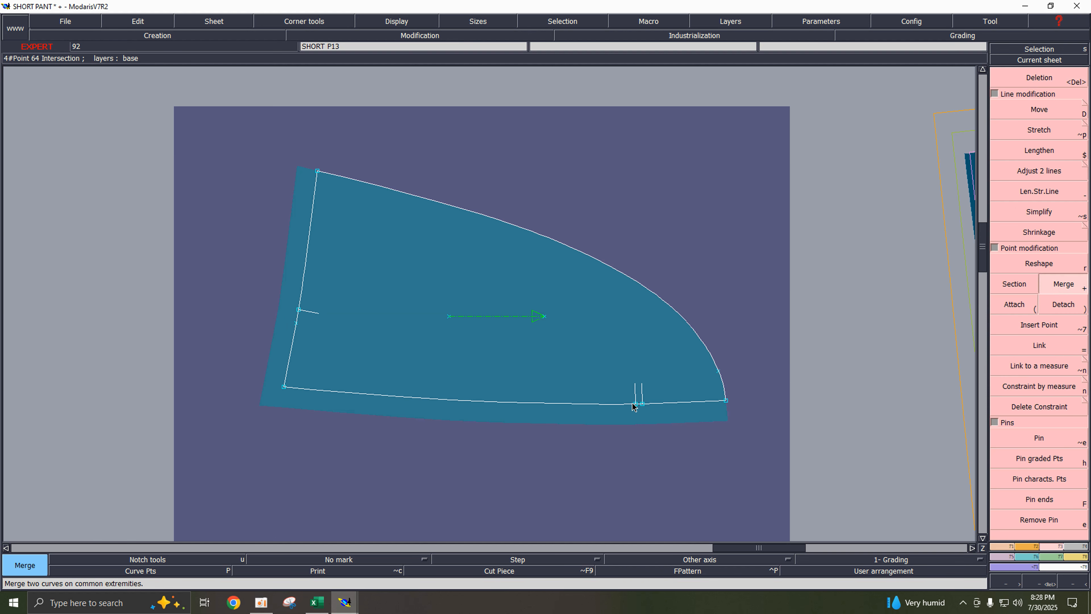
key(Delete)
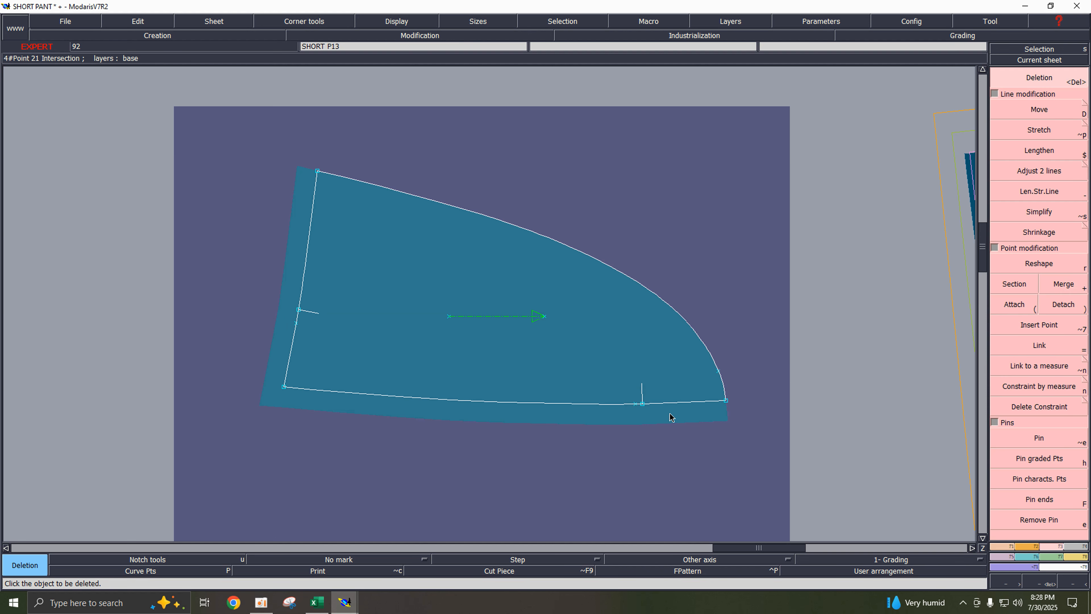
key(F9)
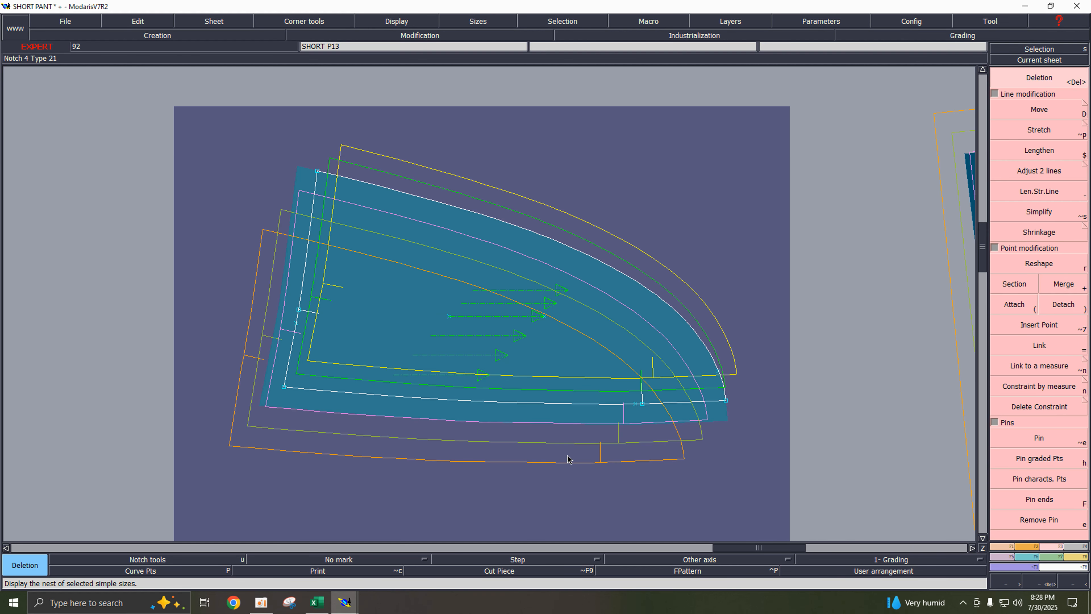
- Arrange the sheets, set the front pocket piece SHORT PA6 below the front piece and examine its nested and base size outlines
key(j)
key(m)
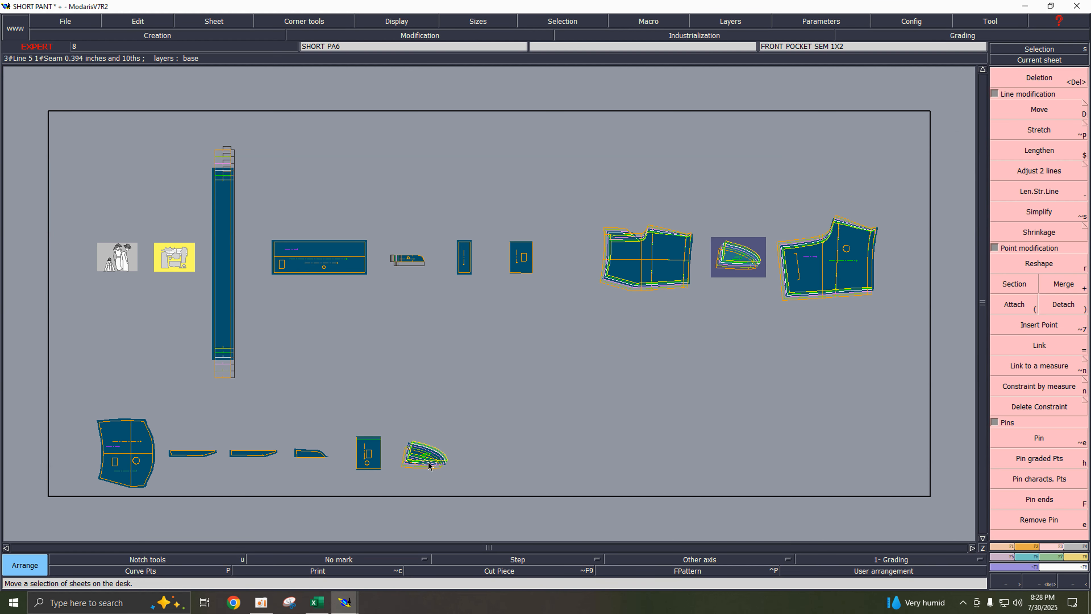
click(427, 458)
click(620, 330)
key(z)
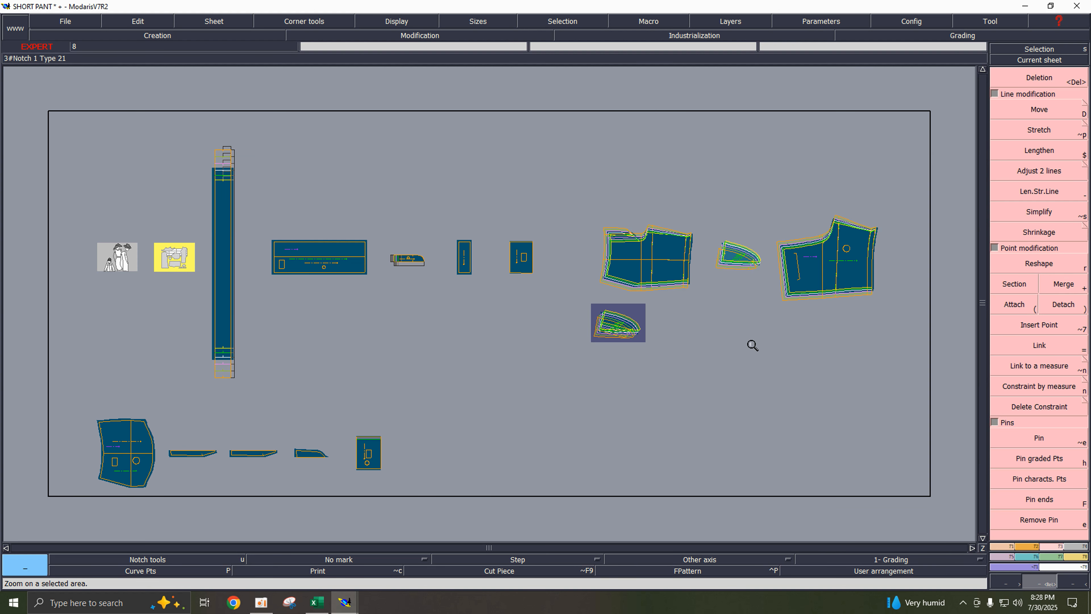
key(Escape)
click(597, 339)
key(F4)
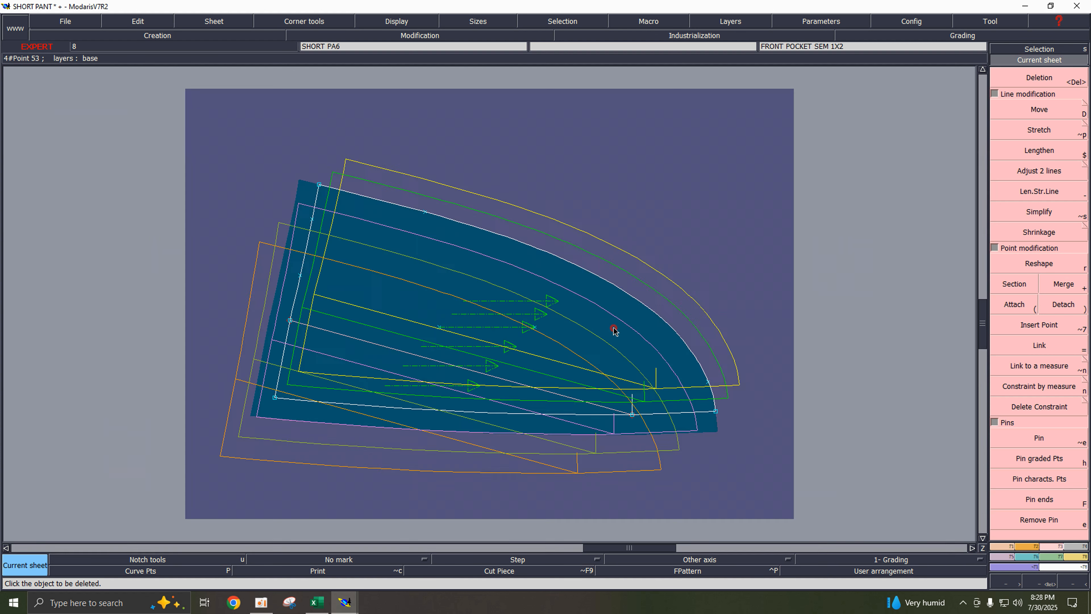
key(space)
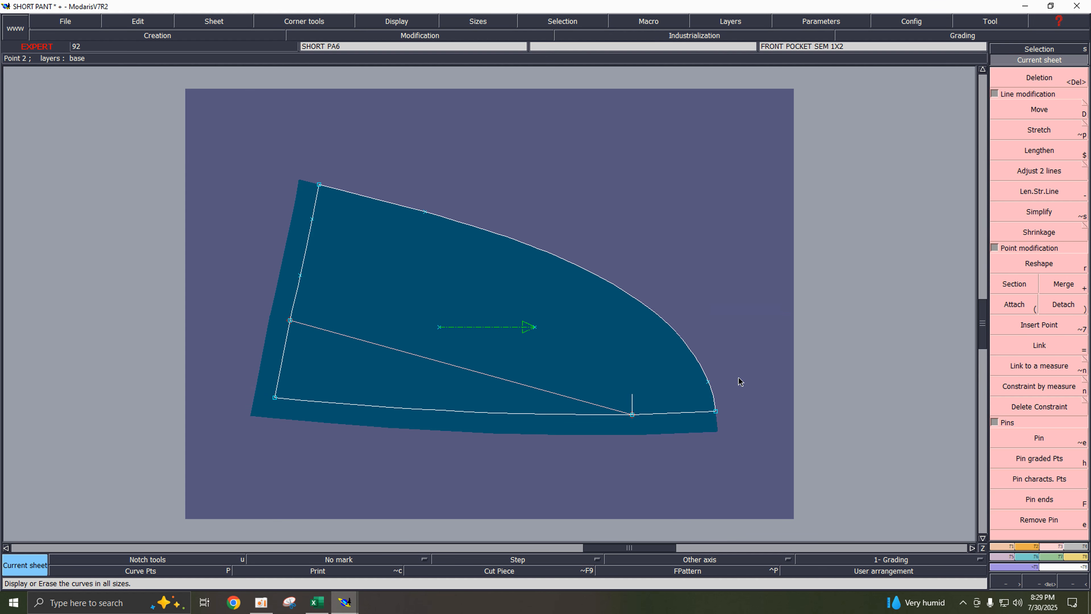
- Exchange data between the corrected pocket piece and SHORT PA6, and delete the leftover pocket sheet in the lower row
key(F1)
key(F5)
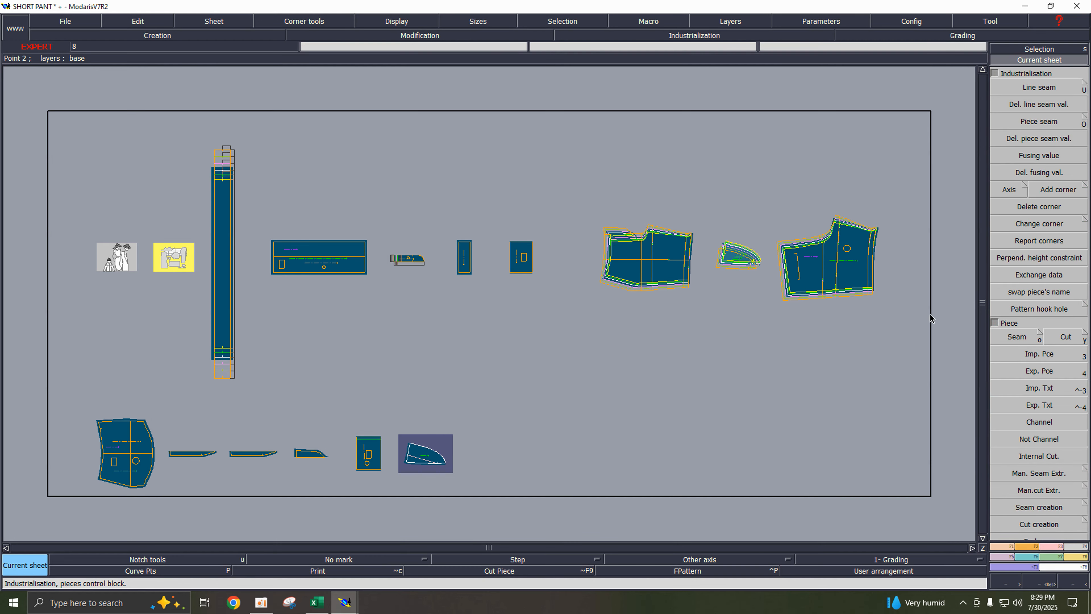
click(1044, 275)
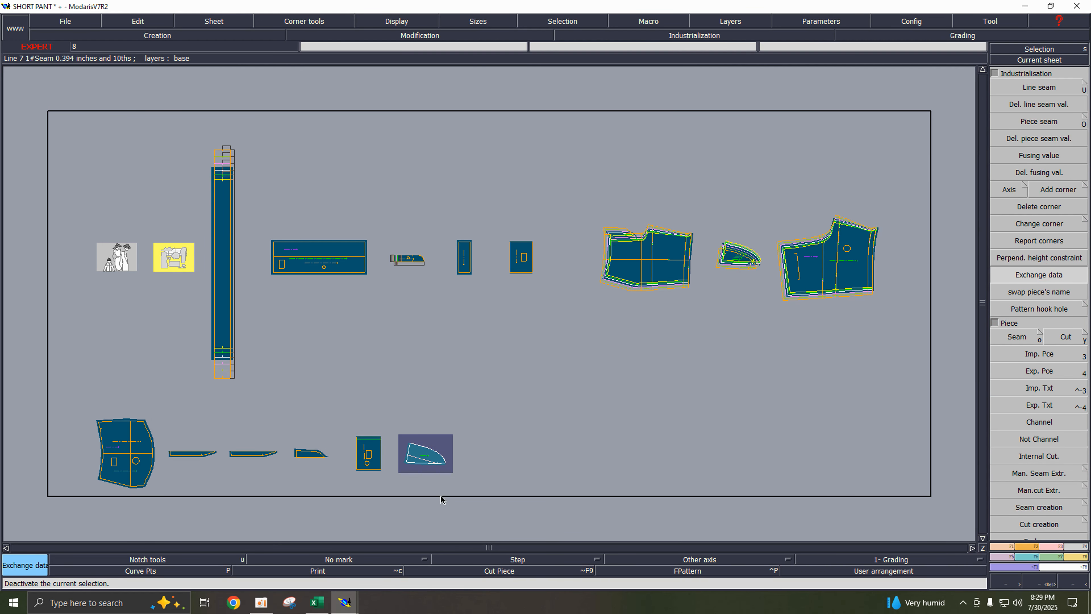
click(430, 468)
key(Delete)
click(422, 458)
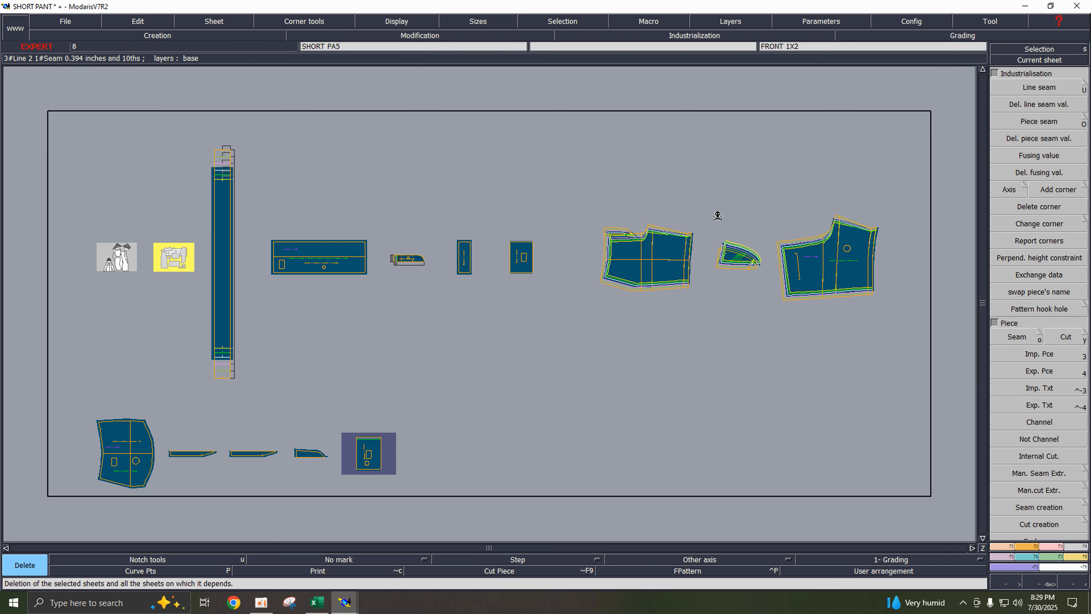
- Isolate the base size of front pocket piece SHORT PA6 and delete the extra notch on its side seam
click(1033, 50)
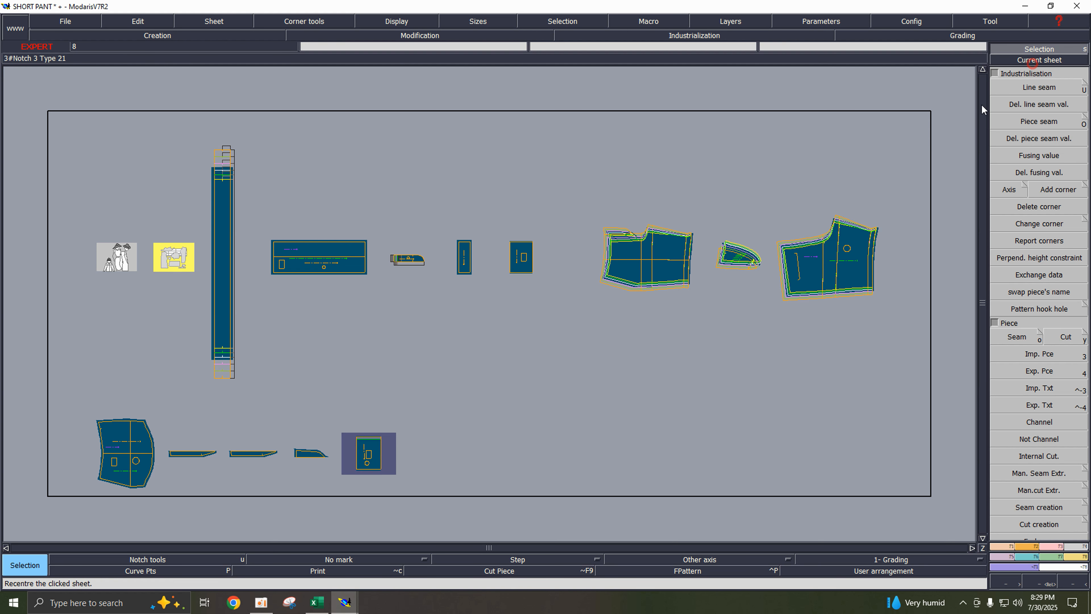
click(1032, 59)
drag(686, 315, 637, 315)
key(Return)
drag(558, 235, 726, 371)
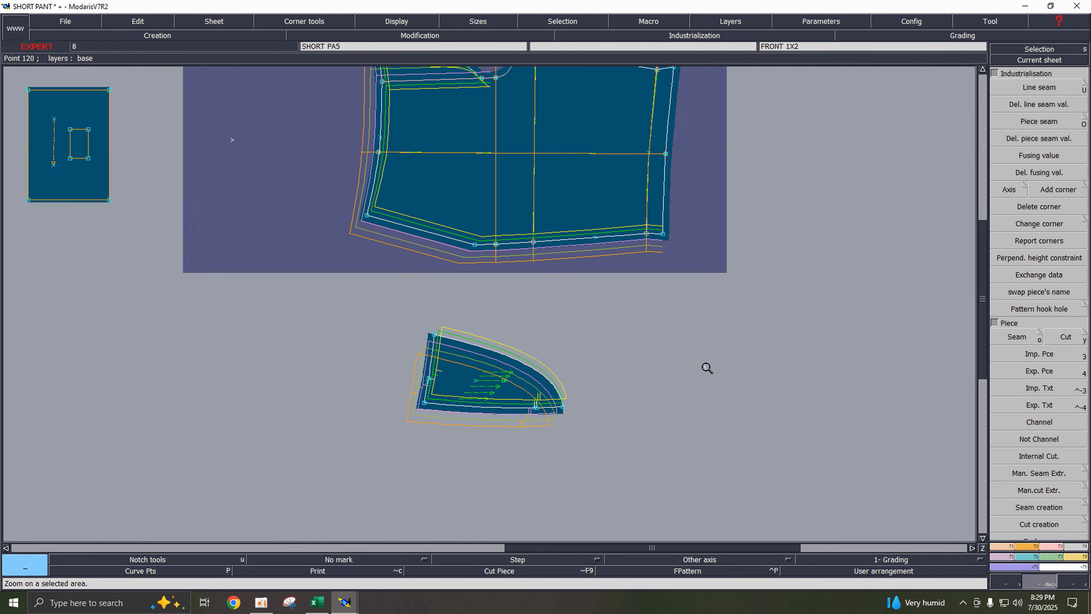
click(569, 353)
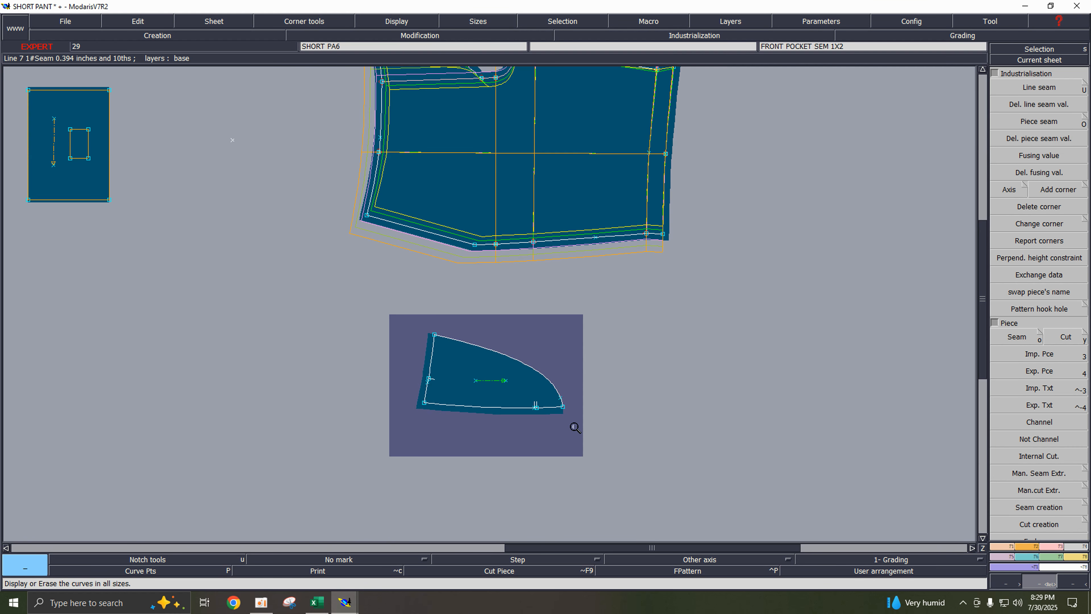
drag(368, 326, 637, 447)
key(Delete)
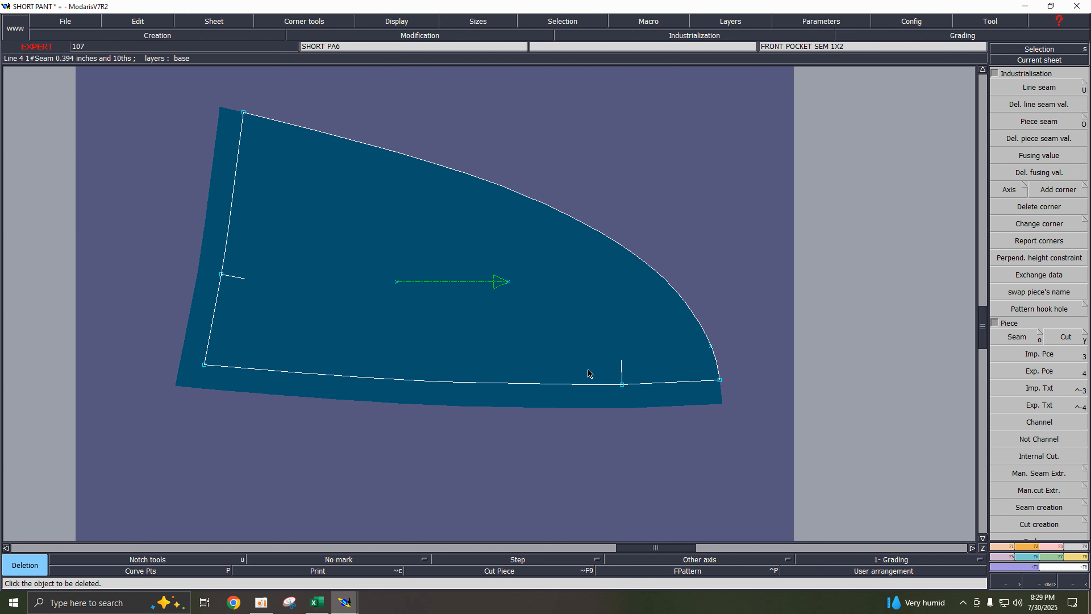
- Rearrange all sheets, place the front pocket piece just below the front piece and display its nested sizes
key(Home)
key(F9)
key(F12)
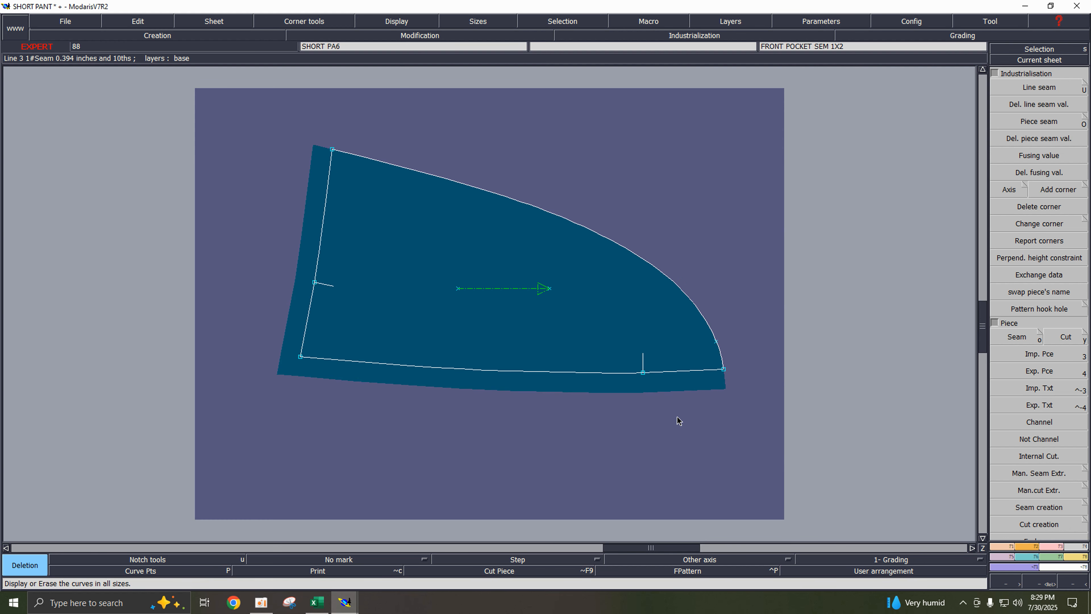
key(8)
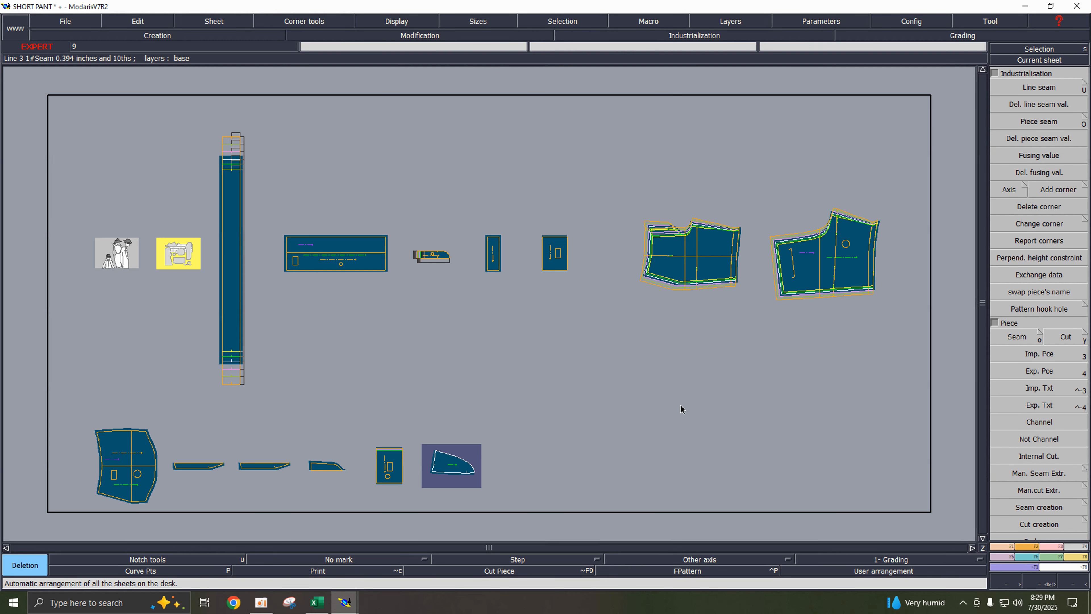
key(q)
click(451, 459)
click(658, 309)
key(Return)
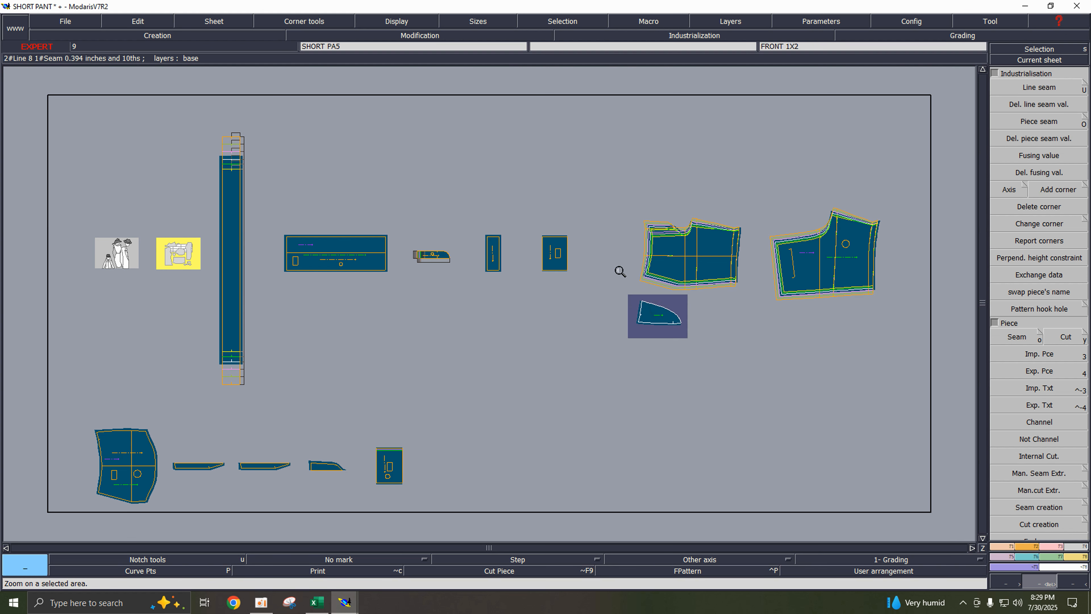
click(601, 219)
click(740, 342)
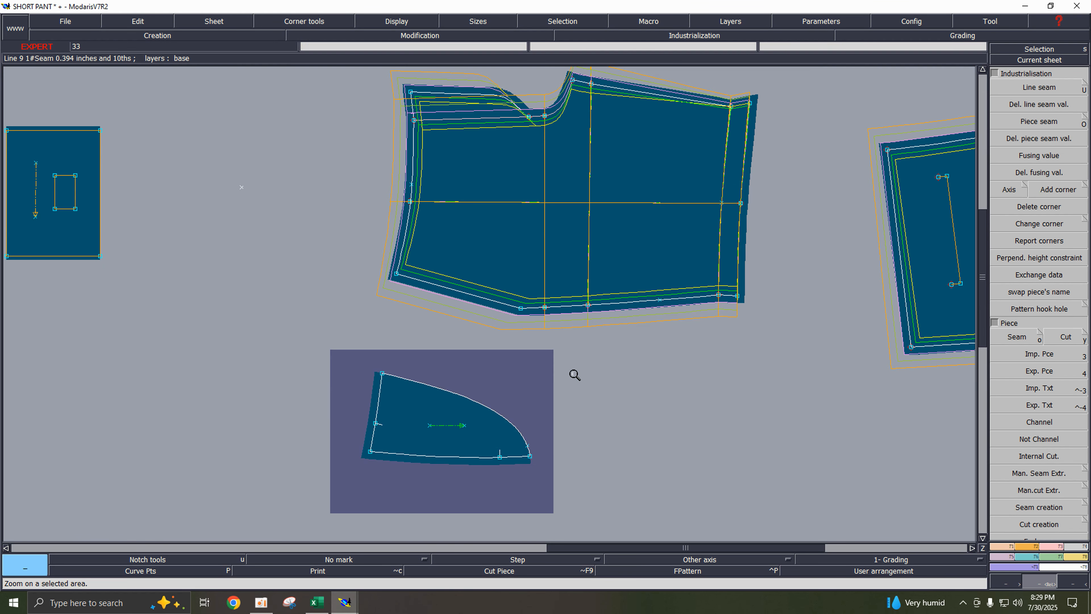
key(F9)
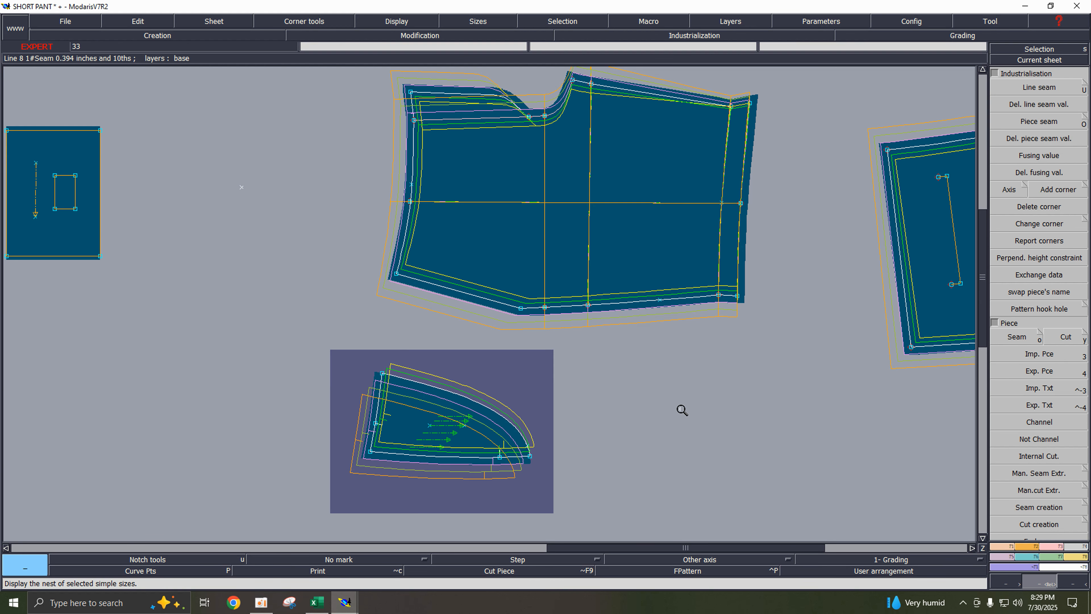
- Report the Y grading of the front's side-seam waist corner and the pocket's waist notch to the pocket's inner waist corner
click(962, 36)
click(1064, 258)
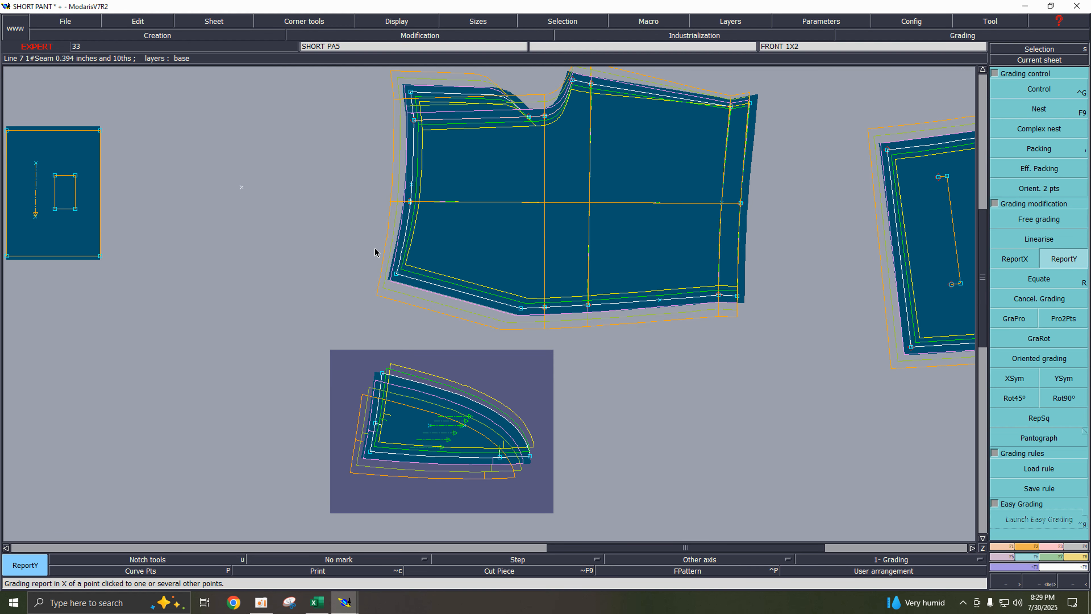
click(396, 273)
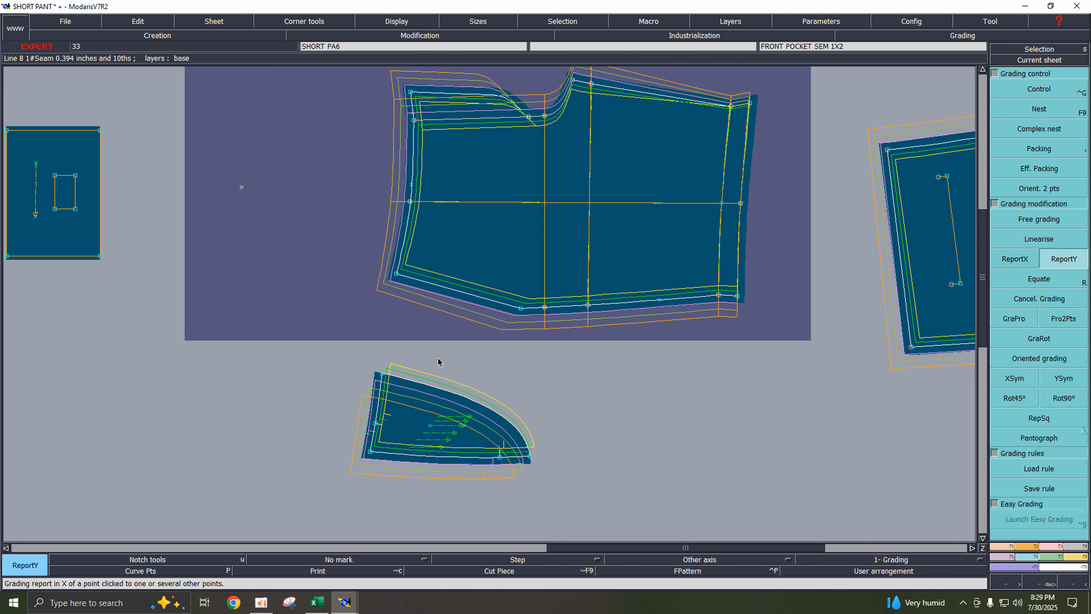
click(382, 372)
click(1063, 258)
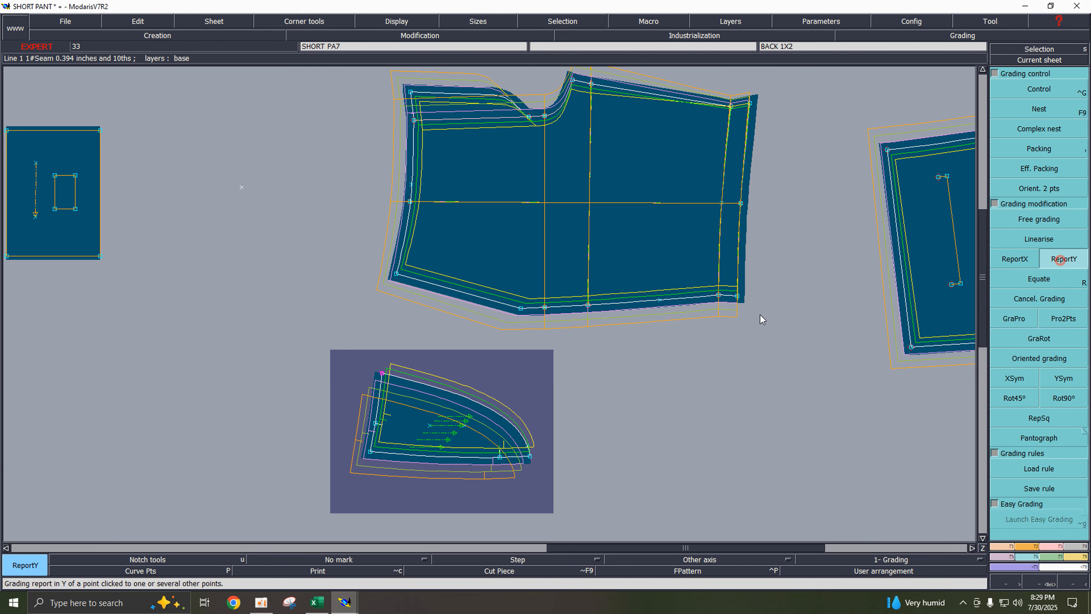
click(376, 423)
click(382, 373)
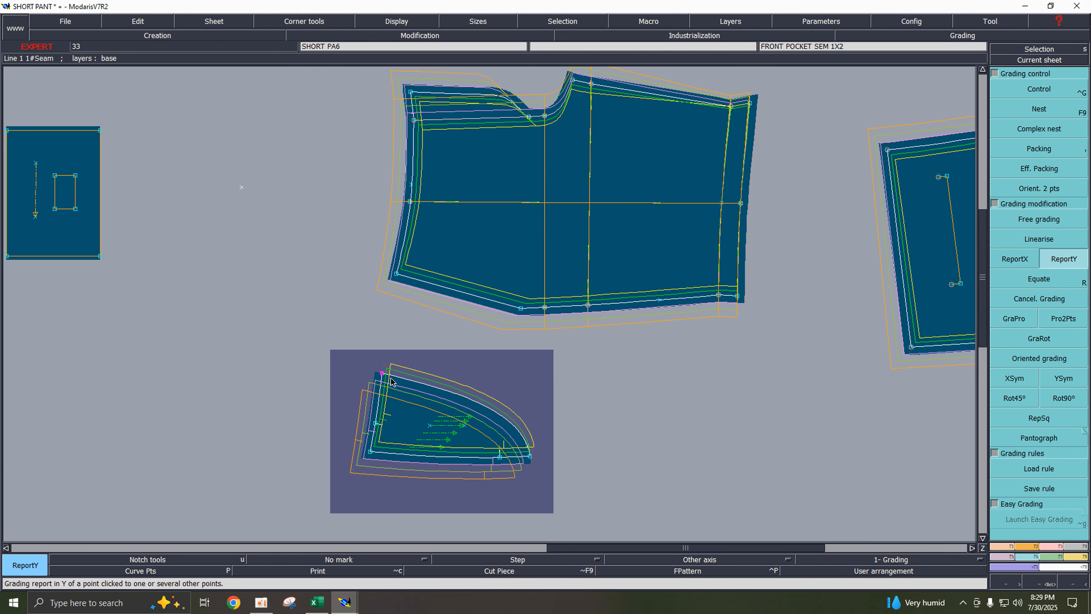
- Assemble the base-size front pocket piece onto the front, matching its waist and side-seam notches to the front's two pocket-opening ends
click(1015, 258)
click(499, 458)
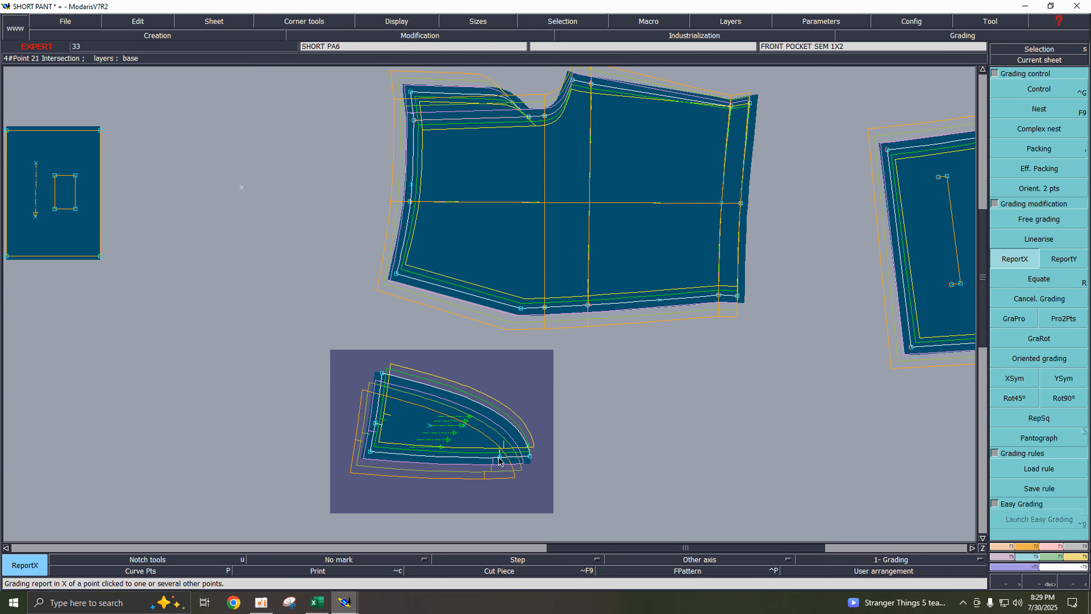
key(space)
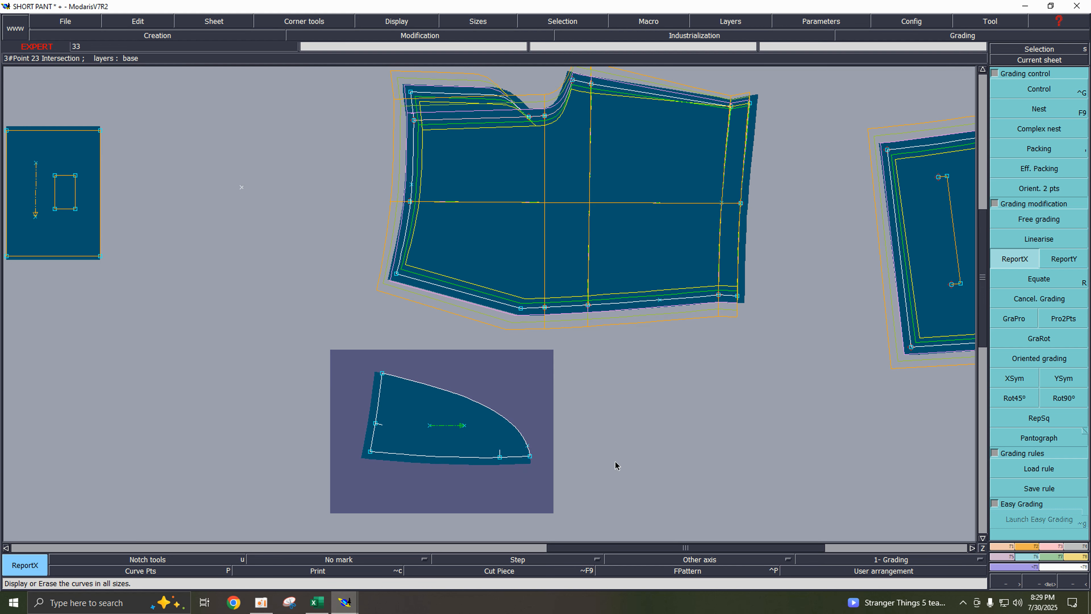
key(F8)
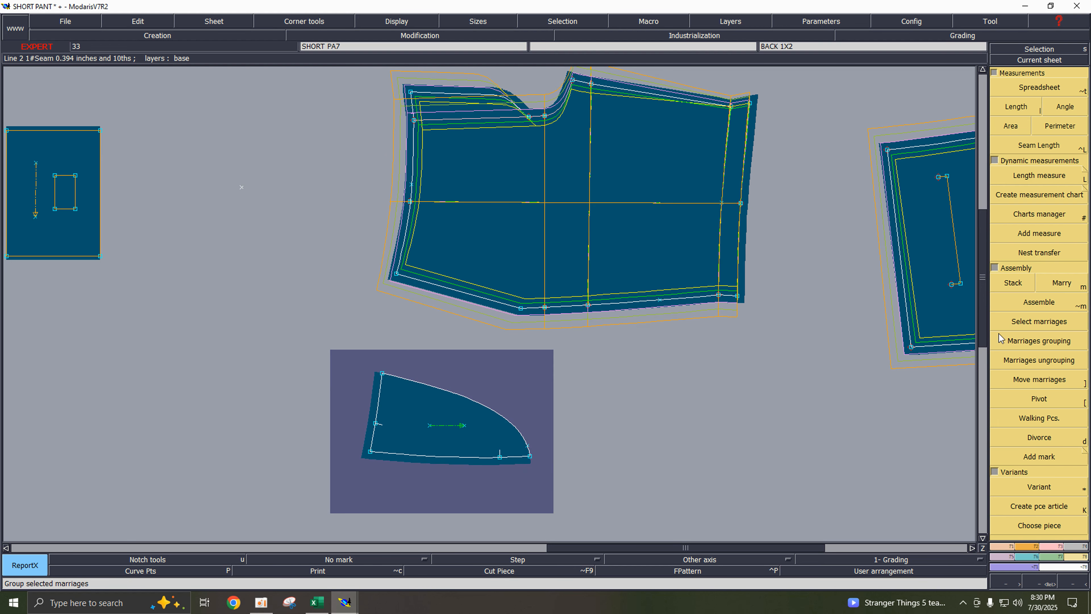
click(1030, 306)
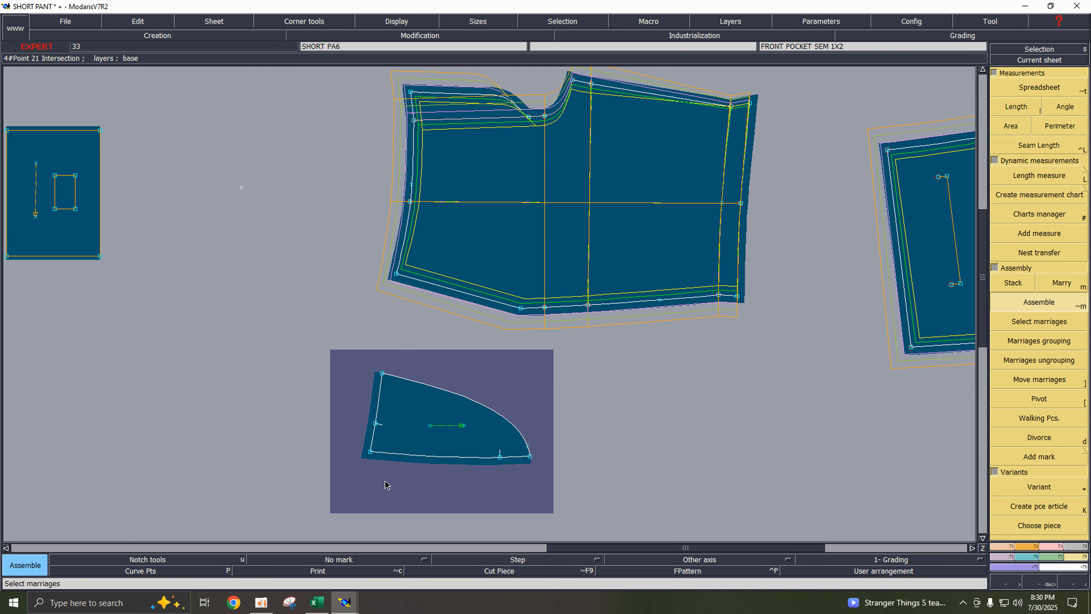
click(376, 425)
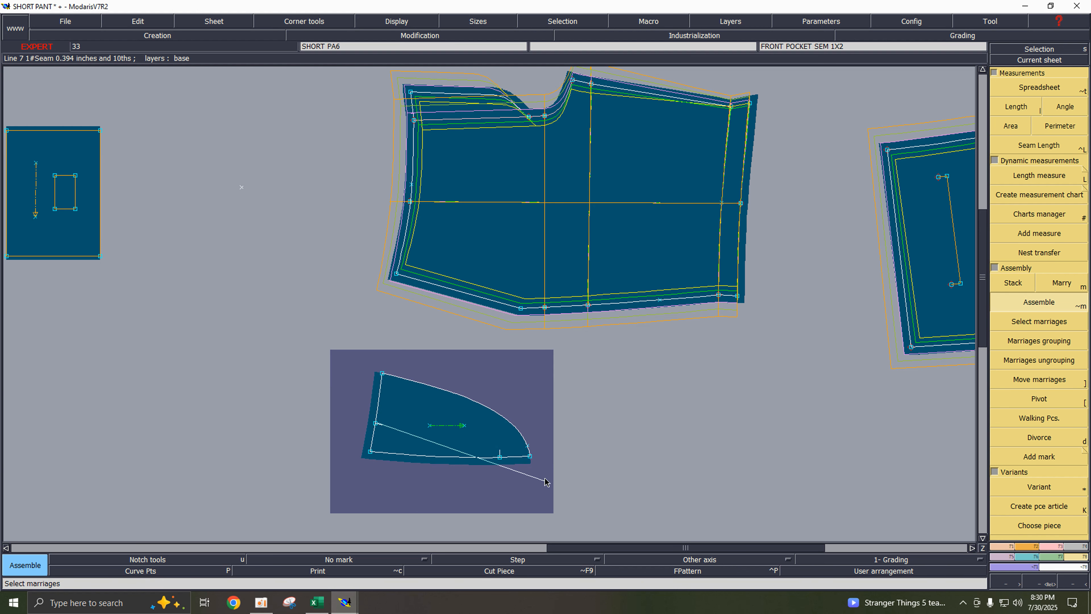
click(499, 456)
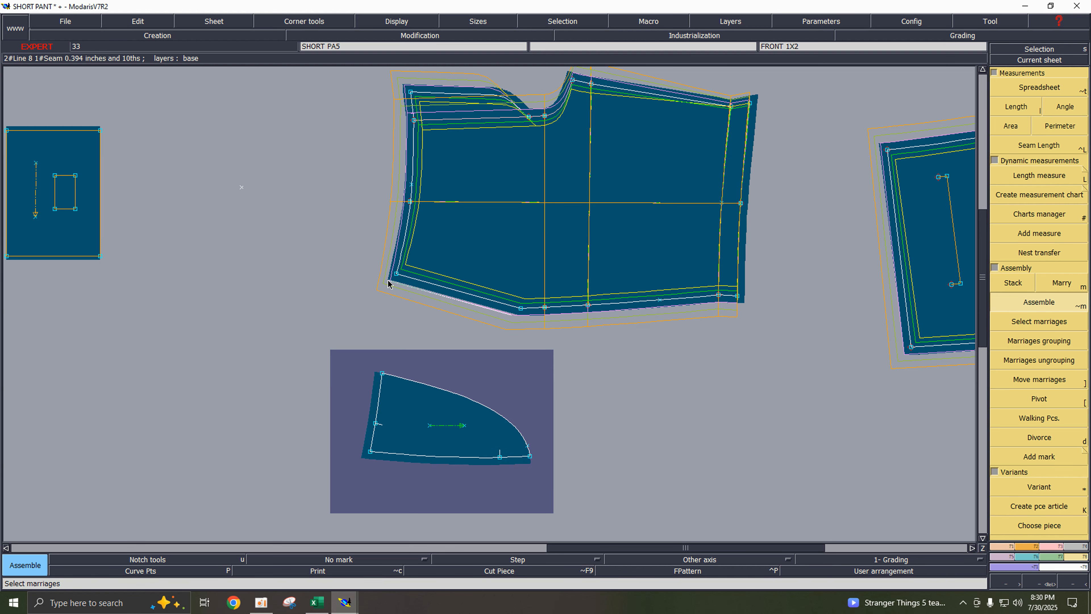
click(396, 275)
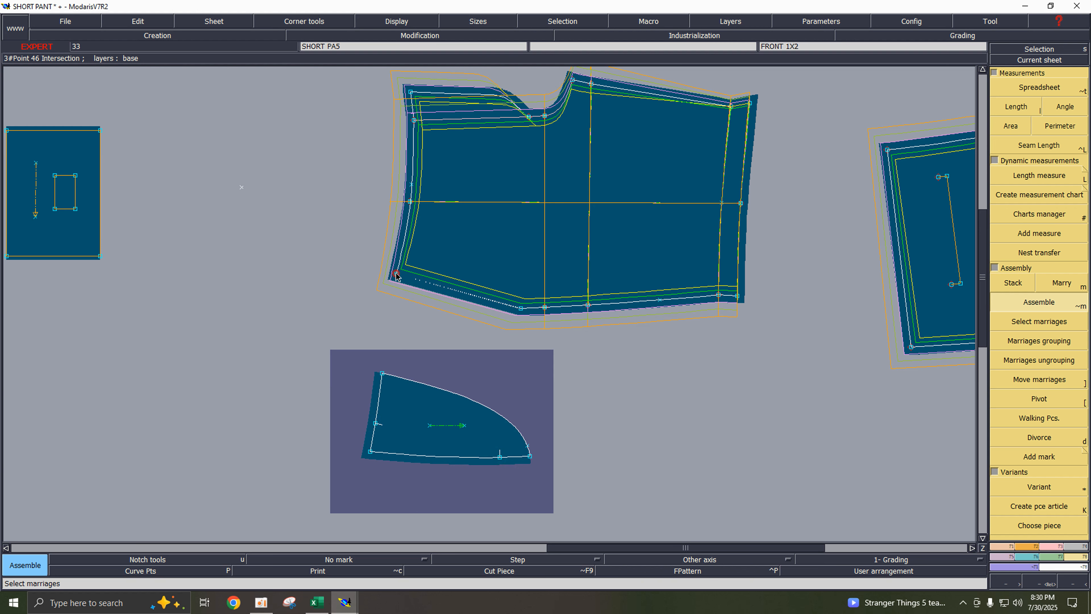
click(521, 310)
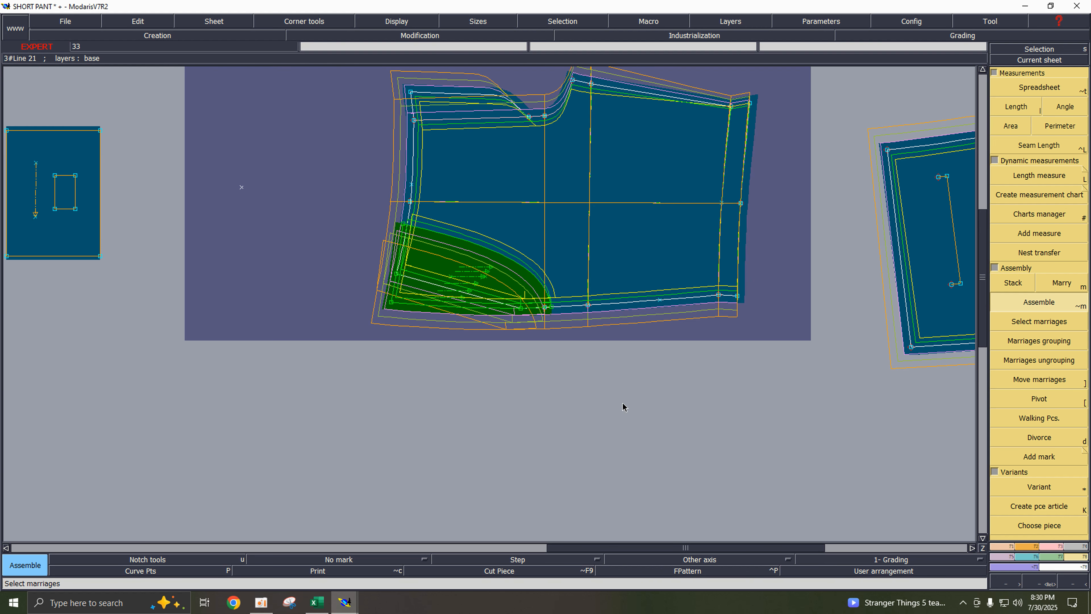
- Examine how the assembled pocket fits the front's waistline and side seam, in the nested sizes and in the base size
key(F10)
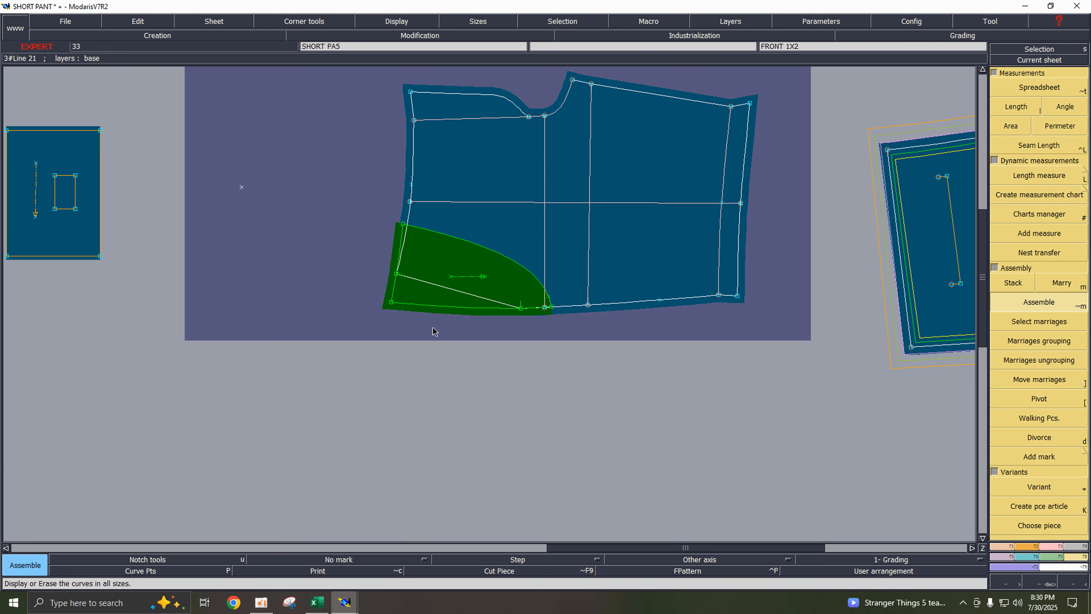
key(F10)
key(F10)
key(Return)
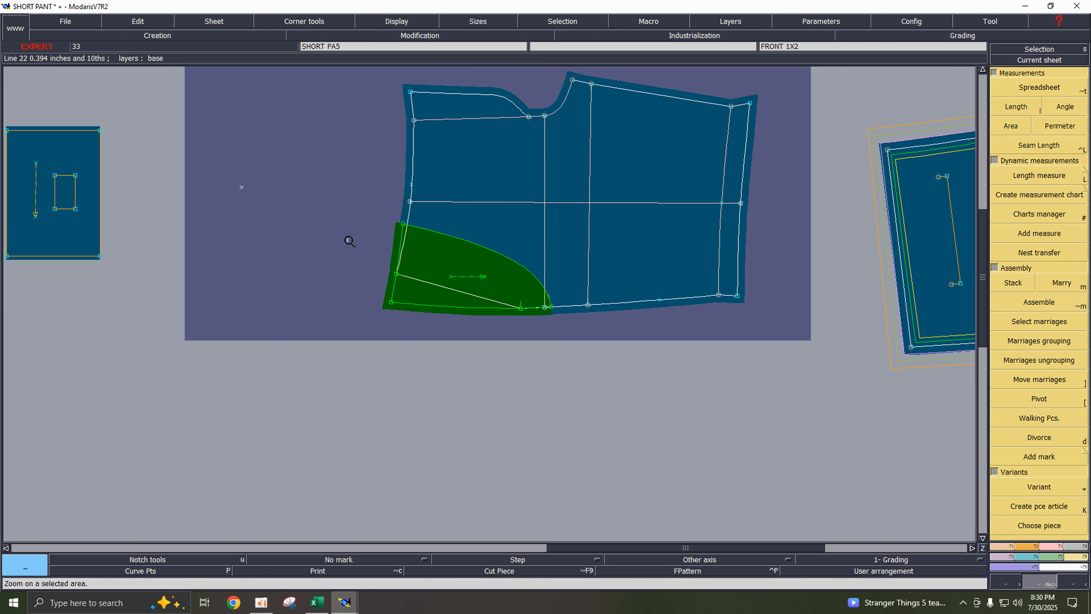
drag(331, 183, 610, 350)
key(F10)
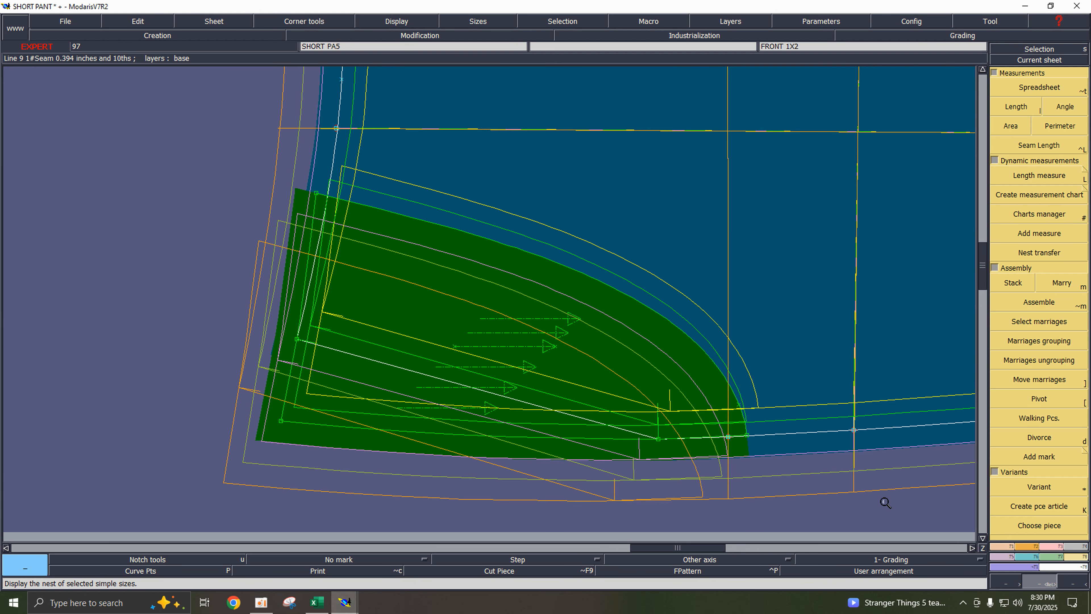
key(F10)
key(F10)
key(F10)
key(Home)
key(Return)
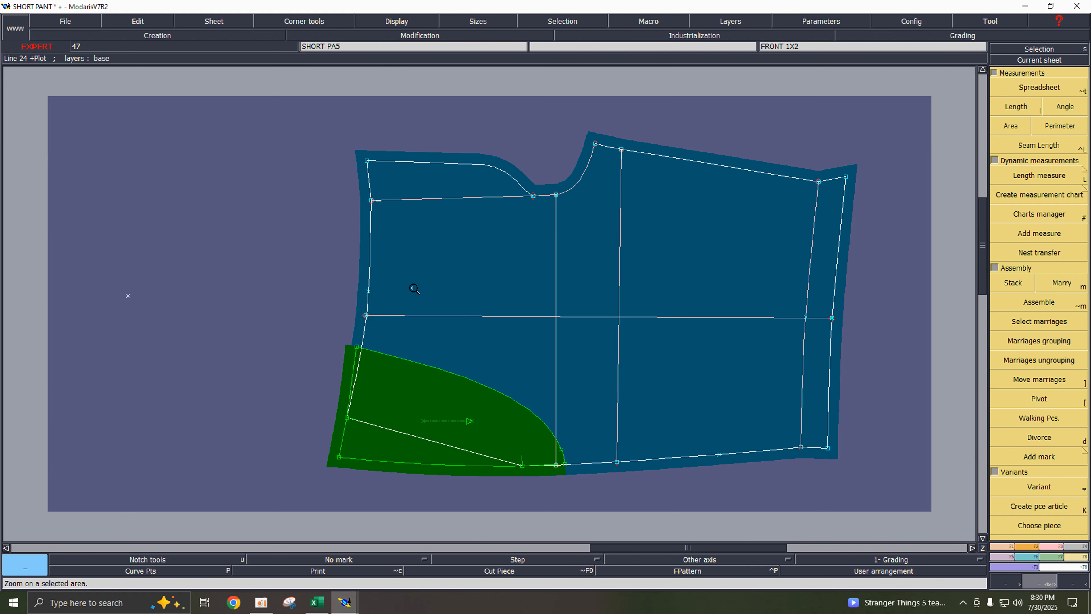
click(652, 502)
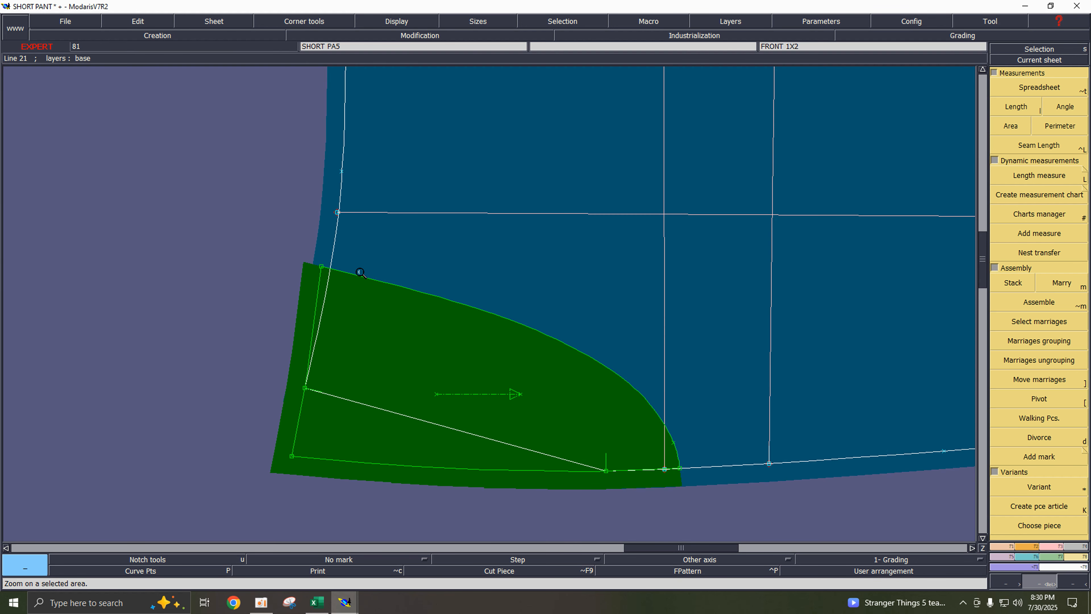
- Pin the characteristic points of the front and the assembled pocket piece
key(Delete)
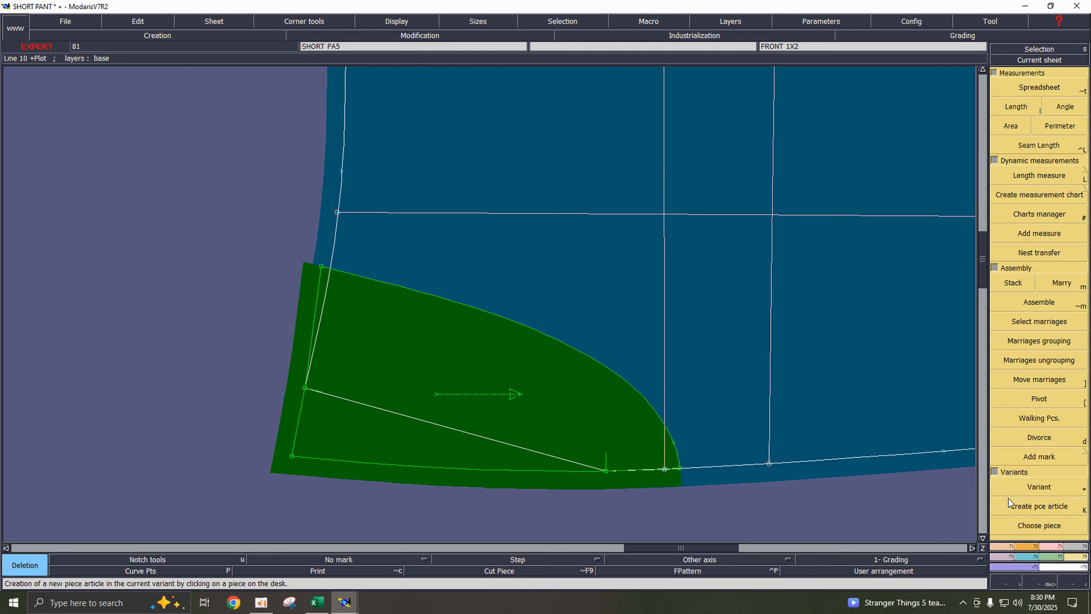
key(F3)
click(1034, 440)
click(1042, 479)
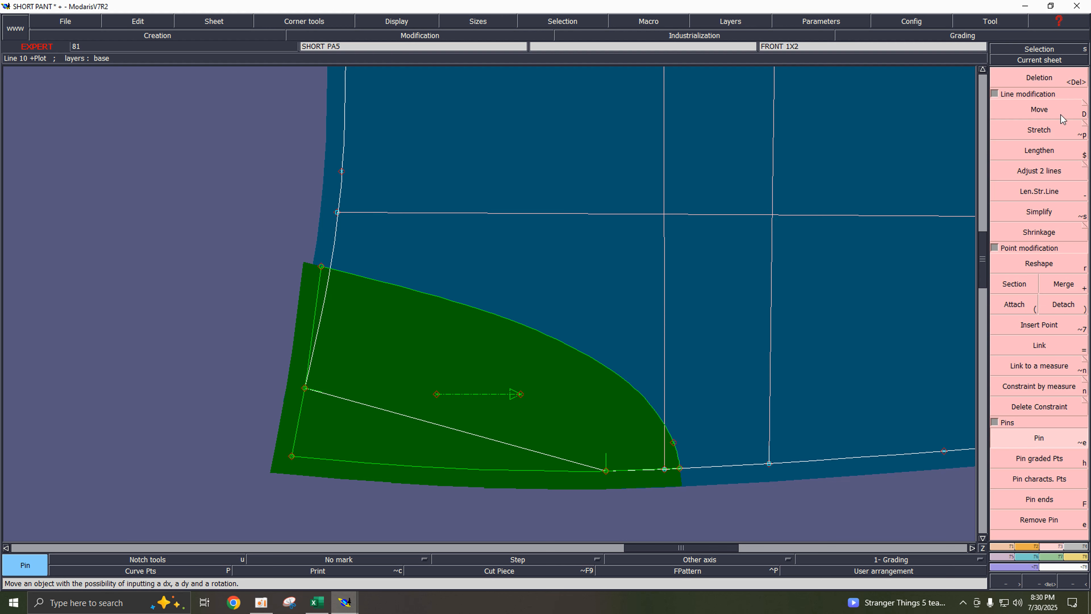
- Try to move the front's waistline characteristic point outward to bring the waist onto the pocket's corner, and undo the shift
click(1044, 110)
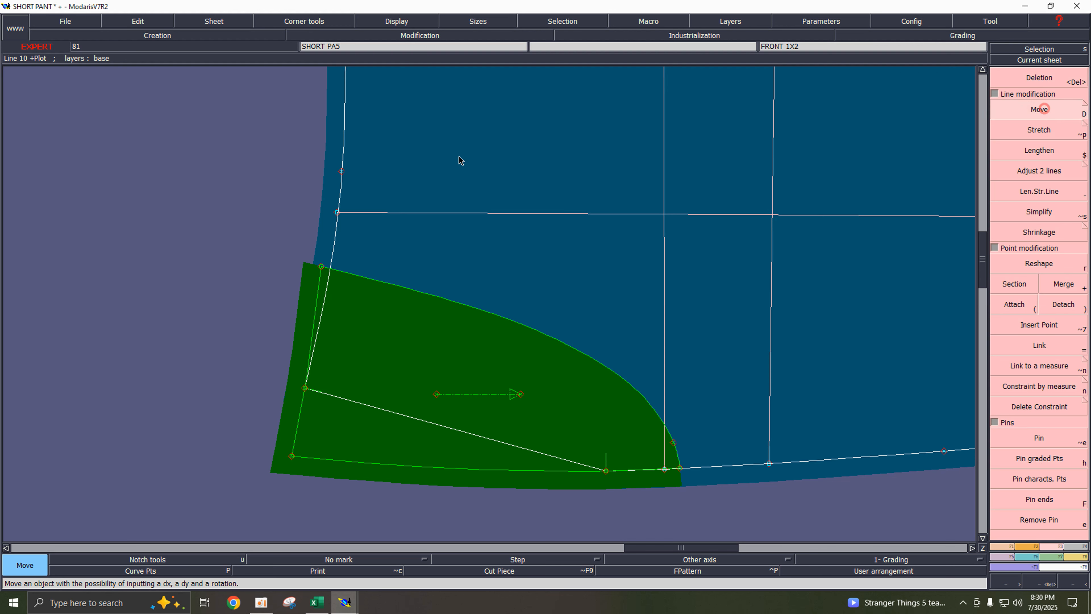
click(342, 171)
click(327, 170)
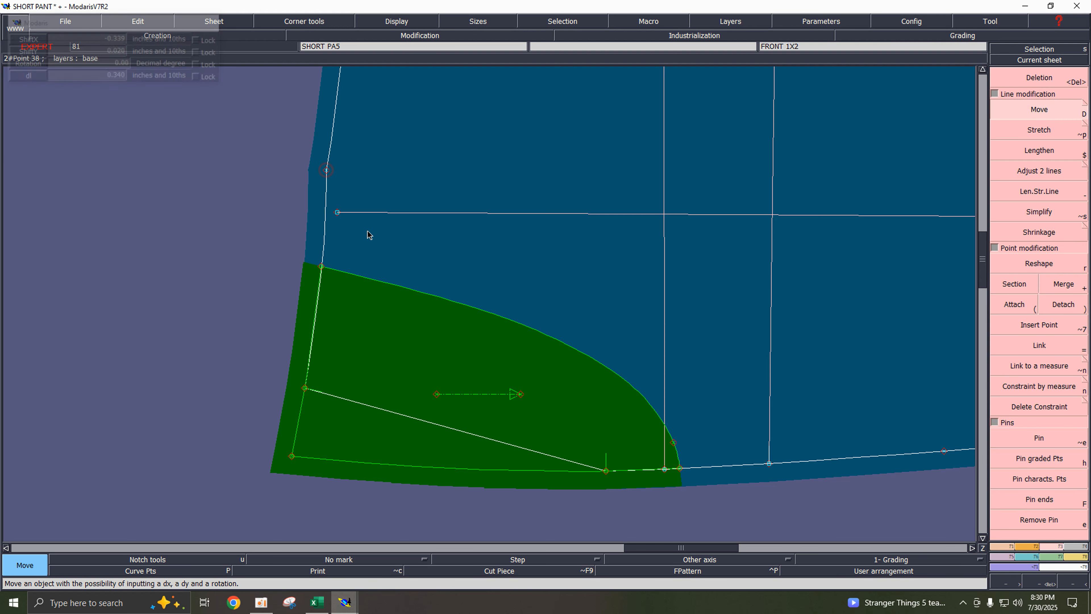
key(Home)
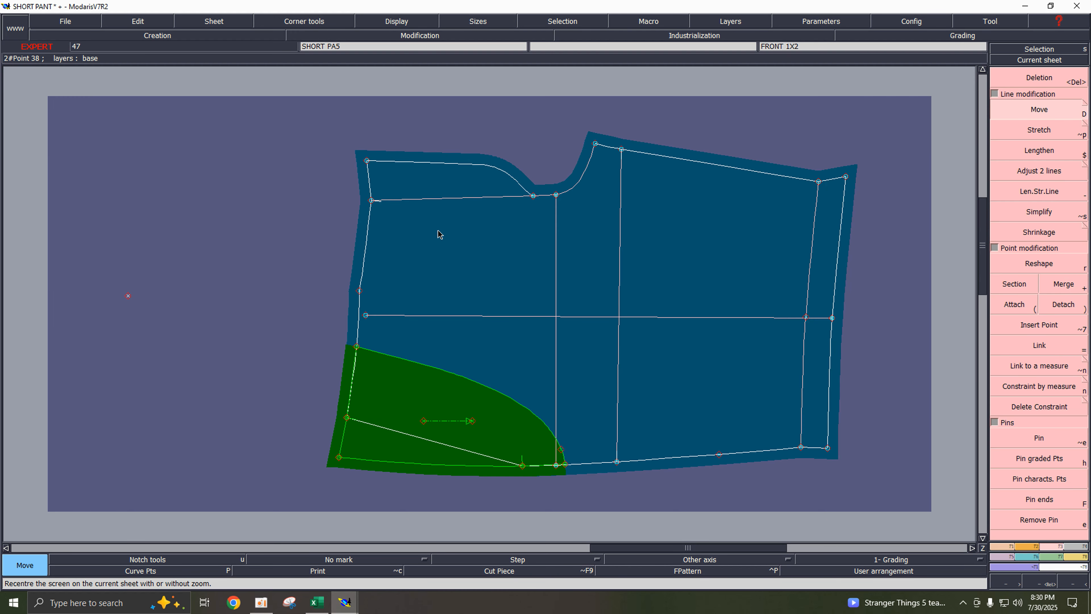
key(ctrl+z)
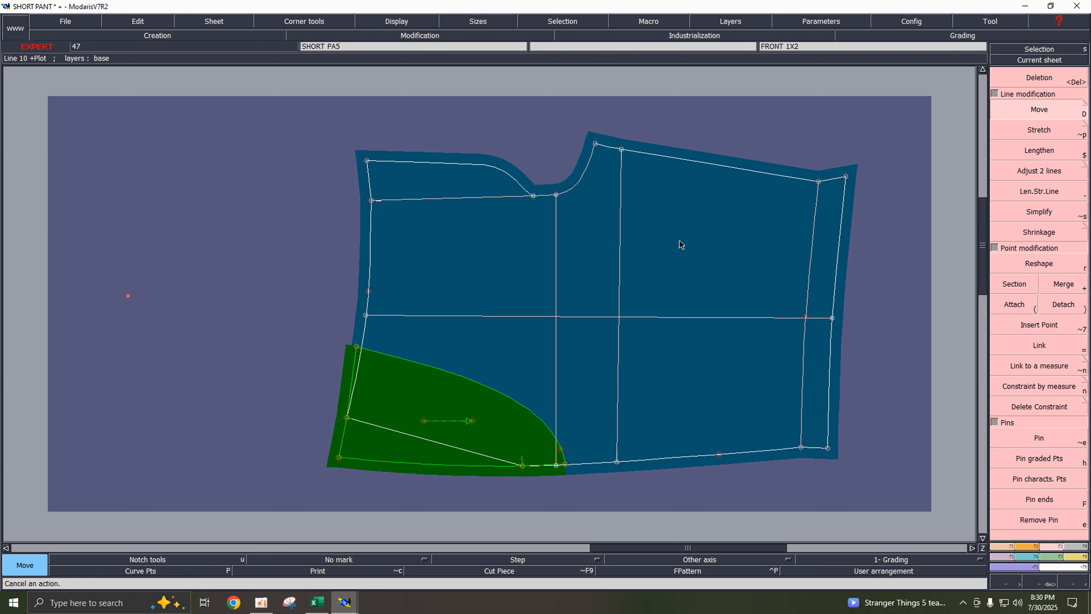
click(1036, 113)
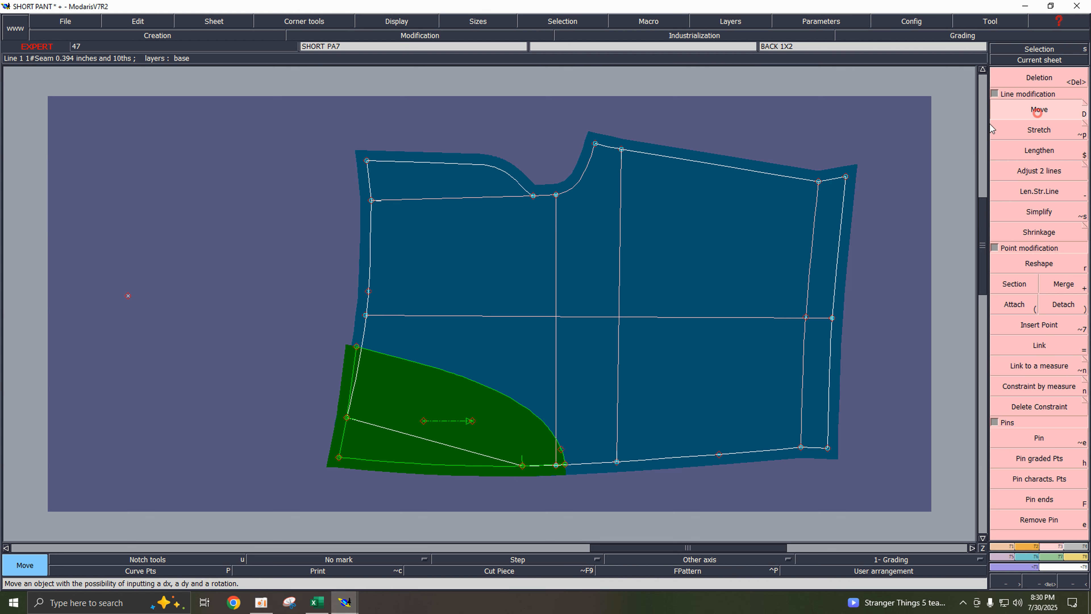
click(368, 289)
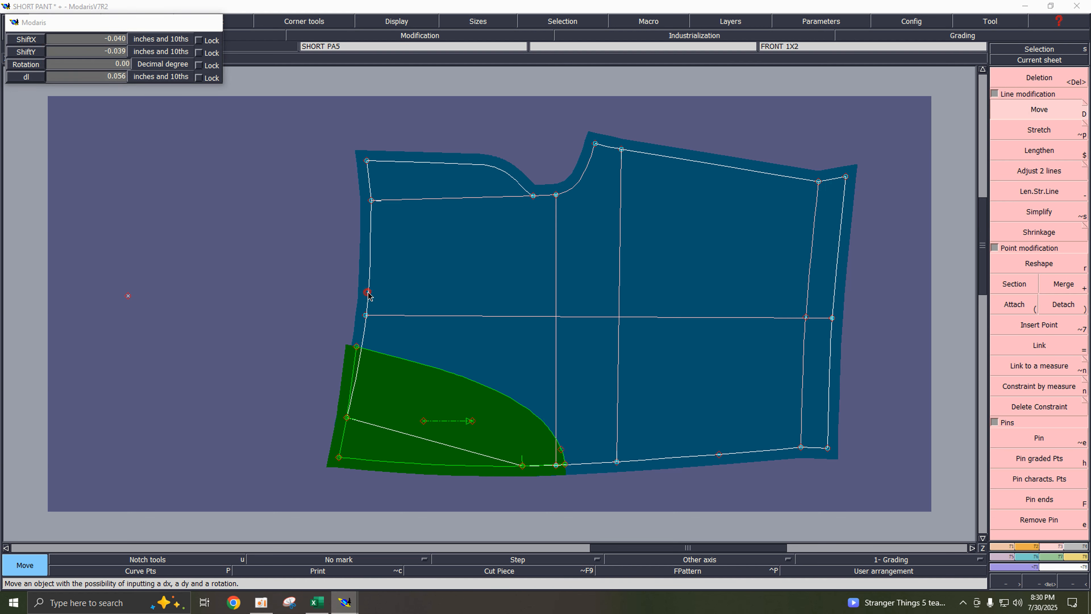
click(369, 293)
- Display the curve points and reshape the pocket's inner waist corner so it sits on the front's waistline
key(Return)
drag(276, 245, 555, 460)
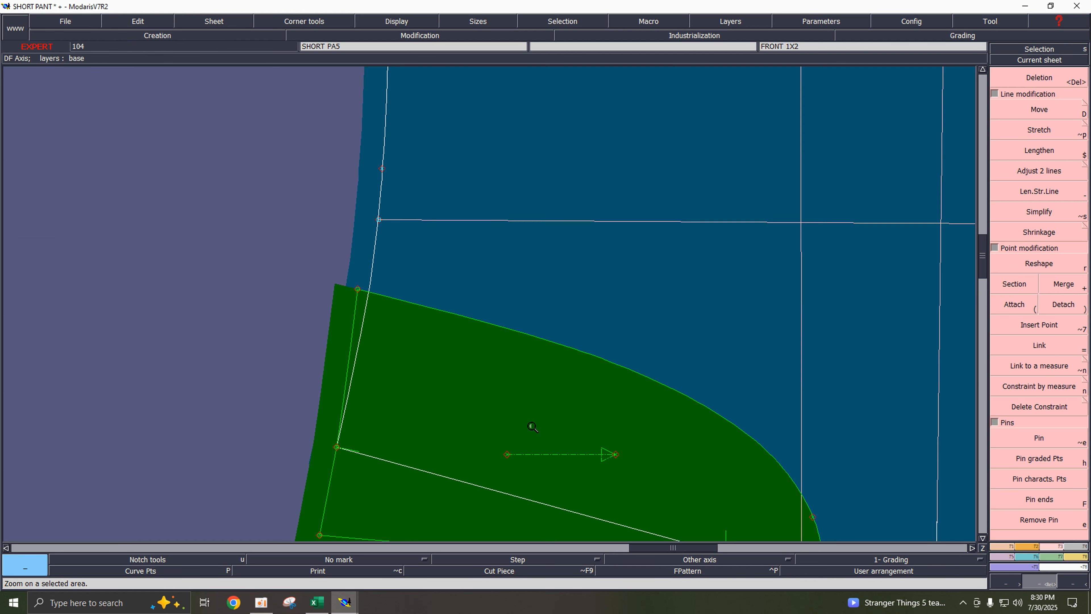
click(150, 571)
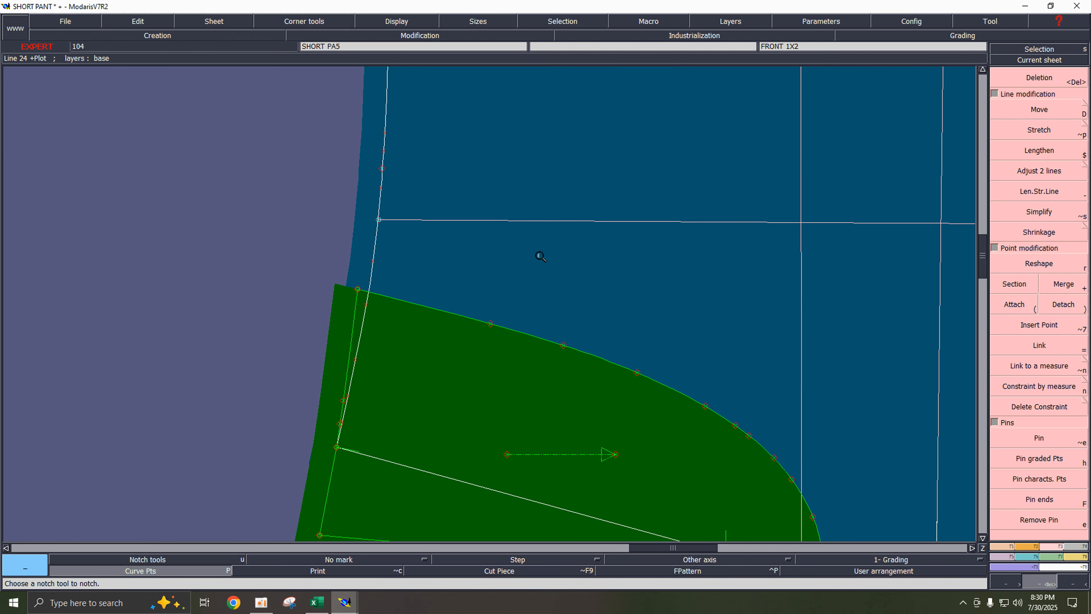
key(s)
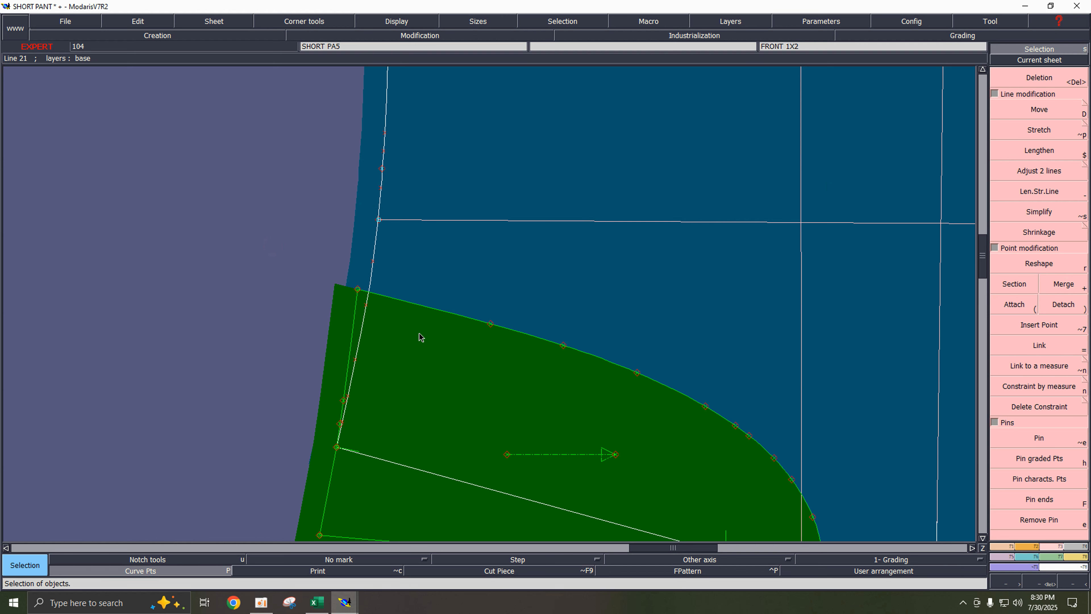
key(r)
click(359, 292)
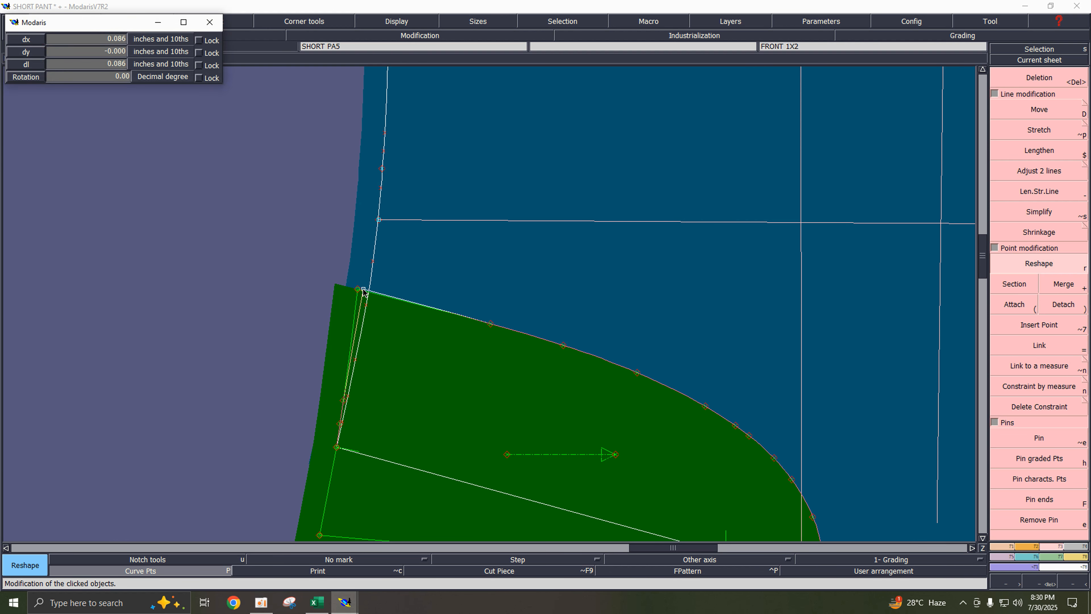
click(368, 293)
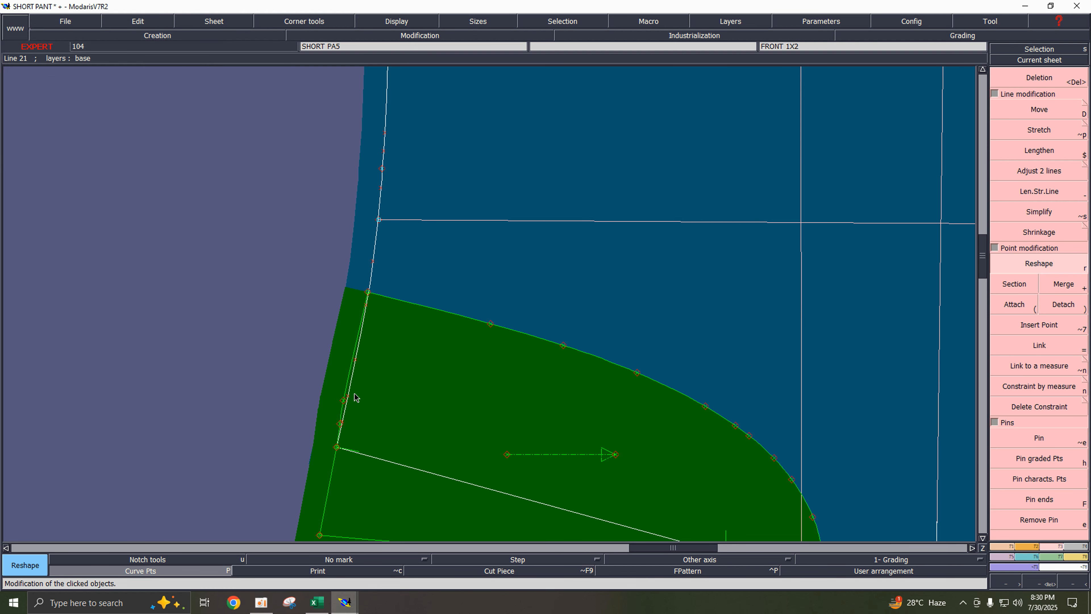
- Reshape the pocket's waist curve points between its notch and inner corner onto the front's waistline
click(344, 399)
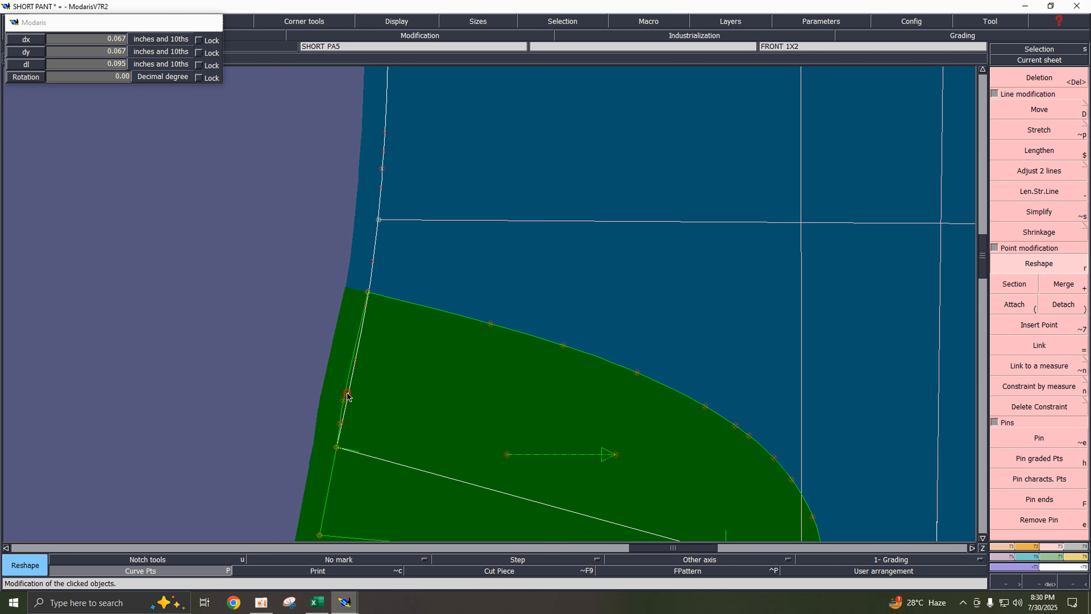
click(348, 395)
key(Return)
drag(314, 364, 459, 472)
key(s)
key(r)
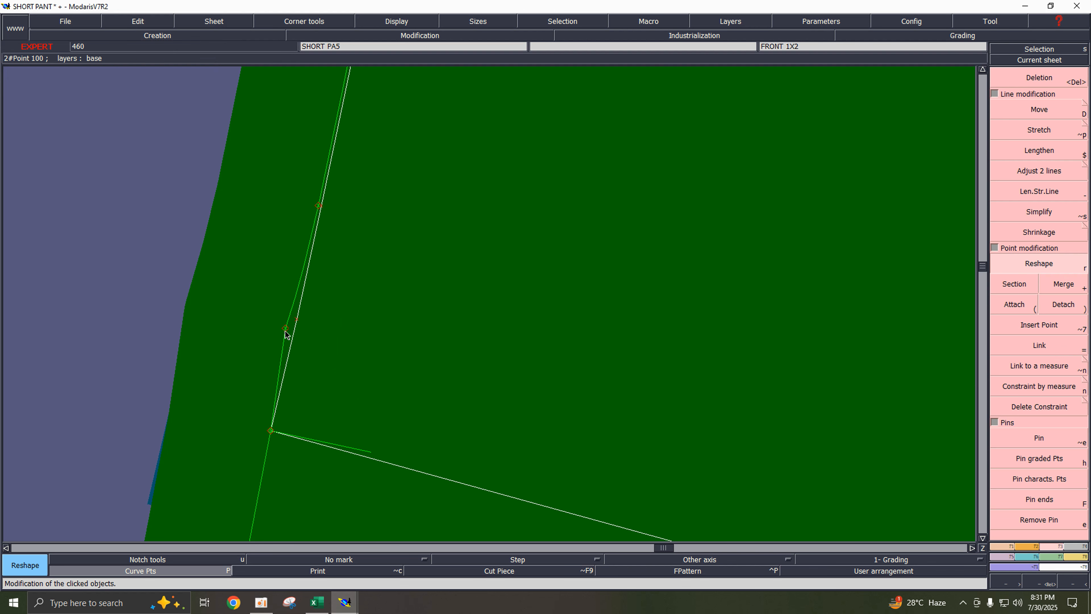
click(296, 321)
click(295, 322)
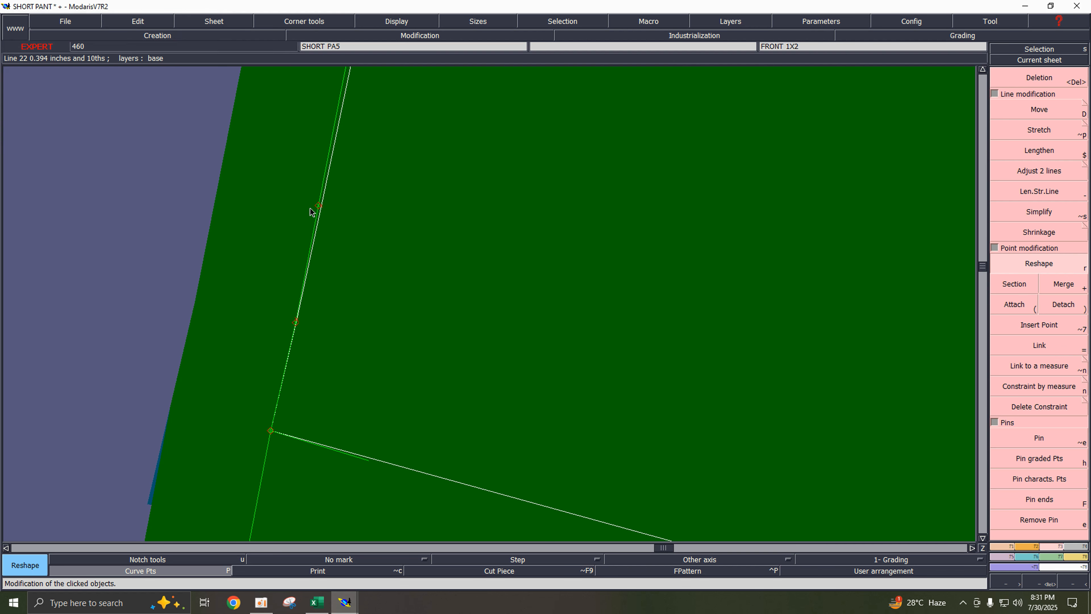
click(318, 206)
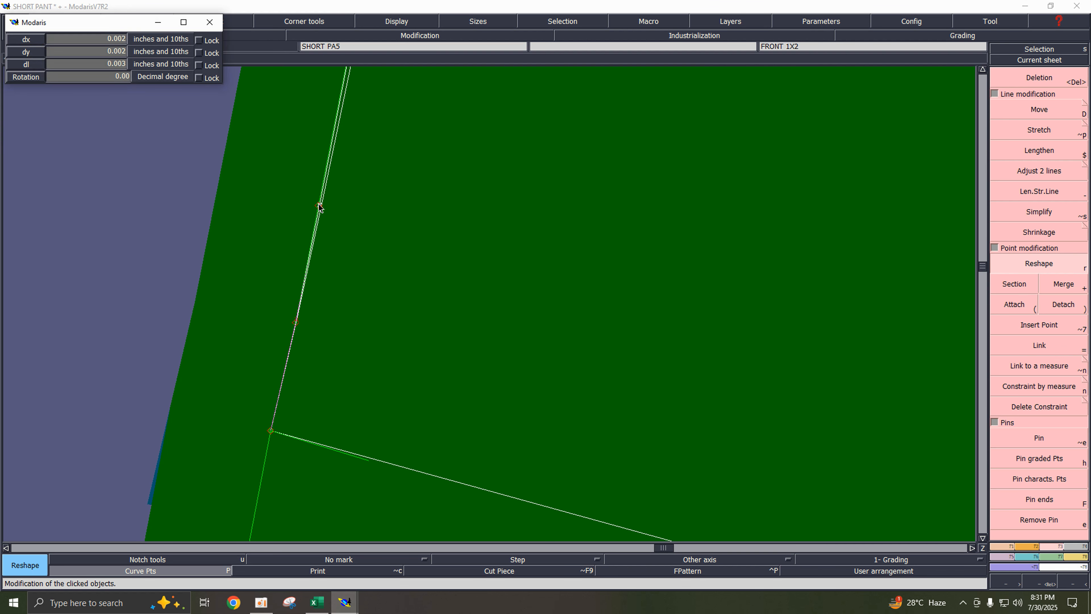
click(321, 205)
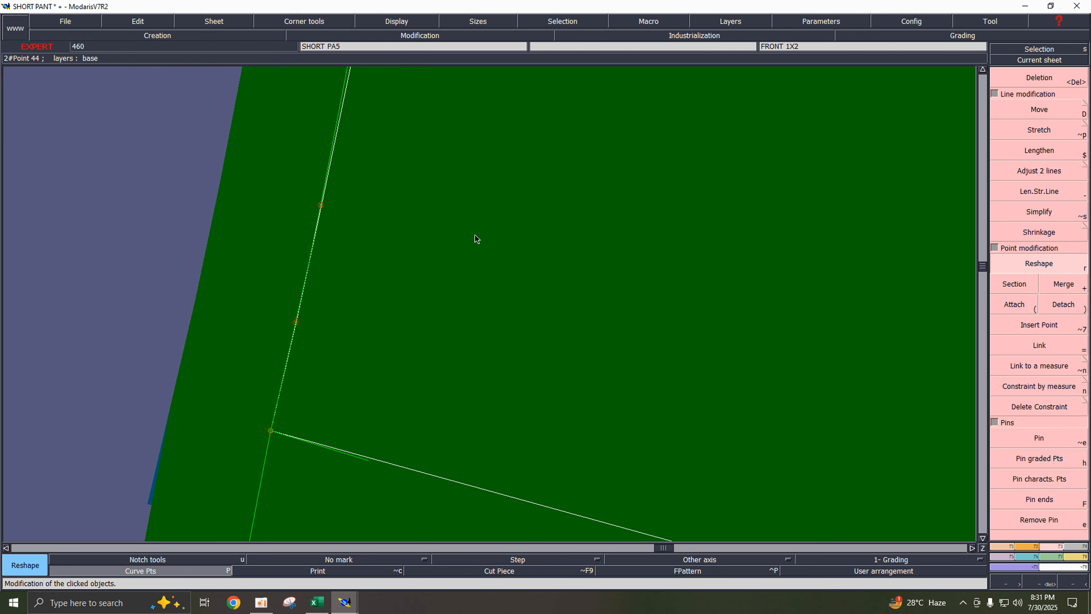
- Reshape the front's waistline curve point between the pocket's inner waist corner and the front's lengthwise middle line
key(Home)
key(Return)
drag(249, 240, 543, 462)
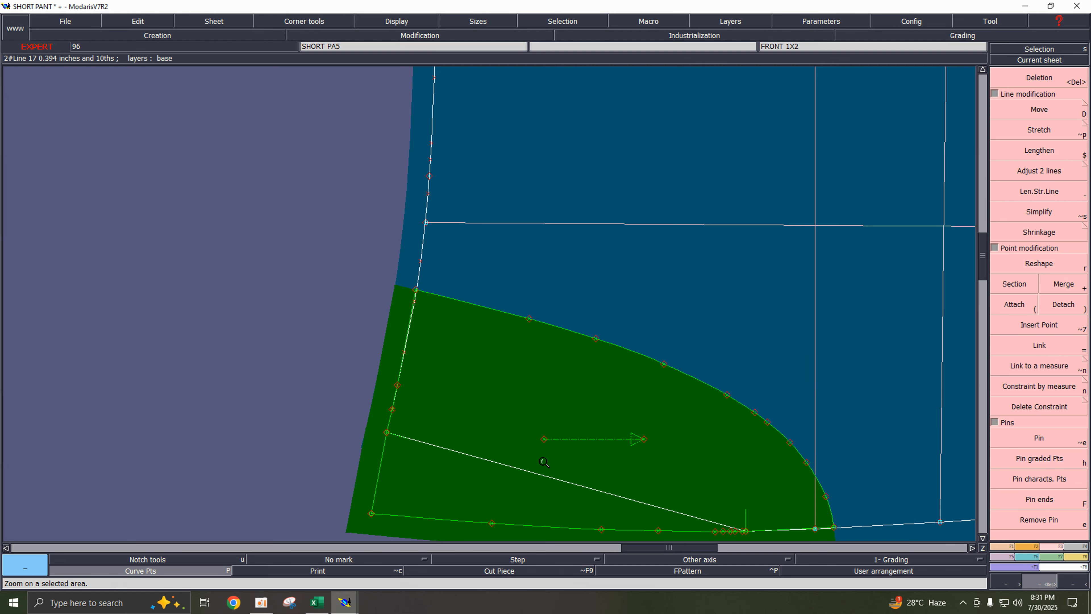
key(Escape)
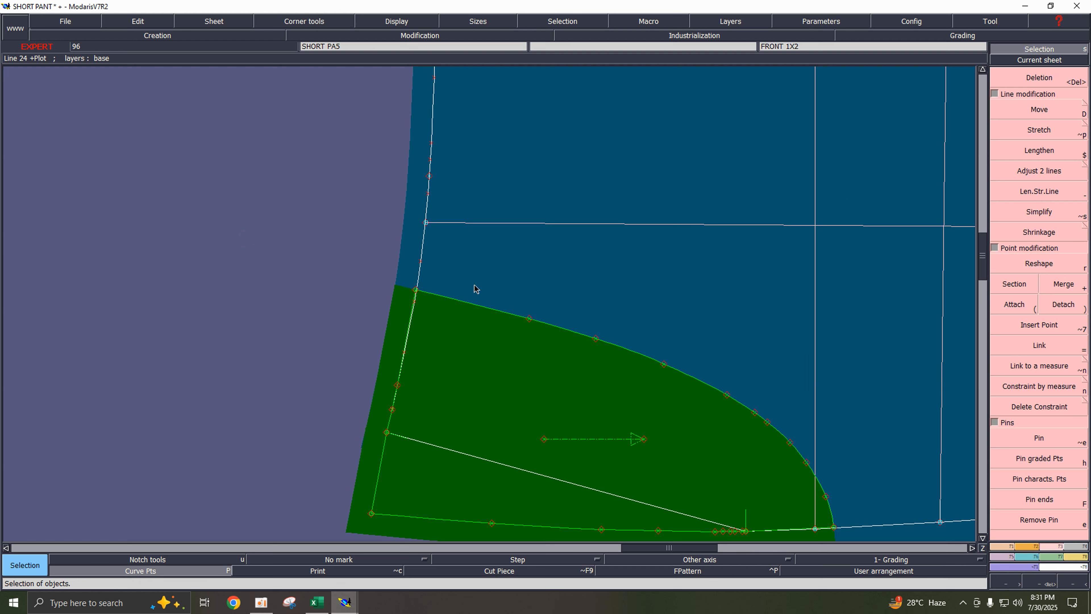
key(r)
click(421, 263)
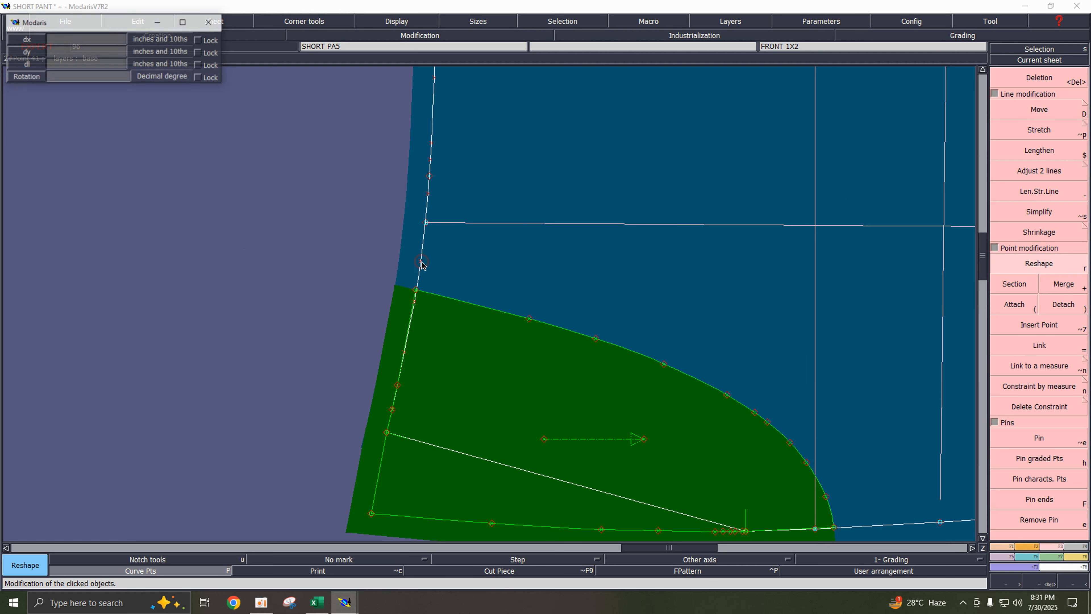
click(421, 262)
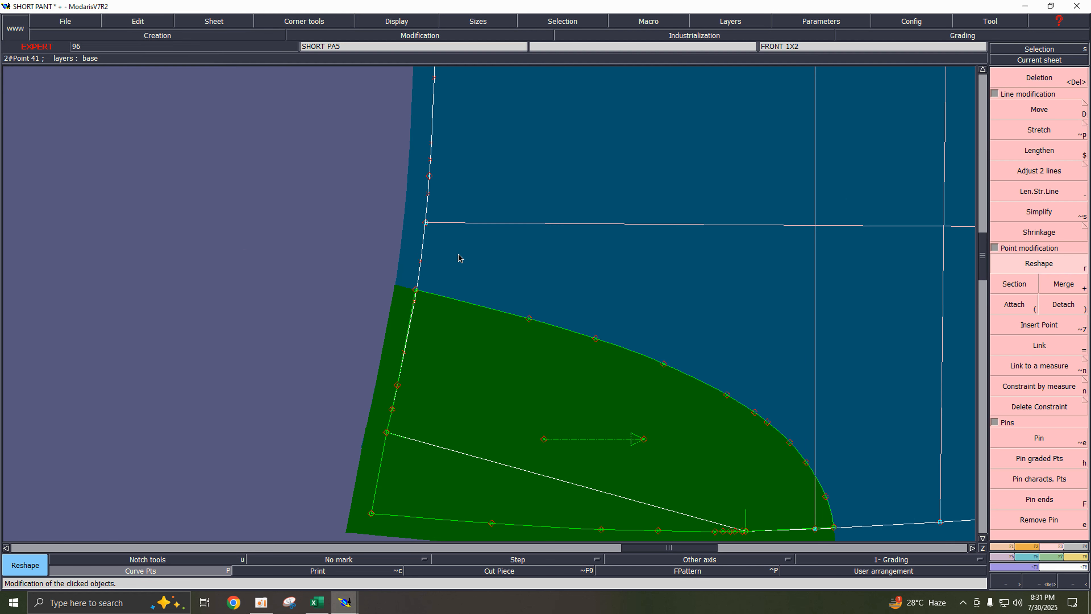
- Reshape the front's waistline curve point beside the pocket's inner corner and move the pocket opening's waist point inward about 0.04 inch
click(415, 302)
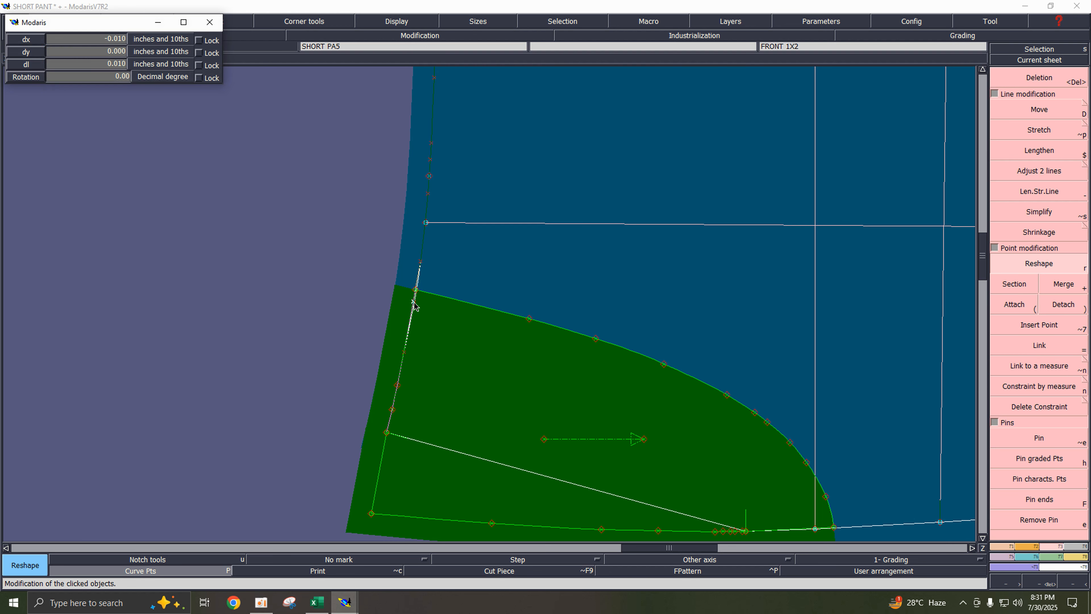
click(414, 301)
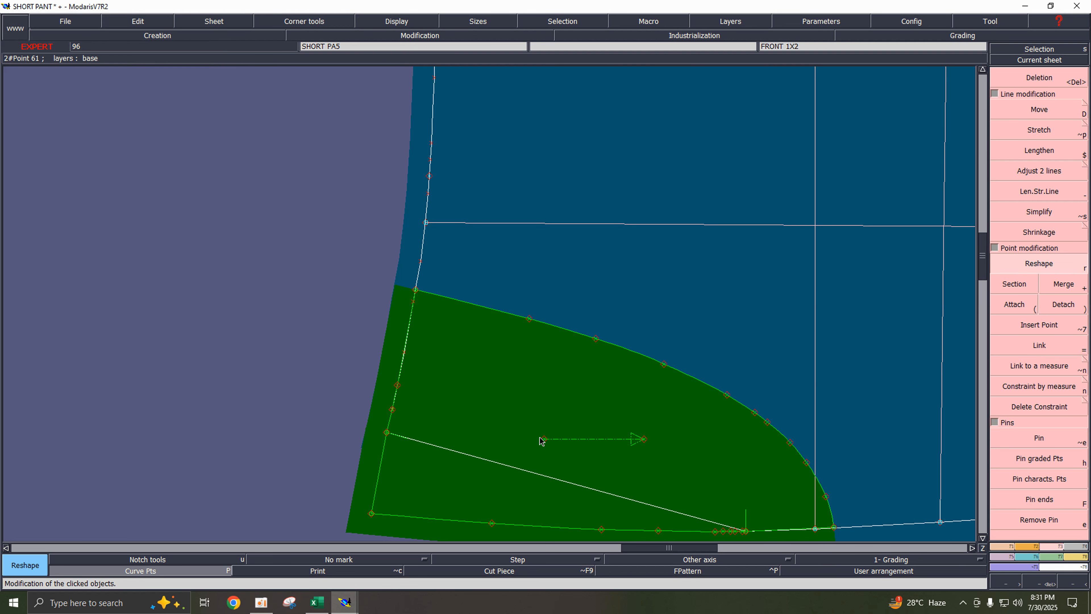
key(Home)
key(Return)
drag(234, 361, 456, 467)
click(456, 467)
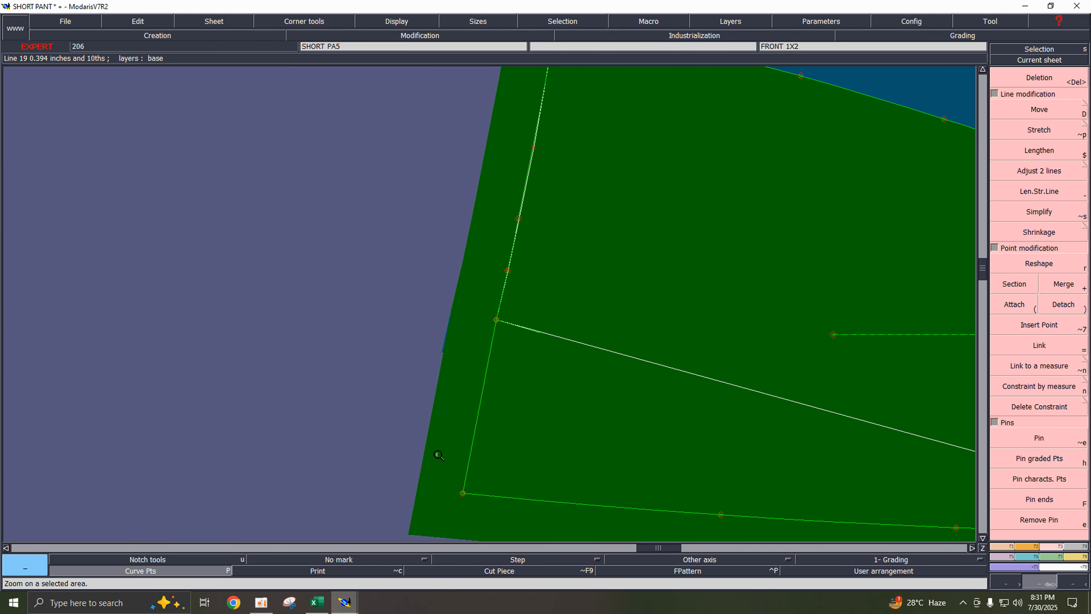
key(d)
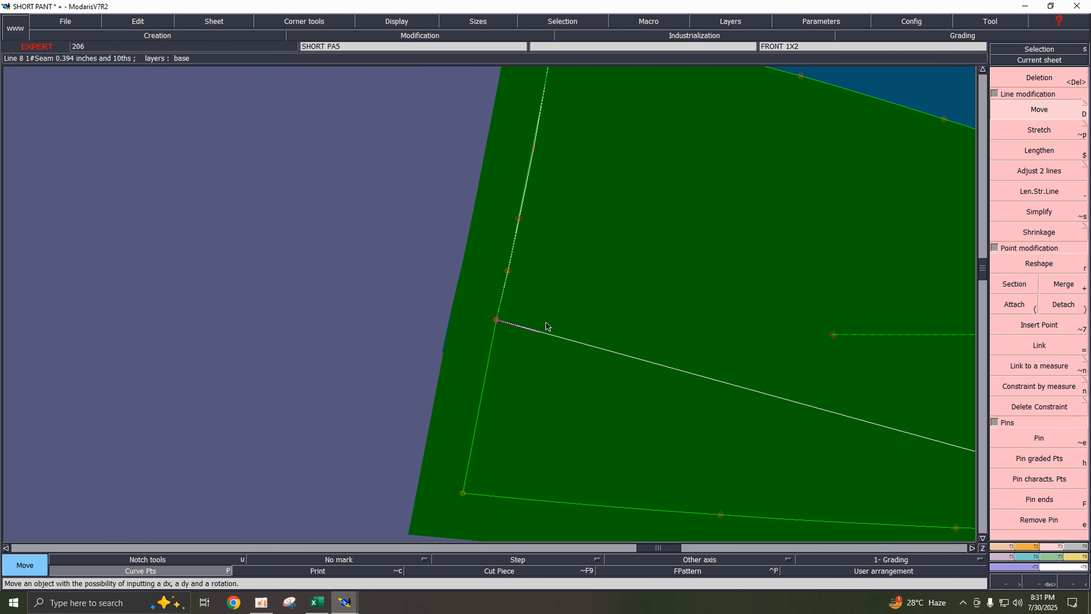
click(495, 321)
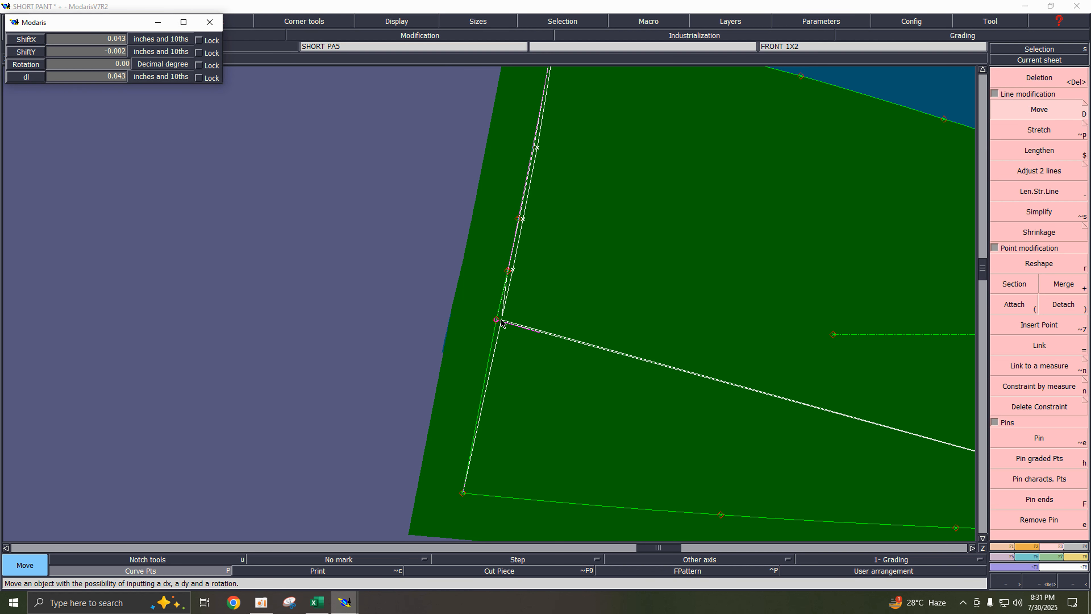
click(500, 320)
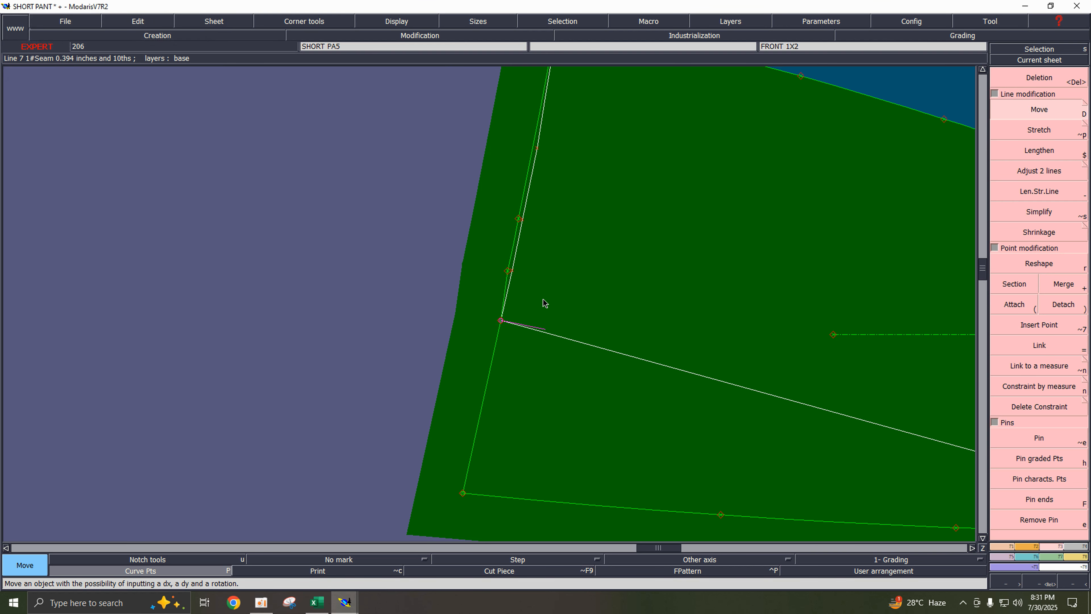
key(Escape)
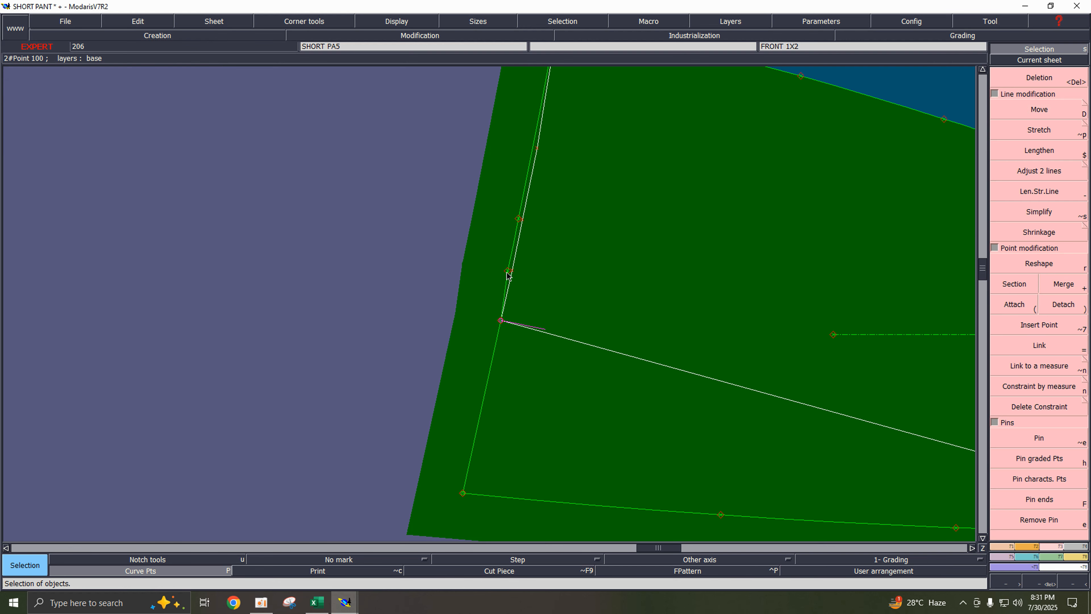
- Reshape the waistline curve points between the pocket's notch and inner corner so the pocket follows the front's shifted waistline
key(r)
click(508, 271)
click(511, 272)
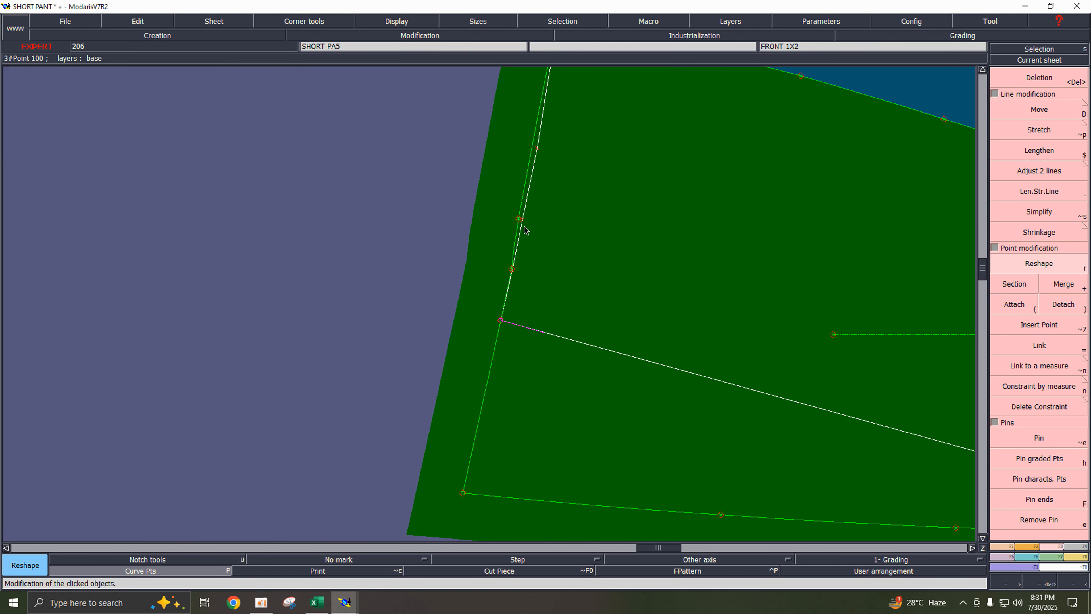
click(521, 219)
click(521, 219)
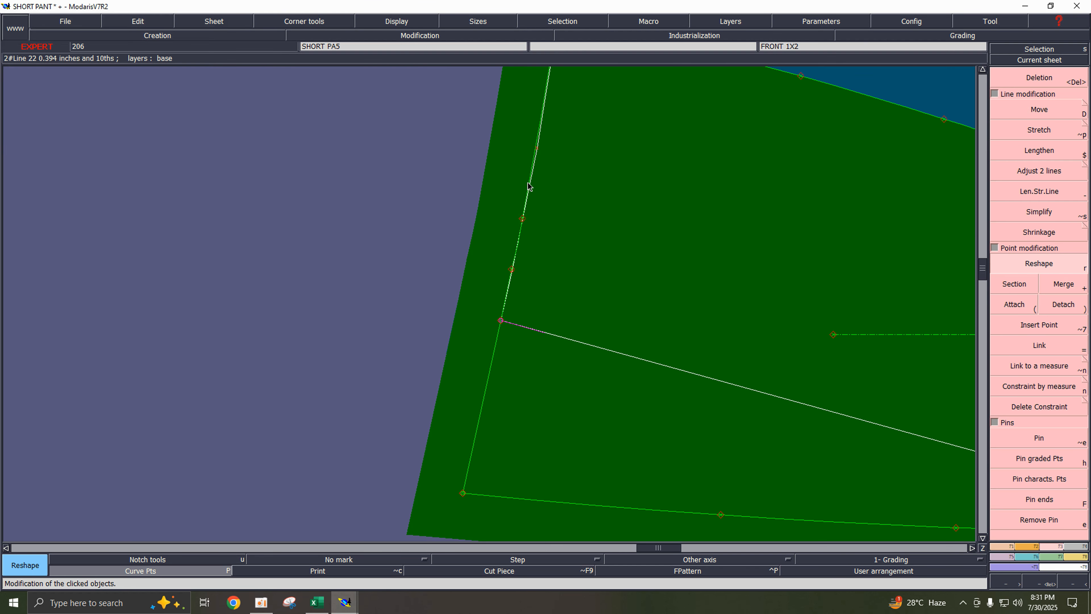
click(537, 147)
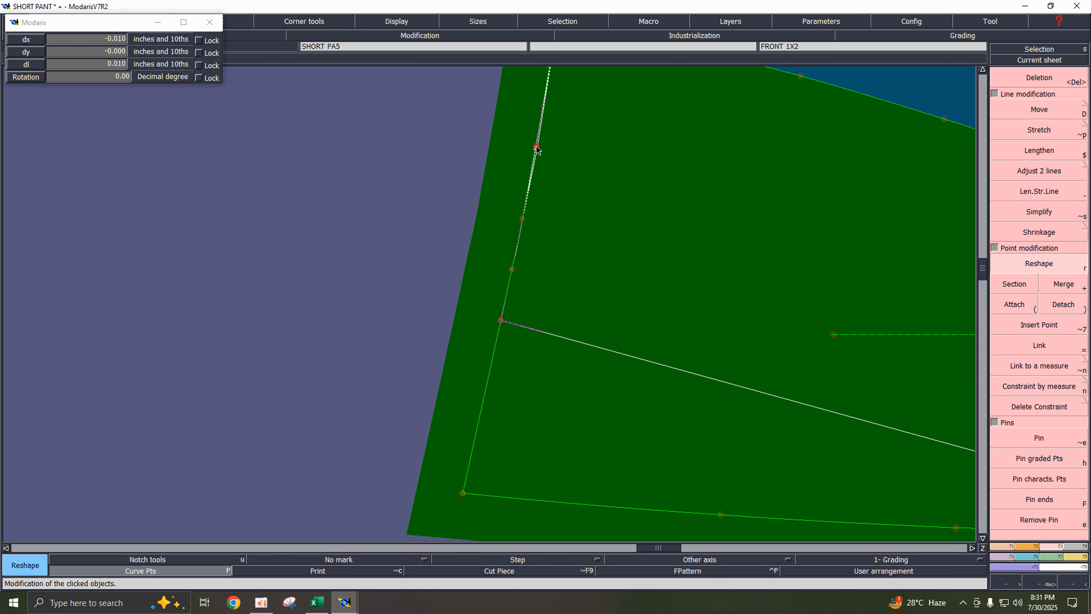
click(537, 147)
- Check the size nest of the front with the assembled pocket and hide the curve points
key(Home)
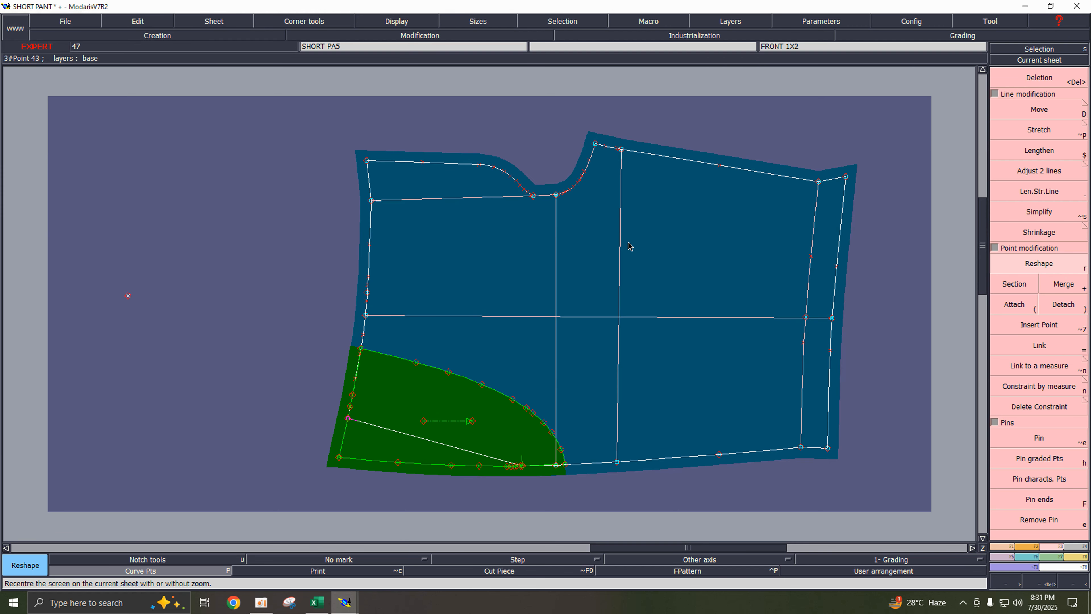
key(F10)
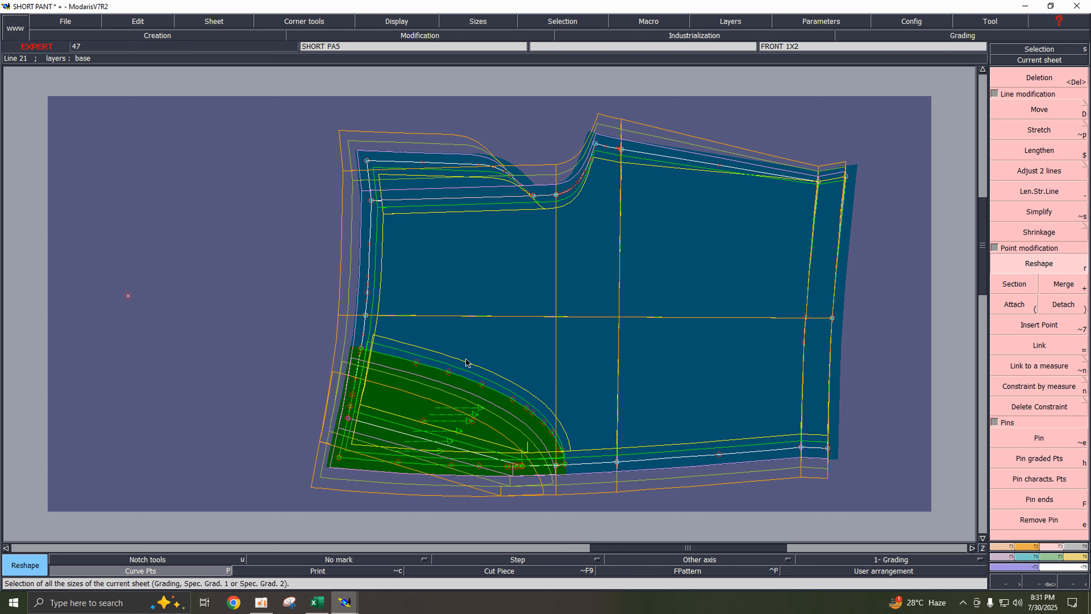
key(F10)
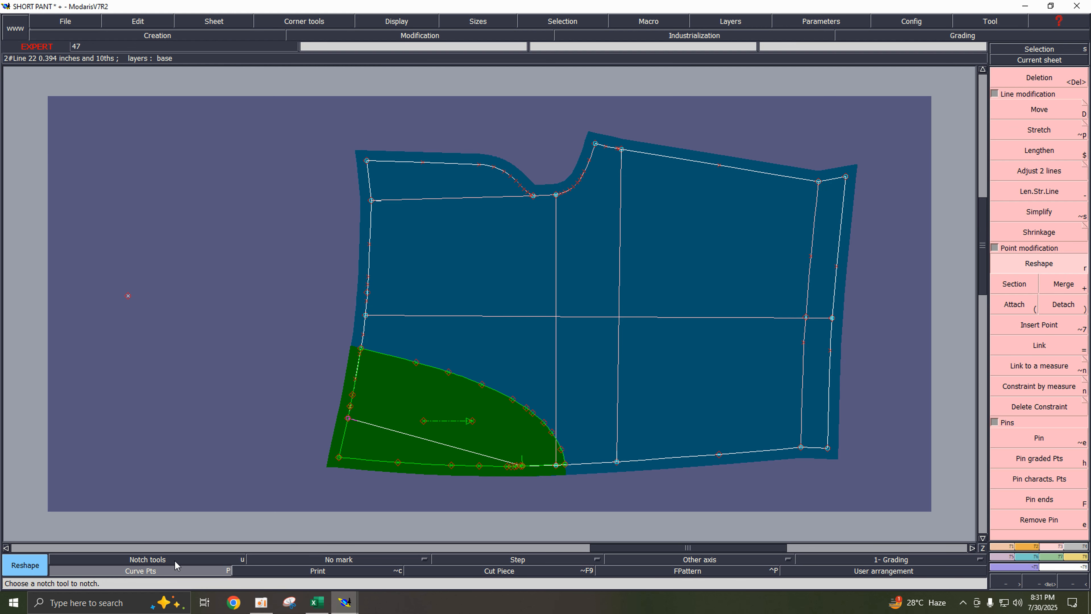
click(171, 572)
key(Delete)
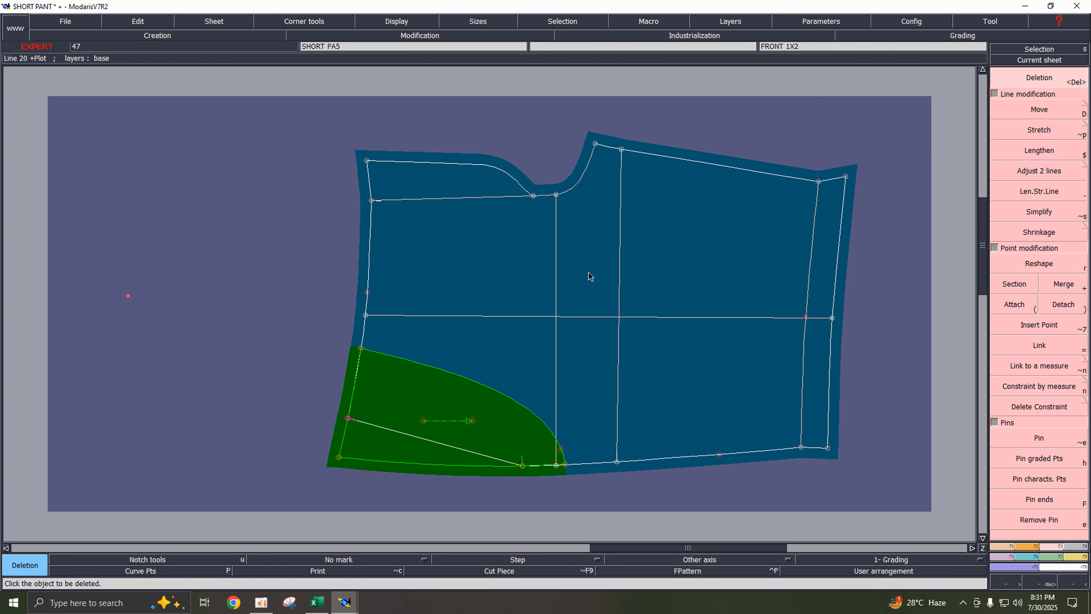
key(F10)
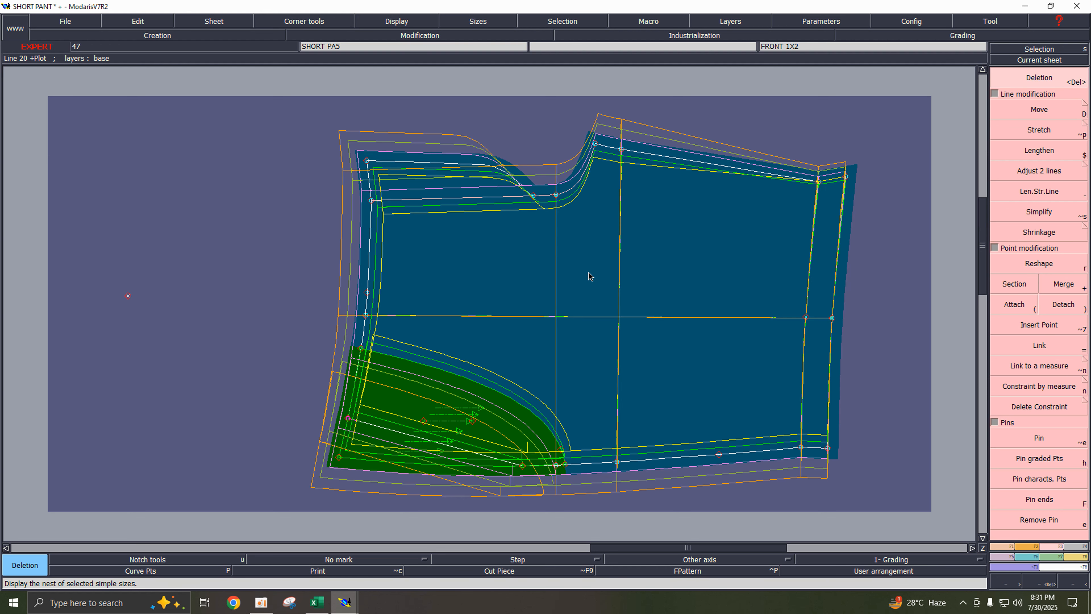
key(F10)
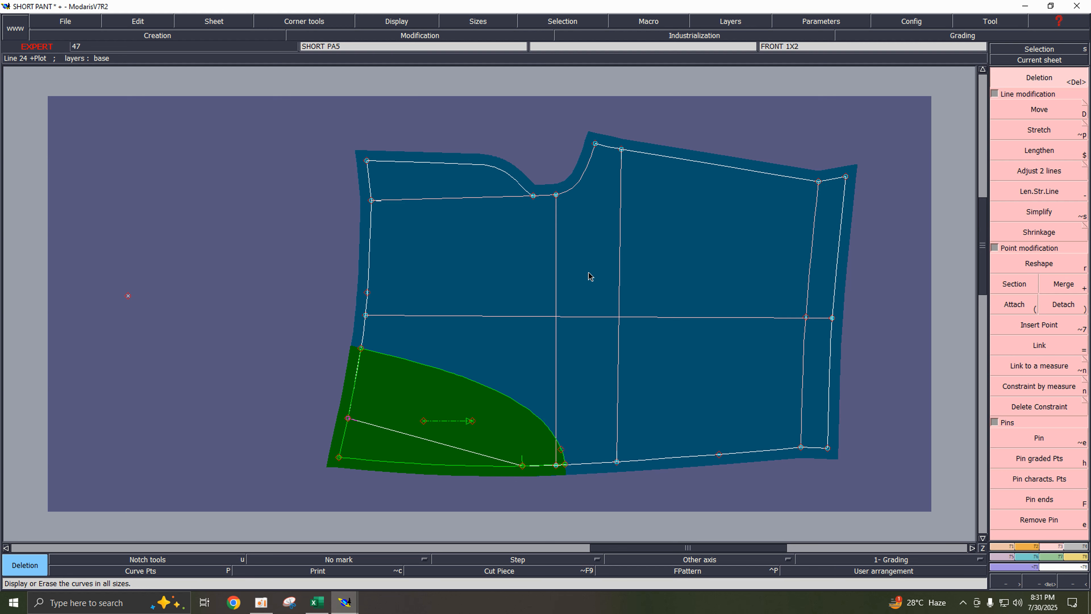
- Divorce the front pocket piece from the front and automatically arrange all the sheets on the desk
key(d)
click(420, 402)
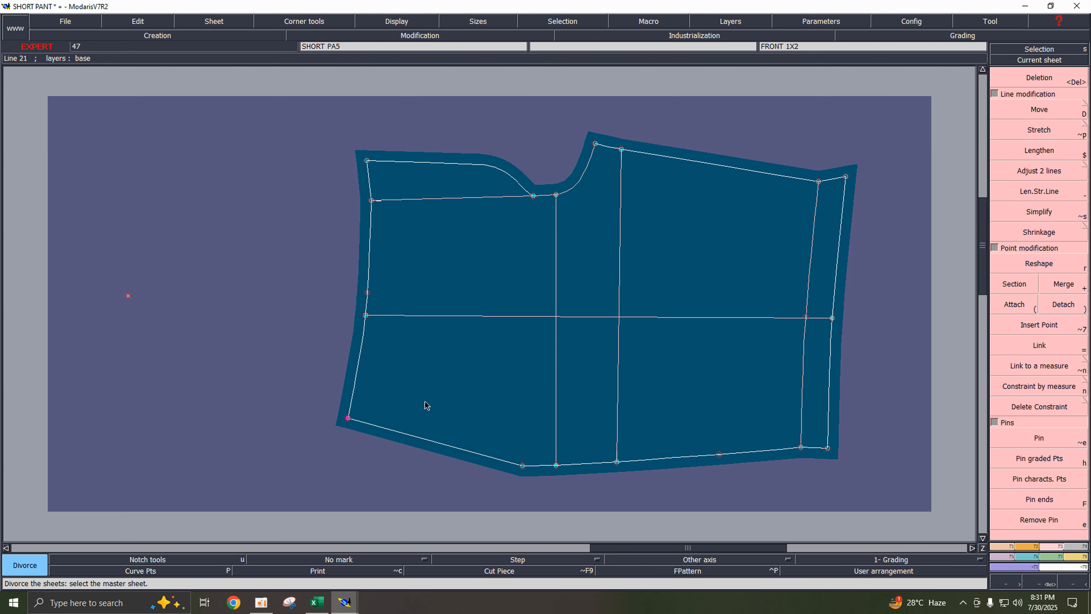
key(8)
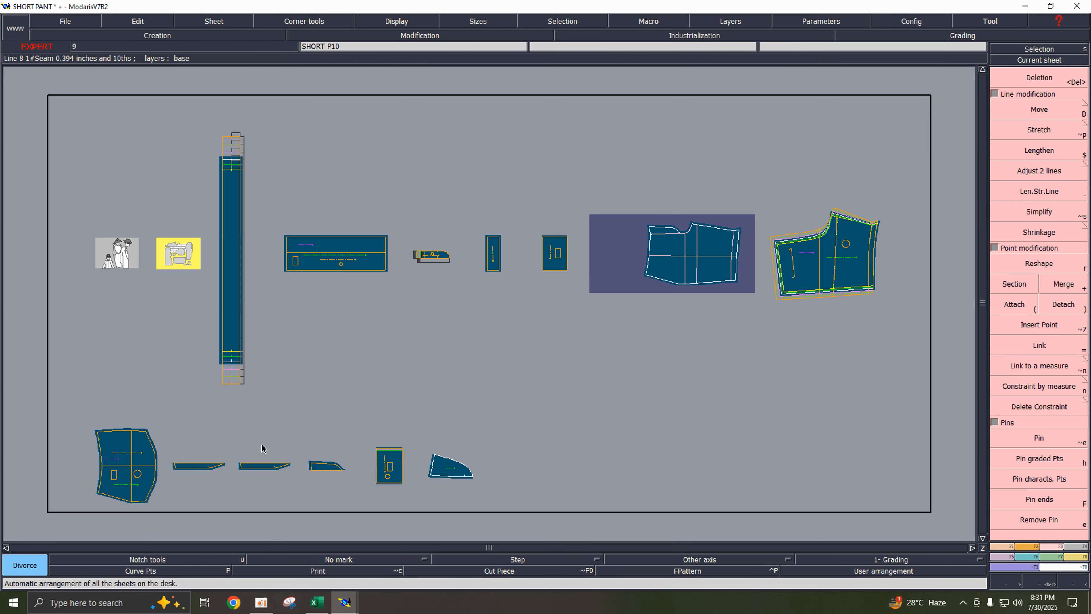
- Move the pocket bag sheet beside the front pocket piece on the desk
click(1048, 61)
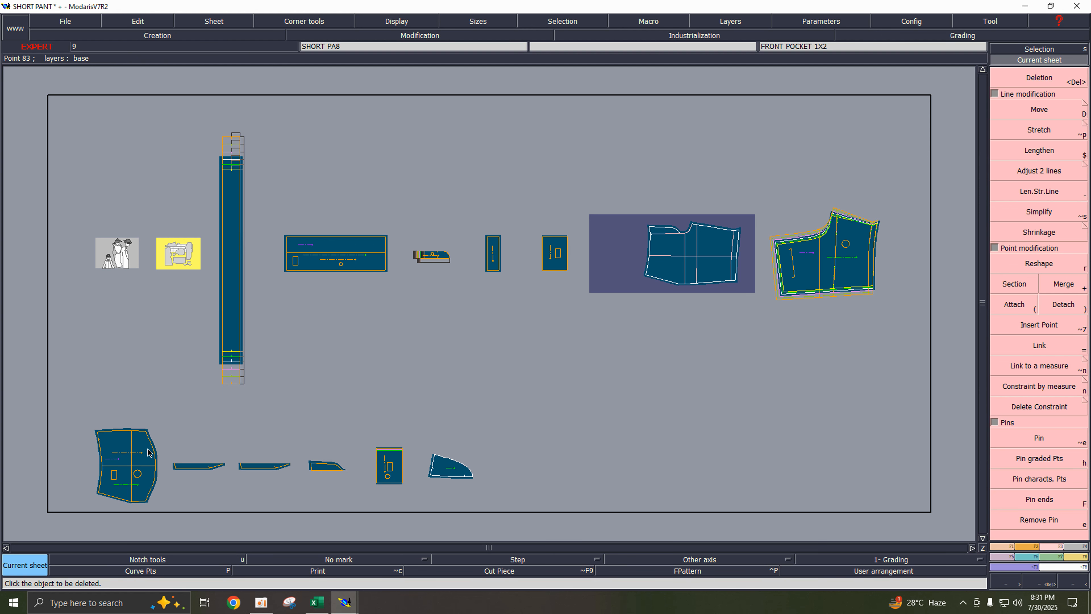
key(space)
click(112, 447)
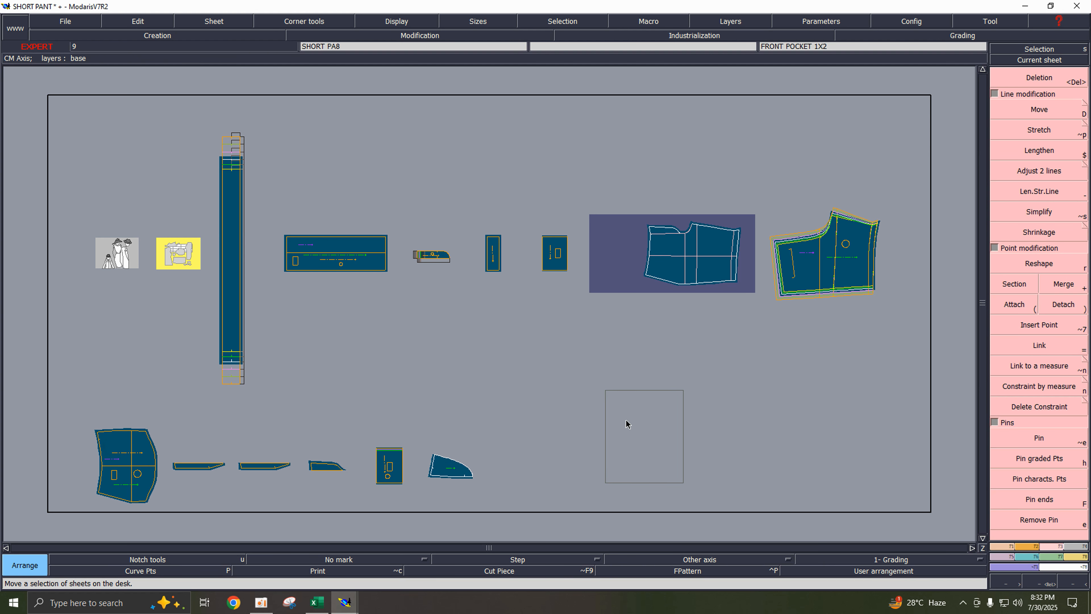
click(514, 427)
drag(412, 389, 601, 514)
- Display the size nests of the front pocket and pocket bag pieces to compare their grading, and rearrange all the sheets
key(F12)
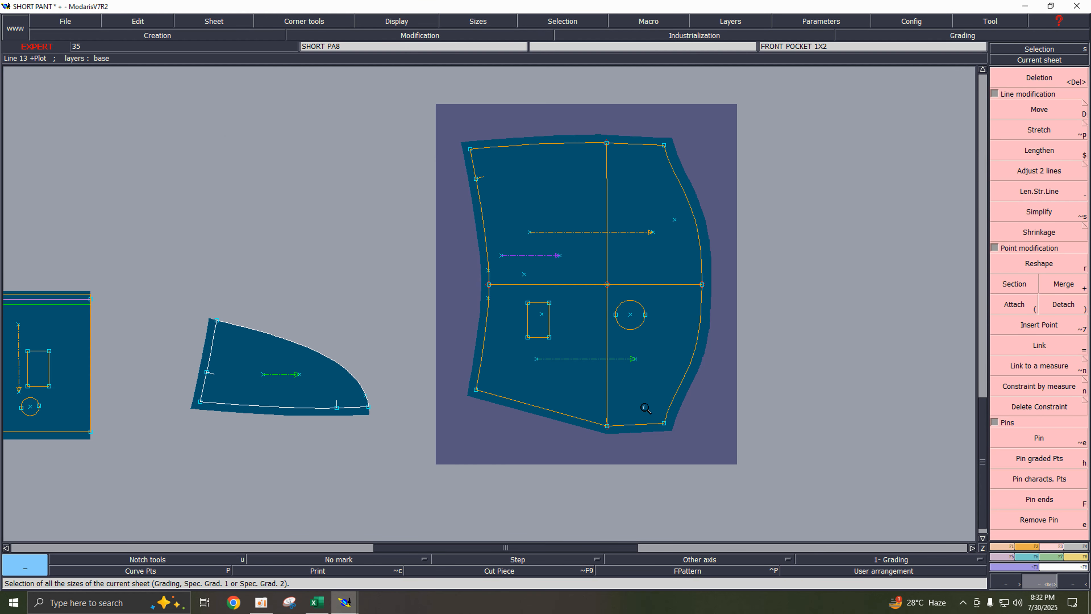
key(F10)
click(284, 415)
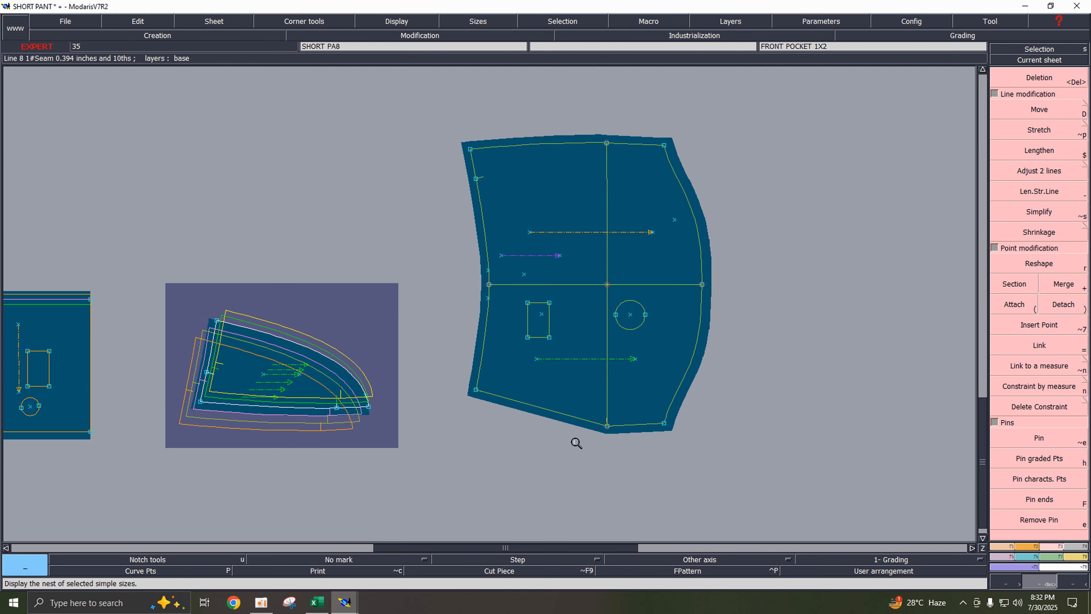
click(608, 429)
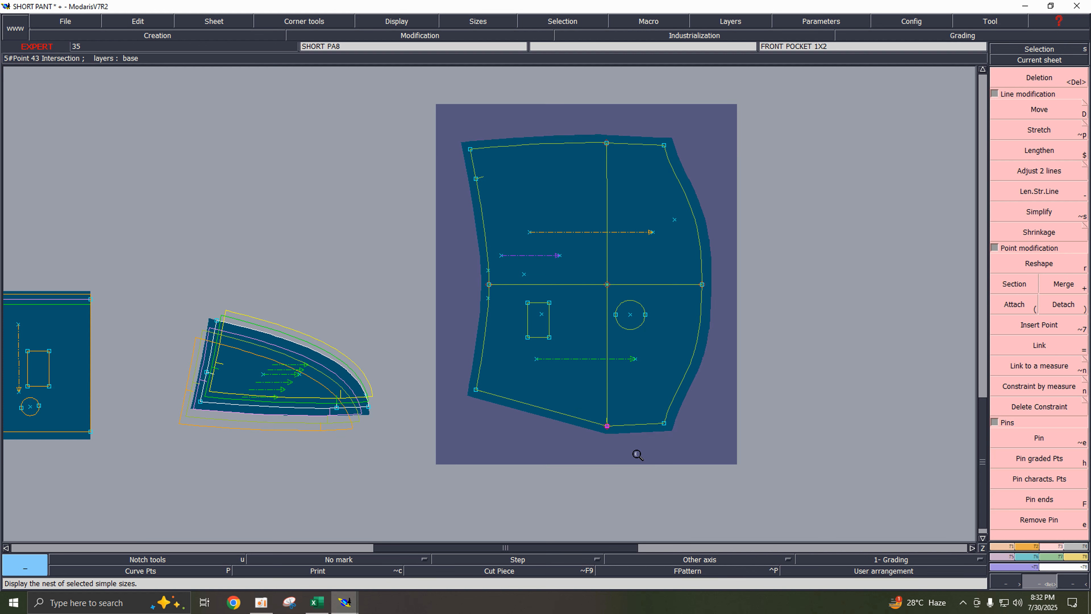
key(F6)
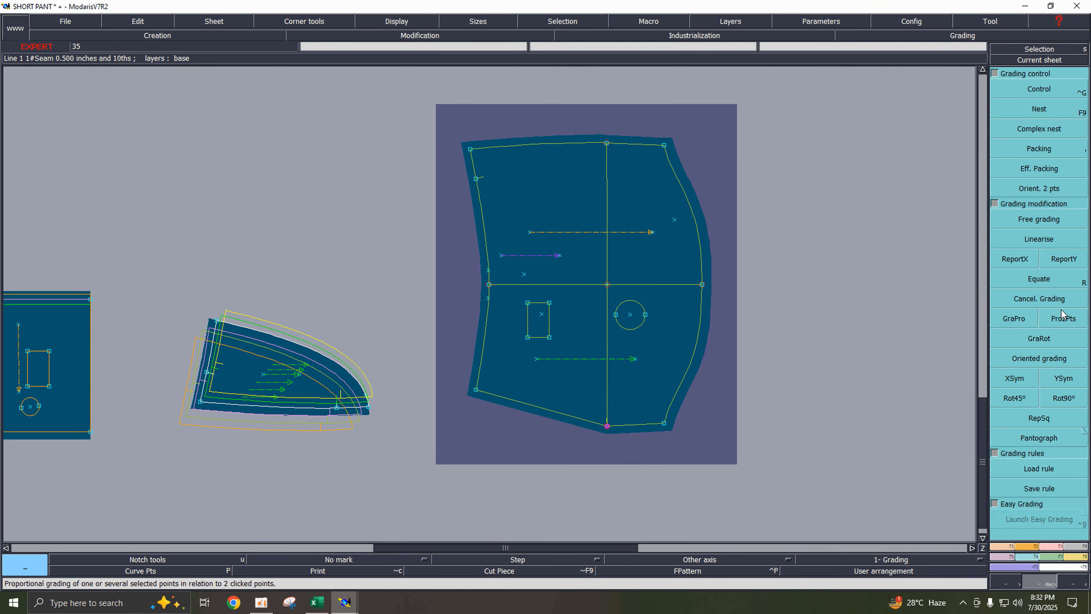
click(1038, 339)
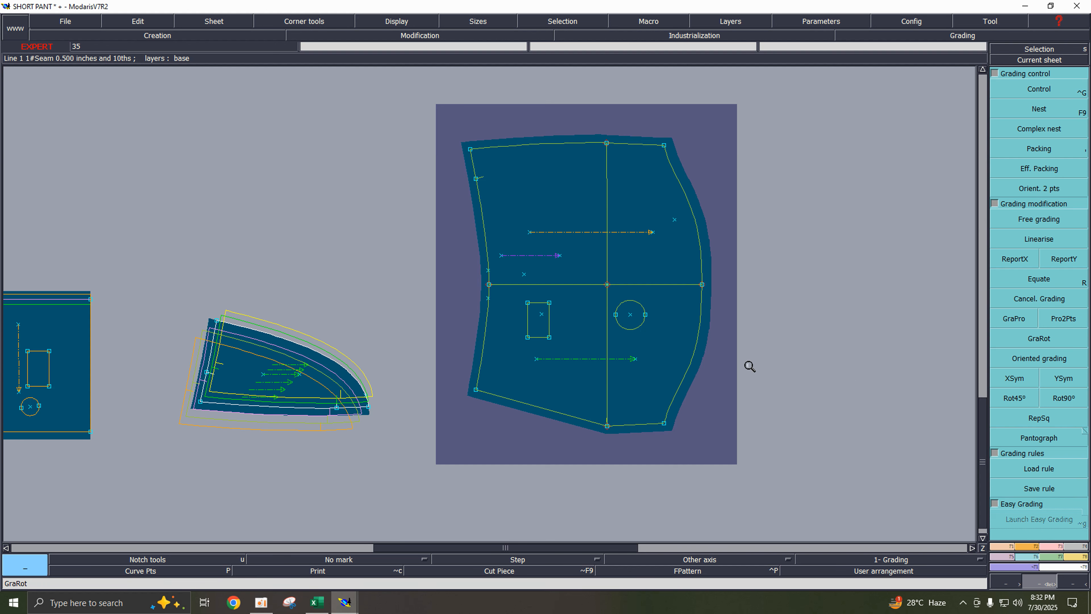
key(F9)
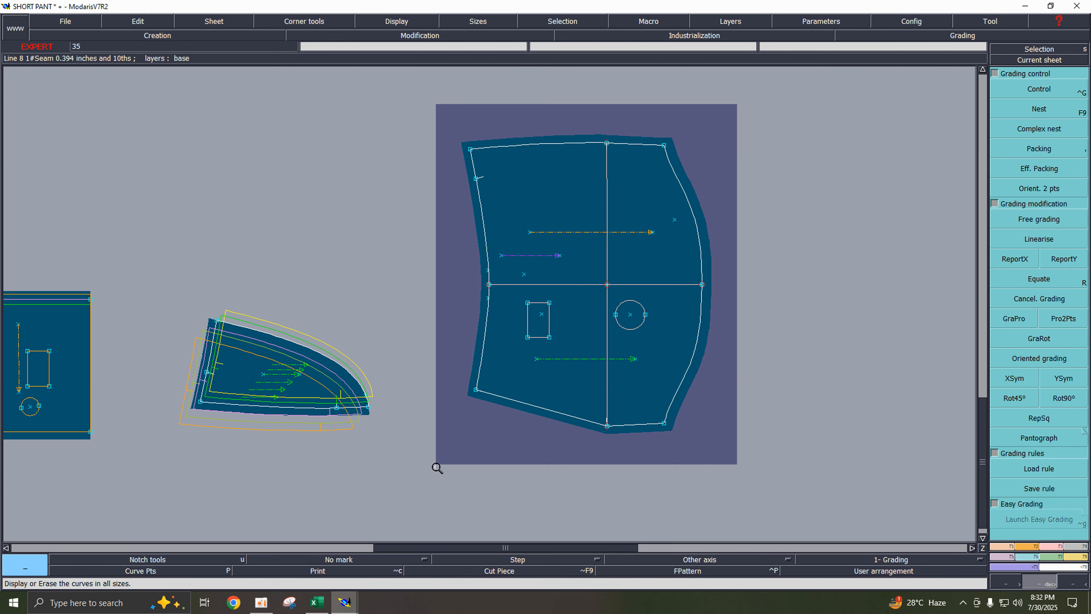
key(F12)
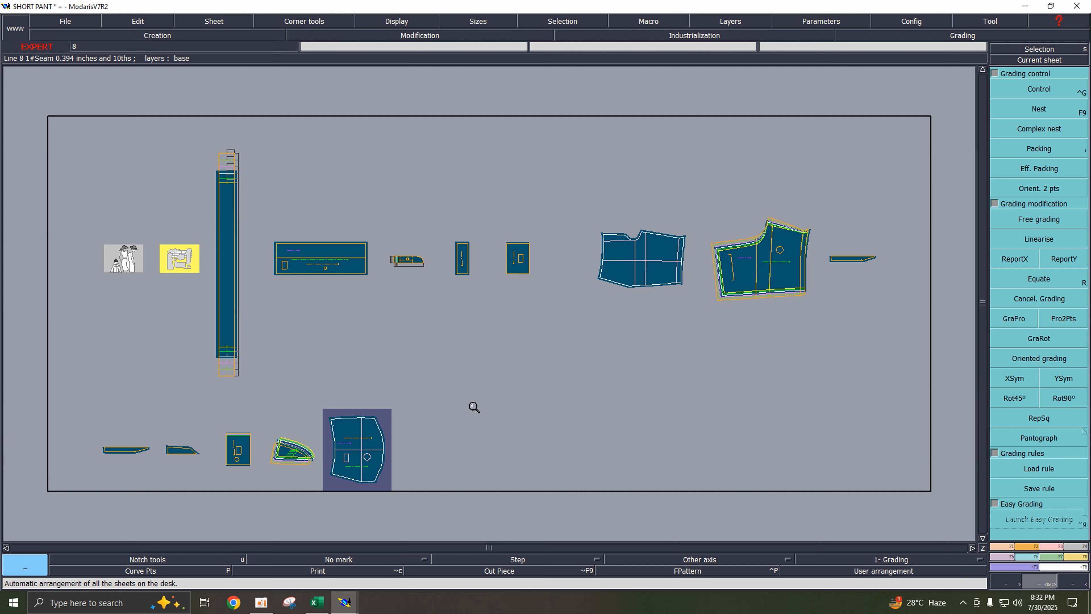
- Switch to the Excel size specification and review the BACK POCKET PLACEMENT BELOW WB SEAM values across the sizes
click(316, 602)
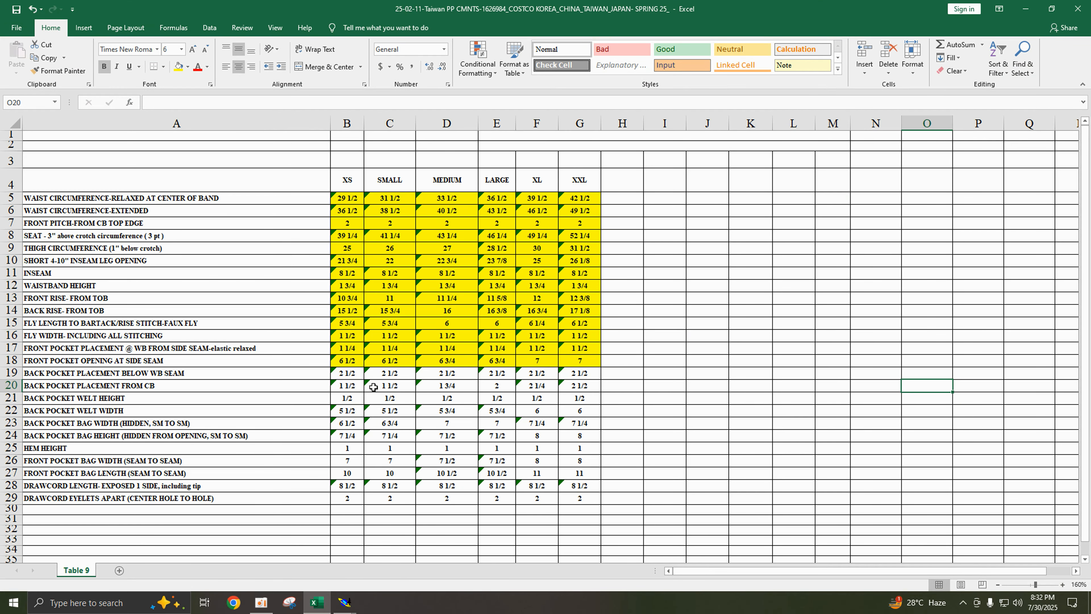
click(339, 372)
click(134, 373)
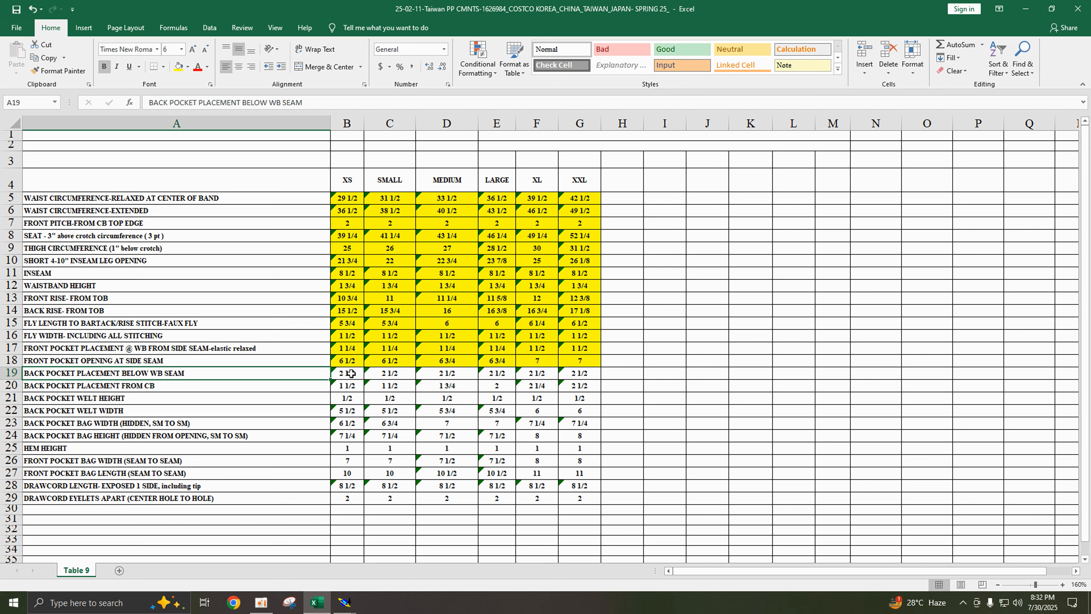
click(368, 374)
drag(339, 374, 446, 460)
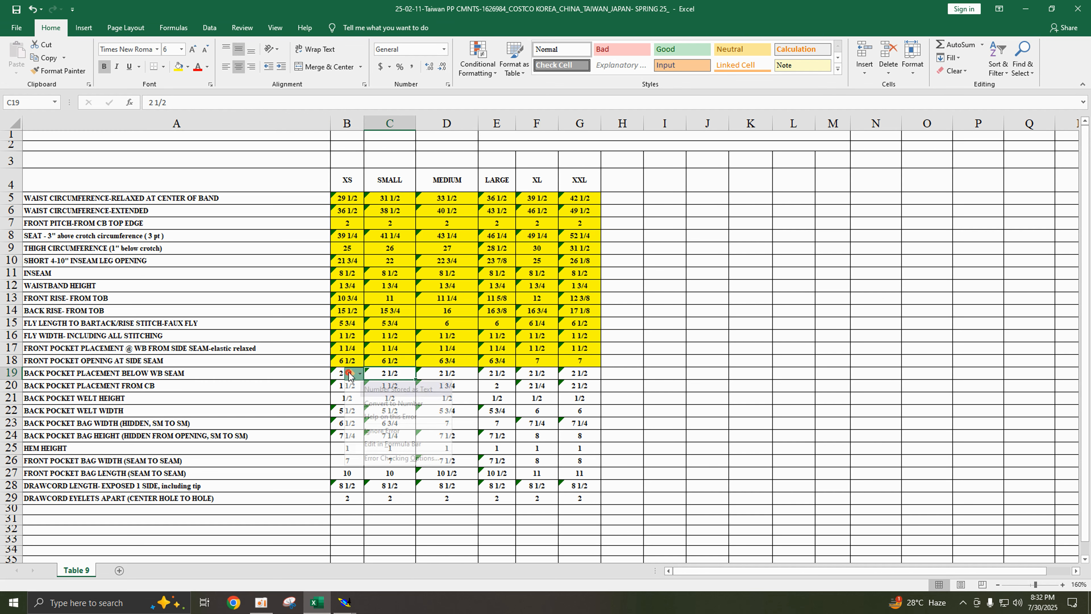
click(478, 414)
click(708, 422)
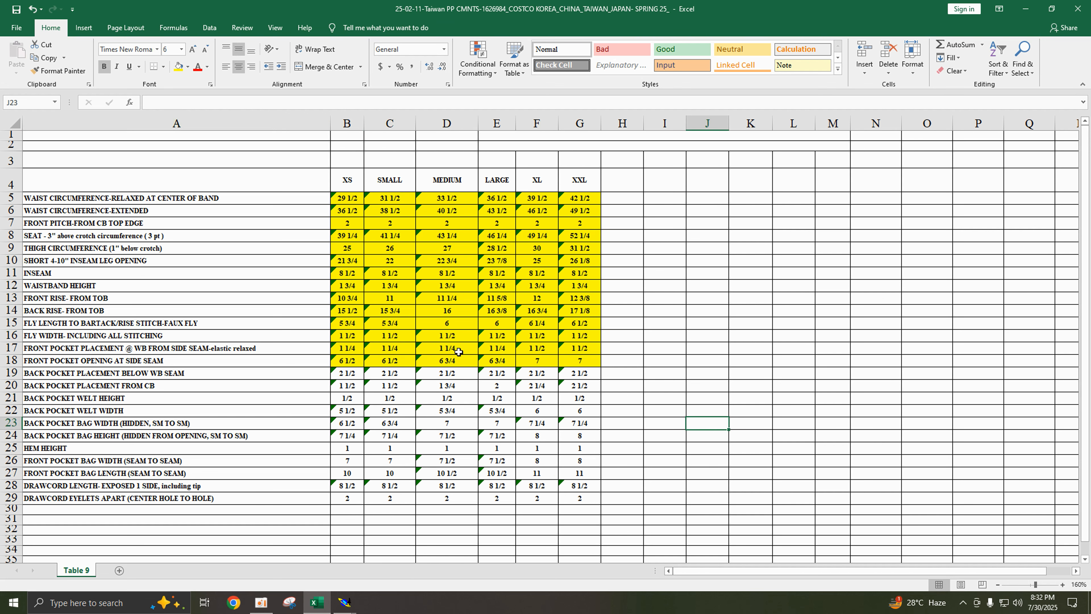
- Fill the XS to XXL cells of the BACK POCKET PLACEMENT BELOW WB SEAM row (B19 to G19) yellow
click(343, 373)
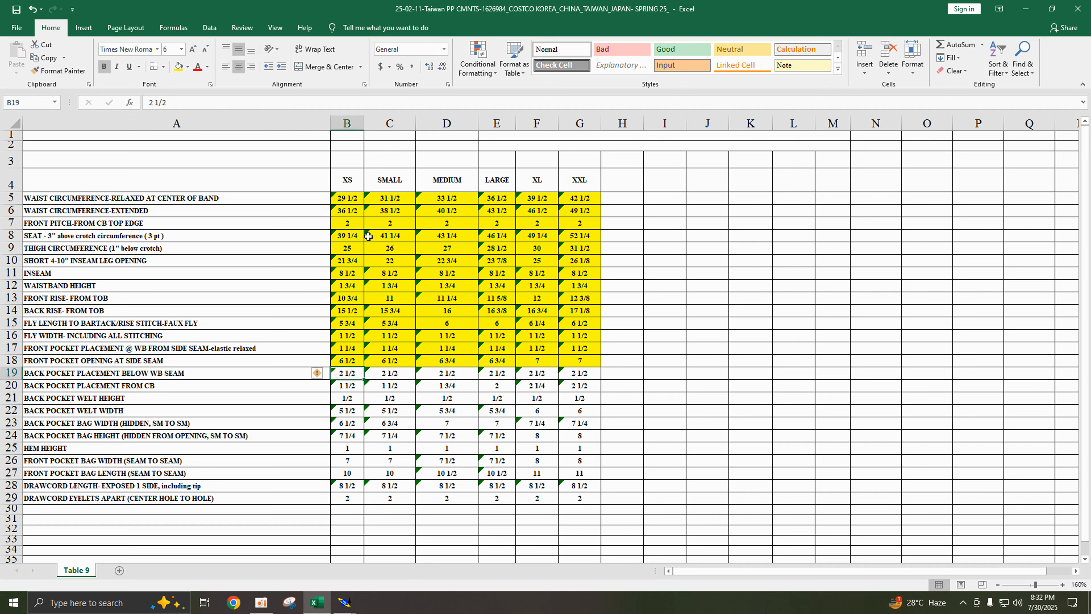
click(177, 67)
key(Right)
click(178, 67)
key(Right)
click(178, 67)
key(Right)
click(178, 67)
key(Right)
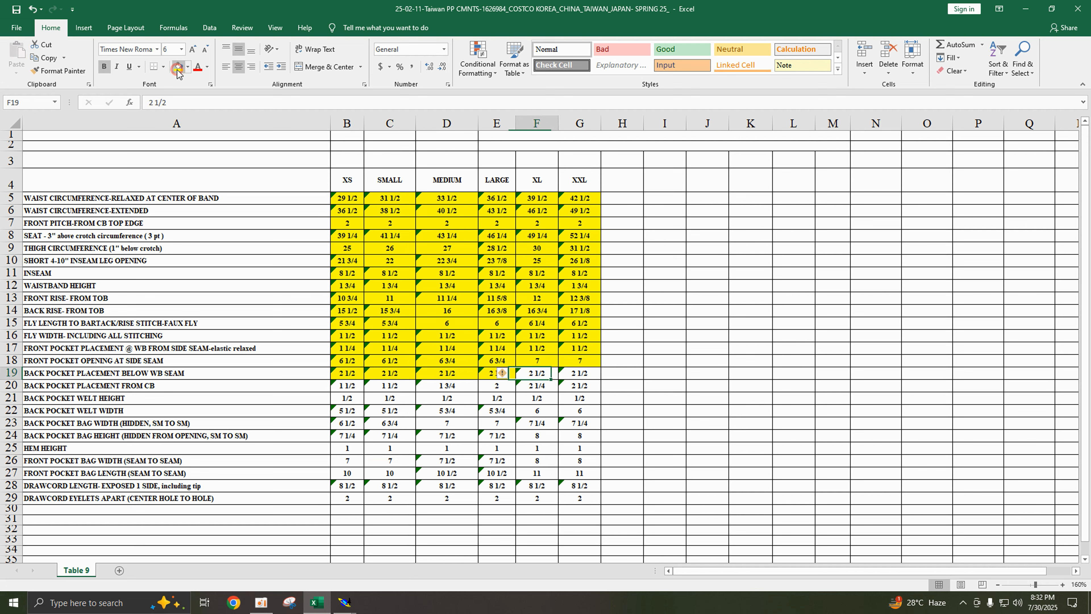
click(177, 67)
key(Right)
click(178, 67)
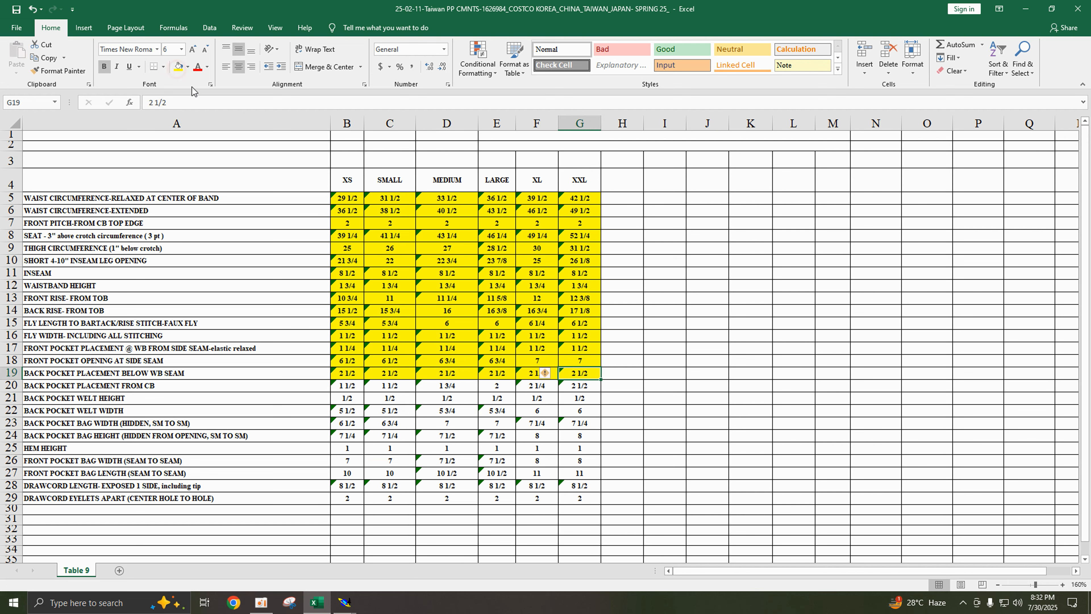
- Review the BACK POCKET PLACEMENT FROM CB values for every size from XS to XXL in the specification
click(353, 389)
click(396, 385)
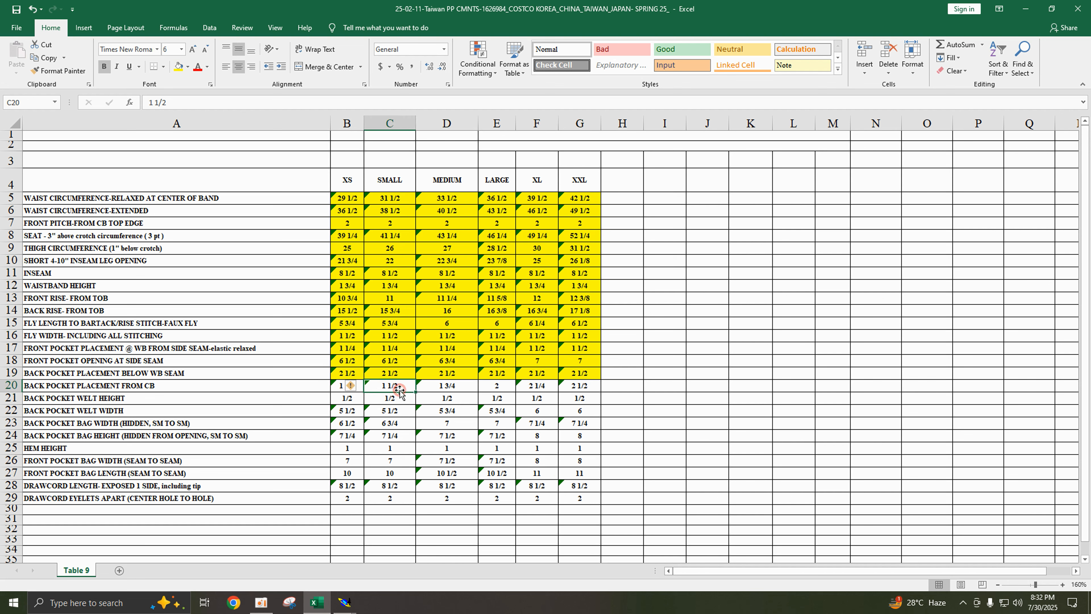
click(446, 388)
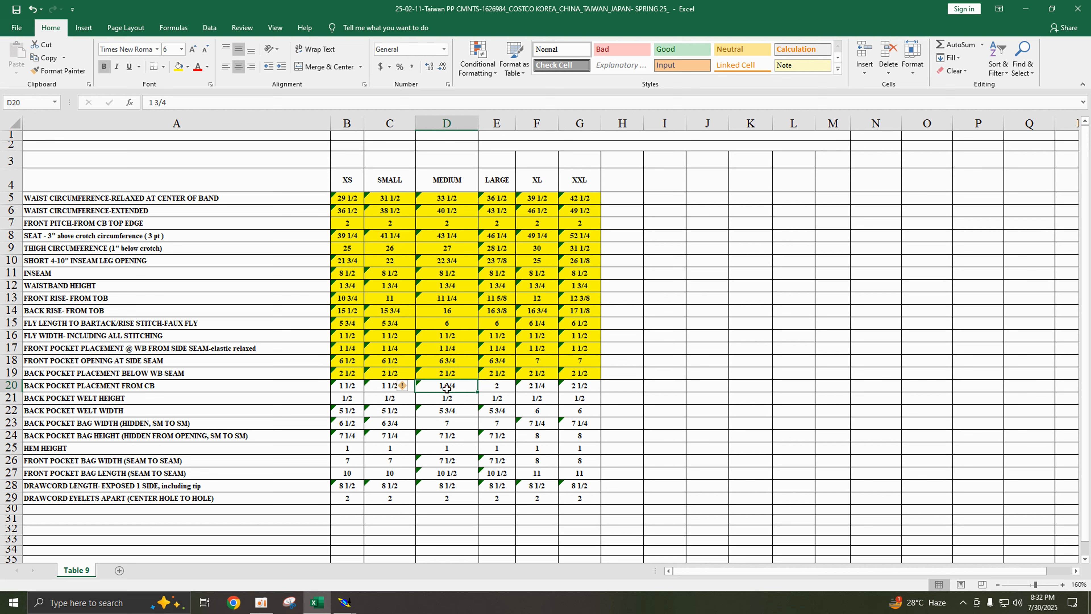
click(501, 388)
click(548, 389)
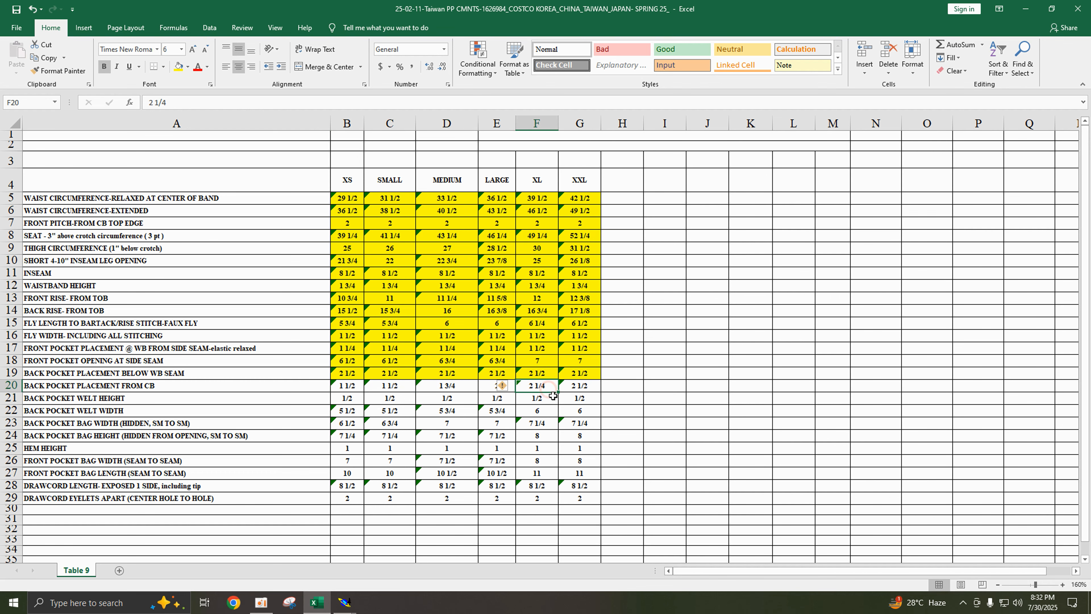
click(573, 390)
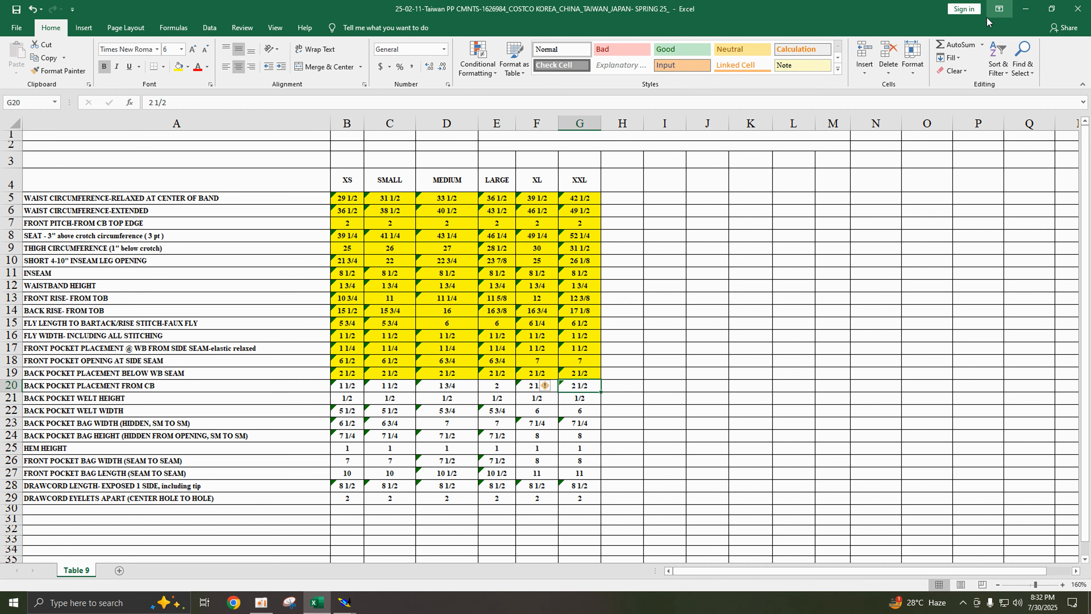
- Switch to Modaris, bring the BACK 1X2 sheet into focus and hide its size nest
click(1025, 9)
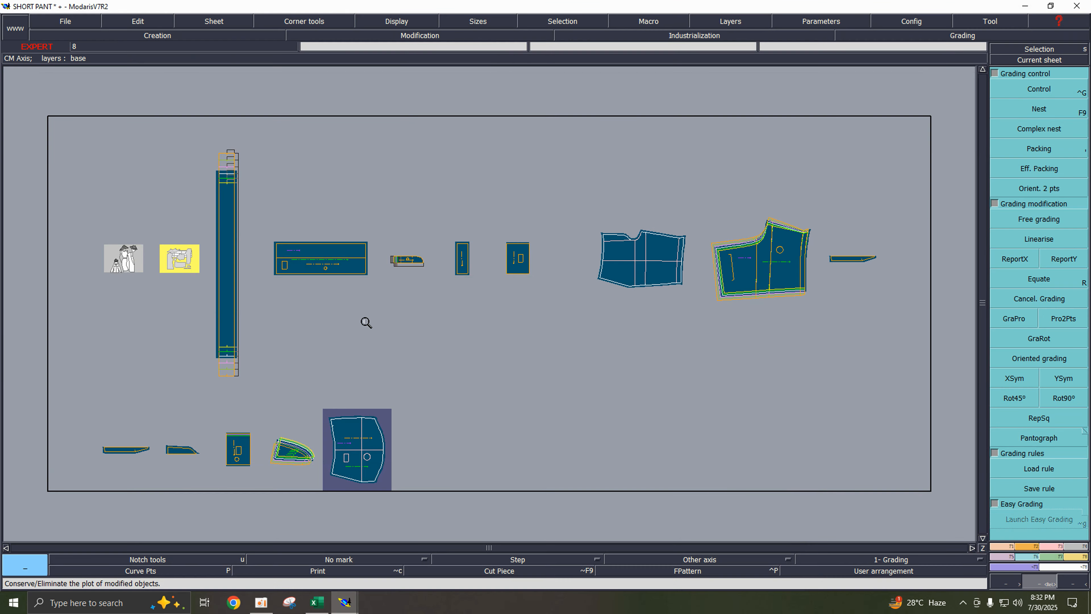
click(1039, 59)
click(788, 255)
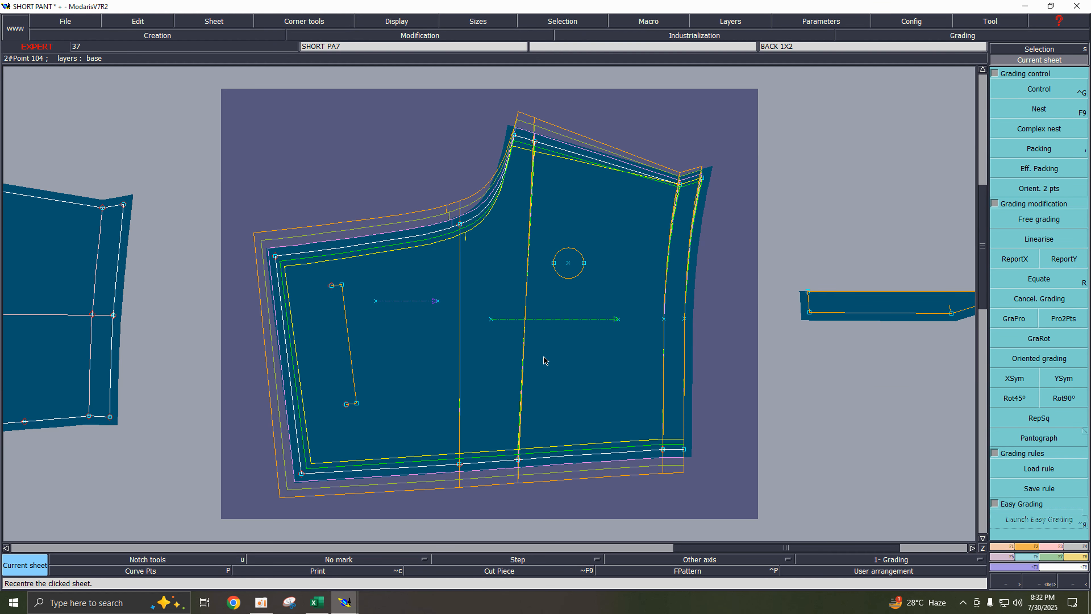
key(F9)
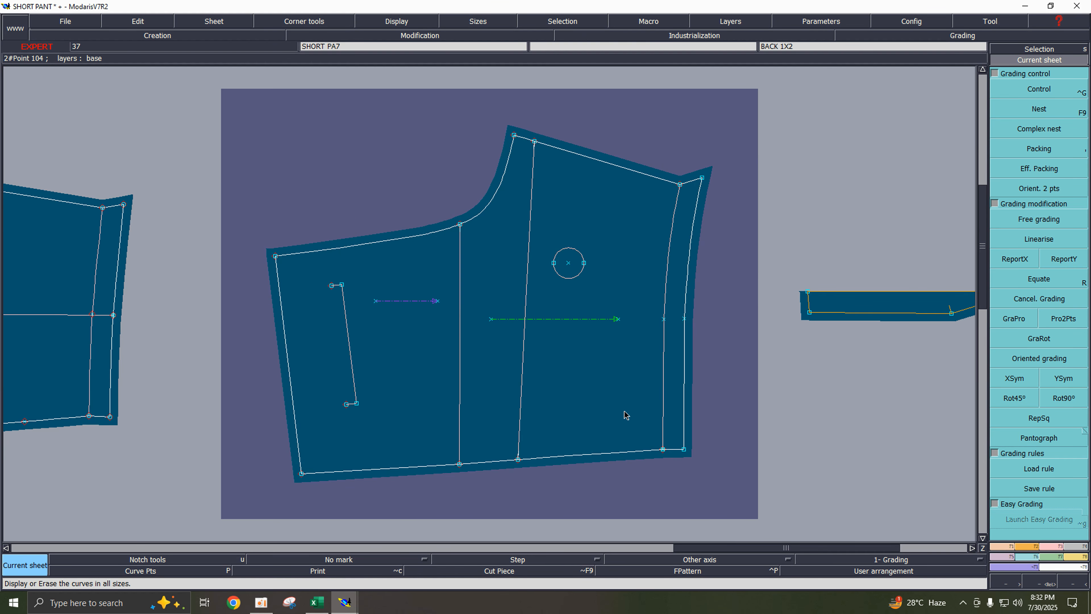
- Rotate the back piece with Rot 2pt, using the side and centre back ends of its waist seam as alignment points
key(F4)
click(1061, 374)
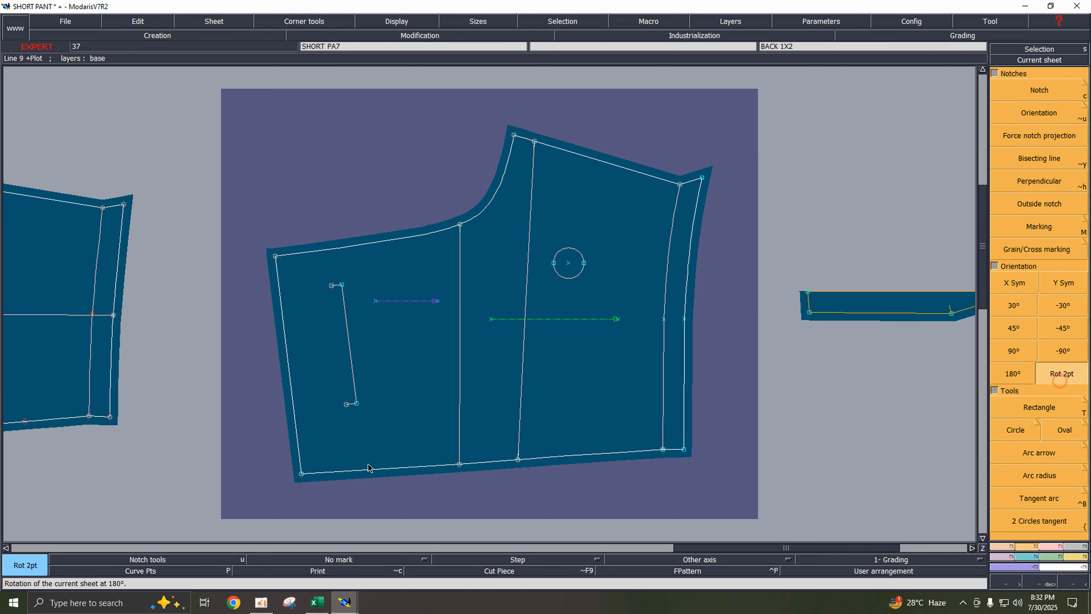
click(300, 474)
click(276, 257)
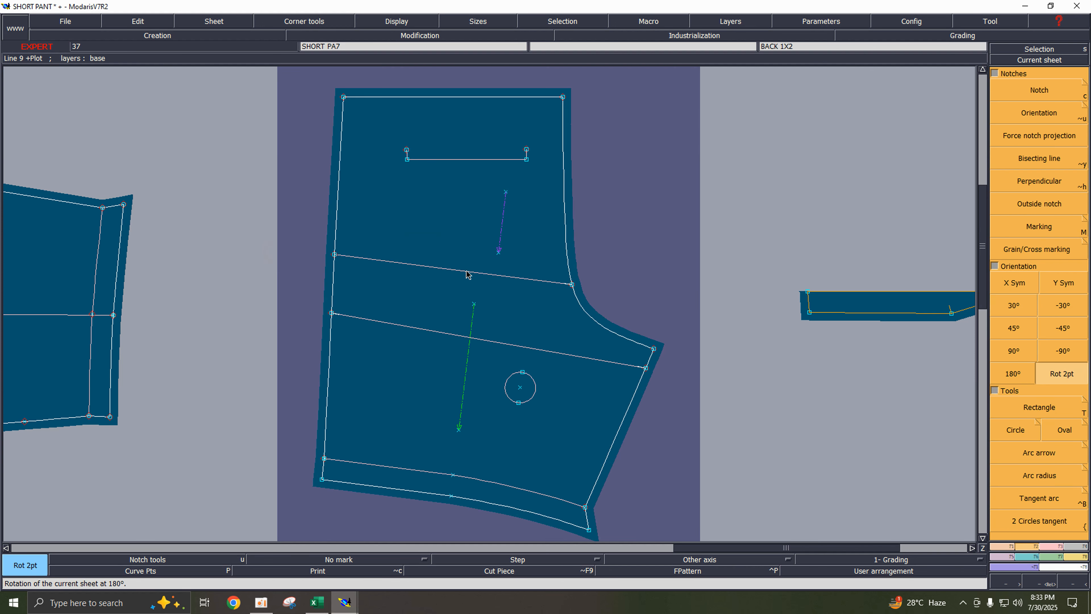
- Delete the old back pocket marking lines near the waist seam of the back piece
key(Return)
drag(329, 101, 675, 242)
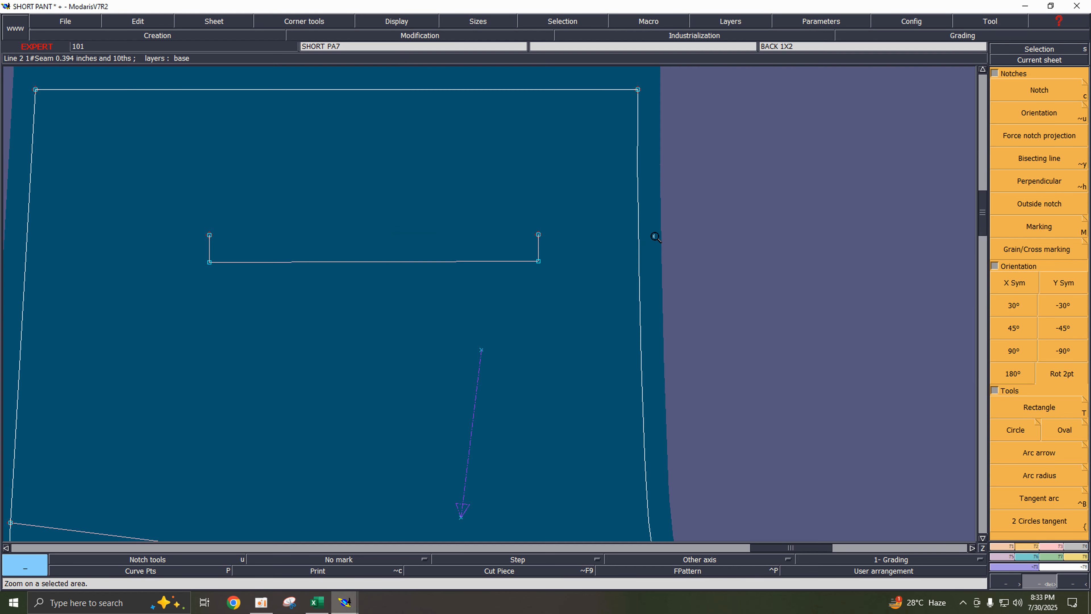
key(Delete)
click(538, 247)
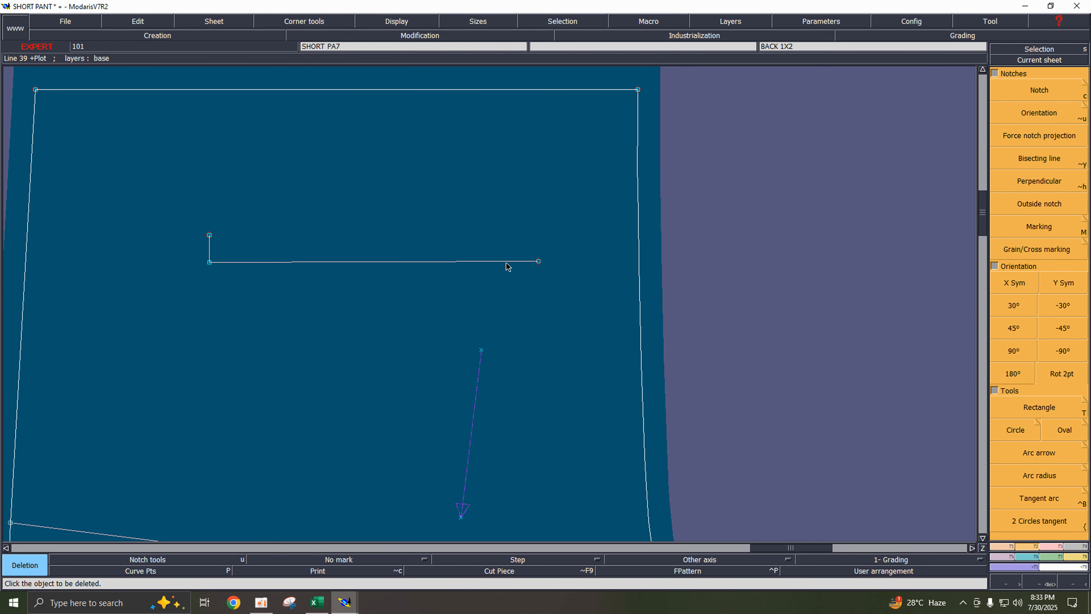
click(504, 261)
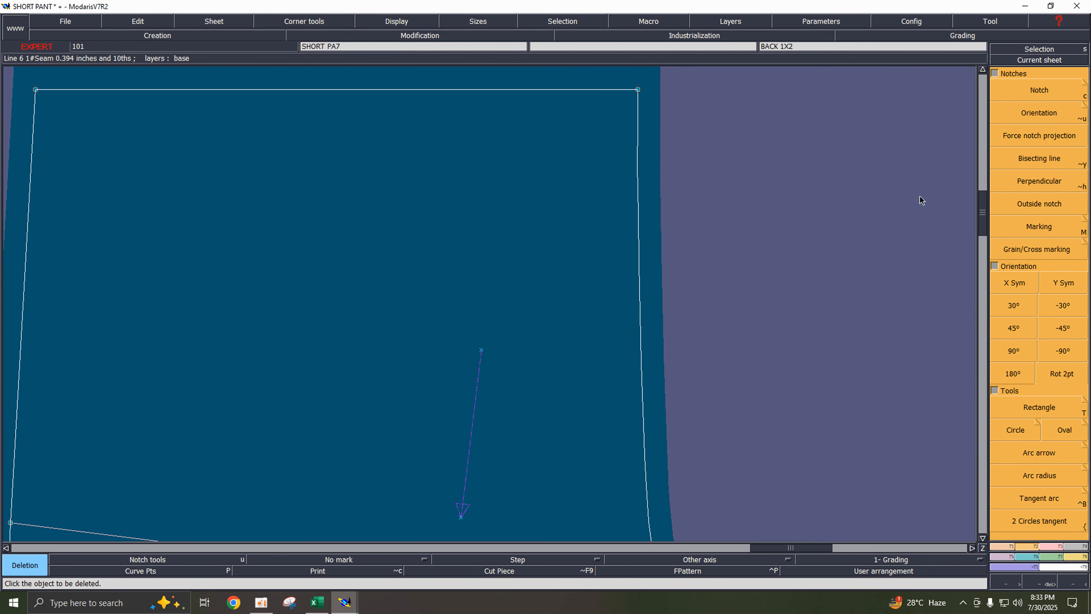
- Try to create a parallel to the back piece's waist seam at a distance of -2.5 inches, and undo it
key(shift+s)
key(p)
click(482, 89)
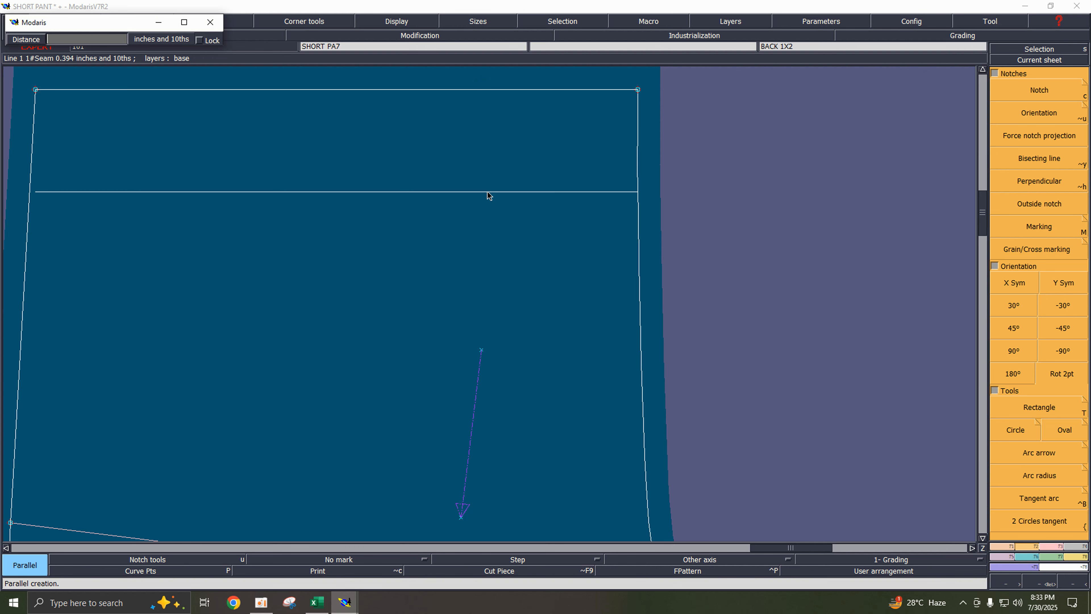
text(-2.5)
key(Return)
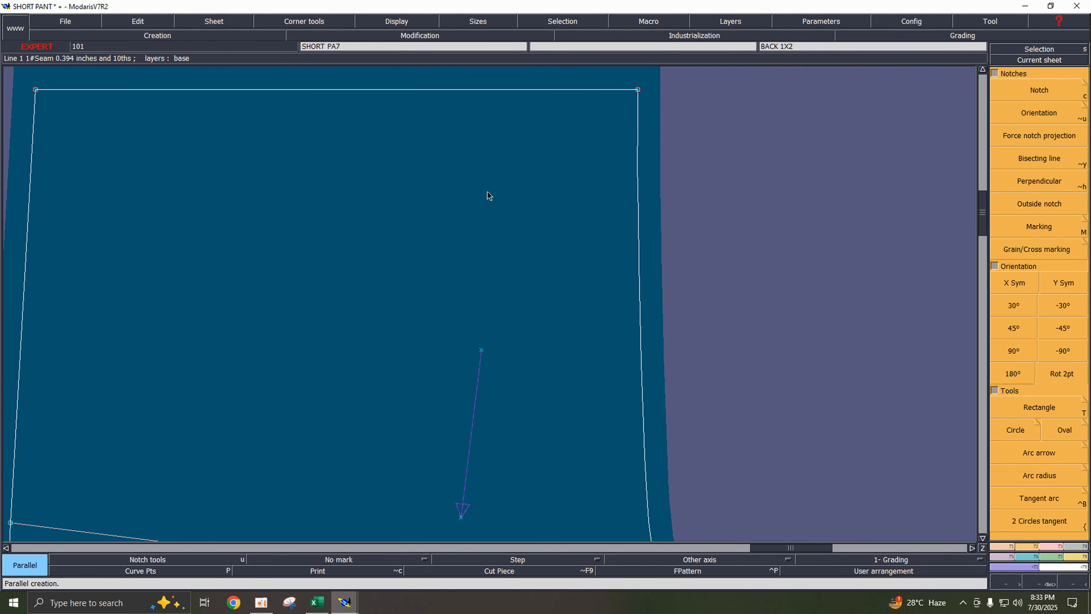
key(Home)
key(ctrl+z)
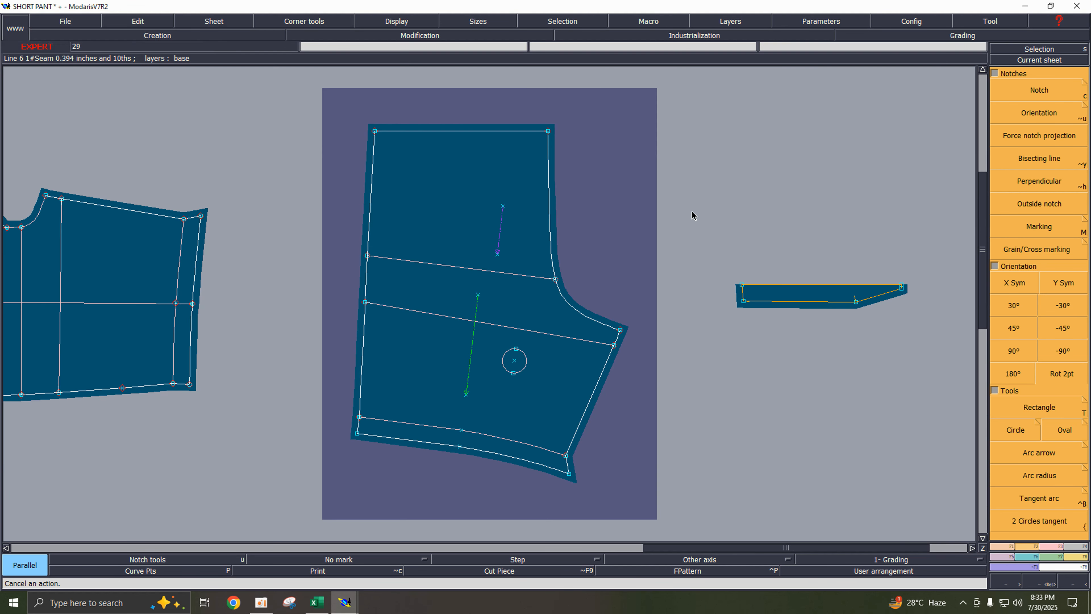
- Review the Parallel tool's curve constraint and all sizes precision options
key(F1)
click(1037, 330)
right_click(1038, 330)
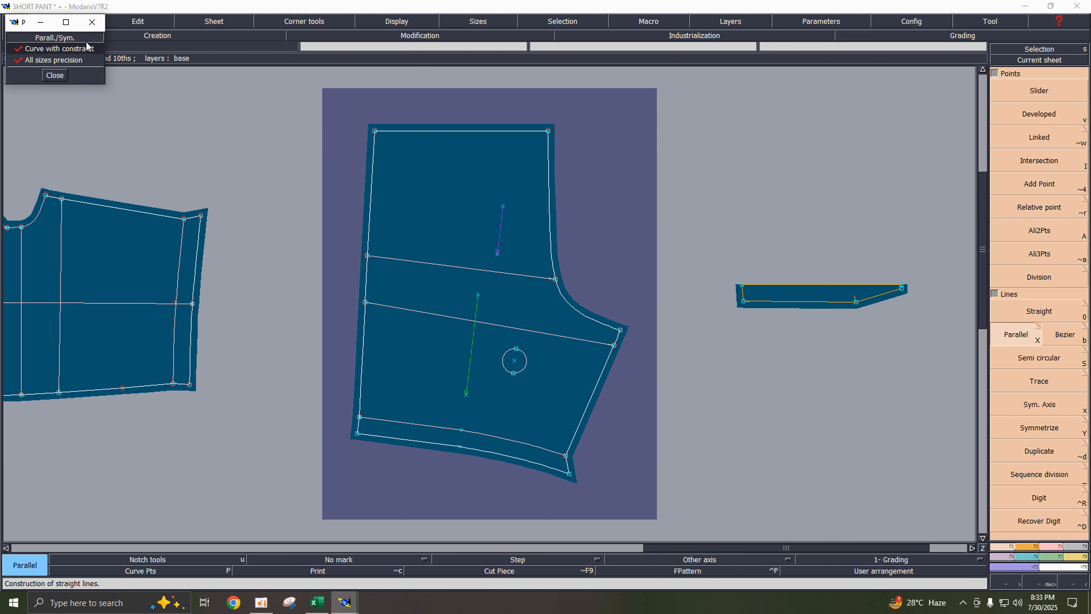
click(57, 80)
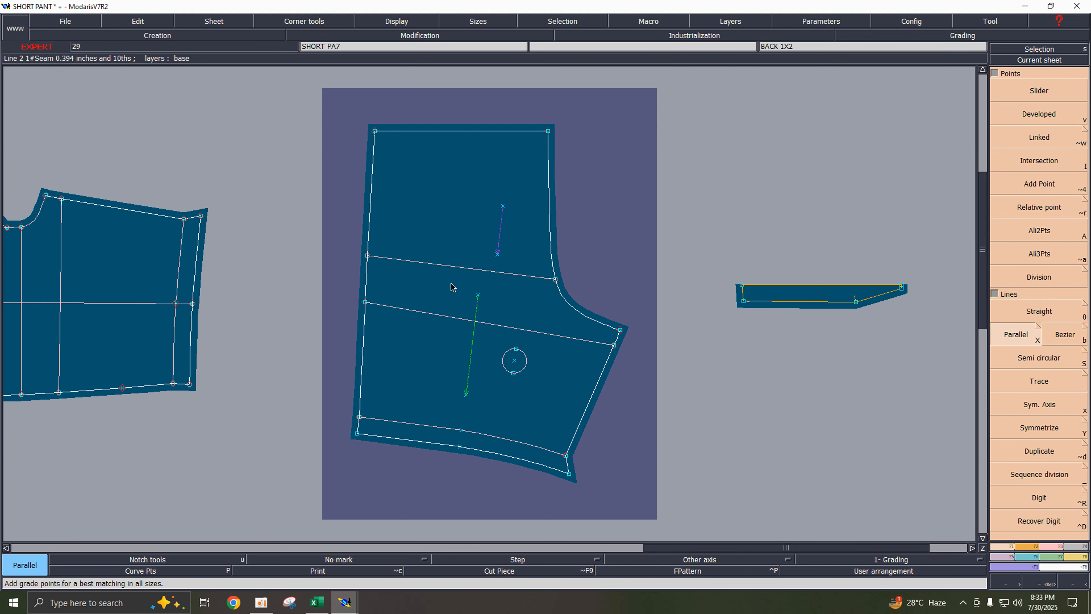
- Retry the waist seam parallel at -2.5 inches after checking the tool options, and undo it
click(447, 132)
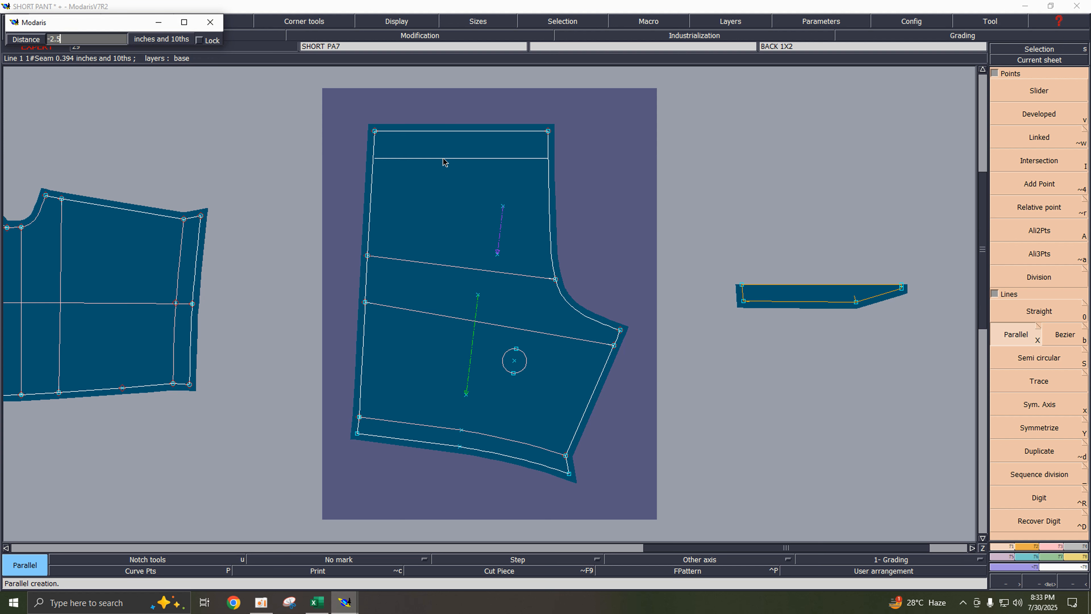
text(-2.5)
key(Return)
key(ctrl+z)
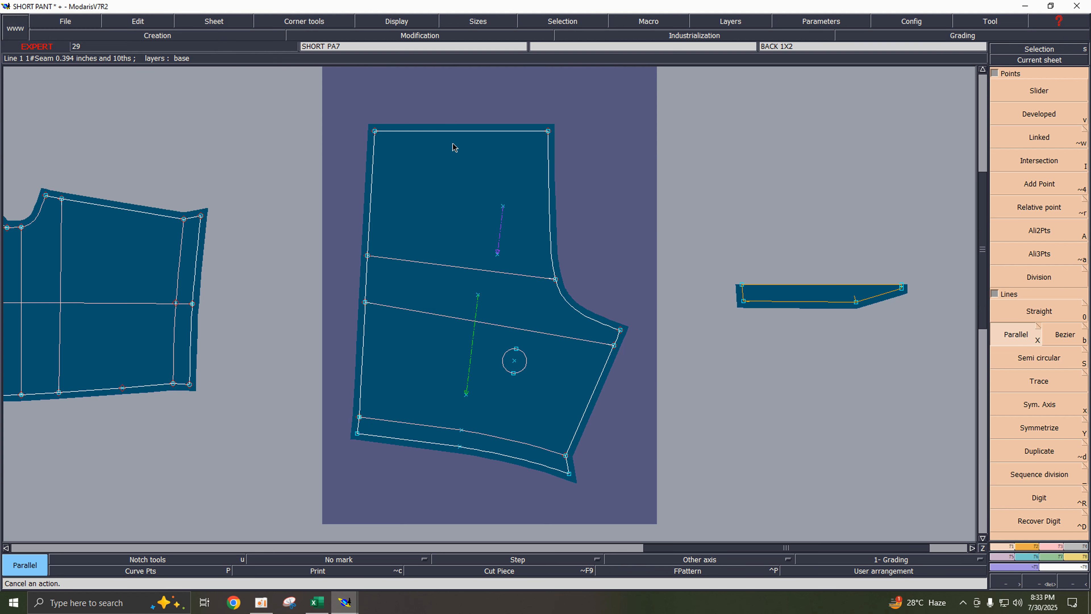
- Create a parallel line 2.5 inches below the back piece's waist seam and check its grading in the size nest
click(458, 132)
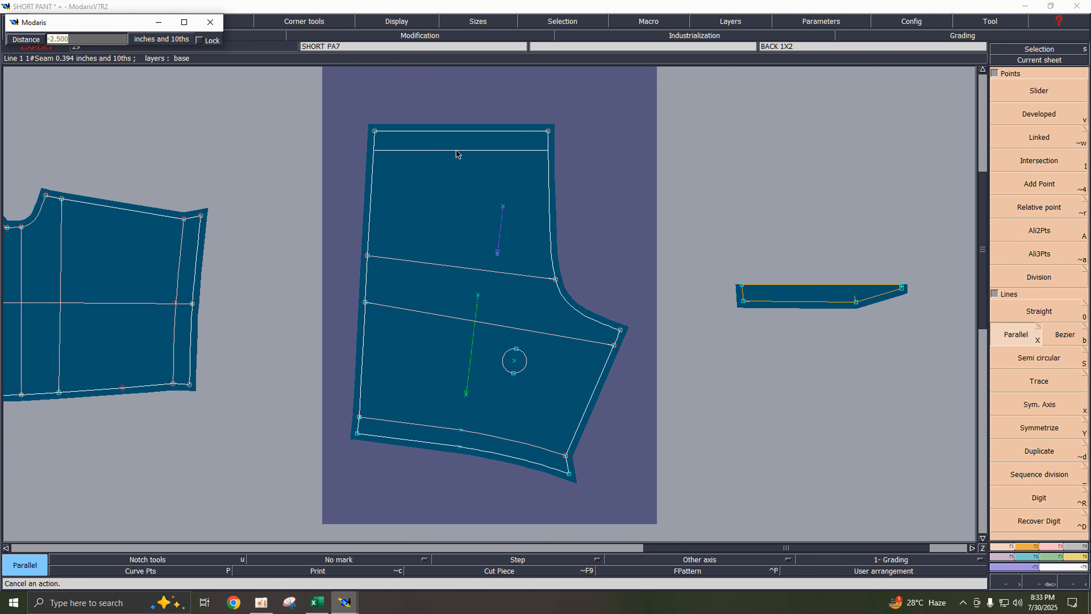
text(2.5)
key(Return)
key(z)
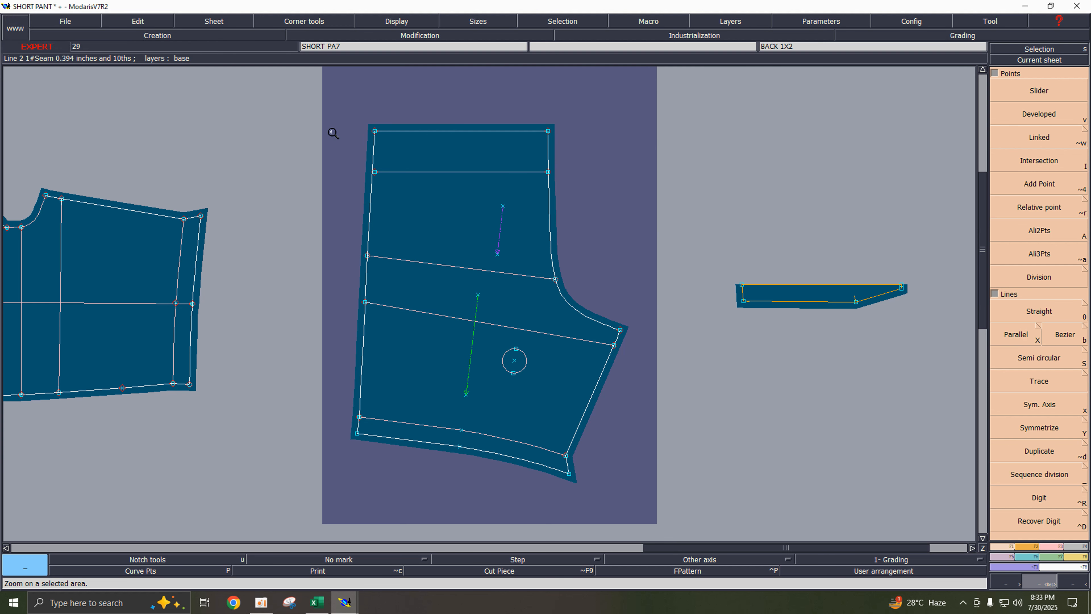
drag(333, 133, 678, 267)
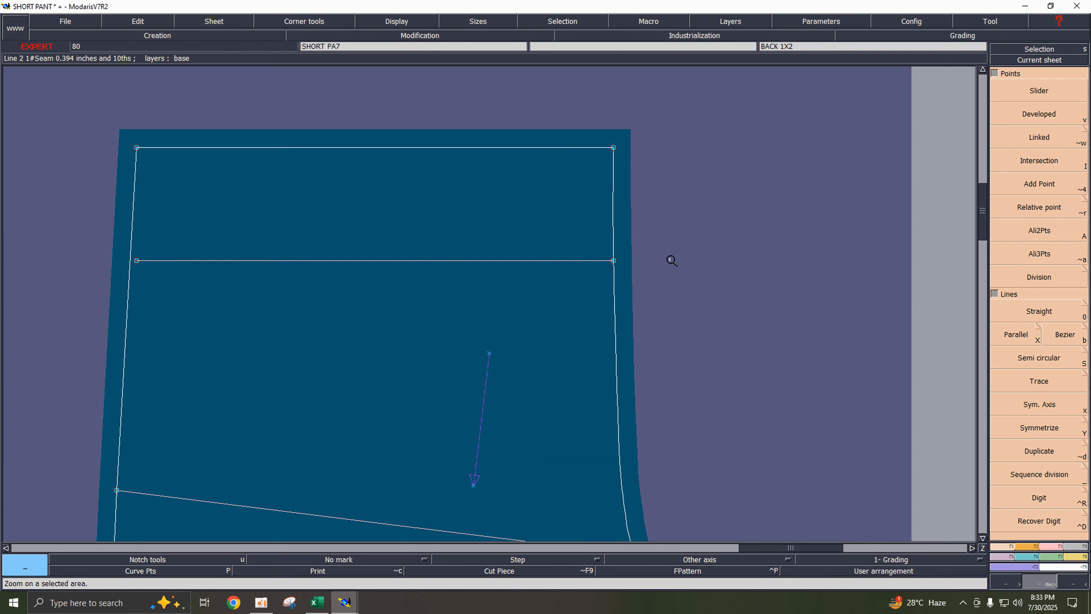
key(F11)
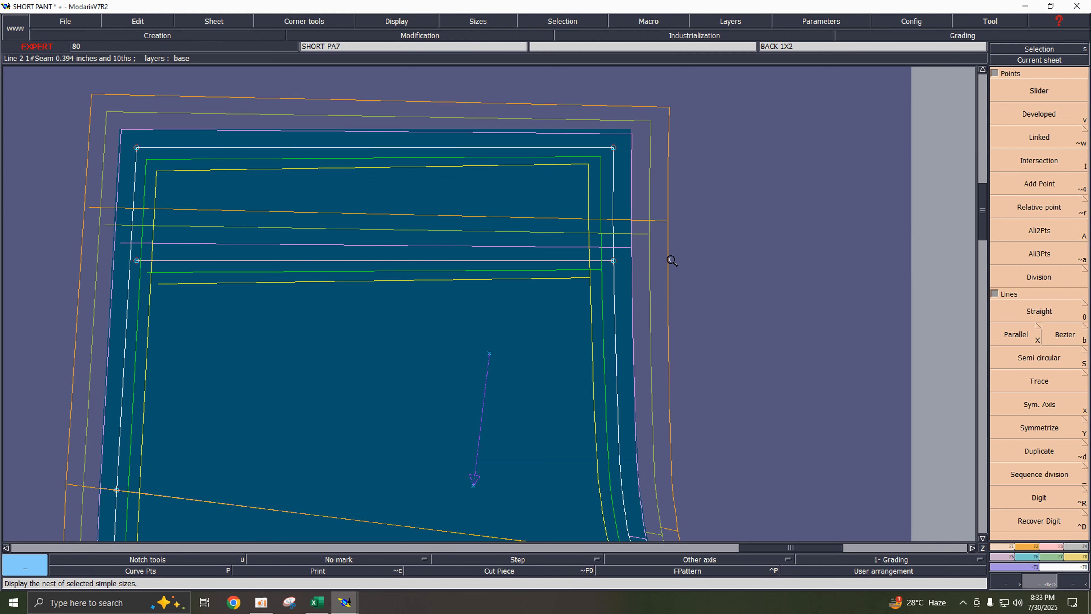
key(F12)
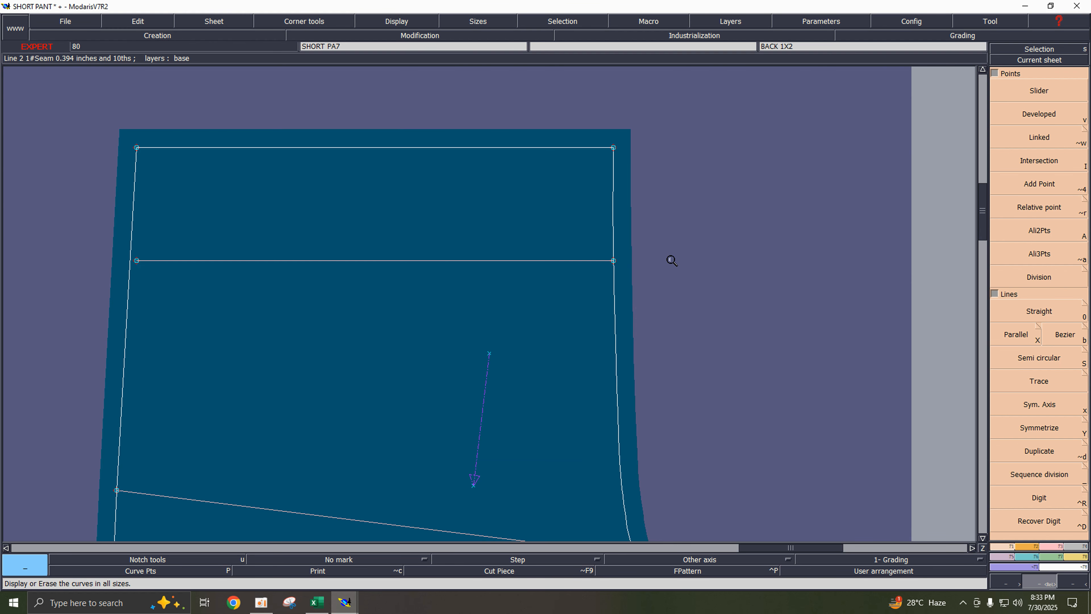
- Adjust the parallel line's centre back end to meet the seam with Adjust 2 lines, and delete the leftover end point
key(F2)
click(1039, 171)
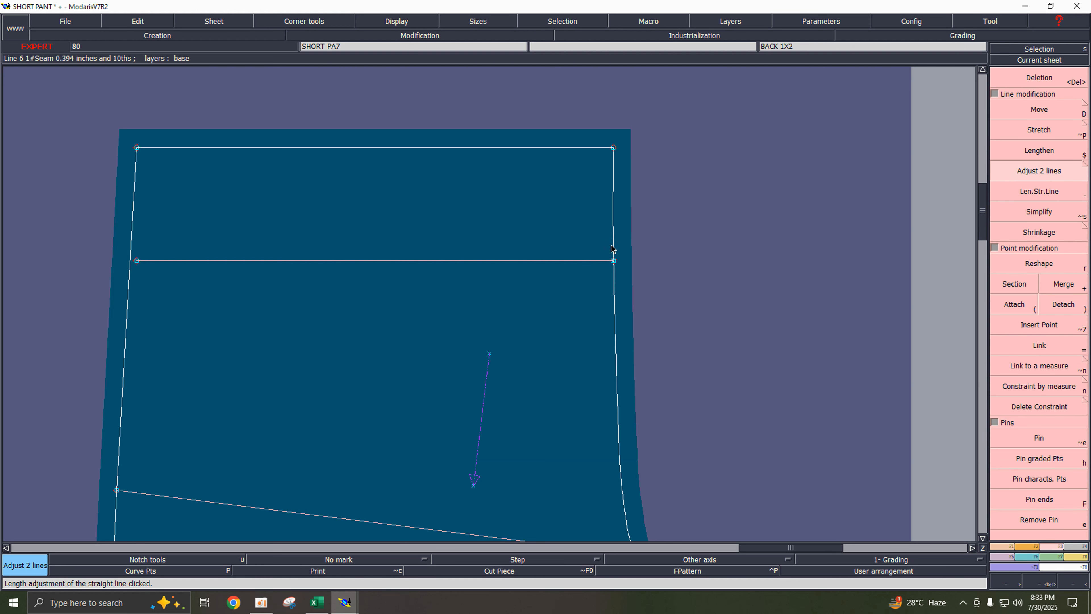
key(Return)
drag(556, 231, 649, 278)
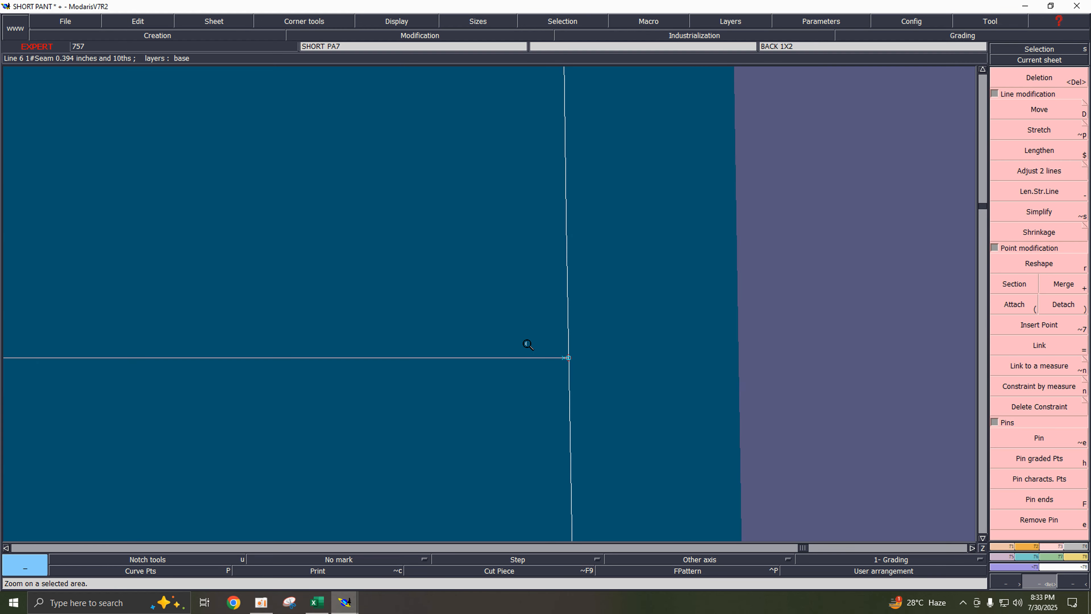
key(Delete)
click(565, 358)
- With the size nest displayed, adjust the parallel line's other end to the side seam and delete the leftover point
key(F9)
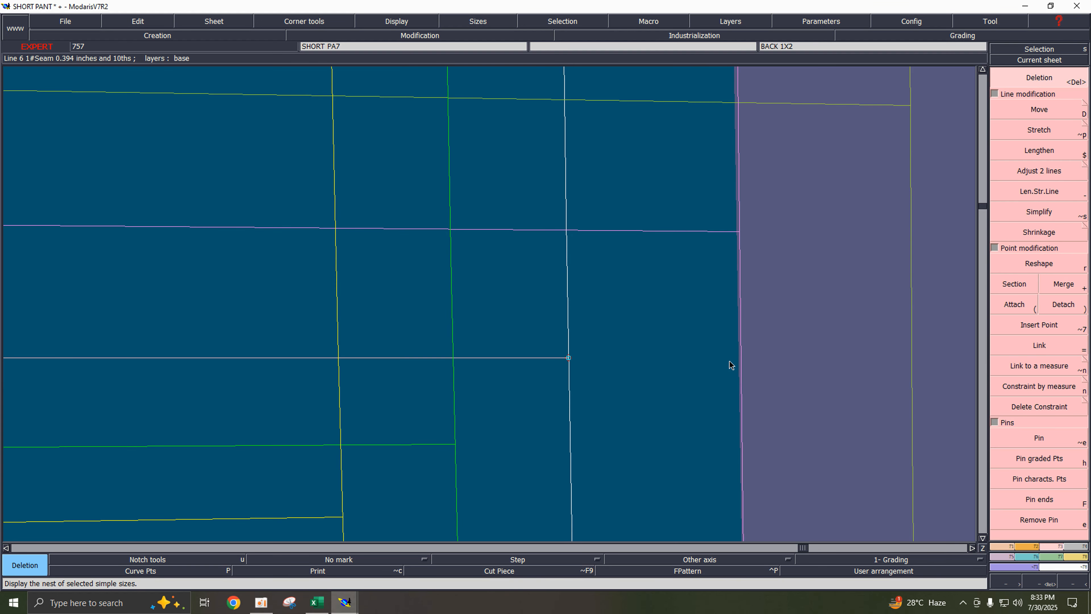
key(Home)
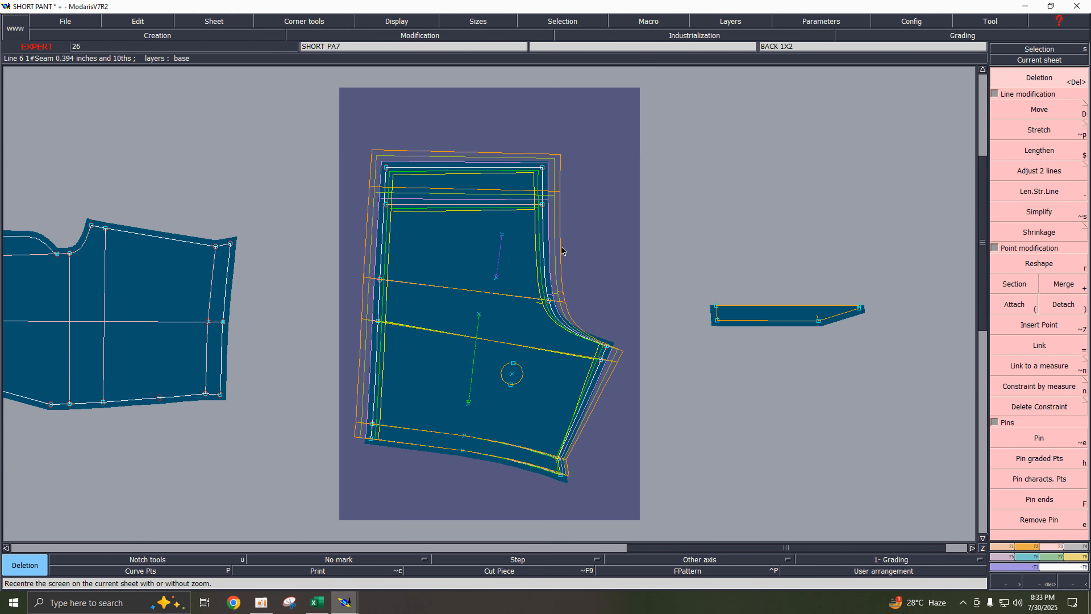
key(Return)
drag(316, 132, 483, 248)
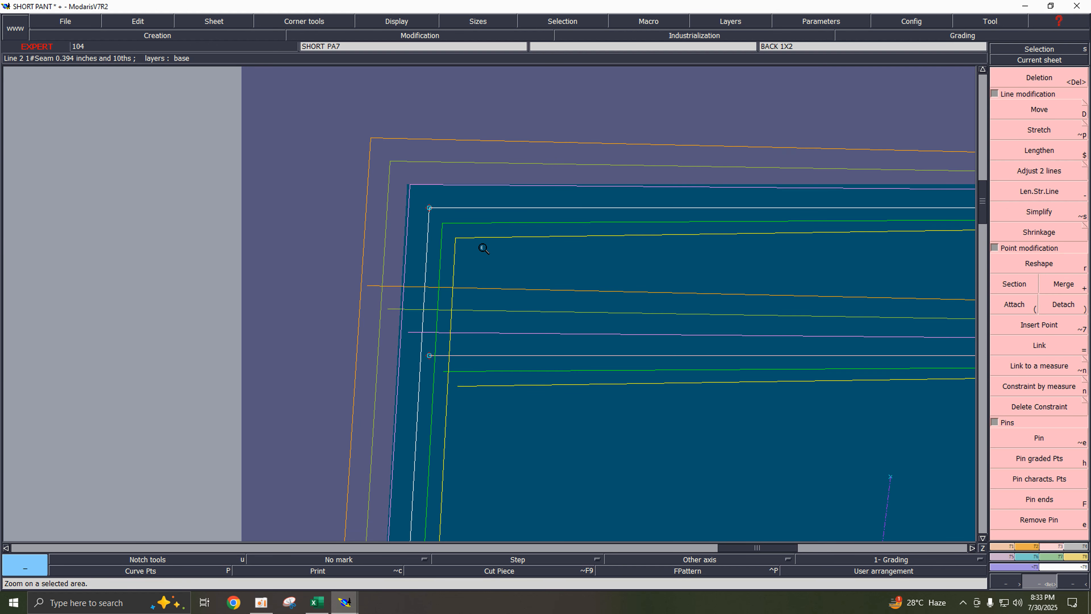
click(1029, 172)
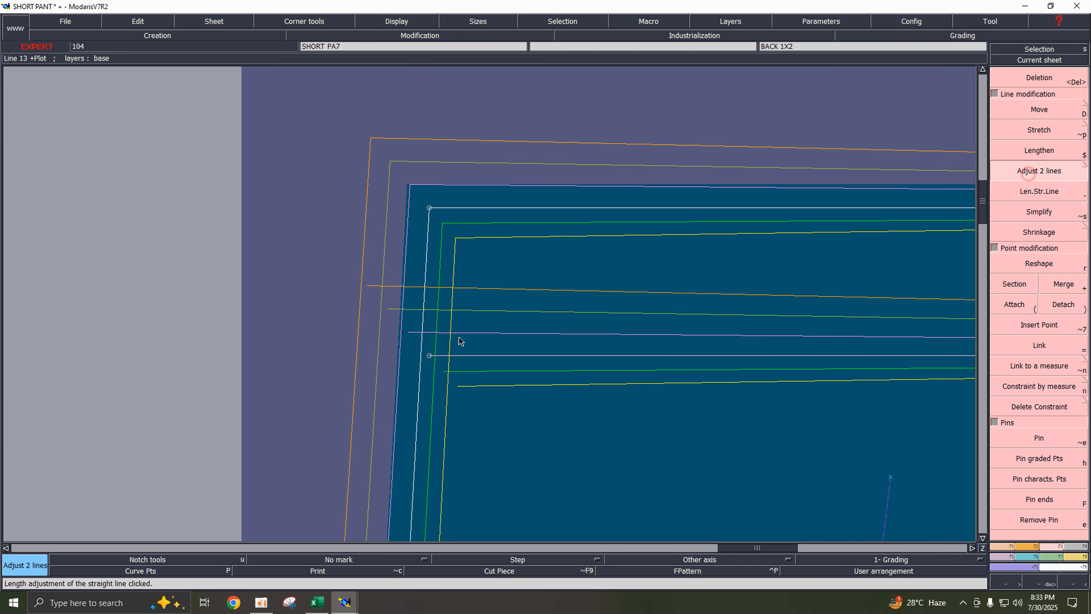
click(423, 356)
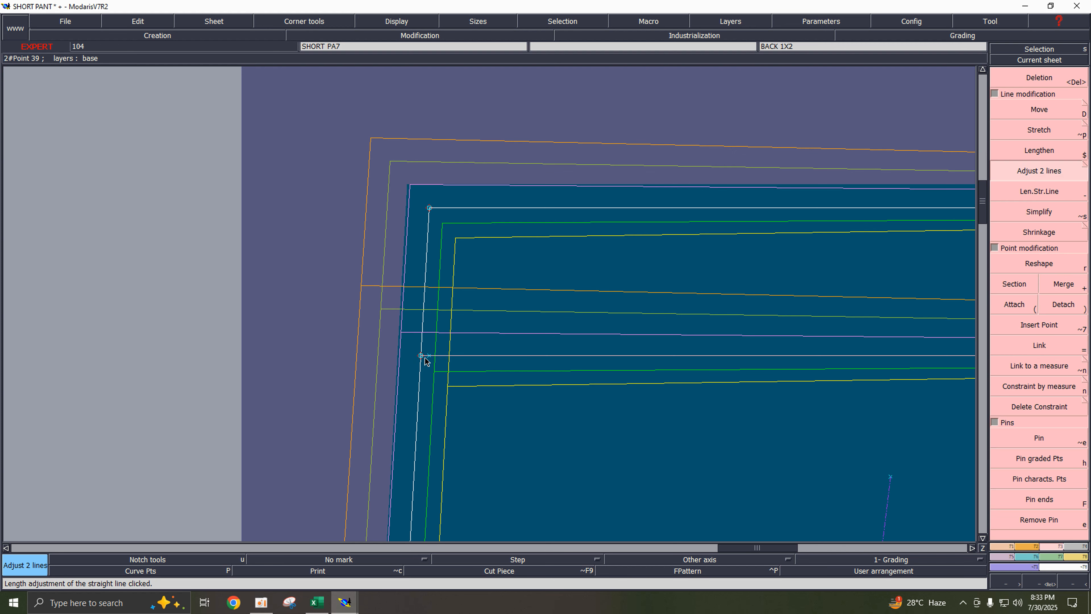
key(Delete)
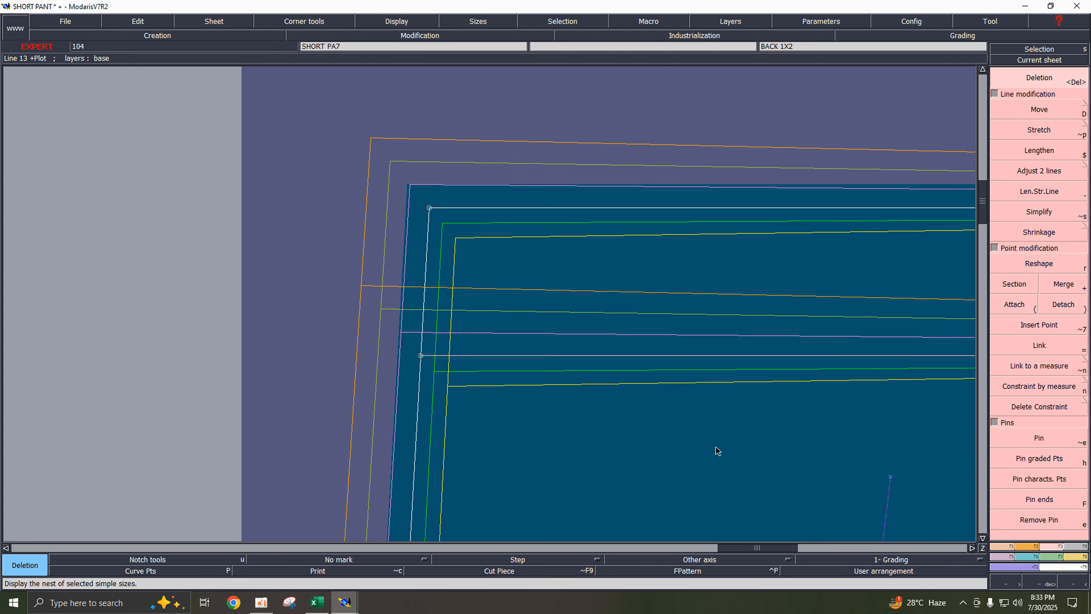
- Inspect the full-width parallel line near the back waist and hide the piece's size nest
key(Home)
key(Return)
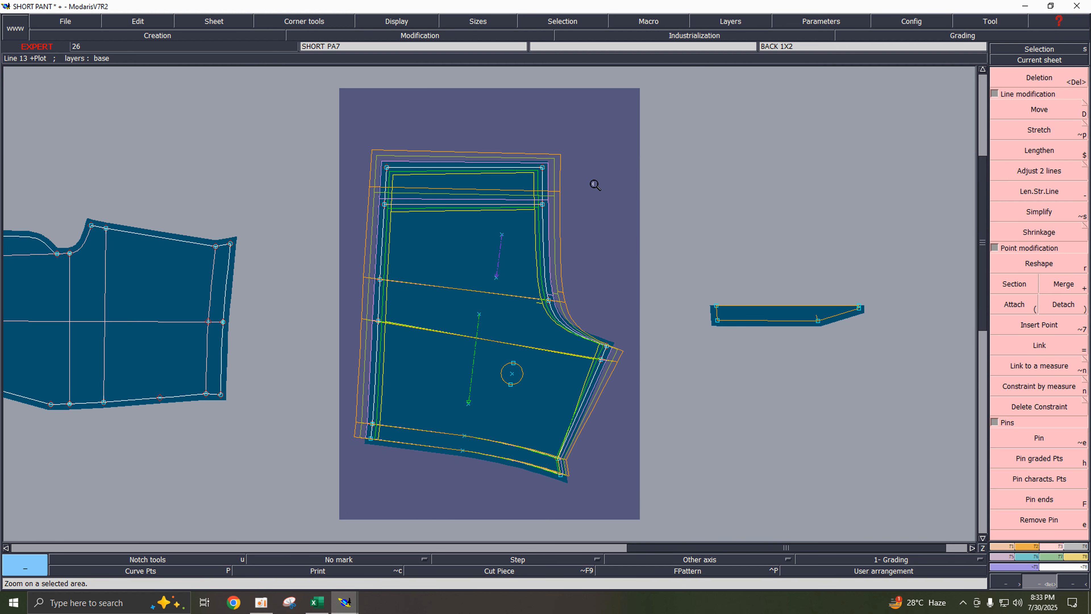
drag(349, 129, 649, 262)
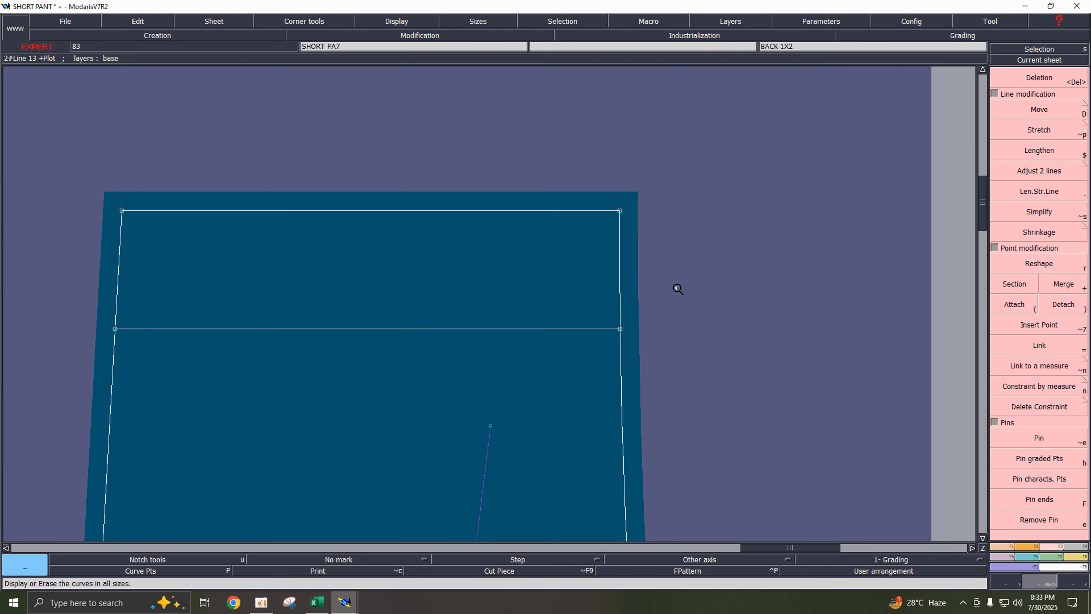
key(F10)
key(F10)
key(F10)
key(F10)
key(Home)
- In the Excel size specification, fill the Medium cell of the back pocket placement from CB row with yellow
key(b)
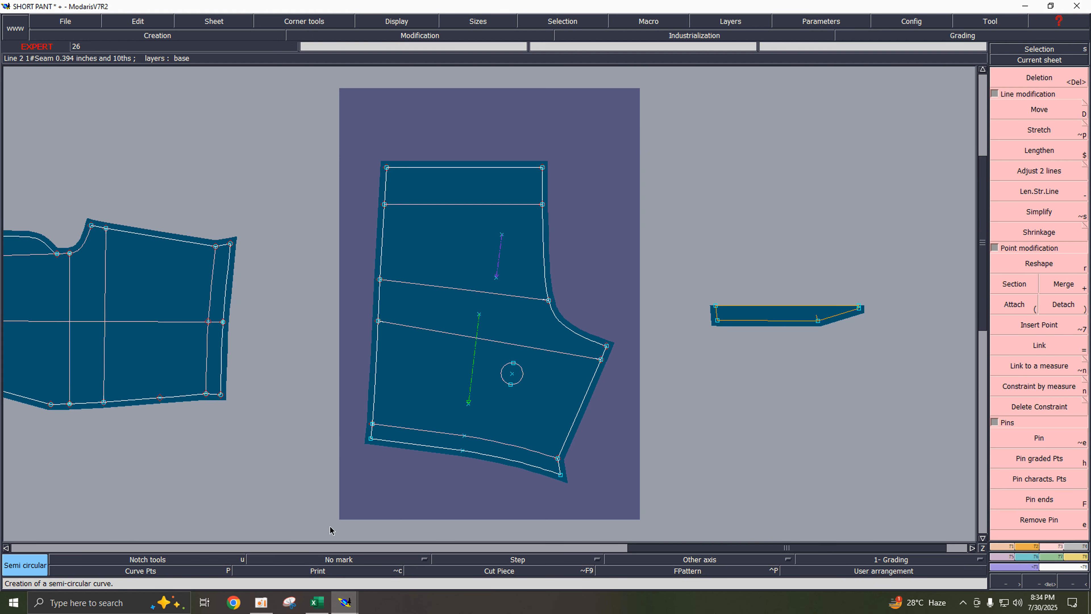
click(317, 602)
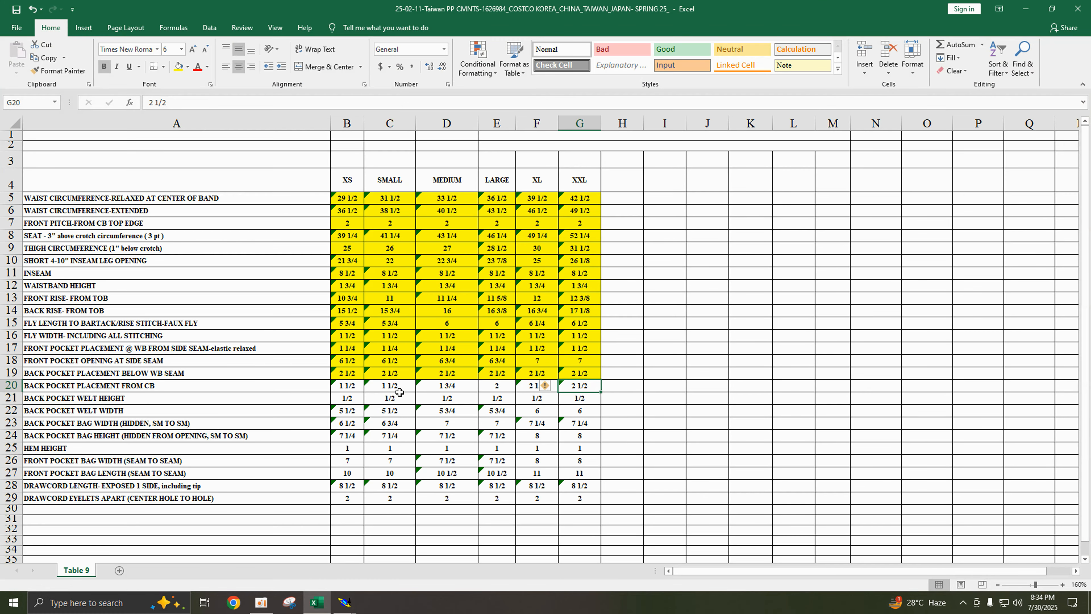
click(451, 386)
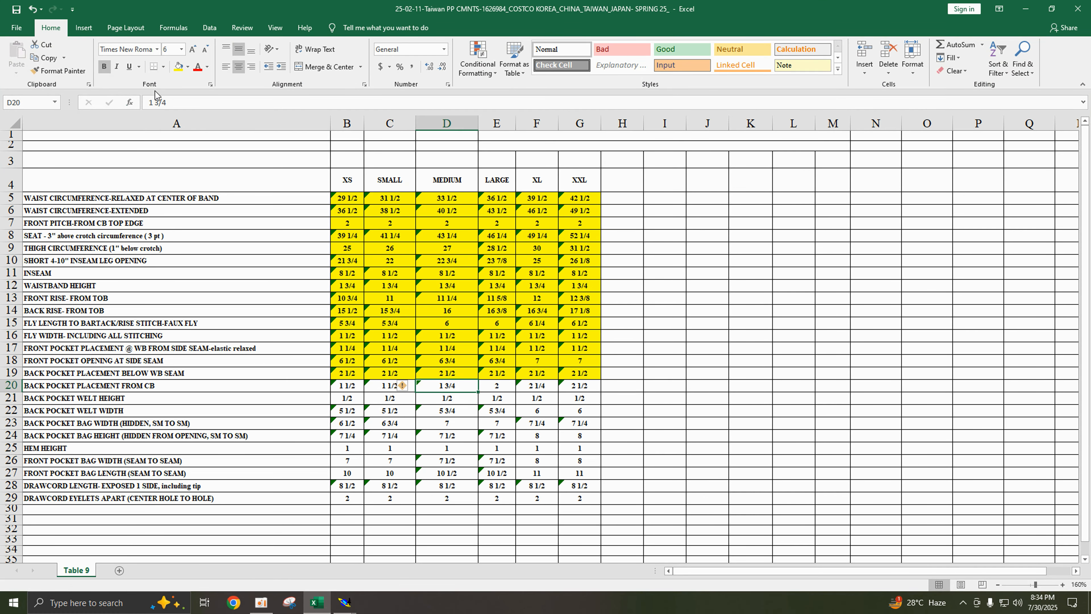
click(178, 66)
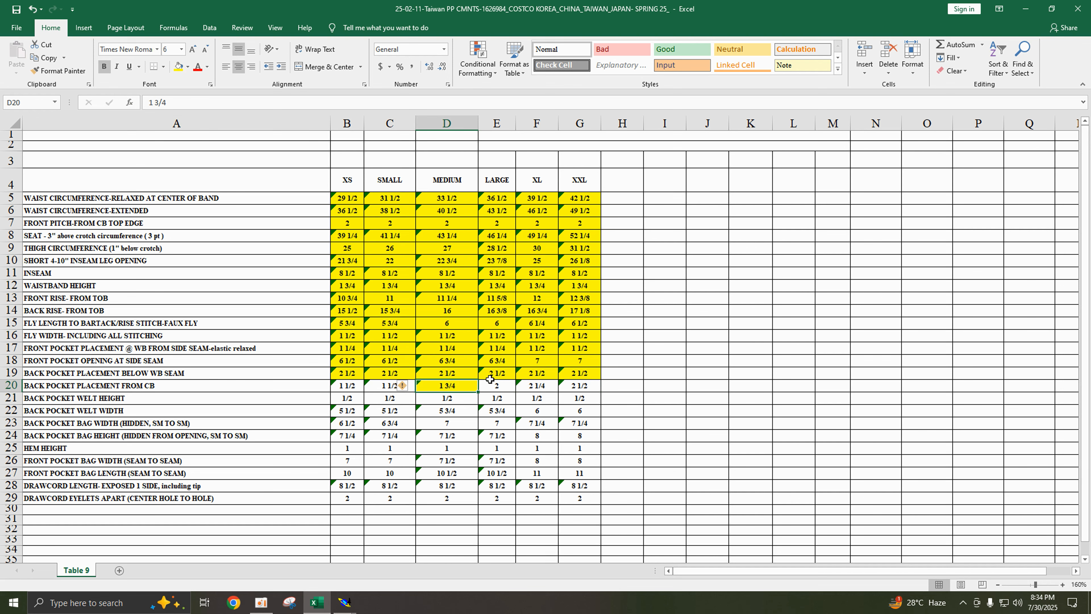
- Back in Modaris, create a developed point 1 3/4 inches from the centre back end of the back piece's pocket placement line
click(344, 601)
click(344, 601)
click(318, 559)
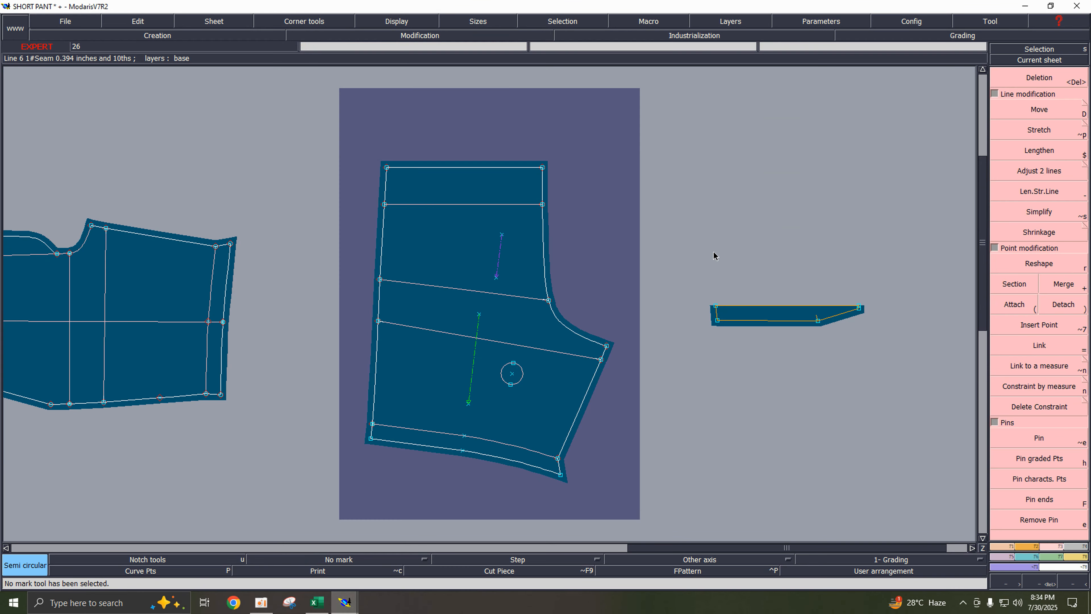
key(d)
click(542, 204)
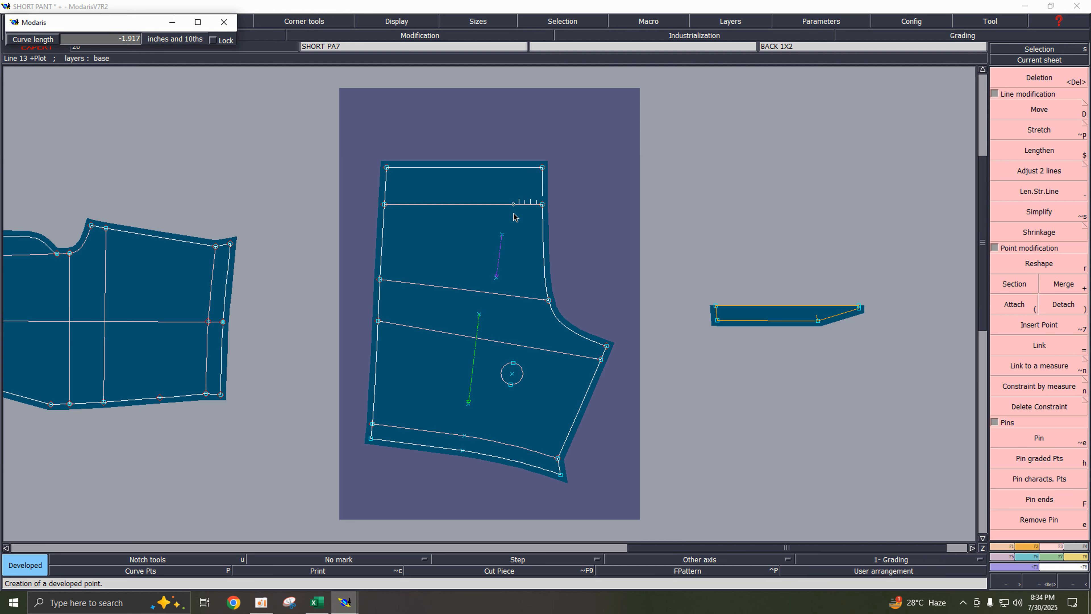
key(Down)
text(-)
key(Return)
click(321, 561)
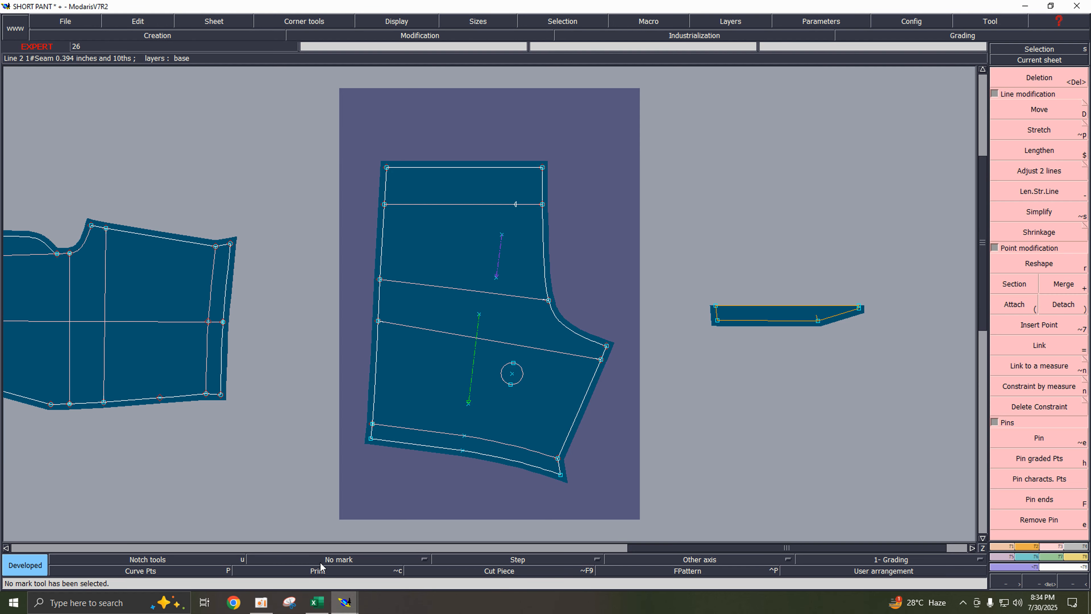
- Delete the short special axis below the back piece's pocket placement line and insert the developed point into that line
click(315, 596)
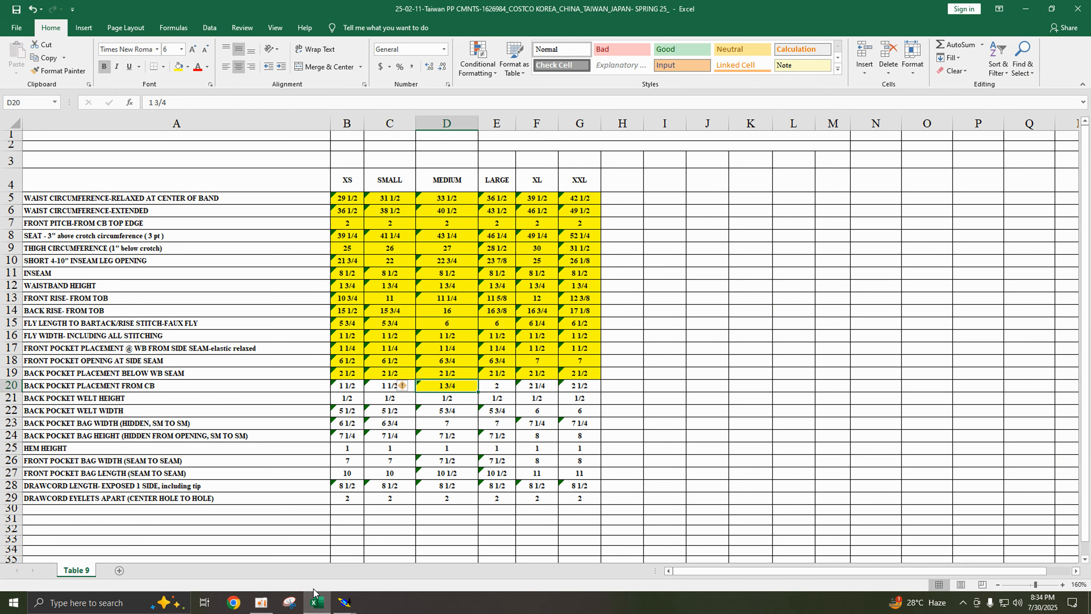
click(344, 602)
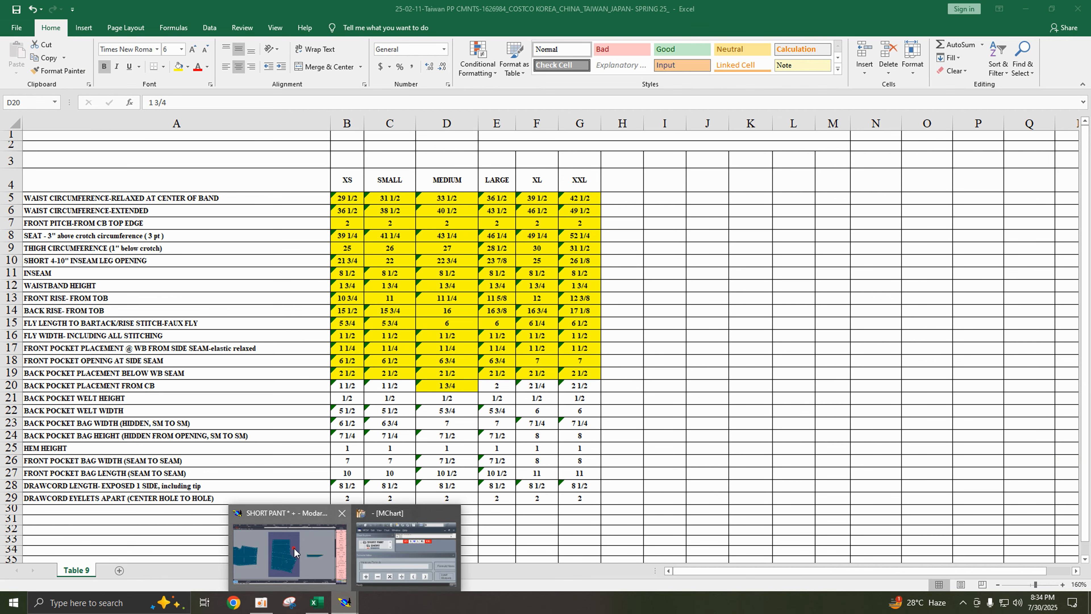
click(330, 561)
drag(348, 167, 674, 348)
key(Delete)
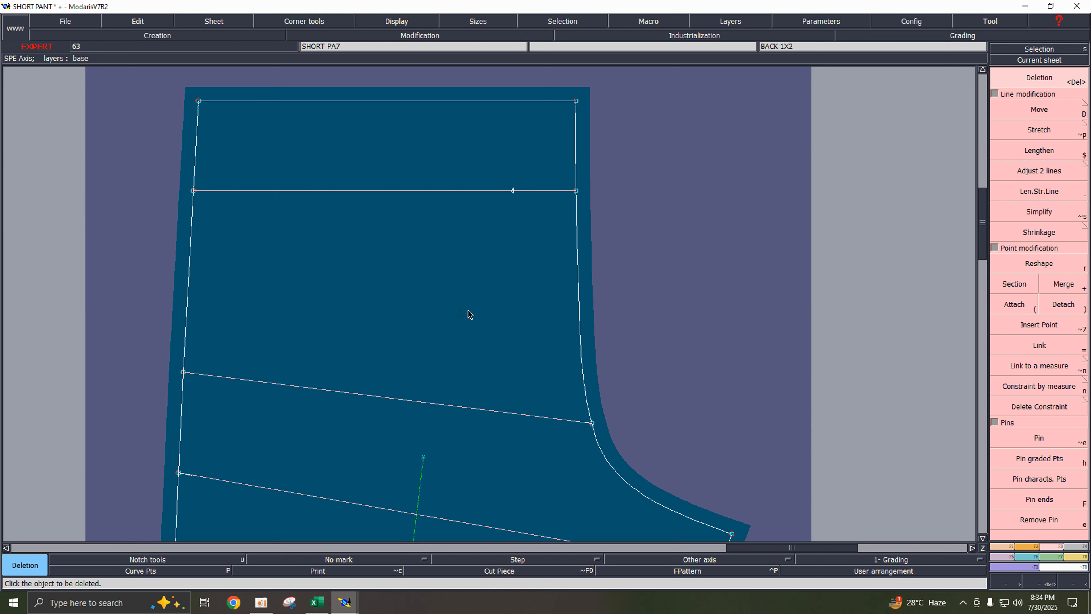
key(alt+7)
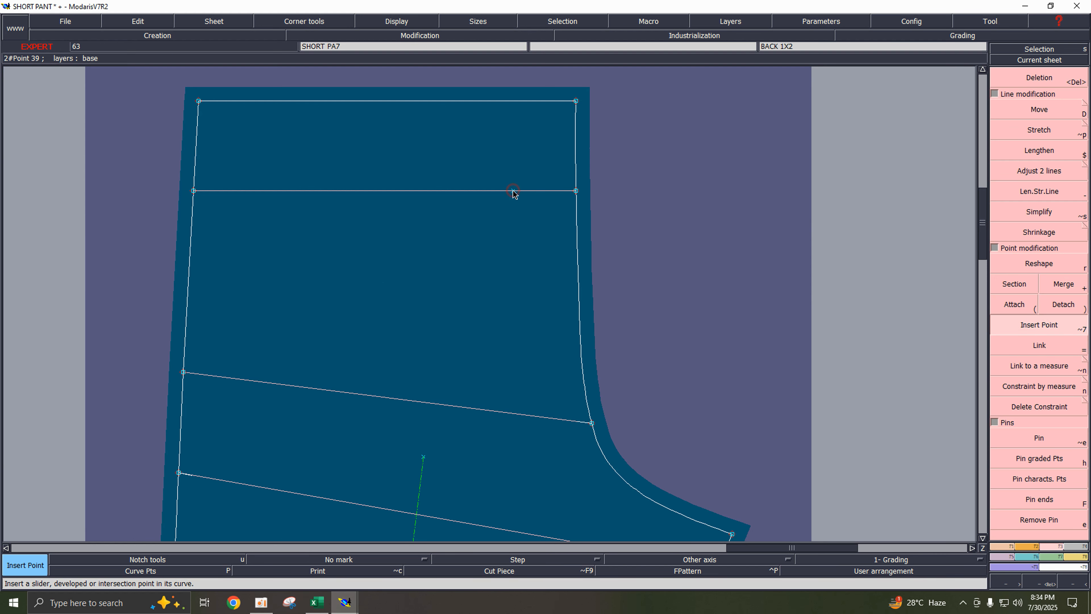
click(528, 200)
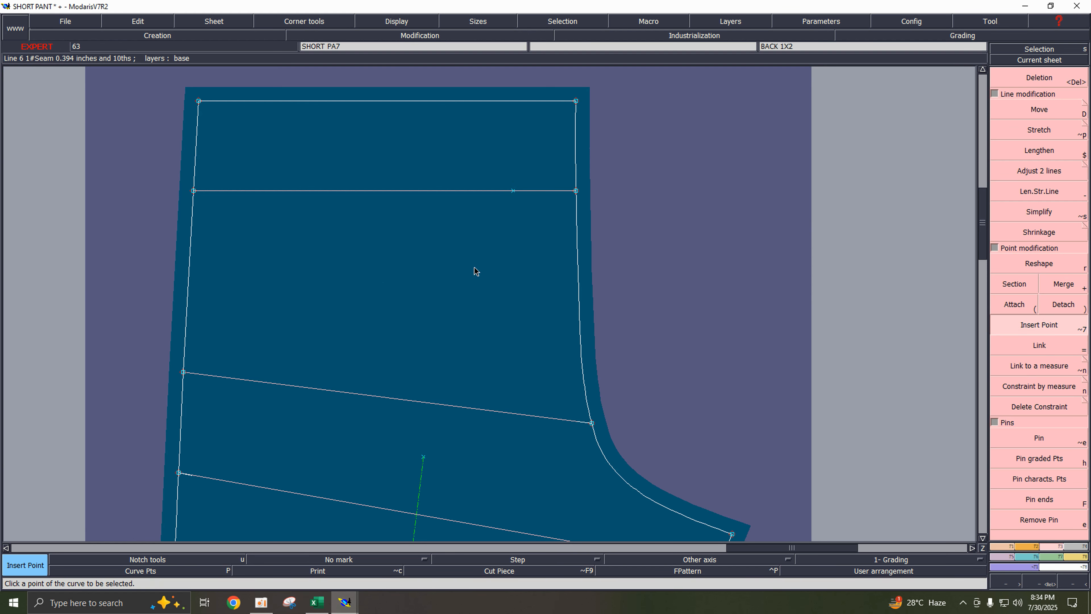
- Section the horizontal pocket placement line at its marked point near center back and draw a vertical straight line down from there
click(514, 190)
click(1023, 283)
click(514, 191)
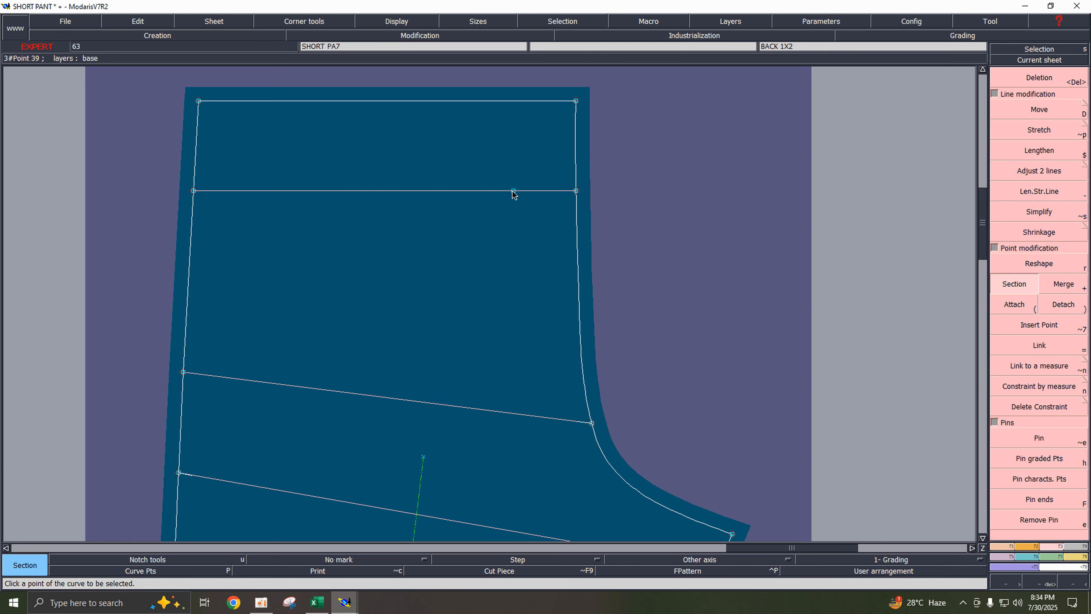
key(b)
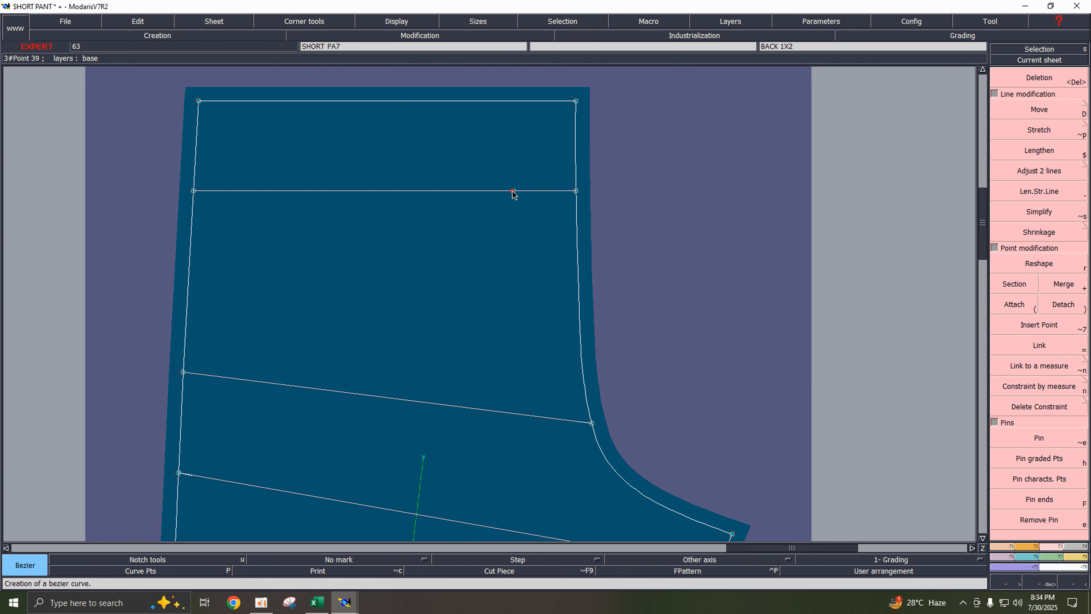
click(513, 191)
ctrl+click(577, 472)
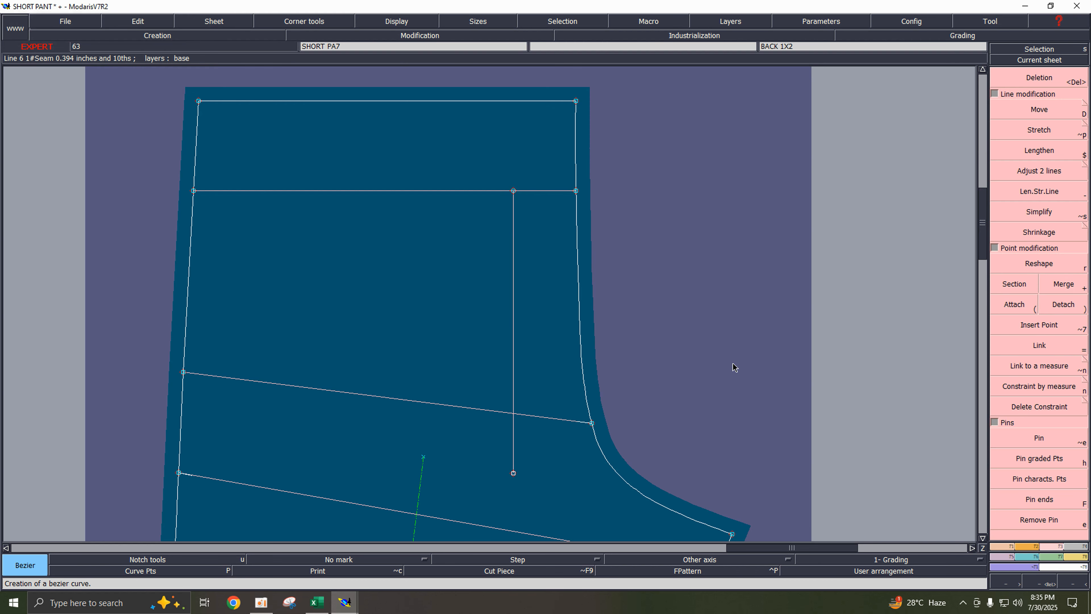
- Display the size nest, report the section point's X grading to the vertical line's lower end, and pack the nest on the placement line's center-back end
key(F11)
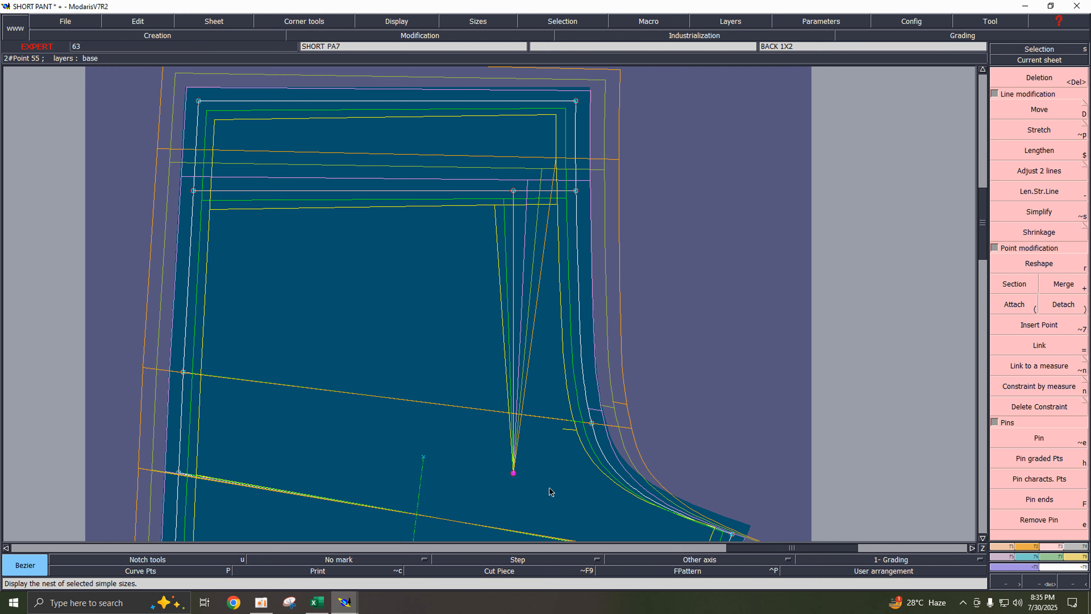
key(F6)
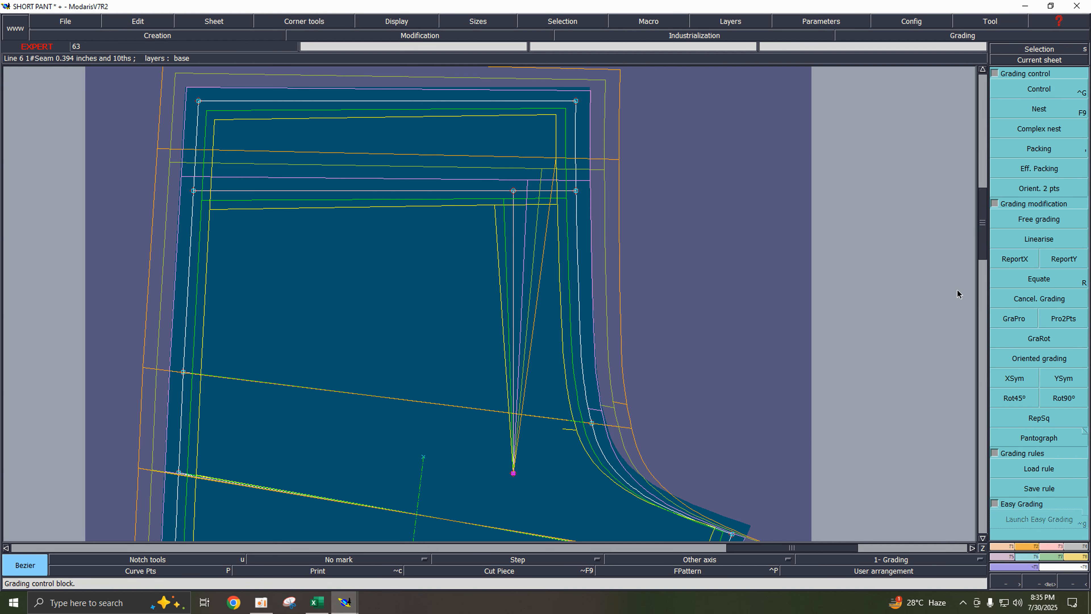
click(1010, 260)
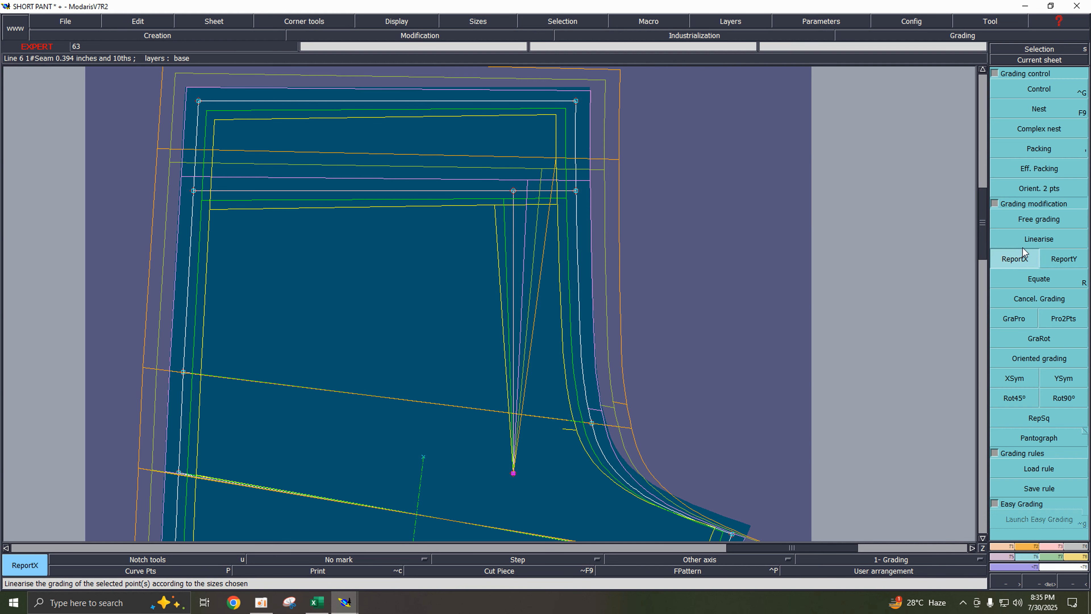
click(514, 472)
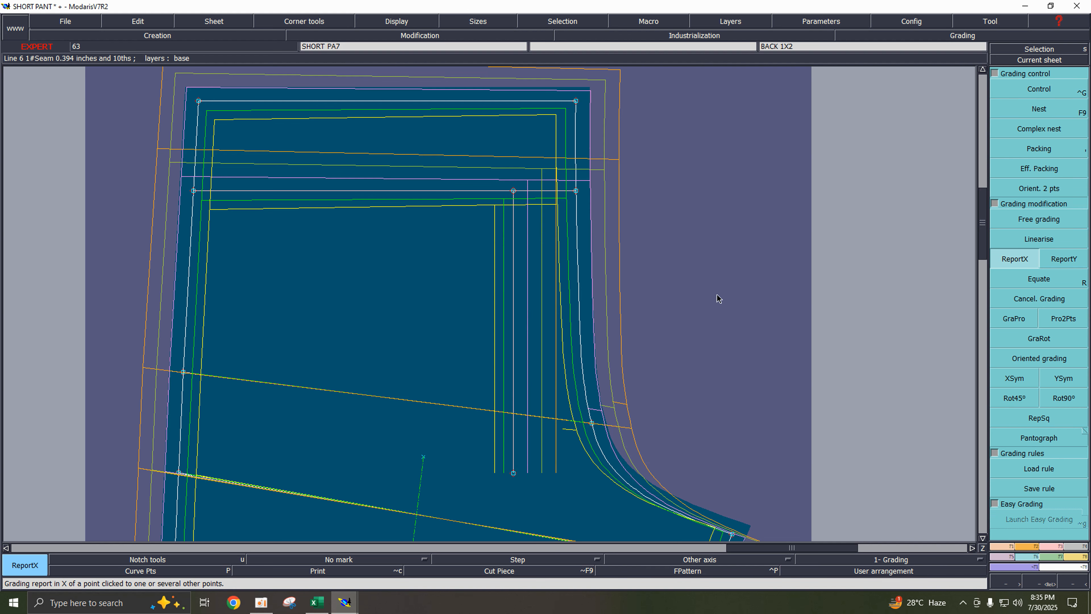
key(comma)
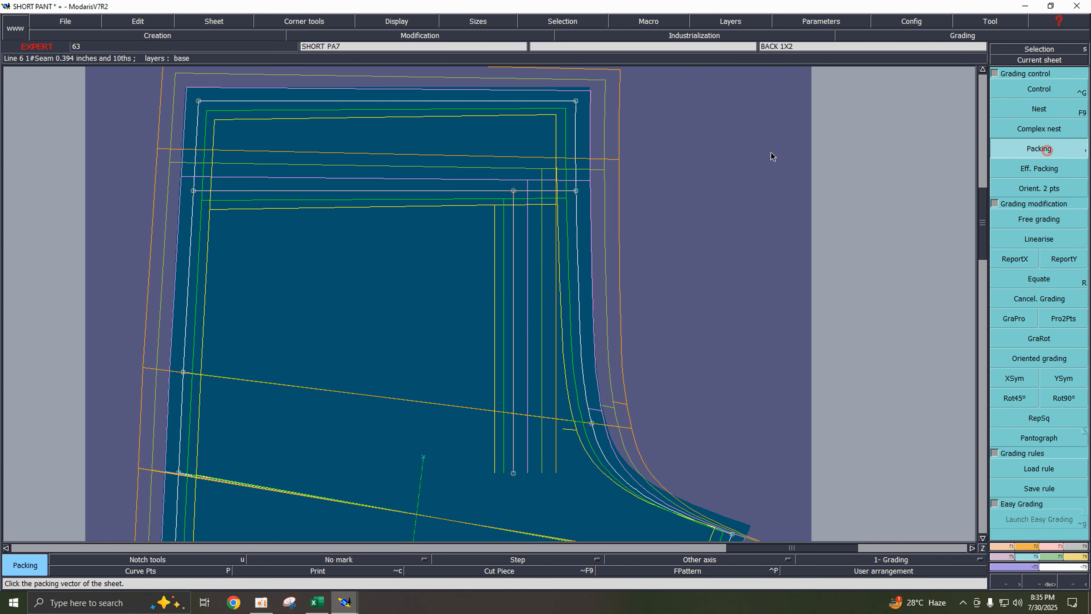
click(576, 191)
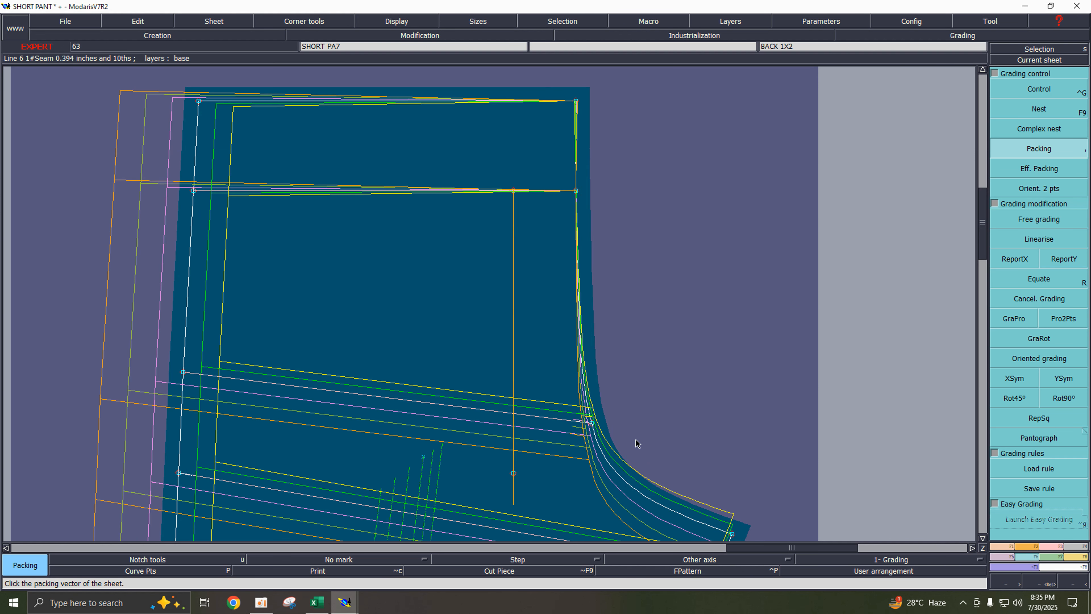
- Switch to Excel and highlight the SMALL value of BACK POCKET PLACEMENT FROM CB in yellow
click(317, 602)
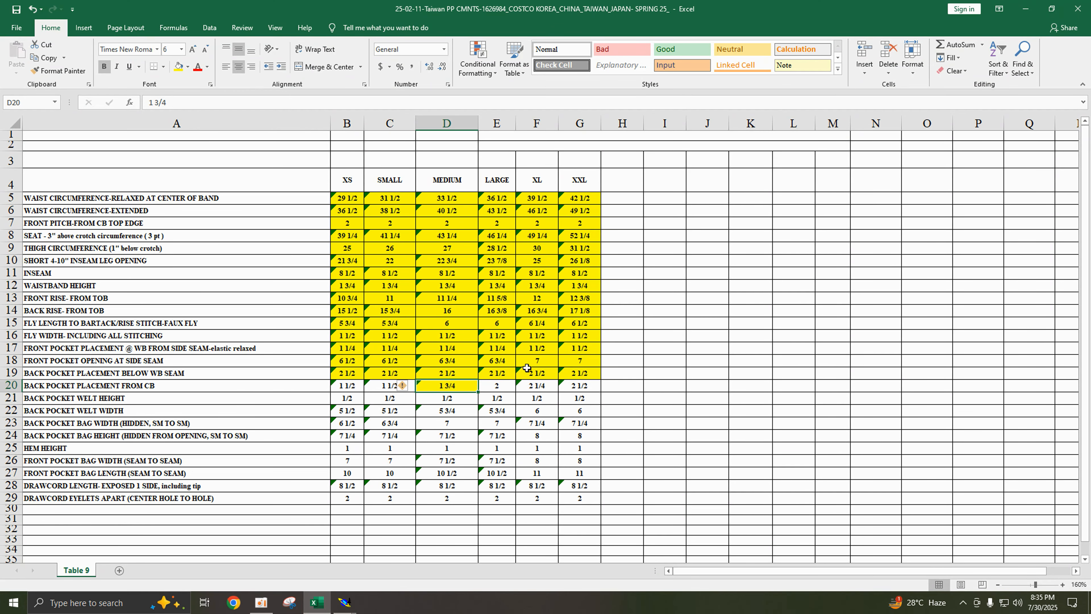
click(356, 389)
click(394, 388)
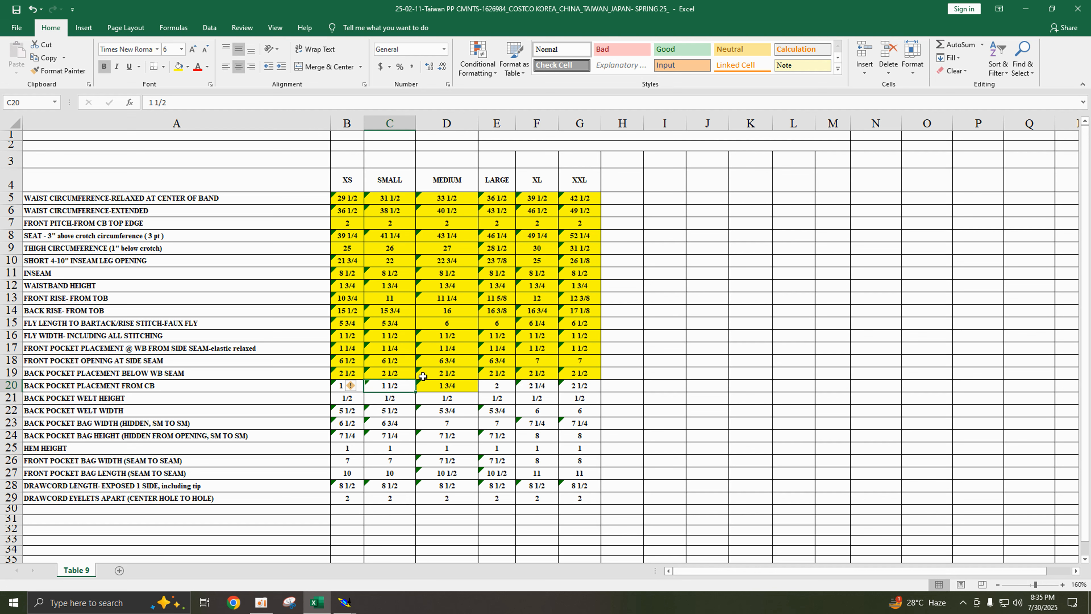
click(178, 67)
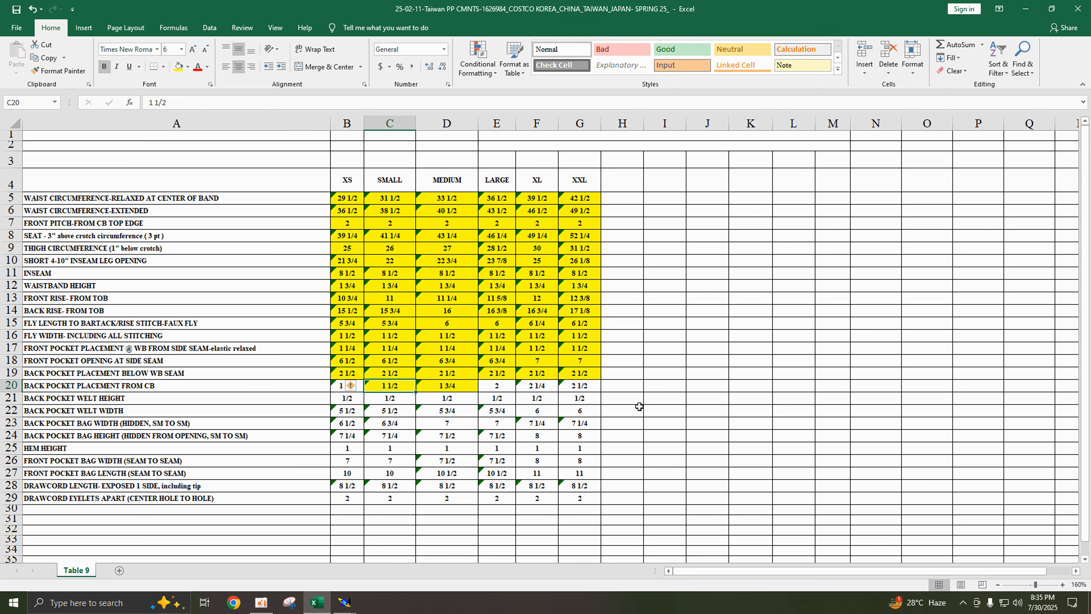
- Switch back to Modaris and set the ddx grading of the vertical line's lower point to 0 for XS–S and -0.25 for S–M
click(294, 569)
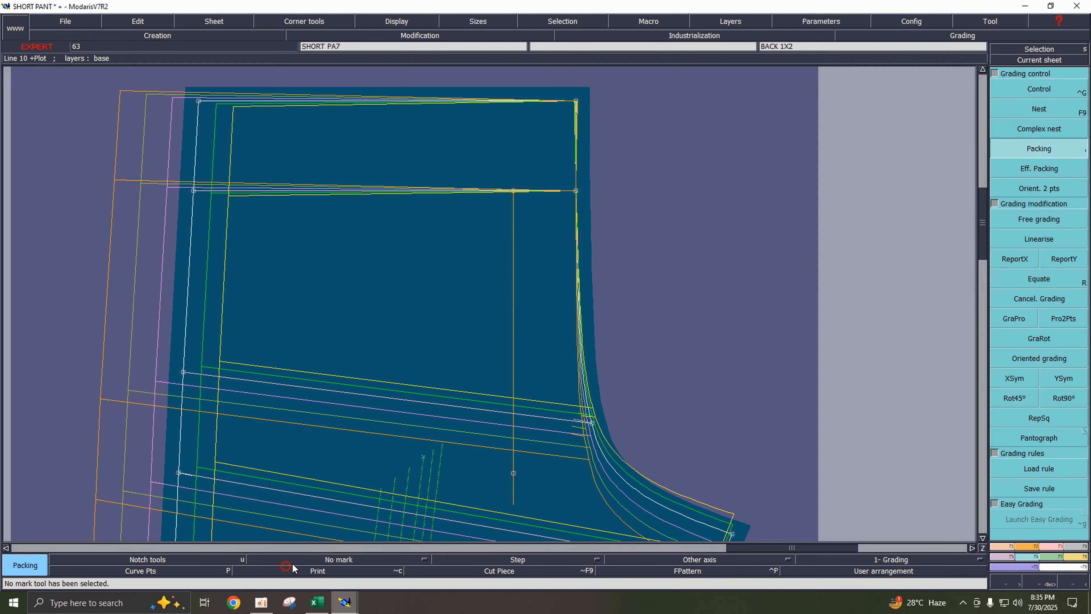
click(1026, 95)
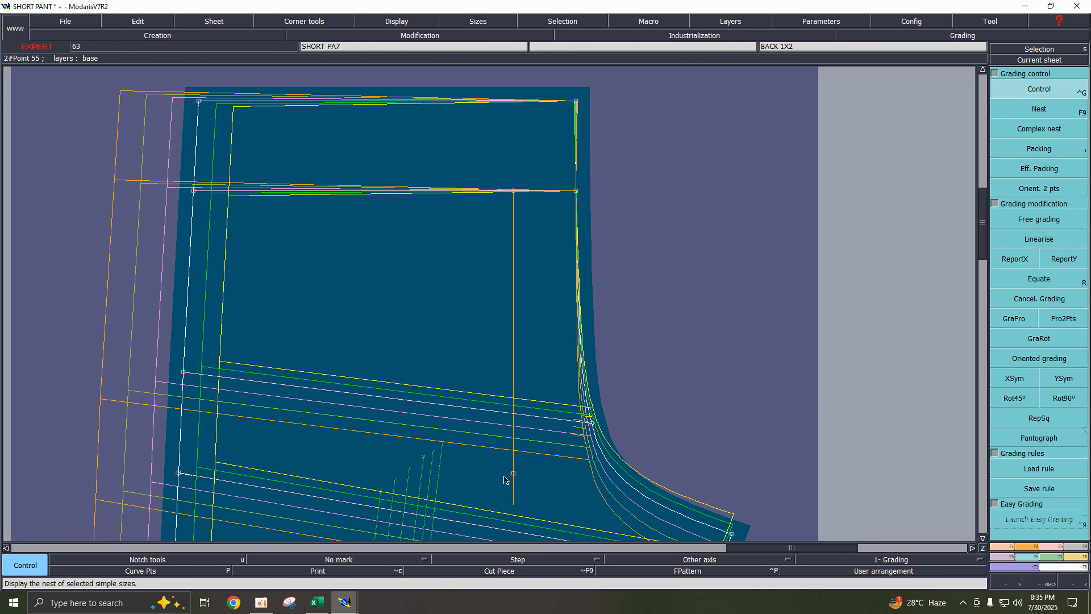
click(512, 473)
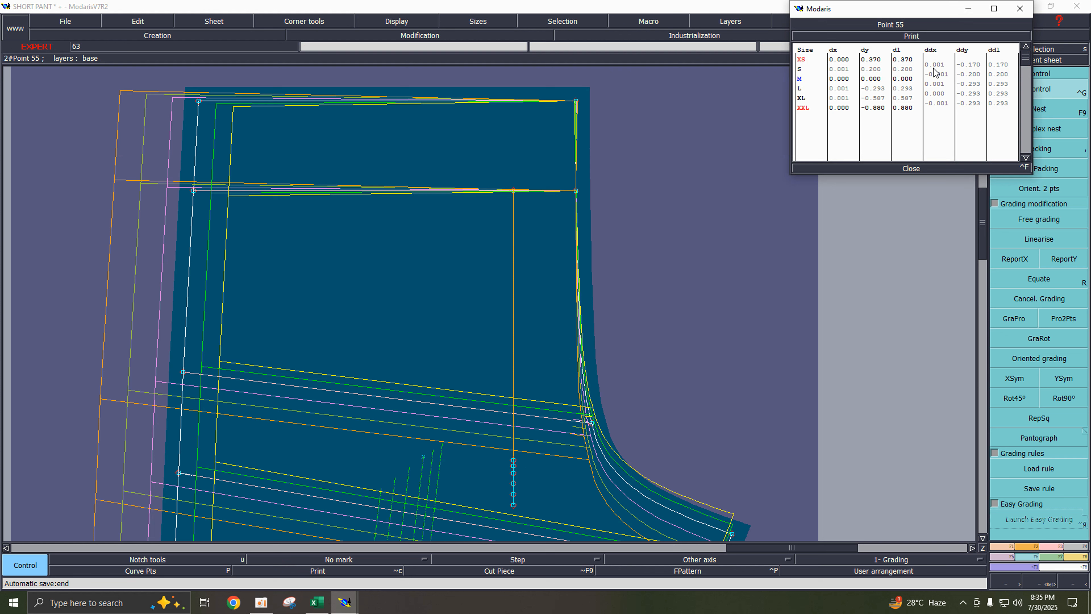
click(934, 65)
text(00)
key(Return)
text(-0)
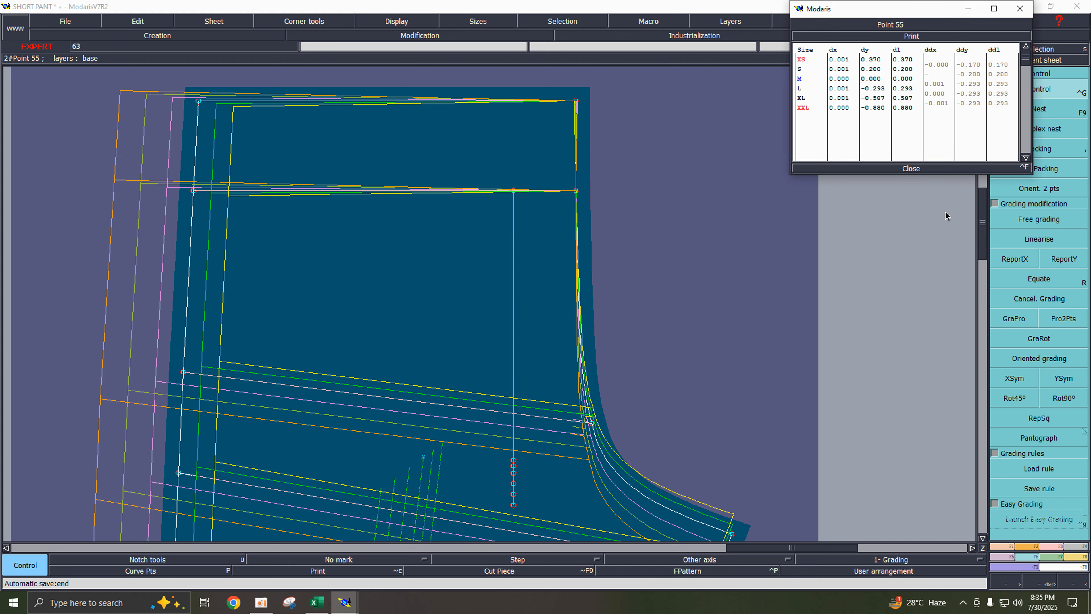
text(.25)
key(Return)
- Set the lower point's ddx grading to 0 for M–L, -0.25 for L–XL and 0 for XL–XXL
text(0)
key(Return)
text(-0.25)
key(Return)
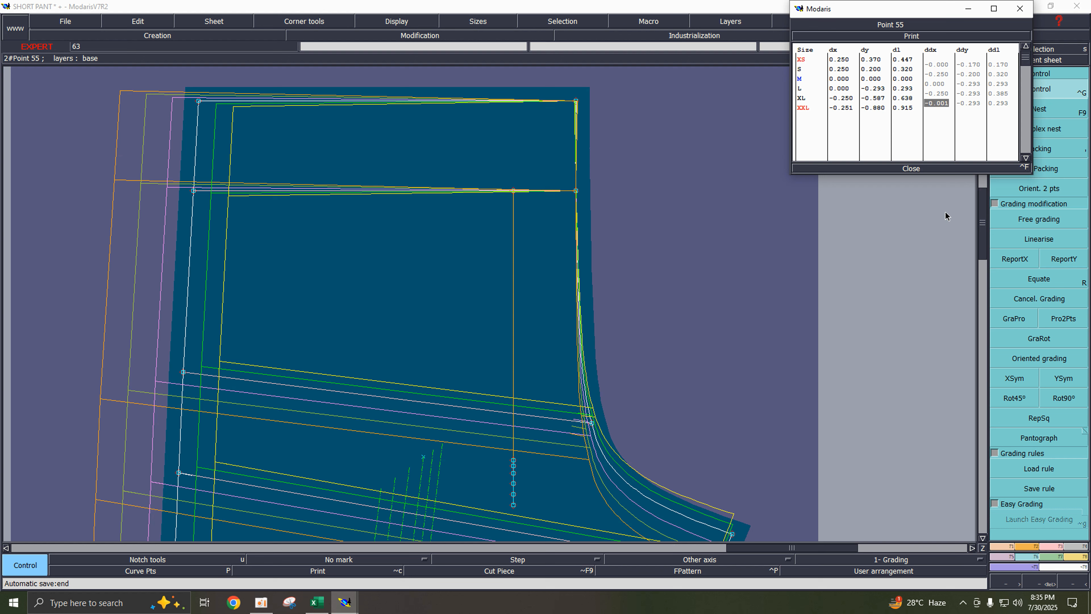
text(00)
key(Return)
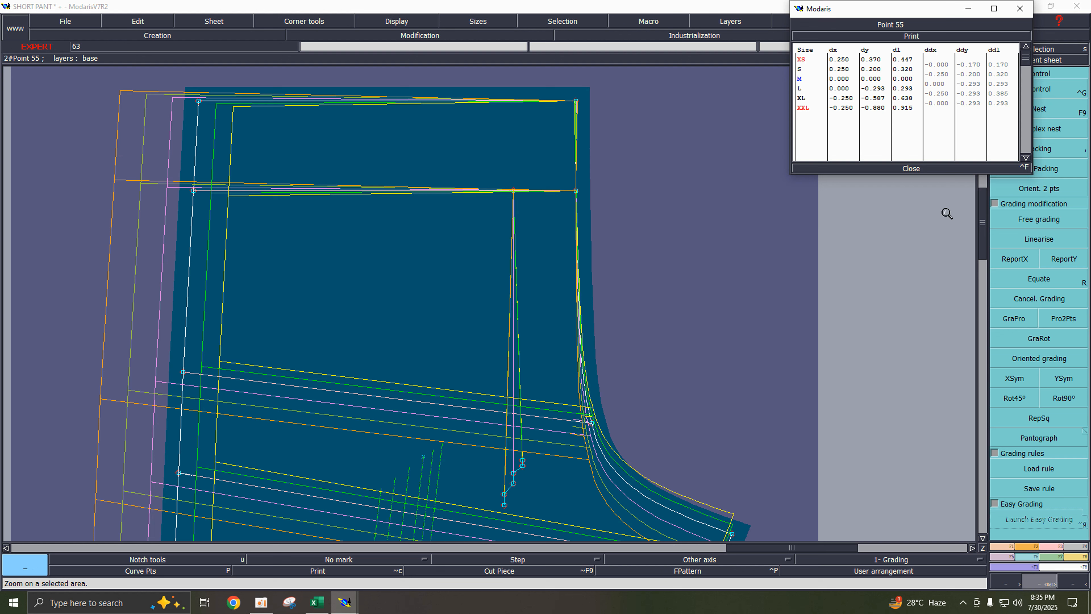
click(902, 169)
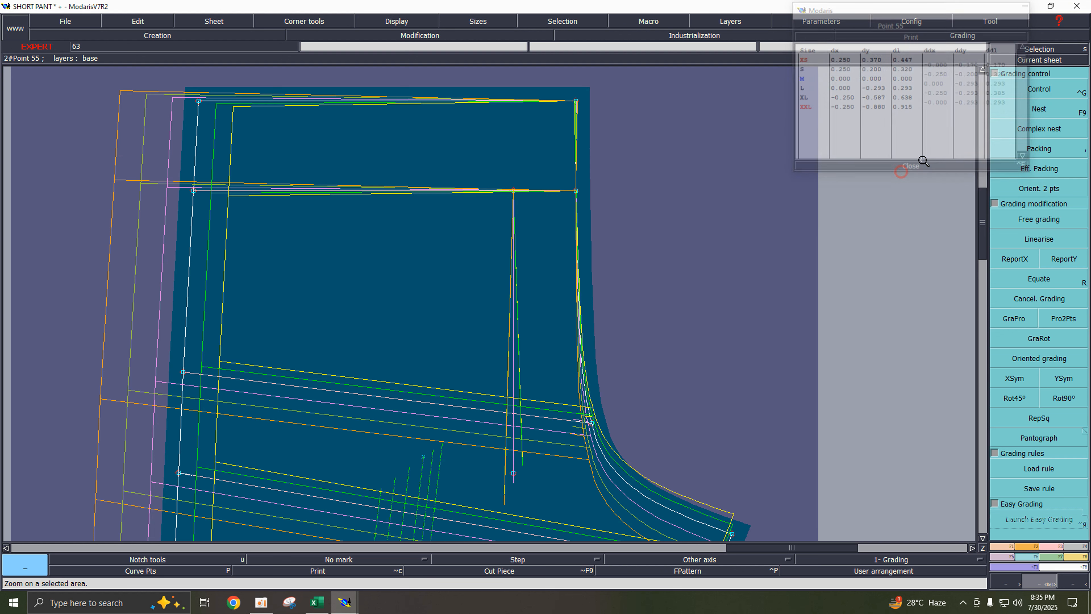
- Correct the lower point's ddx grading between XL and XXL to -0.25
click(1048, 94)
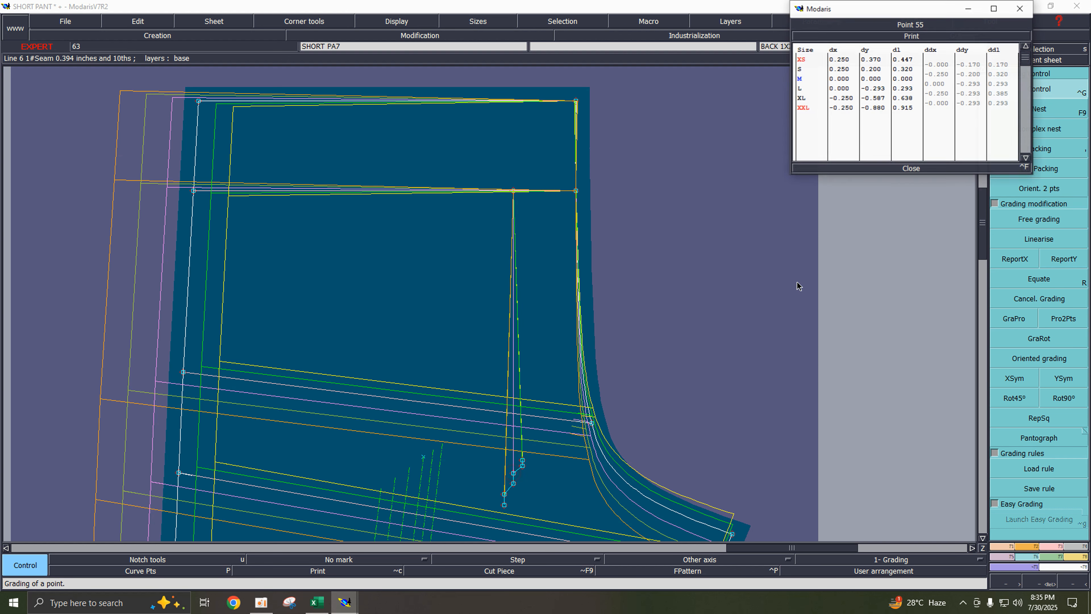
click(939, 103)
text(-)
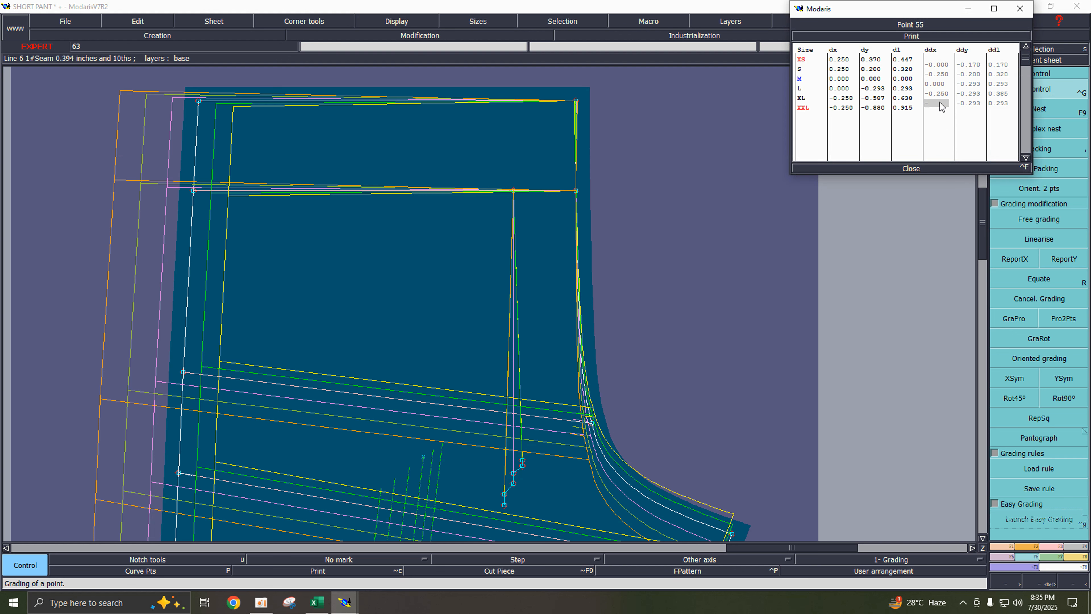
text(0.25)
key(Return)
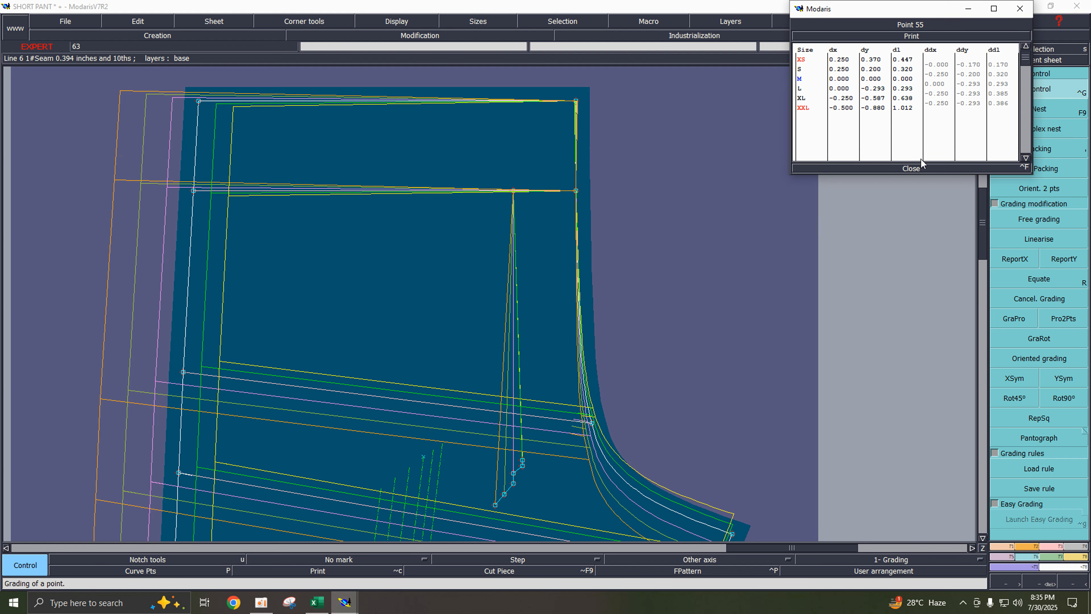
click(911, 168)
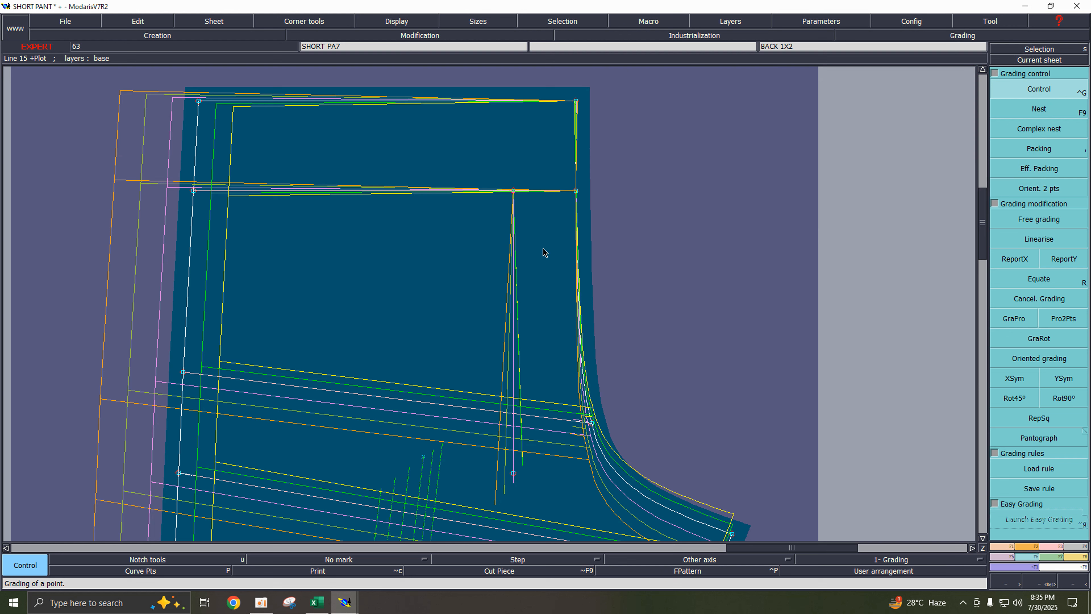
- Report the lower point's X grading to the vertical line's upper point on the placement line and hide the size nest
click(1016, 260)
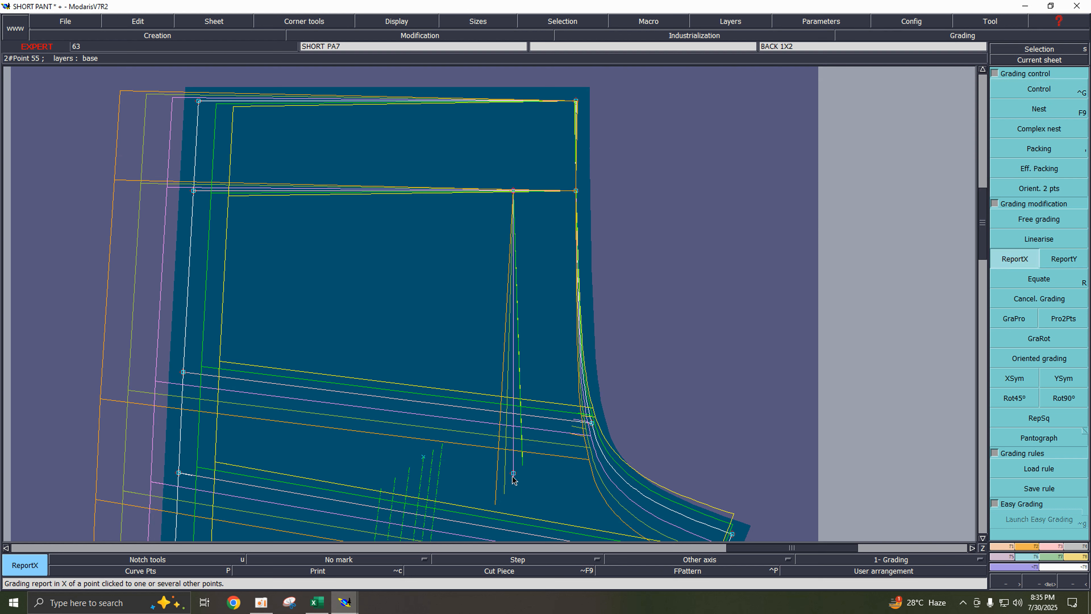
click(513, 191)
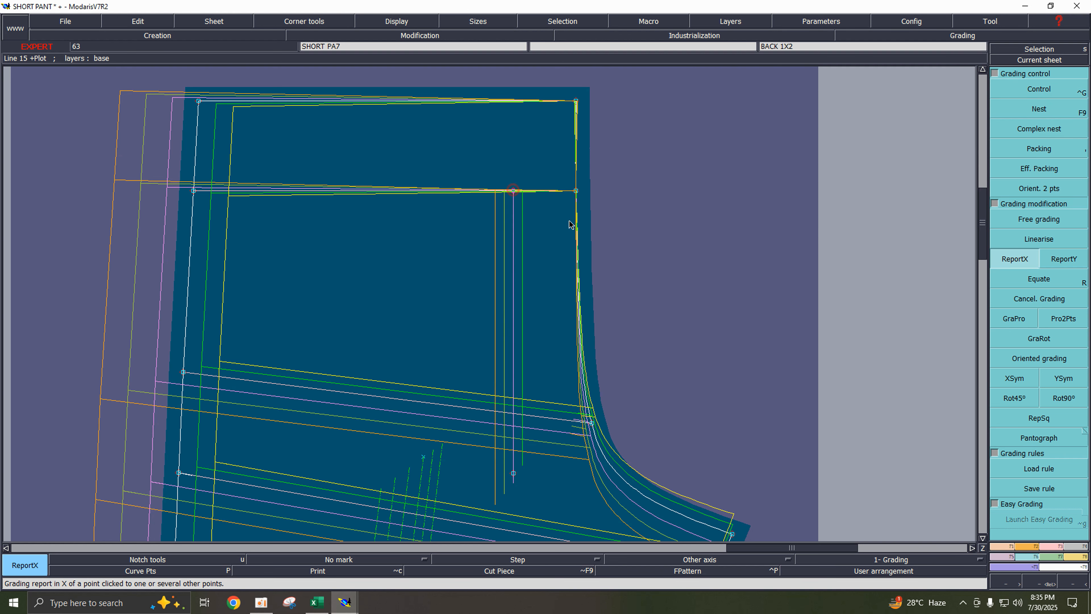
key(space)
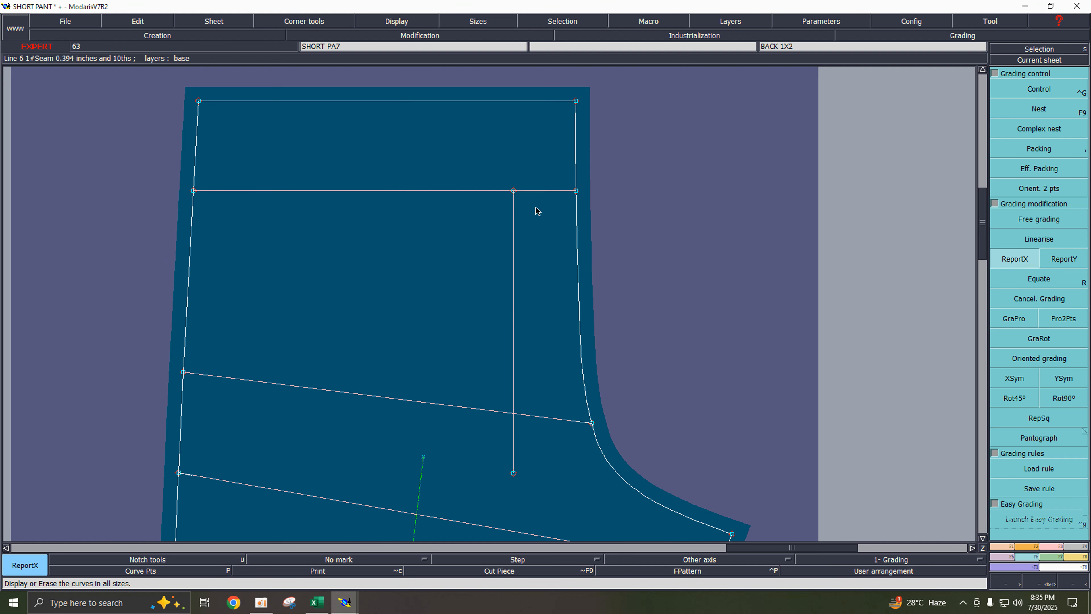
- Open the measurement chart manager and add a length measure from the vertical line's upper point to the placement line's center-back end
key(F7)
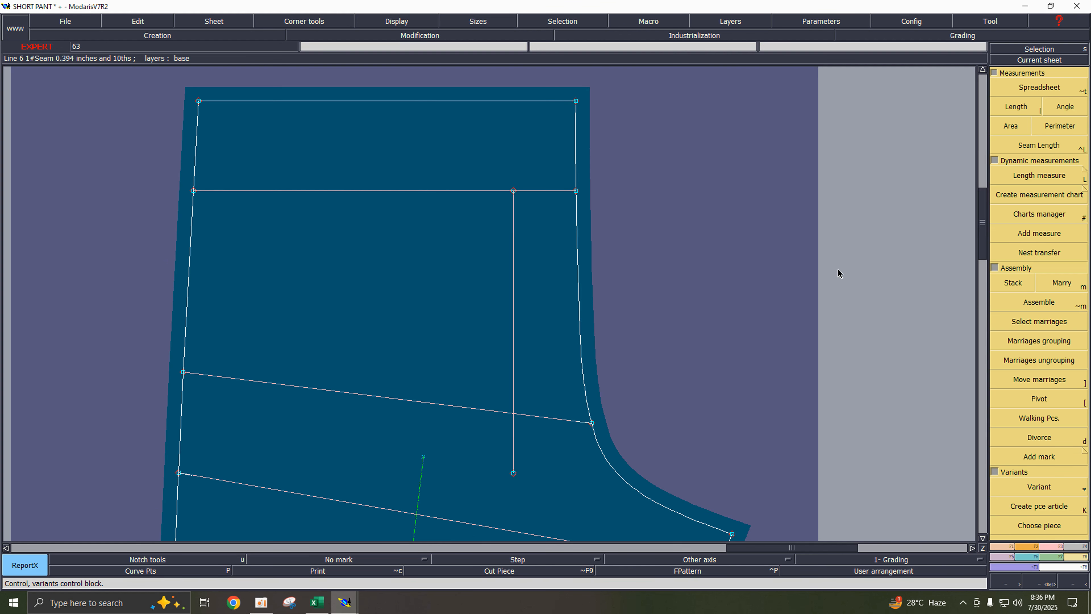
click(1048, 215)
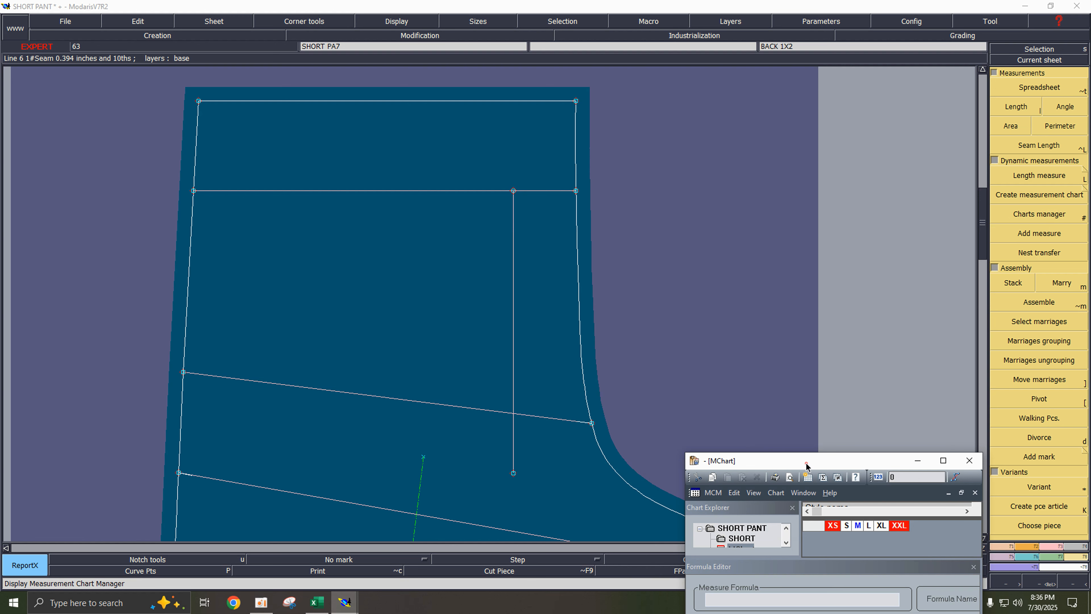
drag(807, 465, 728, 245)
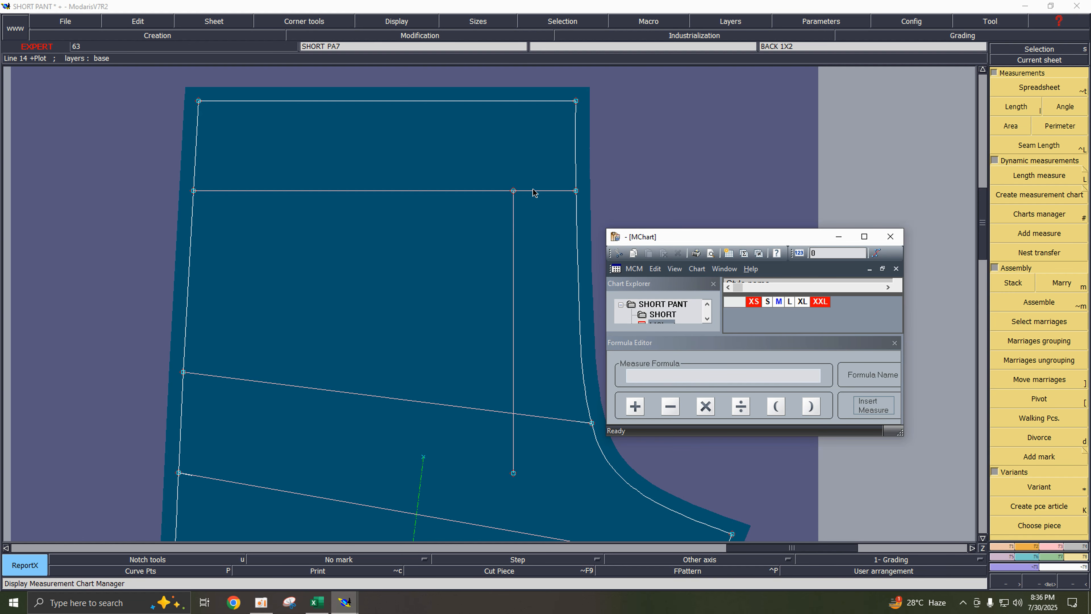
click(513, 192)
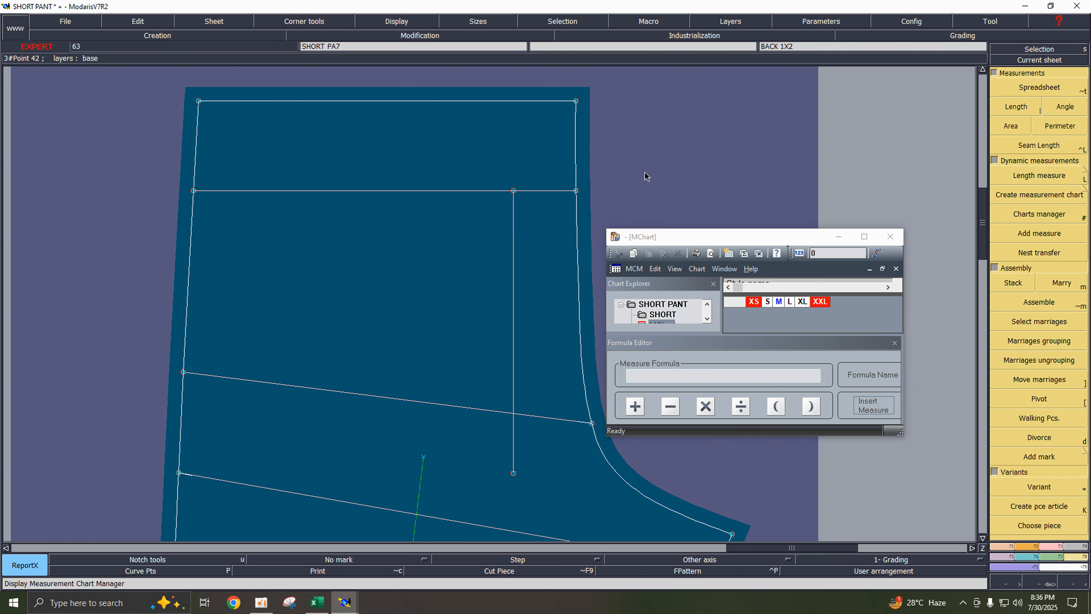
key(l)
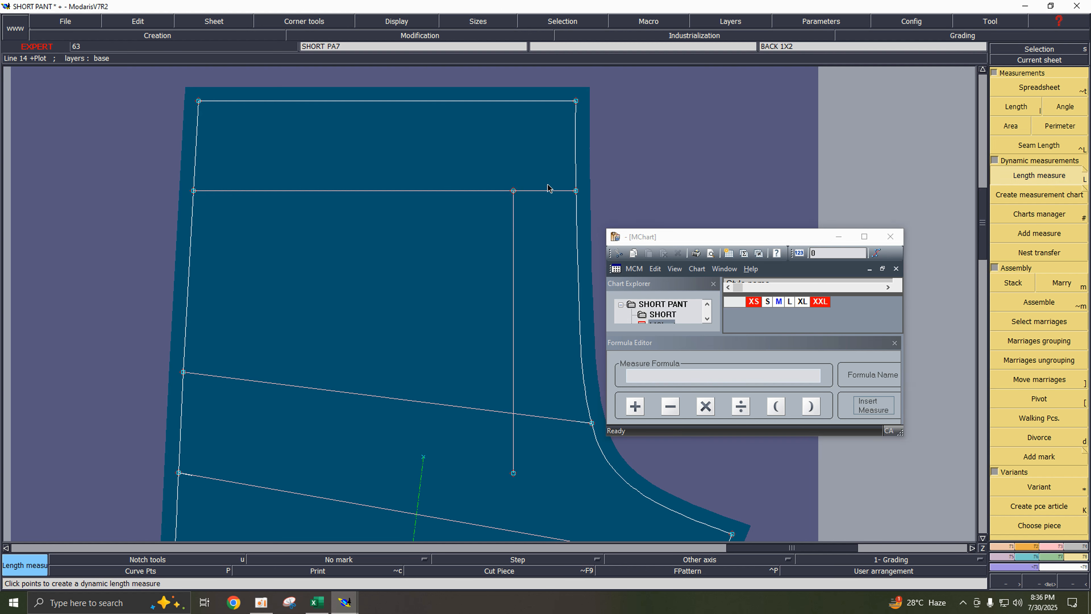
click(513, 190)
click(576, 191)
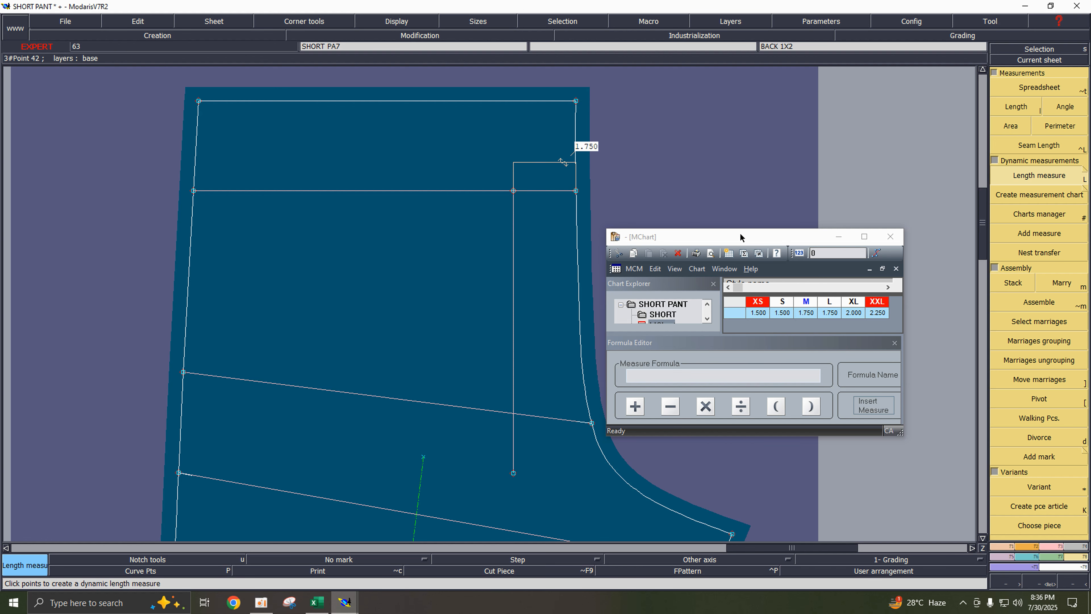
- Switch to Excel, highlight the XS value of BACK POCKET PLACEMENT FROM CB in yellow, and place the measurement chart just below that row for comparison
click(317, 602)
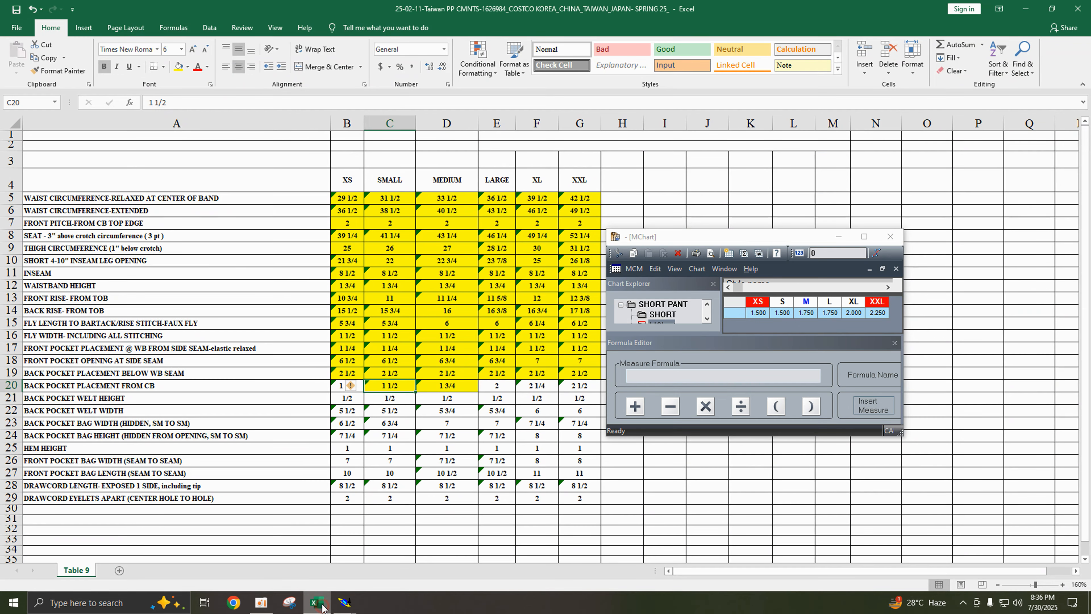
drag(733, 237, 765, 392)
click(349, 385)
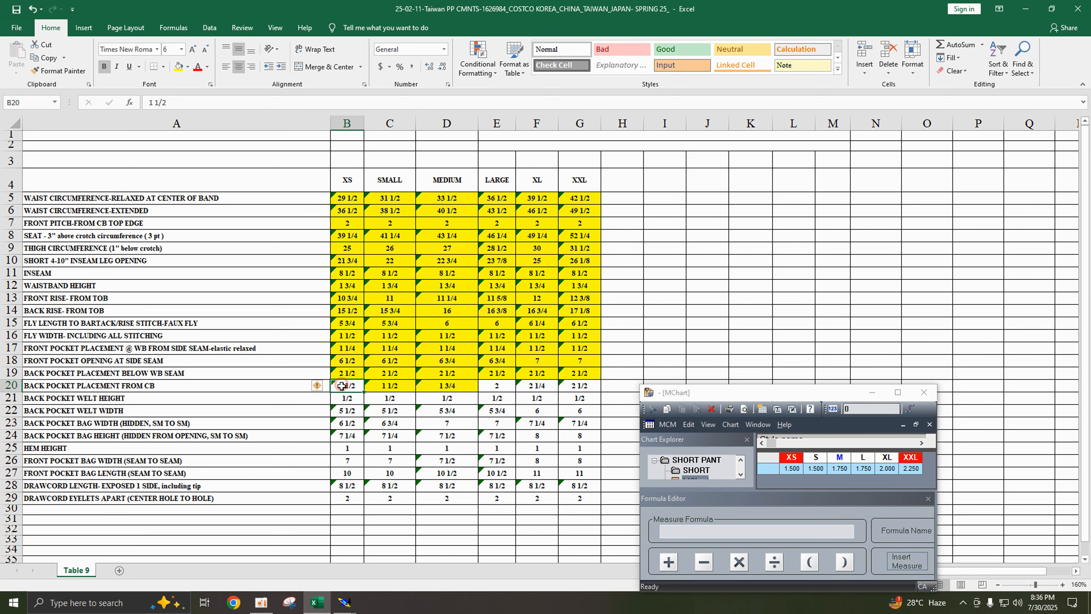
click(181, 70)
drag(788, 392, 473, 409)
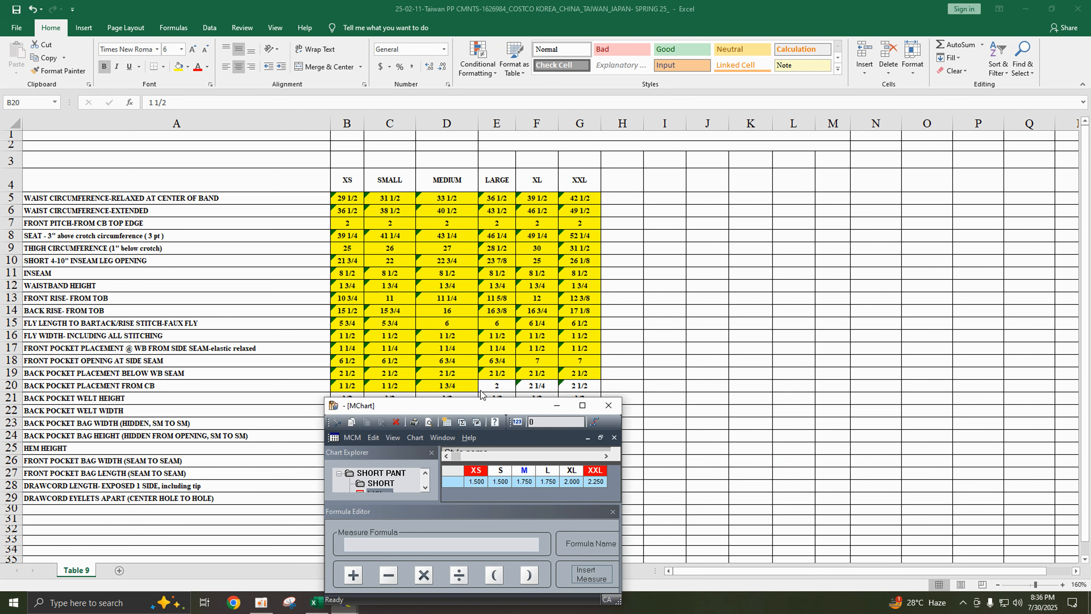
- Compare the BACK POCKET PLACEMENT FROM CB values size by size with the measurement chart, and minimize the chart
click(492, 385)
click(388, 387)
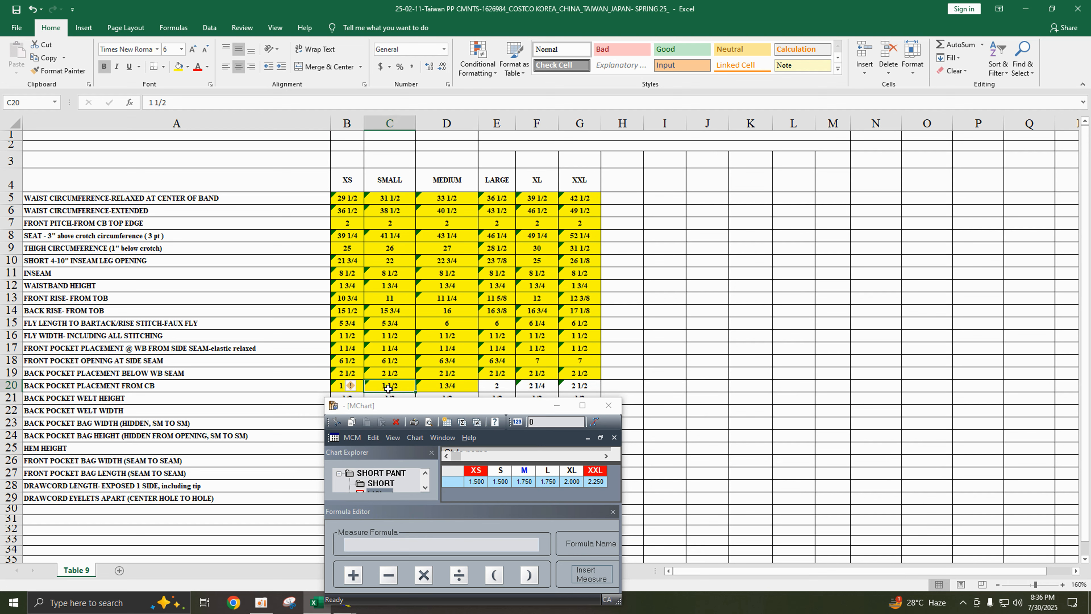
key(Right)
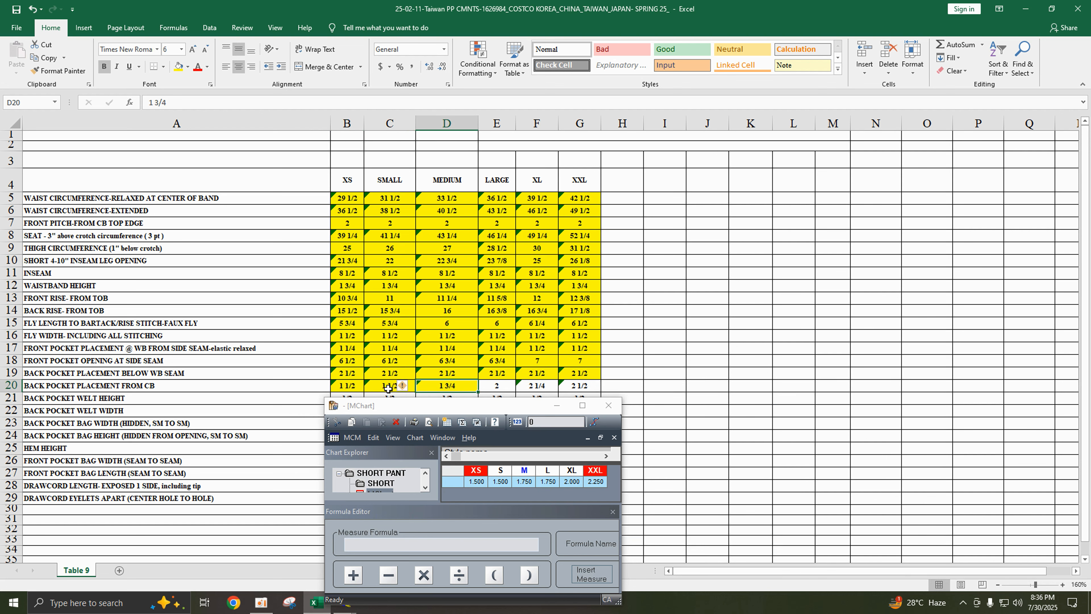
key(Right)
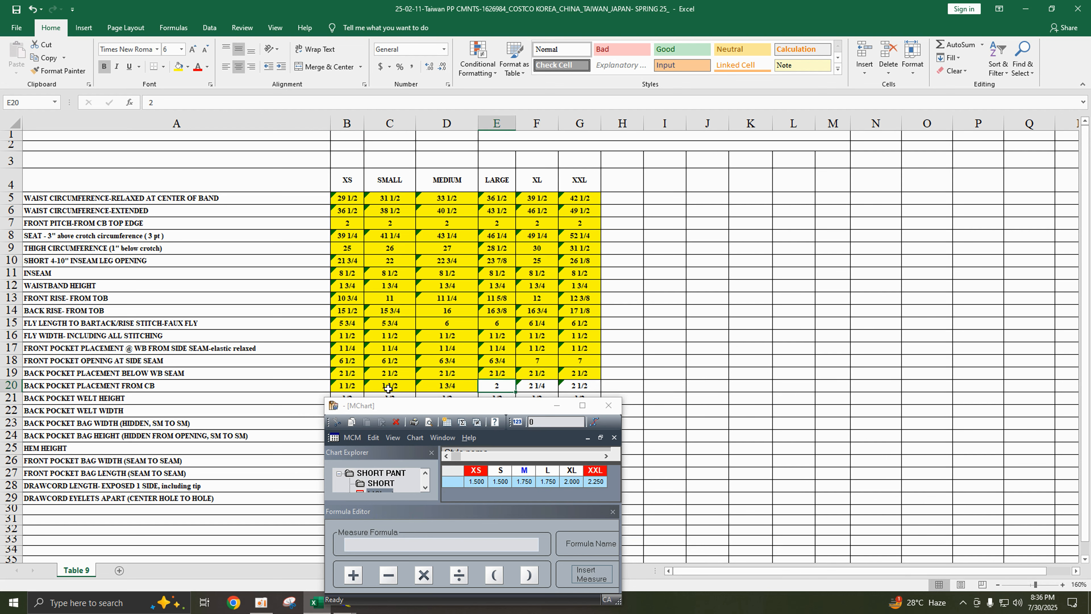
click(462, 389)
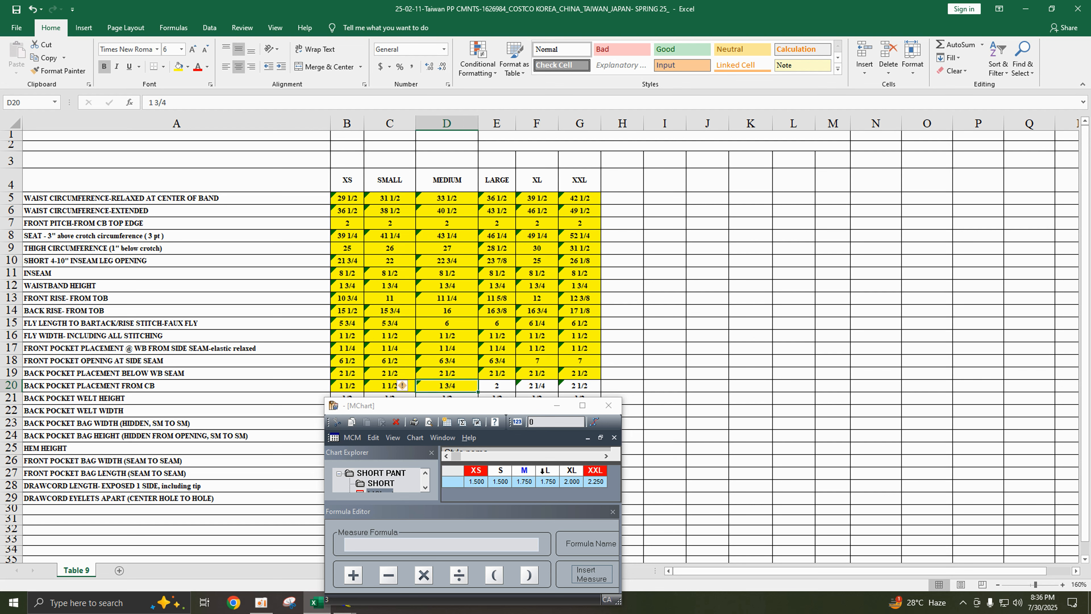
key(Right)
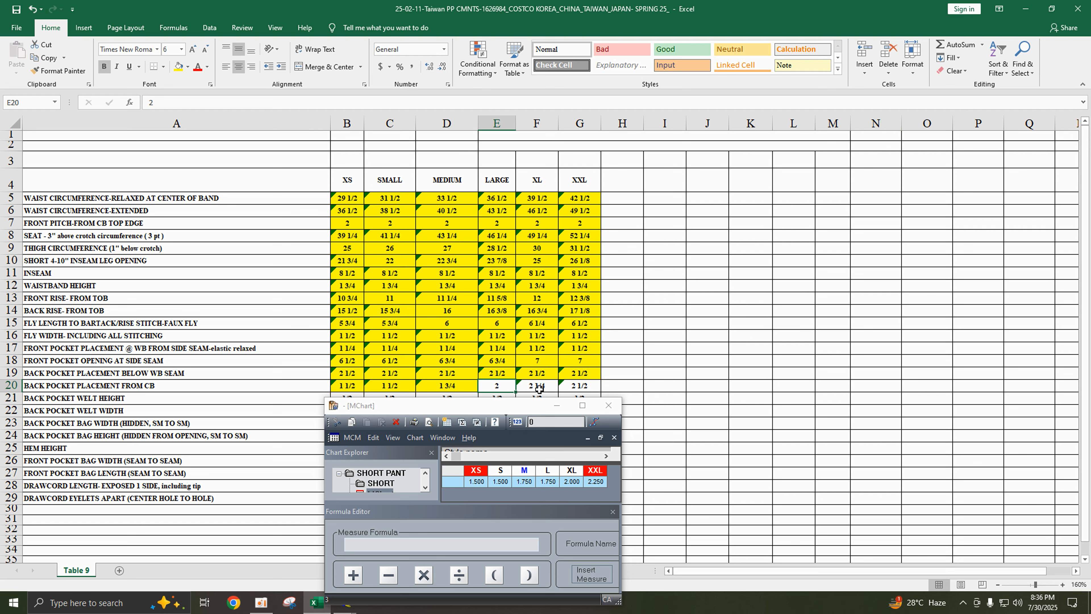
click(559, 407)
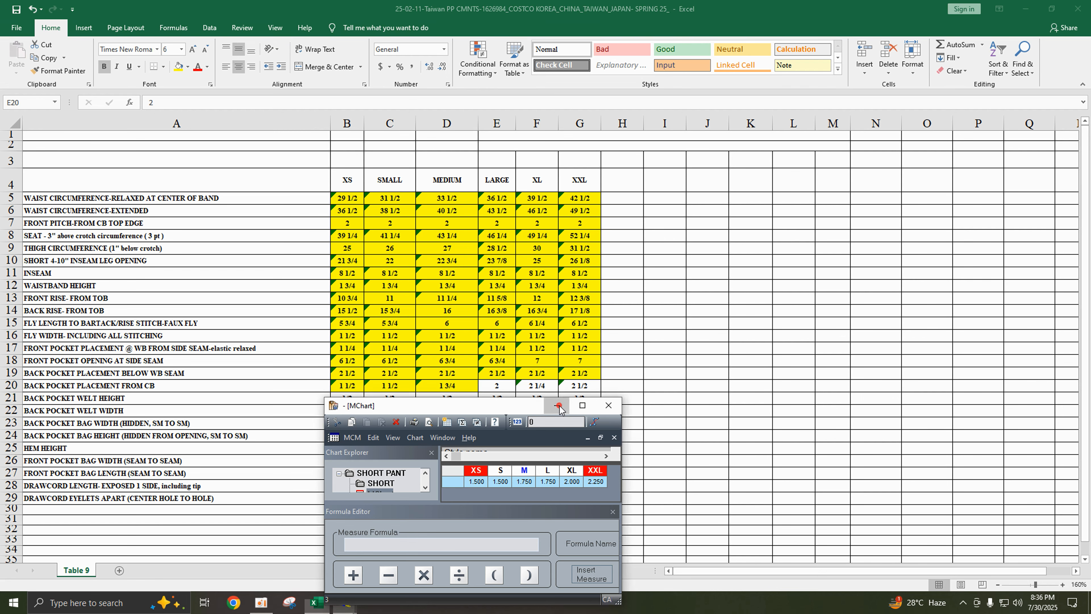
- Switch to Modaris and set the vertical line's lower point ddx grading between M and L to -0.25
mouse_move(344, 602)
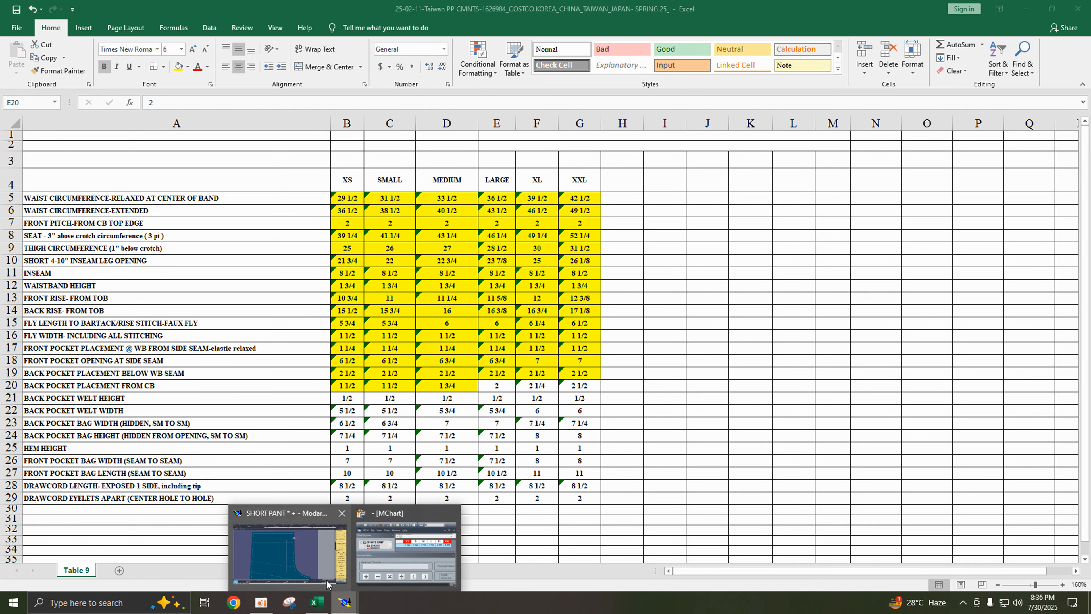
click(314, 535)
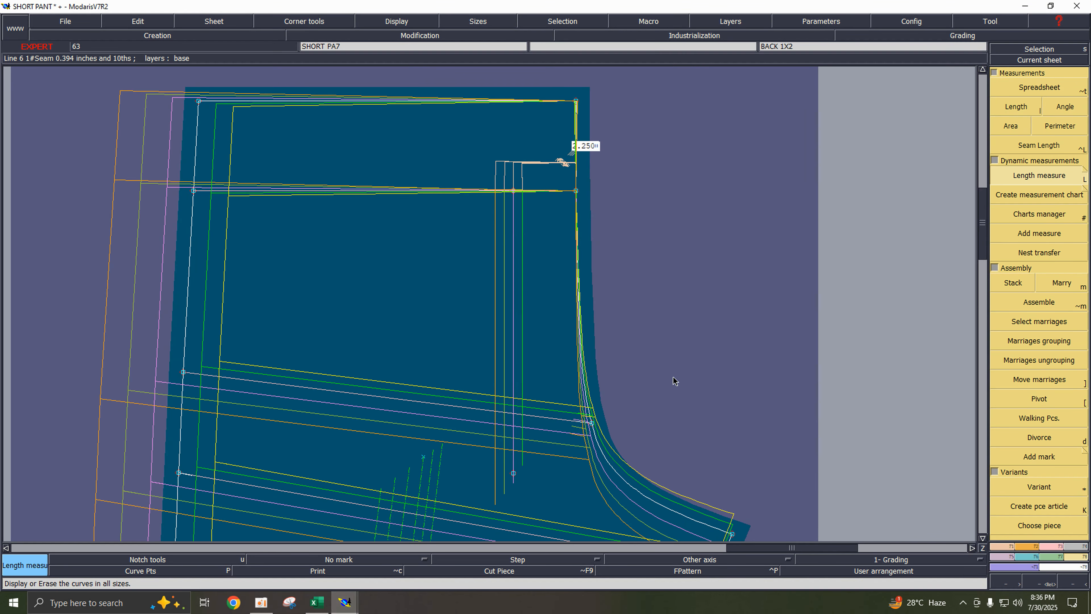
click(997, 142)
key(F6)
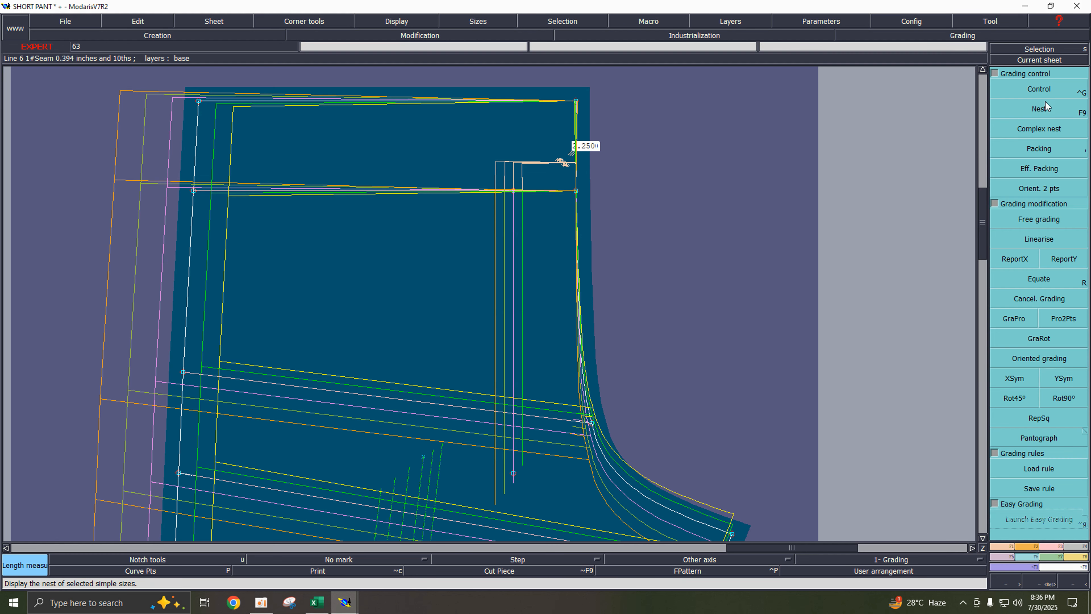
click(1032, 94)
click(512, 473)
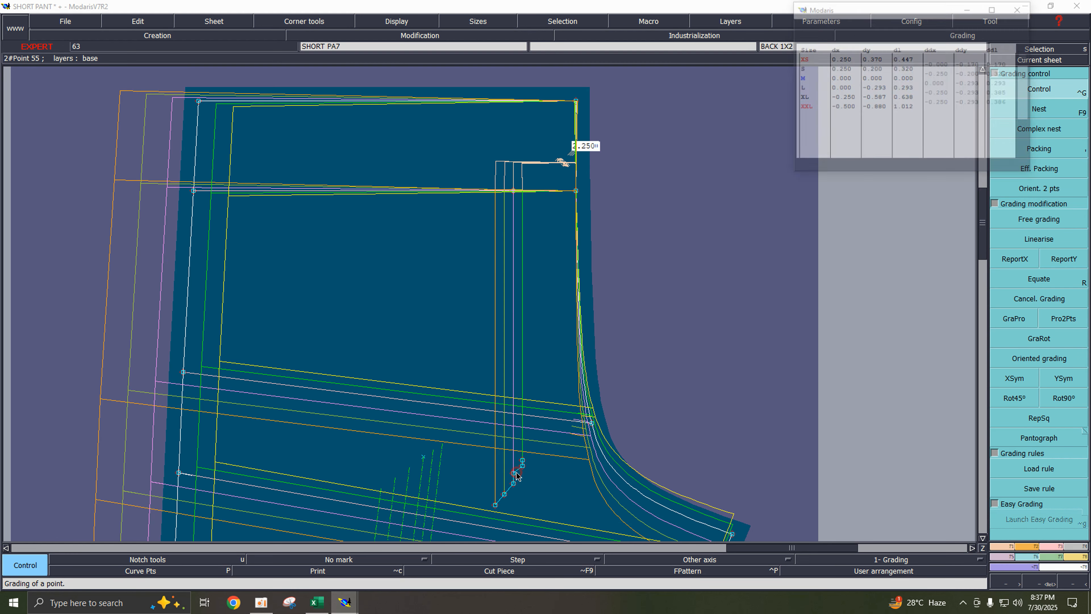
click(937, 83)
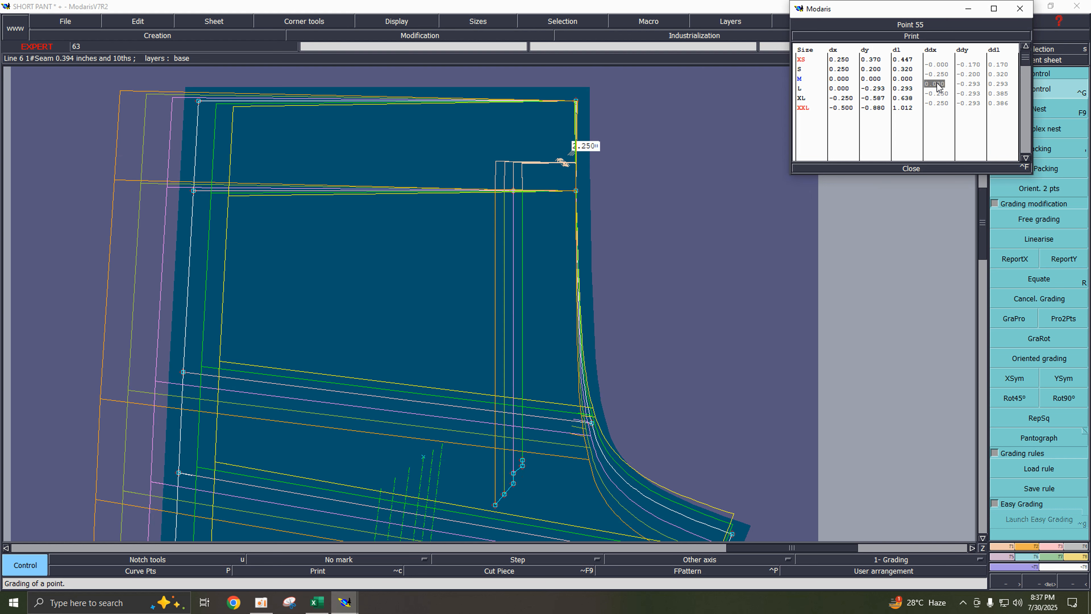
text(-0.25)
key(Return)
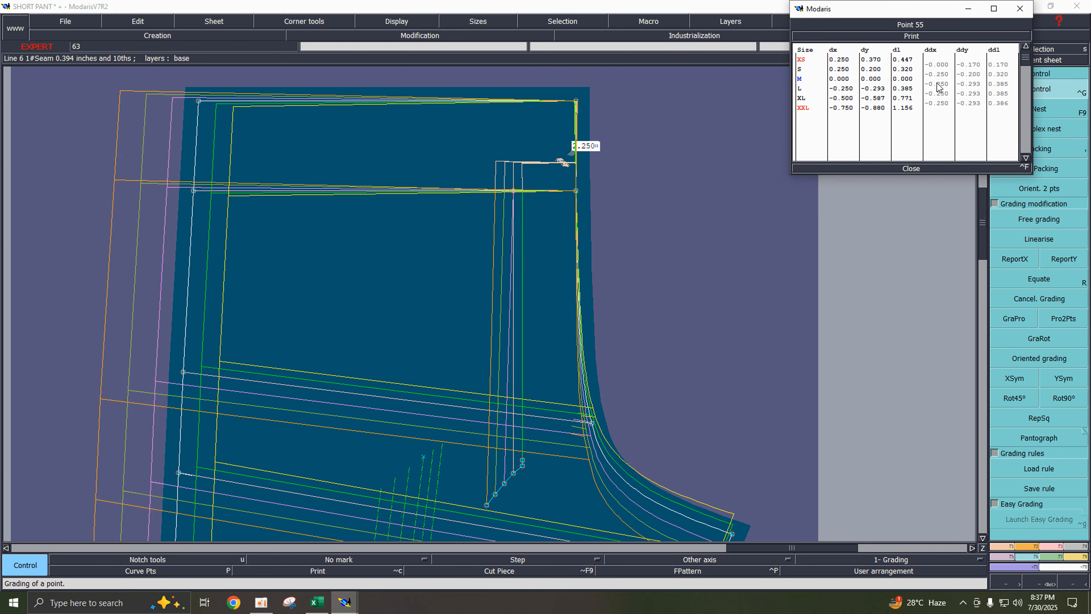
click(914, 169)
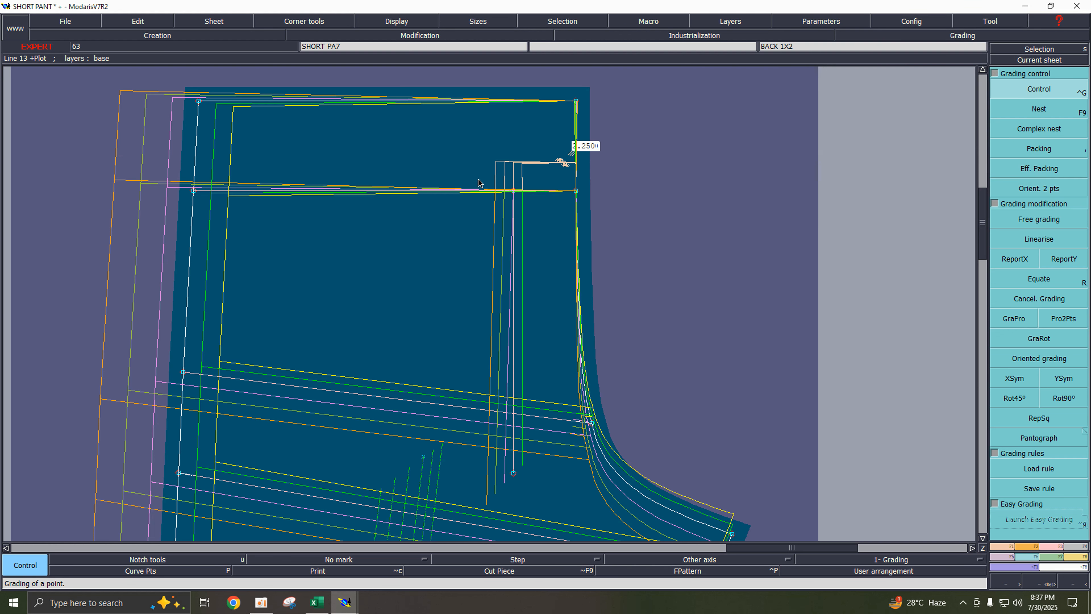
- Report the lower point's X grading to the vertical line's upper point and reopen the measurement chart beside the back piece
click(1019, 262)
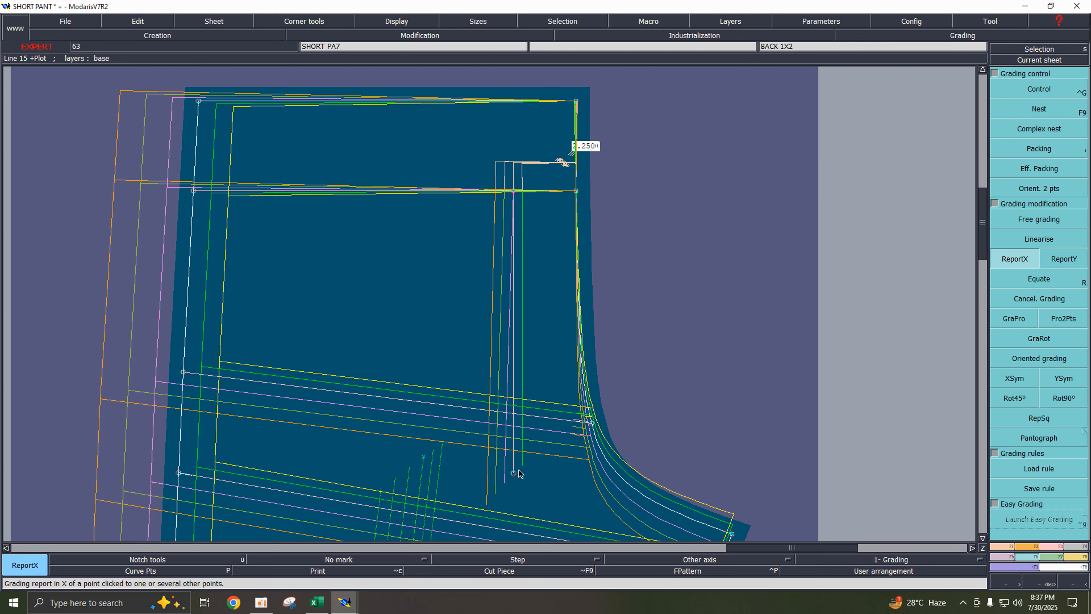
click(513, 191)
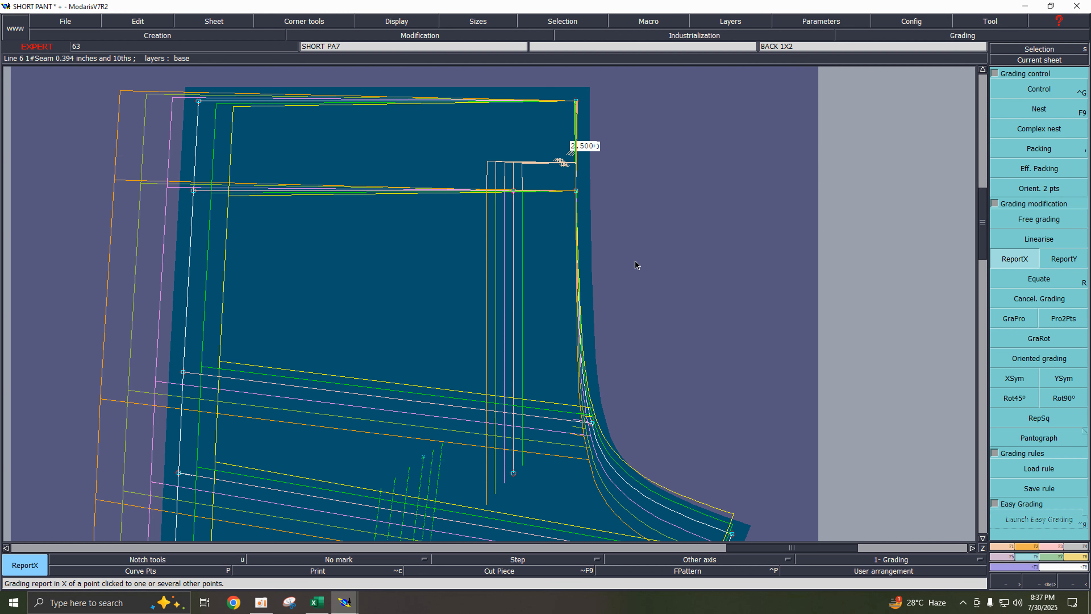
key(F8)
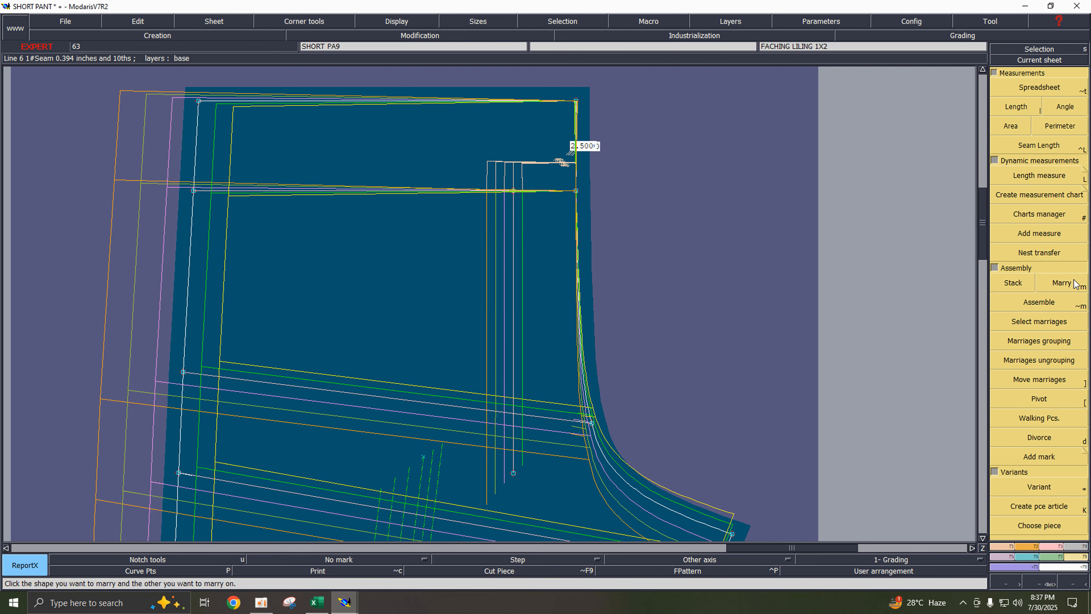
click(1042, 219)
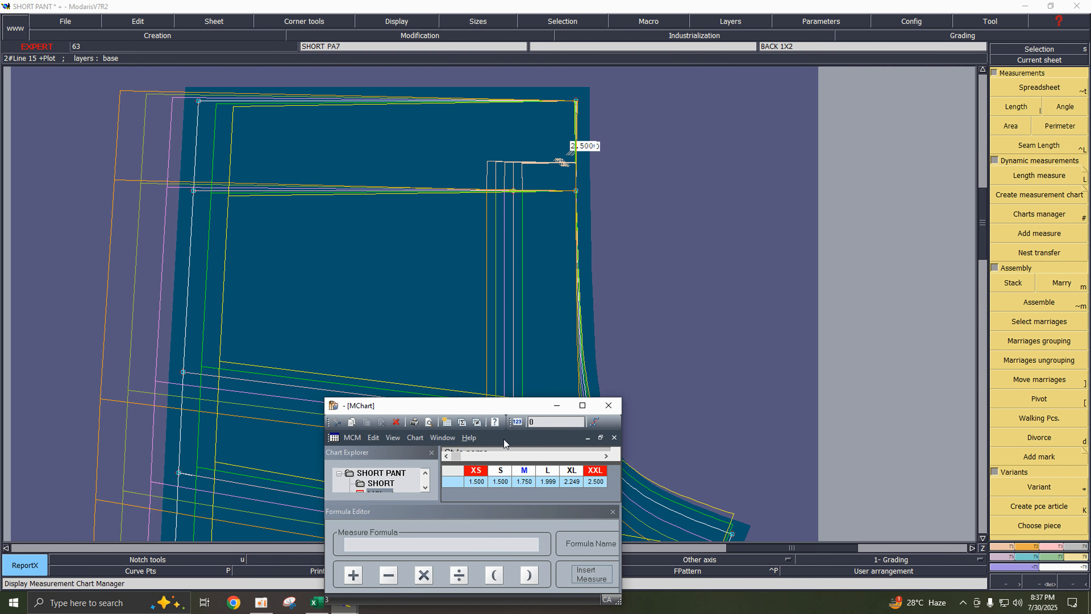
drag(520, 408, 790, 211)
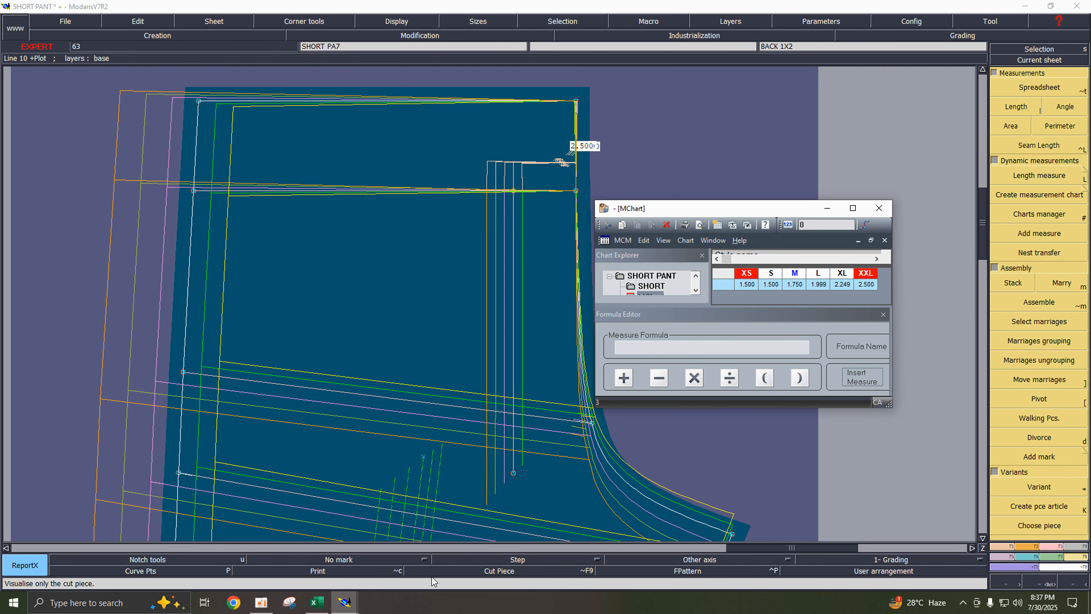
- Switch to Excel and check the BACK POCKET PLACEMENT FROM CB values from XS to LARGE against the updated measurement chart
click(318, 602)
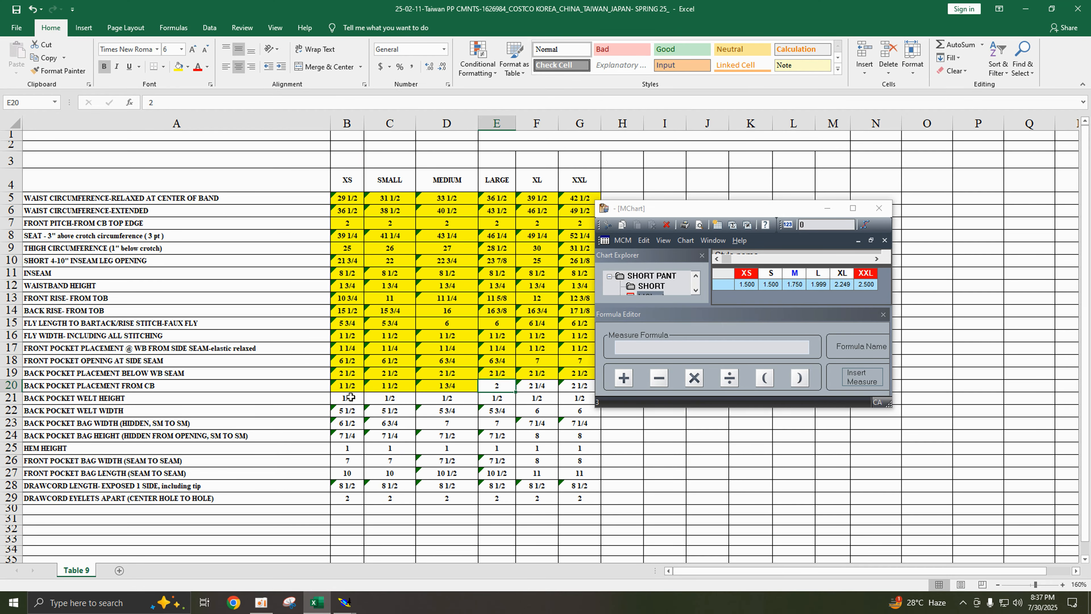
click(350, 386)
key(Right)
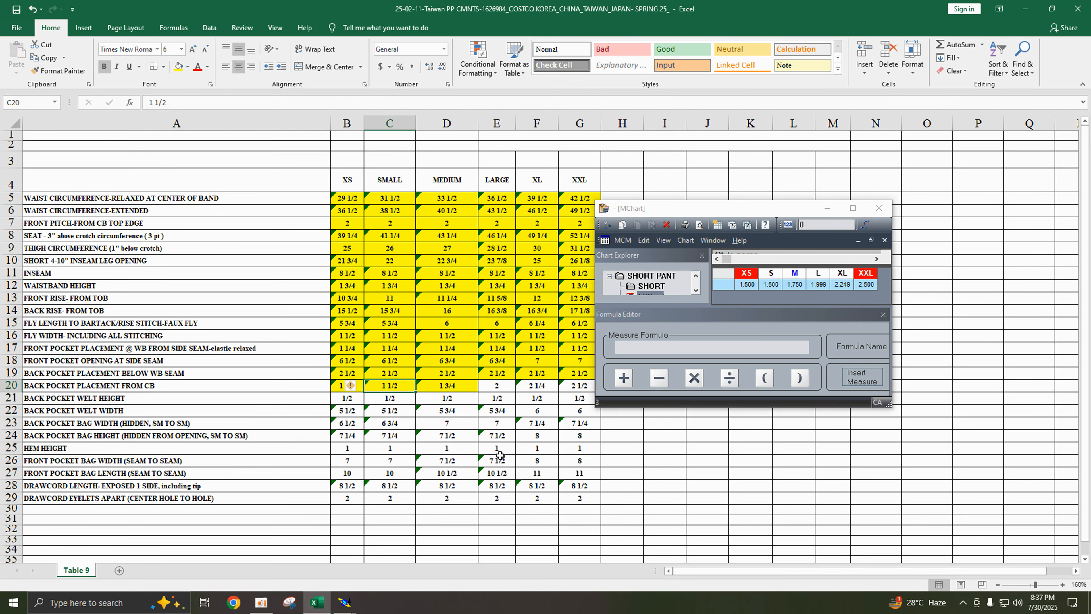
key(Right)
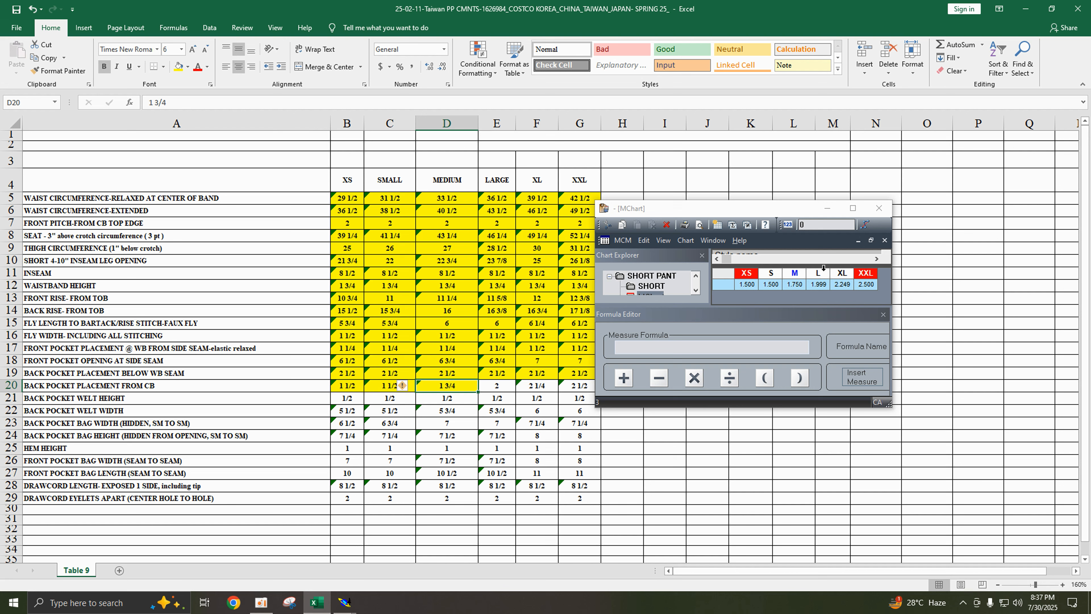
key(Right)
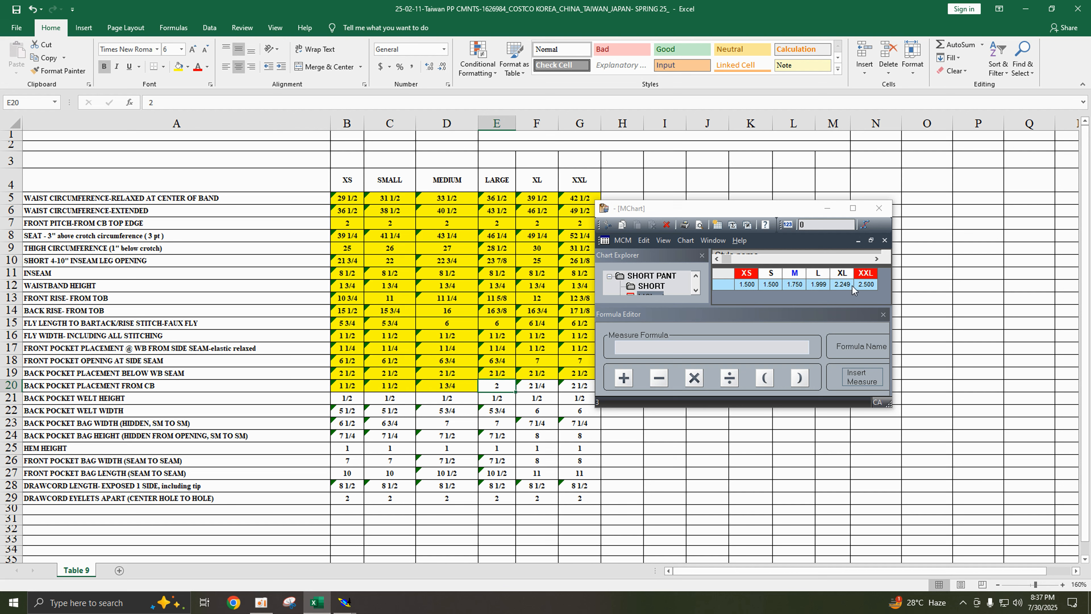
- Switch to Modaris and set the vertical line's upper point ddx grading to -0.25 for both M to L and XL to XXL
click(345, 602)
click(300, 555)
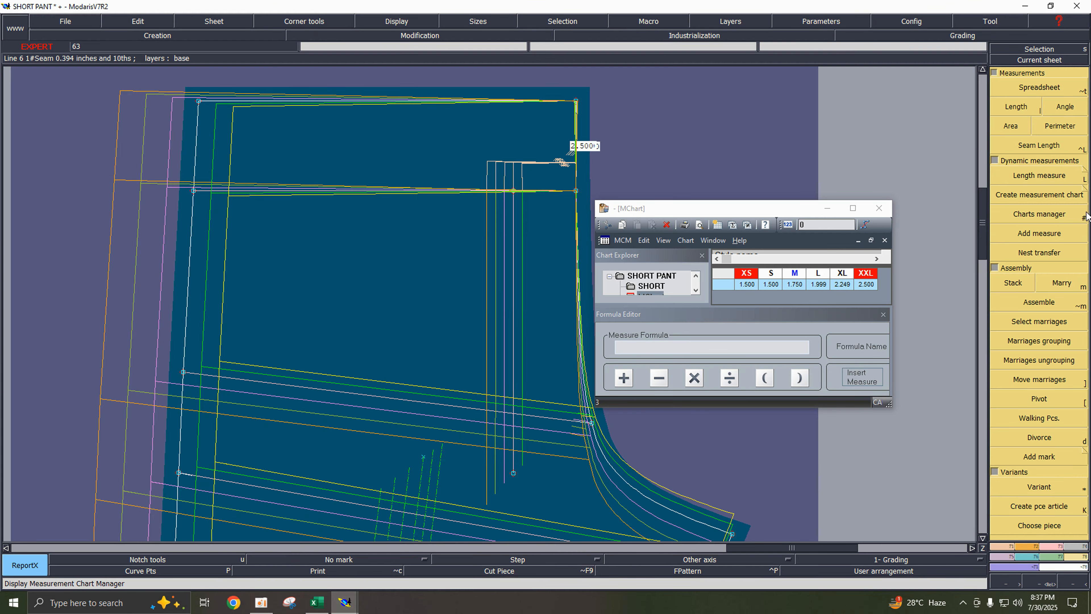
click(962, 35)
click(1039, 88)
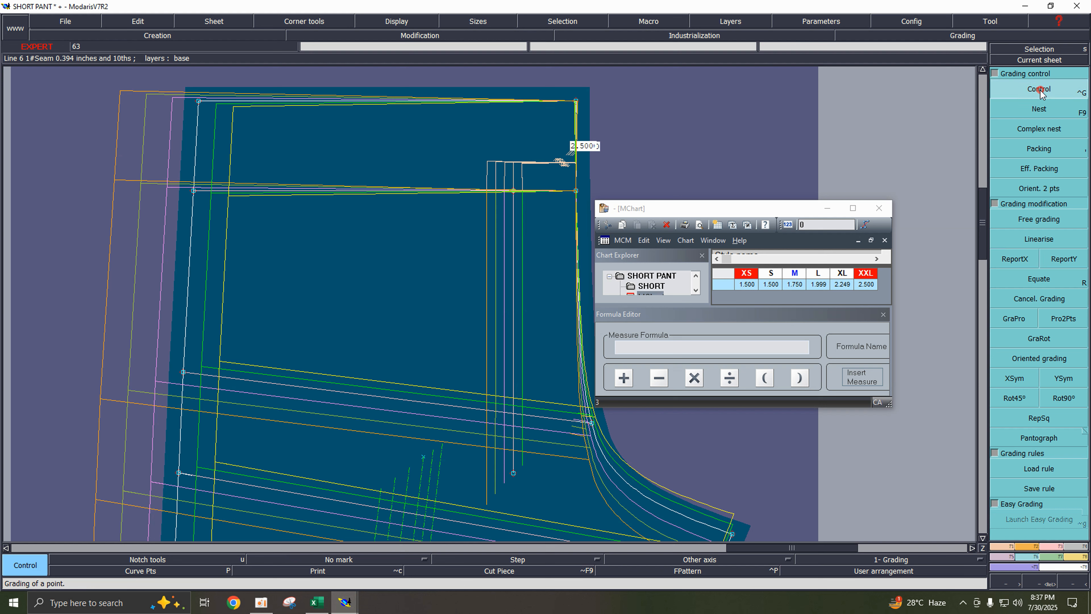
click(514, 191)
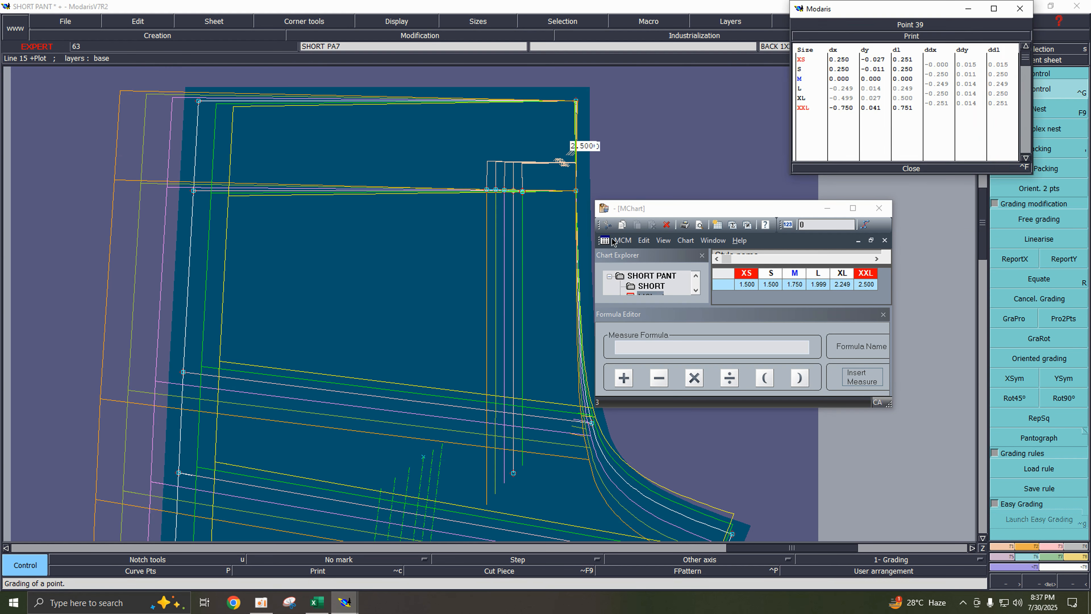
click(944, 84)
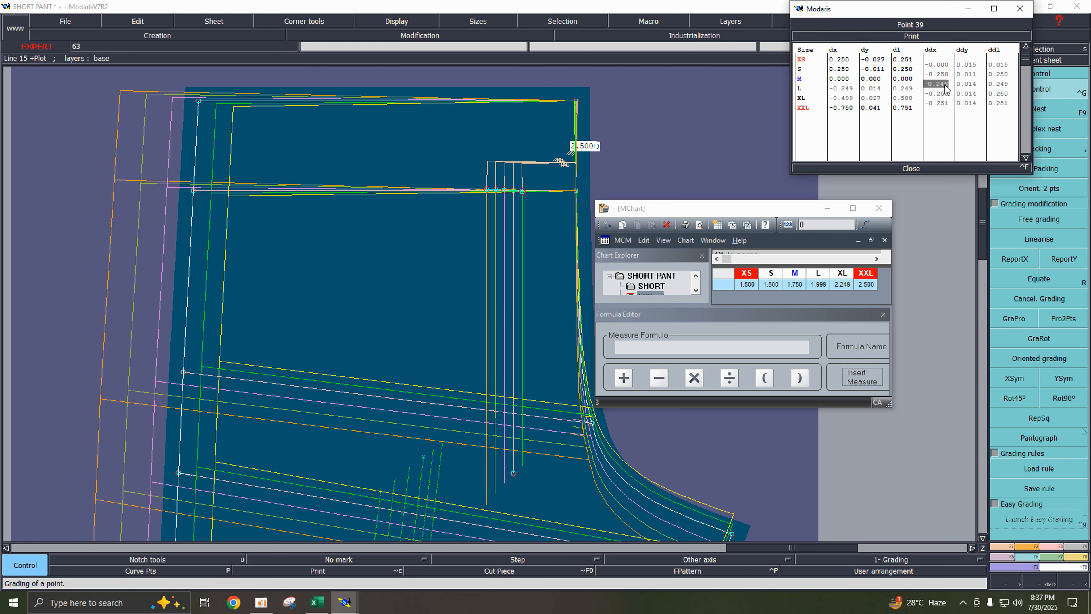
text(-)
key(Return)
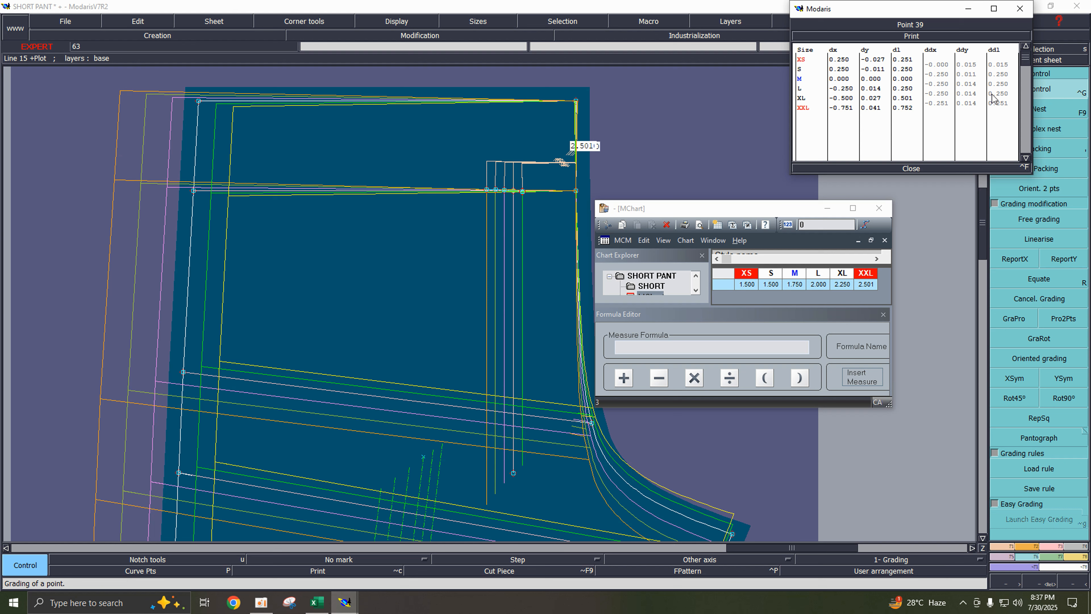
text(-.25)
key(Return)
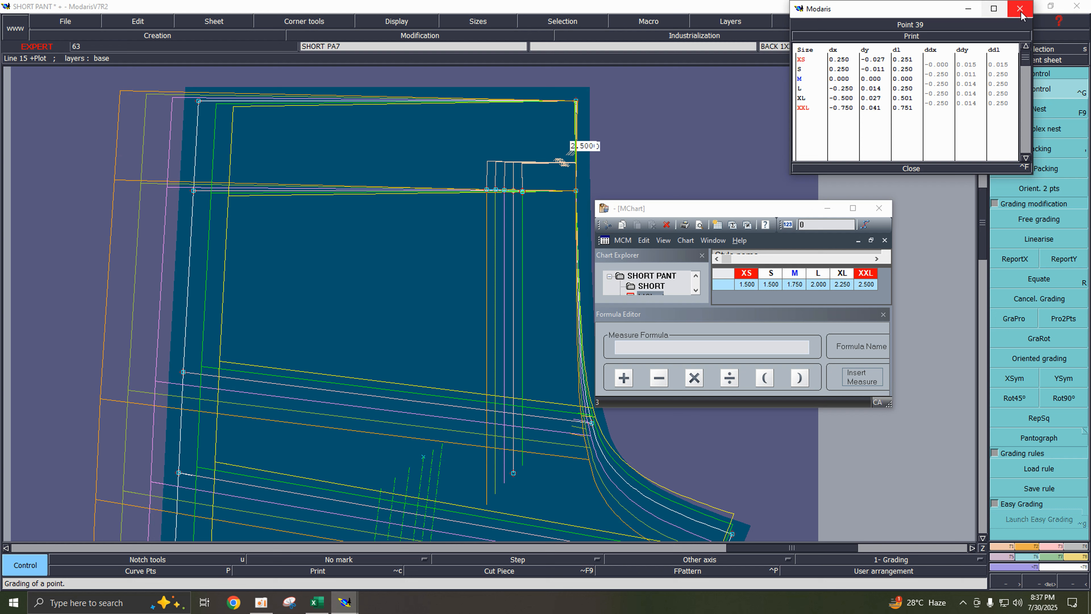
click(910, 170)
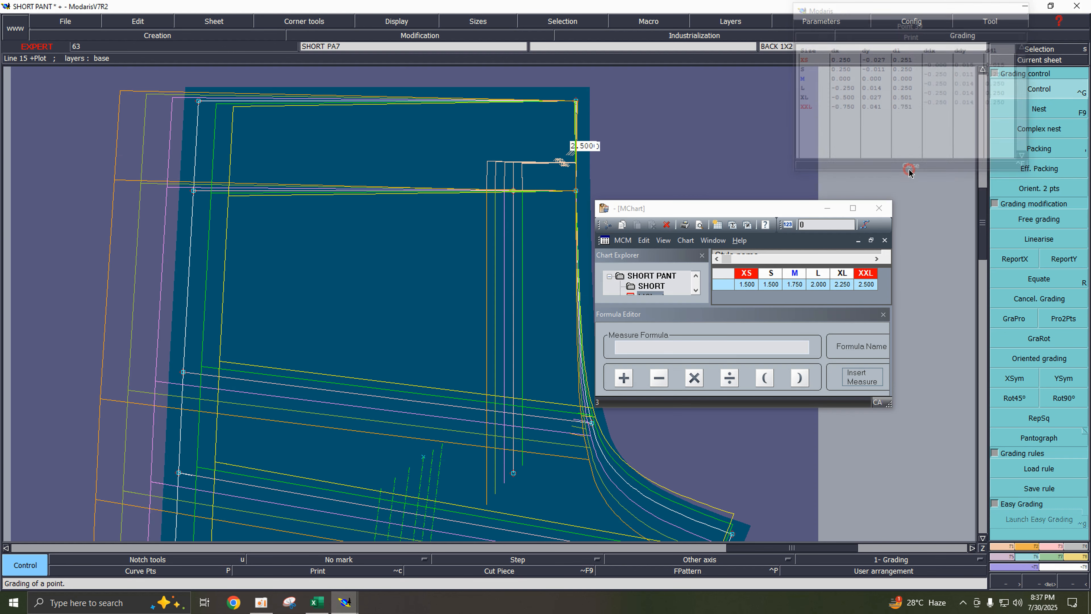
- Switch to Excel and highlight the LARGE, XL and XXL values of BACK POCKET PLACEMENT FROM CB in yellow
click(316, 602)
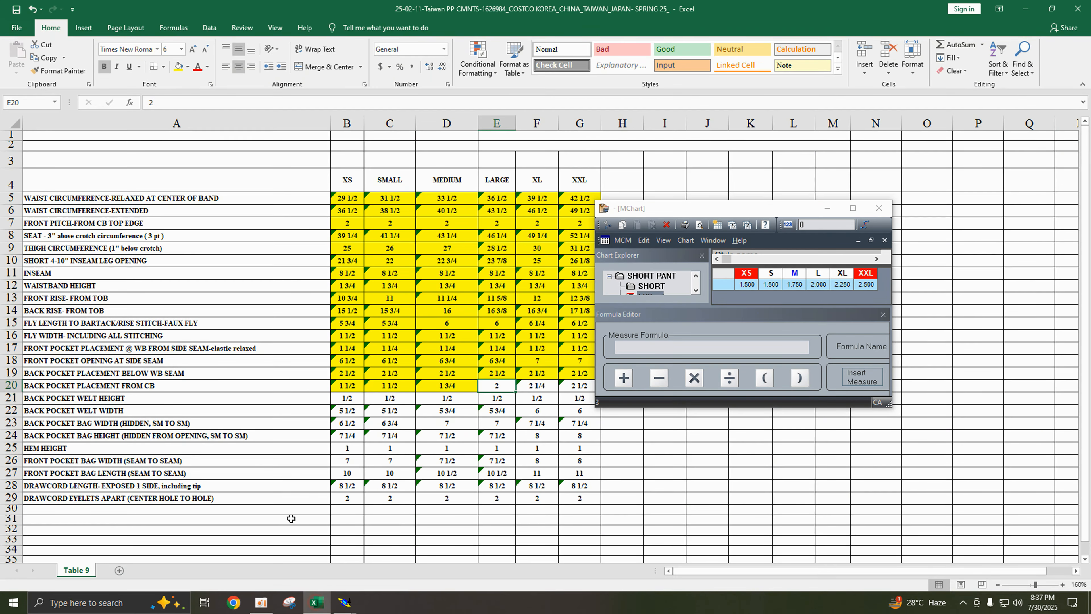
click(499, 385)
key(Right)
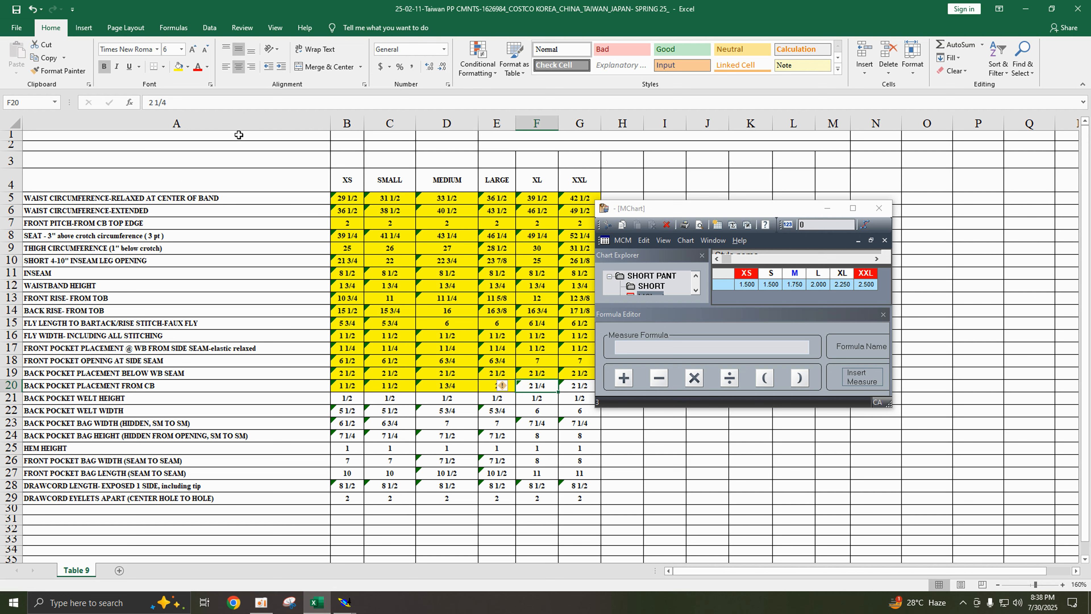
key(Right)
click(178, 68)
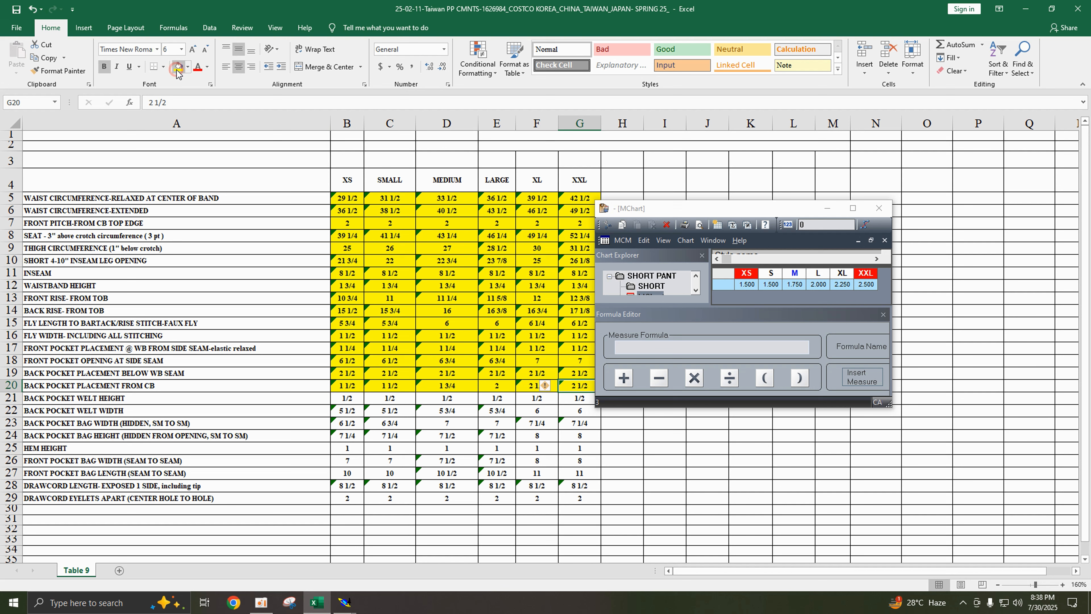
- Save the workbook, close the measurement chart, and select the MEDIUM value of BACK POCKET WELT HEIGHT
click(16, 9)
drag(777, 206, 683, 280)
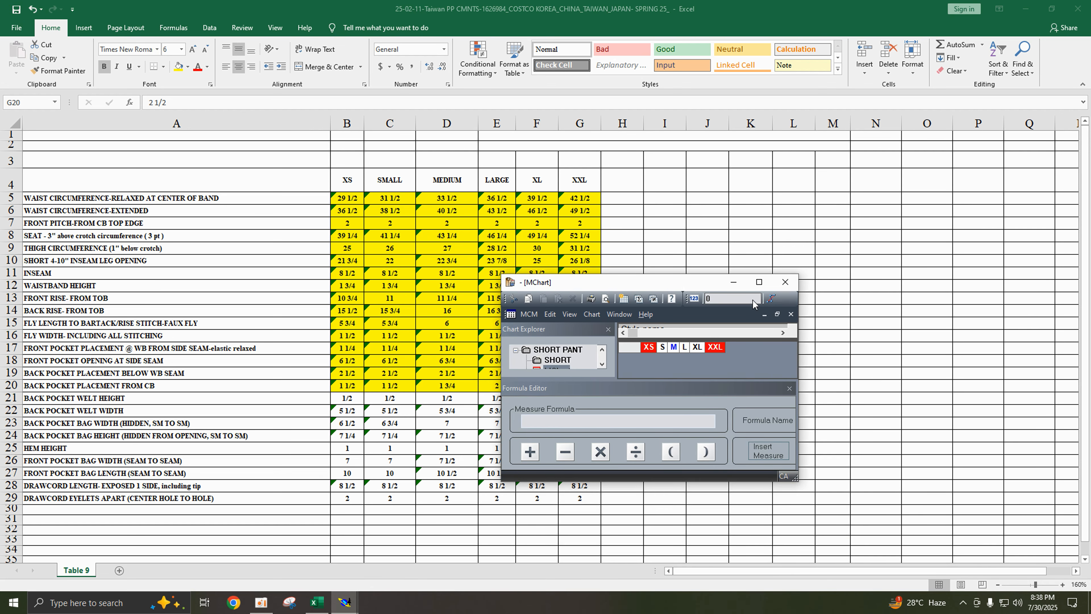
click(786, 281)
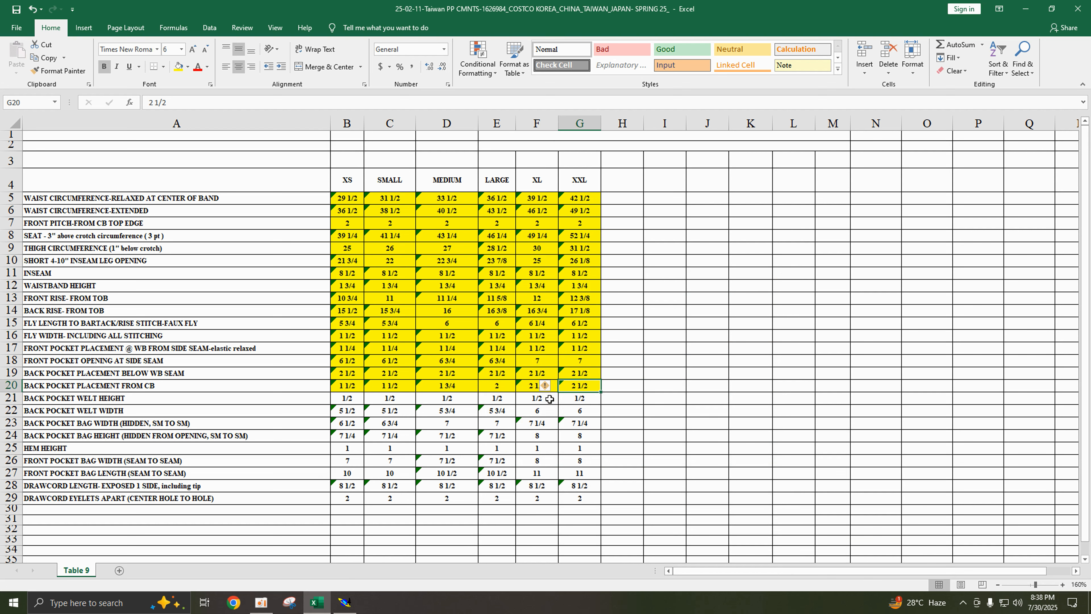
click(464, 399)
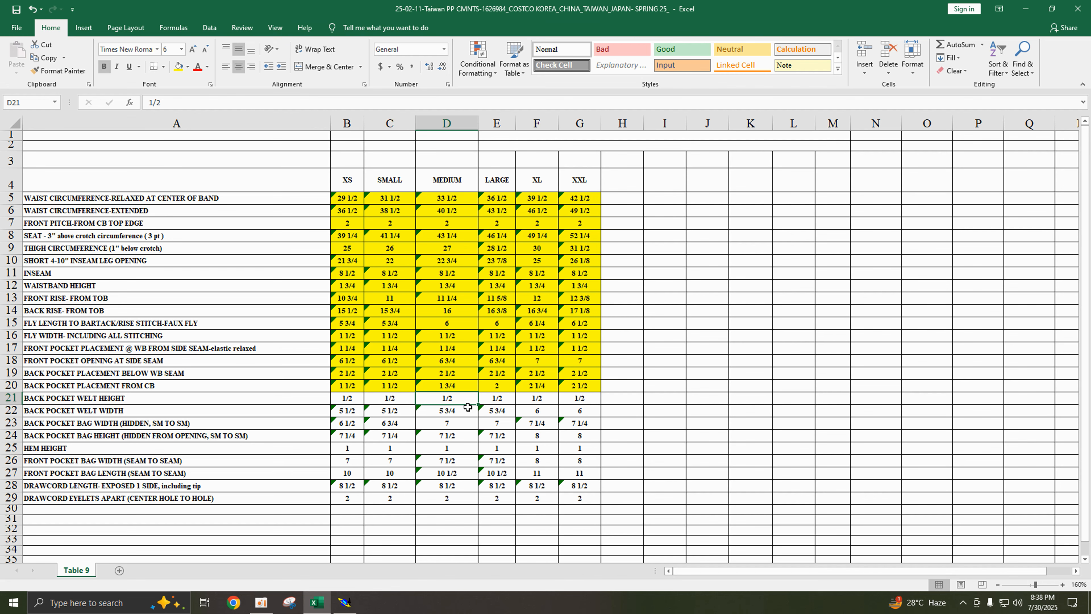
- Select the MEDIUM value of BACK POCKET WELT WIDTH, switch to Modaris, hide the size nest and save the model, accepting the file warnings
click(450, 415)
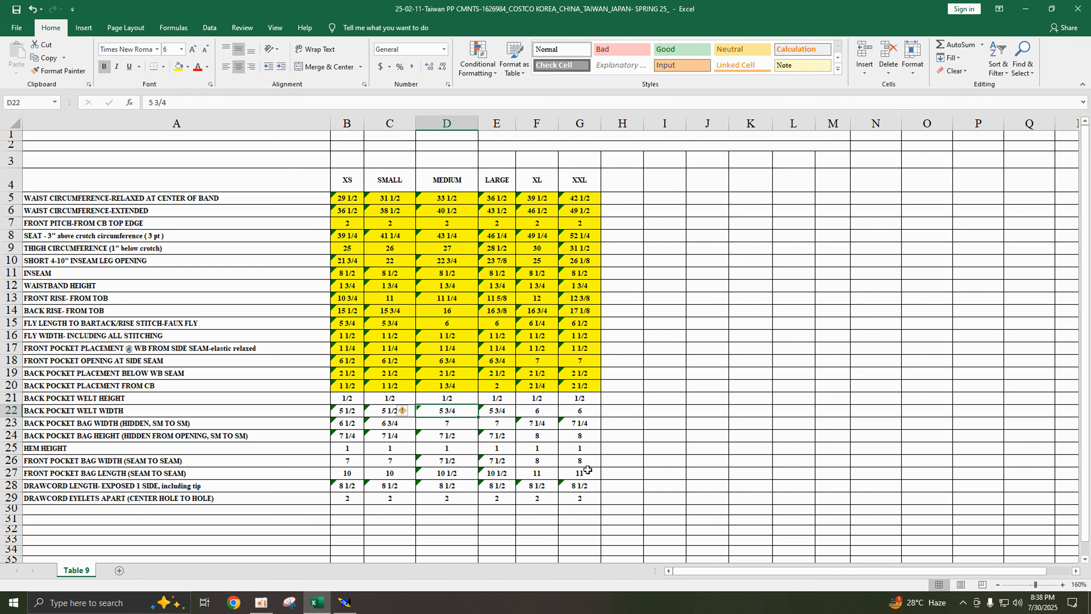
click(344, 602)
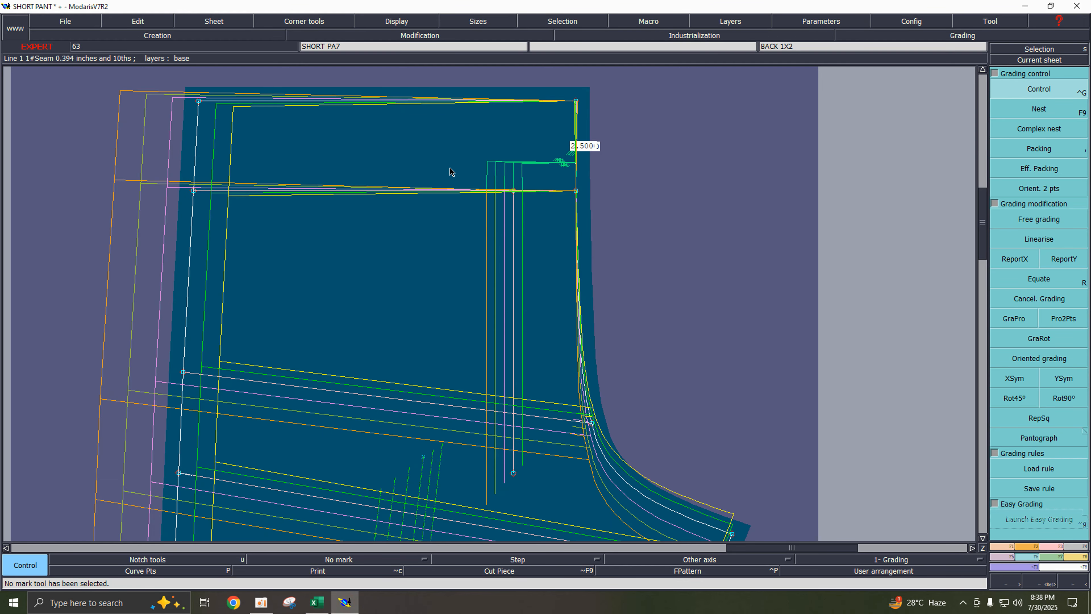
key(F9)
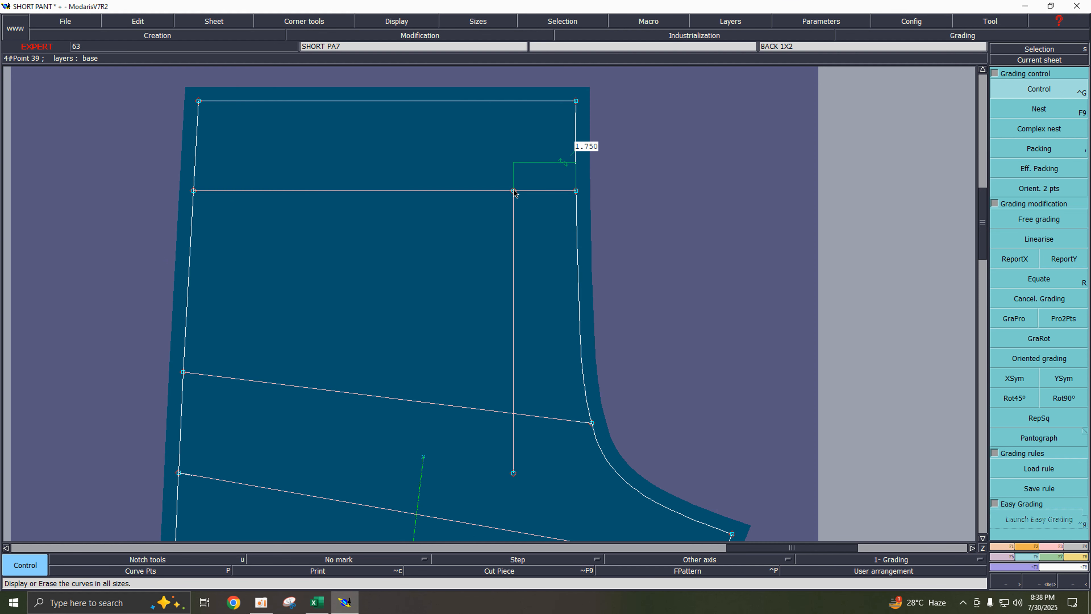
key(ctrl+s)
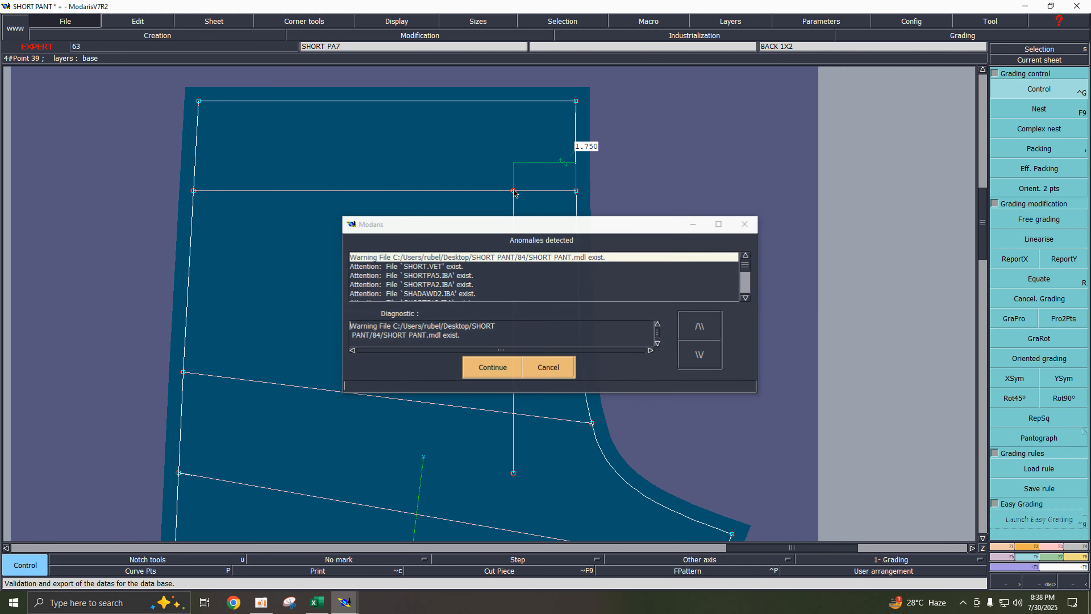
click(498, 363)
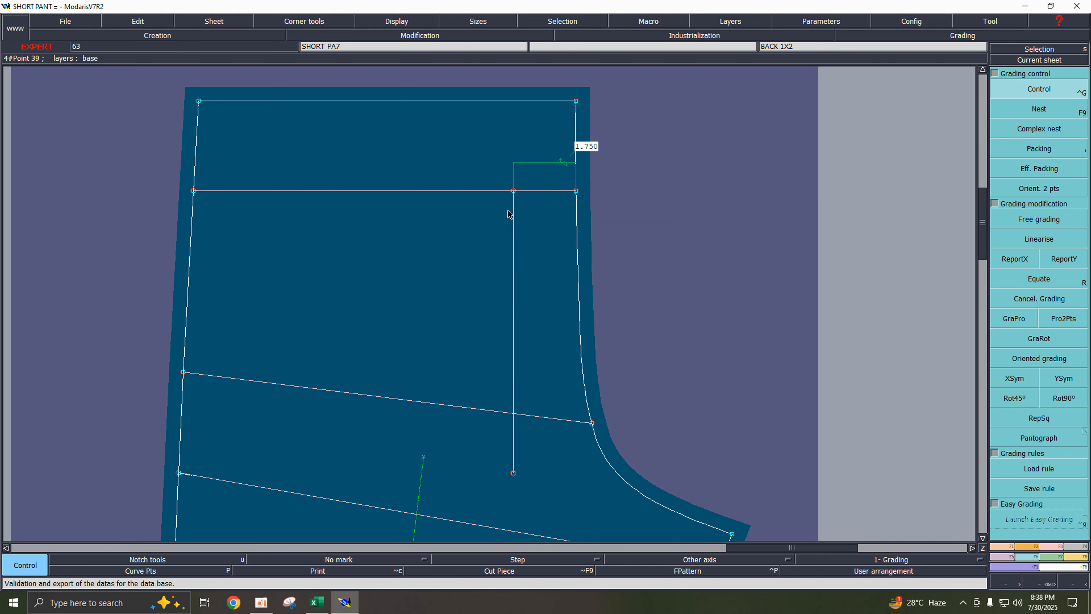
key(ctrl+s)
click(486, 373)
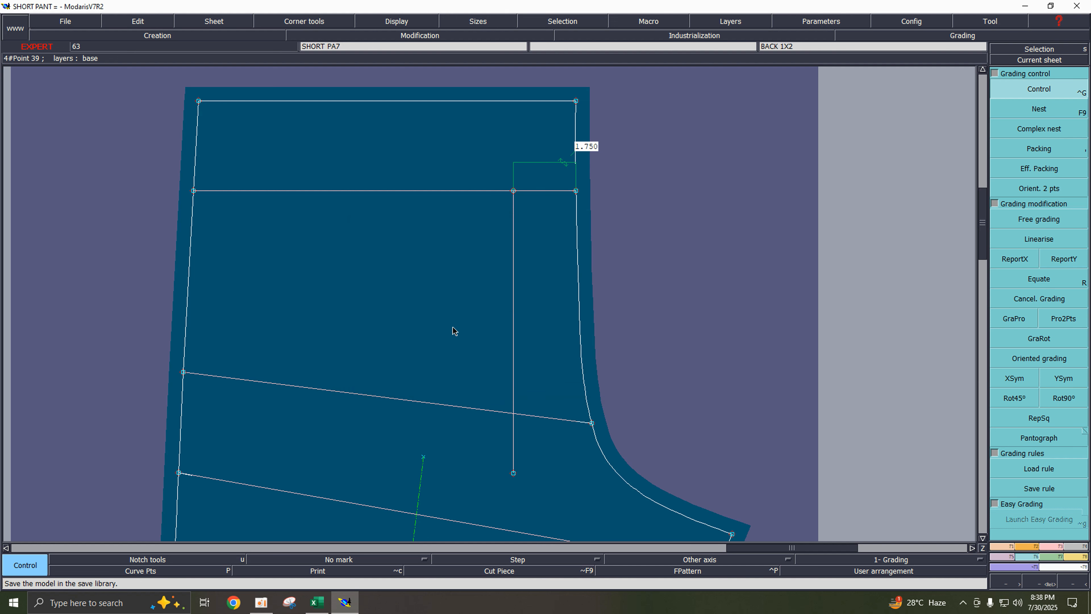
- Create a developed point at curve length -5.750 from the vertical pocket line's upper point along the horizontal line and insert it into that line
key(d)
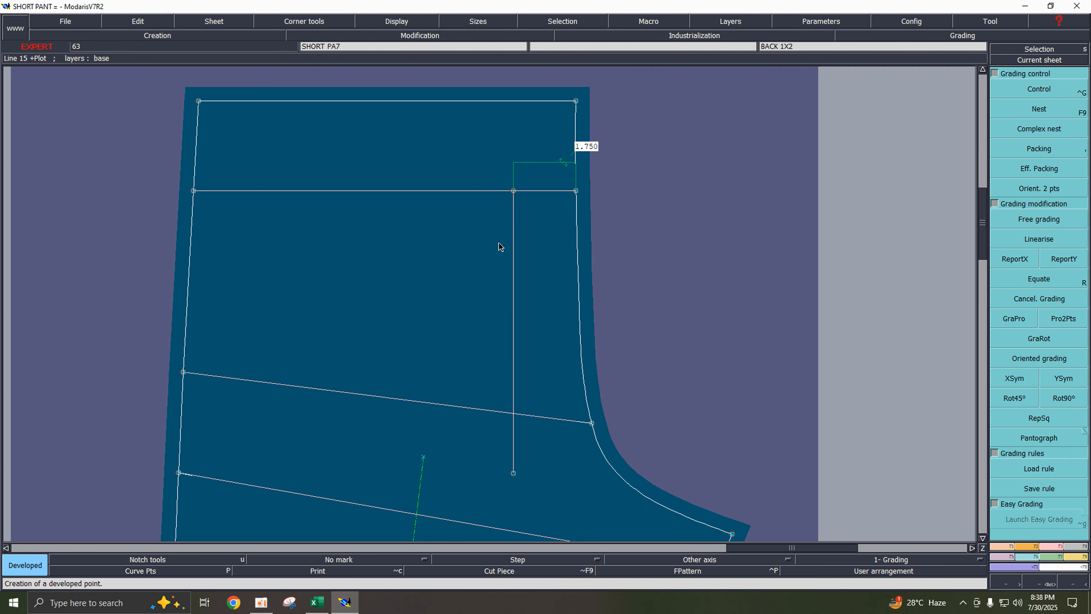
click(514, 192)
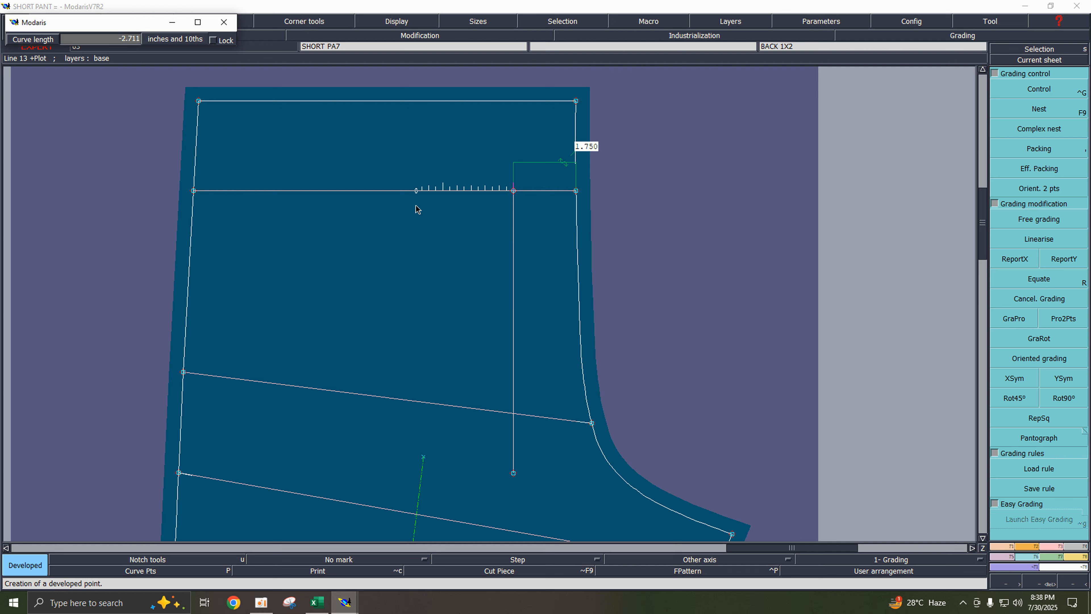
text(-)
key(Return)
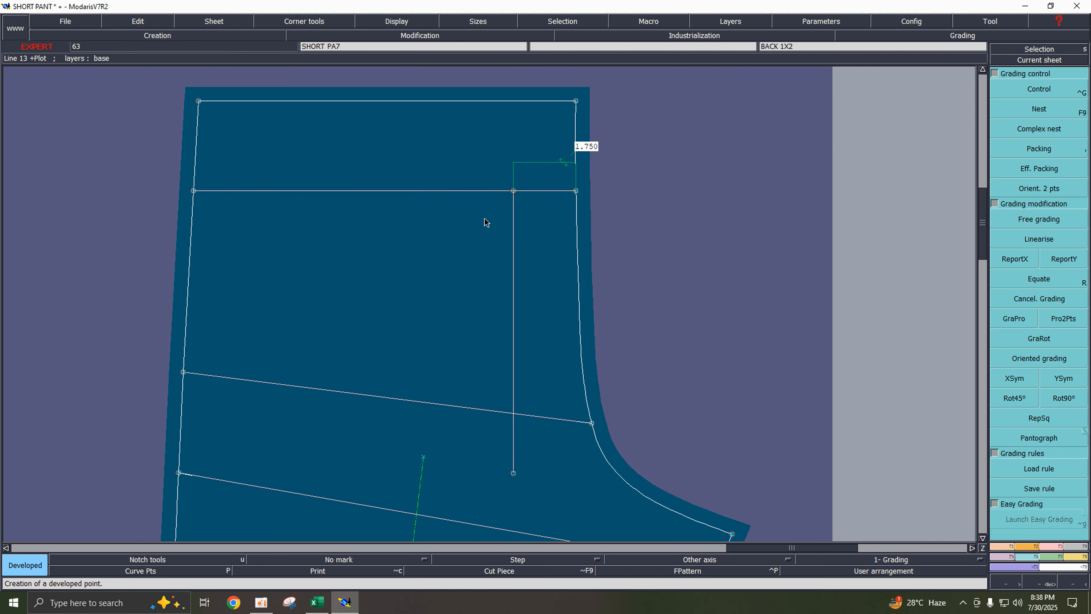
key(Escape)
click(514, 191)
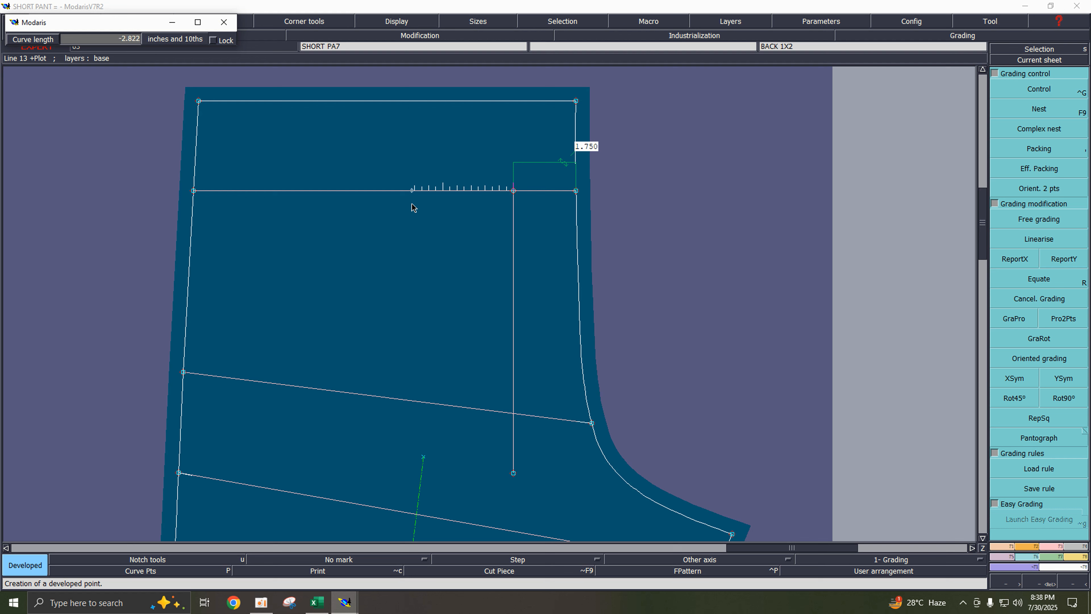
text(-5.750)
key(Return)
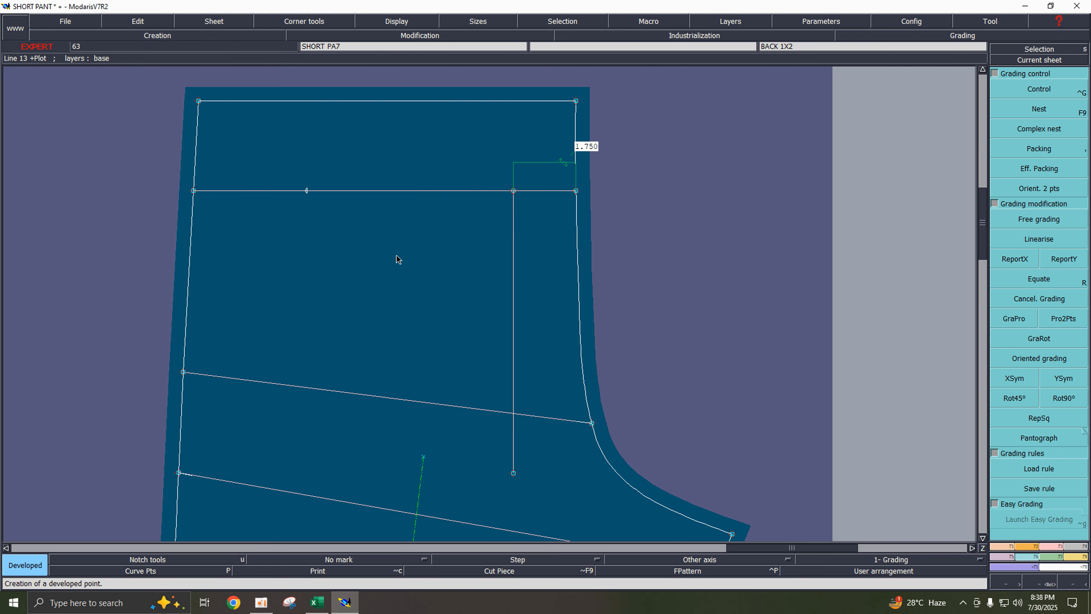
key(i)
click(306, 191)
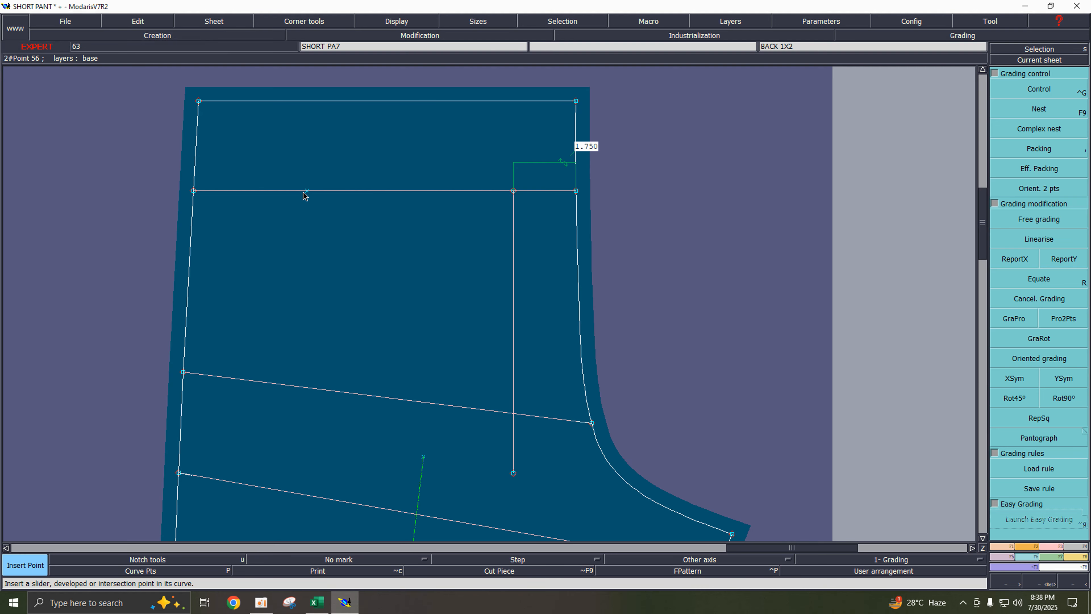
- Switch to Excel, highlight the MEDIUM value of BACK POCKET WELT WIDTH in yellow, and save the workbook
click(317, 602)
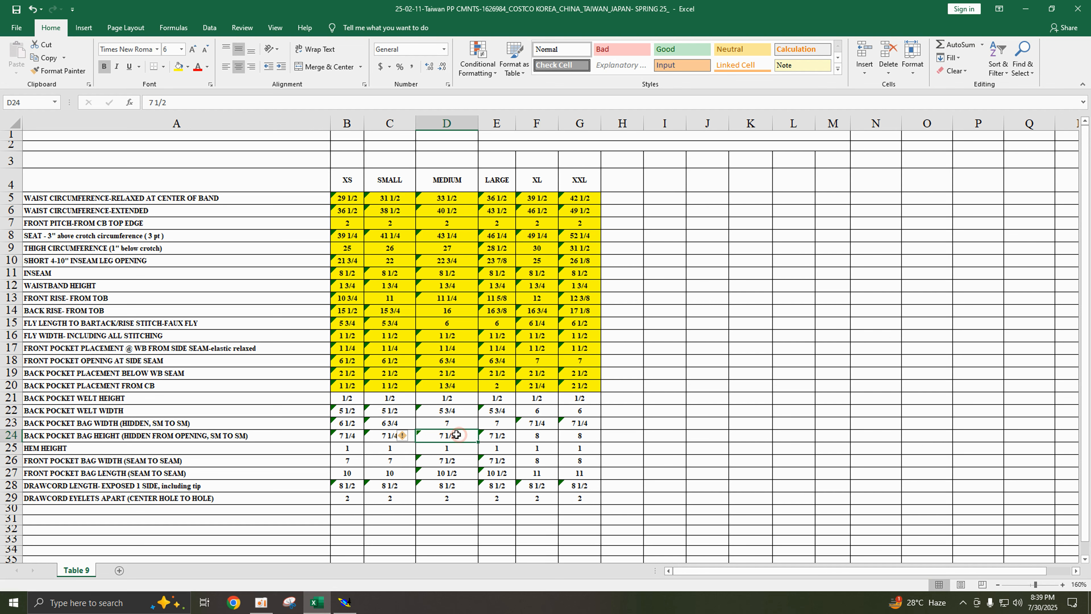
click(178, 67)
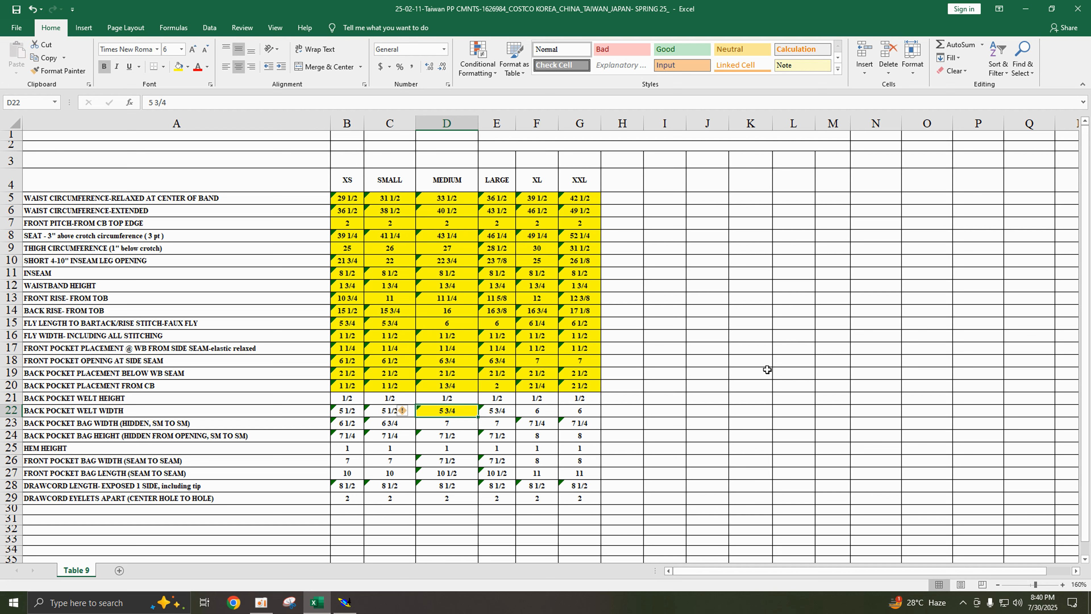
click(12, 11)
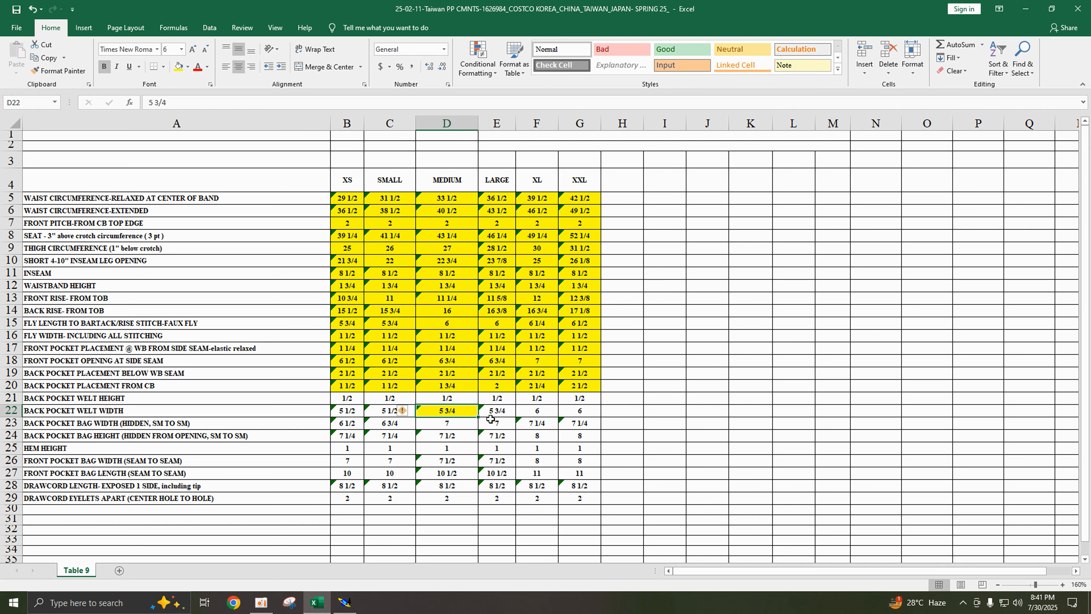
- Check the BACK POCKET WELT WIDTH values from SMALL to XXL for the size increments
click(386, 411)
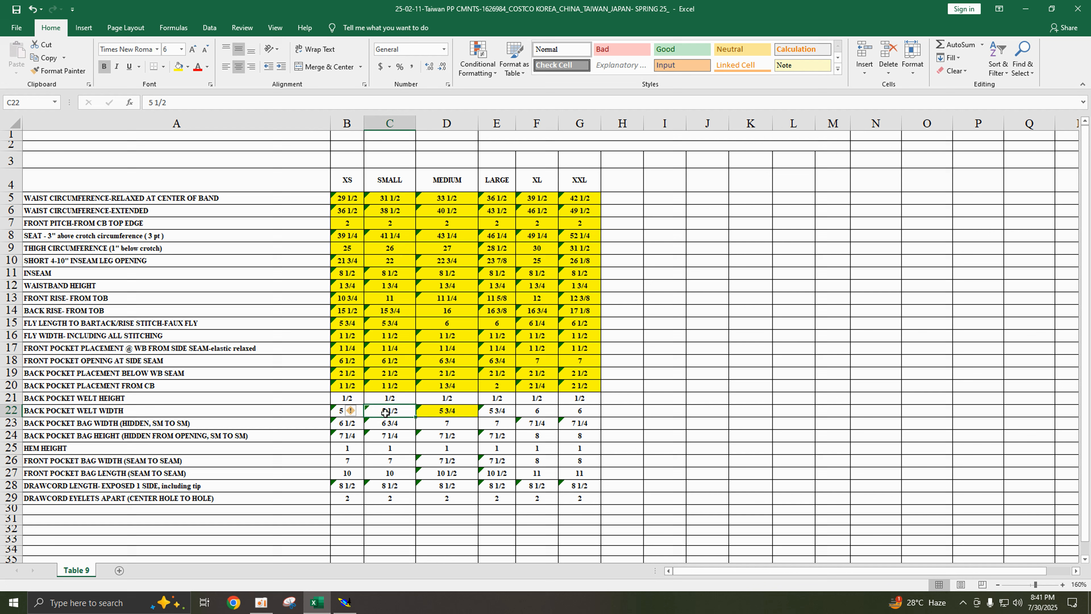
click(449, 415)
click(497, 414)
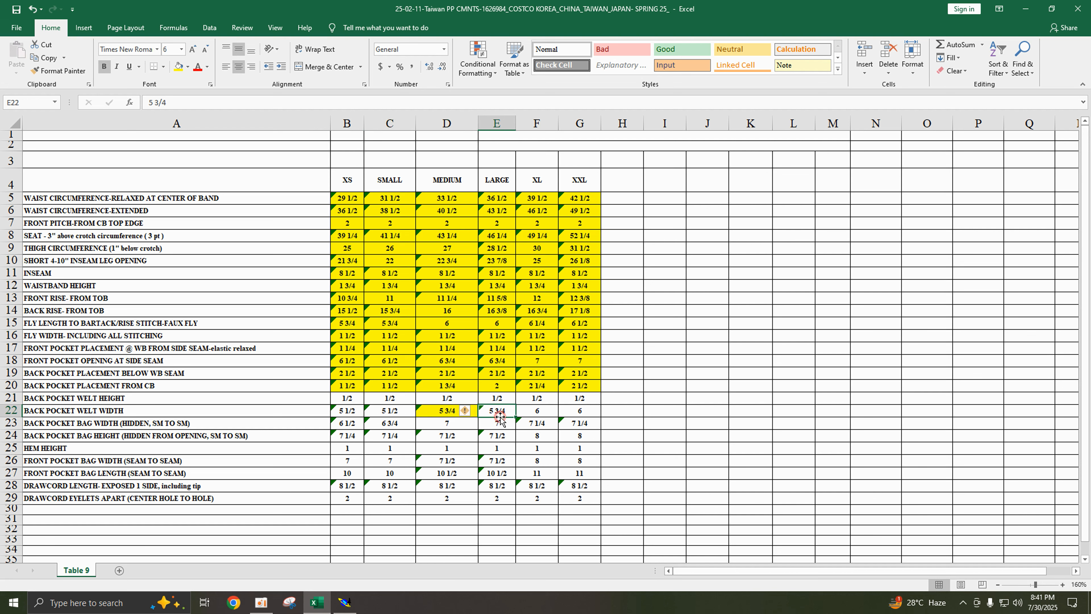
click(540, 413)
click(578, 423)
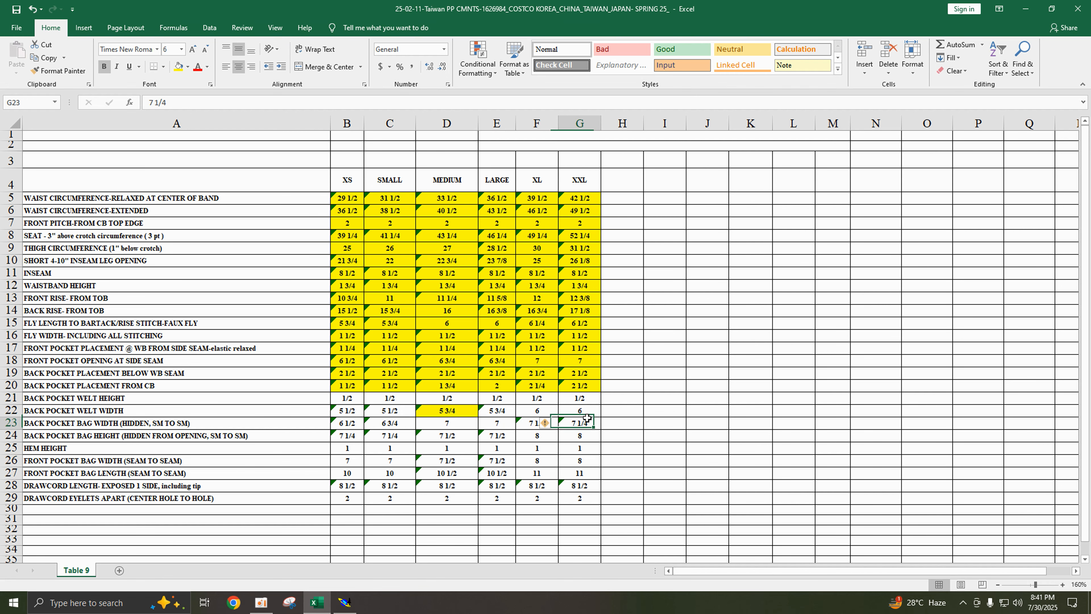
- Switch to Modaris and convert the new welt end point on the horizontal line with the Section tool
click(344, 602)
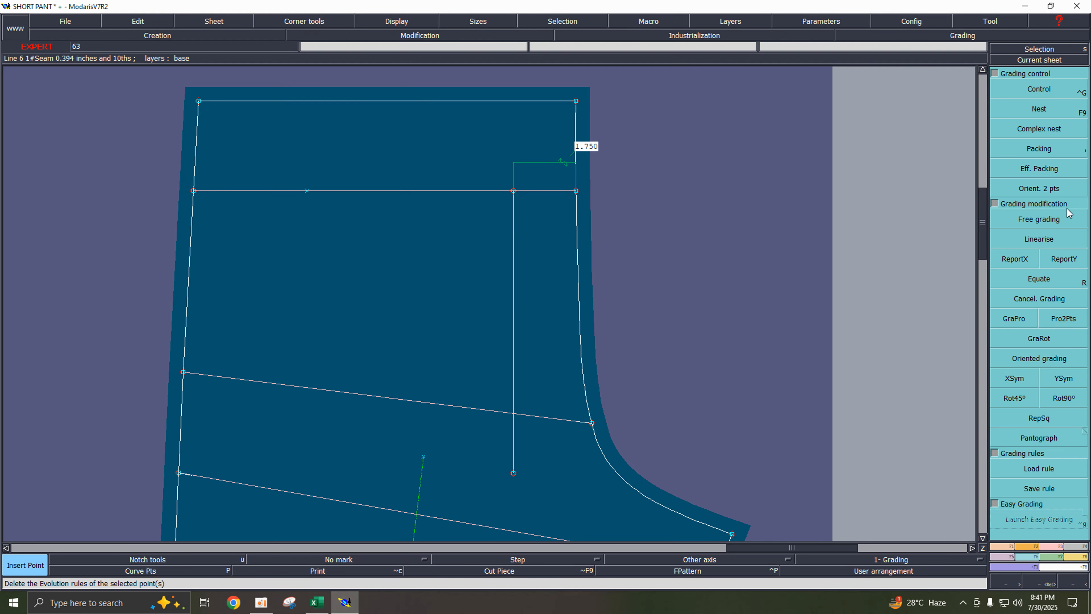
key(F3)
click(1021, 287)
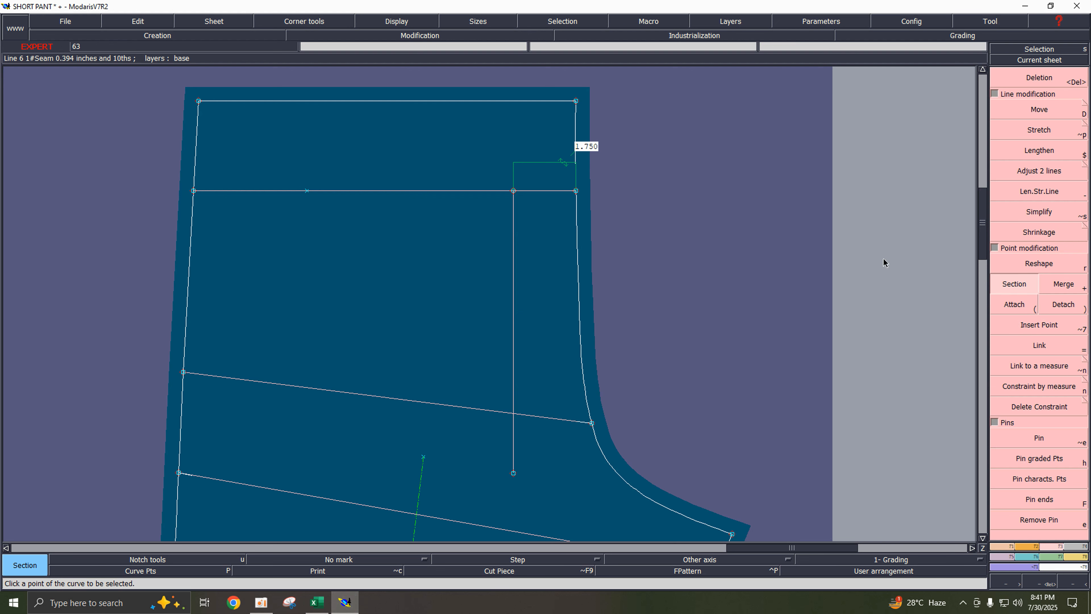
click(303, 195)
- Set the welt end point's ddx grading to 0 for XS to S and -0.25 for S to M
key(F4)
click(1051, 94)
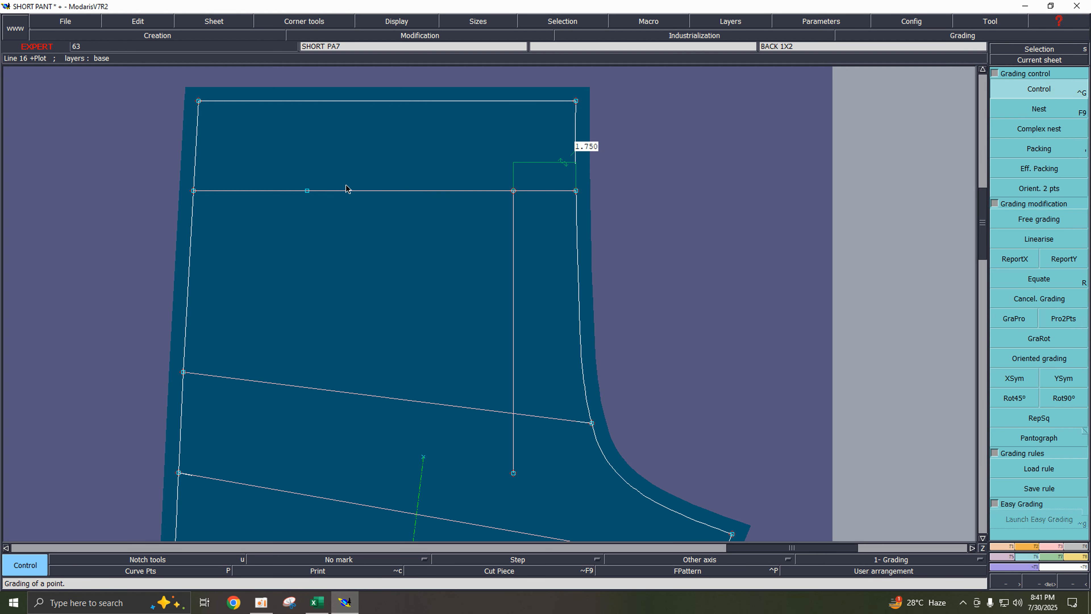
click(306, 191)
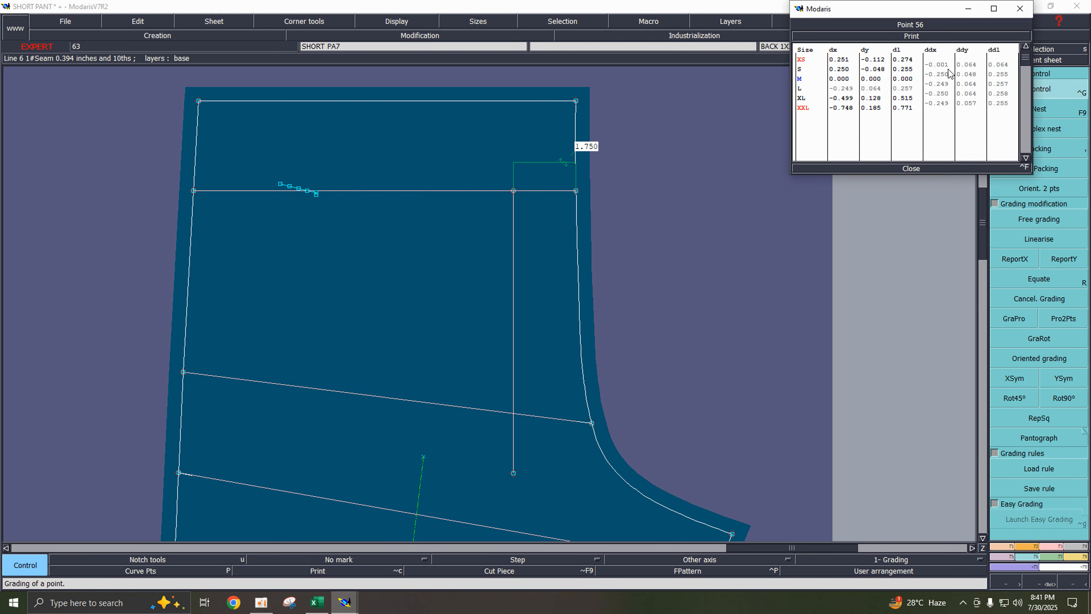
click(937, 66)
text(00)
key(Return)
text(-.25)
key(Return)
click(910, 168)
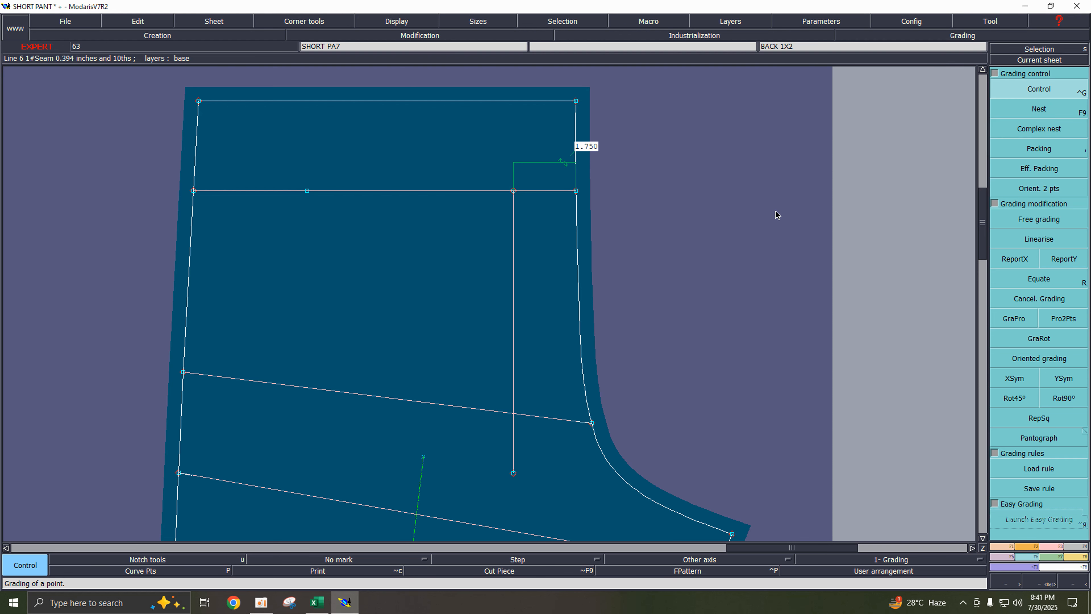
- Display the size nest and pack it on the vertical pocket line's upper point
key(F9)
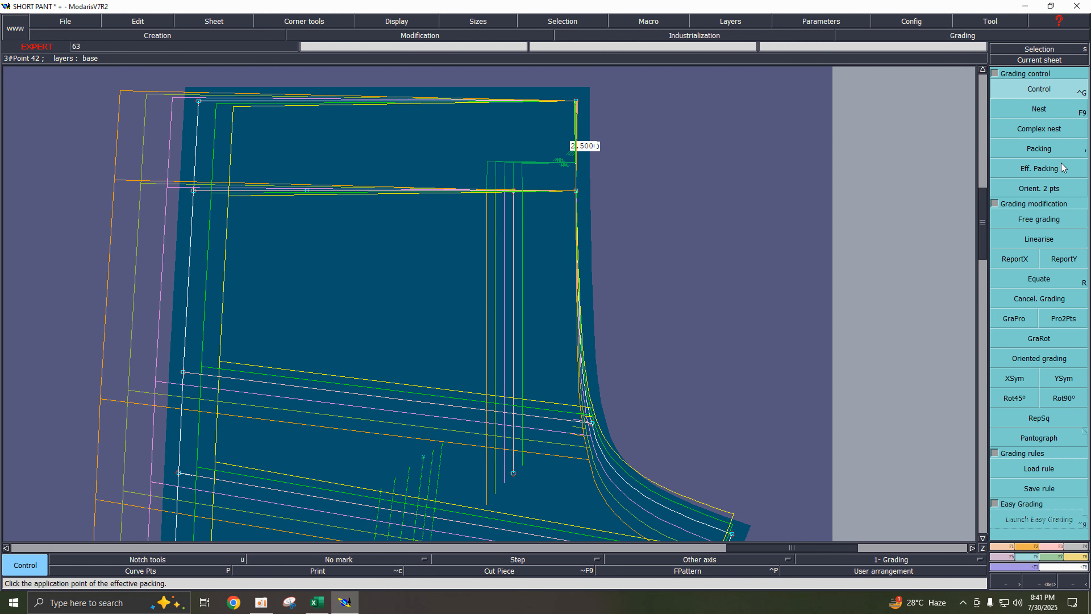
click(1040, 149)
click(514, 190)
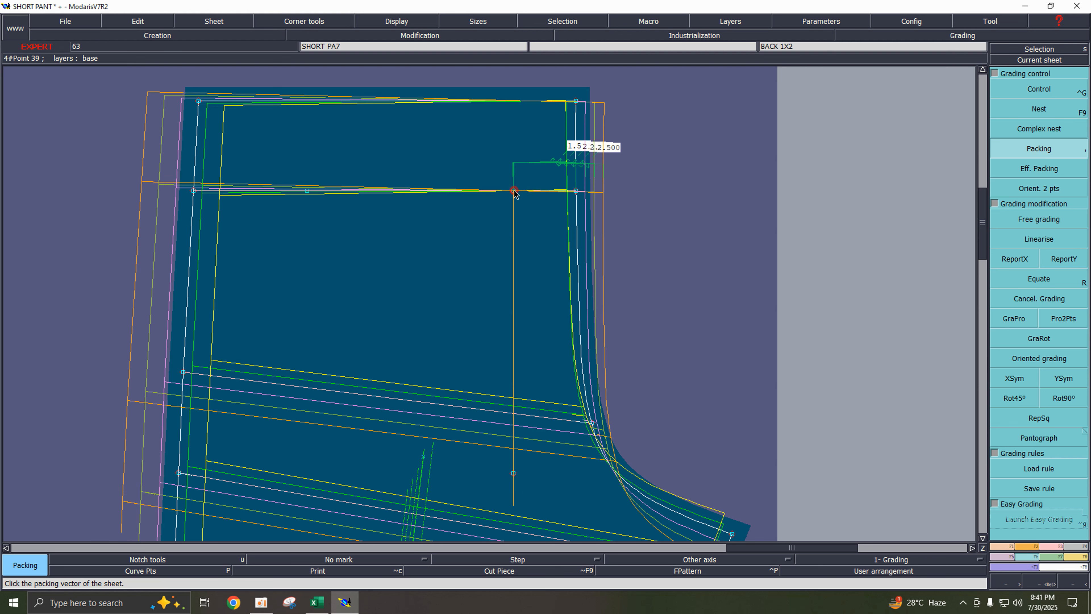
- Set the welt end point's ddx grading to -0.25 for S to M and L to XL, and 0 for the other size breaks
click(1039, 91)
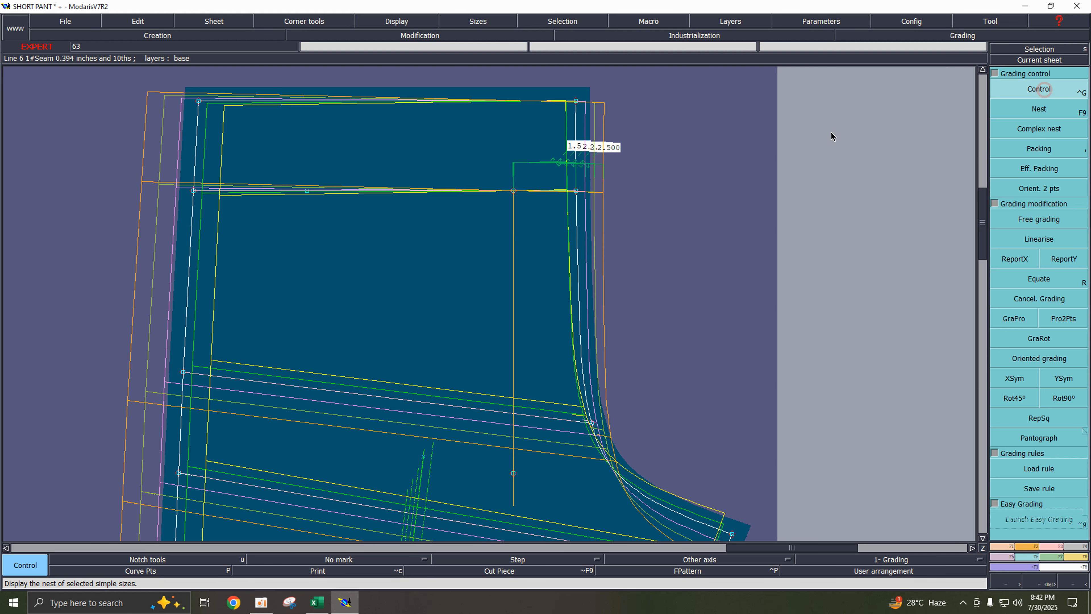
click(305, 191)
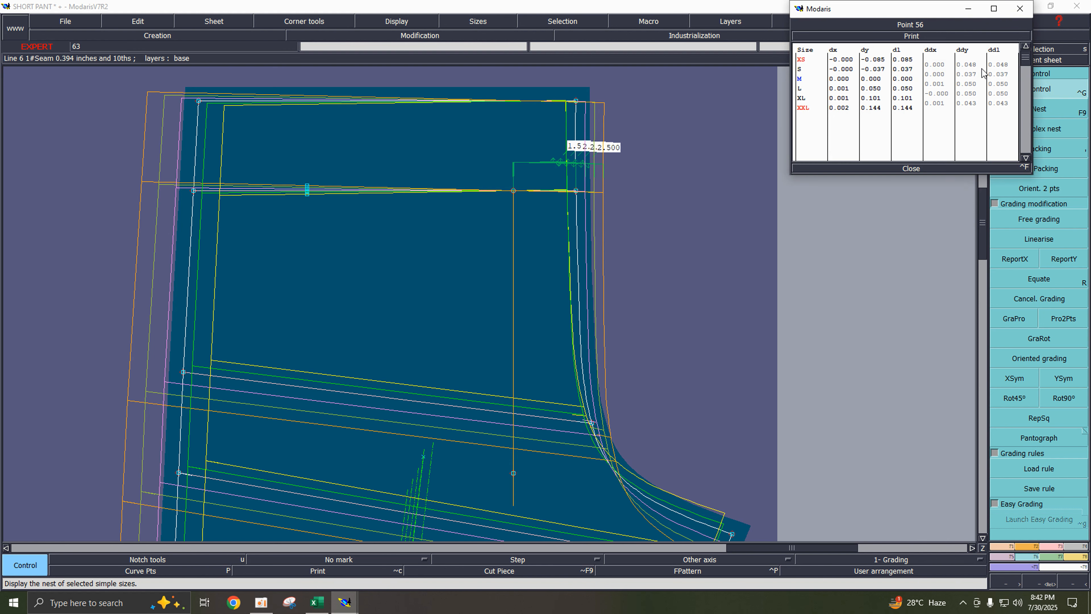
click(940, 67)
text(-)
key(Return)
text(-.25)
key(Return)
text(00)
key(Return)
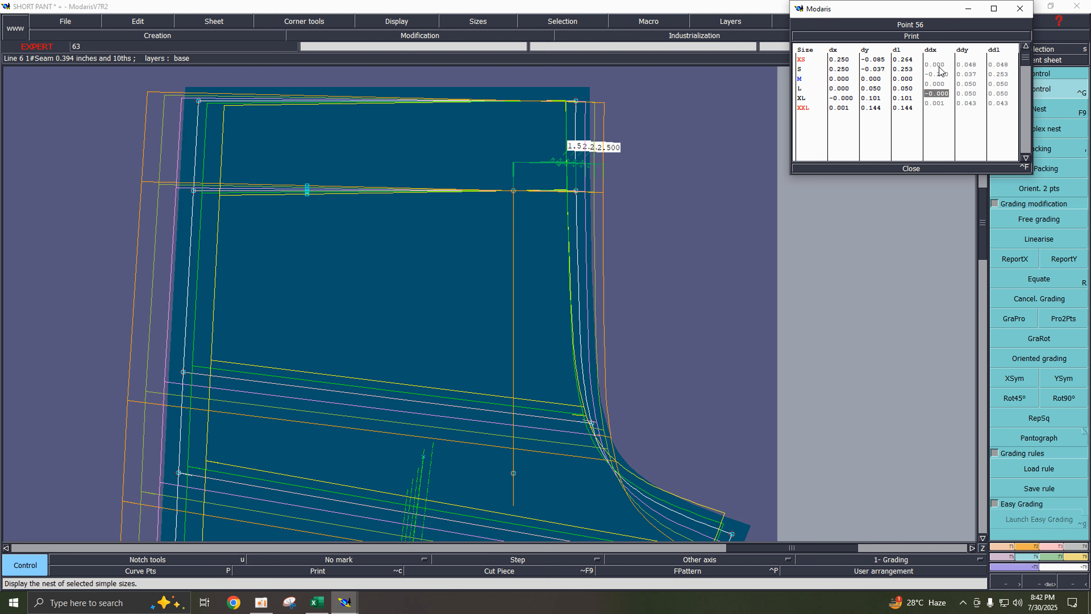
text(-0.25)
key(Return)
text(00)
key(Return)
click(910, 168)
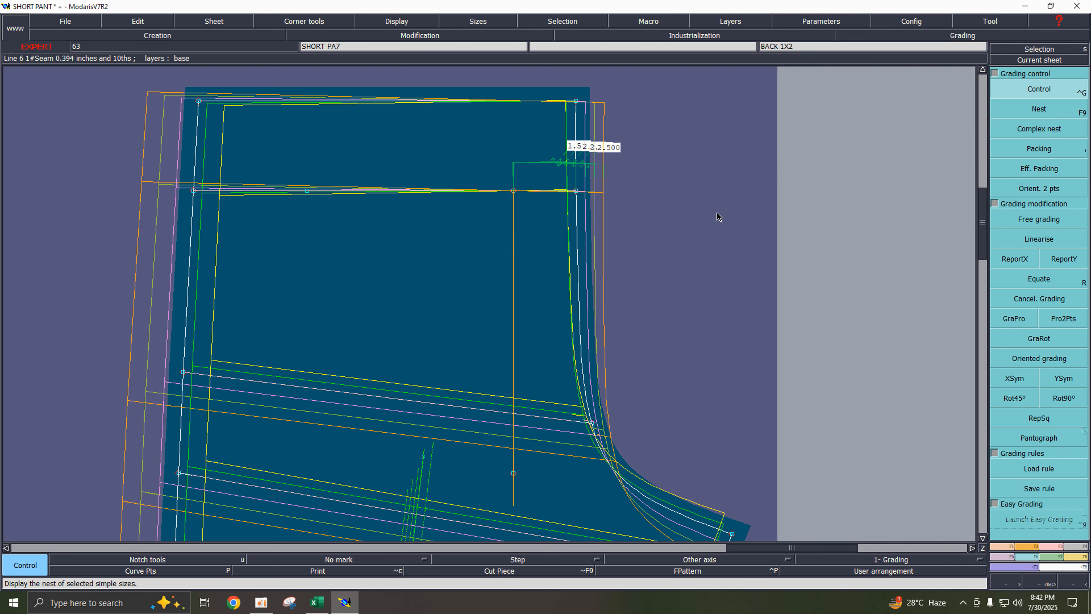
- Open MChart in the charts manager, enlarge its window, and place it clear of the back pocket lines
key(F8)
click(1043, 216)
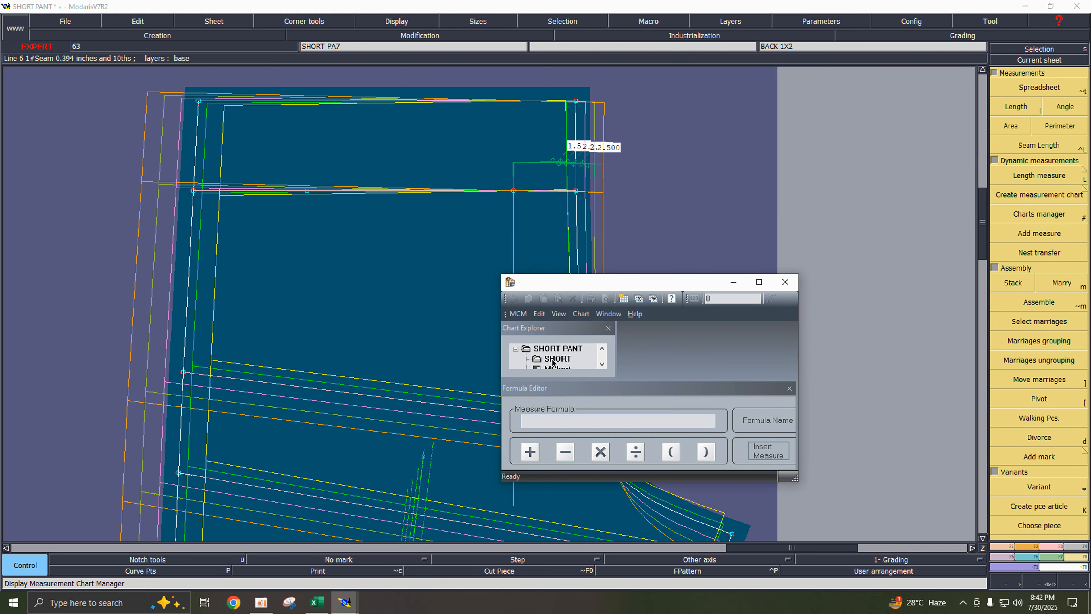
drag(655, 283, 610, 183)
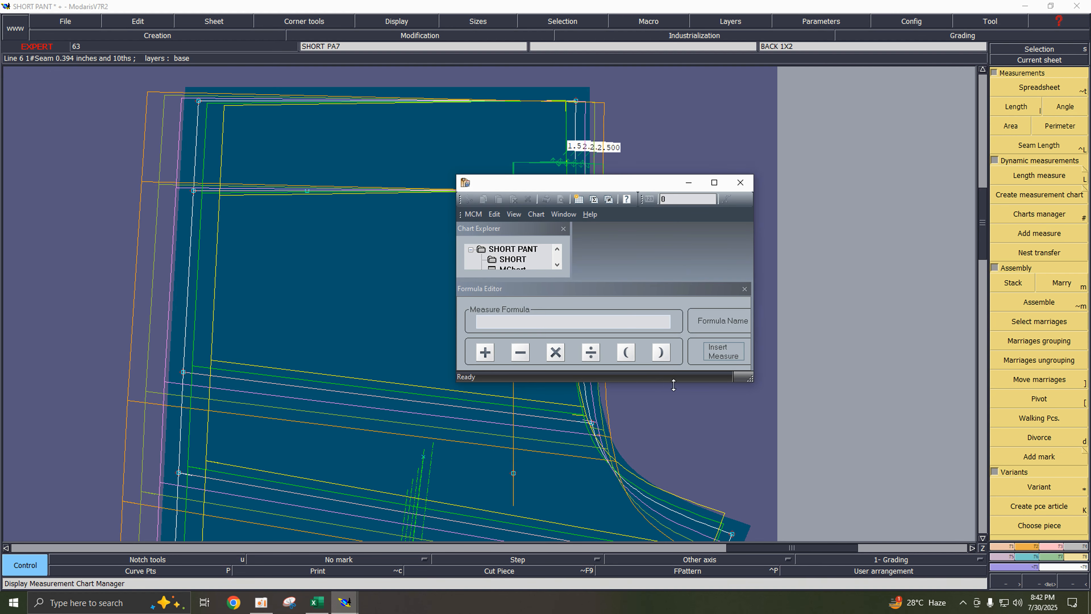
drag(673, 384, 673, 441)
double_click(508, 272)
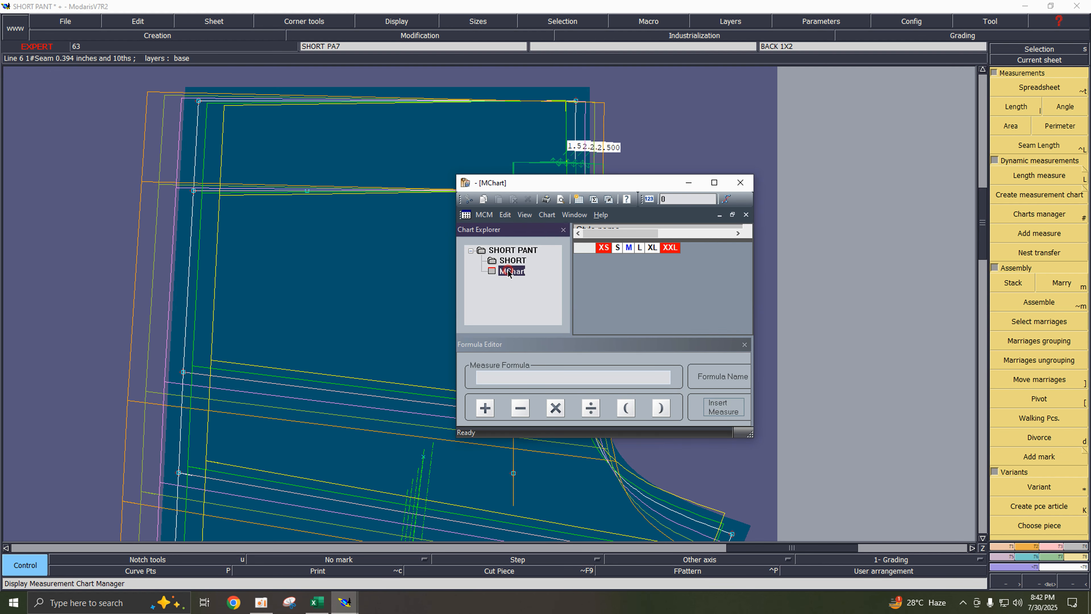
drag(613, 181, 596, 343)
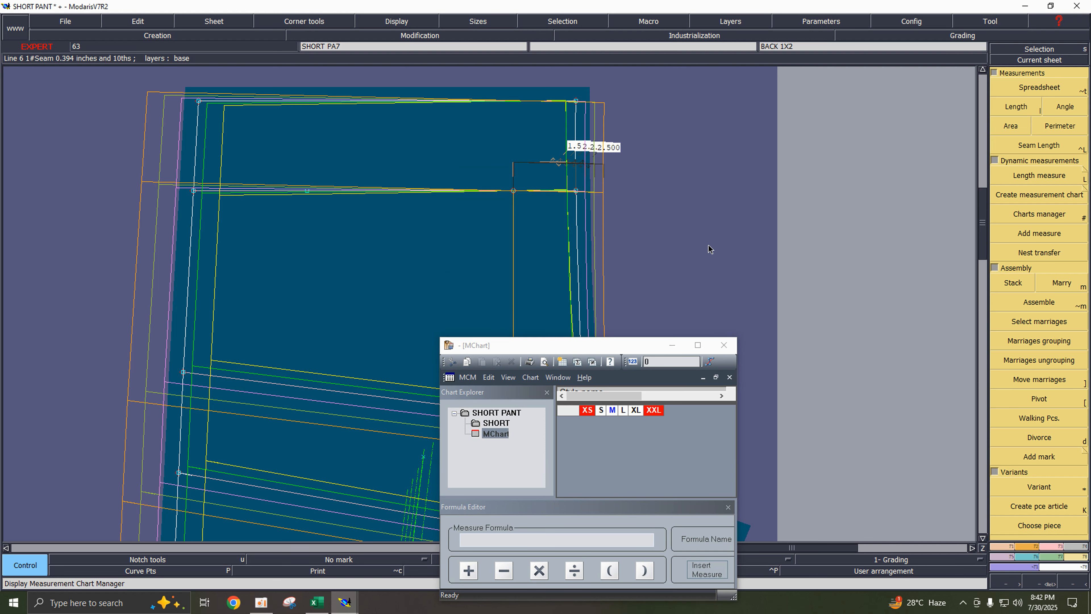
- Hide the size nest, add a dynamic length measure along the back pocket welt line, and place the widened MChart window below it
key(n)
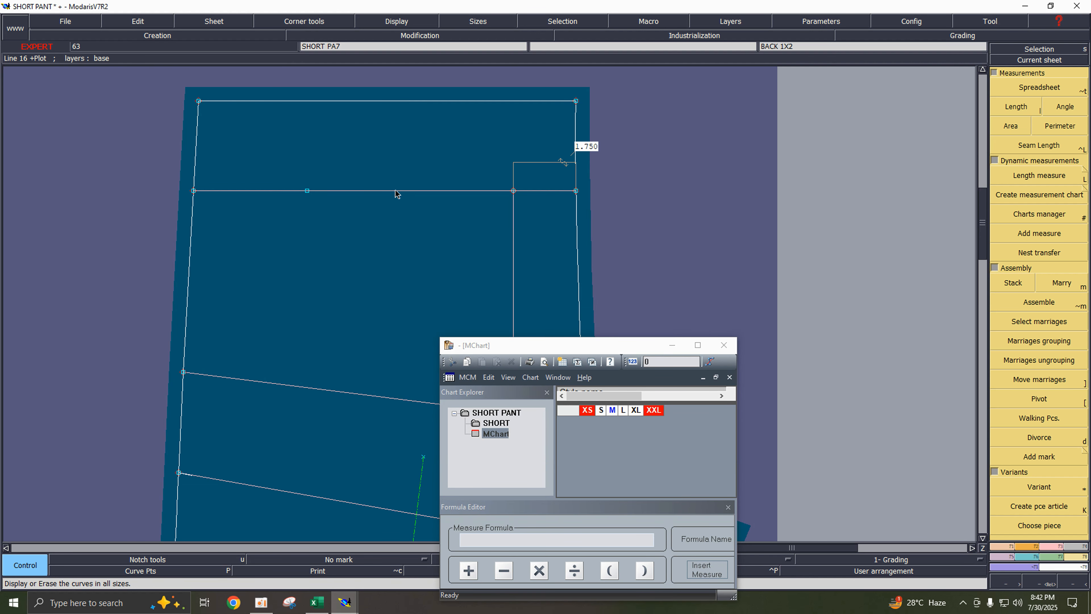
key(shift+l)
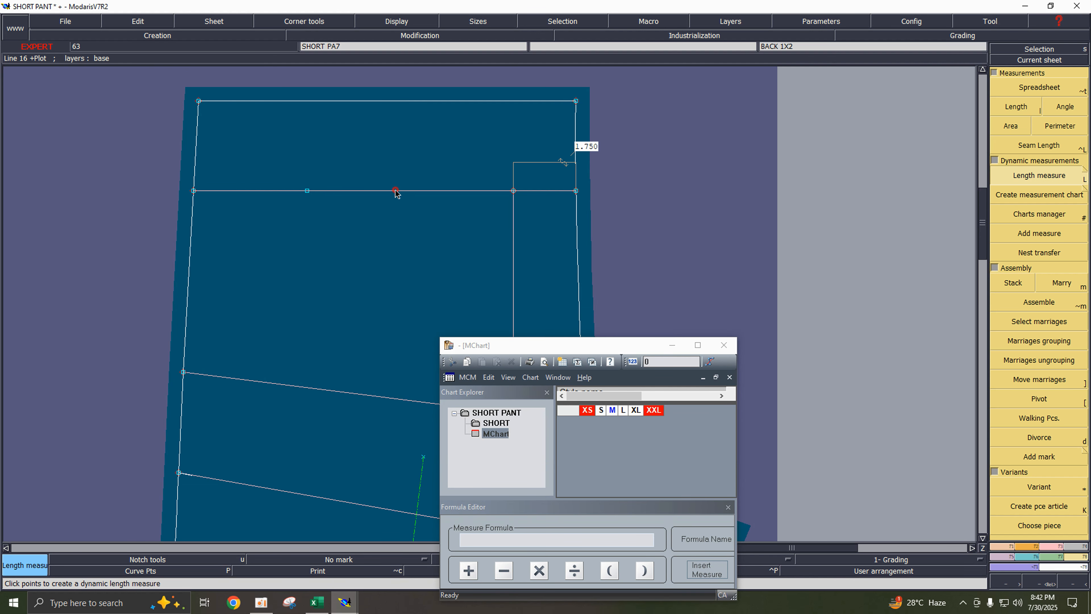
click(395, 190)
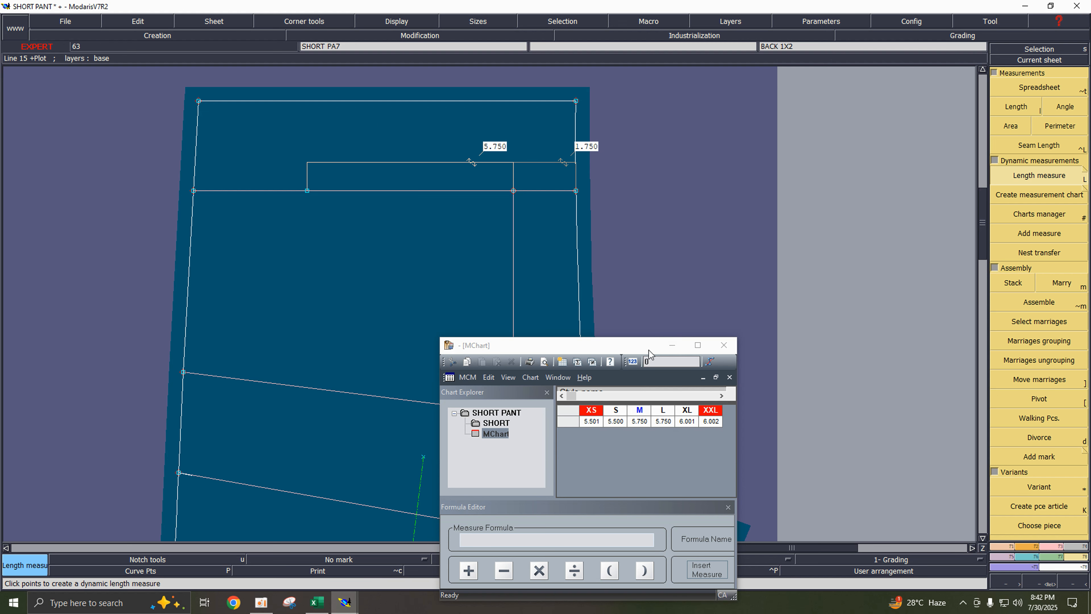
drag(645, 358, 670, 230)
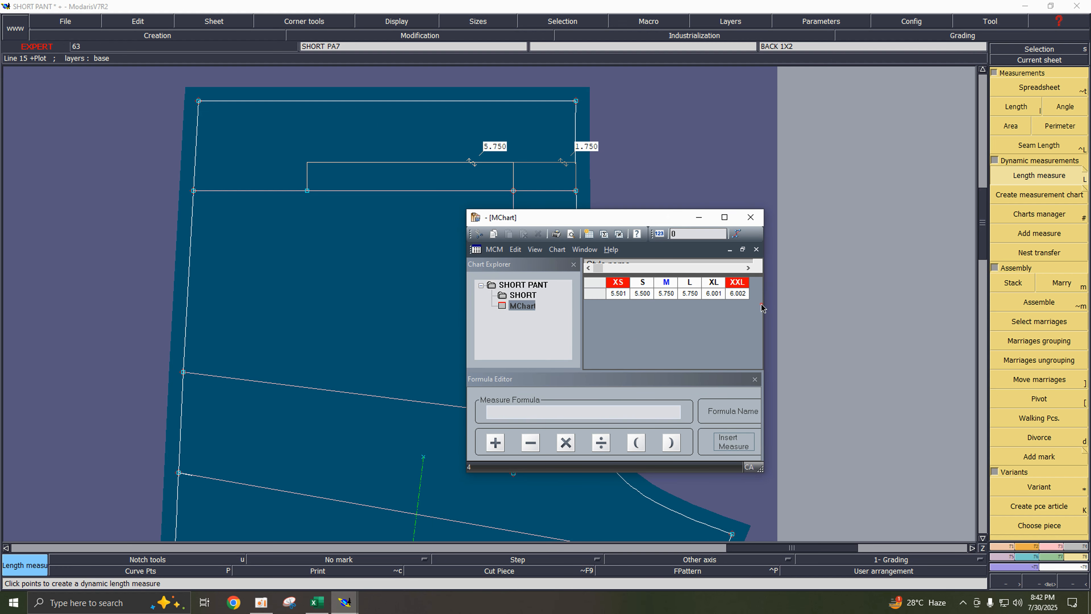
drag(775, 306, 811, 310)
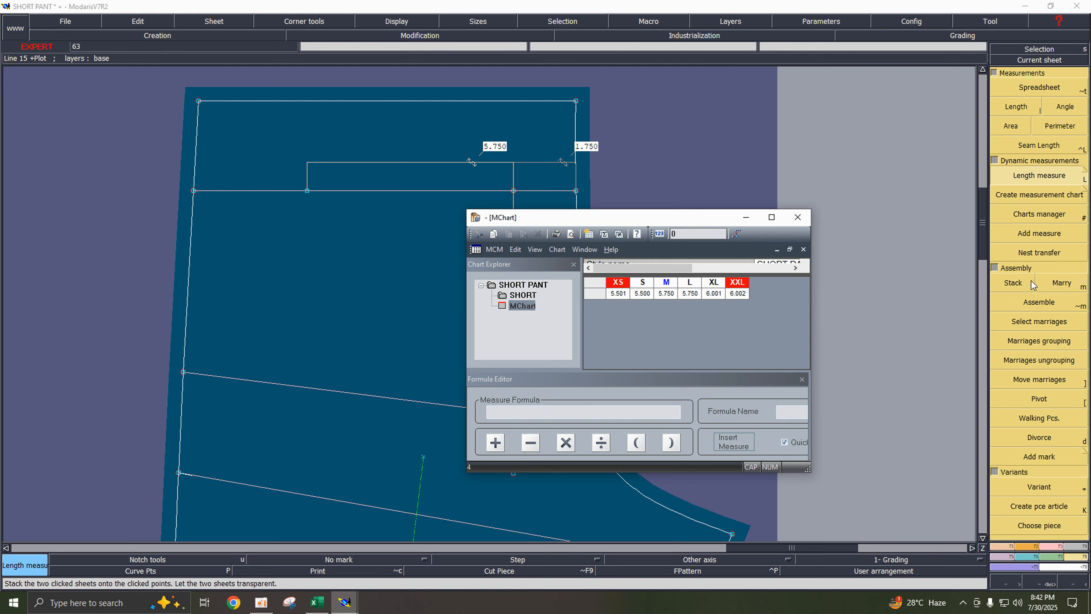
- Set the ddx grading of the welt's end point near the side seam to -0.001 for XS to S
click(1033, 560)
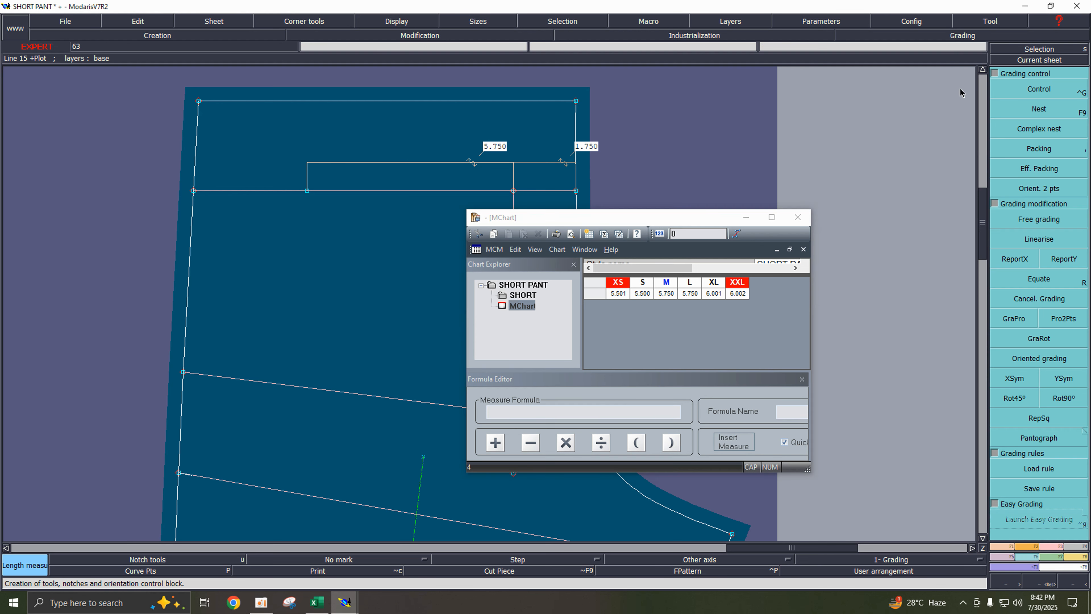
click(1038, 89)
click(307, 191)
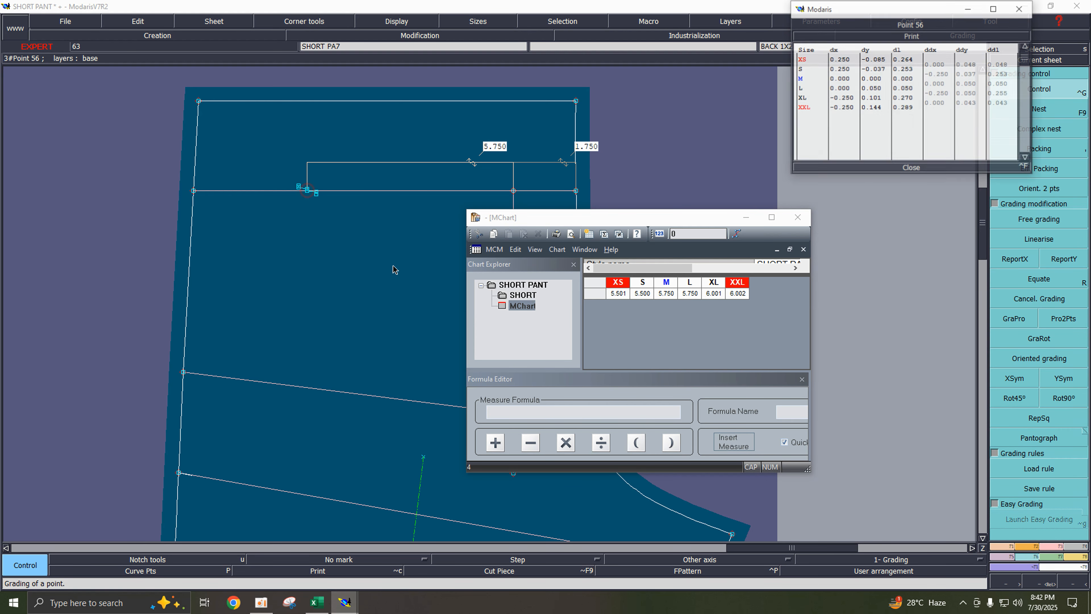
click(940, 64)
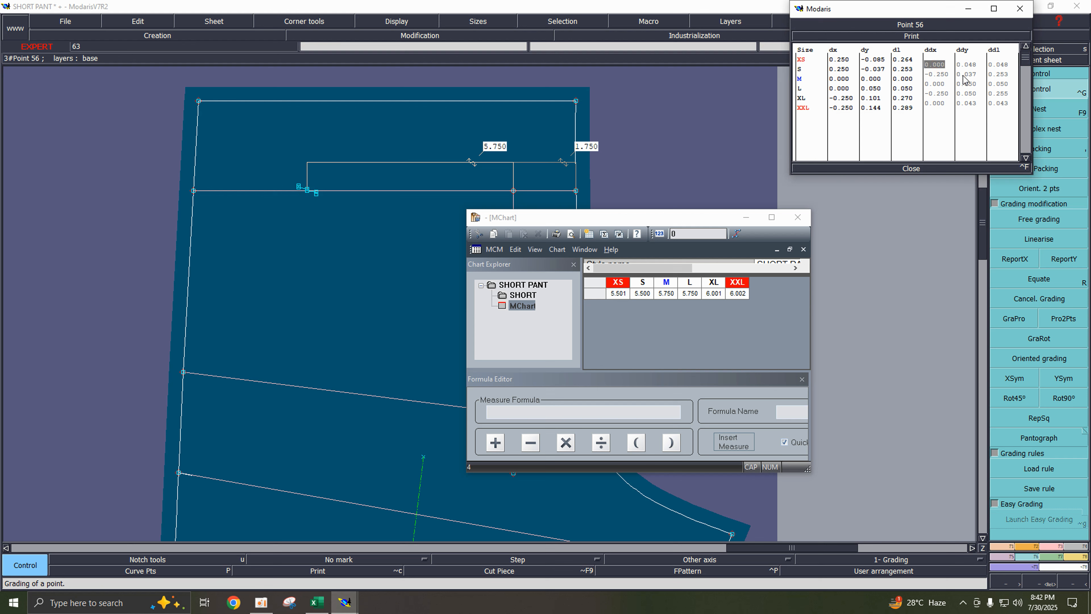
text(0)
key(Return)
click(931, 65)
text(-)
key(Return)
- Set the welt end point's ddx grading to -0.249 for L to XL
click(932, 64)
key(Down)
key(Down)
key(Down)
text(-)
key(Return)
- Set the welt end point's ddx grading to 0.001 for XL to XXL and close the grading table
click(939, 105)
text(-)
key(Return)
click(938, 105)
text(-)
click(931, 139)
click(944, 97)
click(945, 102)
text(-0)
click(943, 102)
text(0)
key(Return)
click(938, 107)
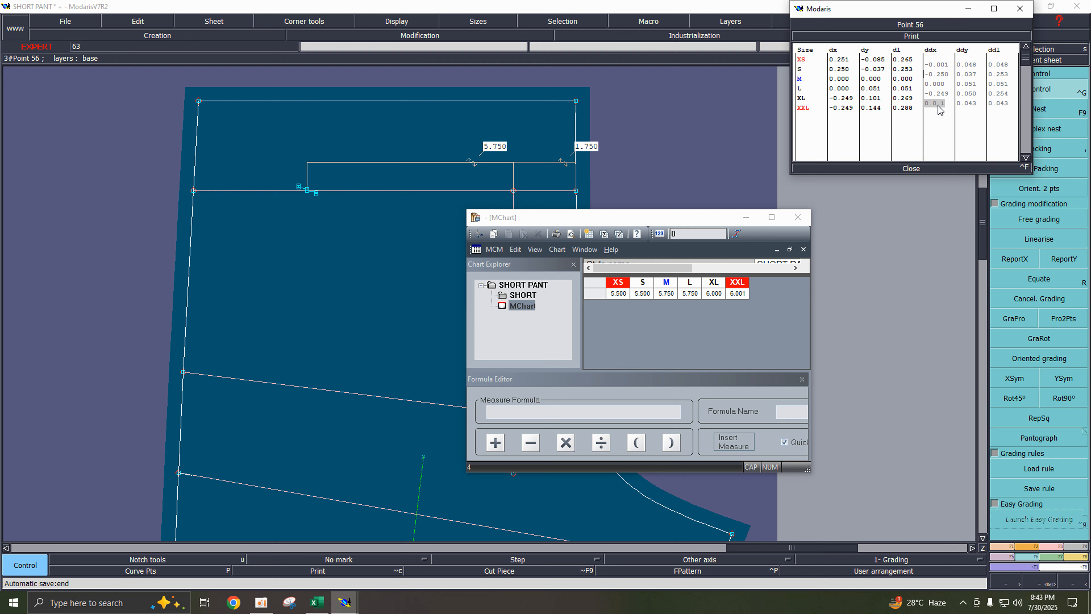
key(Return)
click(938, 106)
text(.001)
click(922, 168)
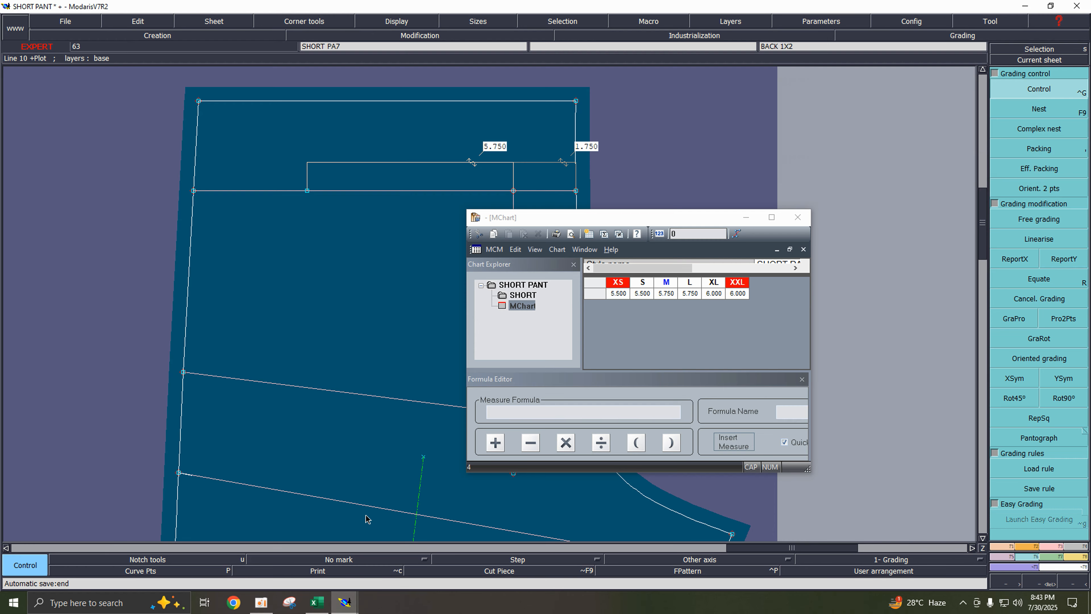
- Switch to the Excel size spec, place MChart beside the table, and compare the back pocket welt widths for all sizes
click(317, 602)
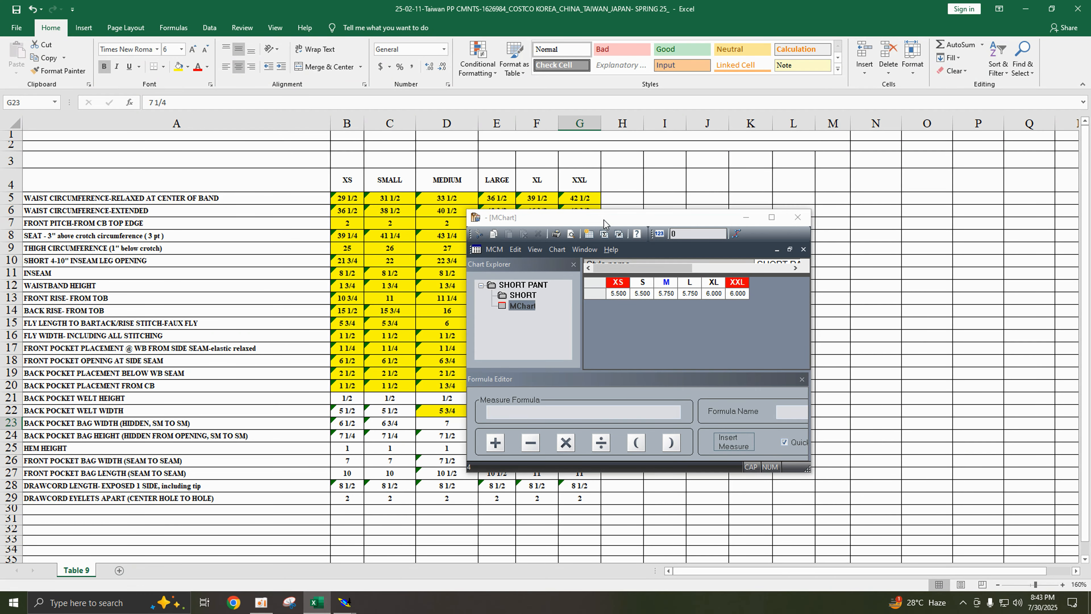
drag(600, 219, 770, 276)
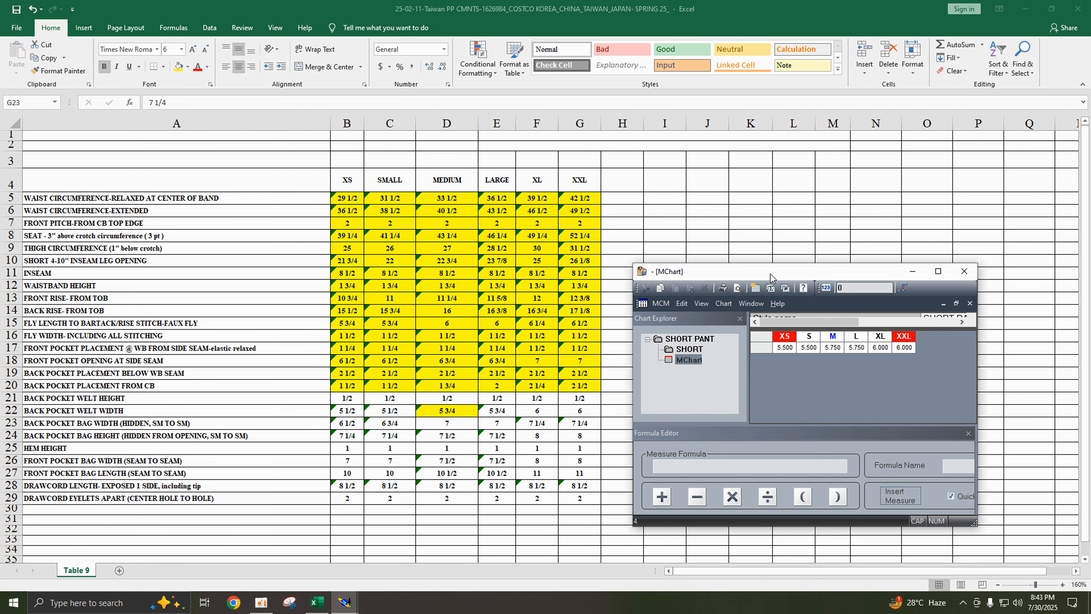
click(348, 412)
key(F2)
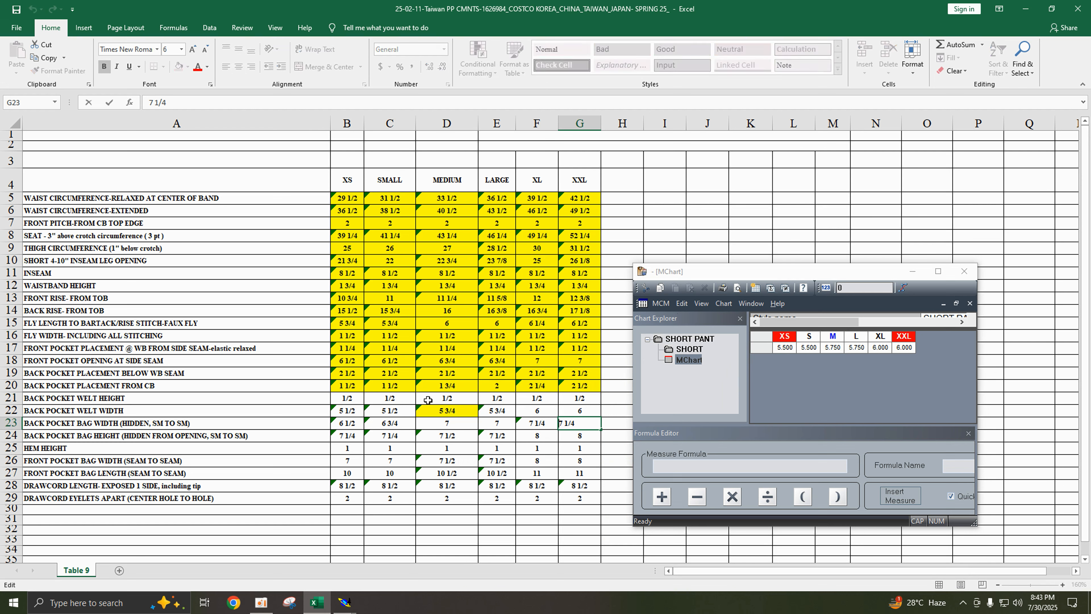
click(585, 407)
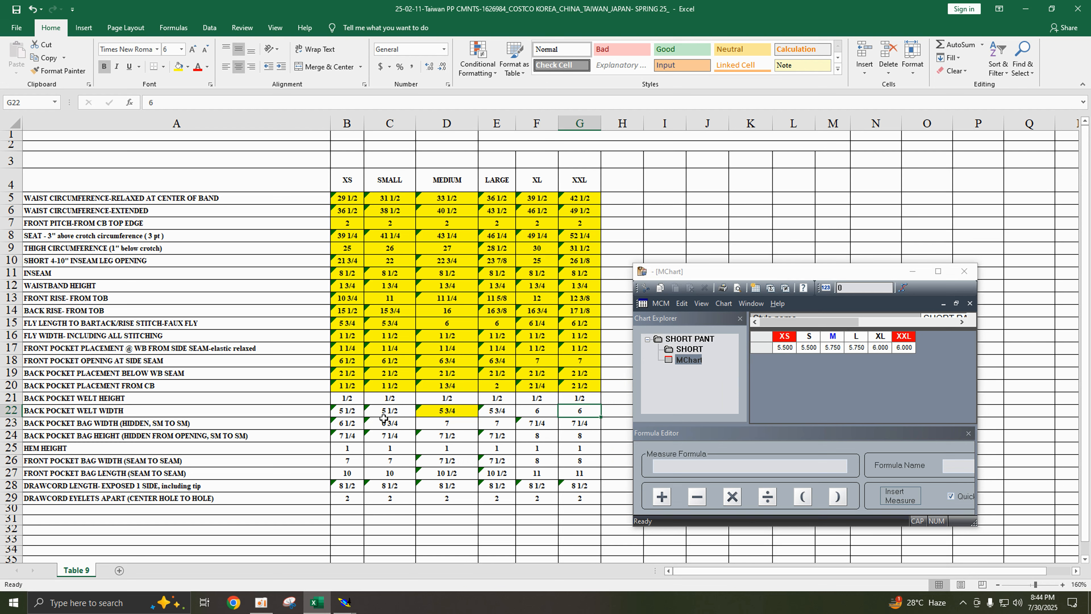
- Fill the remaining back pocket welt width cells B22, C22, E22, F22 and G22 with yellow and save the workbook
click(344, 413)
click(178, 67)
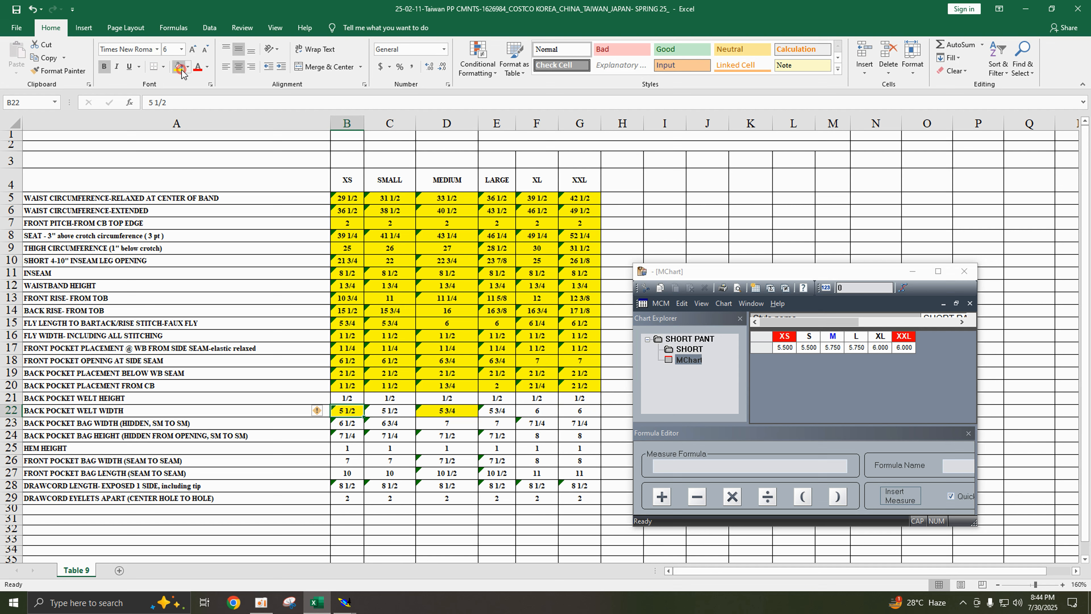
key(Right)
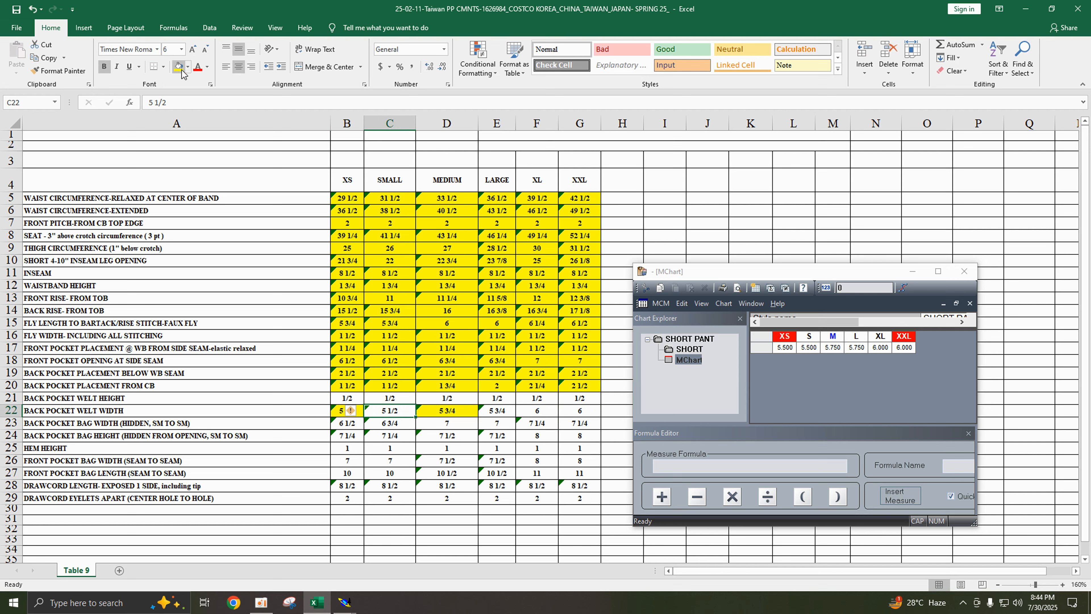
click(181, 69)
key(Left)
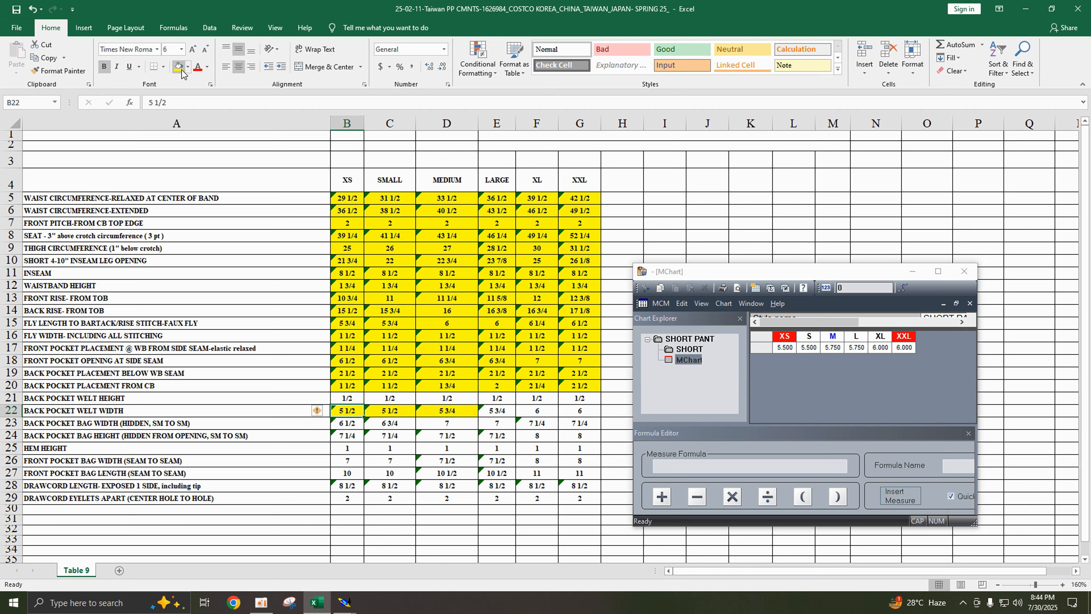
key(Right)
key(Right)
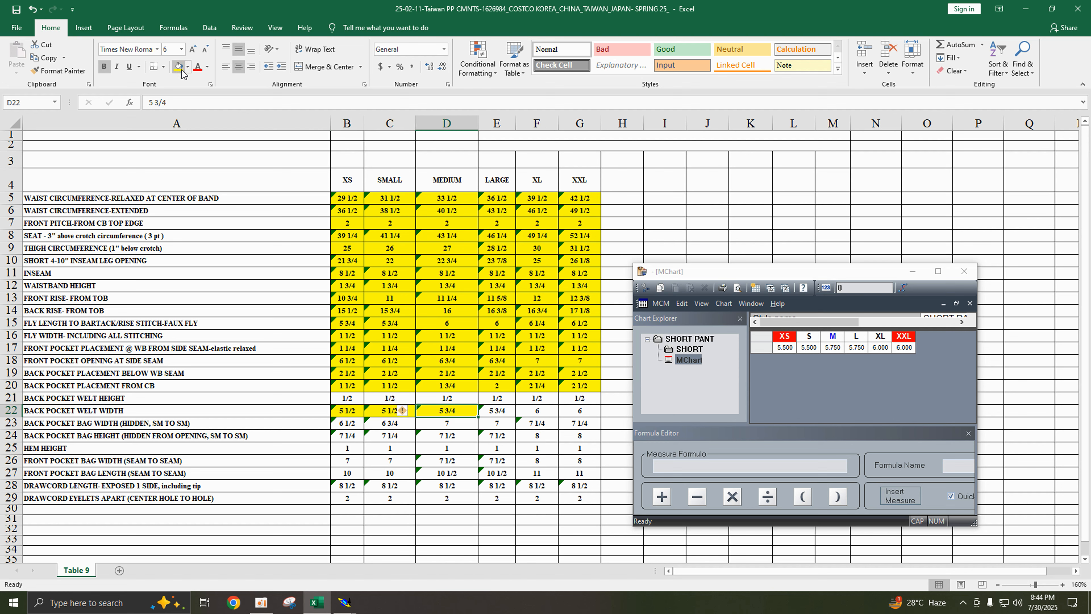
key(Right)
click(182, 72)
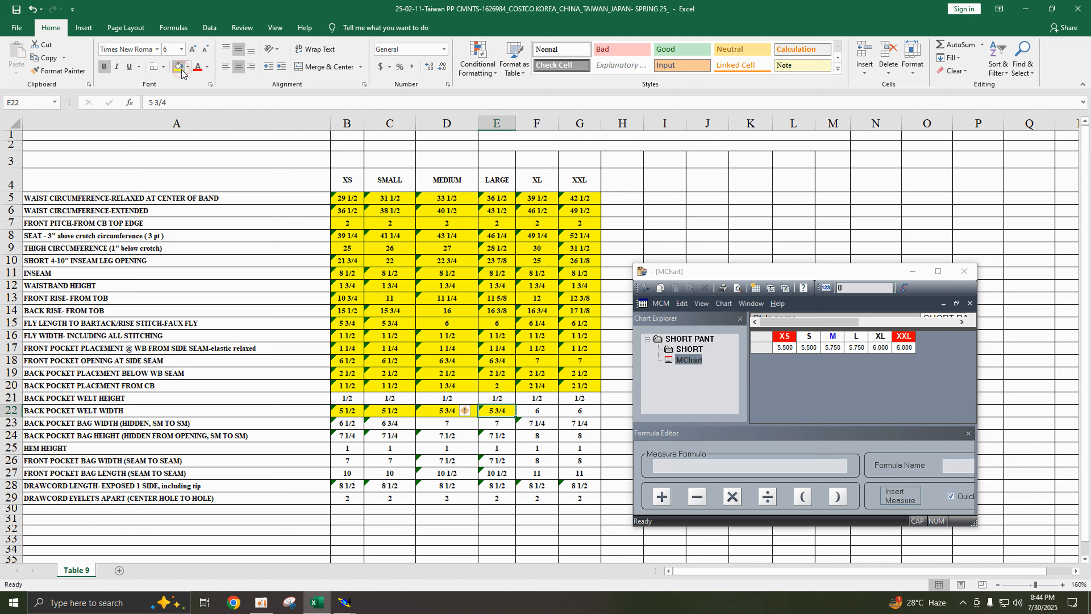
key(Right)
click(182, 72)
key(Right)
click(182, 72)
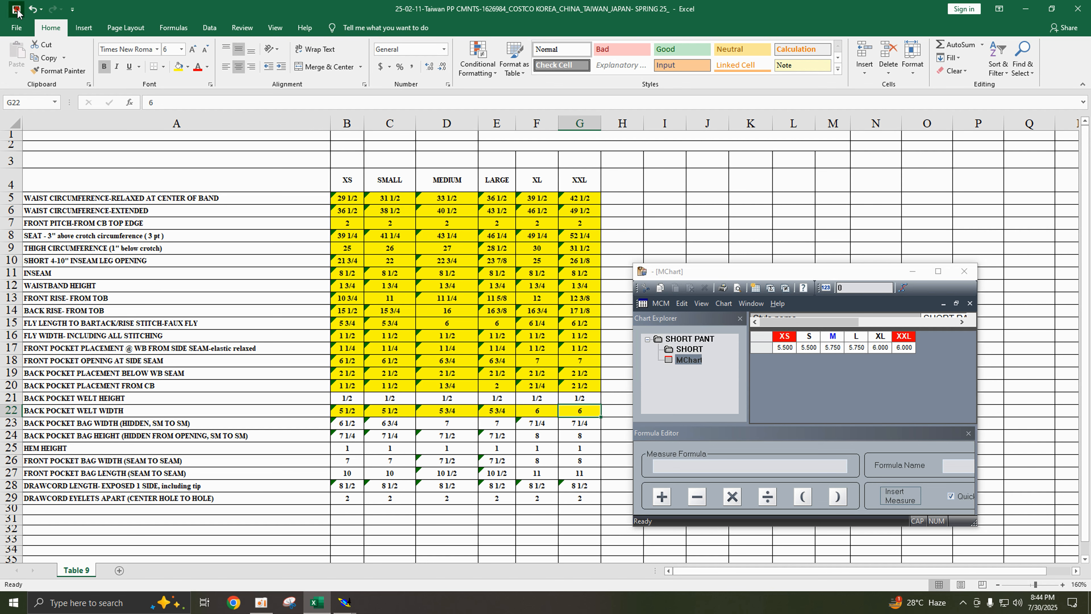
- Return to Modaris and delete the placement line segment toward the side seam and the vertical pocket line
click(912, 271)
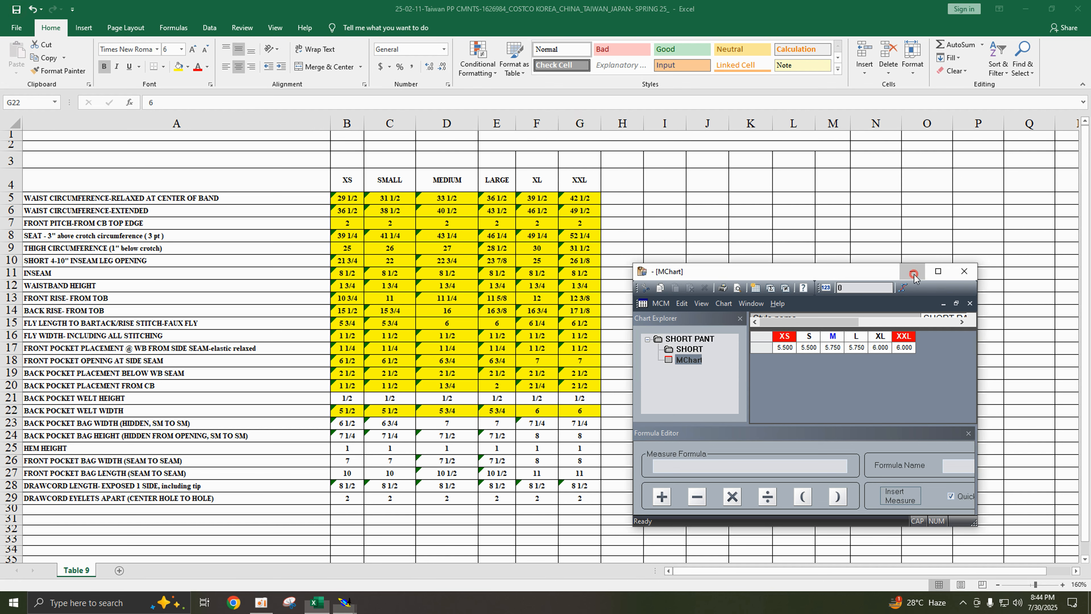
click(1034, 11)
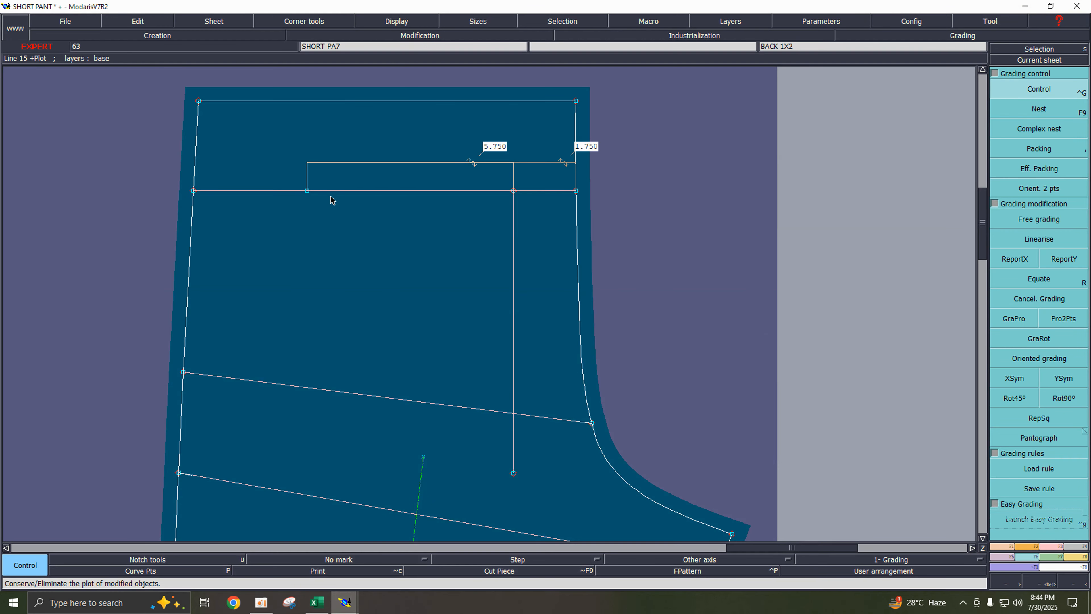
key(Delete)
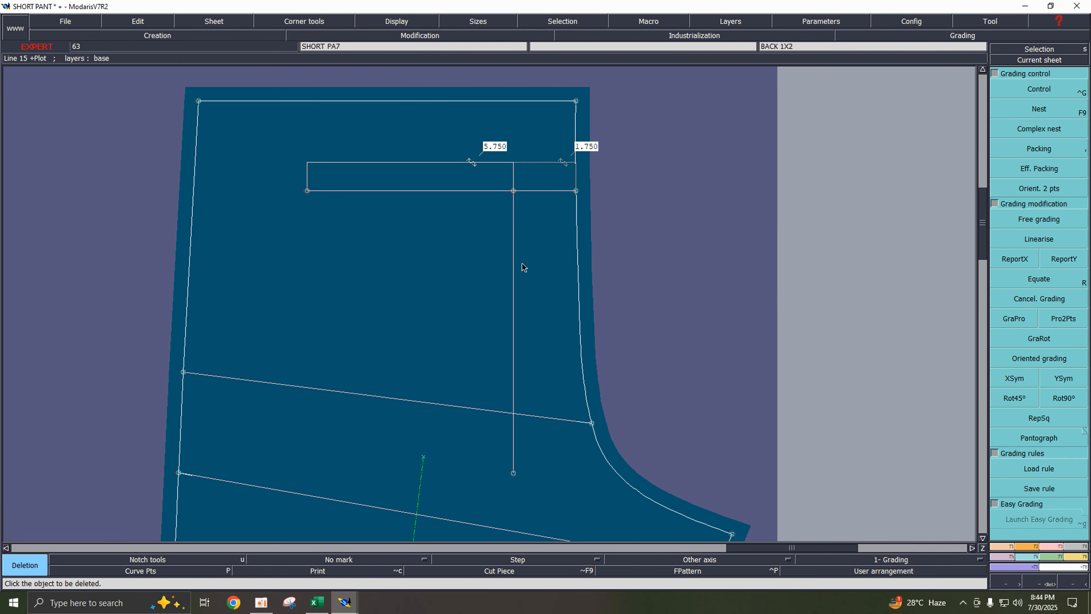
click(514, 249)
- Try deleting the segment between welt and centre back plus the leftover point, and undo these deletions
click(555, 192)
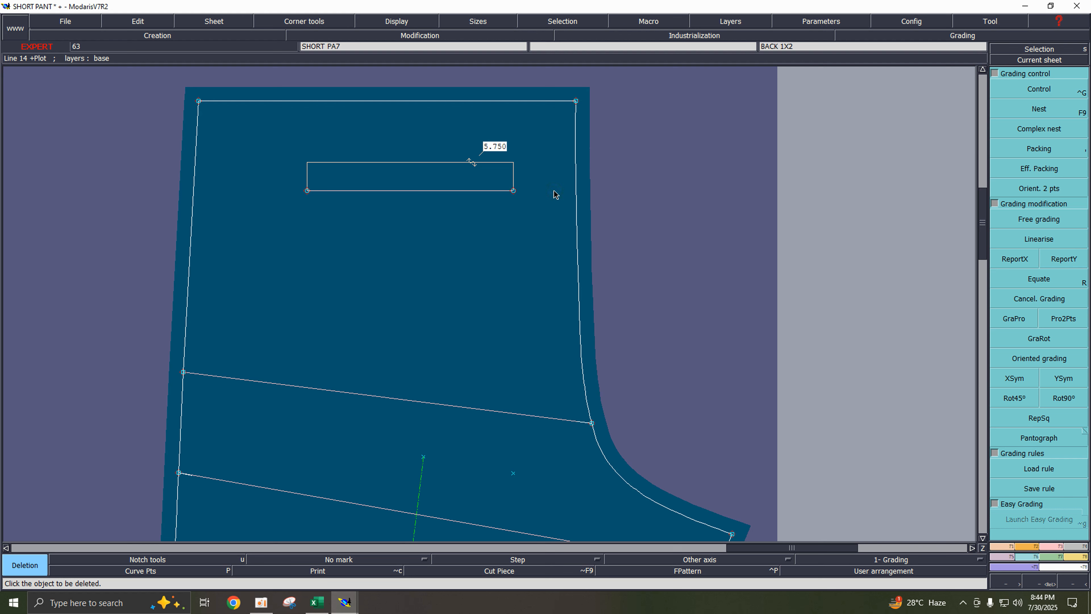
click(514, 474)
key(ctrl+z)
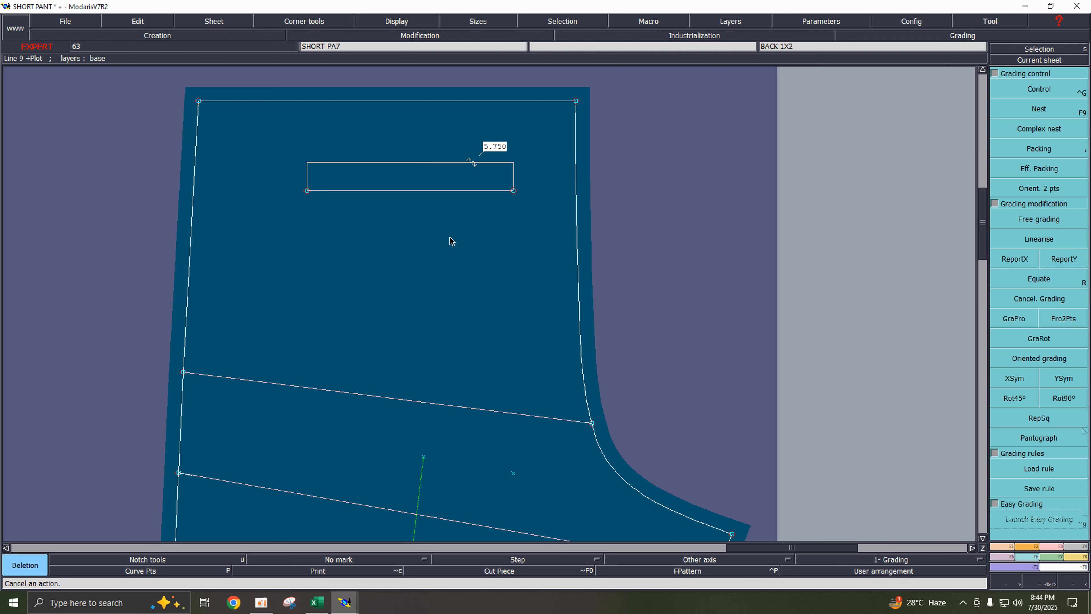
key(ctrl+z)
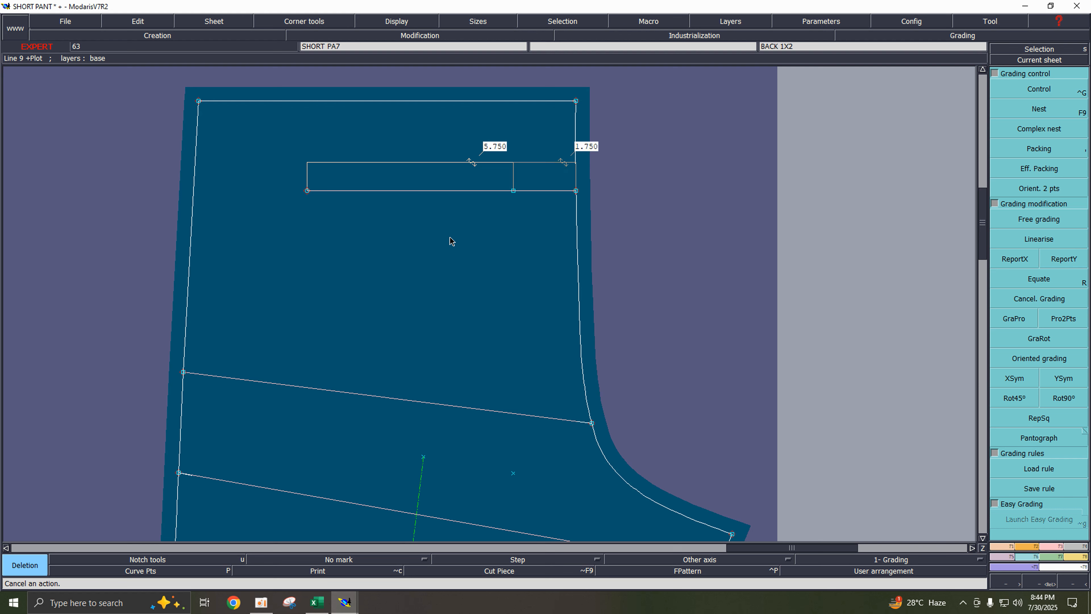
- Create a parallel of the welt line 0.5 inch below it
key(l)
click(437, 191)
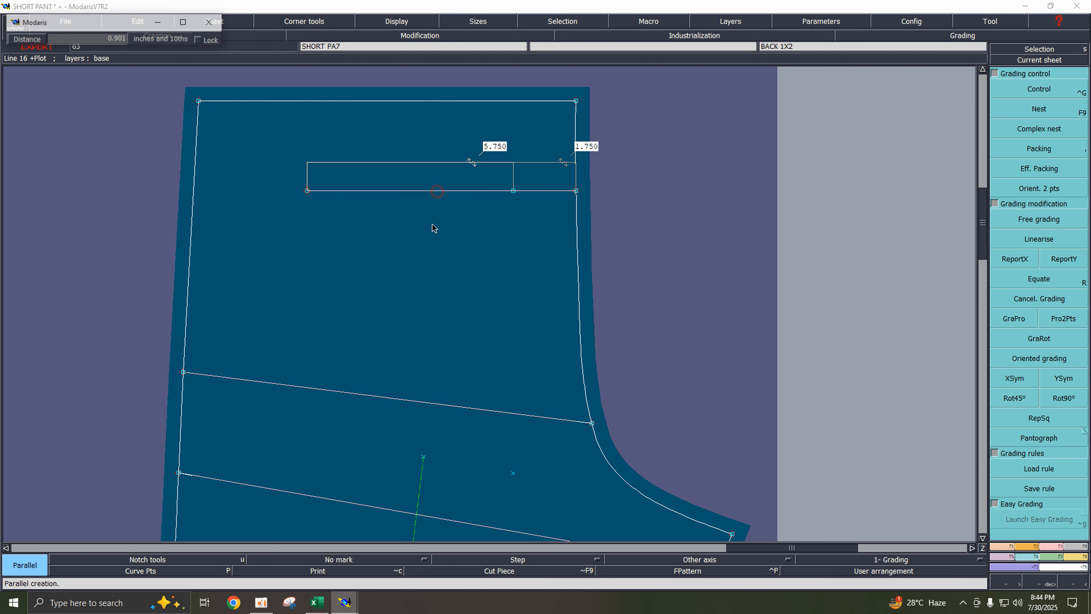
key(Down)
text(-)
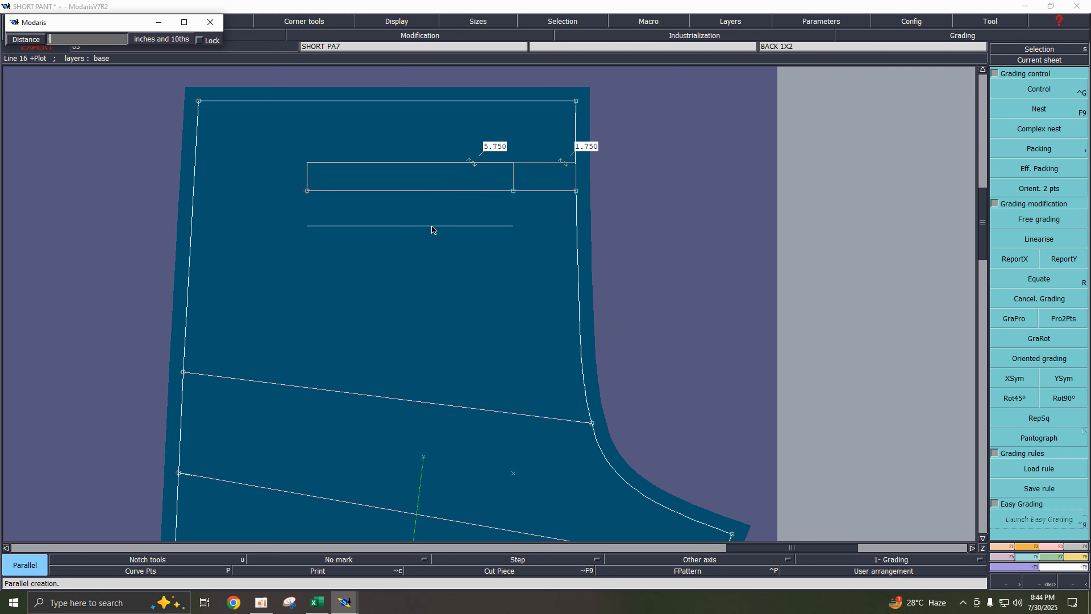
text(5)
key(Return)
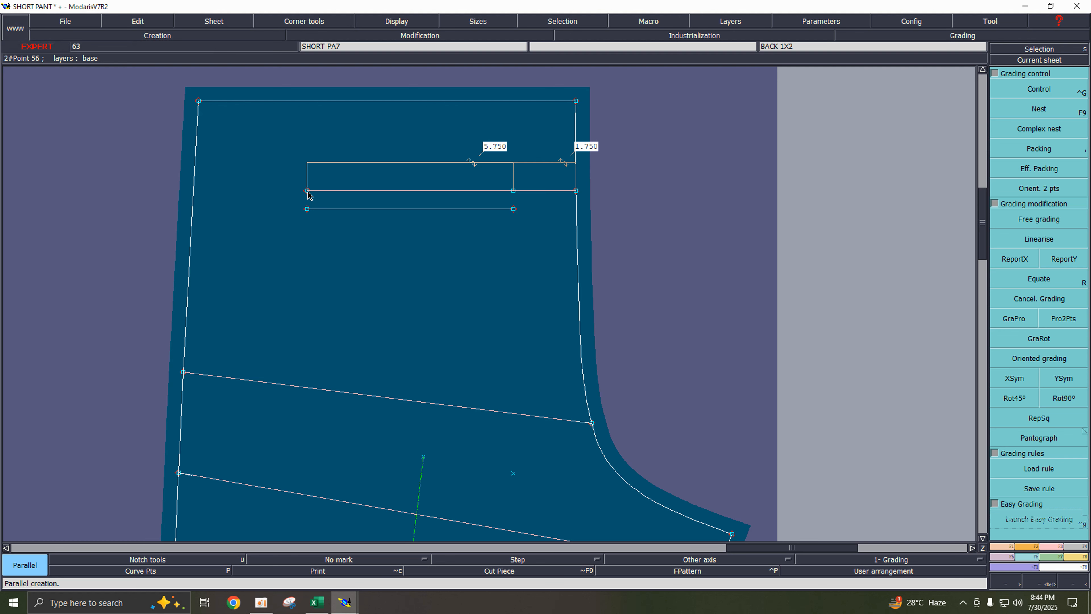
- Close the welt rectangle by drawing lines between the welt line and its parallel at both ends
key(d)
click(308, 192)
key(Return)
key(b)
click(308, 209)
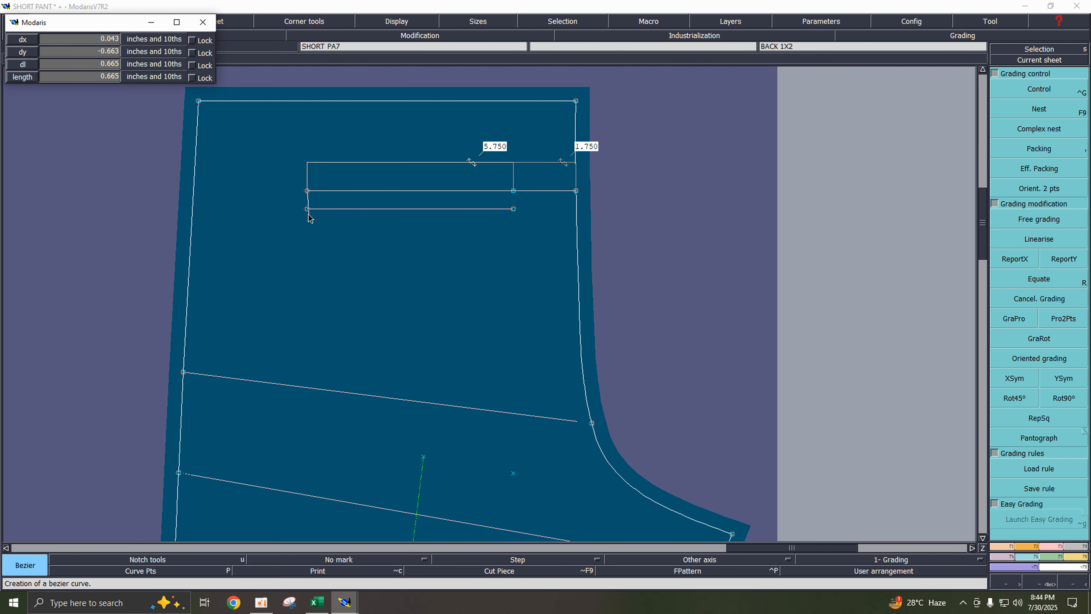
click(513, 191)
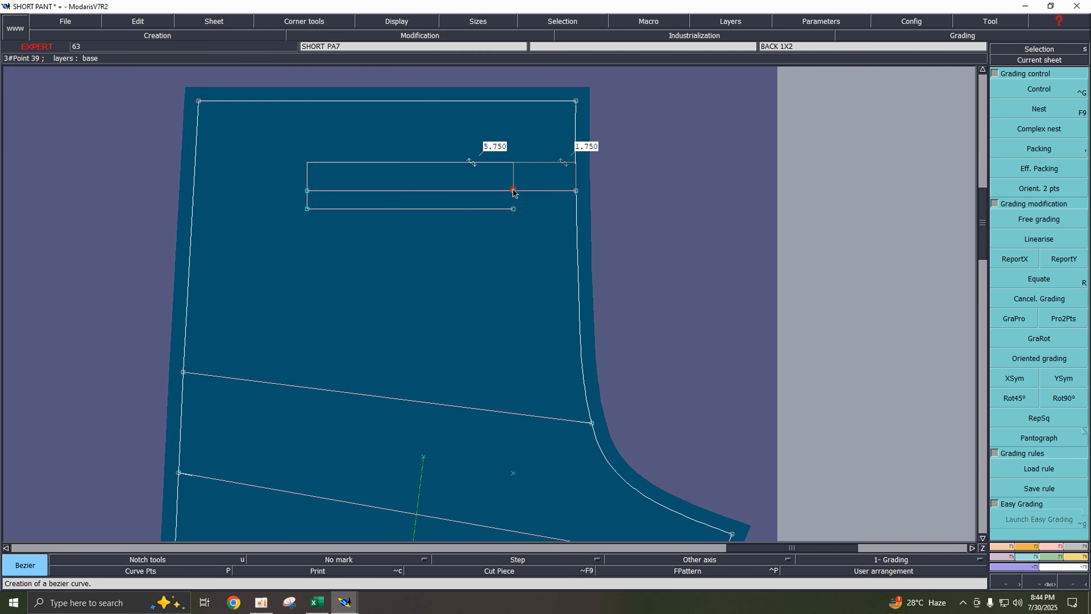
click(514, 209)
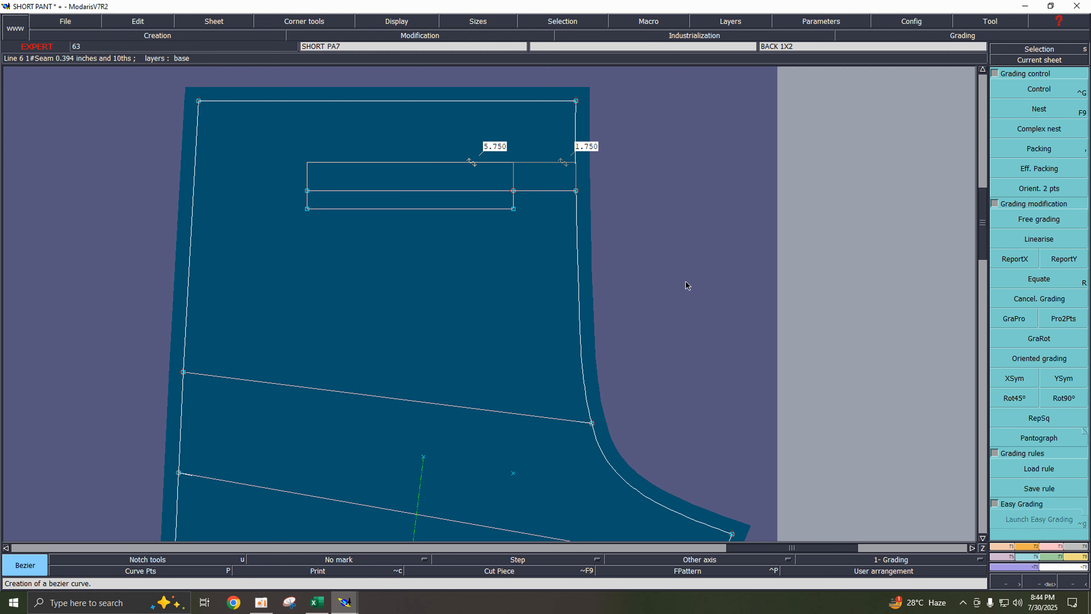
- Display the size nest, release its packing point, and recentre the view on the whole back piece
key(F9)
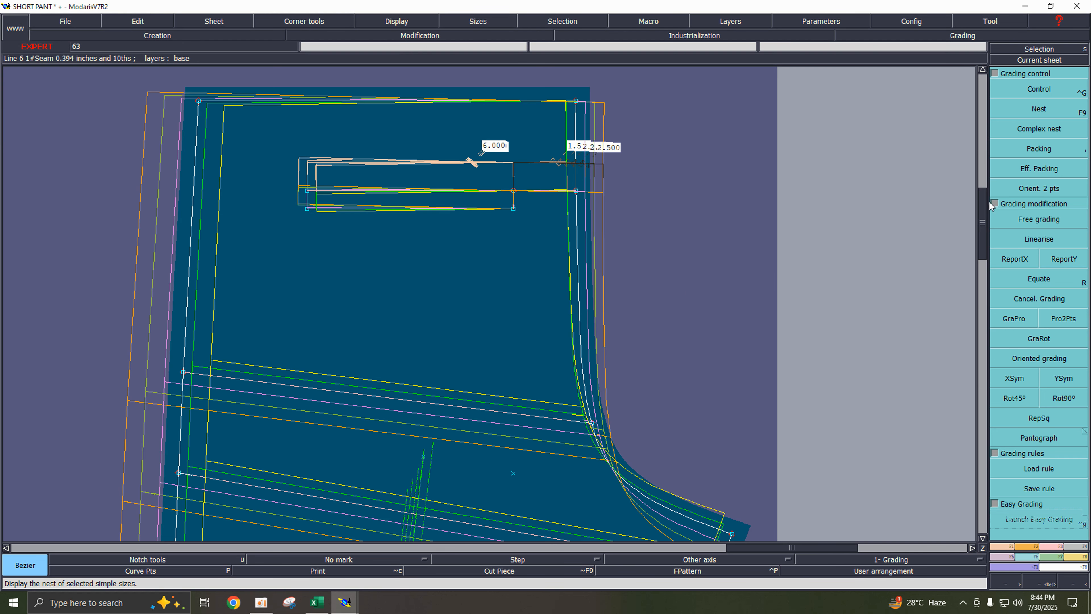
click(1037, 156)
click(705, 208)
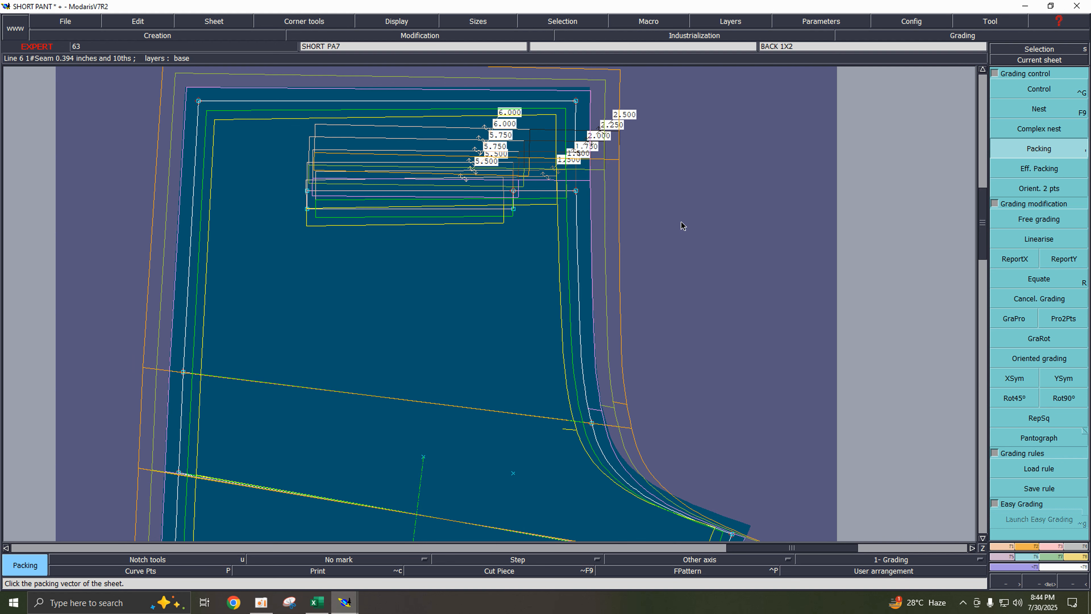
key(Home)
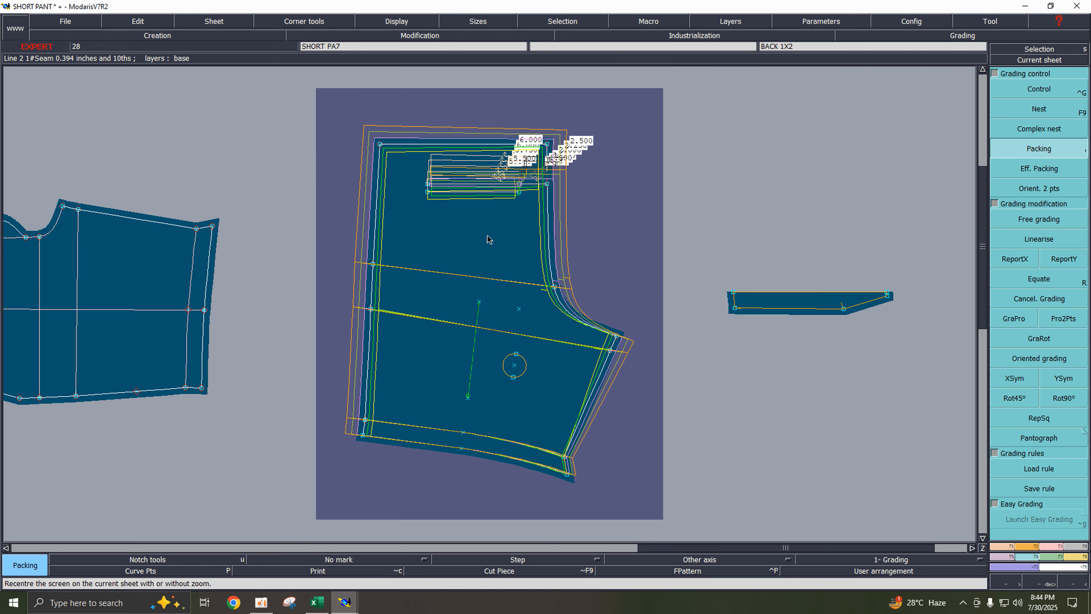
- Rotate the graded back piece by the two ends of its grain line so the grain line lies horizontal
key(F2)
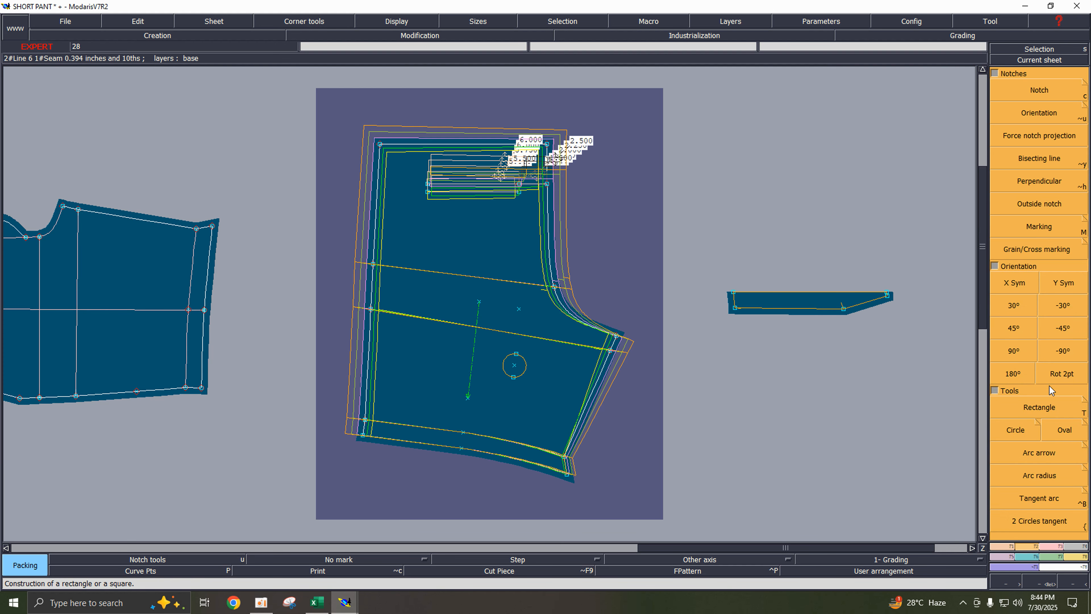
click(1050, 372)
click(478, 301)
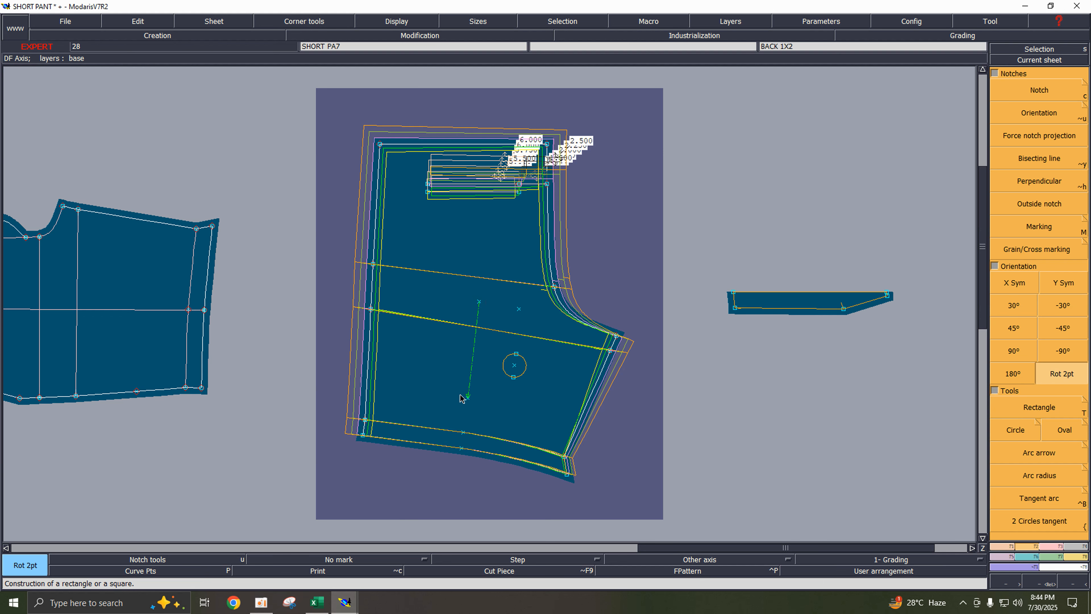
click(468, 397)
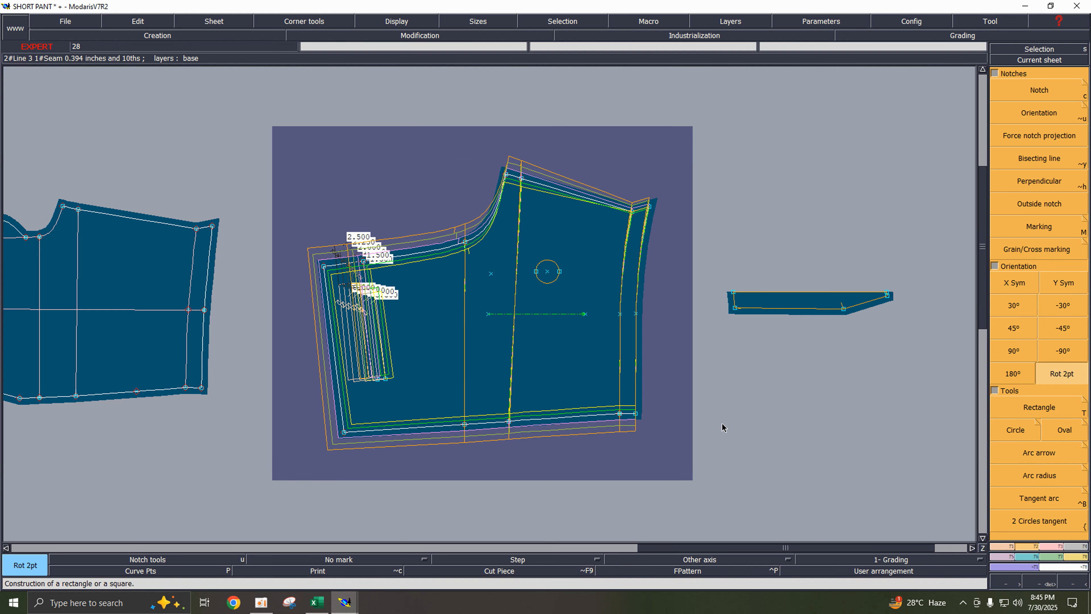
- Show all sheets and save the model over the existing SHORT PANT.mdl, accepting the current access paths without changes
key(8)
key(ctrl+s)
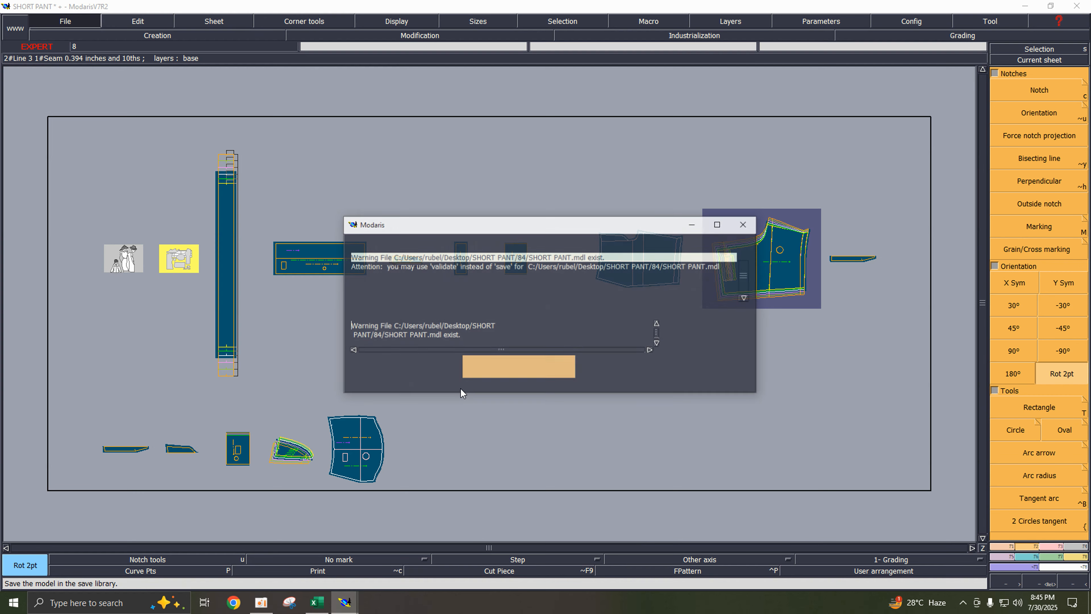
click(485, 370)
key(ctrl+u)
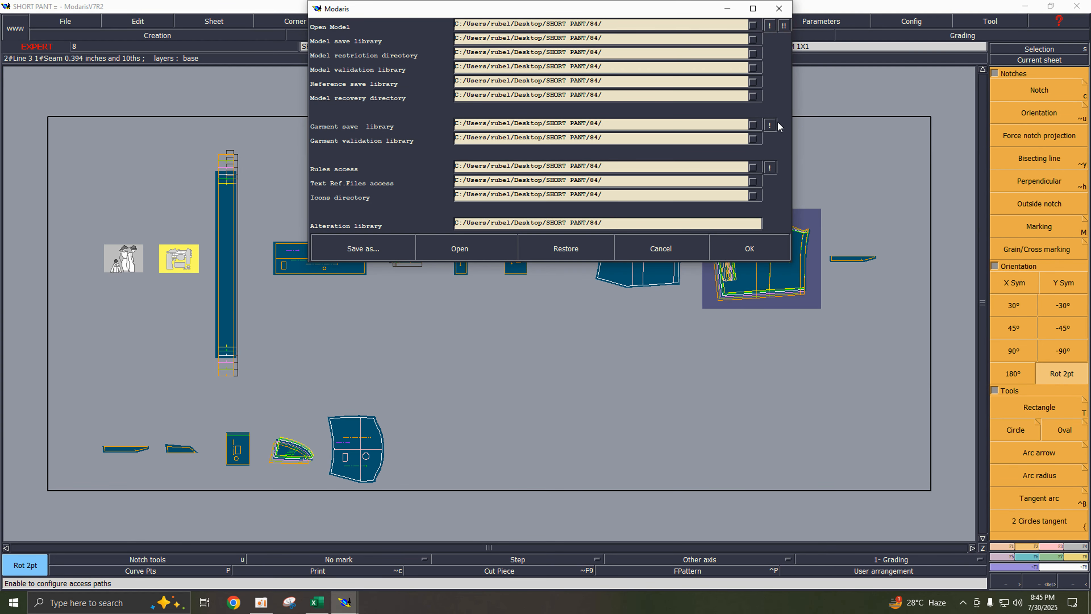
click(753, 255)
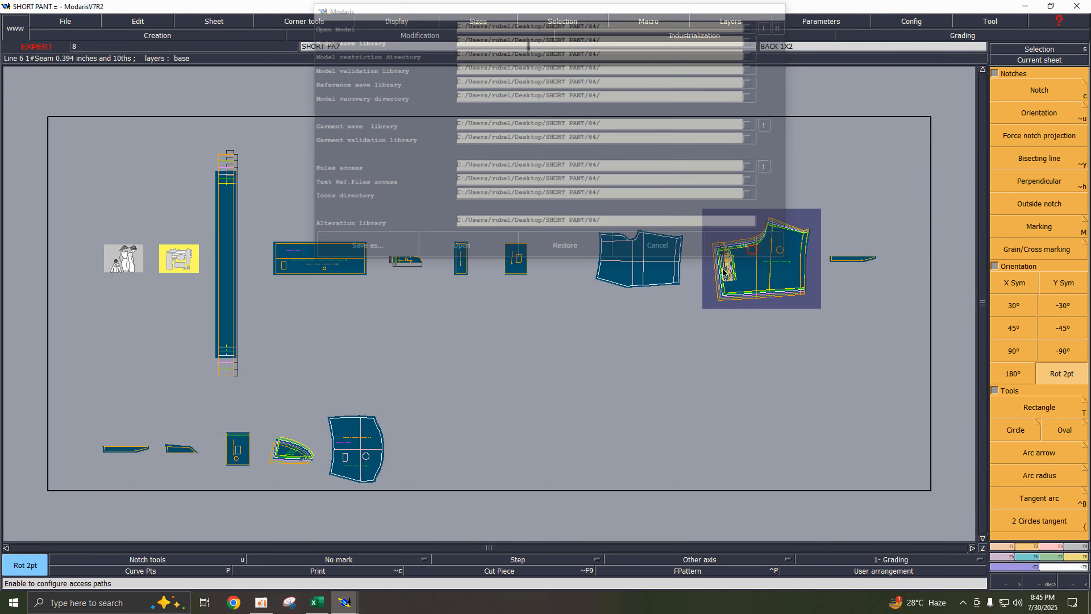
key(ctrl+s)
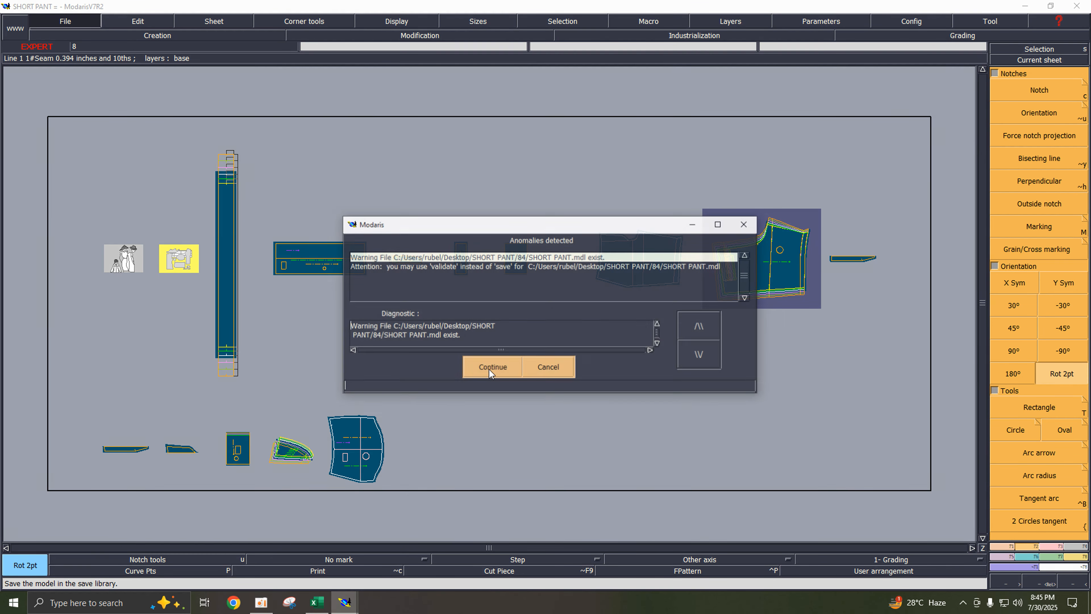
click(490, 366)
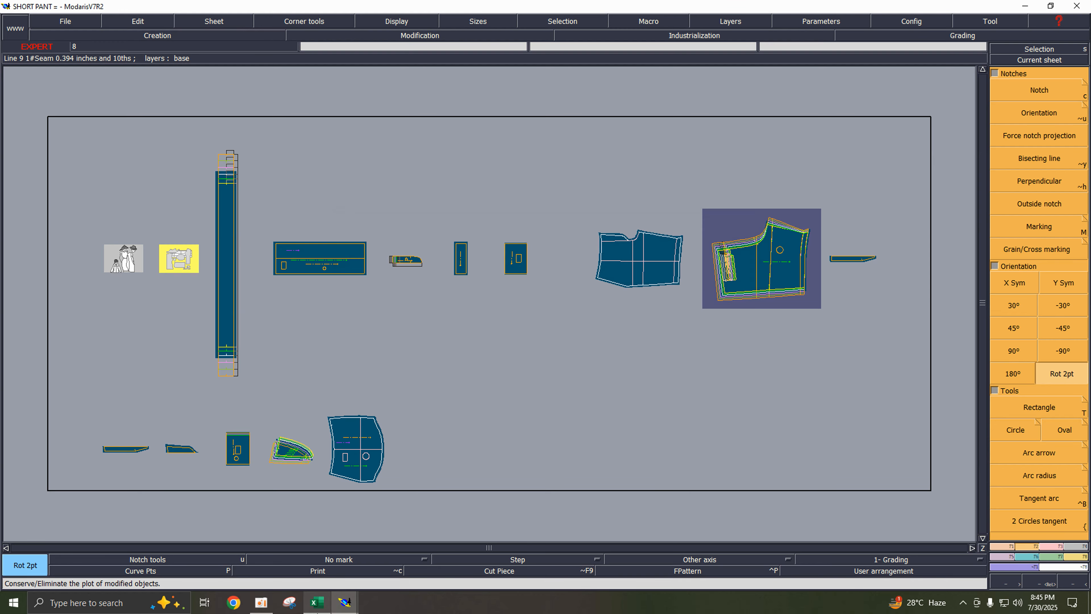
- Switch to the Excel size spec and fill the BACK POCKET WELT HEIGHT cells yellow from XS to XXL
click(317, 602)
click(348, 399)
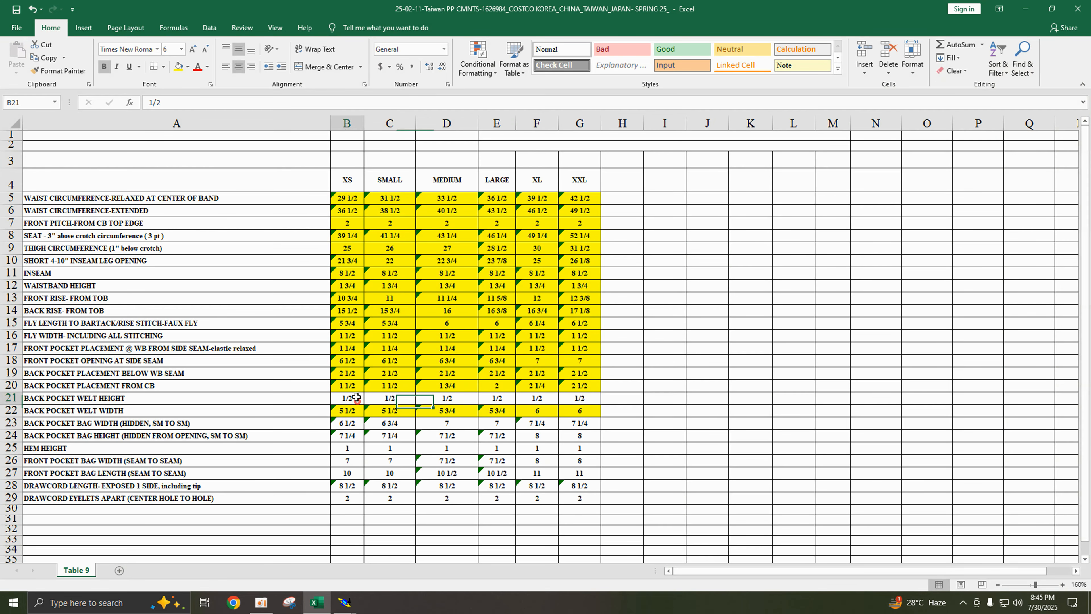
click(180, 74)
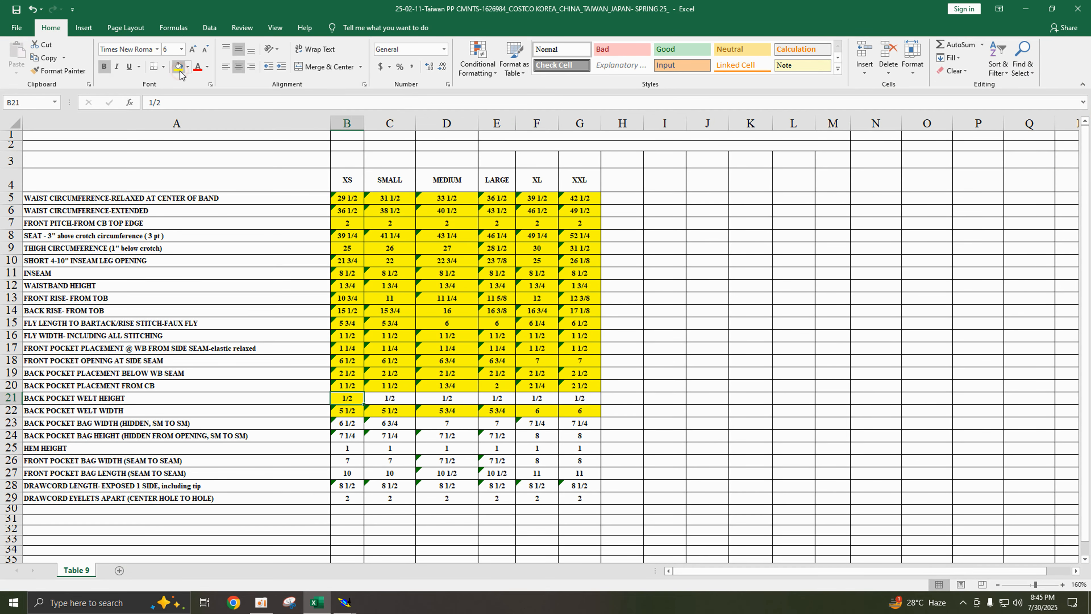
key(Right)
click(181, 74)
key(Right)
click(180, 74)
key(Right)
click(180, 74)
key(Right)
click(180, 74)
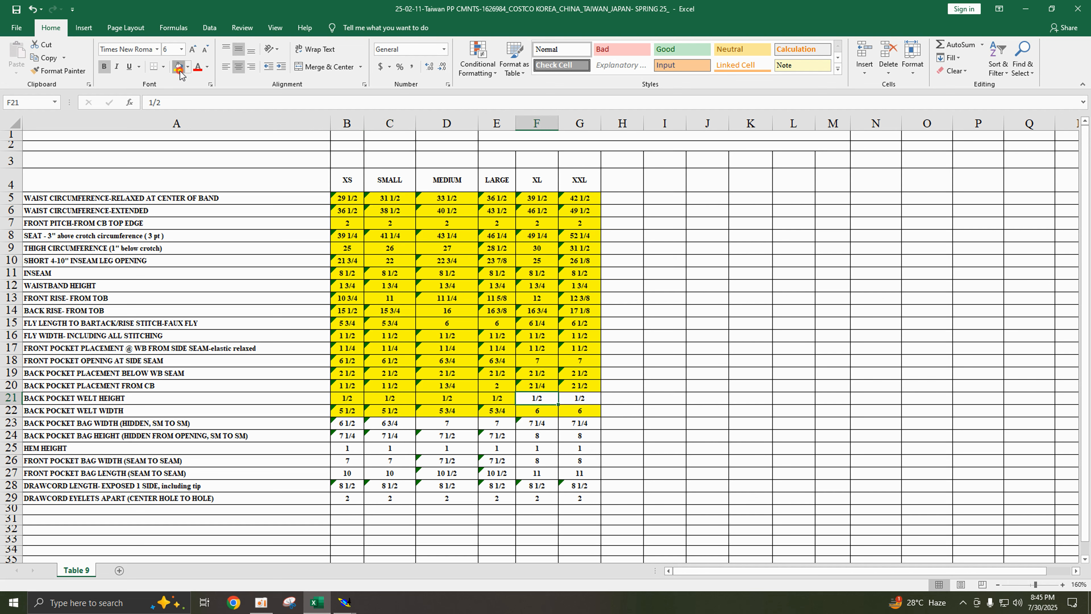
key(Right)
click(180, 74)
click(638, 389)
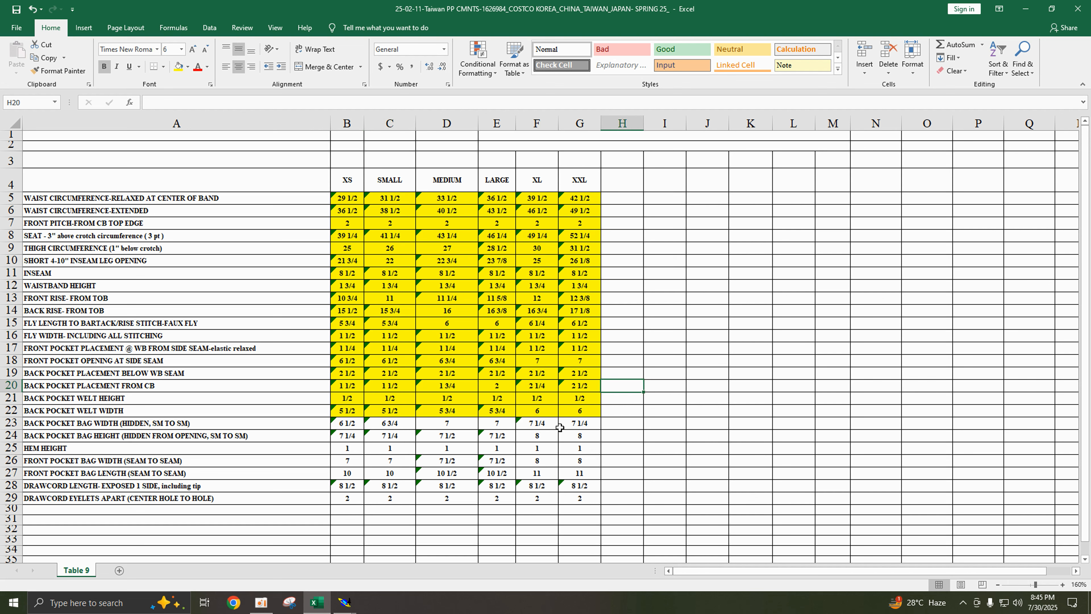
- Examine the size spec's back pocket bag width and the front pocket bag width and length across the sizes
click(566, 425)
click(561, 434)
click(530, 425)
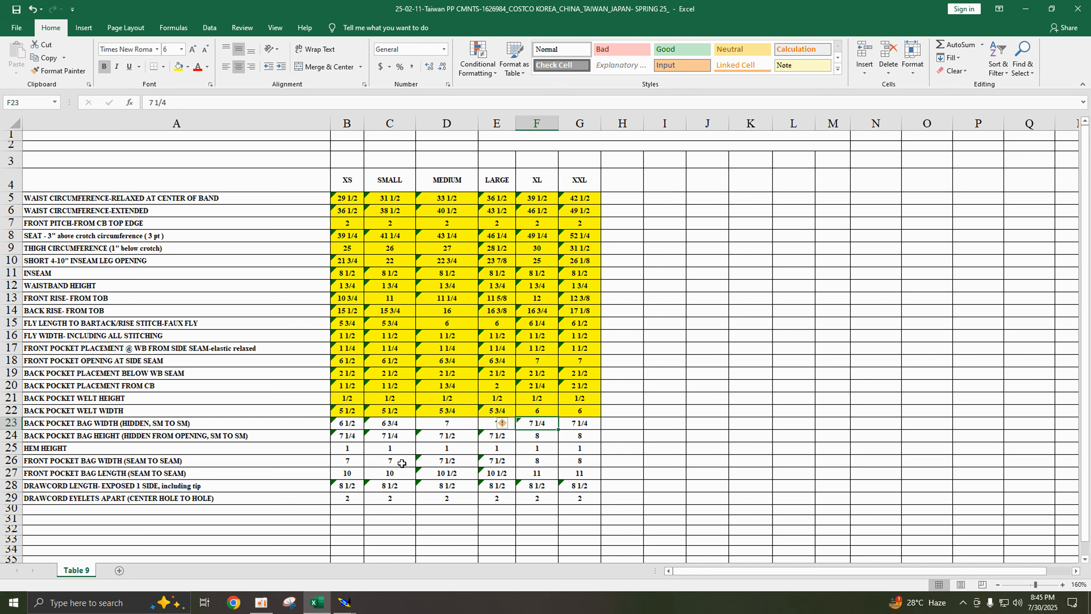
click(362, 463)
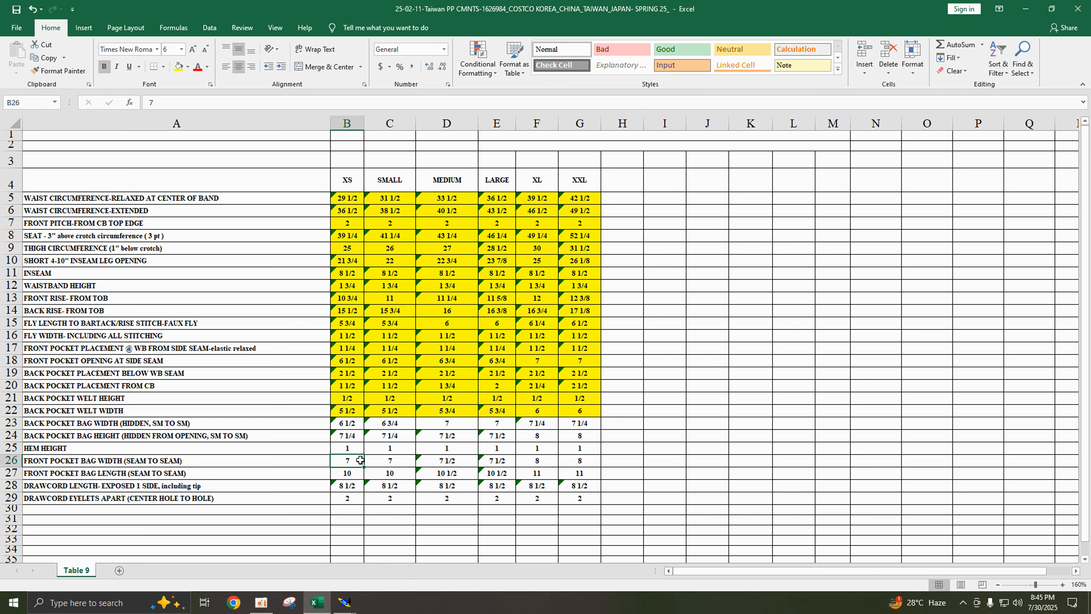
click(365, 471)
click(380, 473)
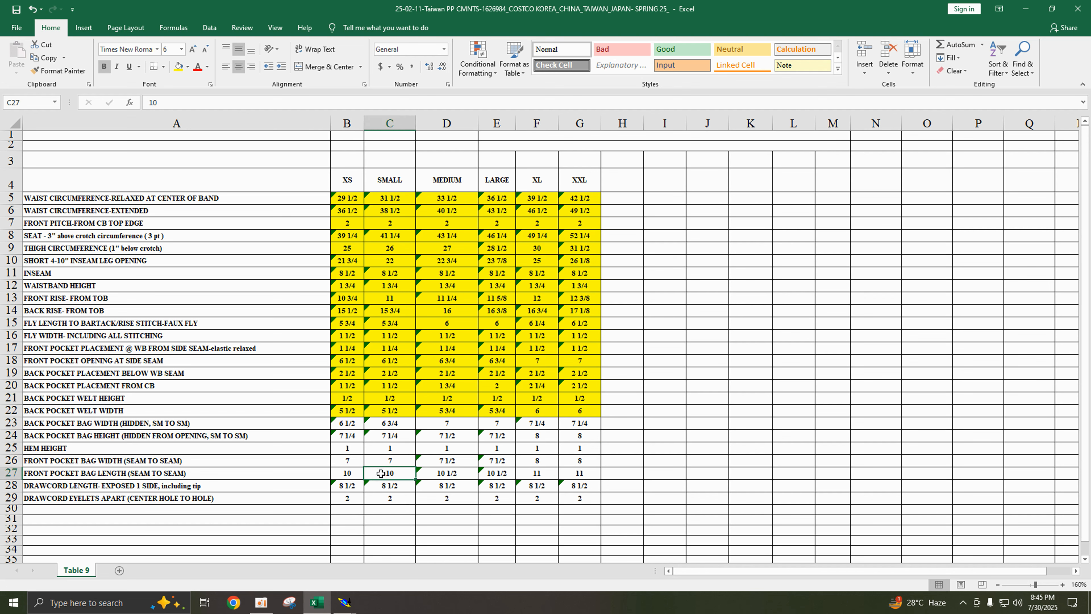
click(448, 472)
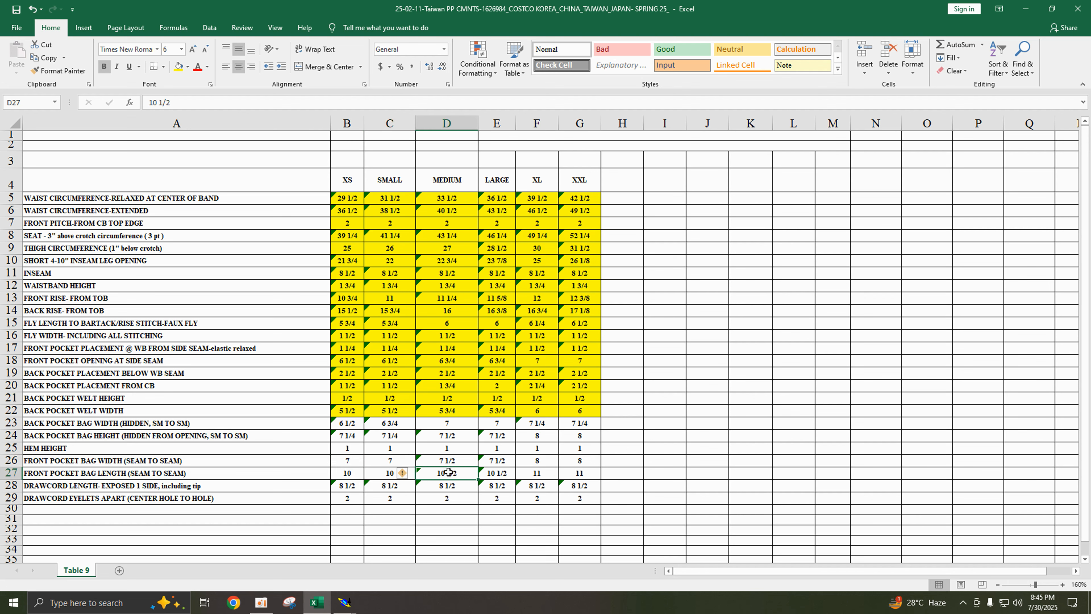
click(356, 460)
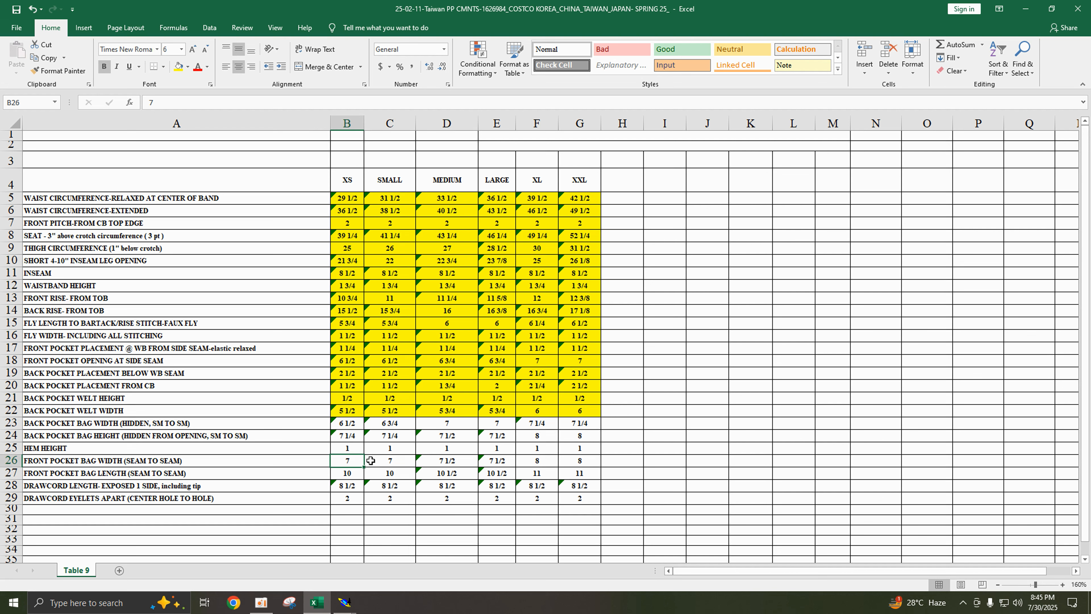
click(380, 461)
click(438, 462)
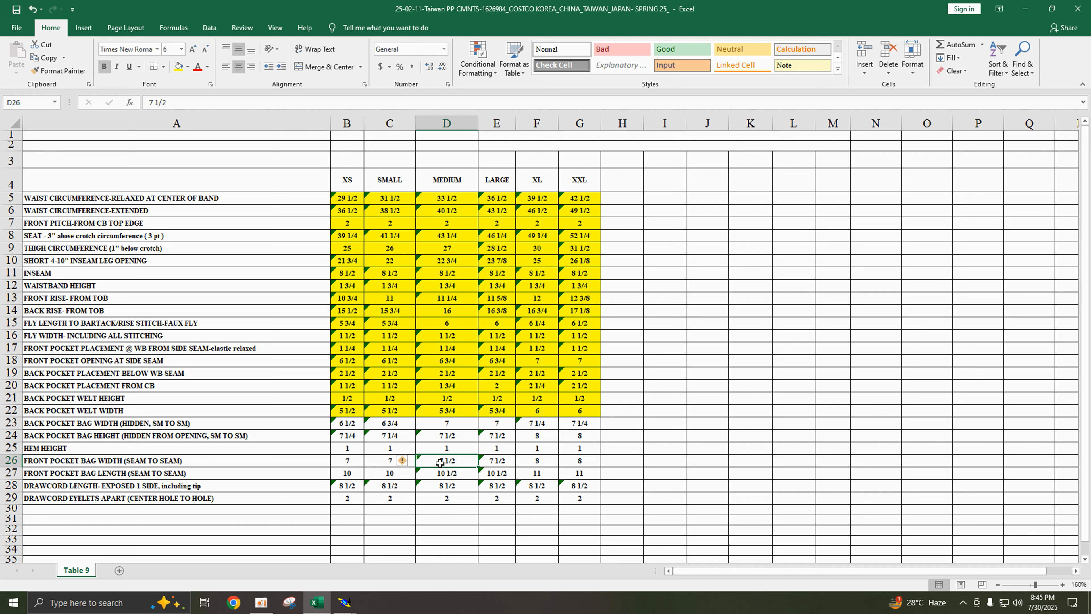
text(jj)
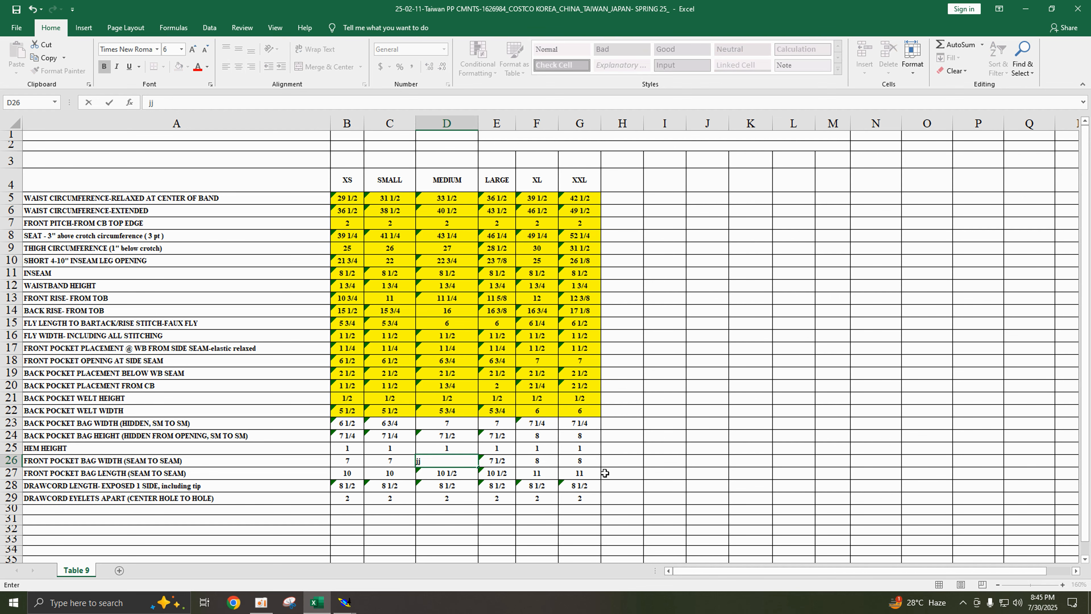
click(709, 497)
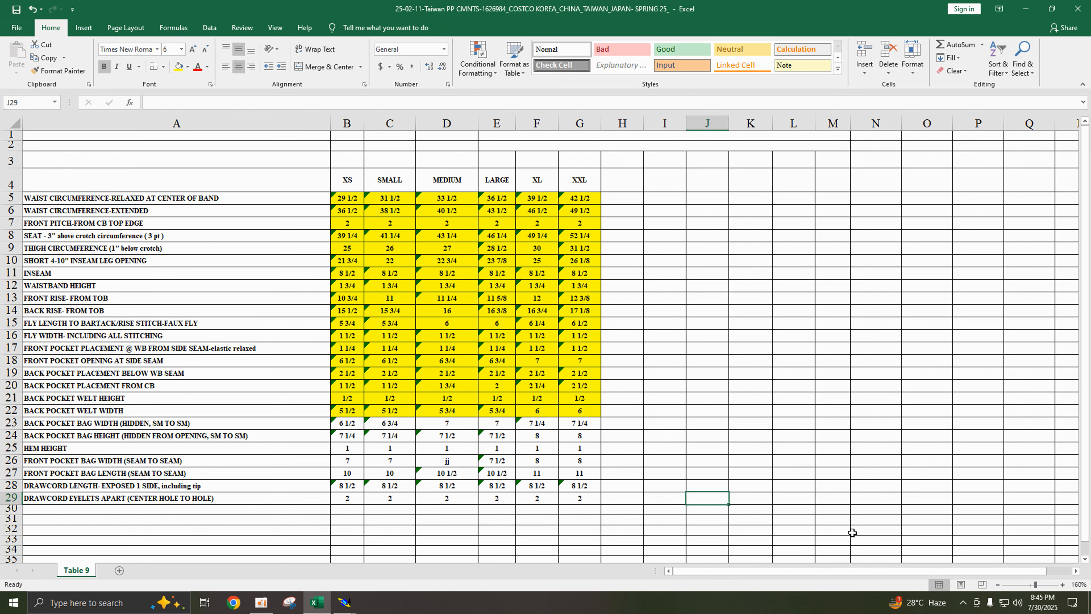
key(ctrl+z)
click(793, 498)
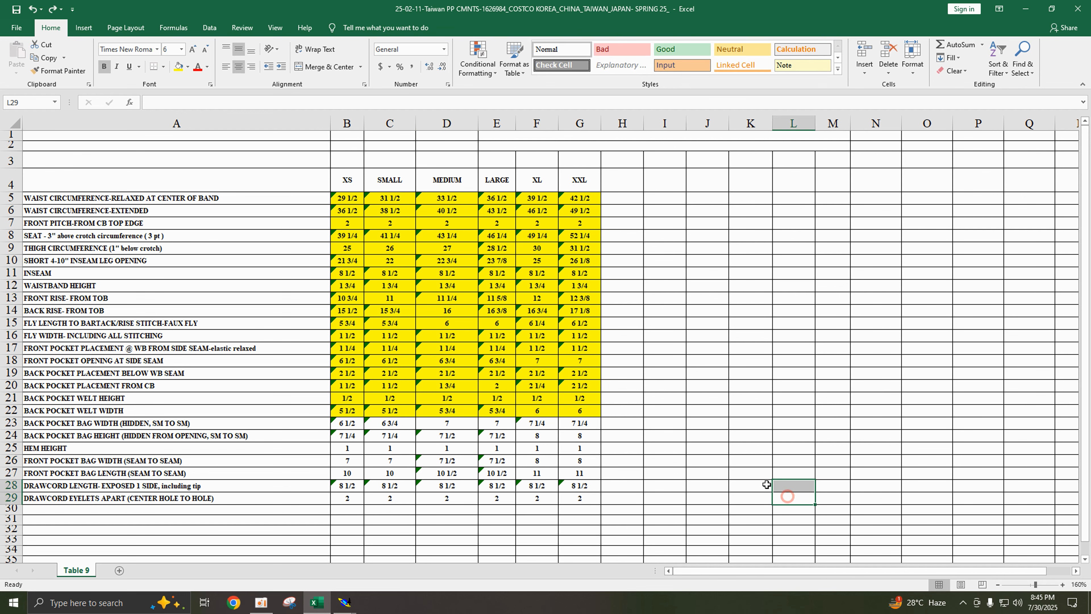
- Return to Modaris, centre the FRONT POCKET 1X2 piece, and delete its vertical internal line
click(1026, 8)
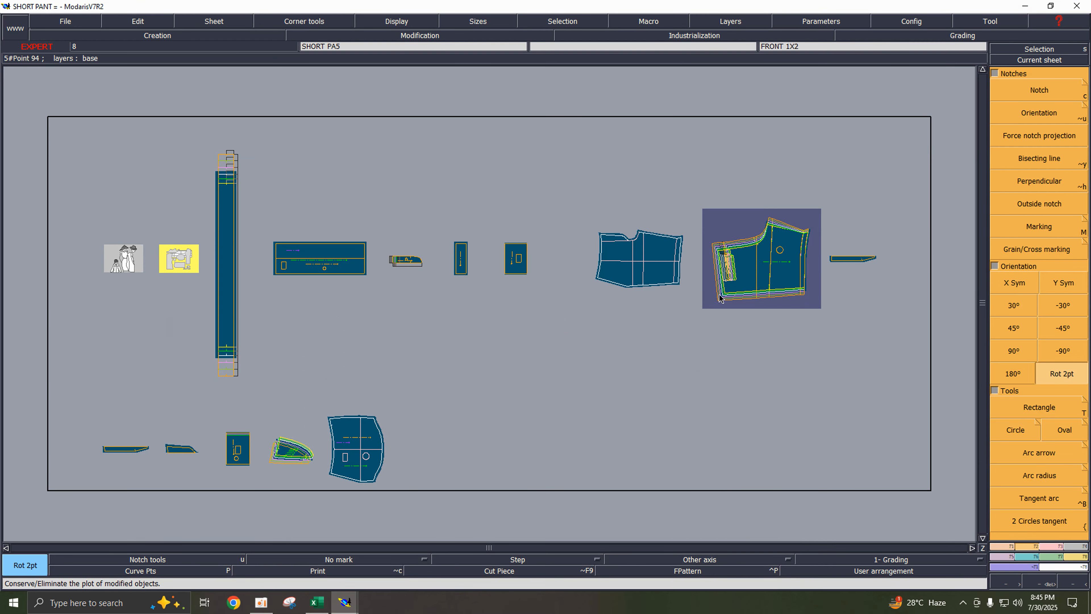
click(1048, 62)
click(354, 420)
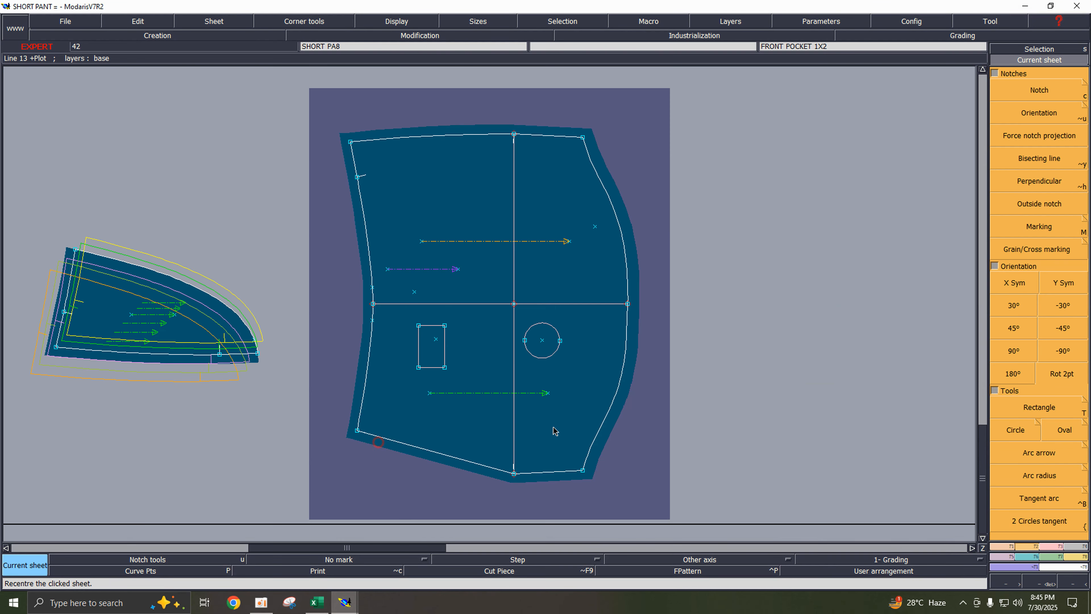
key(F9)
key(Delete)
click(514, 284)
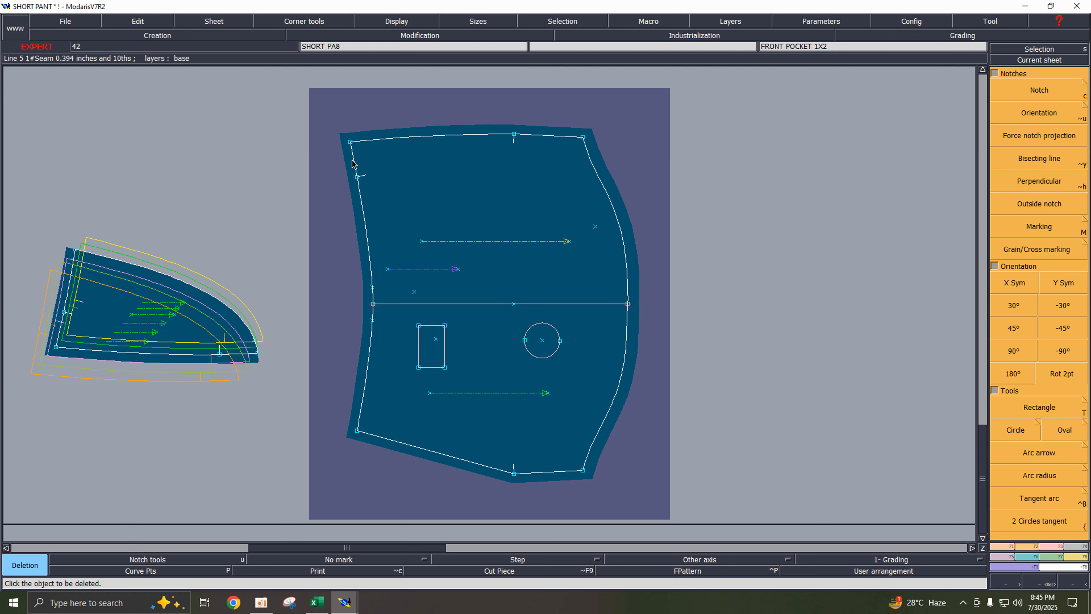
- Measure the length from the front pocket piece's upper-left corner to the nearby notch on the side edge
key(l)
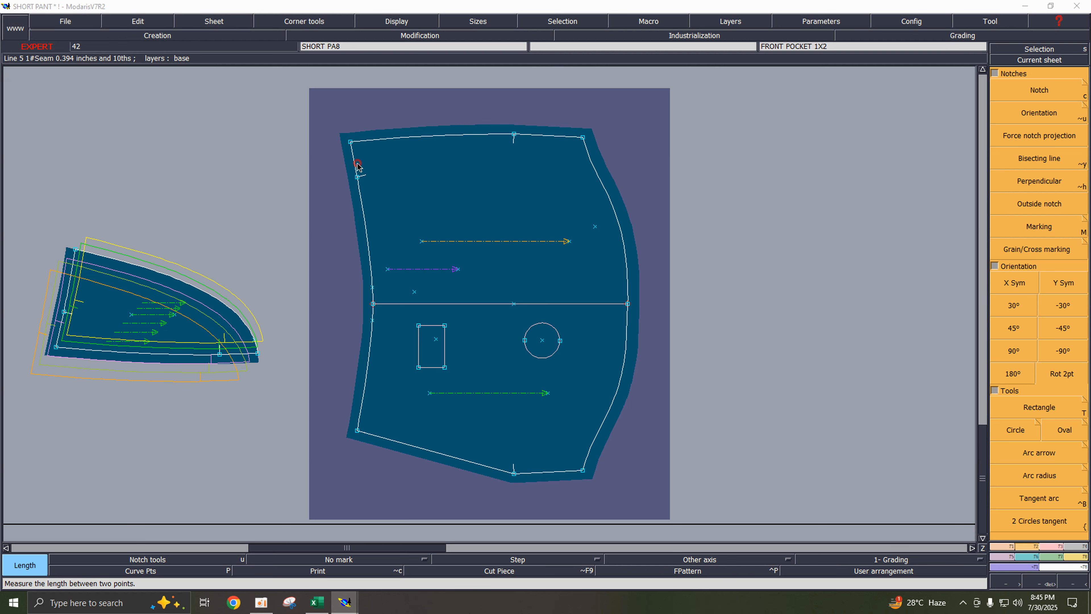
click(336, 172)
click(351, 142)
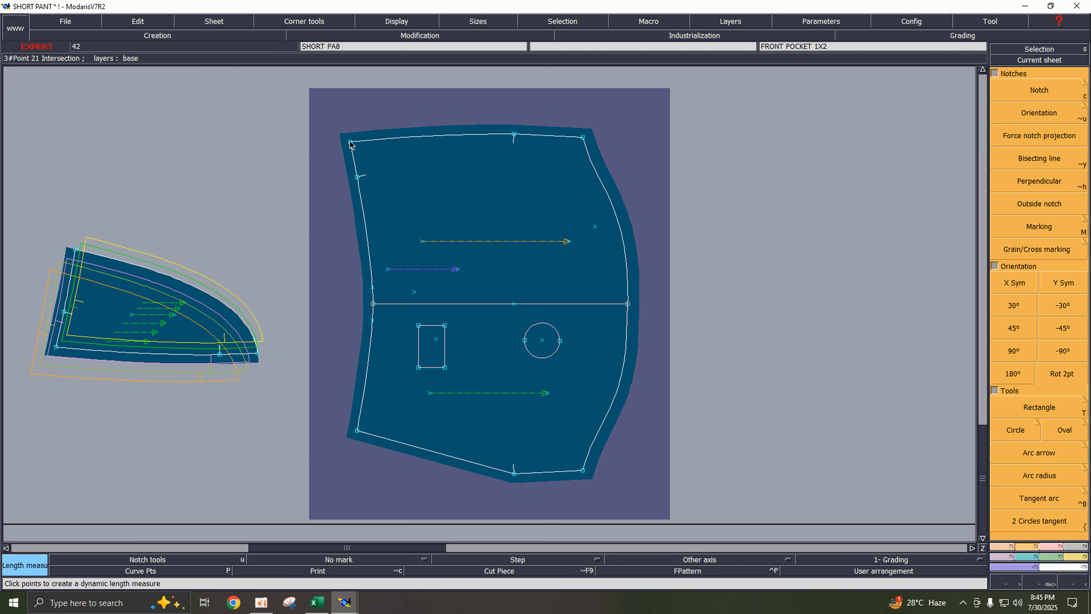
click(357, 176)
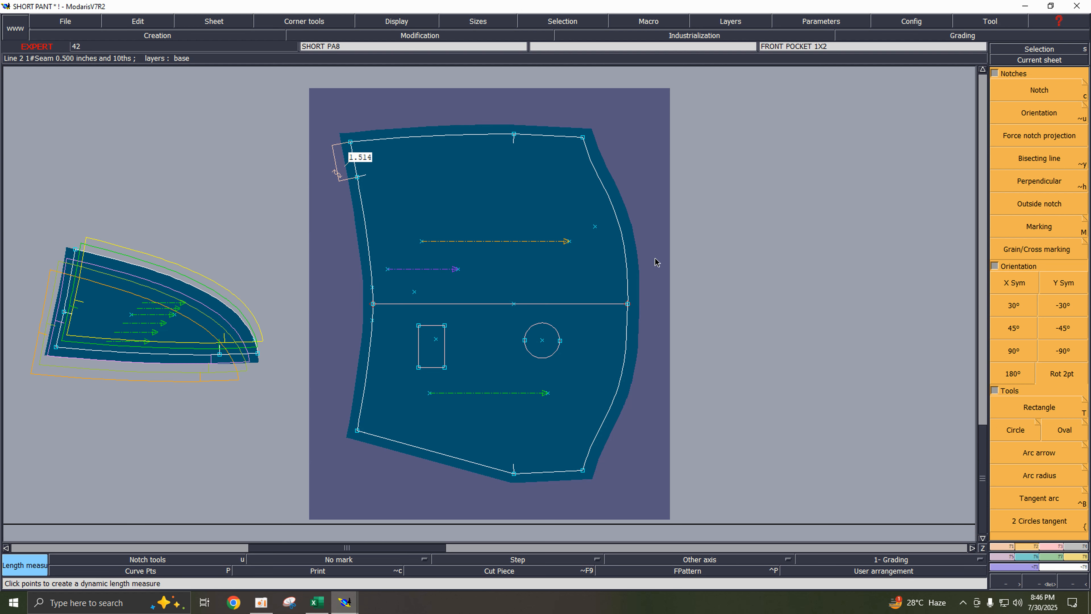
- Delete the notch near the upper end of the front pocket piece's left edge, along with its length measurement
key(plus)
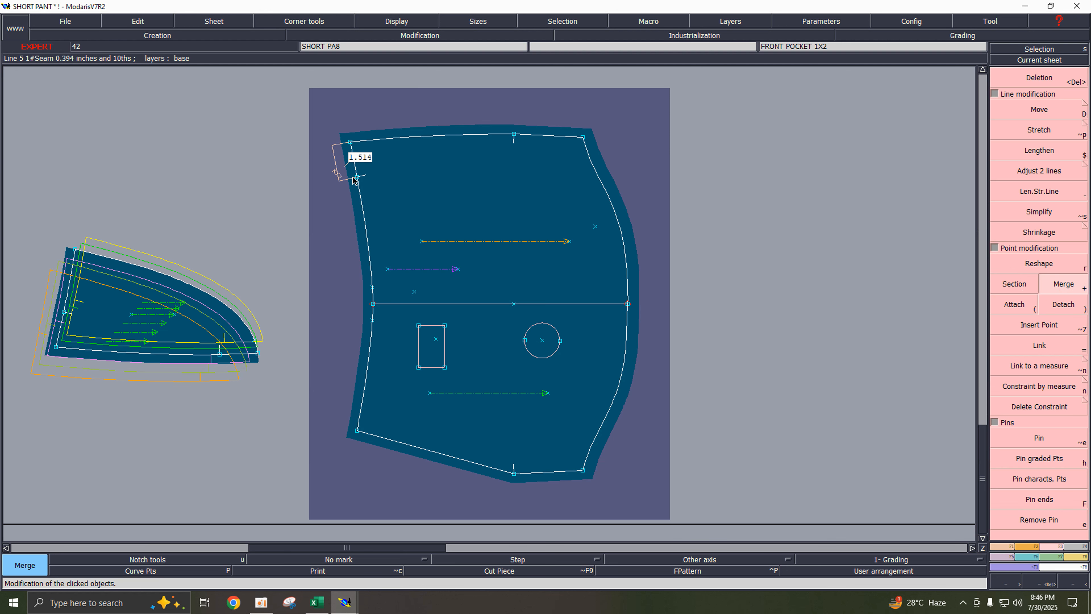
key(Delete)
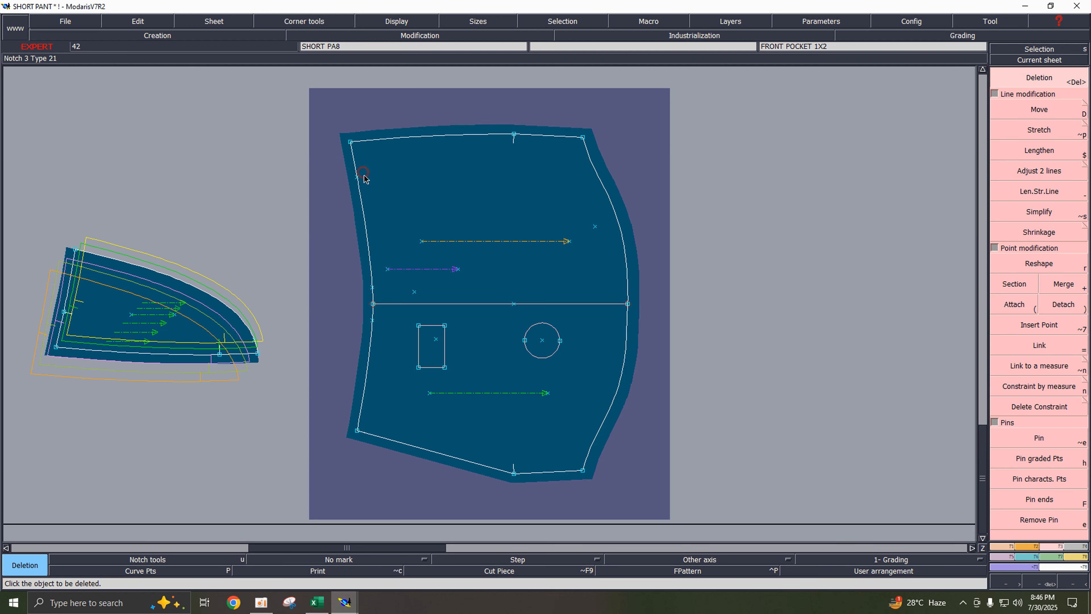
click(361, 176)
- Try to add a curve point where the left edge's notch was removed, with the curve points temporarily displayed
click(1069, 286)
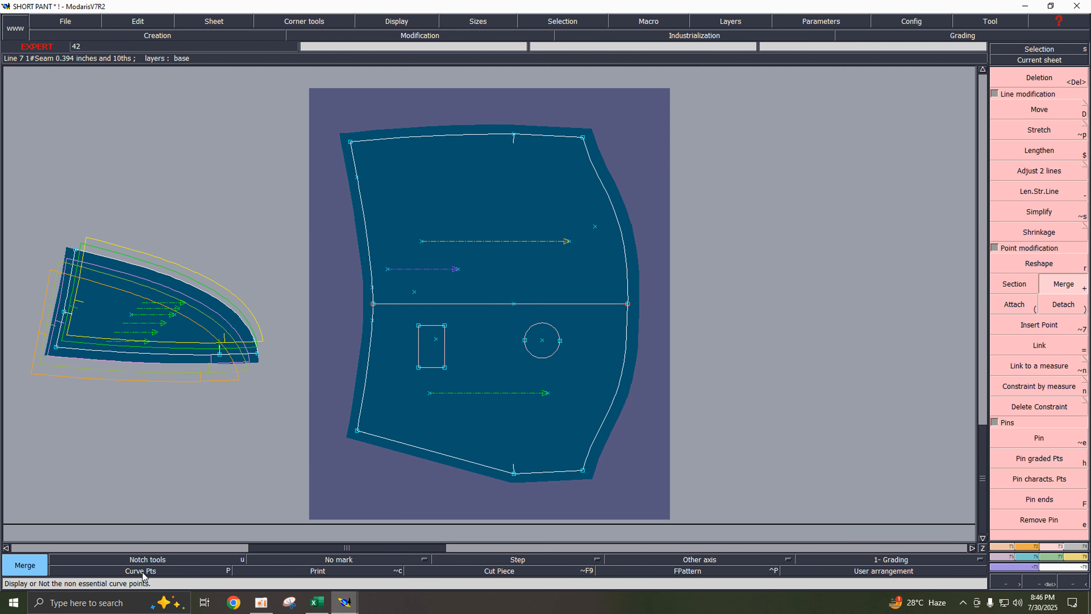
key(shift+p)
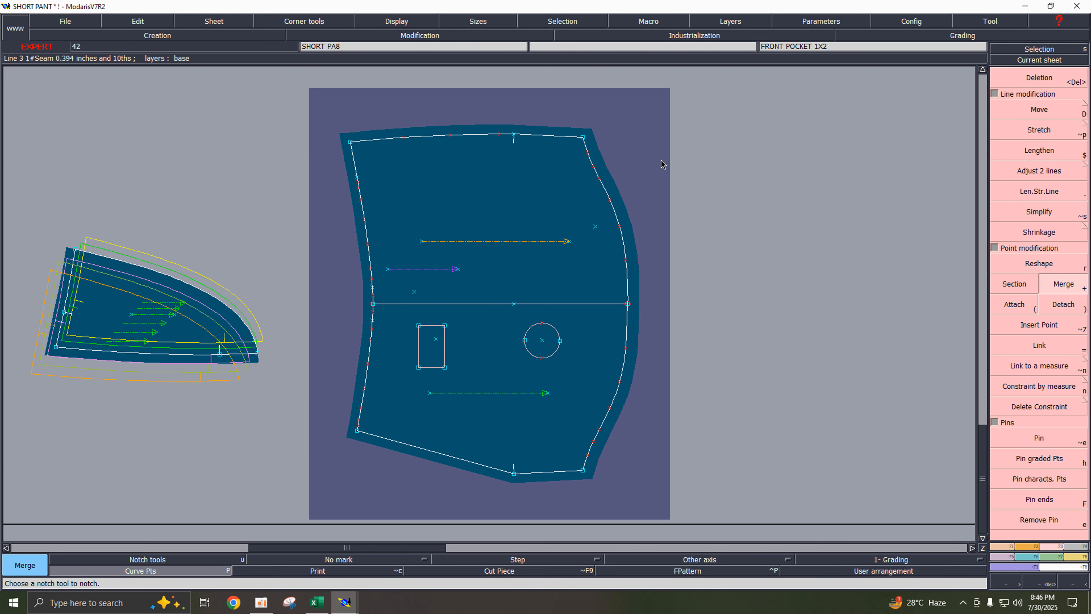
key(shift+a)
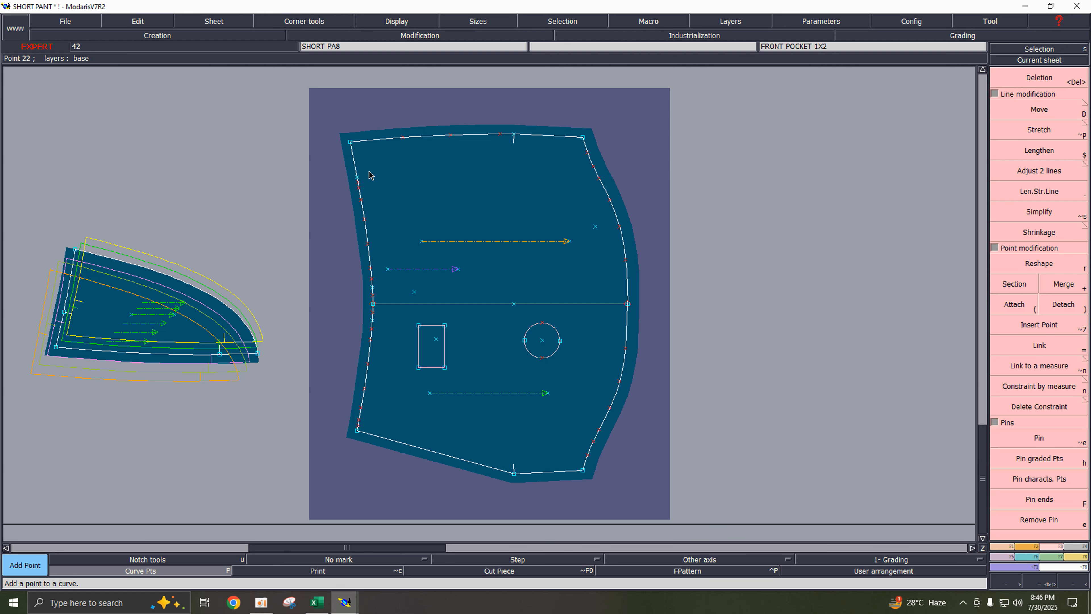
click(357, 184)
click(357, 177)
click(357, 177)
click(515, 136)
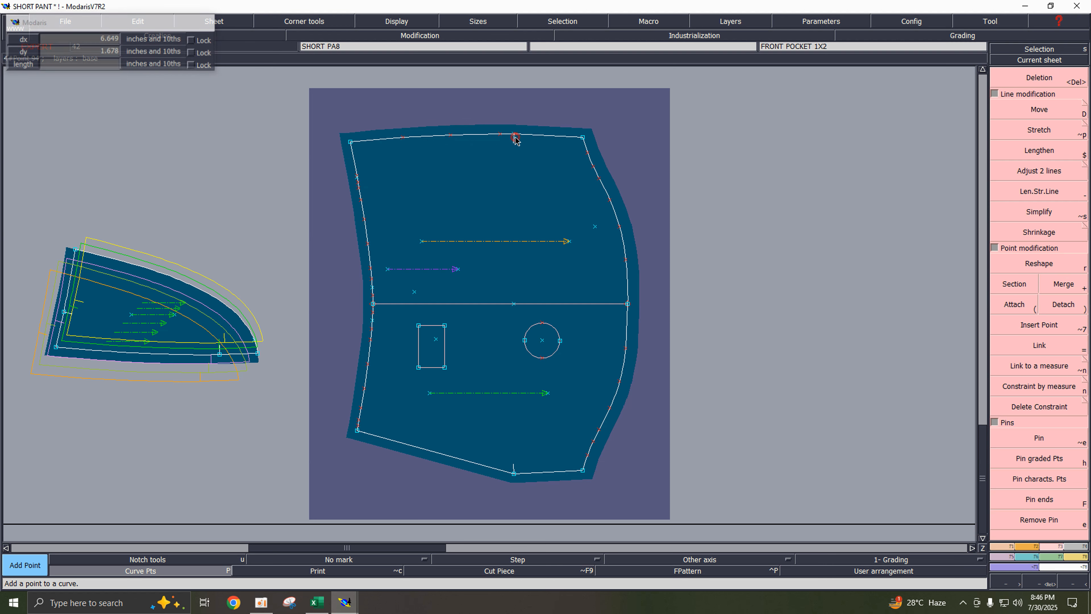
click(152, 571)
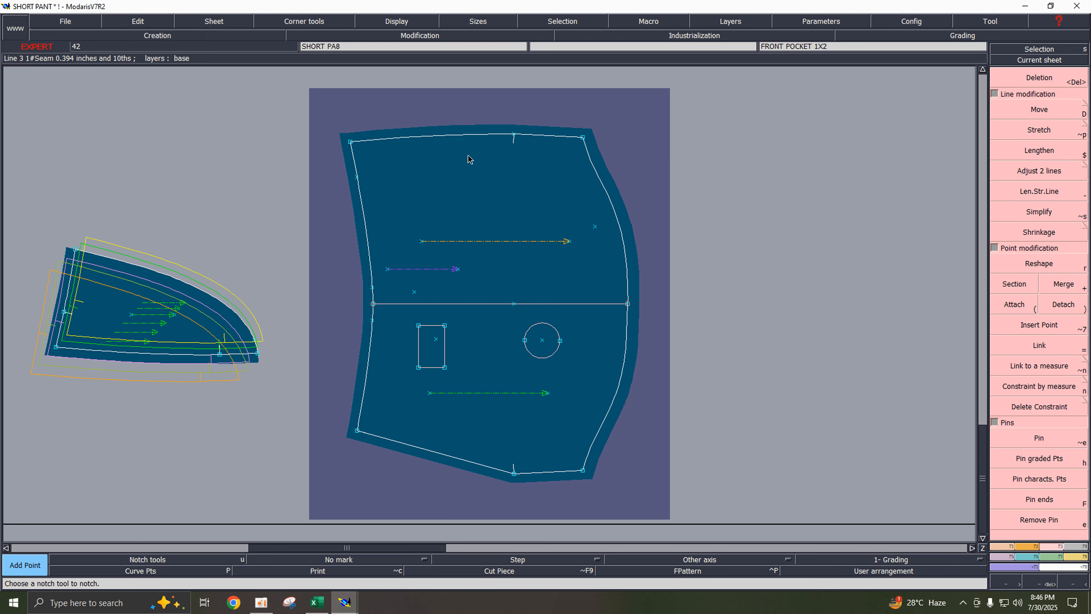
- Delete the notch and its point on the front pocket piece's upper edge
key(Delete)
click(514, 136)
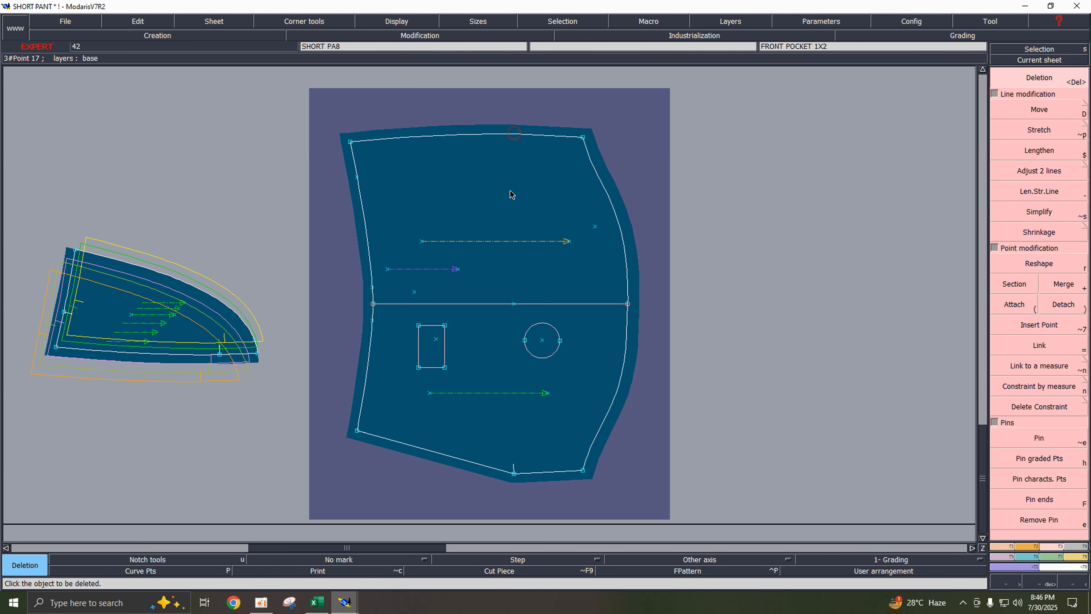
- Delete the two leftover points on the front pocket piece's upper side edge and extract its upper half as a separate seam piece
click(357, 177)
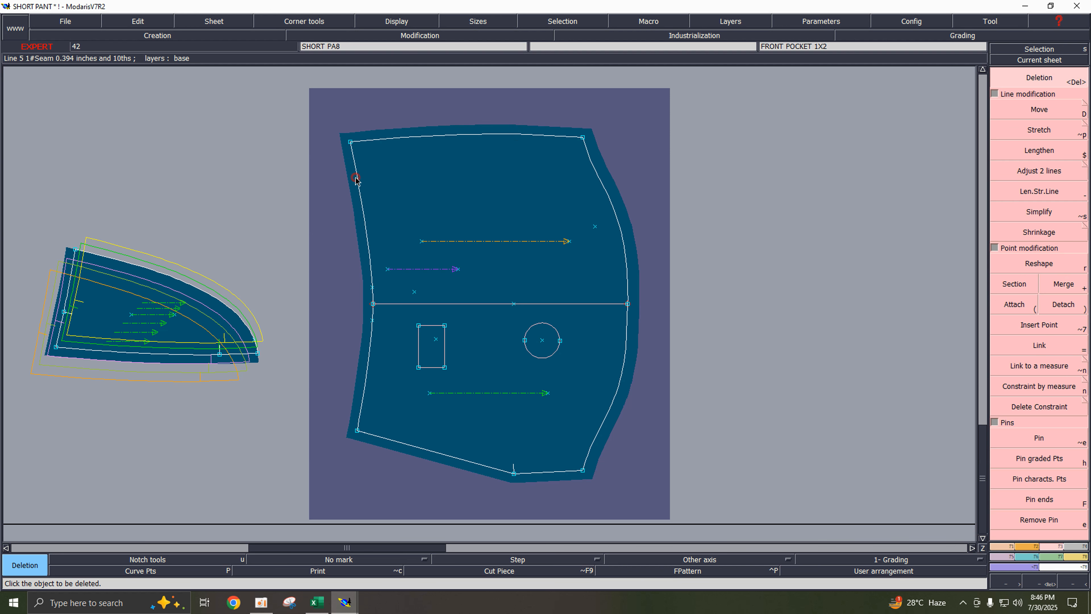
click(373, 287)
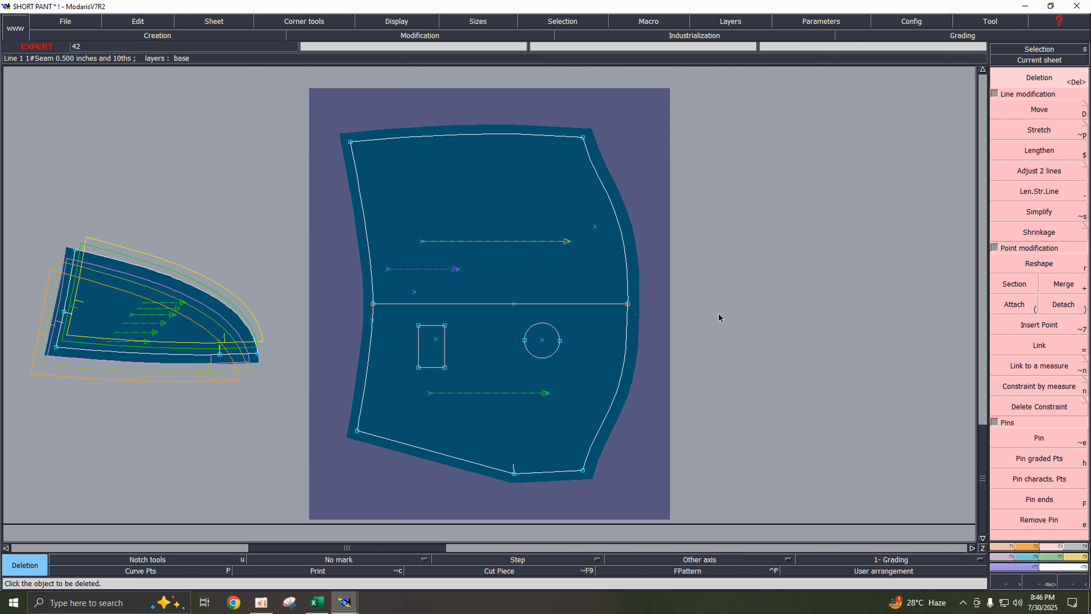
key(F4)
click(1001, 335)
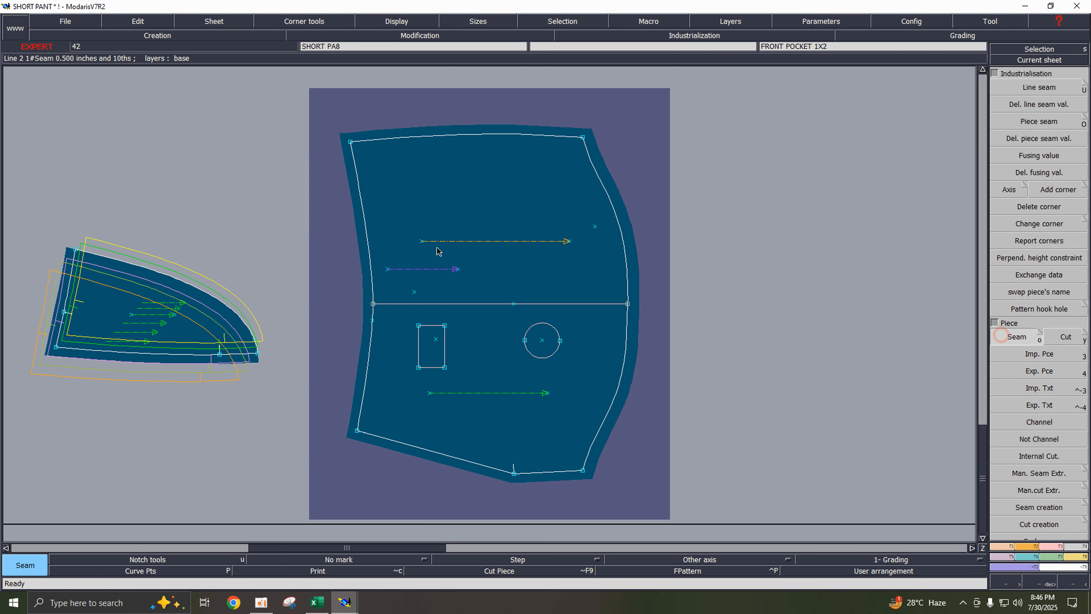
click(429, 207)
right_click(429, 208)
key(8)
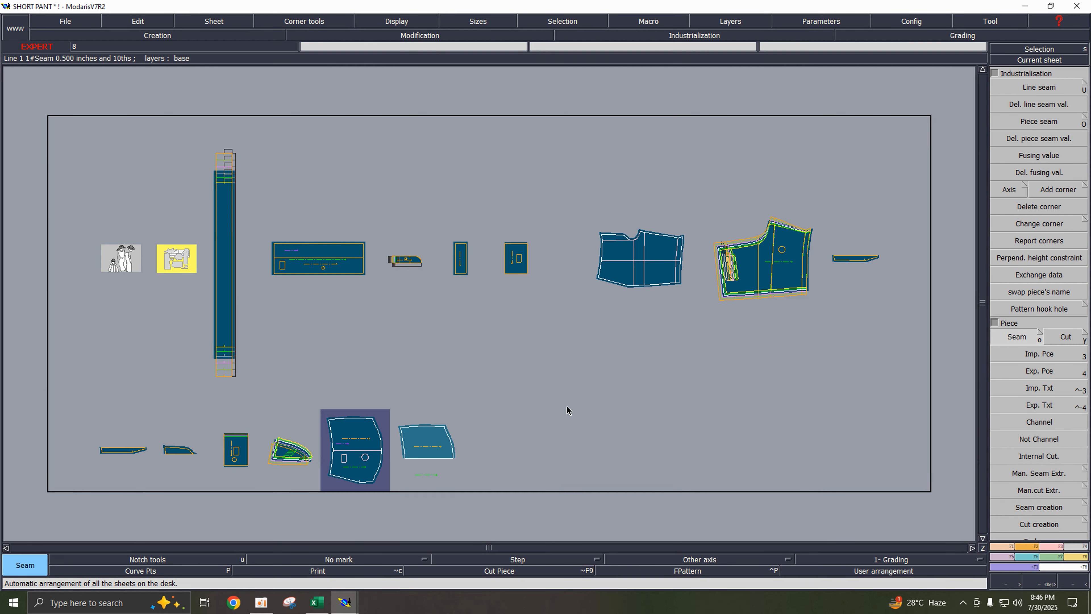
- Flip the extracted pocket piece upside down with X Sym and delete its two grain lines
click(1048, 60)
click(436, 449)
key(u)
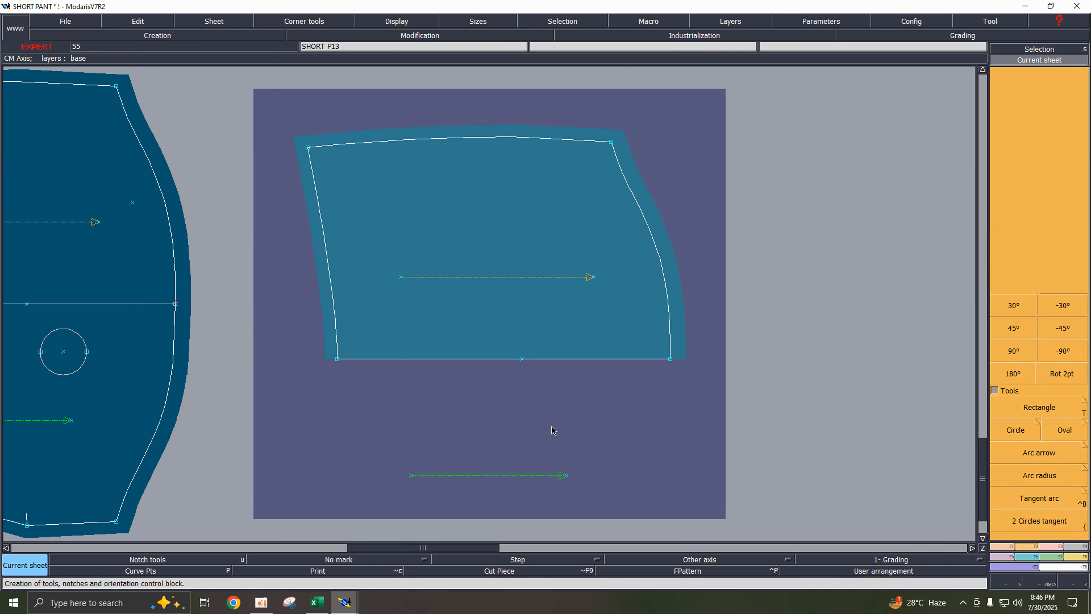
click(1006, 283)
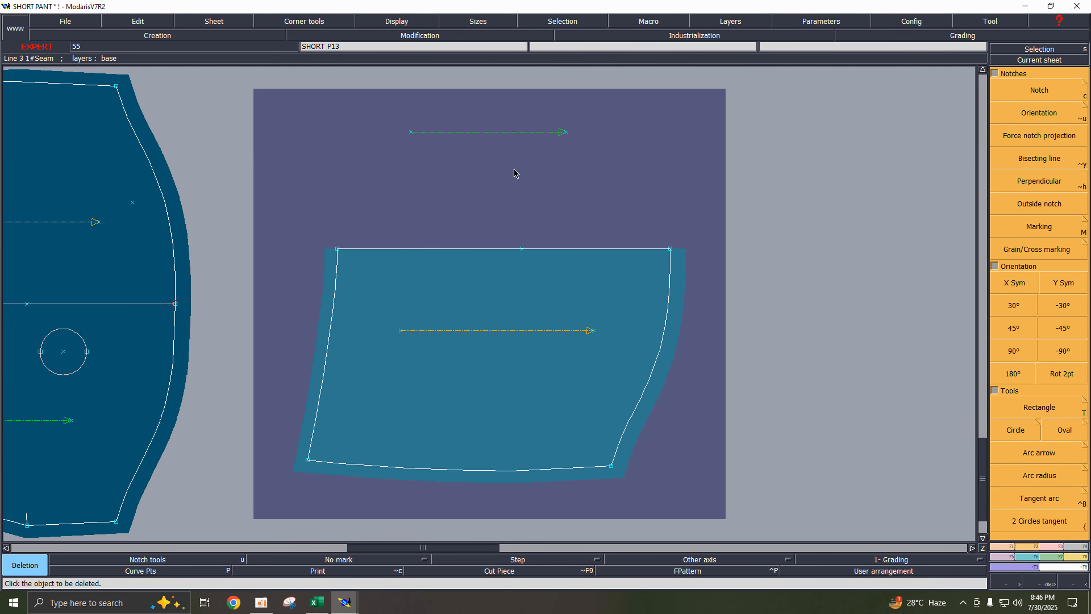
key(Delete)
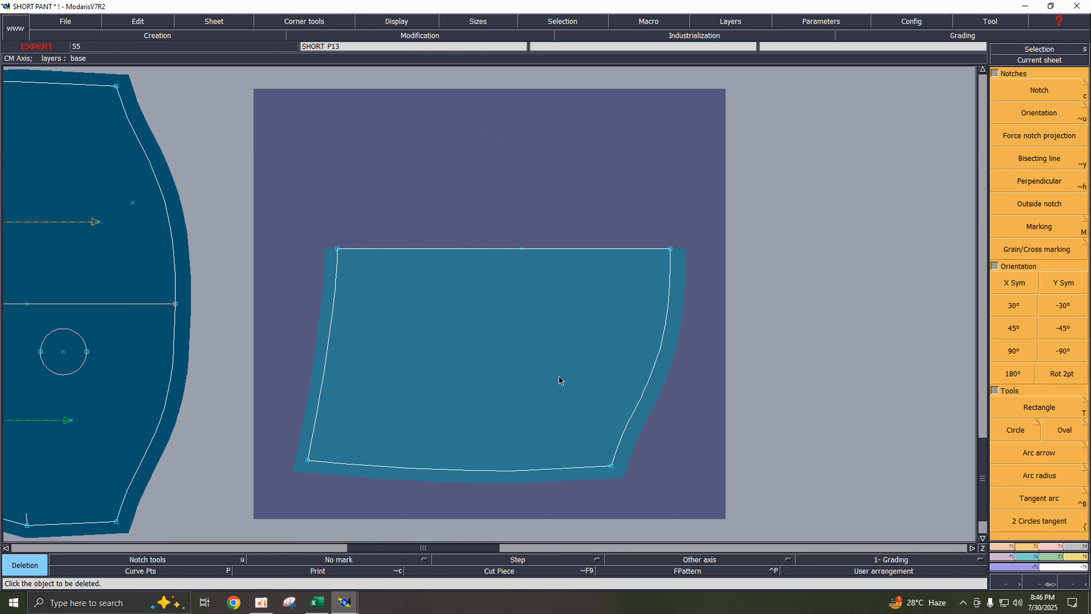
- Place the FRONT POCKET SEM sheet beside the extracted pocket piece and hide its graded sizes
key(j)
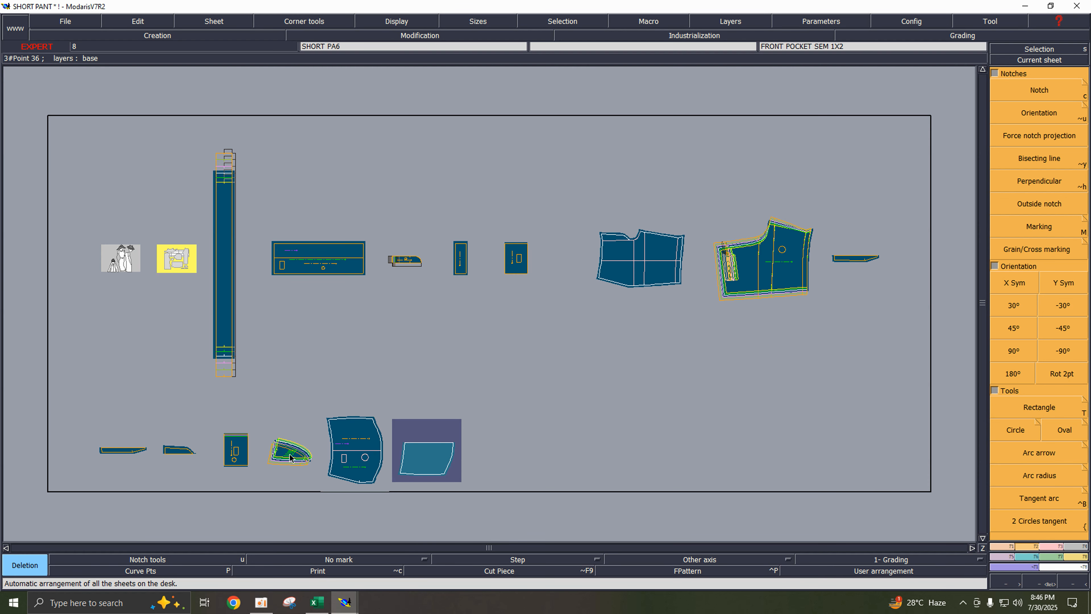
key(shift+j)
click(278, 444)
click(474, 459)
key(Return)
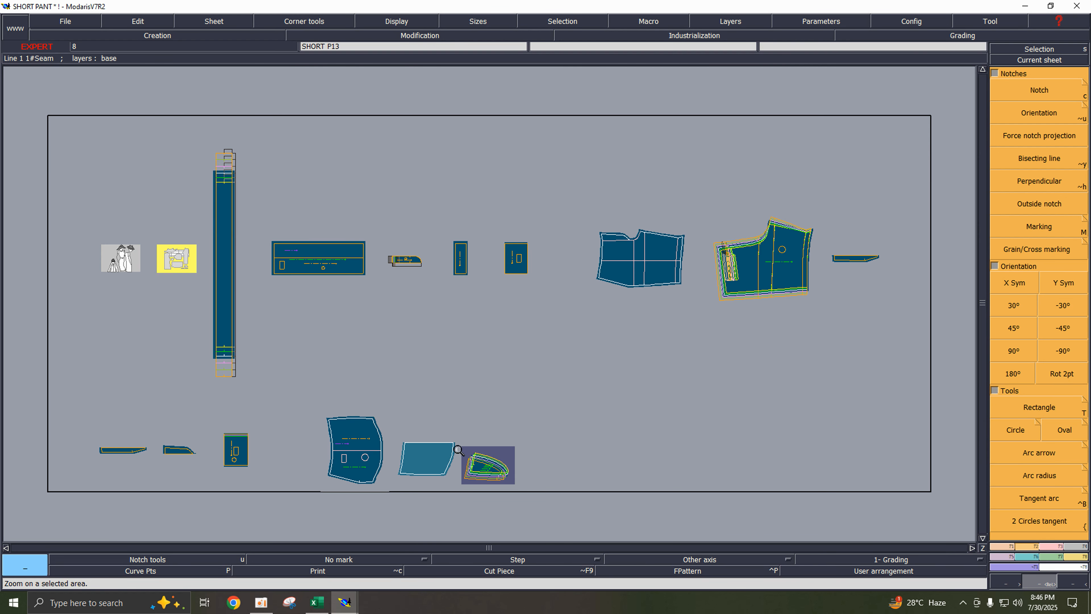
drag(390, 431, 525, 492)
click(621, 416)
key(F10)
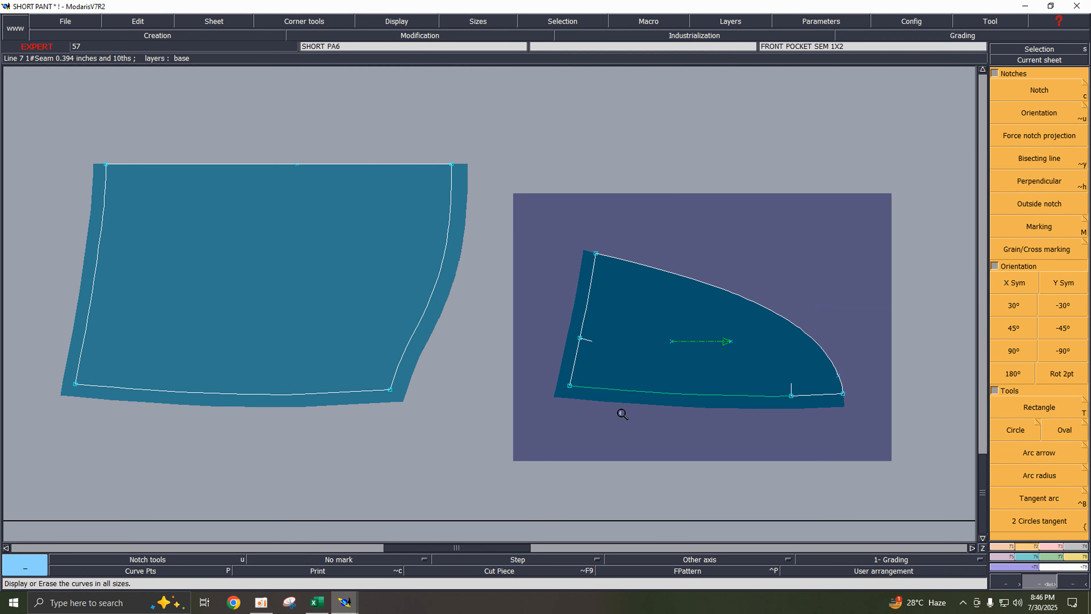
- Marry the FRONT POCKET SEM piece onto the extracted piece, matching their lower-left corners
key(b)
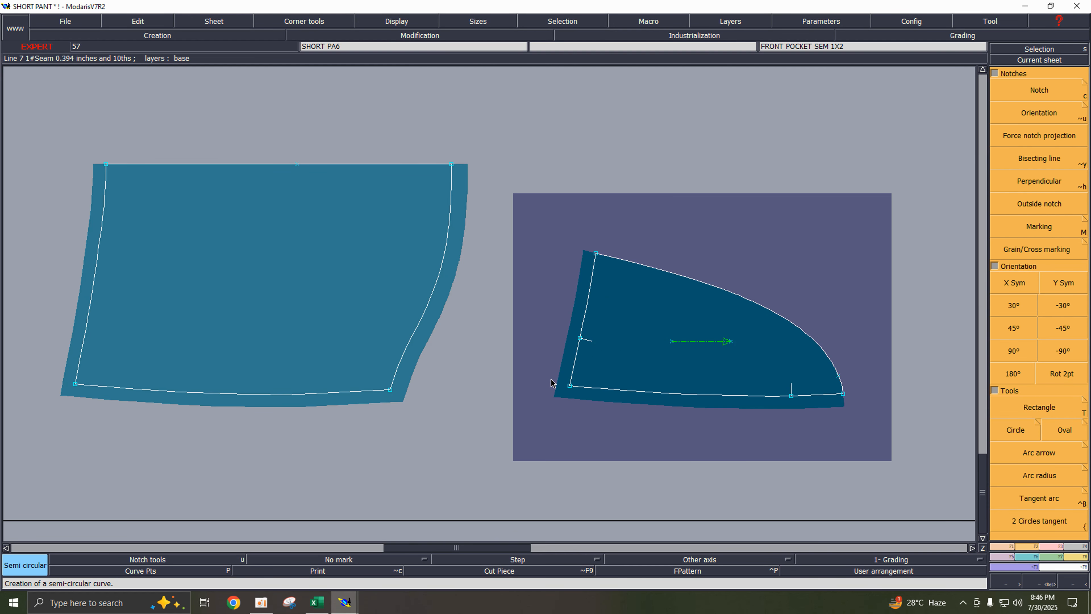
key(shift+m)
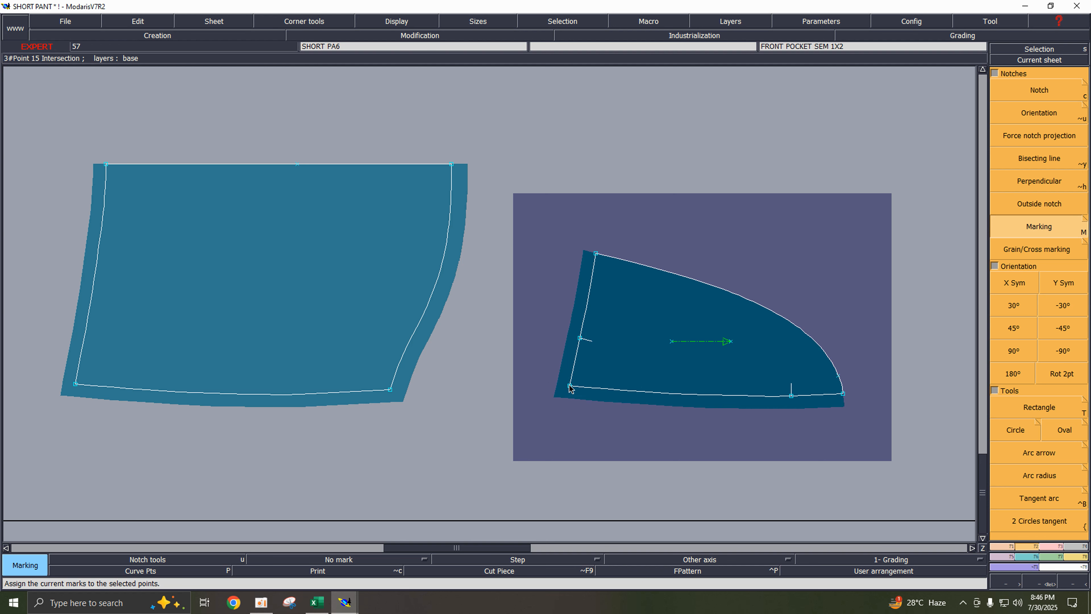
key(m)
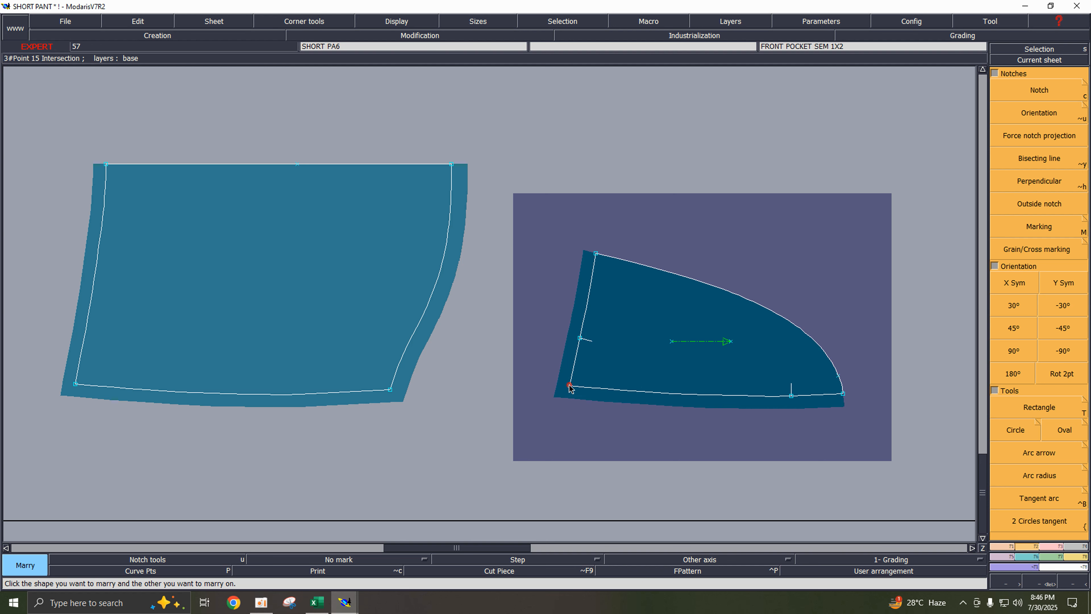
click(570, 387)
click(74, 384)
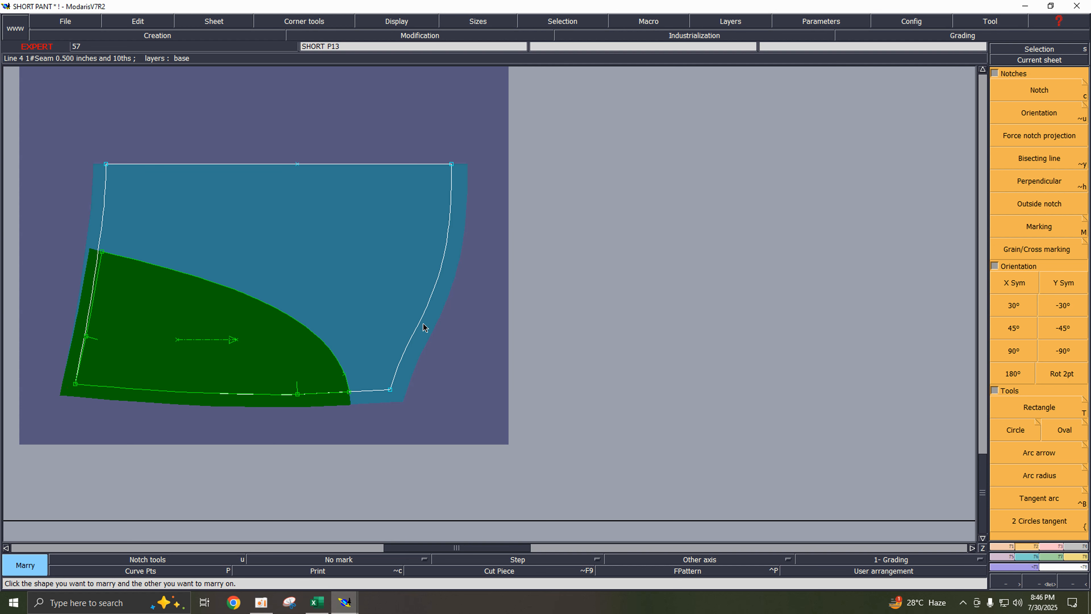
- Pin the characteristic points and move the extracted piece's upper-left corner about 0.19 inches inward, aligning its side edge with the married piece
key(Home)
key(Return)
drag(278, 201, 763, 533)
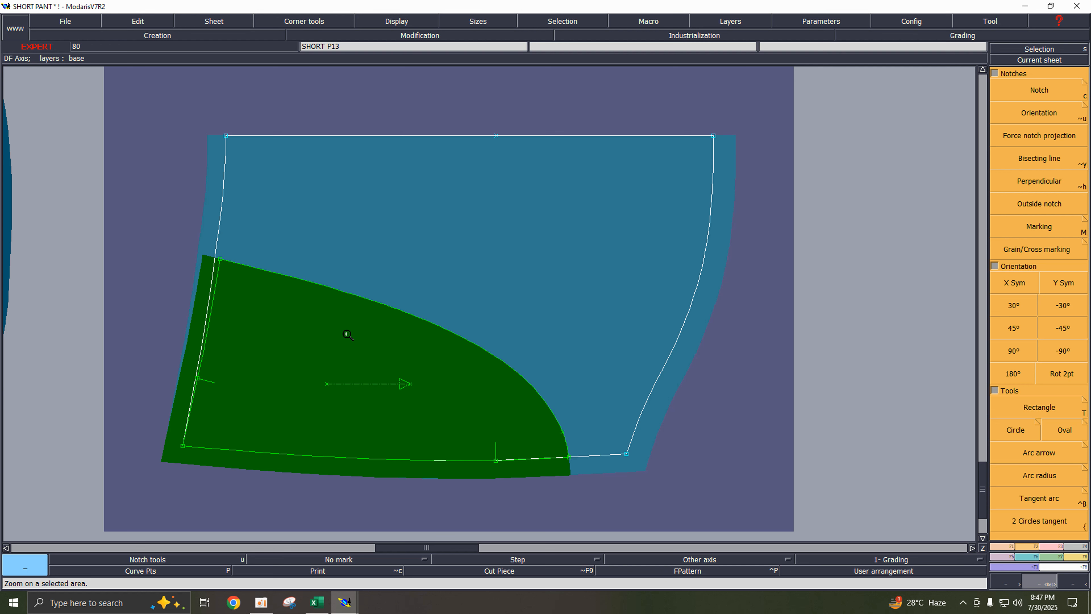
key(alt+e)
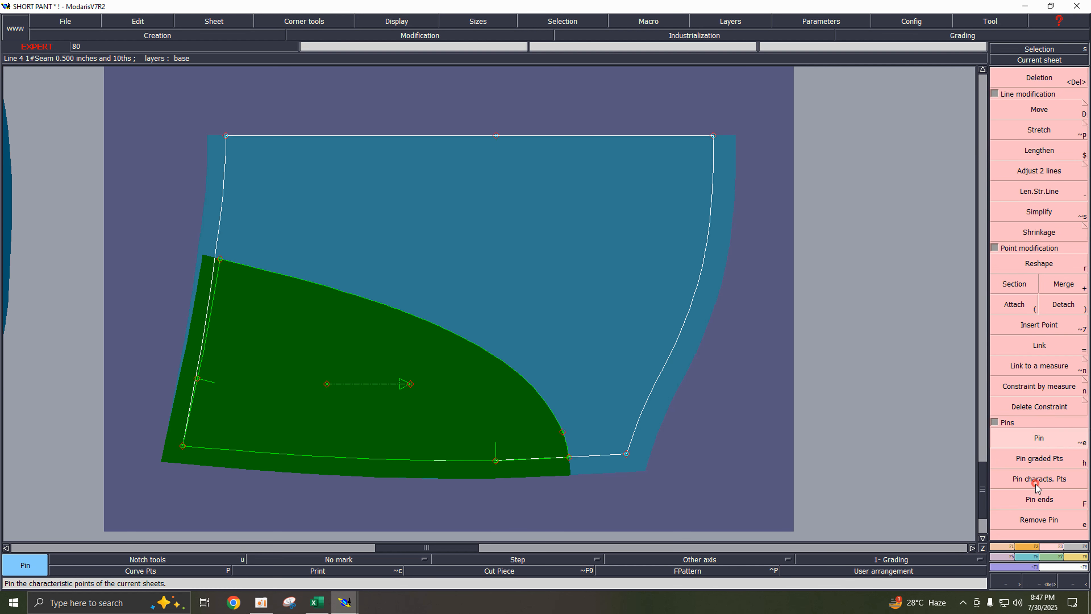
click(1037, 485)
key(shift+d)
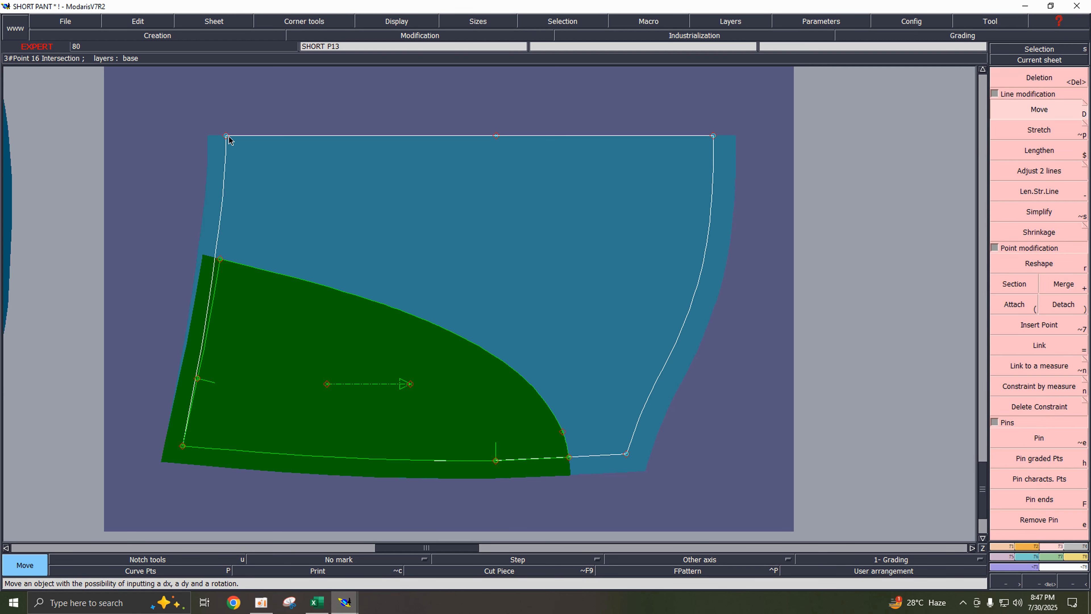
click(227, 136)
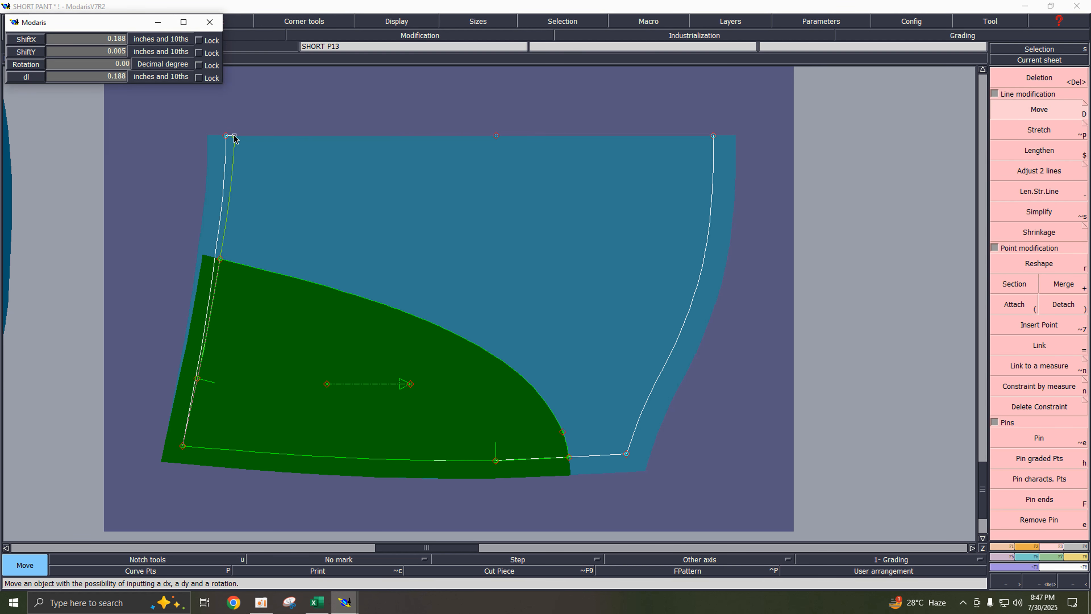
click(234, 138)
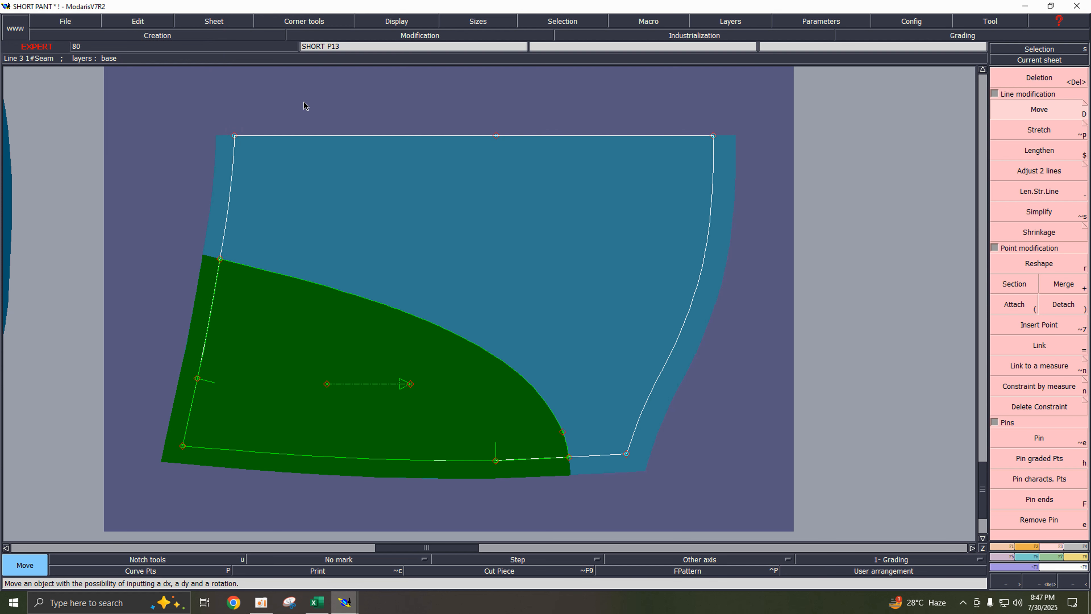
- Divorce the FRONT POCKET SEM piece from the extracted pocket piece and rearrange the sheets on the desk
key(d)
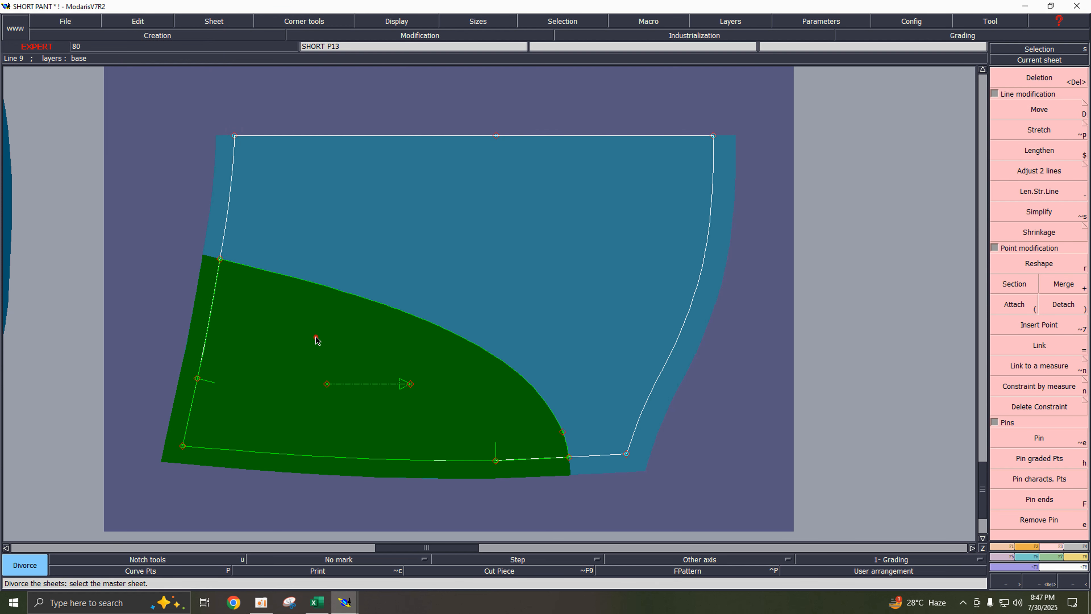
click(318, 340)
key(j)
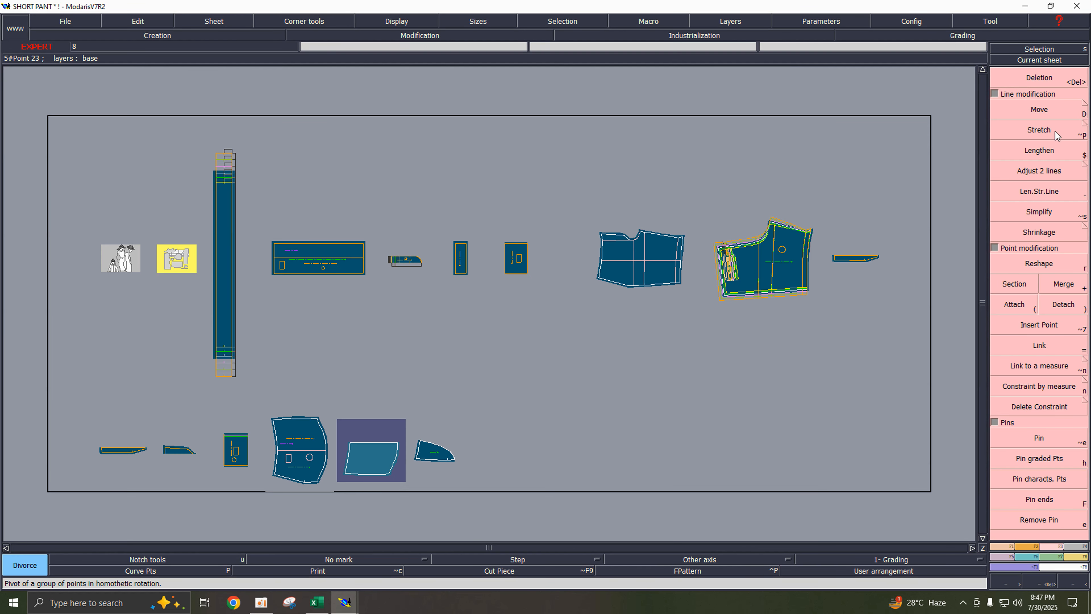
- Create a dynamic length measure along FRONT POCKET SEM's lower edge, from its lower-left corner to the notch
key(Delete)
click(434, 449)
key(Home)
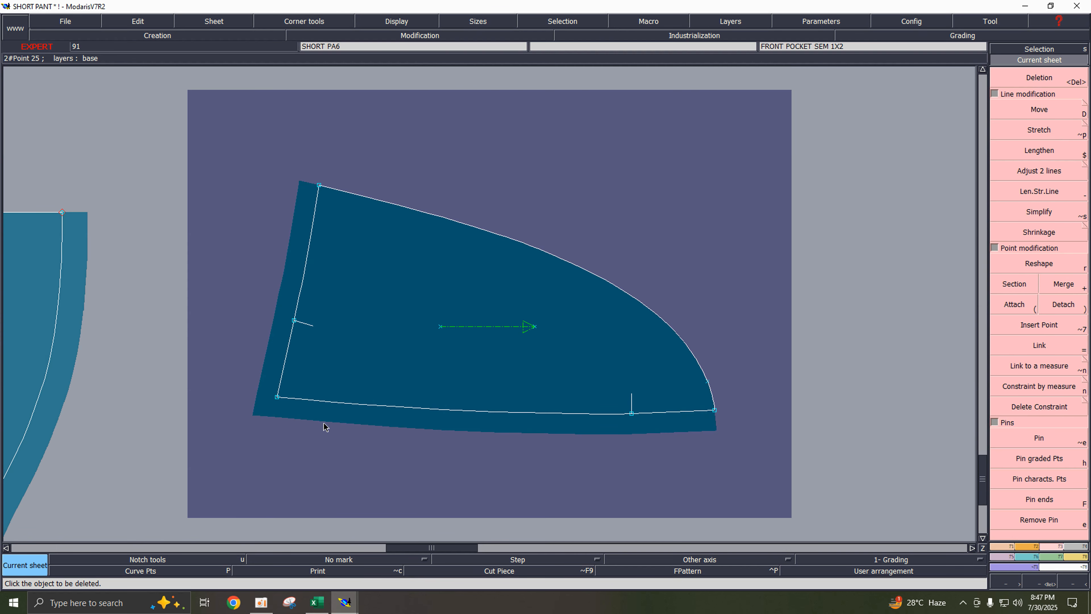
key(k)
click(365, 406)
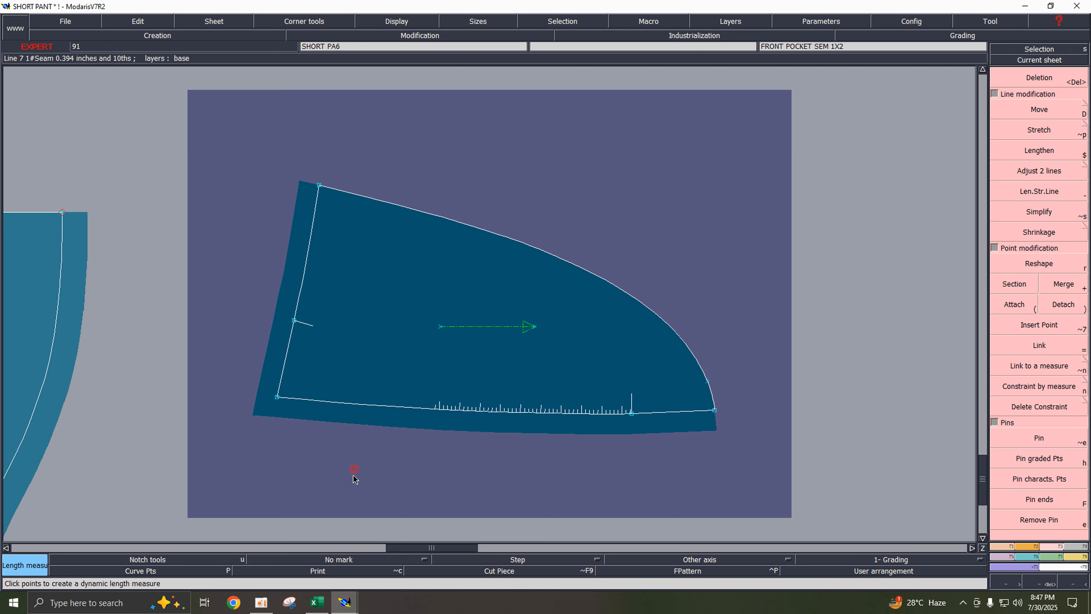
key(j)
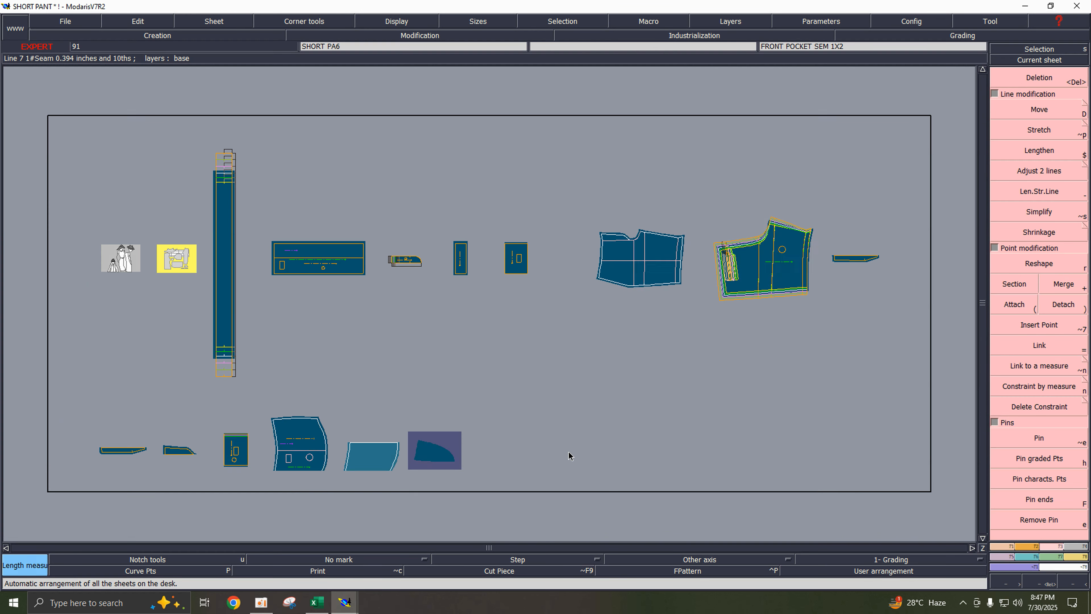
- Add a developed point on the extracted piece's lower edge, referenced from its lower-left corner
key(z)
drag(241, 406, 524, 522)
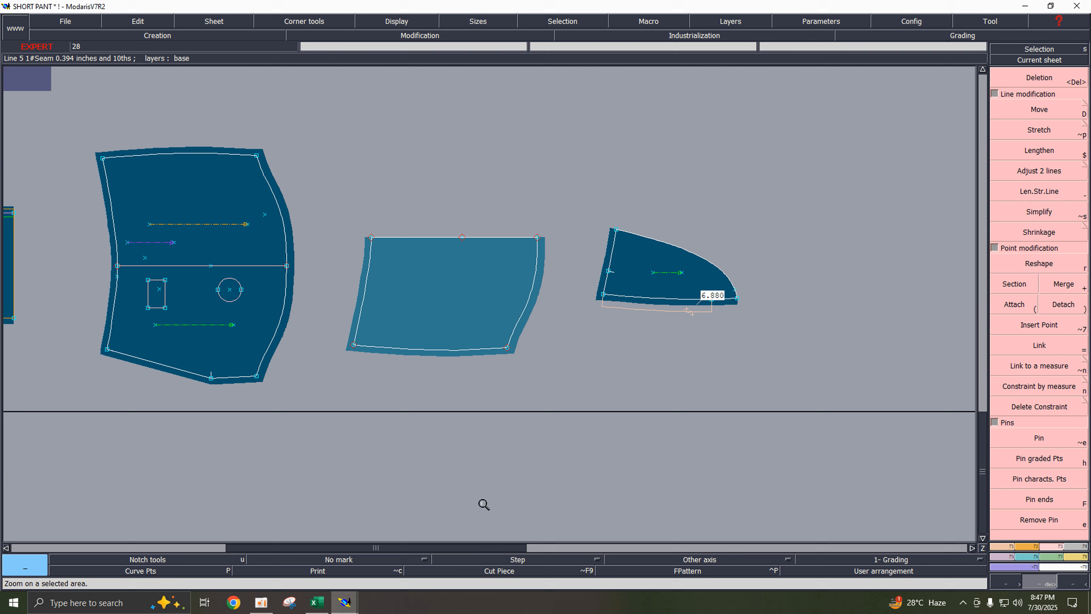
click(357, 366)
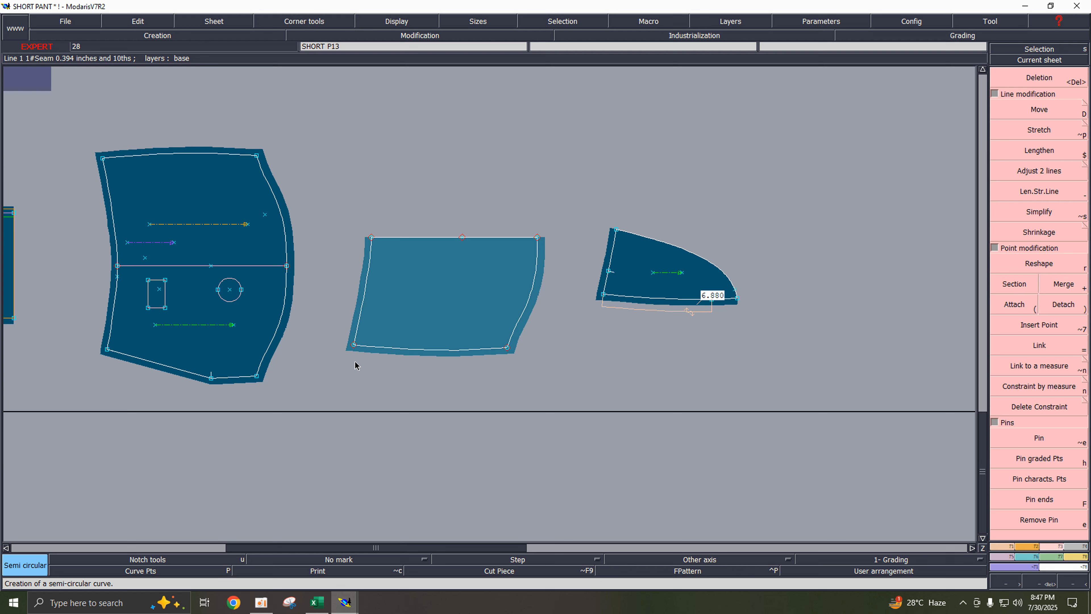
key(d)
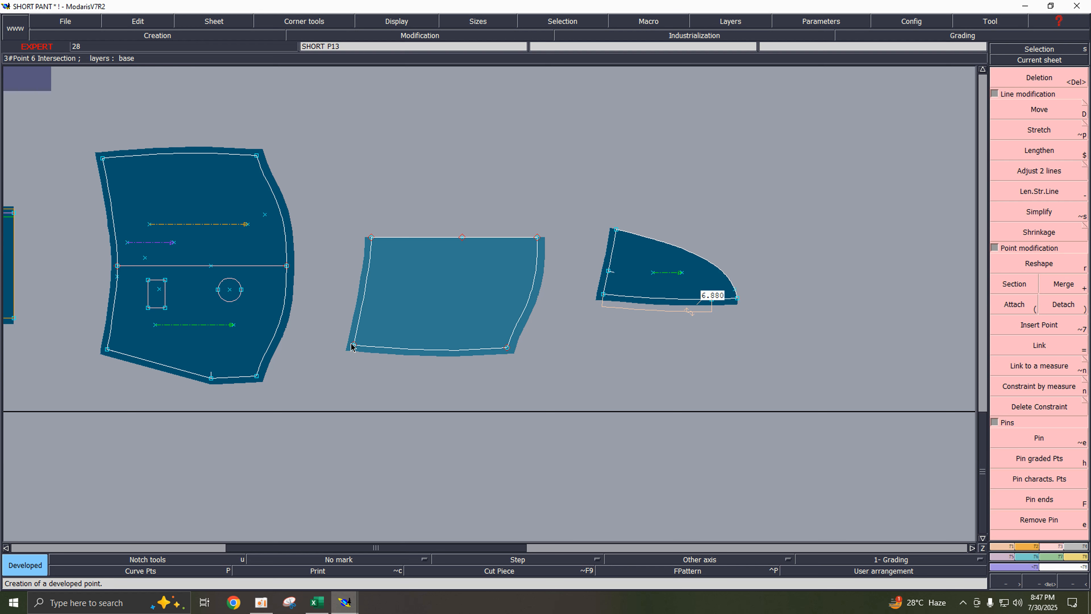
click(353, 345)
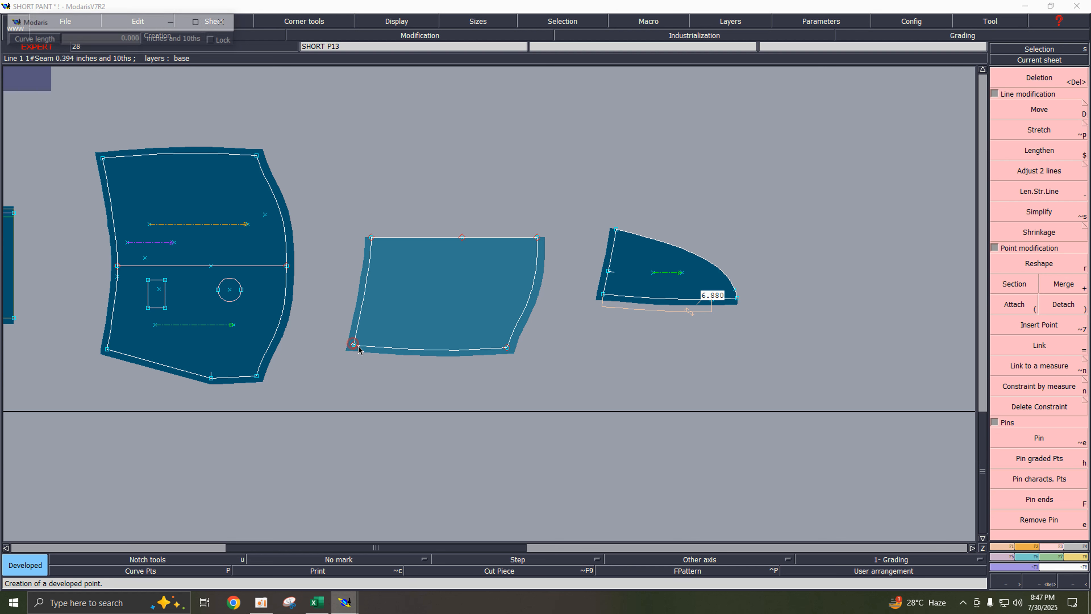
click(376, 354)
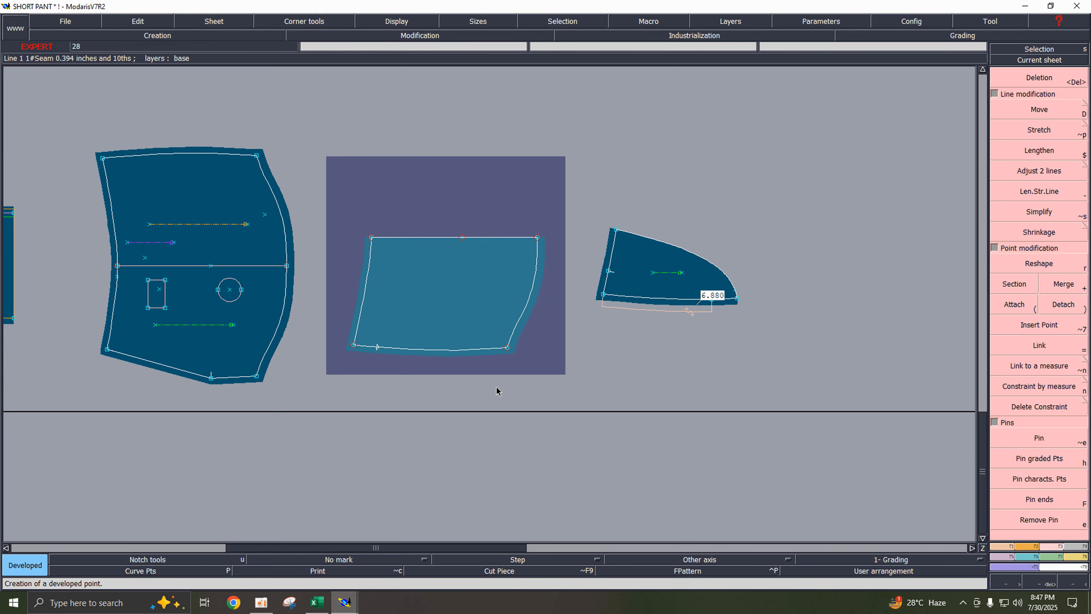
- Constrain the developed point on the extracted piece's lower edge by FRONT POCKET SEM's lower-edge length measure
key(F2)
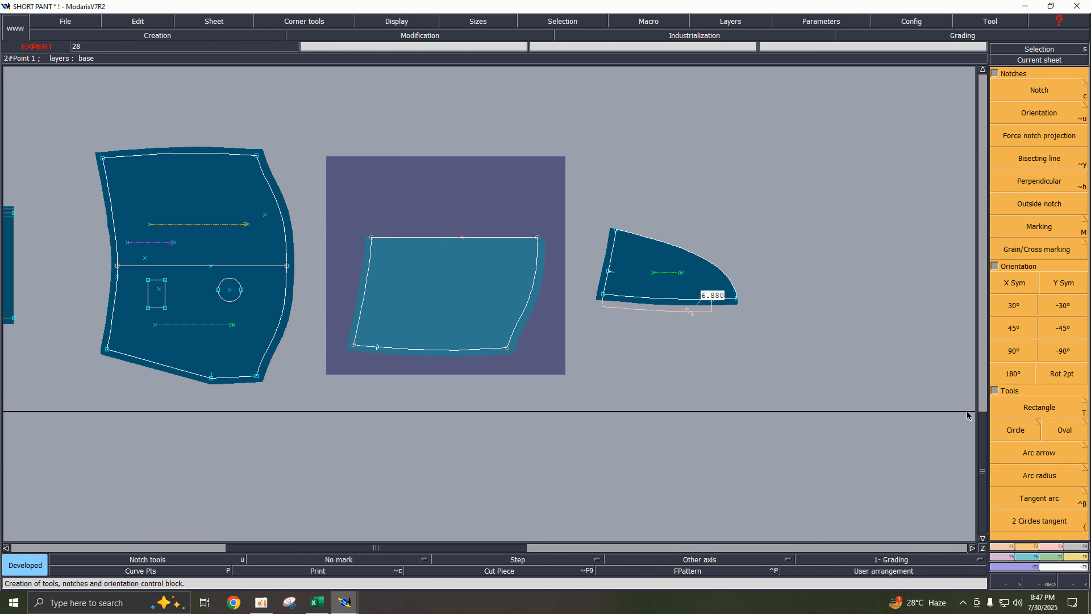
key(F3)
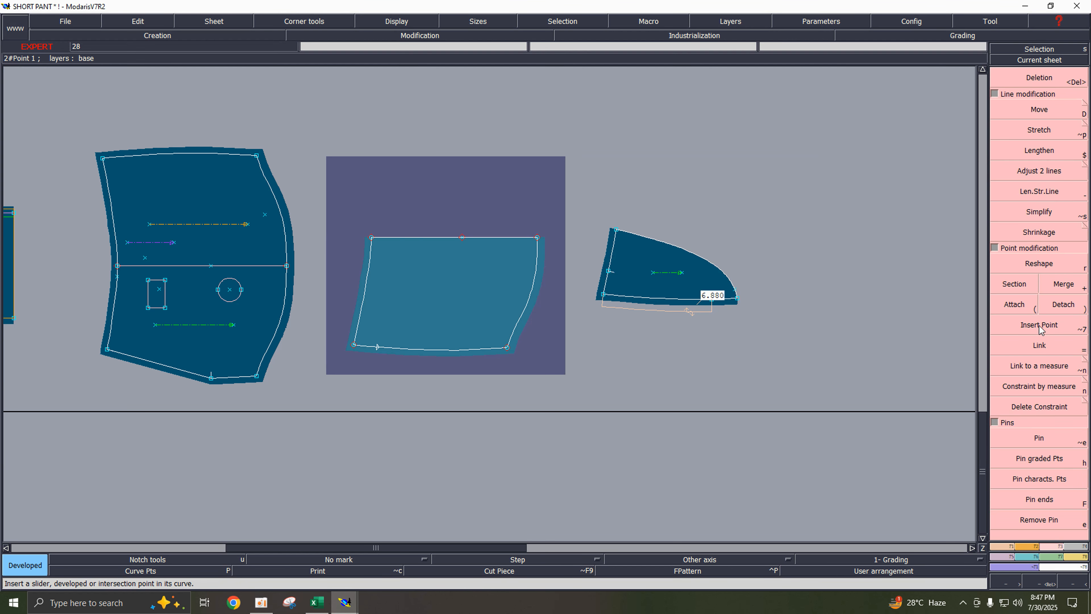
click(1034, 389)
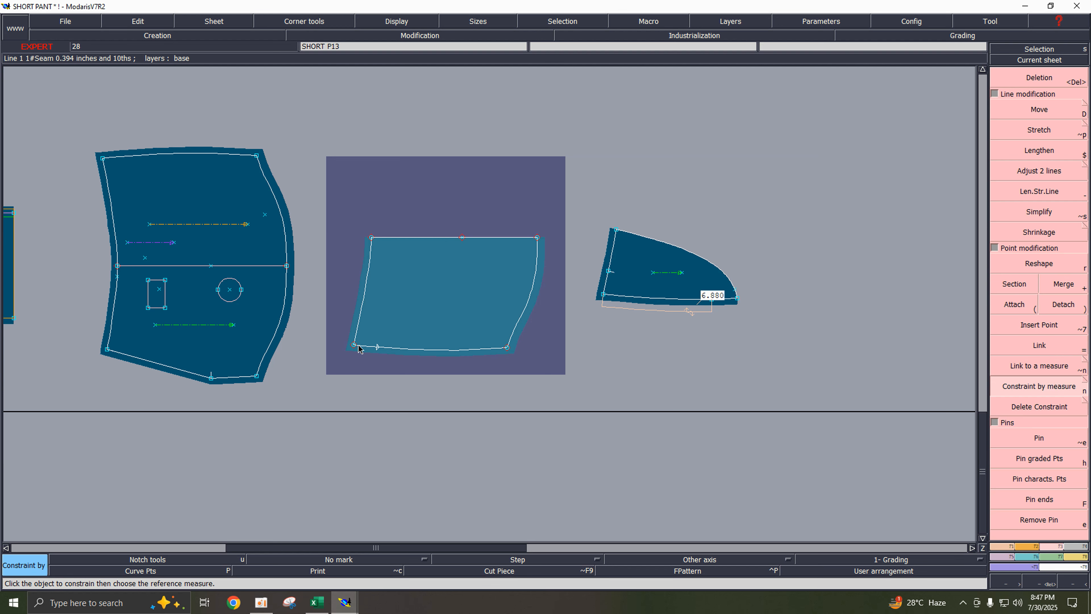
click(377, 347)
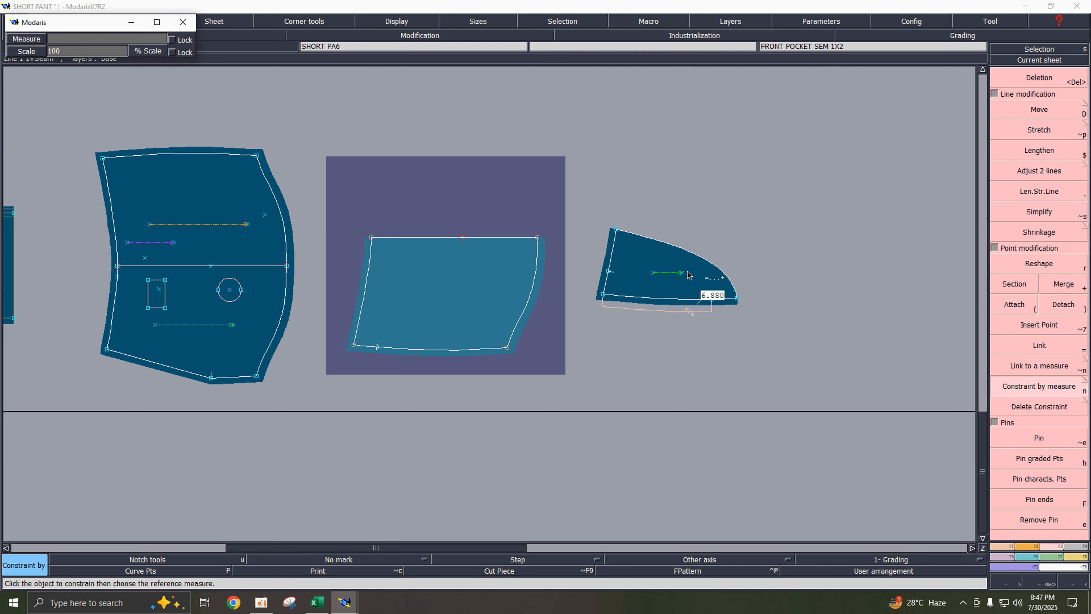
click(643, 311)
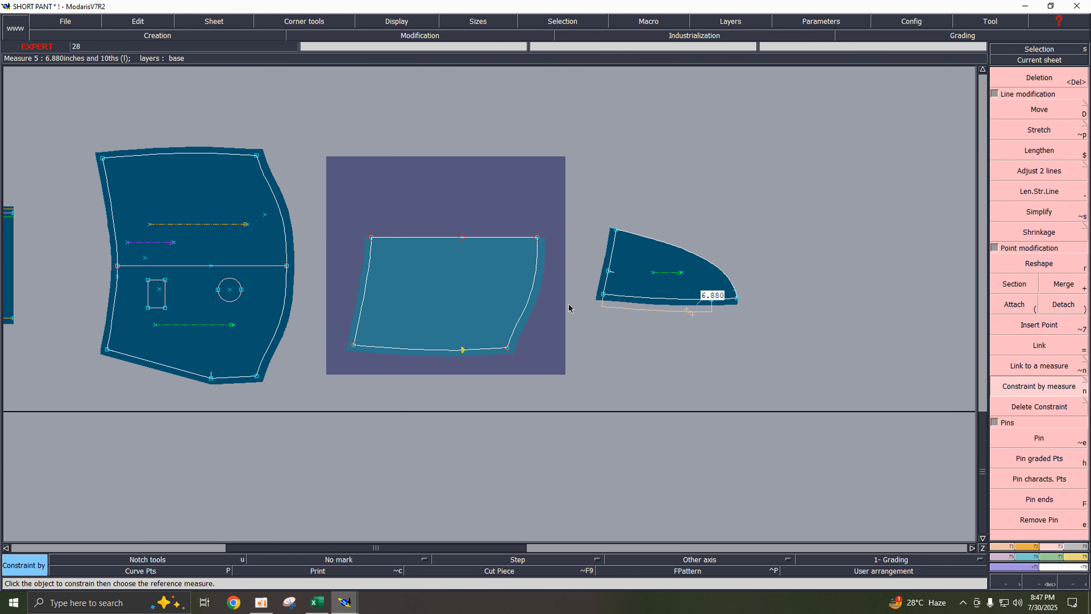
key(z)
drag(427, 311, 481, 377)
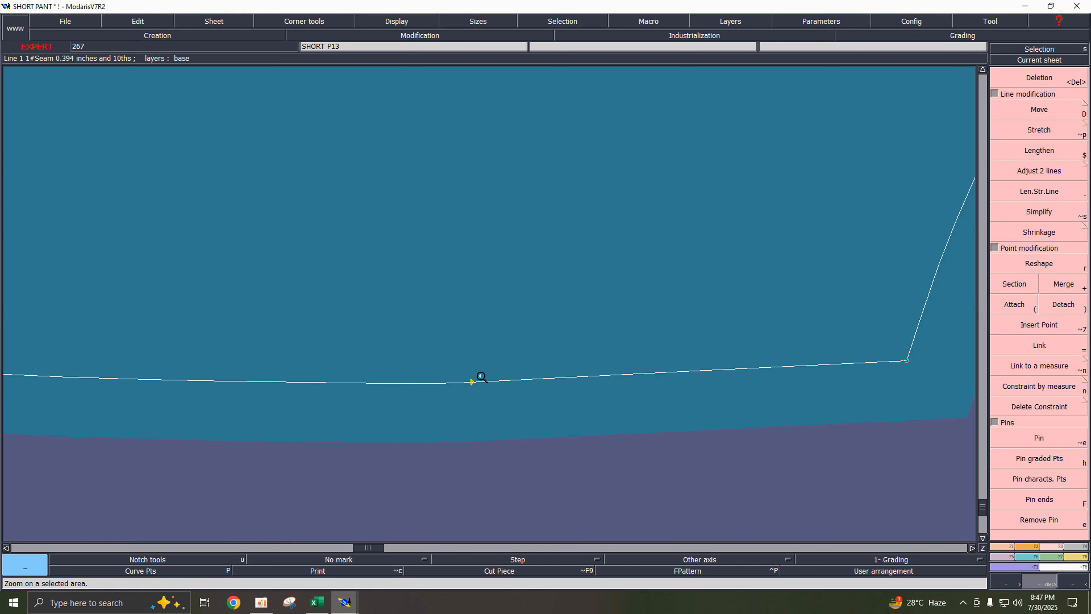
- Insert a point at the constrained developed position on the extracted piece's lower edge, notch it, and check it in all sizes
key(shift+7)
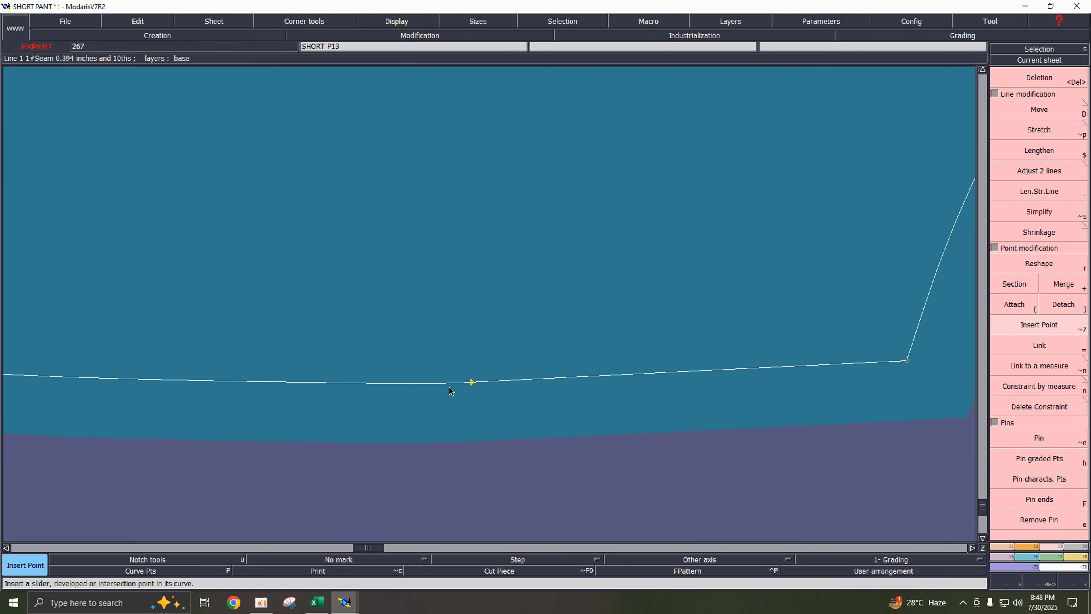
click(471, 385)
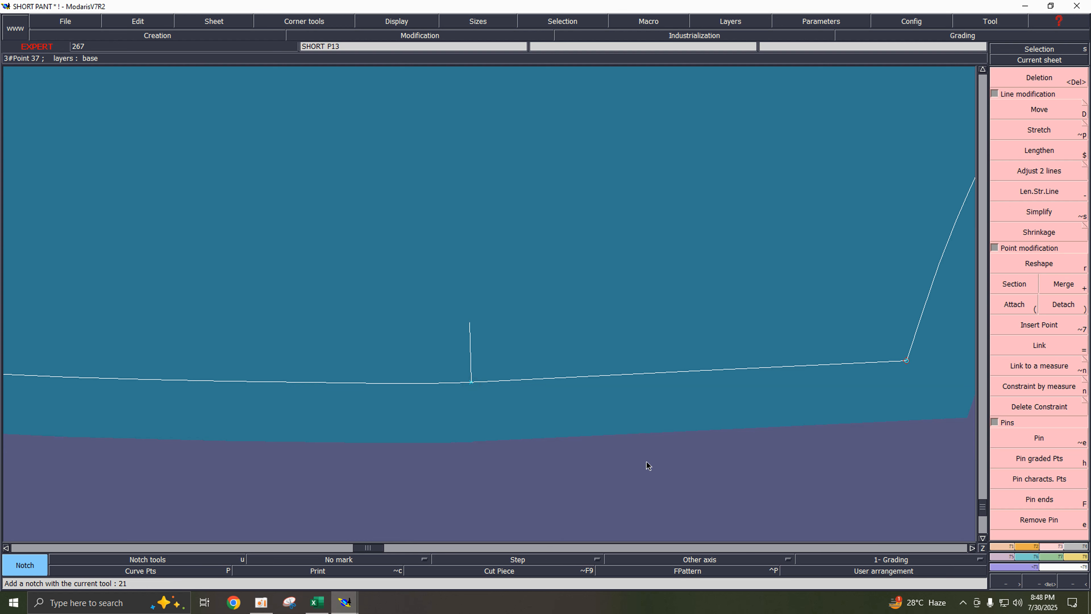
key(F11)
key(F12)
key(Home)
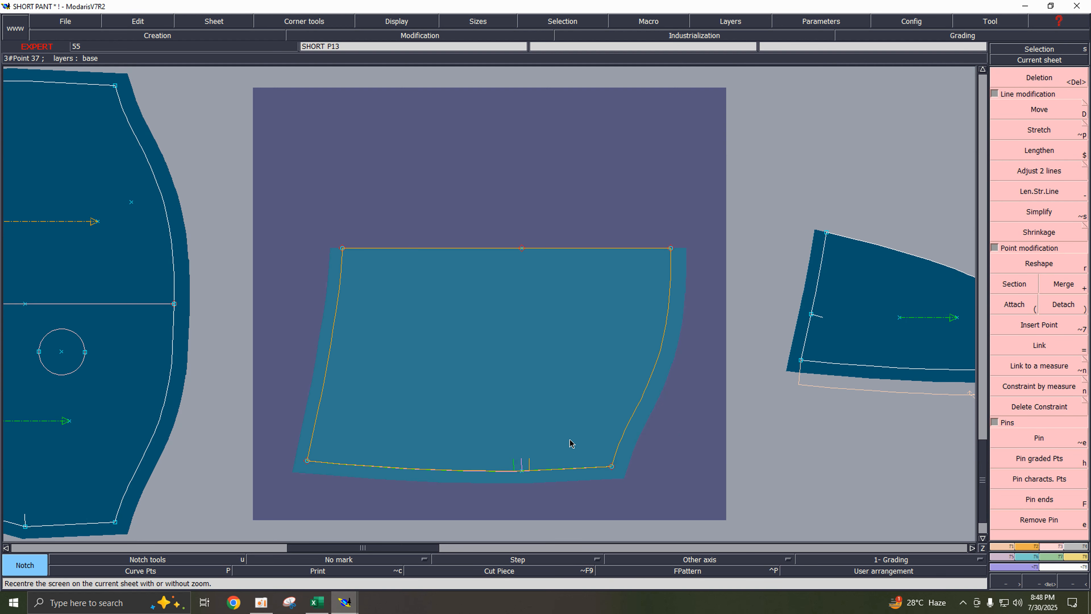
key(F11)
key(F11)
key(F11)
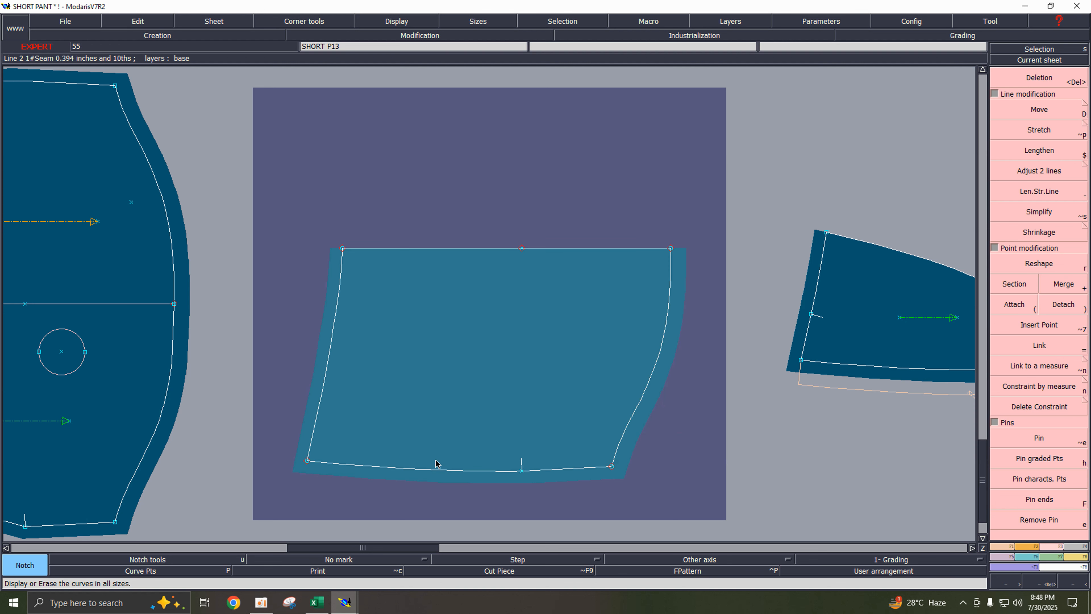
- Open the measurement charts manager and move its window below the pocket pieces
click(1016, 290)
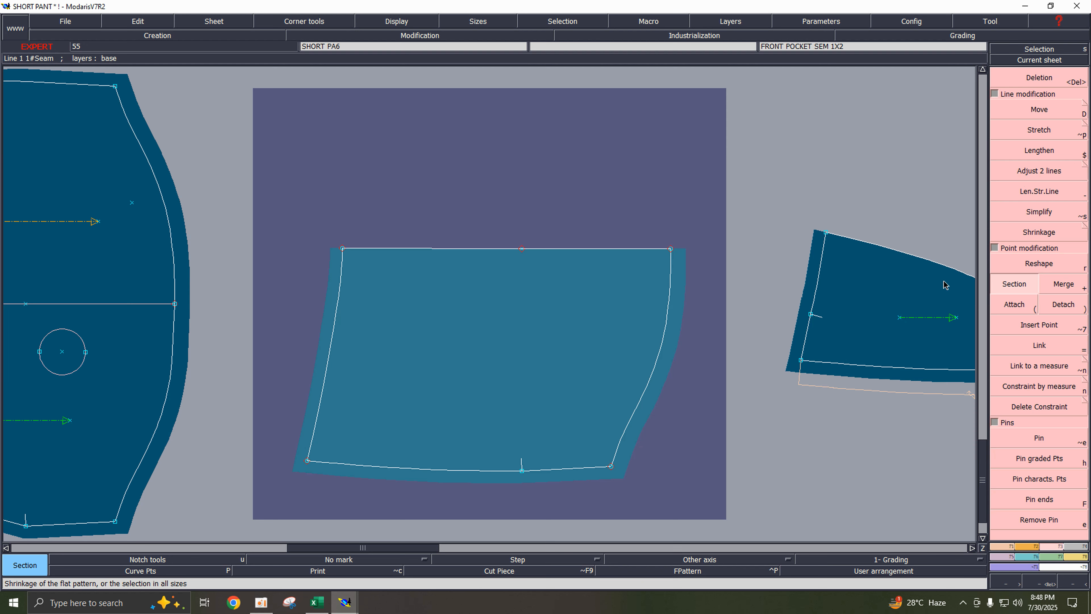
key(F3)
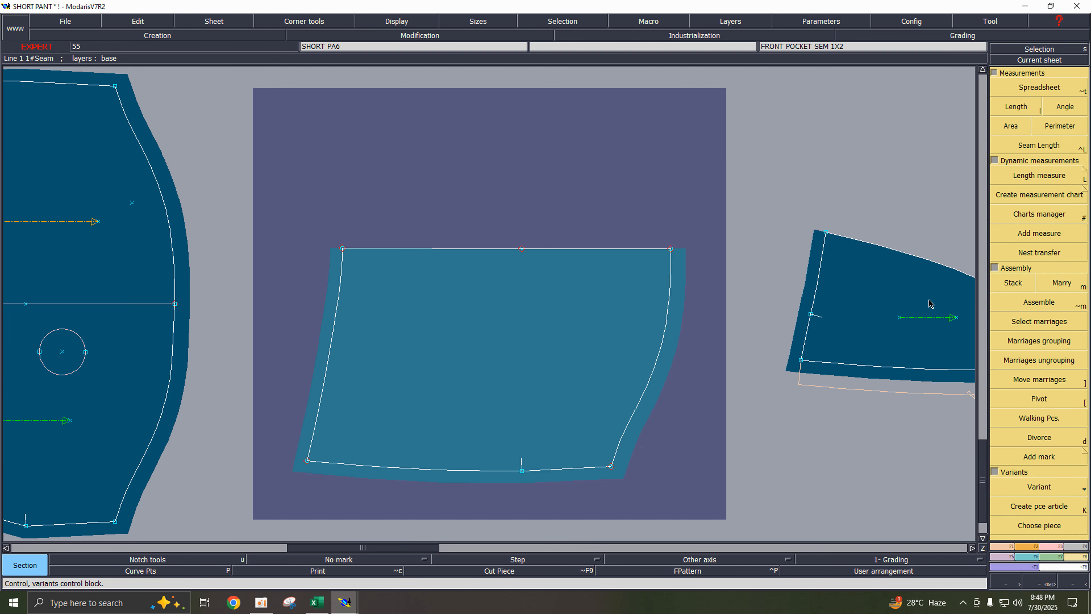
click(1048, 213)
drag(813, 272, 450, 330)
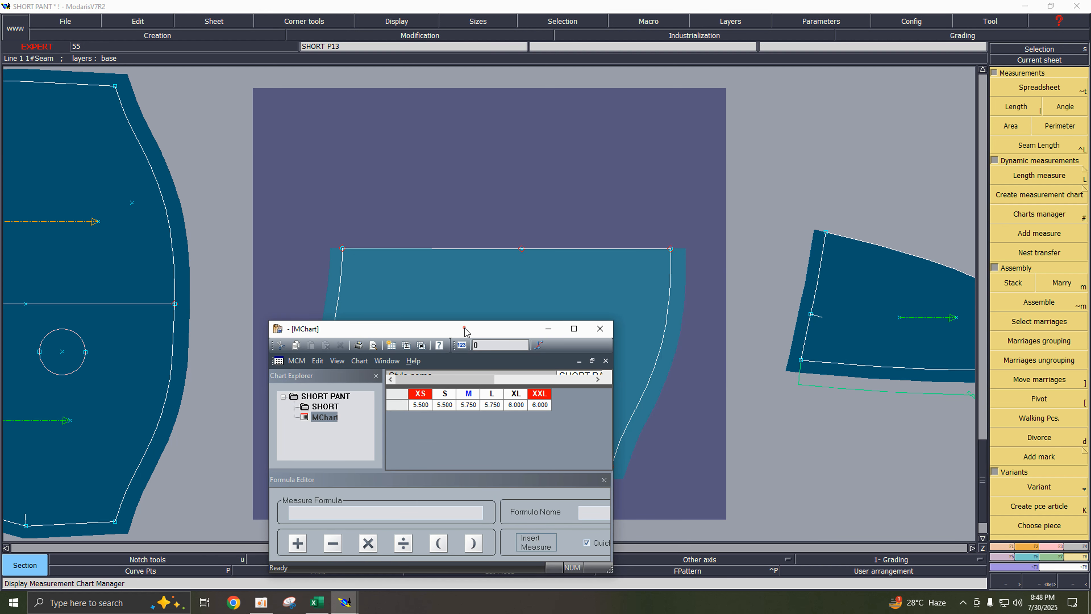
drag(466, 331, 449, 518)
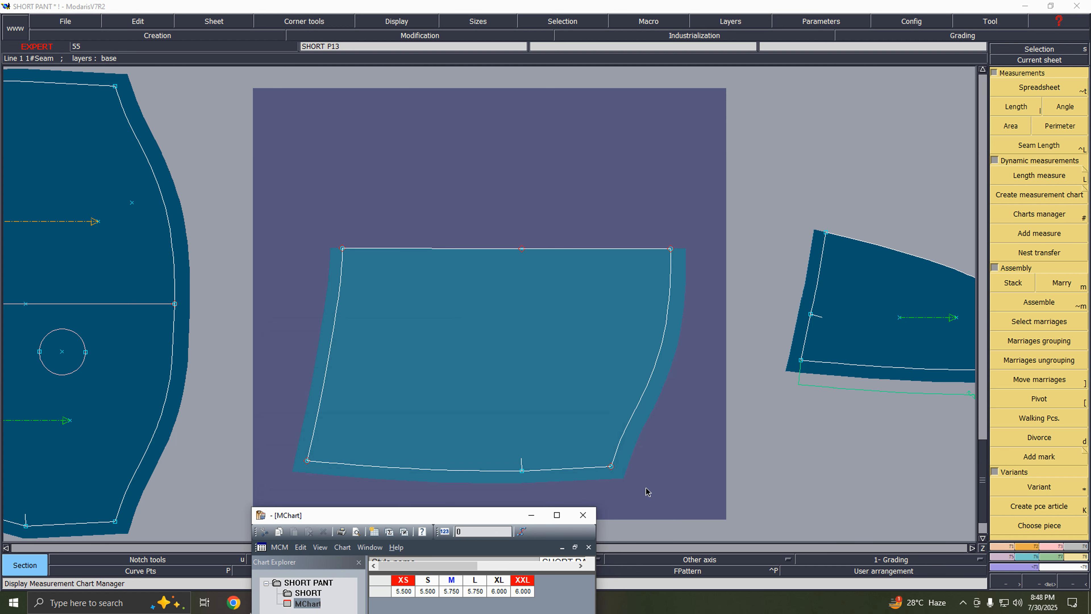
- Create a dynamic length measure along the extracted piece's lower edge to the notch, and undo the stray measure on FRONT POCKET SEM
key(l)
click(384, 471)
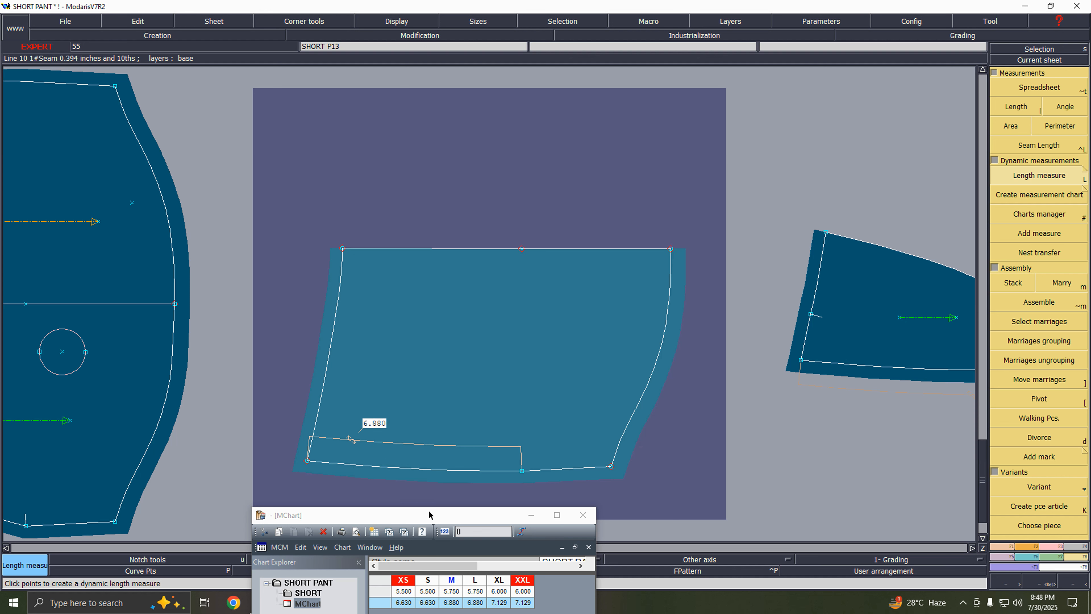
drag(429, 515, 412, 422)
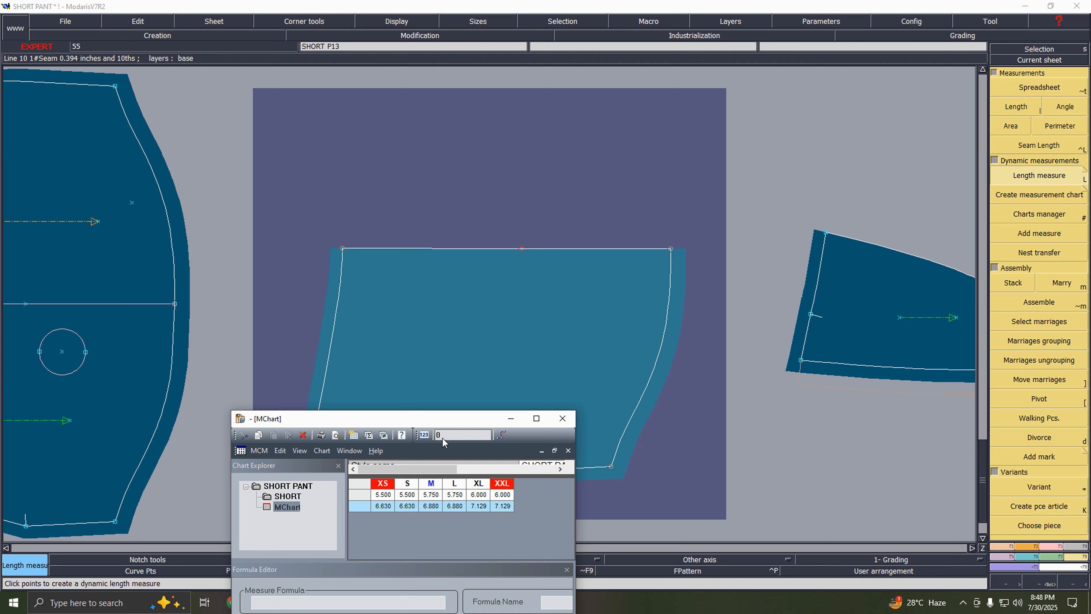
drag(443, 423, 782, 480)
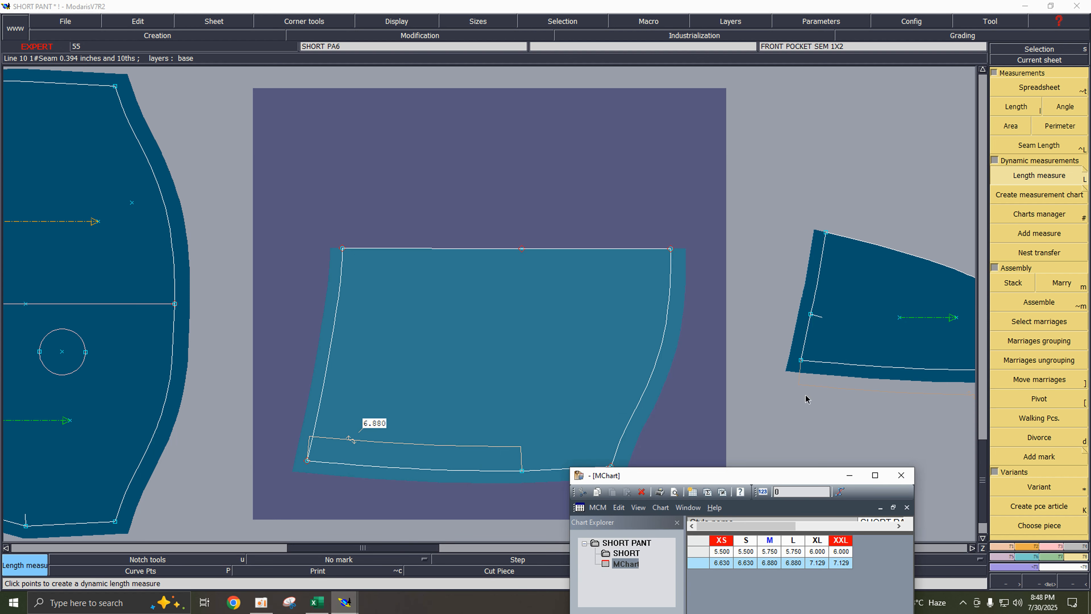
click(867, 340)
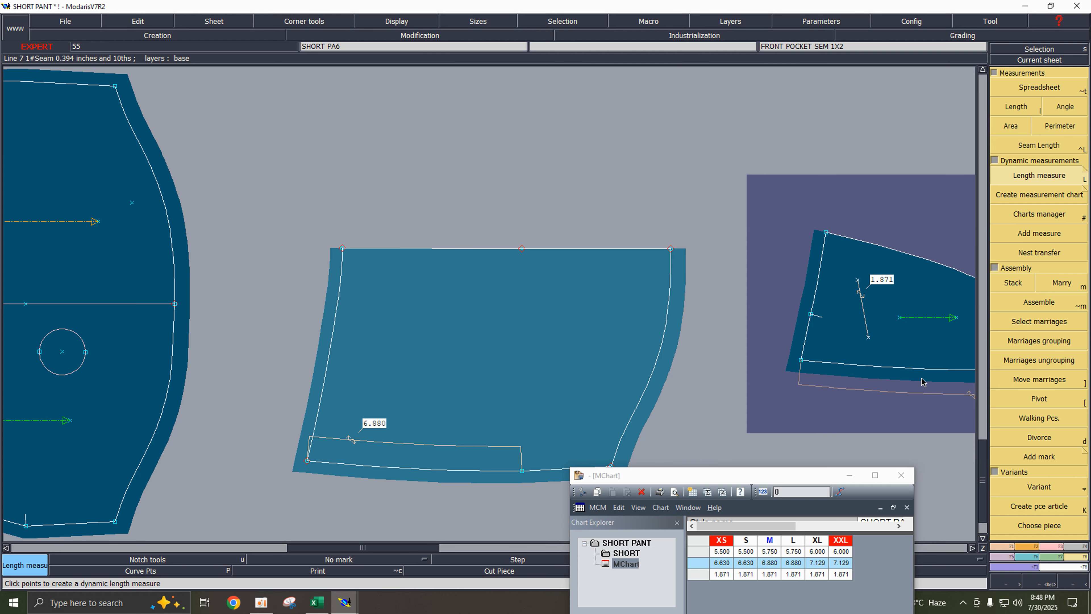
key(ctrl+z)
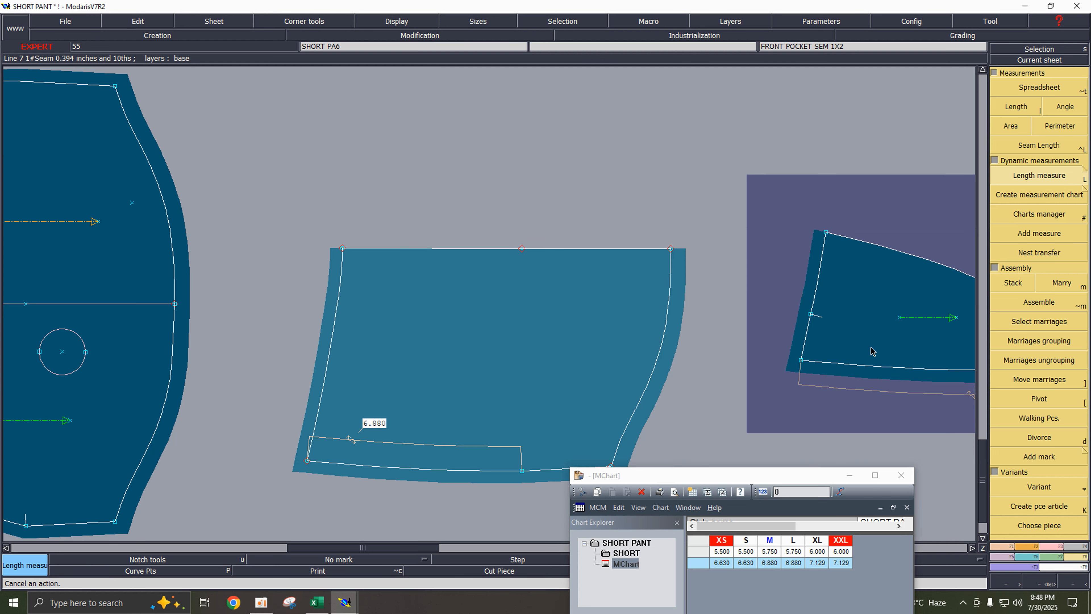
- Rearrange the FRONT POCKET SEM and extracted pocket sheets so both pieces are fully in view side by side
key(Escape)
click(556, 338)
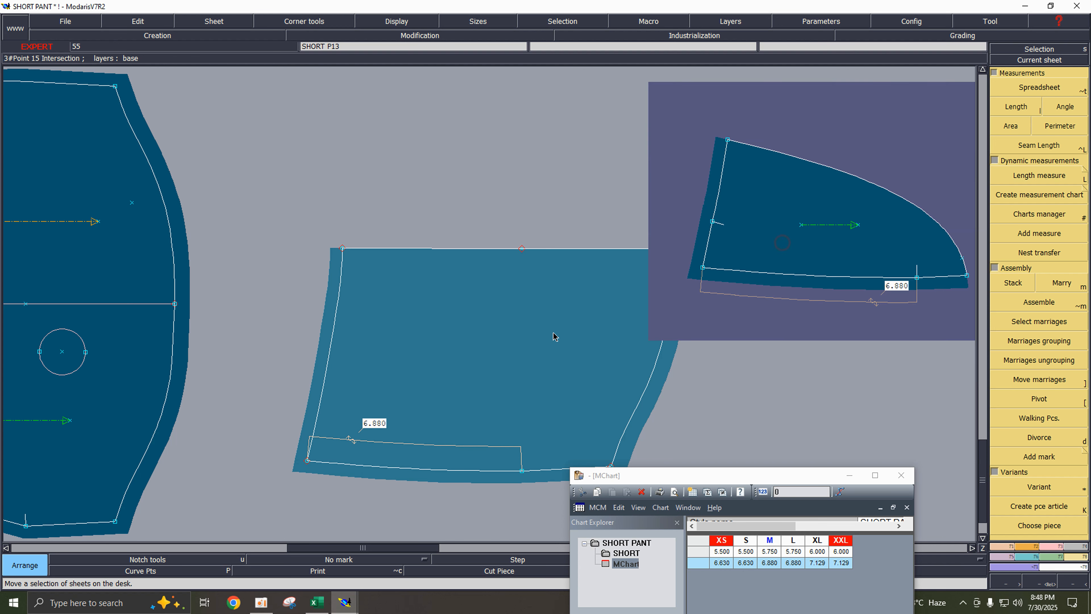
click(465, 259)
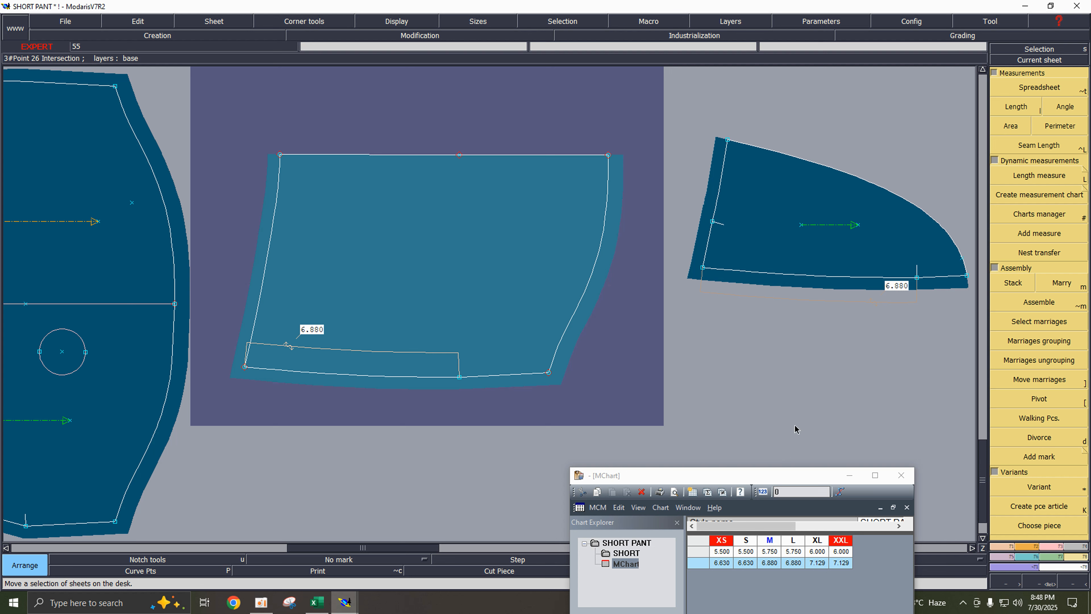
- Delete the lower-edge length measures from FRONT POCKET SEM and the extracted piece, and clear the measurement chart rows
key(Delete)
click(840, 303)
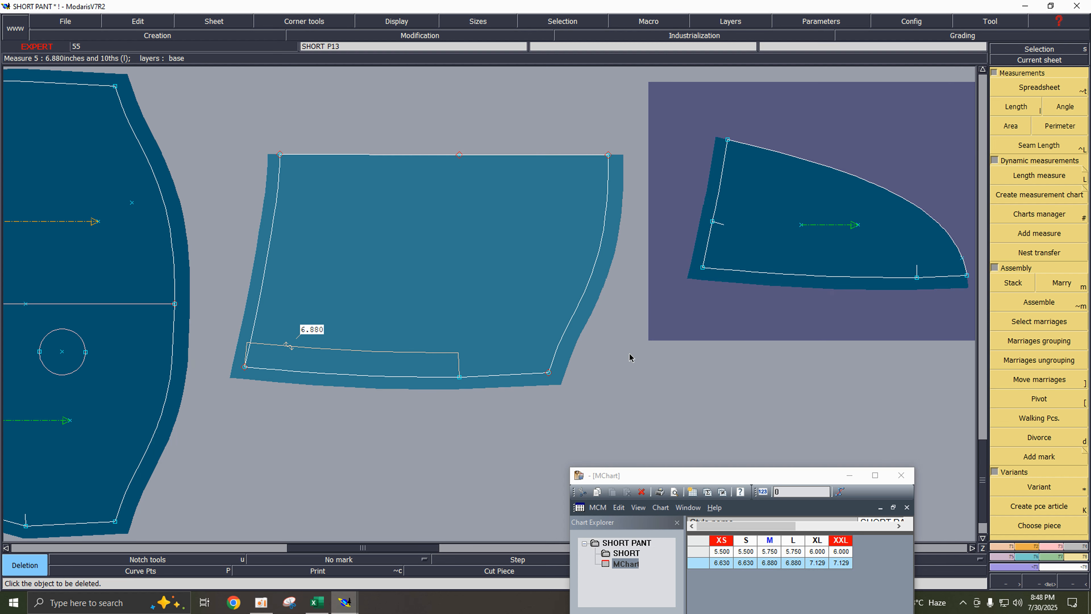
drag(735, 478, 427, 409)
click(650, 481)
key(Delete)
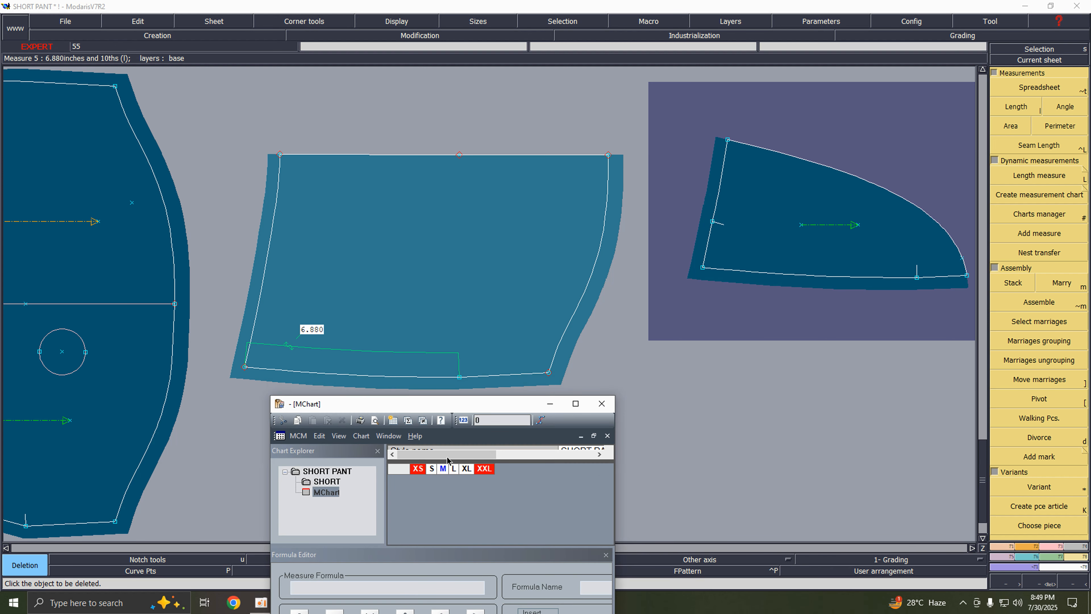
click(405, 355)
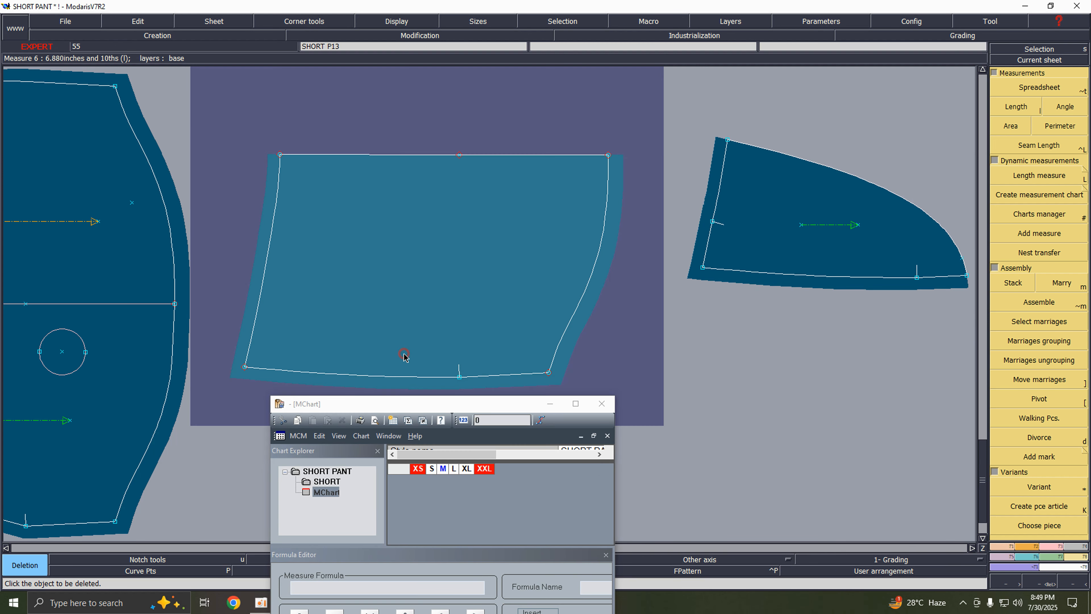
- Create a charted dynamic length measure along FRONT POCKET SEM's lower edge, from its lower-left corner to the notch
key(l)
click(772, 275)
click(793, 352)
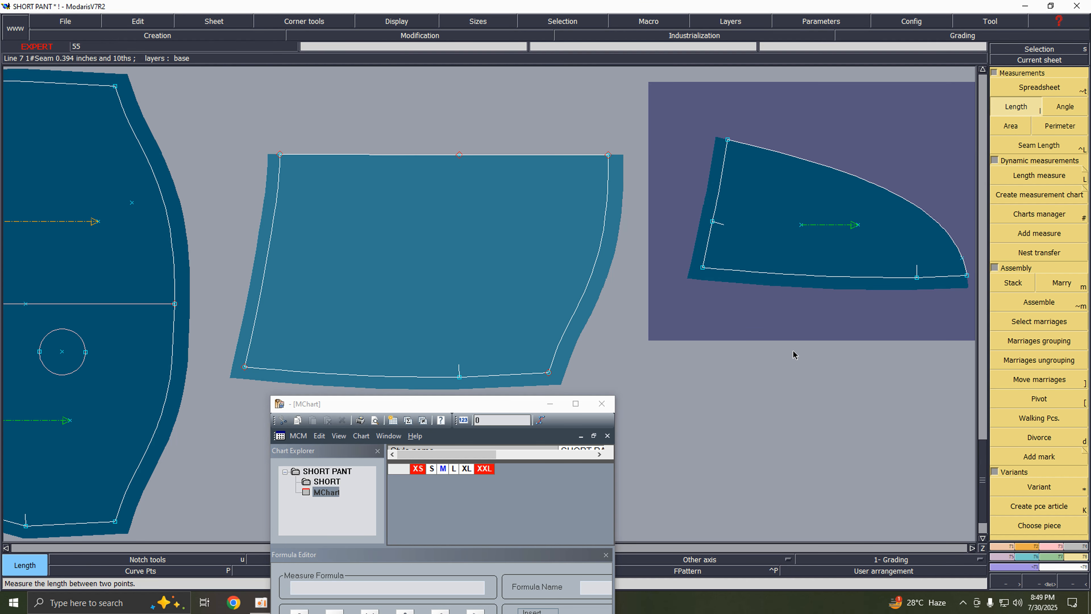
key(shift+l)
click(789, 280)
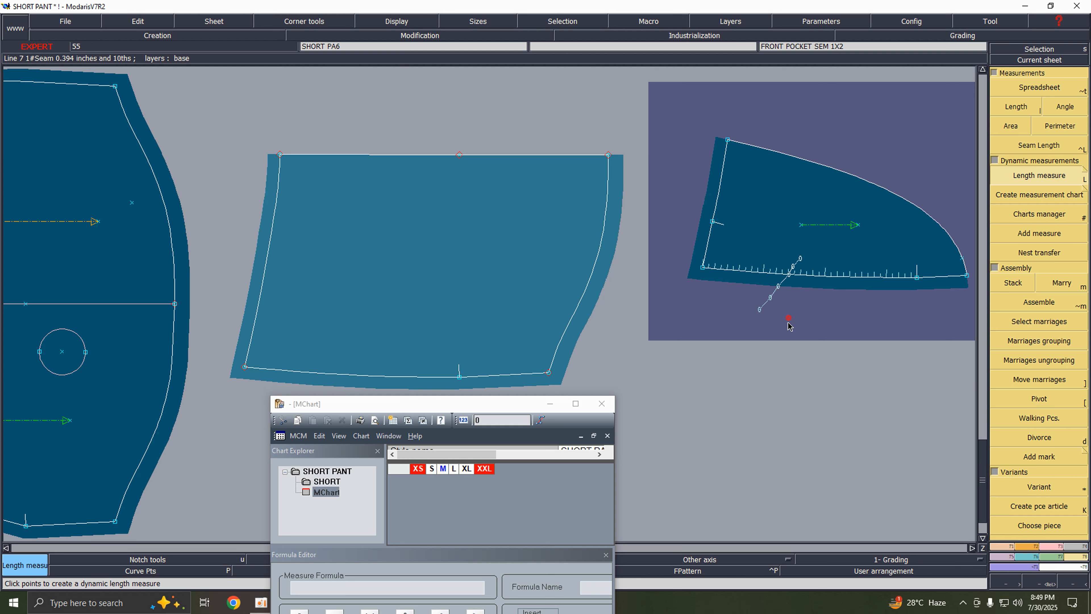
click(788, 323)
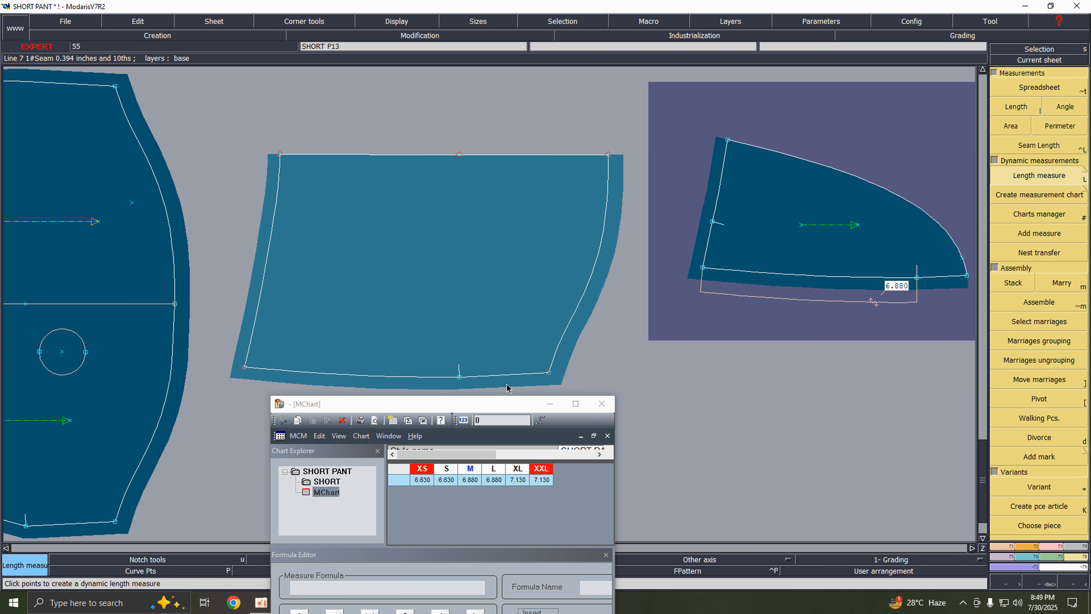
- Try to delete the notched point on the extracted piece's lower edge, and undo the deletion
key(plus)
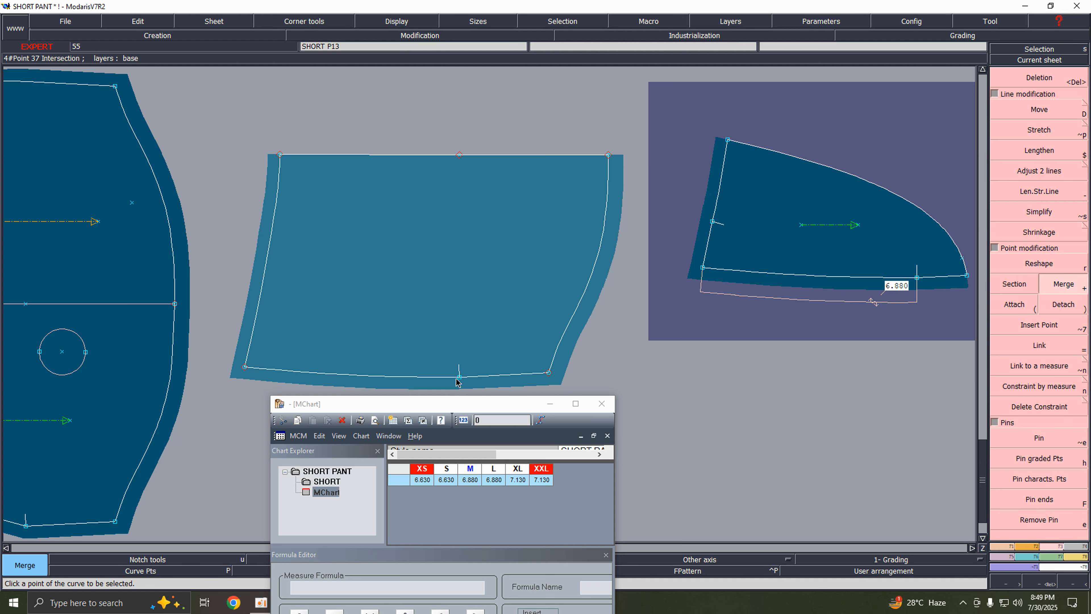
key(Delete)
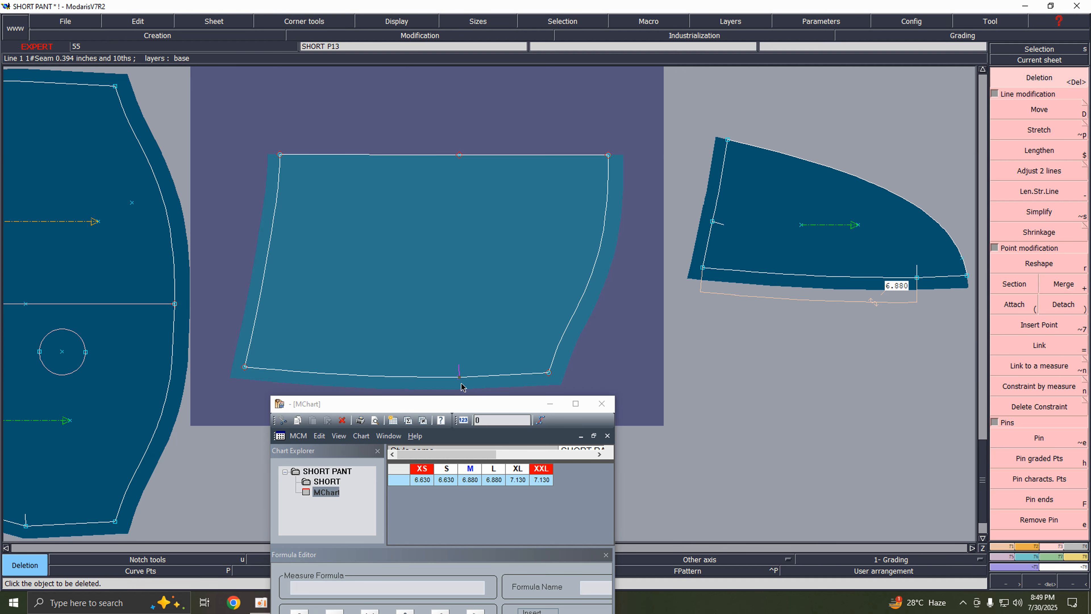
click(460, 382)
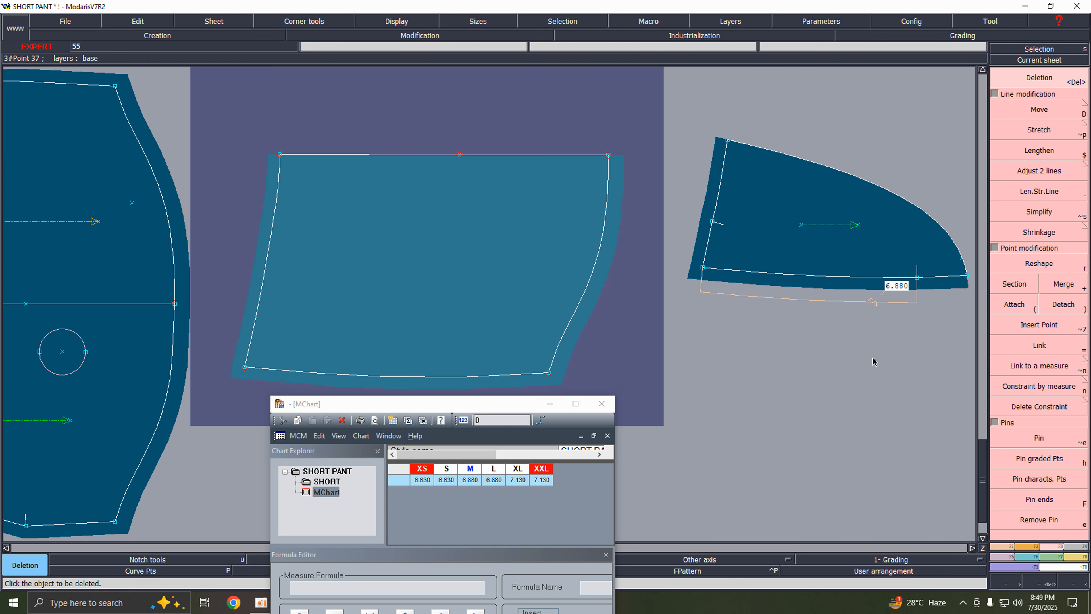
key(ctrl+z)
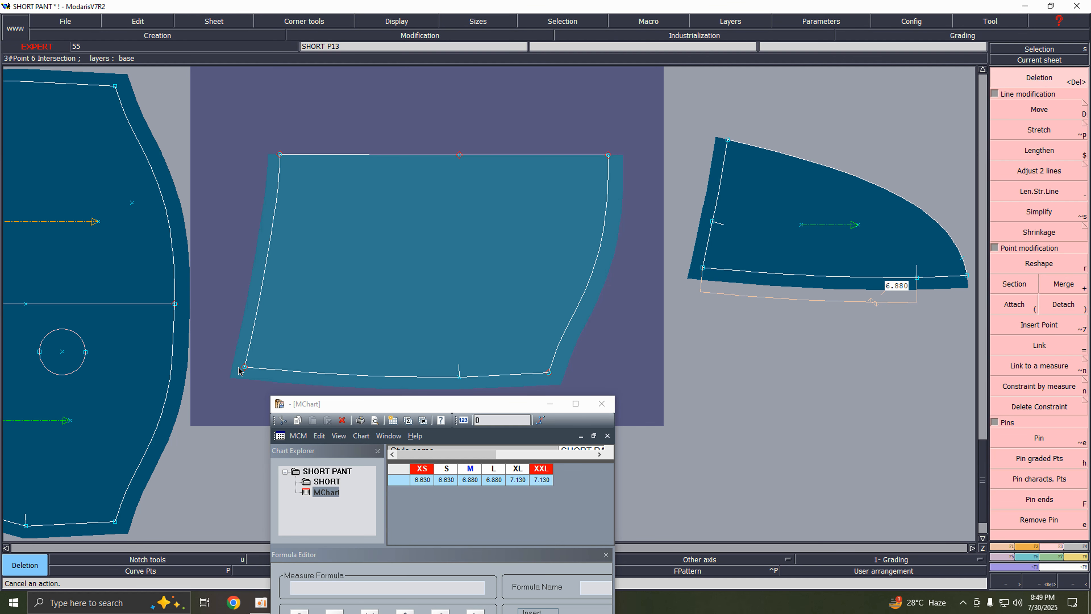
- Create a charted dynamic length measure along the extracted piece's lower edge, from its lower-left corner to the notch
key(alt+l)
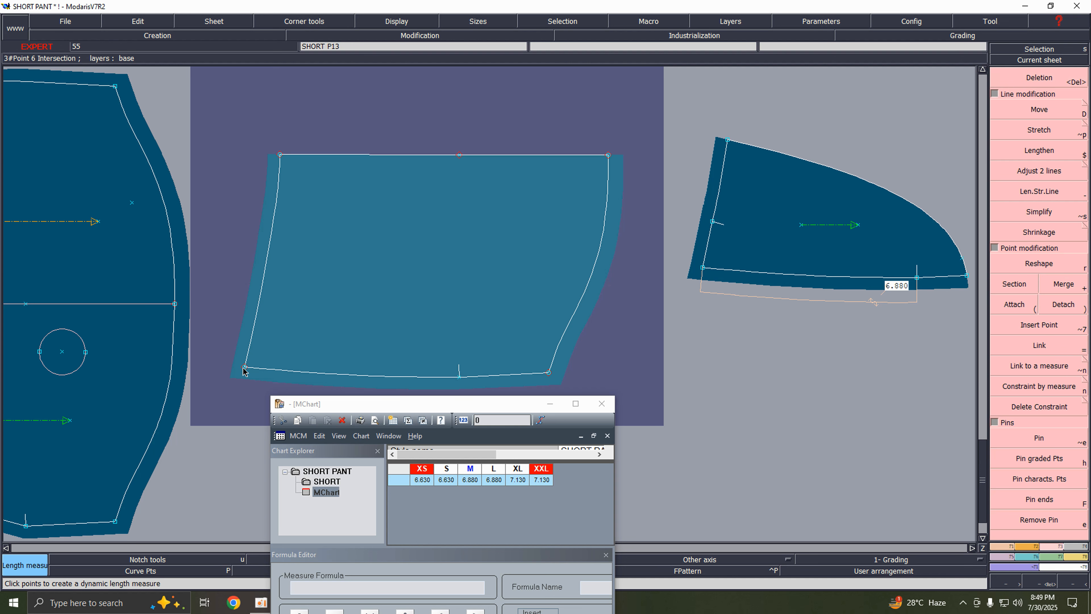
click(1015, 293)
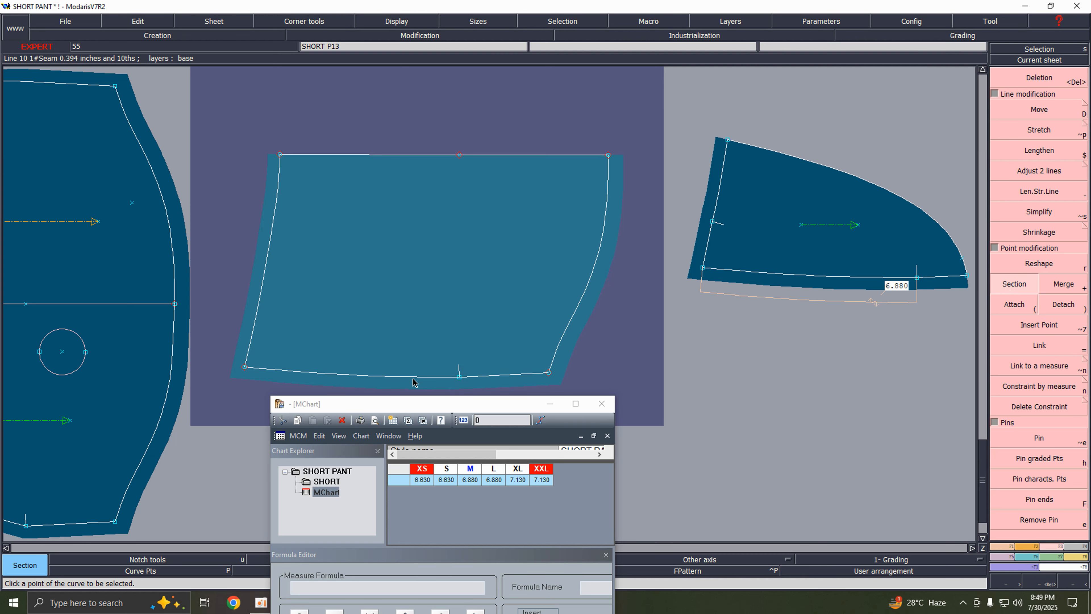
key(alt+l)
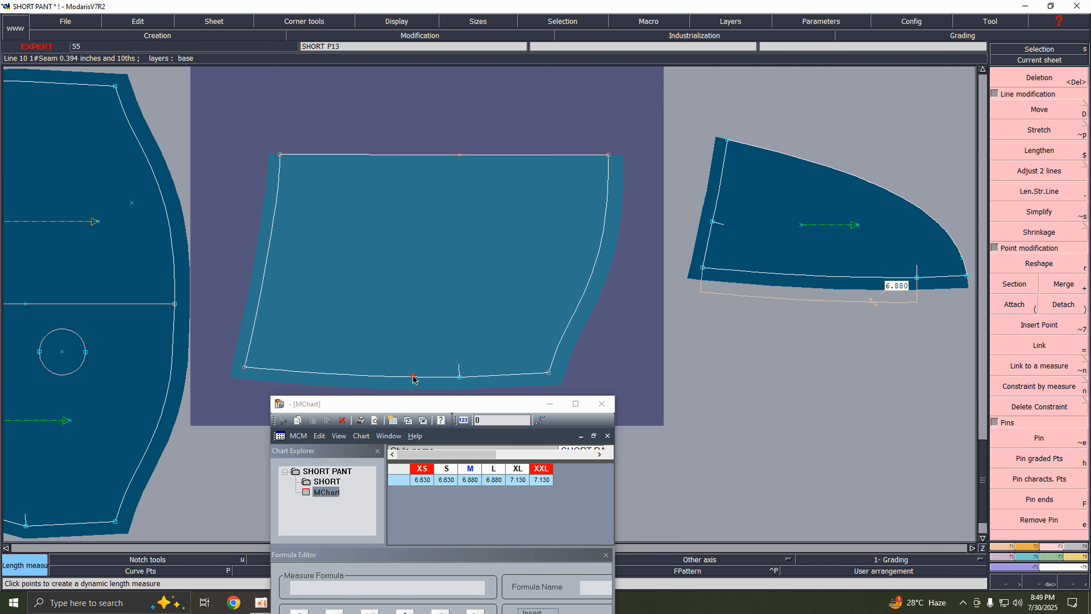
click(413, 378)
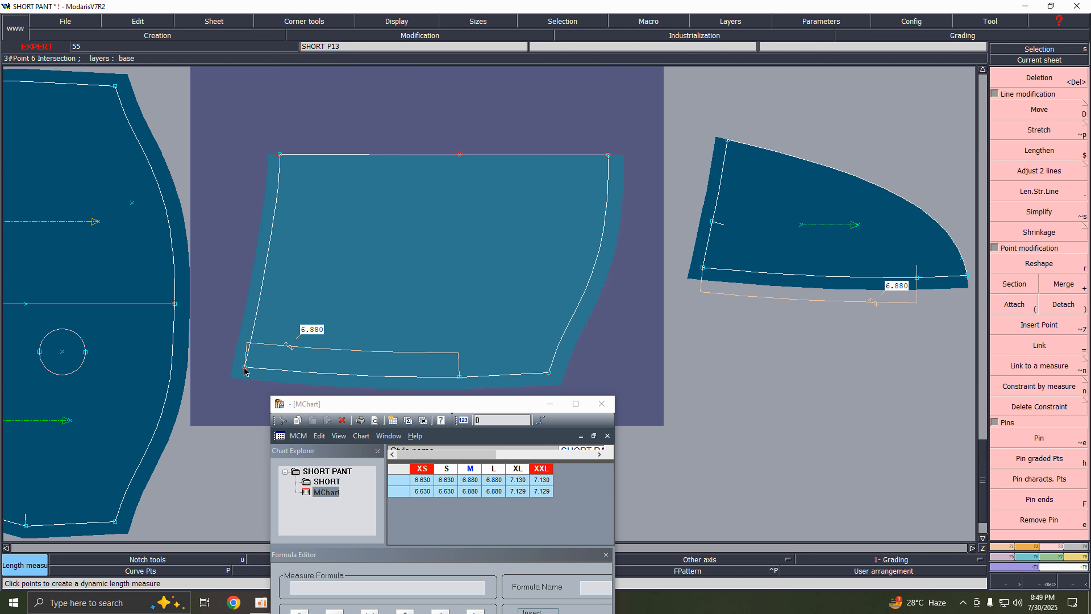
- Add a developed point on the extracted piece's left edge, about 0.5 inches from its lower-left corner
key(d)
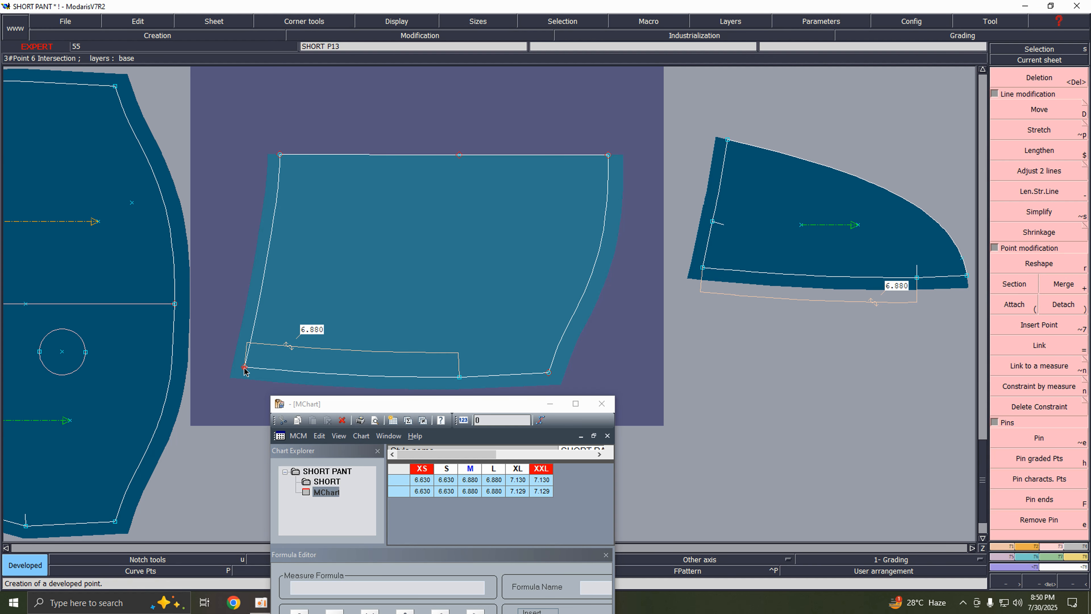
click(244, 368)
click(264, 359)
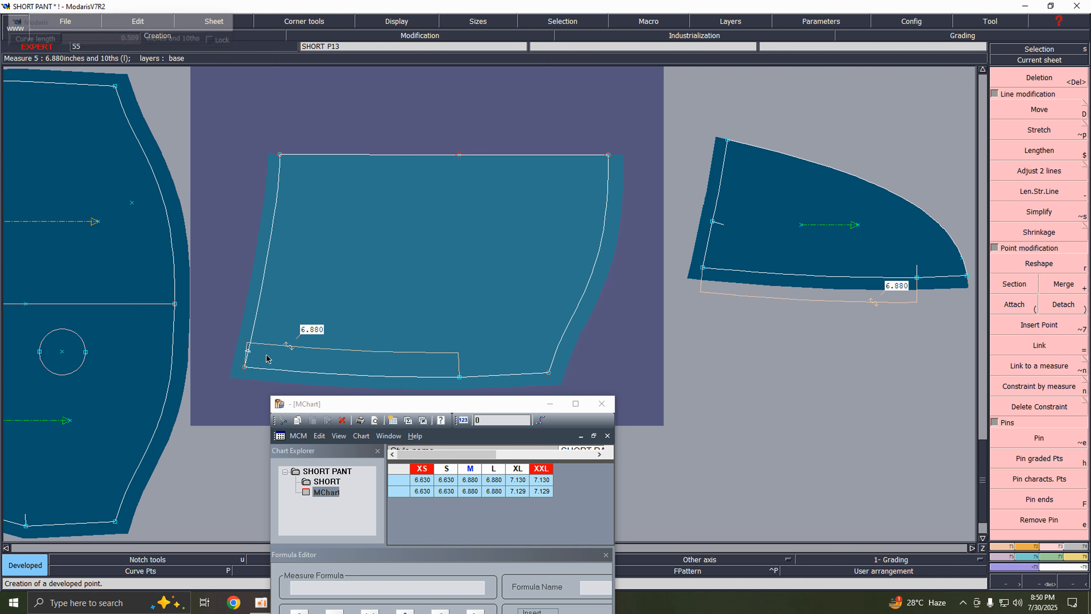
- Create a length measure on FRONT POCKET SEM's left edge up to the notch and constrain the extracted piece's left-edge developed point by it
key(m)
click(709, 234)
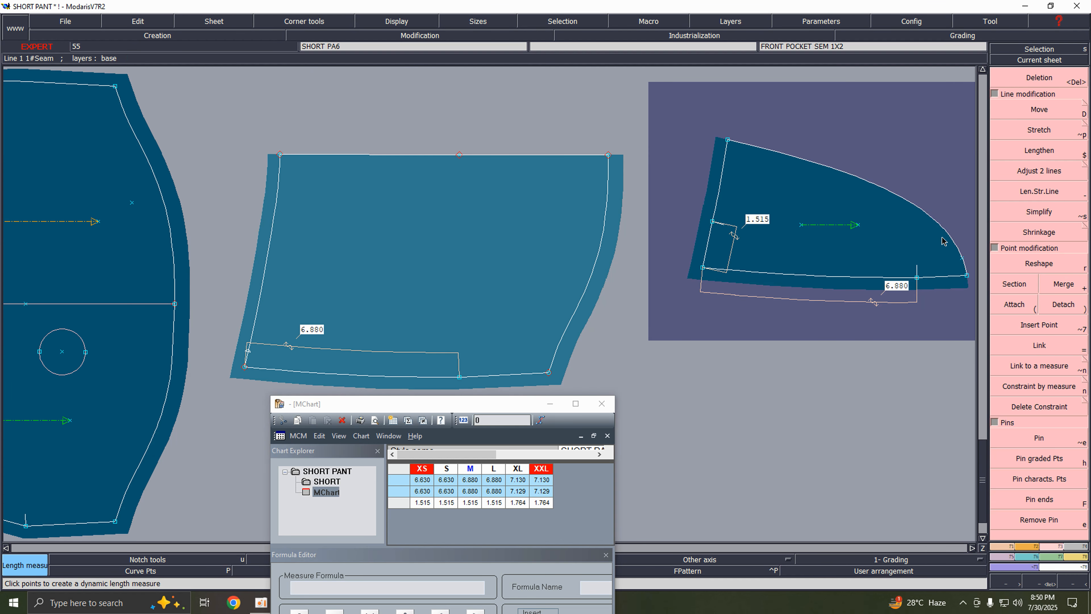
click(1040, 389)
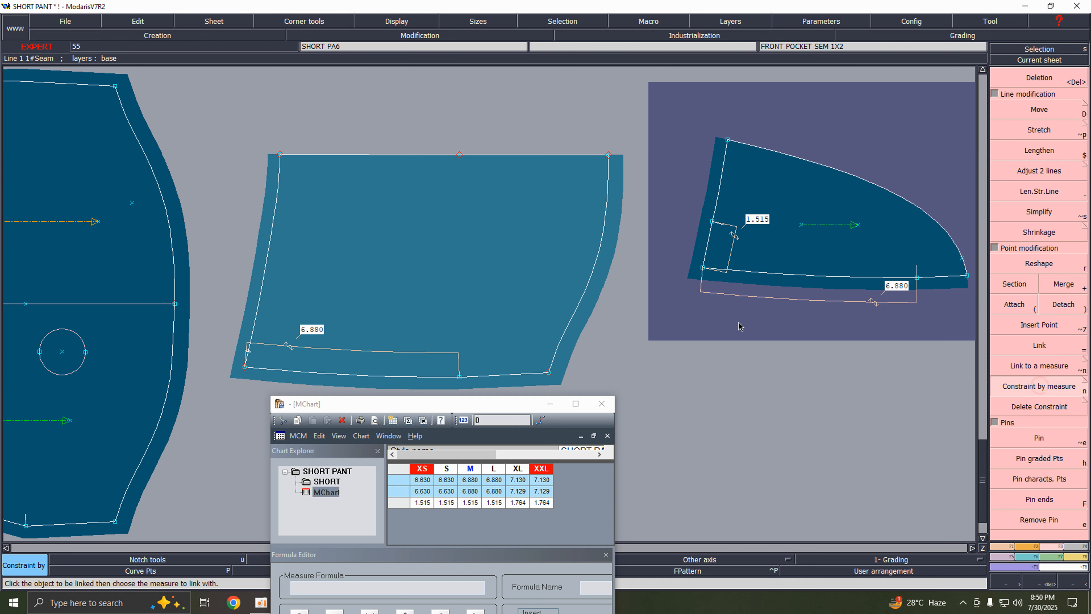
click(249, 355)
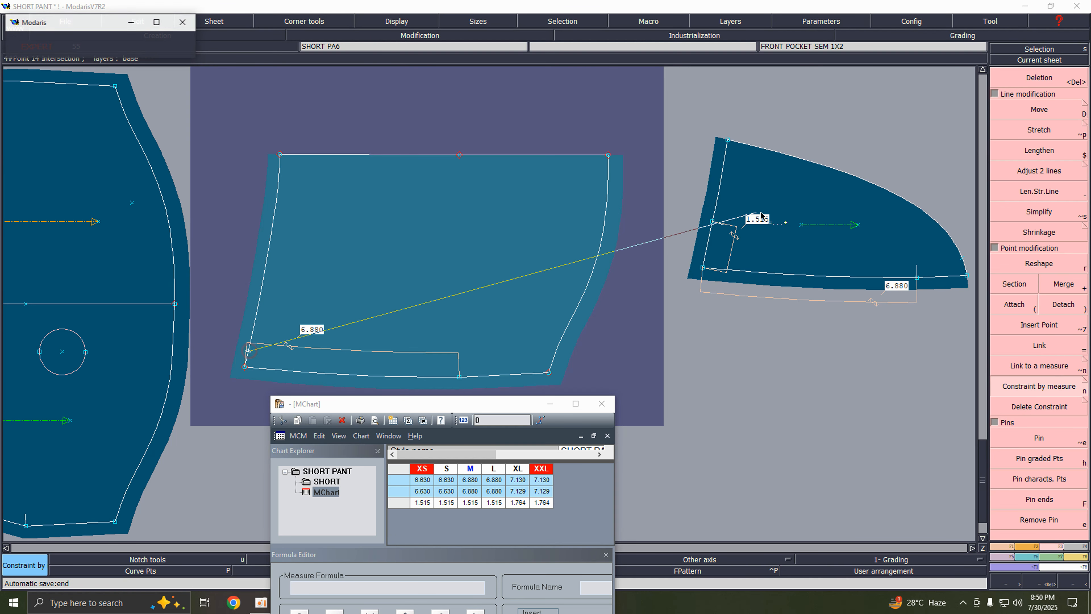
click(735, 242)
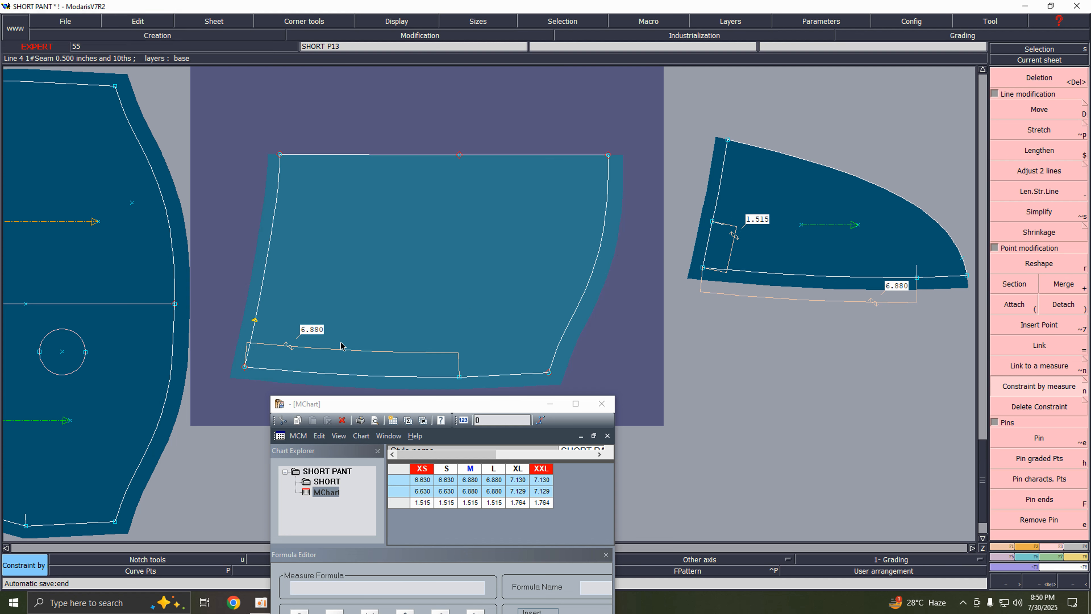
- Insert the developed point into the extracted piece's left edge and add a notch on it
key(alt+7)
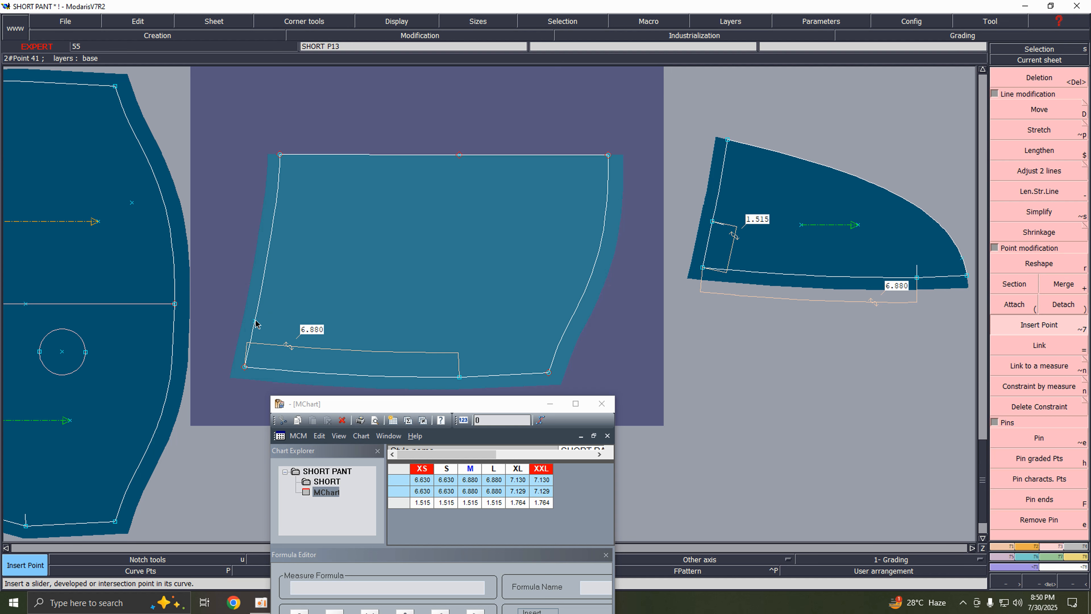
click(1014, 282)
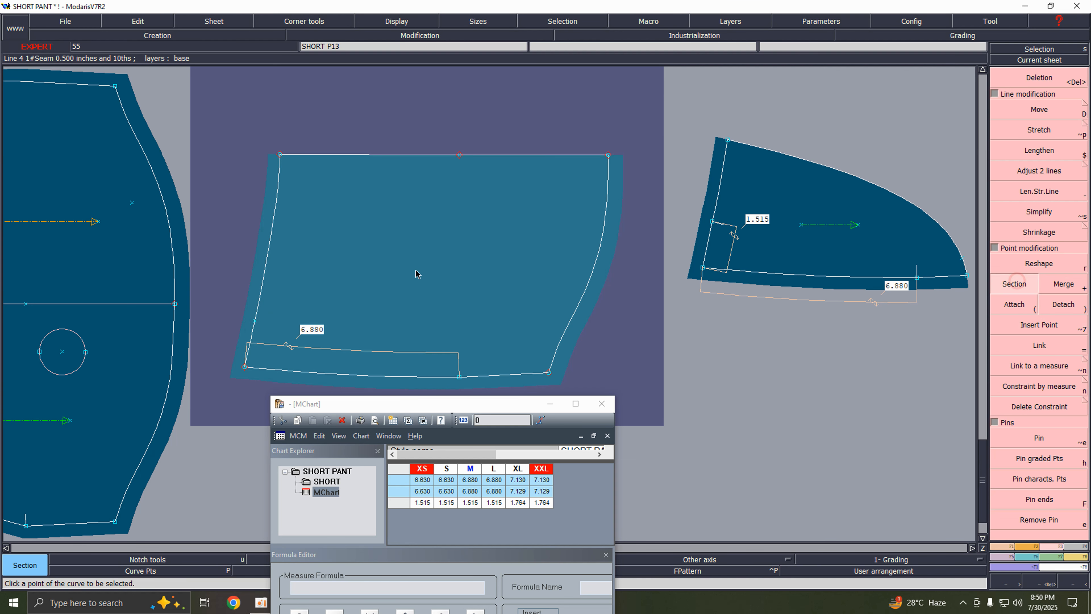
click(255, 321)
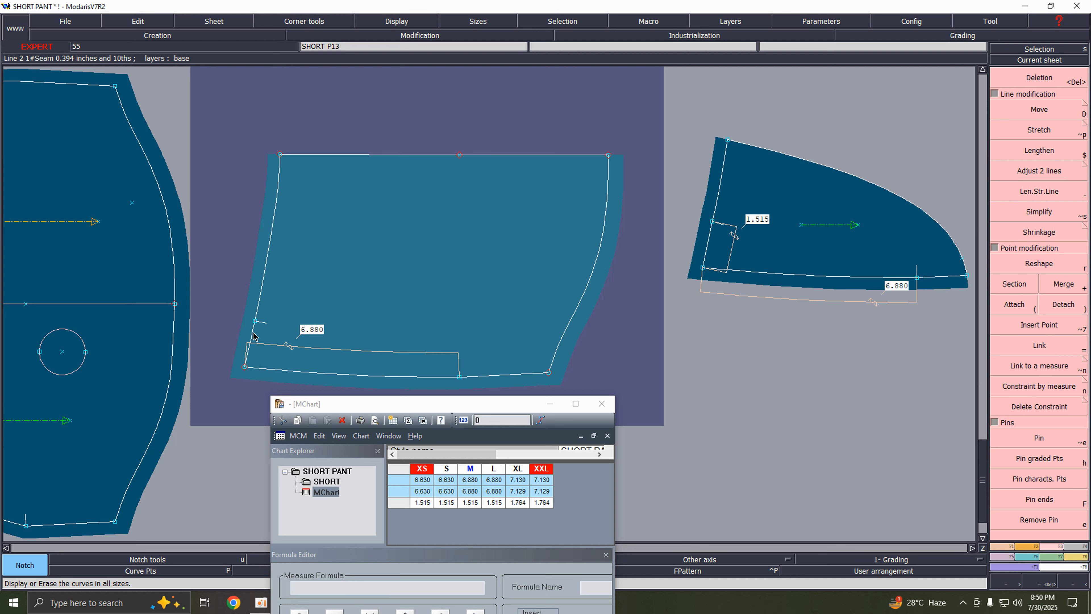
- Create a charted dynamic length measure along the extracted piece's left edge, from its lower-left corner to the new notch
key(l)
drag(253, 333, 283, 333)
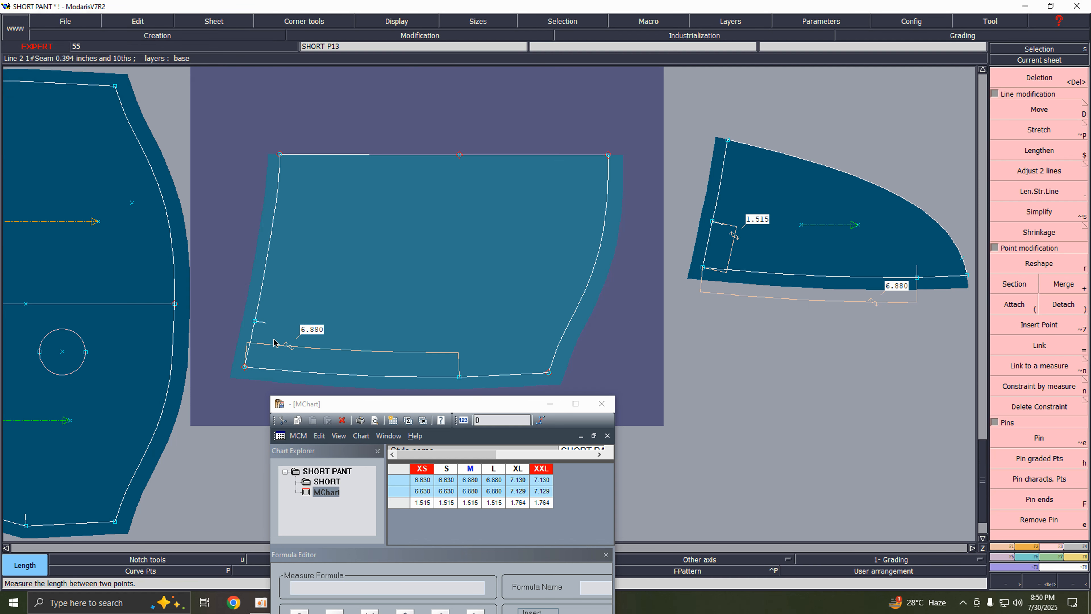
key(shift+l)
click(248, 337)
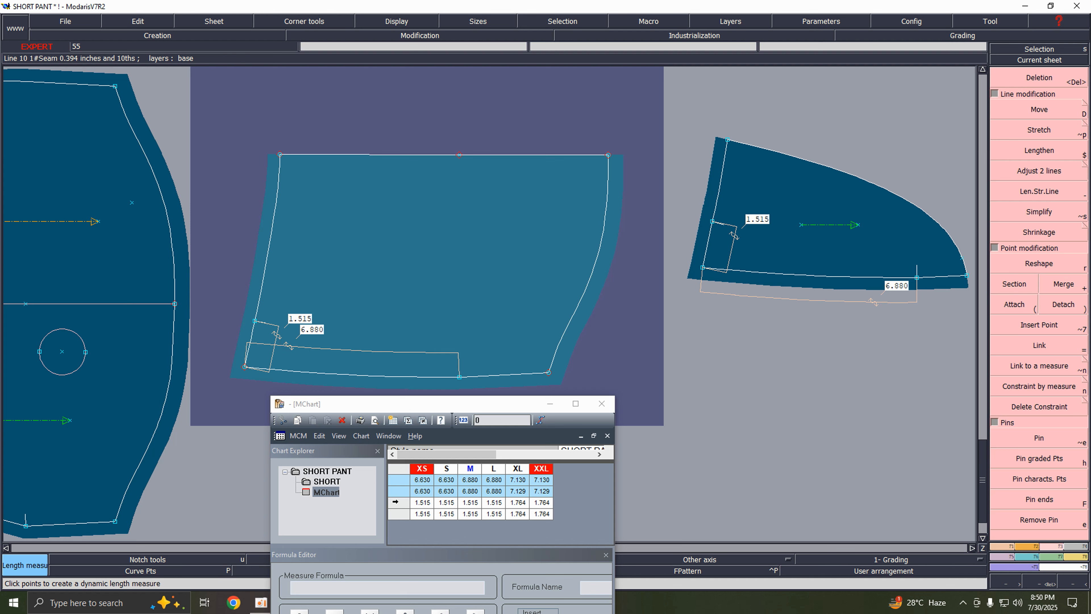
- Remove all measure rows from the measurement chart and close the chart window
drag(397, 480, 400, 517)
key(Delete)
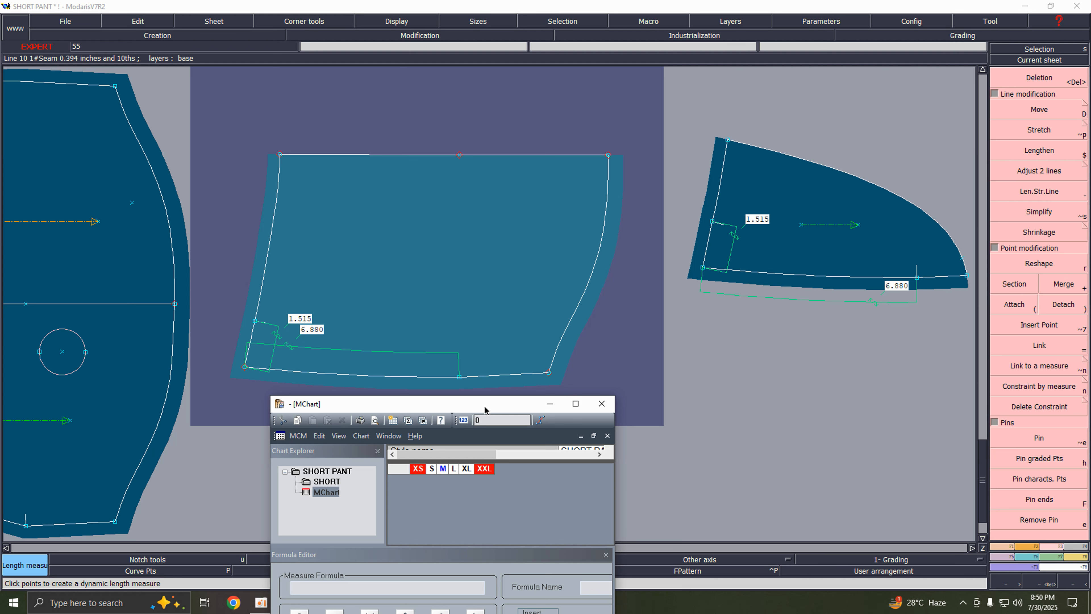
click(602, 403)
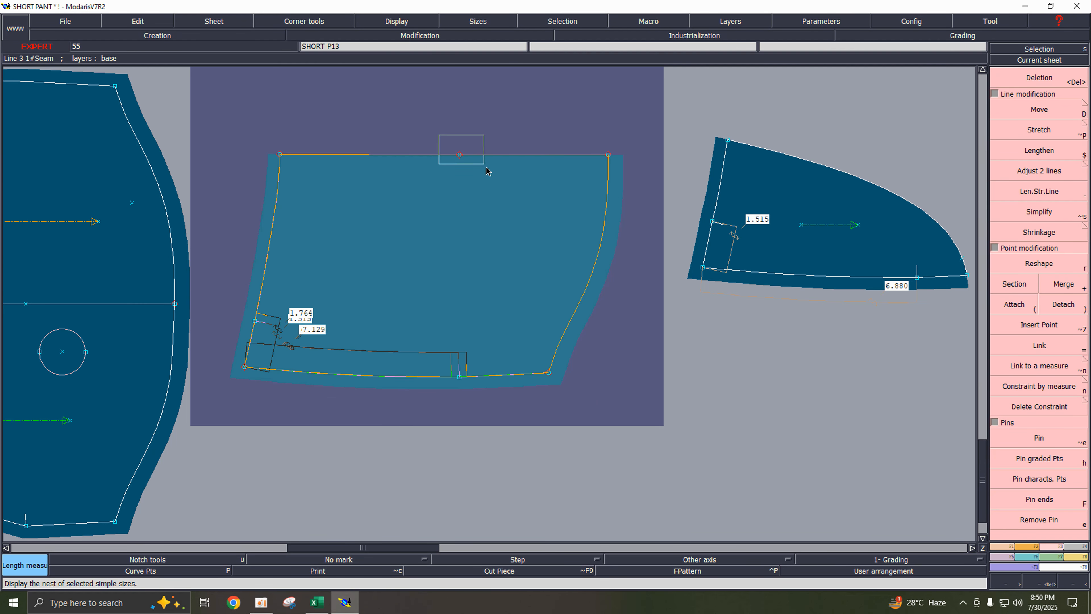
- Delete the middle point on the extracted piece's upper edge and align the edge's two end points horizontally
key(Delete)
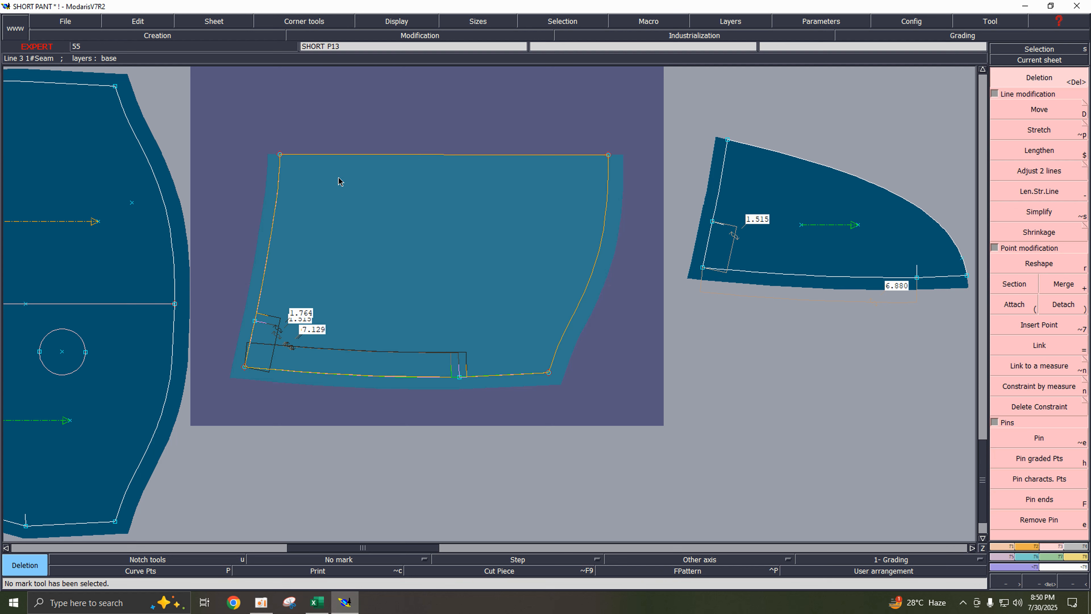
key(F1)
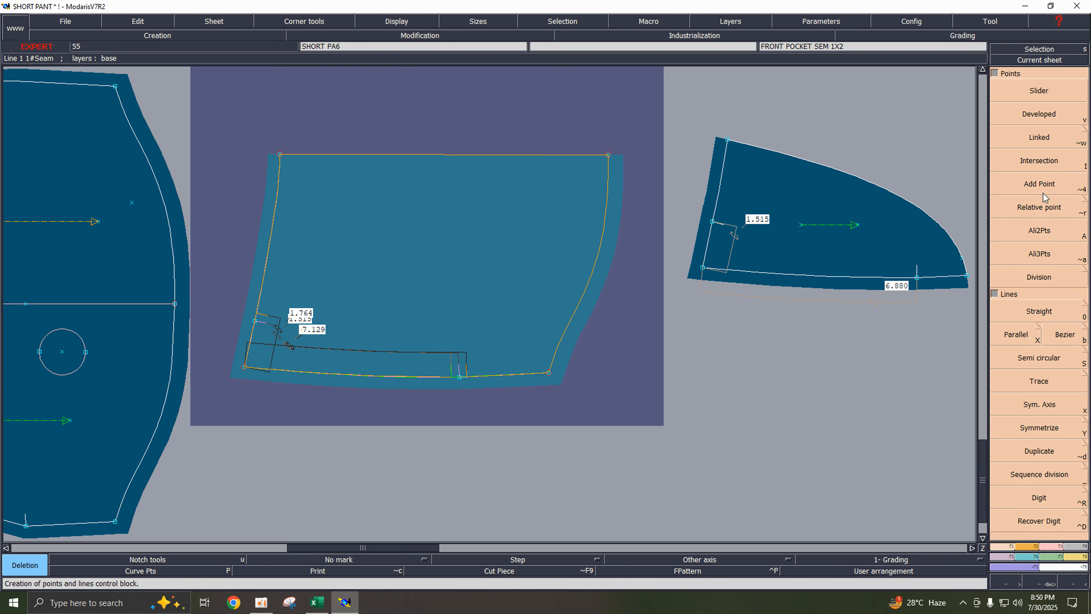
click(1050, 237)
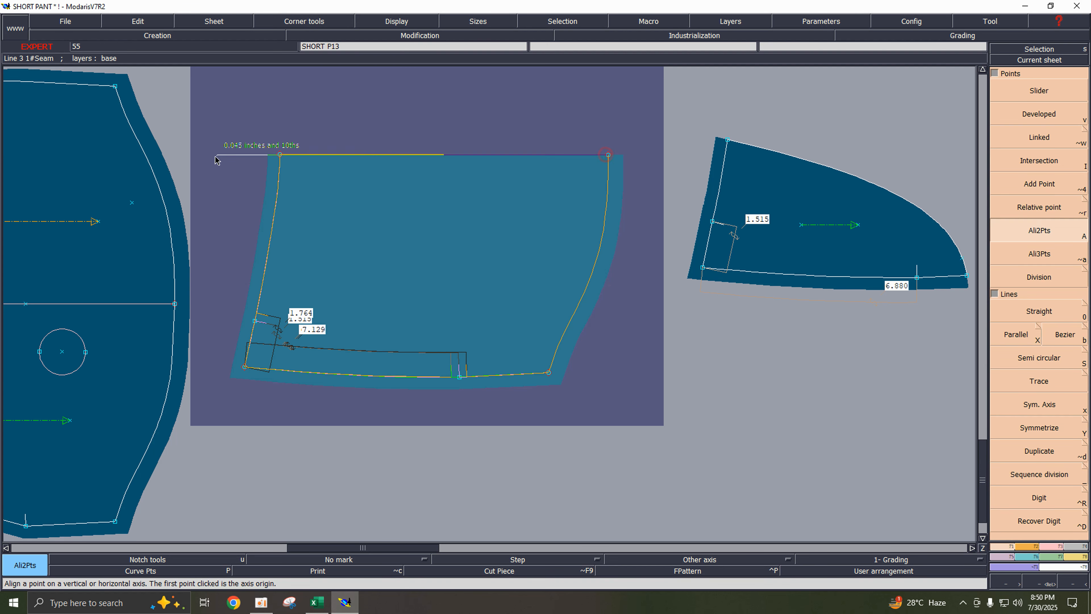
- Draw a vertical line from the lower-right corner up through the upper edge, insert their intersection point, and remove the end beyond it
key(b)
click(549, 373)
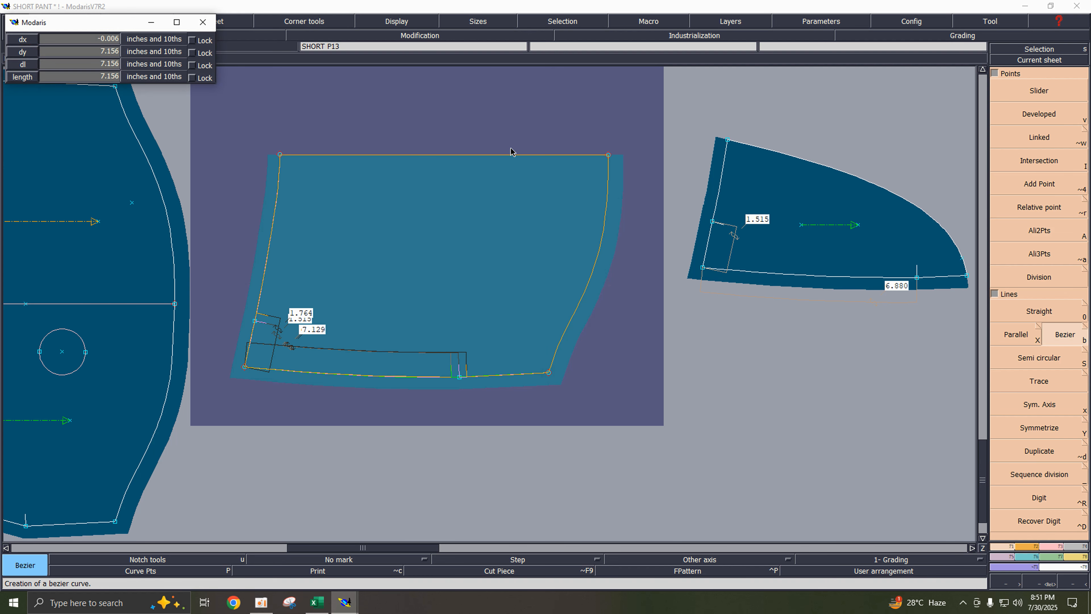
ctrl+click(510, 128)
click(1040, 162)
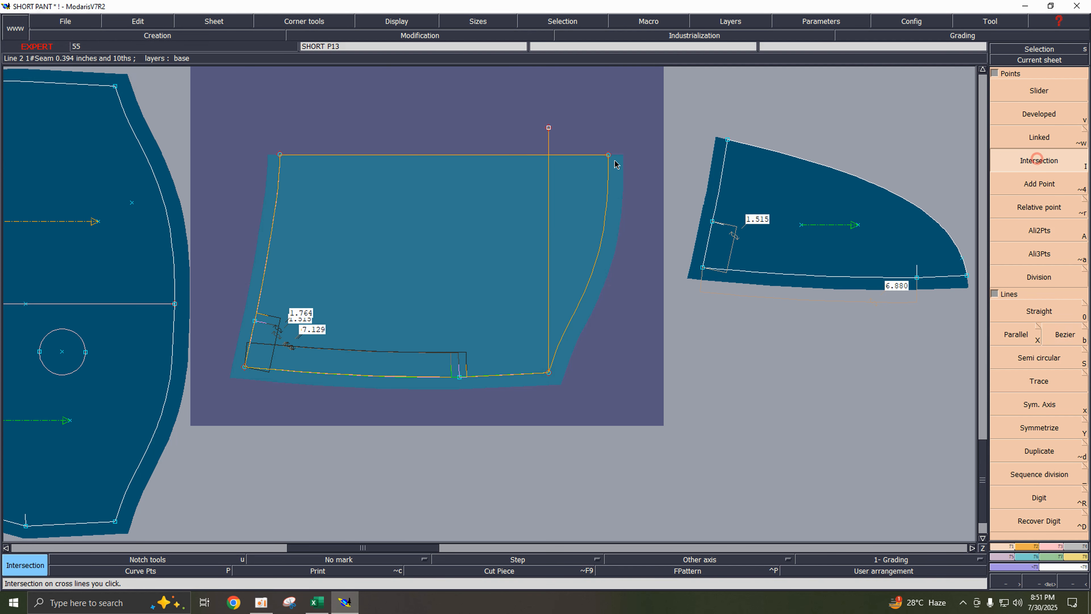
click(547, 158)
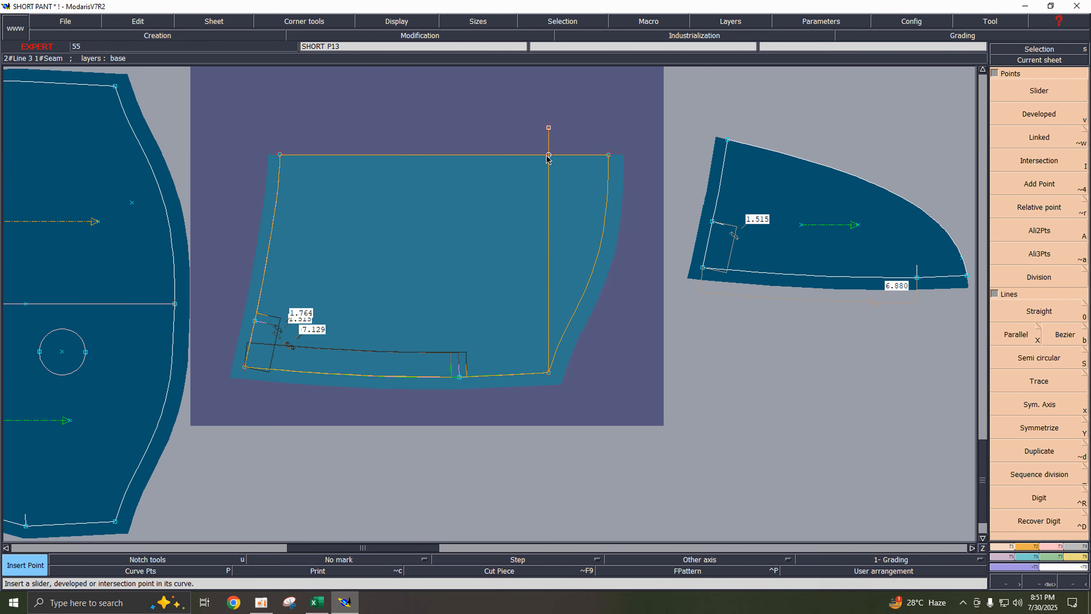
key(Delete)
click(549, 129)
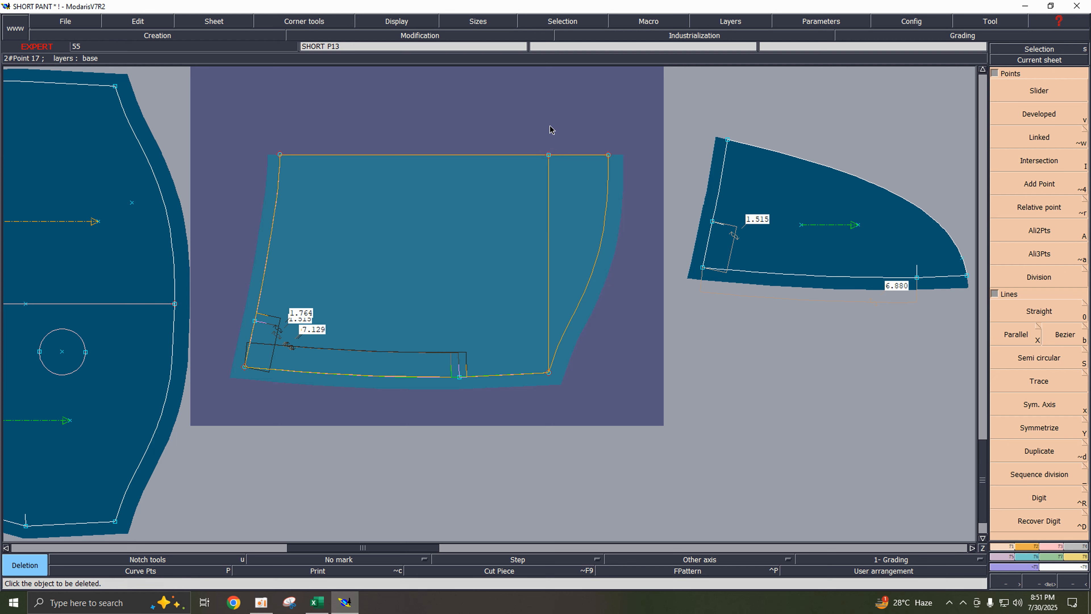
- Create a dynamic length measure along the upper edge, and check the MEDIUM front pocket bag width and length in the Excel spec
key(m)
click(466, 154)
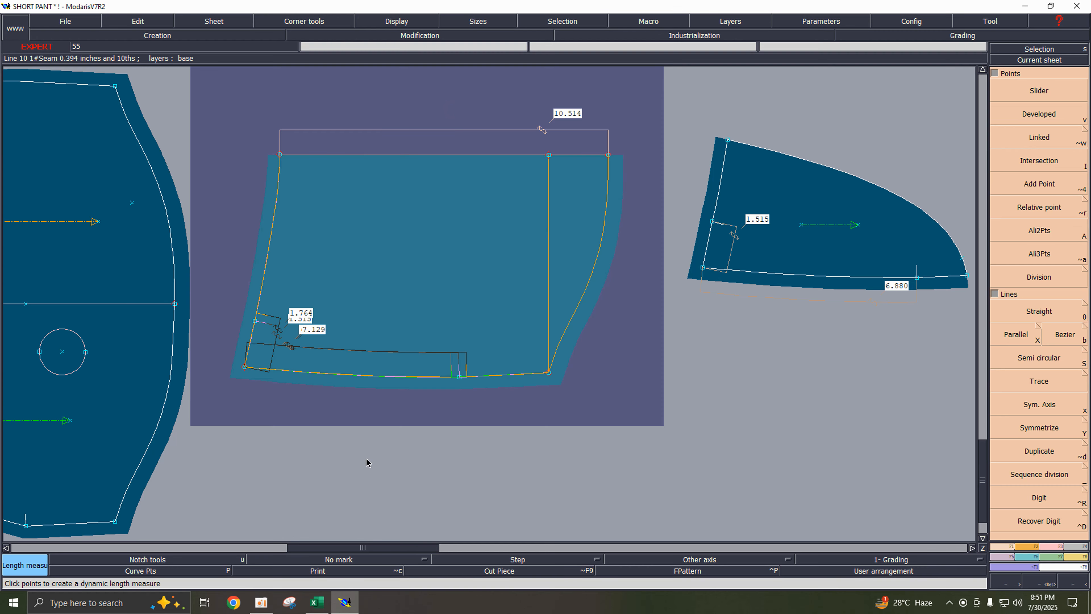
click(316, 602)
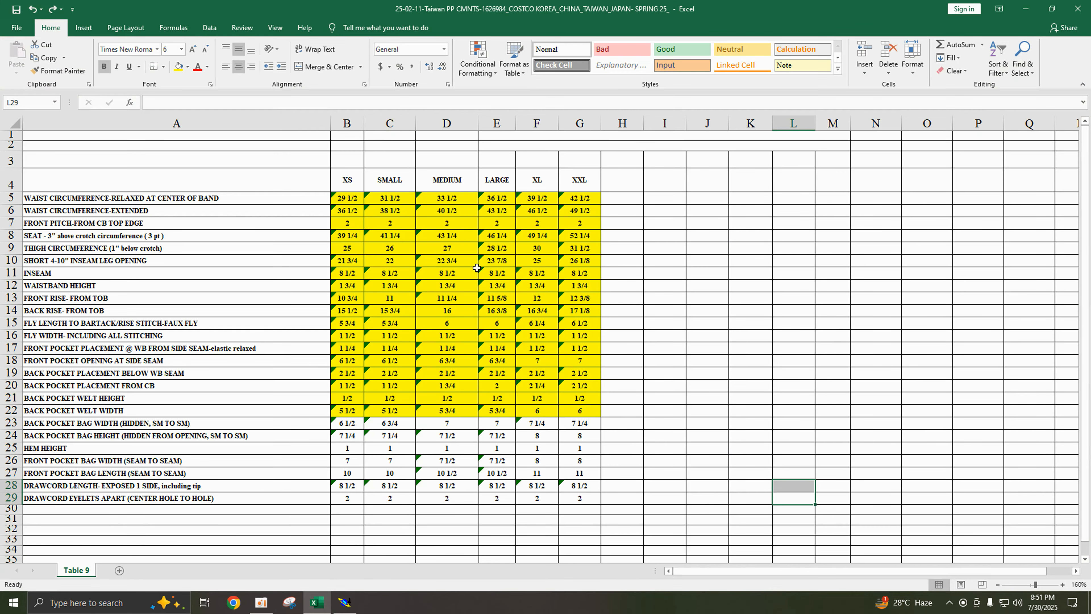
click(461, 435)
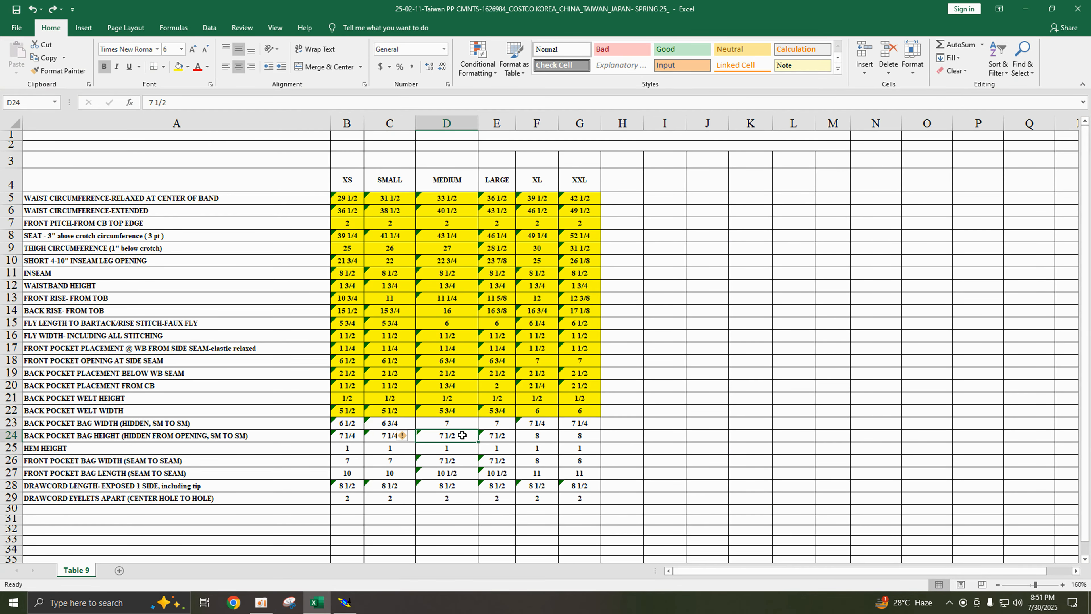
click(462, 461)
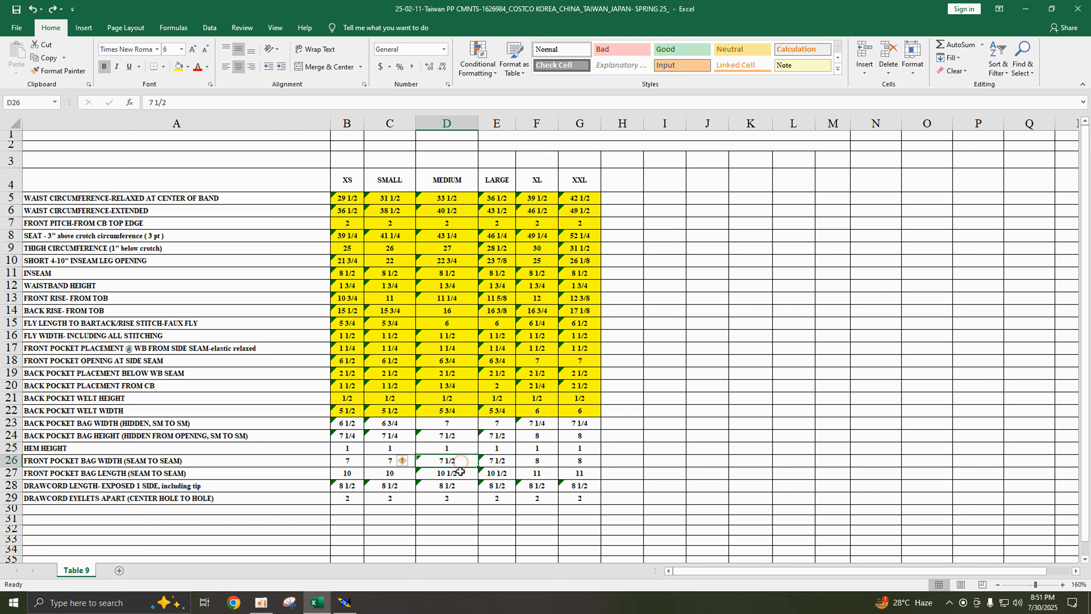
click(458, 473)
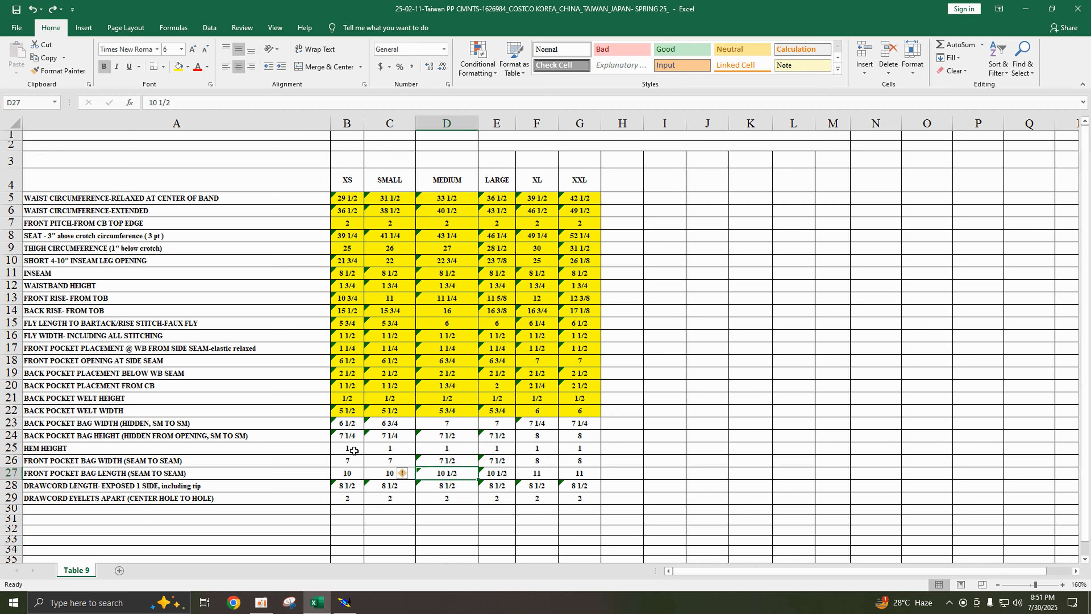
- Fill the size values in B23:G26 of the spec sheet with yellow
mouse_move(346, 428)
mouse_down()
mouse_move(348, 451)
mouse_move(393, 464)
mouse_move(597, 465)
mouse_up()
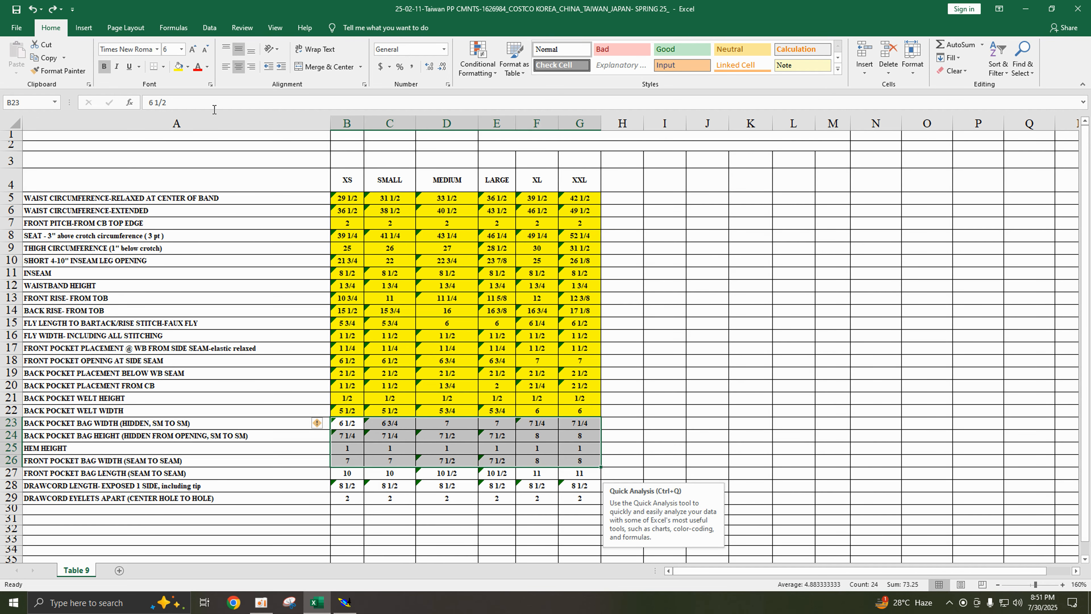
click(178, 67)
click(859, 389)
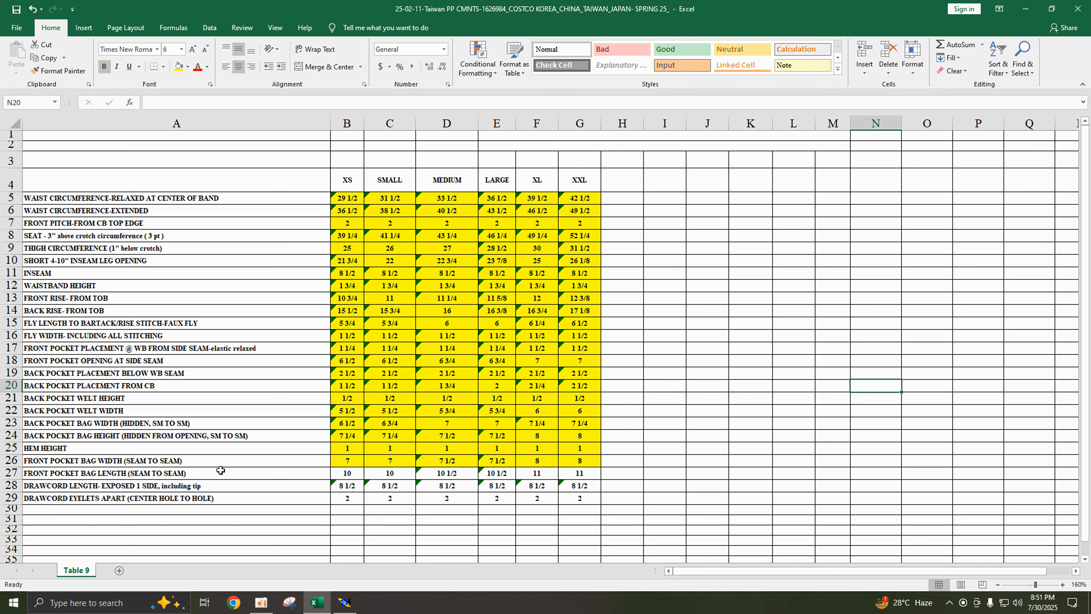
- Back in Modaris, move the extracted piece's upper-right corner horizontally, with ShiftY 0, to make the upper edge 10.500 inches long
click(452, 461)
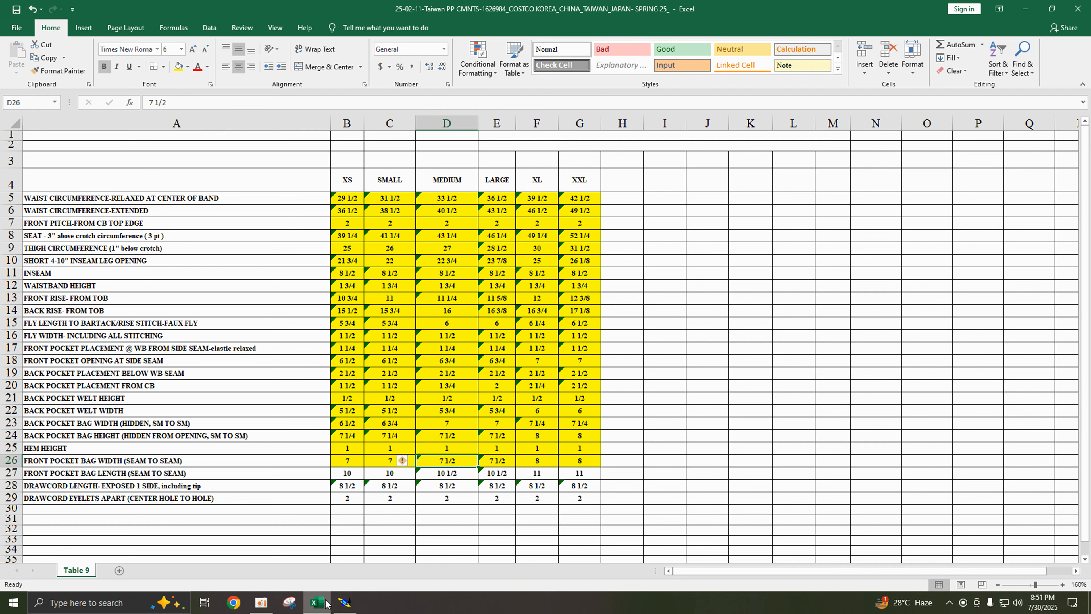
click(344, 602)
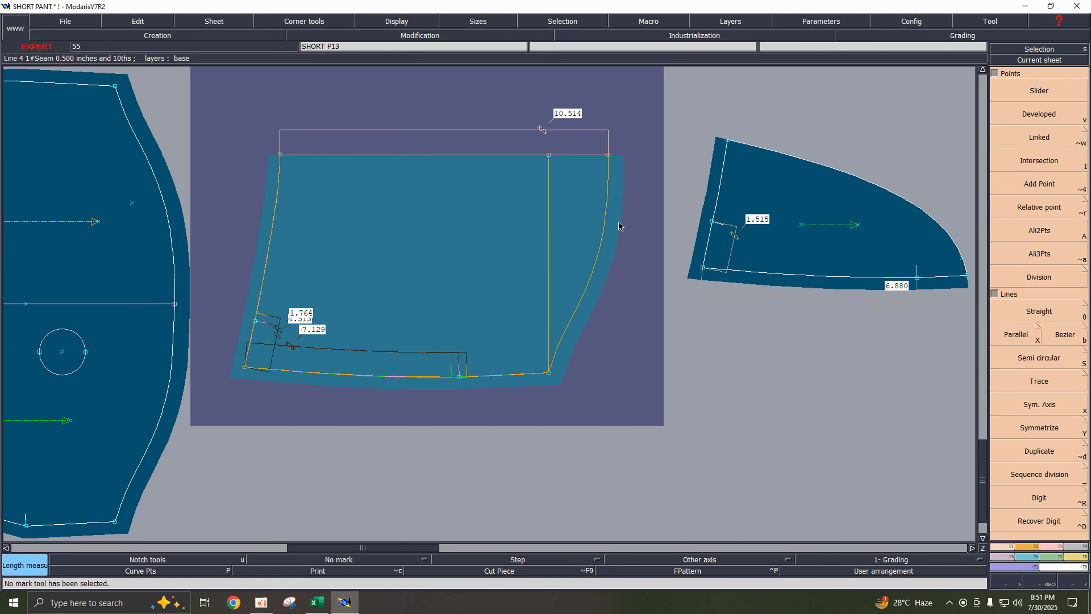
key(F3)
click(1039, 439)
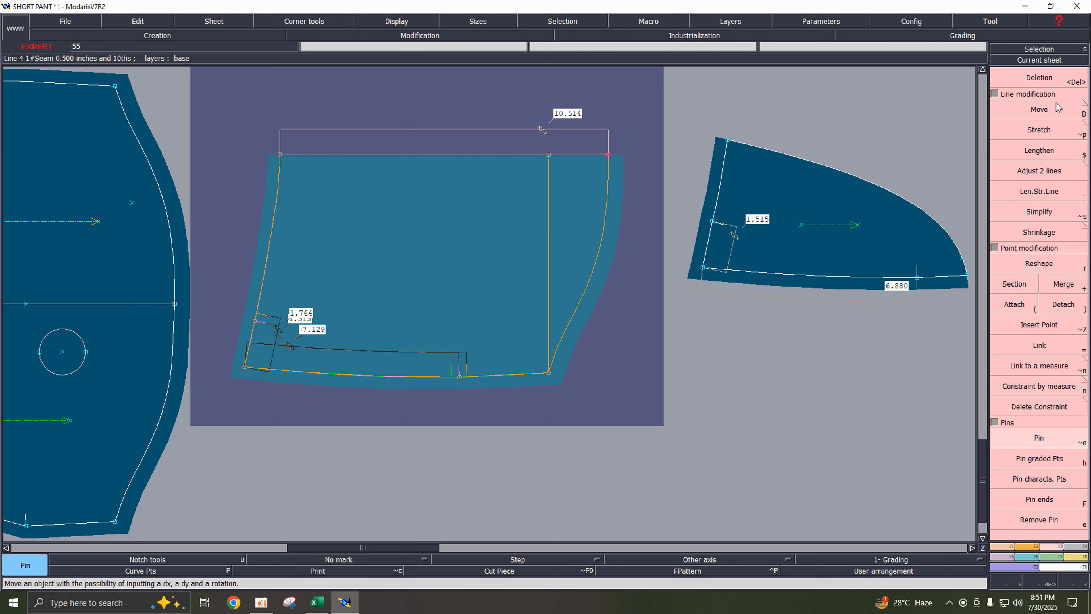
click(1044, 110)
click(609, 156)
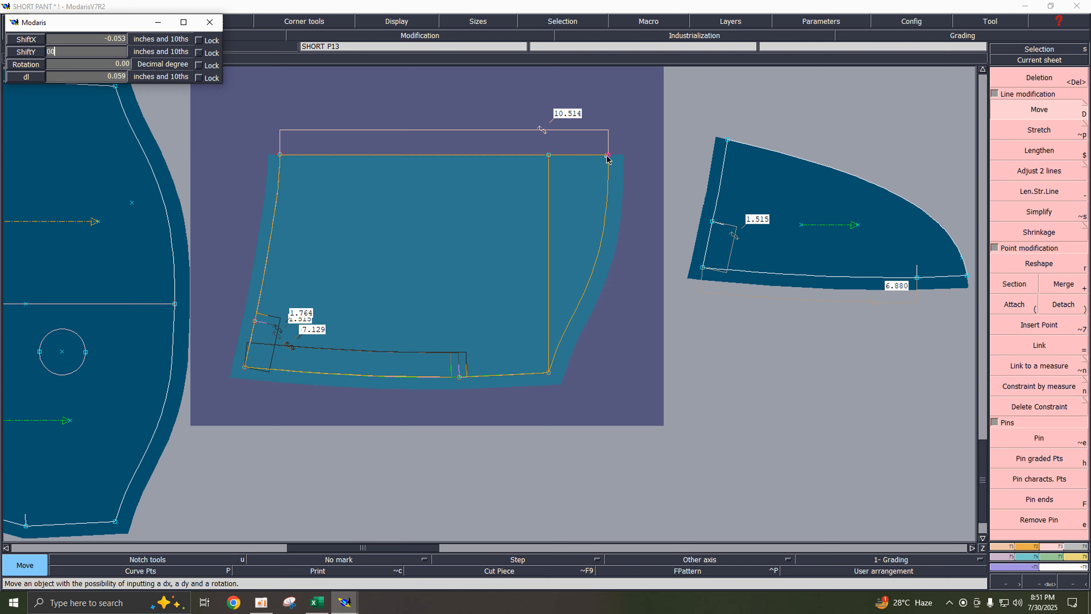
text(00)
key(Return)
key(Return)
key(Return)
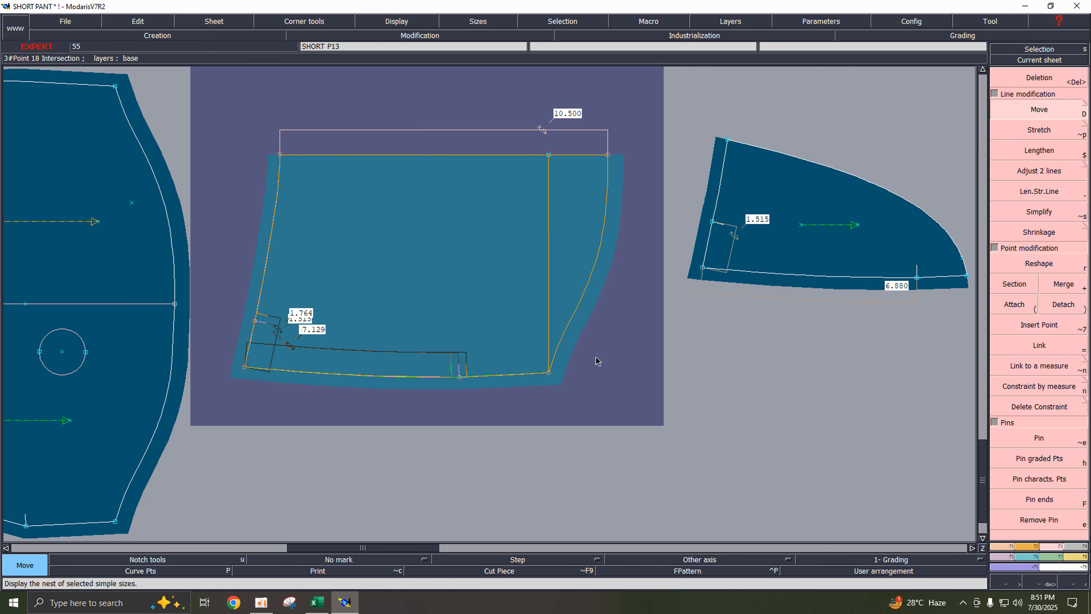
- Review the FRONT POCKET BAG LENGTH values from size to size in the Excel spec, and return to Modaris
click(317, 602)
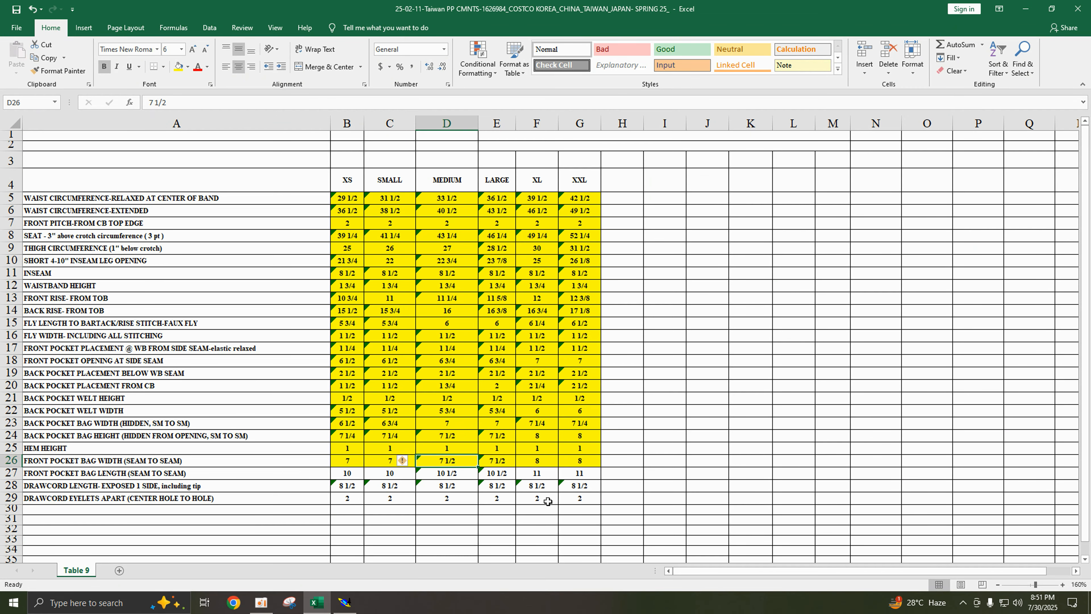
click(360, 478)
click(405, 478)
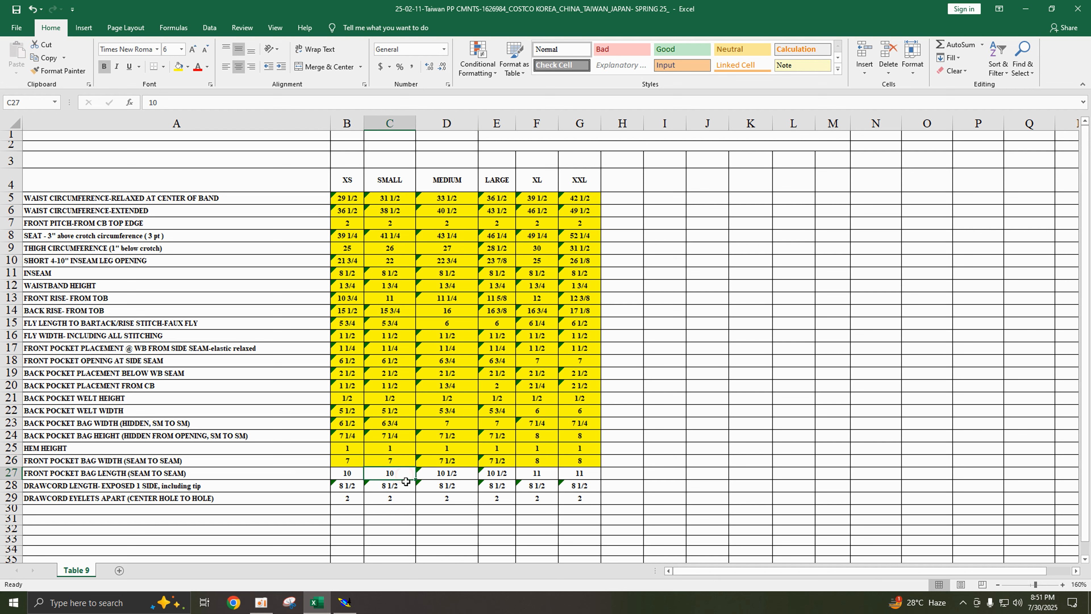
click(453, 476)
click(507, 478)
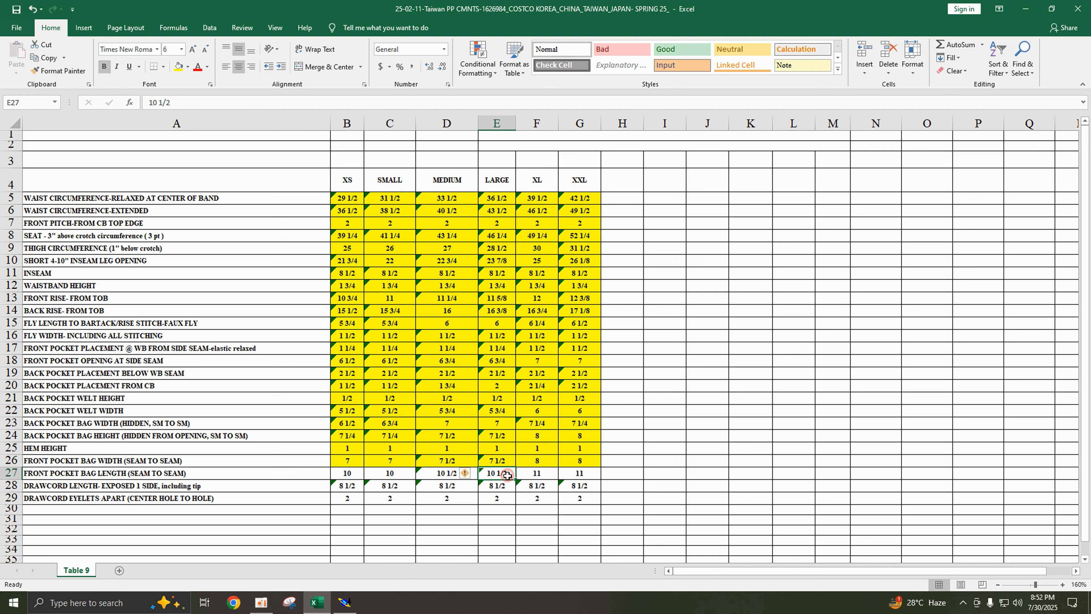
click(540, 474)
click(1026, 8)
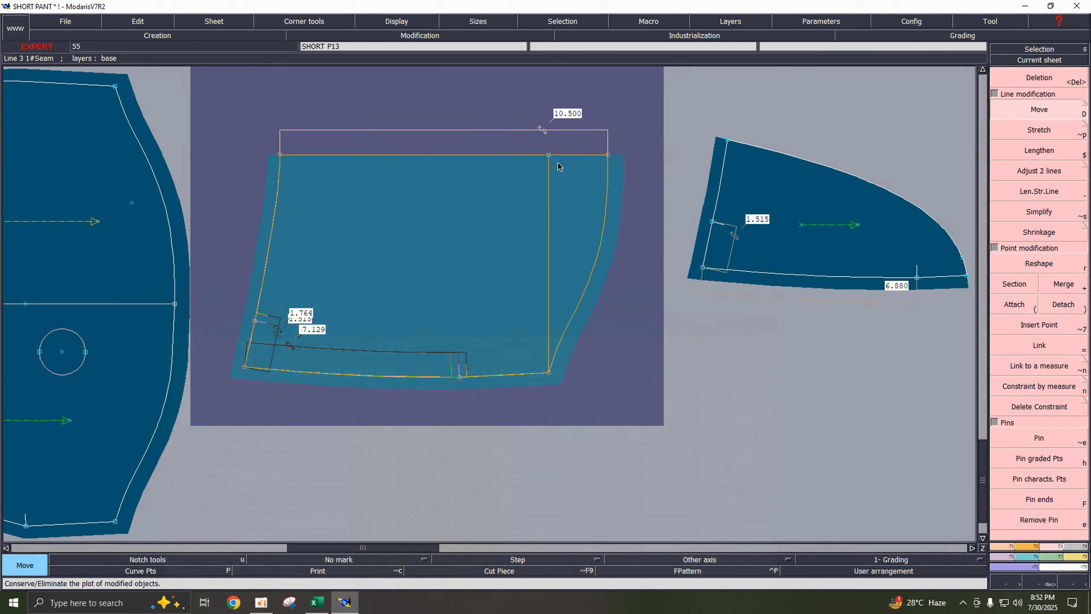
- Grade the pocket bag's upper-right corner with ddx increments of 0, 0.5, 0, 0.5 and 0 from XS to XXL
key(ctrl+g)
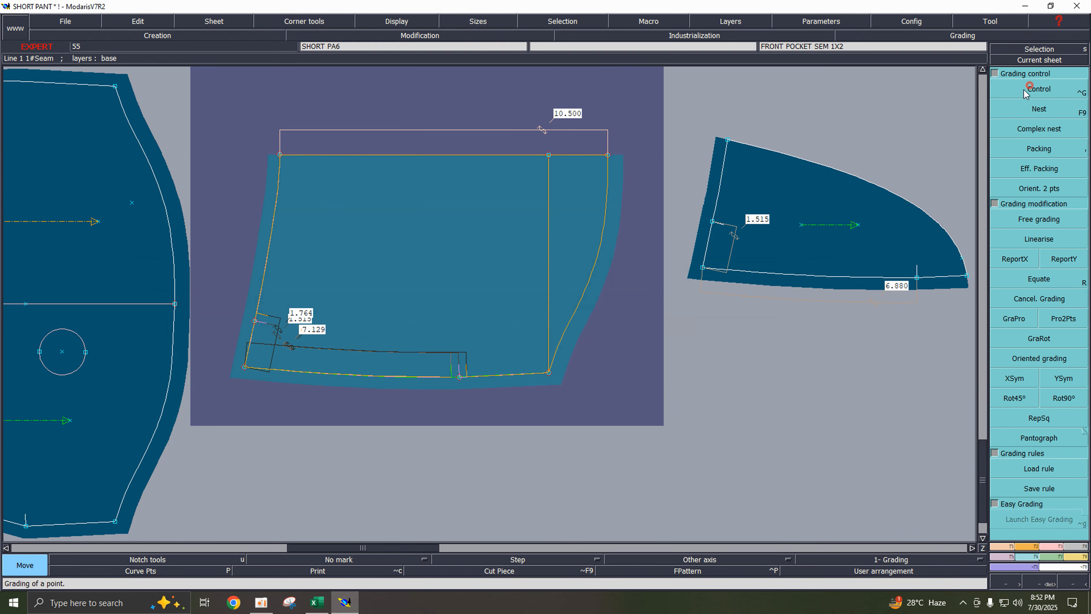
click(607, 156)
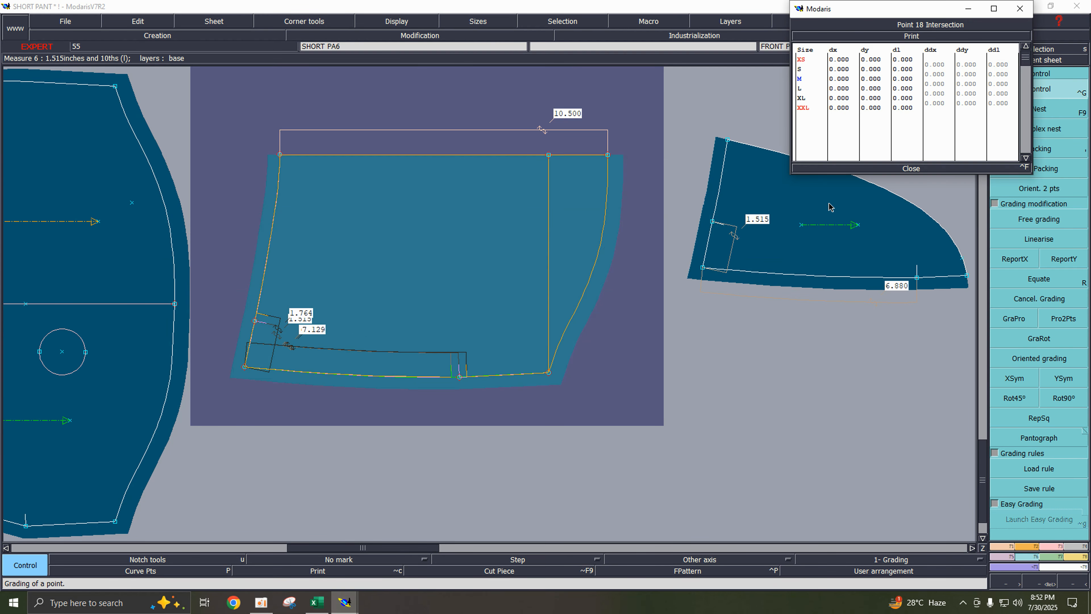
click(933, 66)
text(00)
key(Return)
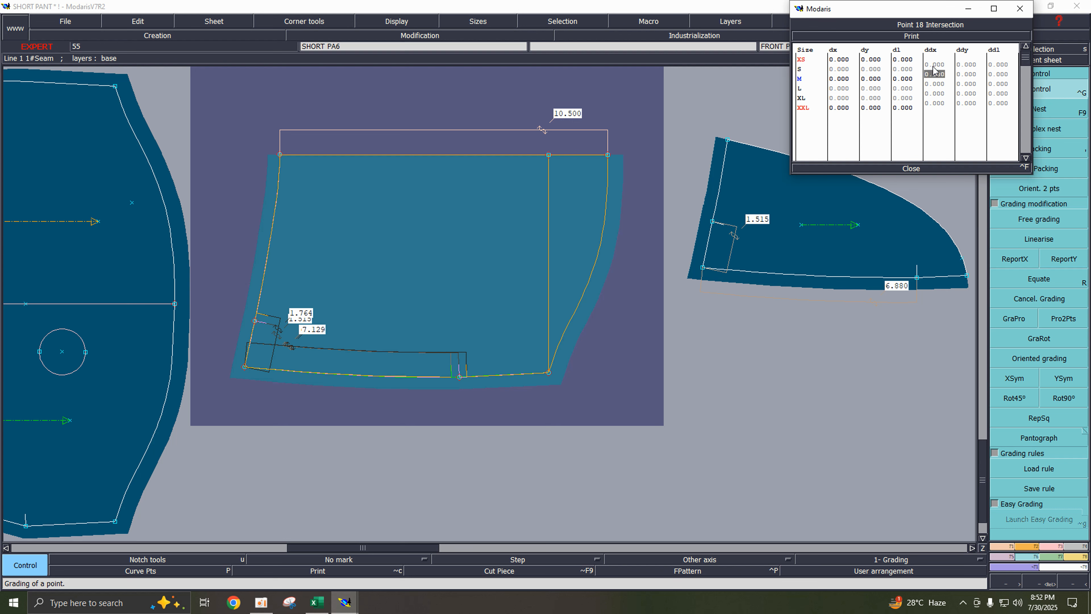
text(.5)
key(Return)
text(00)
key(Return)
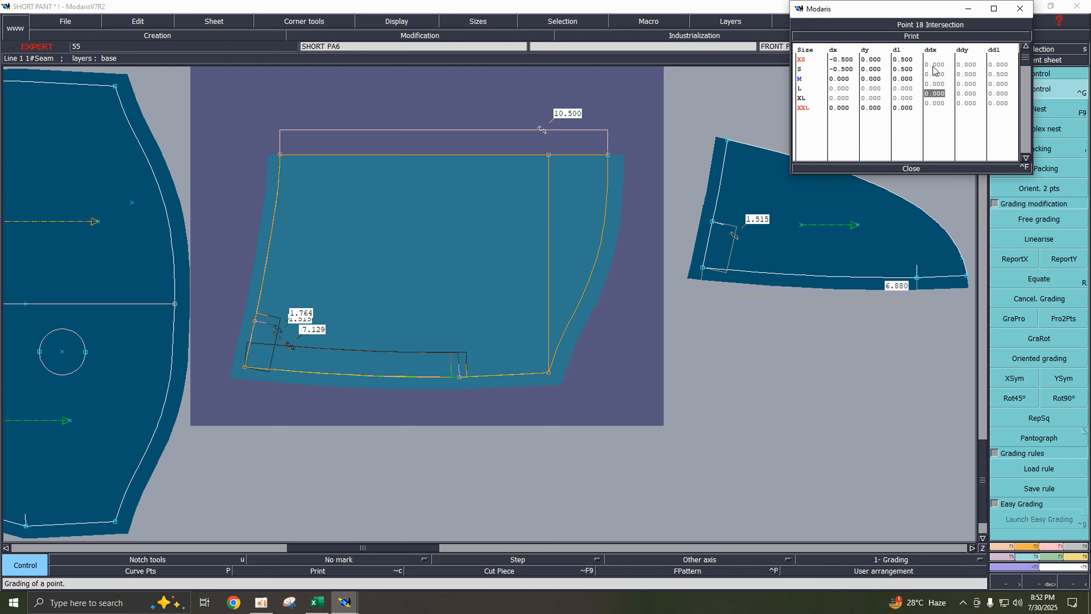
text(.5)
key(Return)
text(00)
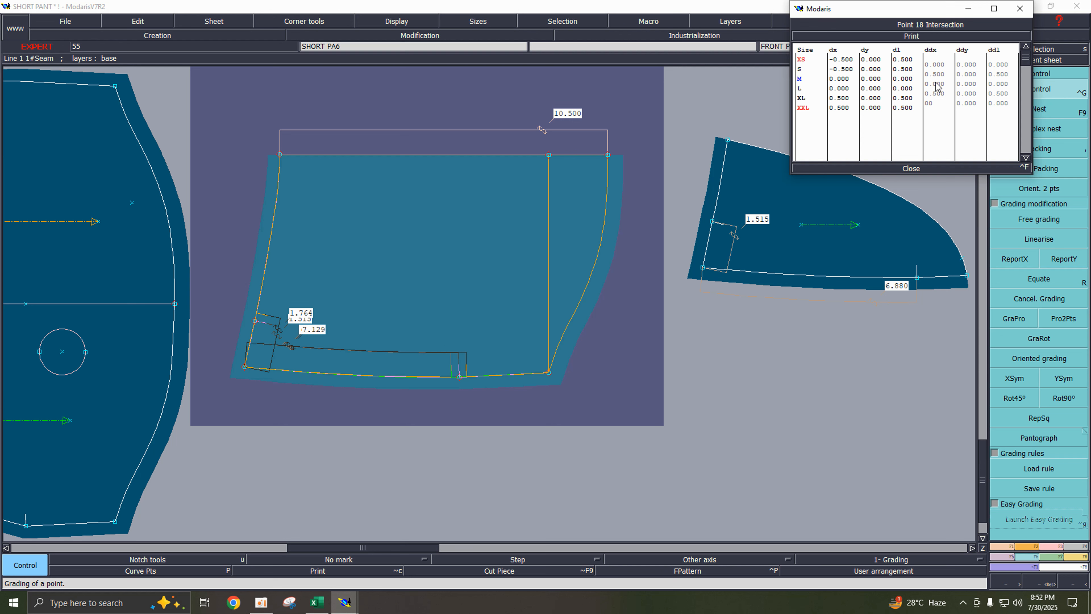
key(Return)
click(911, 168)
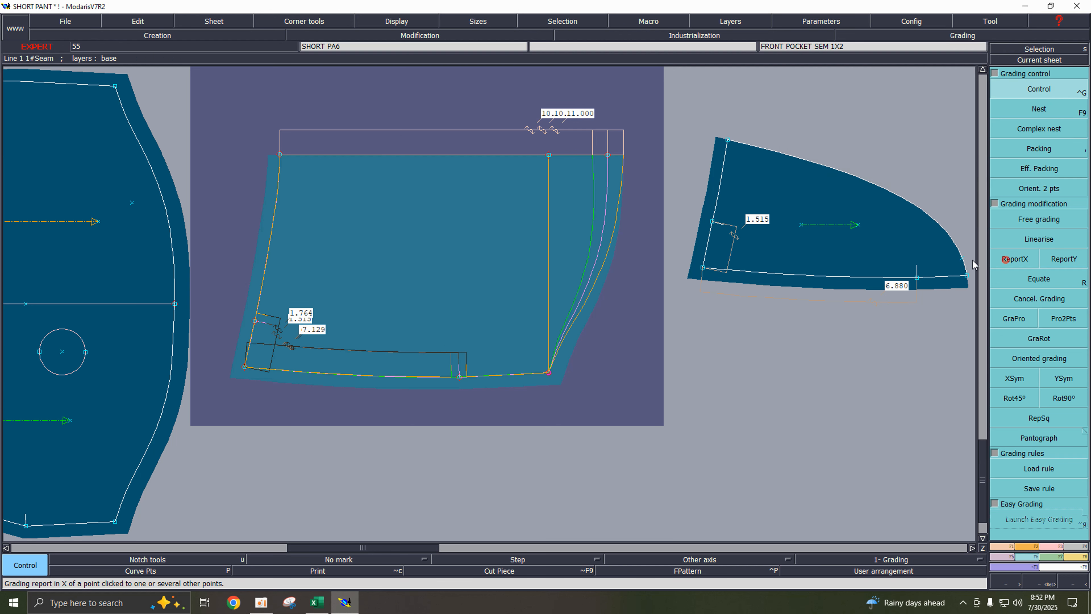
- Report the upper-right corner's X grading to the pocket bag's lower-right corner and to the upper end of the vertical inner line
click(1015, 258)
click(548, 372)
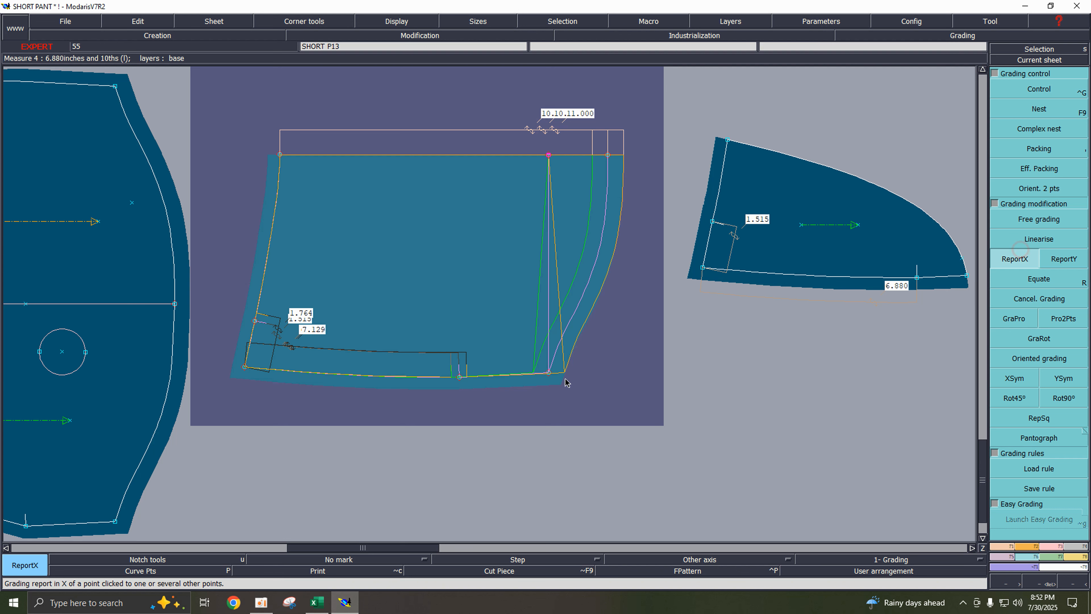
click(549, 155)
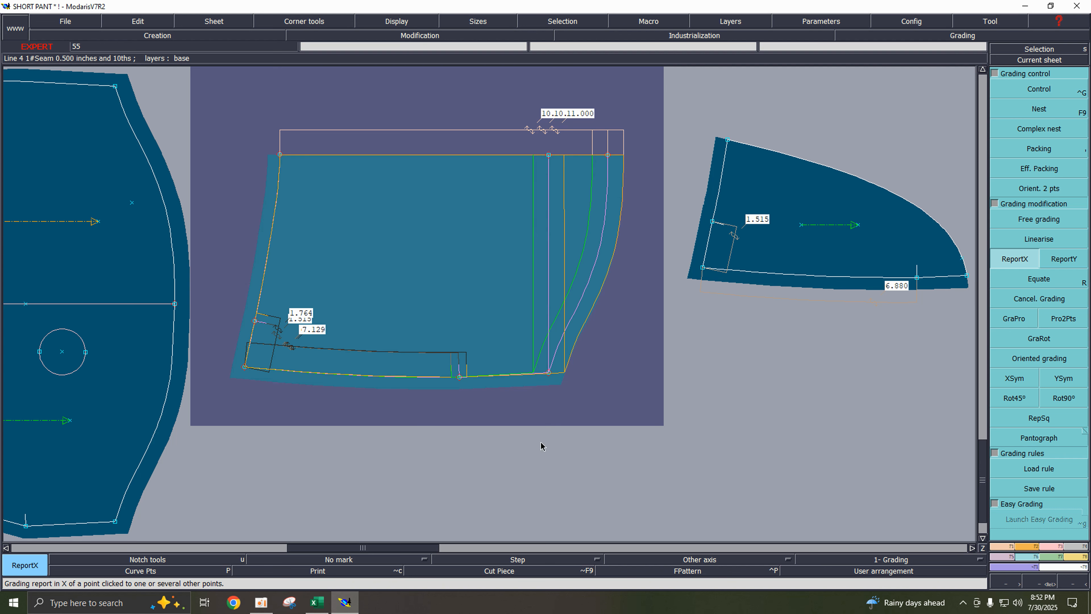
- Display the MChart measurement chart and compare its per-size lengths with the FRONT POCKET BAG LENGTH row in the Excel spec
key(F8)
click(1052, 214)
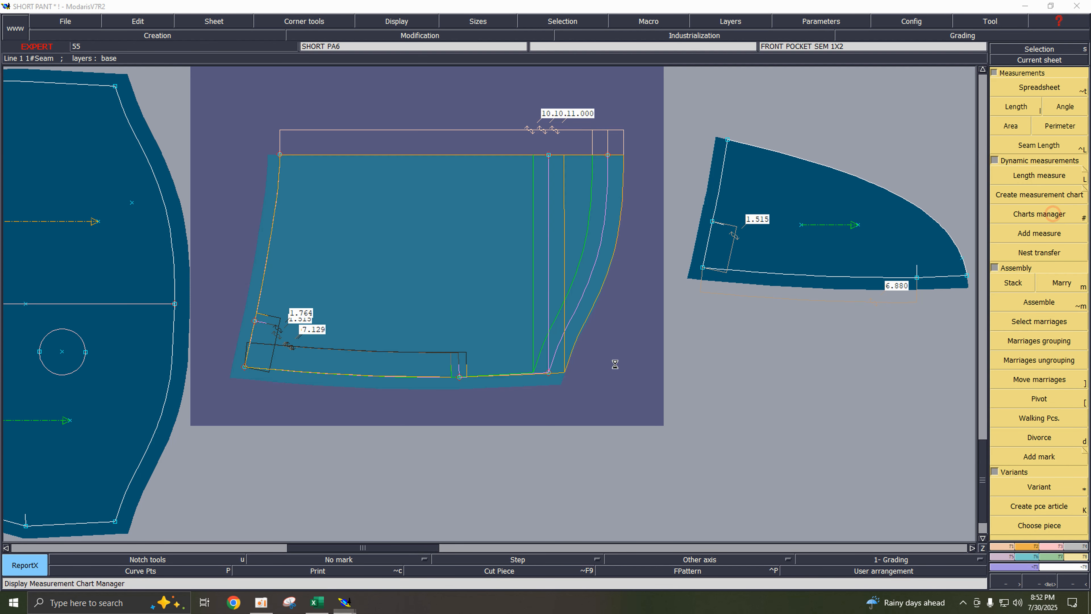
click(336, 493)
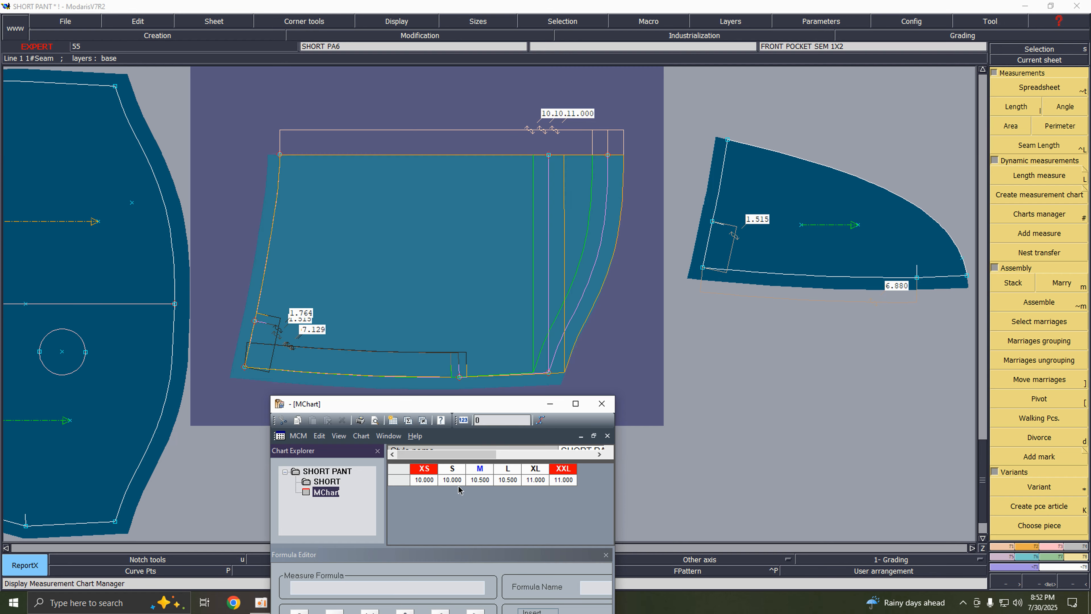
drag(481, 404, 779, 276)
key(alt+Tab)
key(alt+Tab)
key(F2)
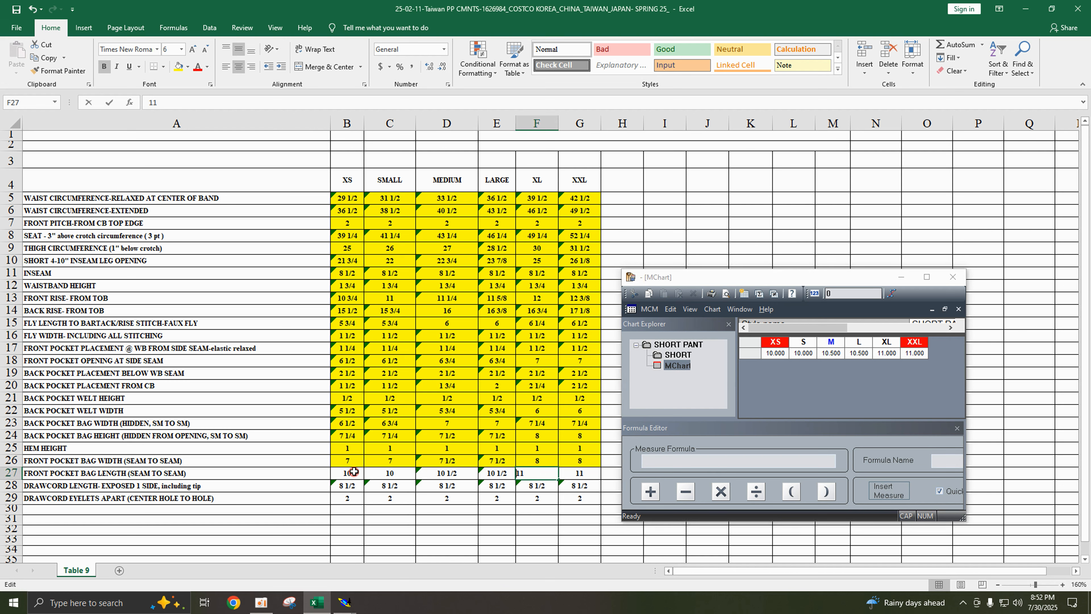
click(514, 483)
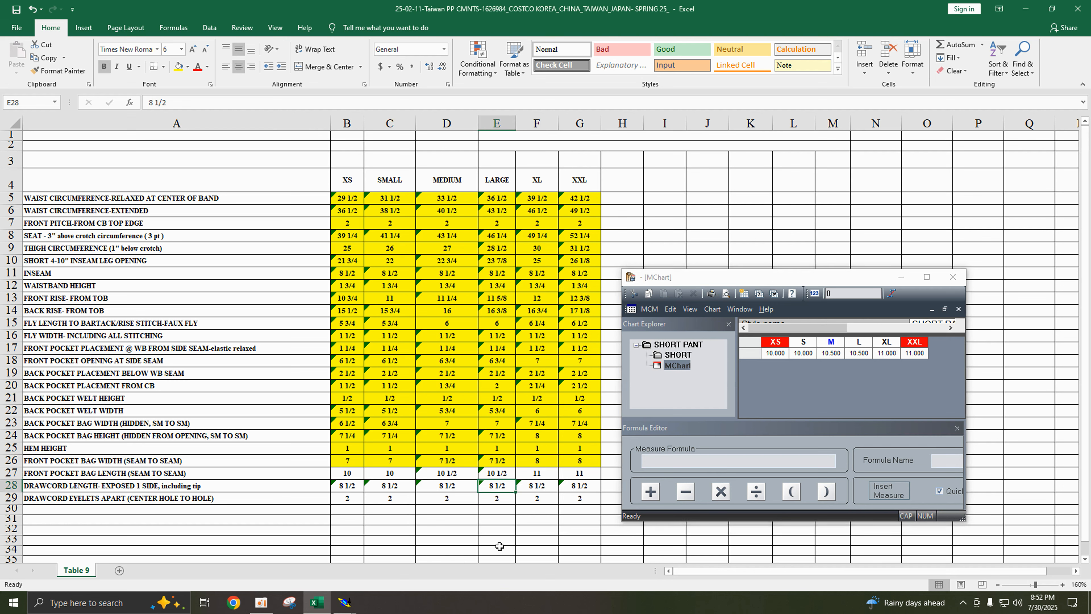
- Fill the FRONT POCKET BAG LENGTH values in B27:G27 with yellow and save the workbook
click(353, 473)
click(178, 66)
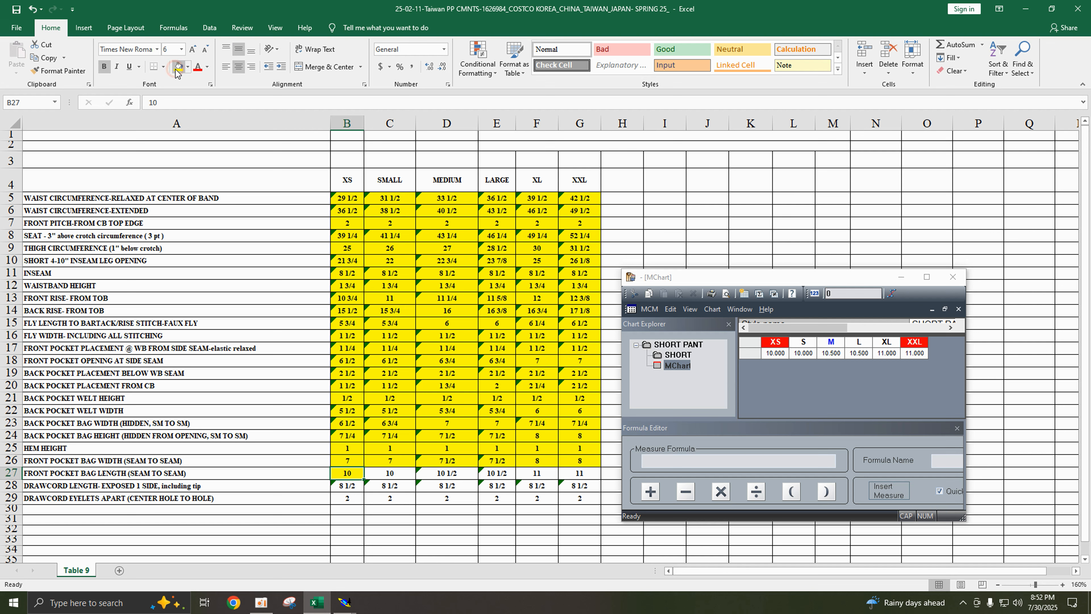
key(Right)
click(178, 67)
key(Right)
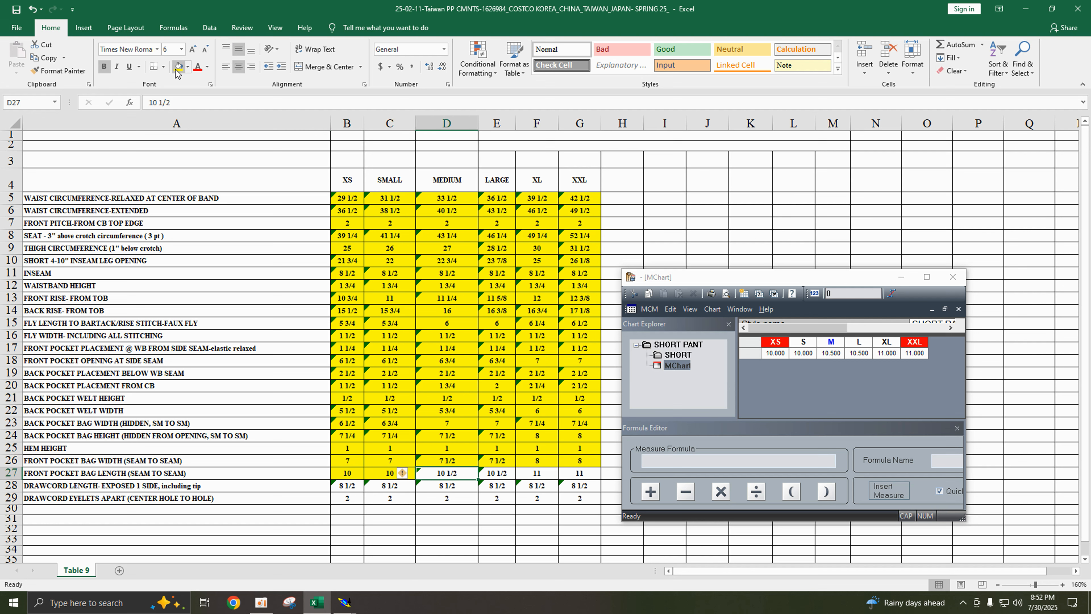
click(178, 67)
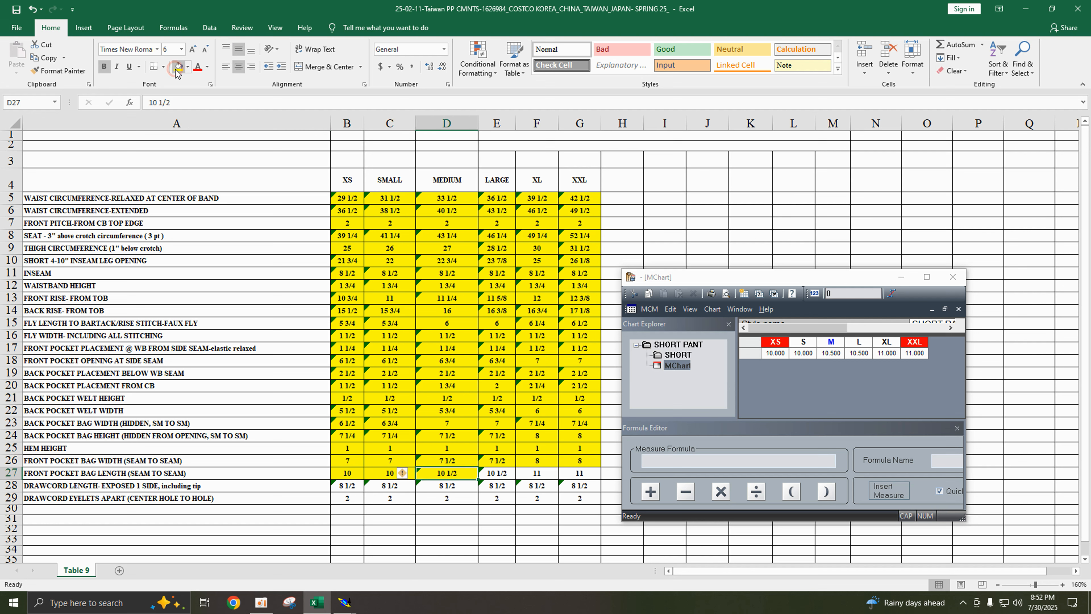
key(Right)
click(178, 66)
key(Right)
click(178, 66)
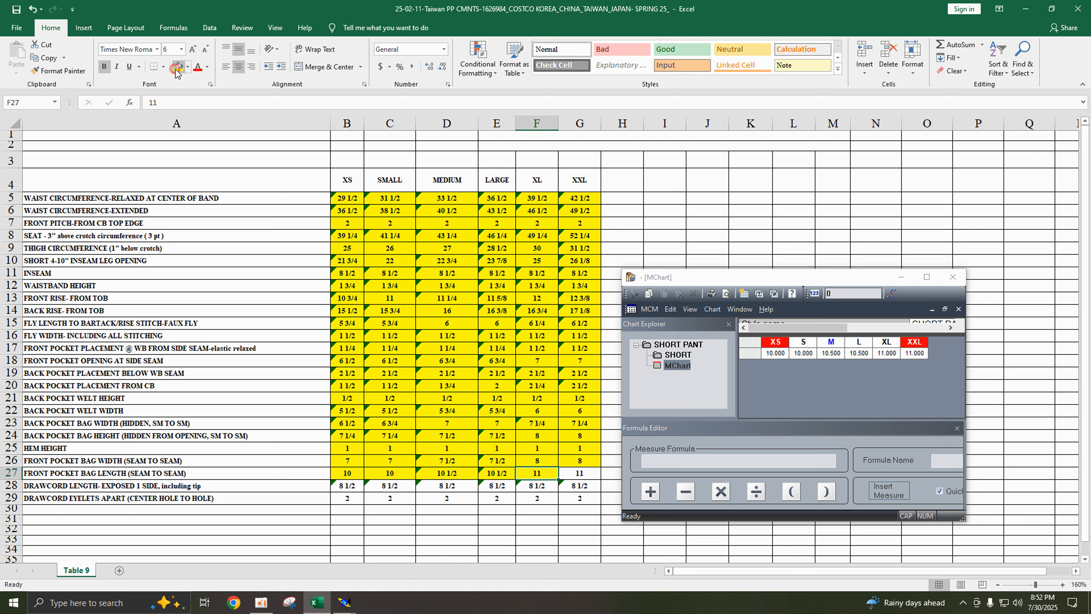
key(Right)
click(178, 66)
click(951, 203)
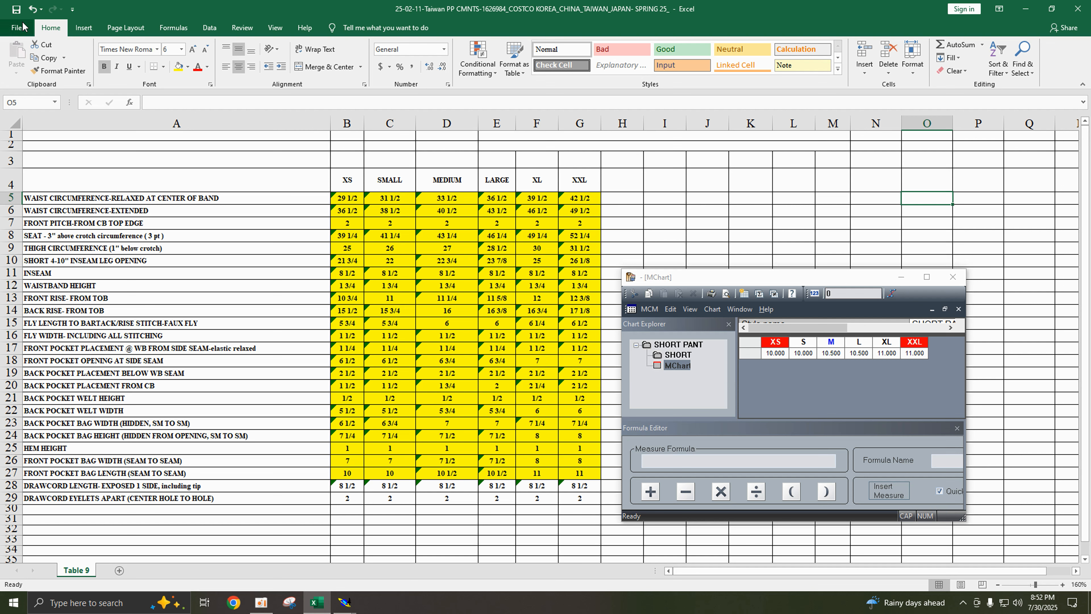
click(16, 10)
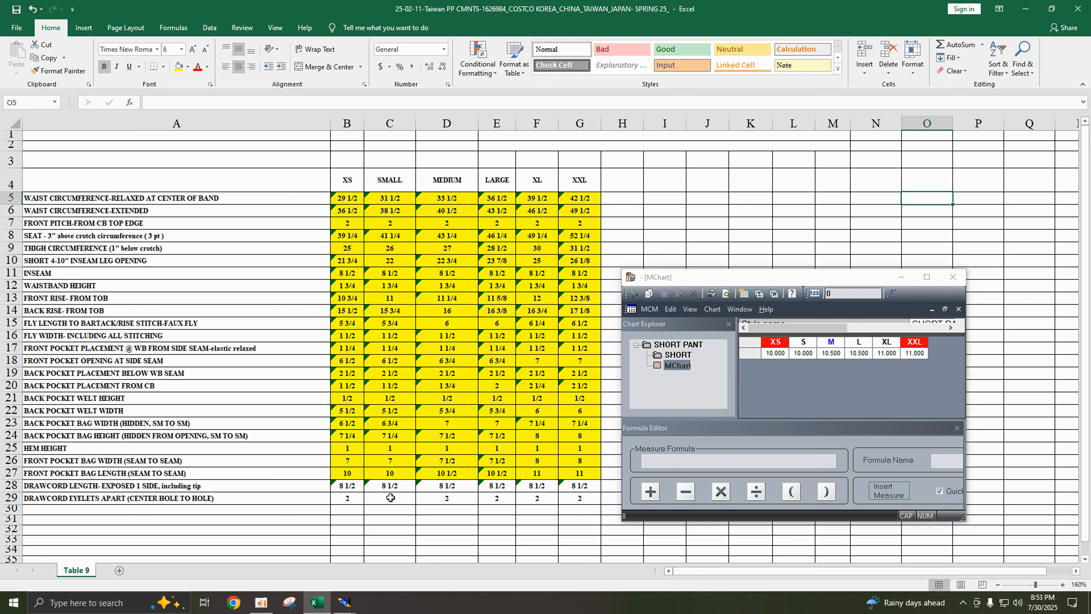
- Review the SMALL and MEDIUM FRONT POCKET BAG WIDTH values in the Excel spec, and return to Modaris
click(350, 488)
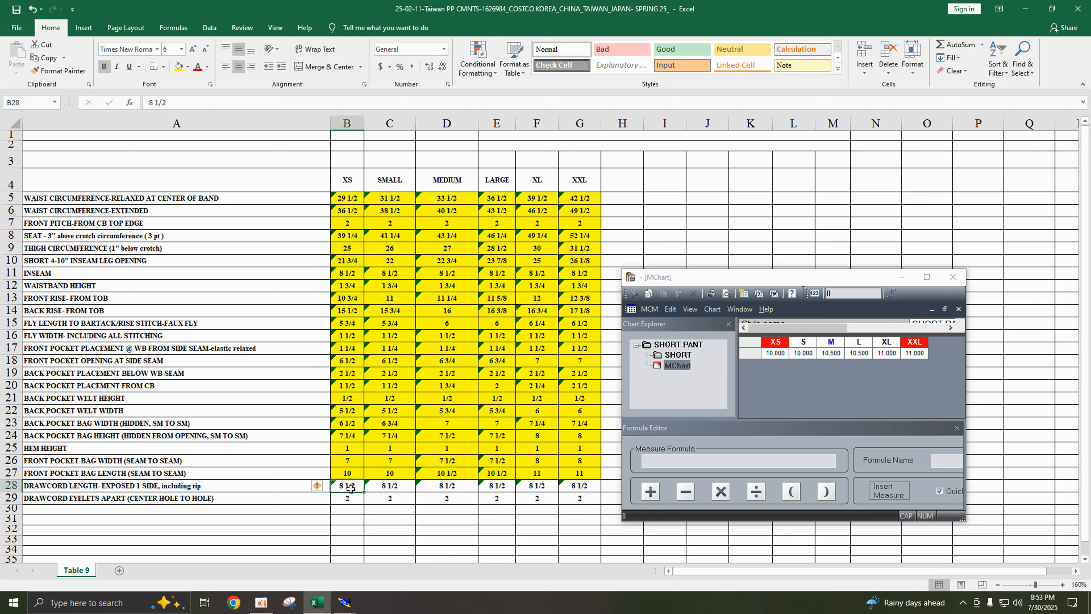
click(411, 456)
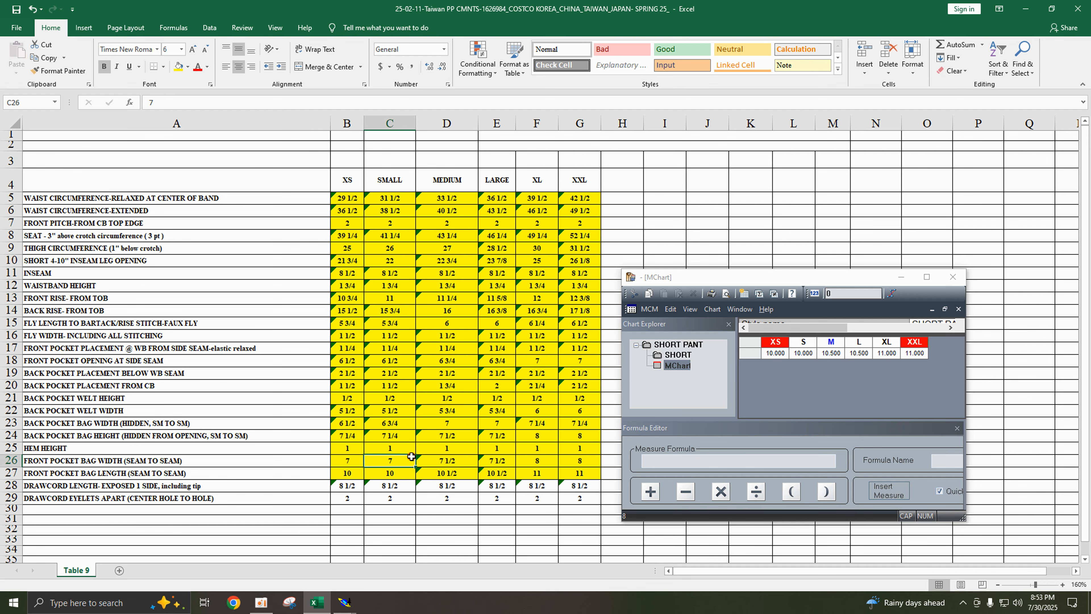
click(457, 460)
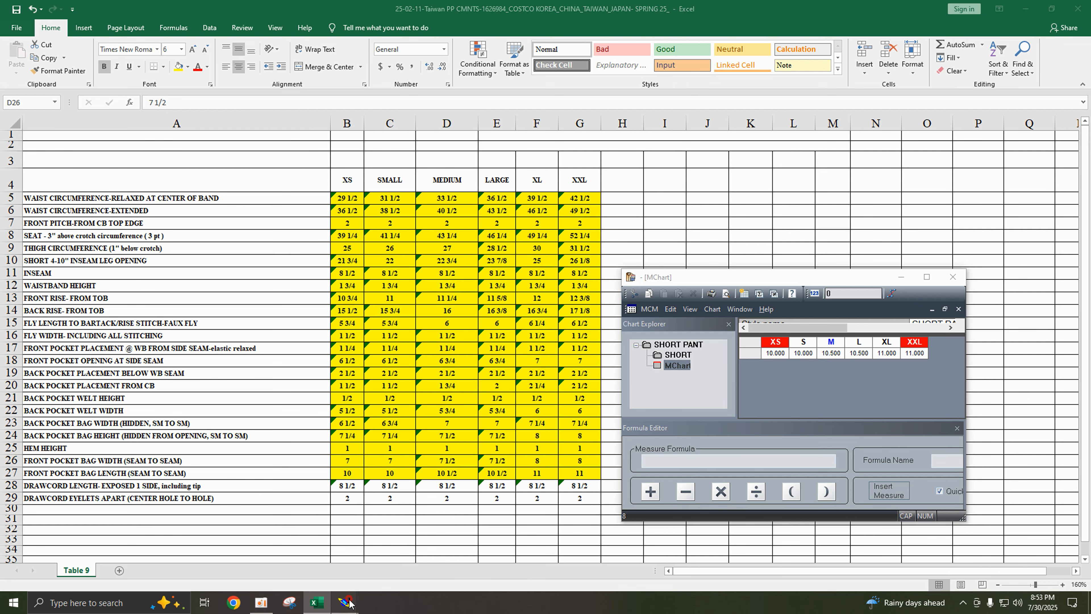
mouse_move(344, 601)
click(392, 561)
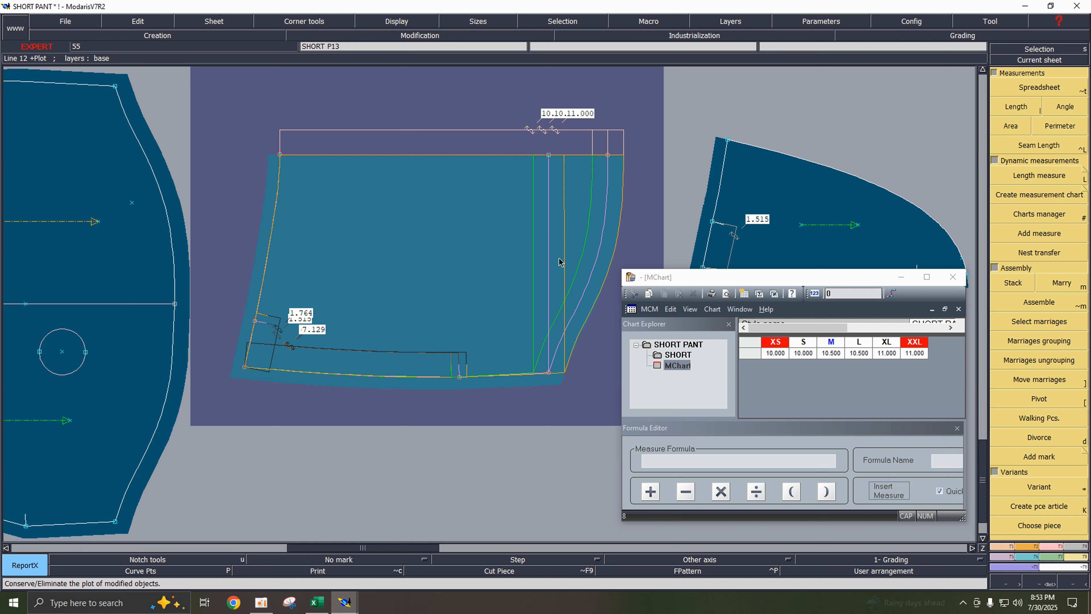
- Show only the base size and create a dynamic length measure along the pocket bag's vertical inner line, keeping the chart clear of the pieces
key(F9)
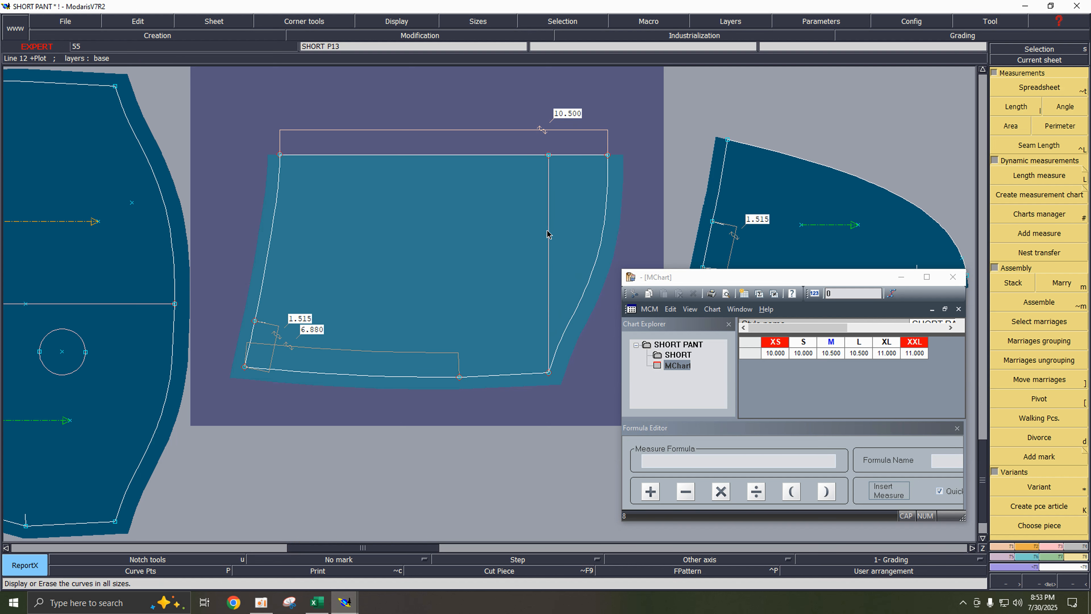
key(l)
click(548, 234)
click(463, 240)
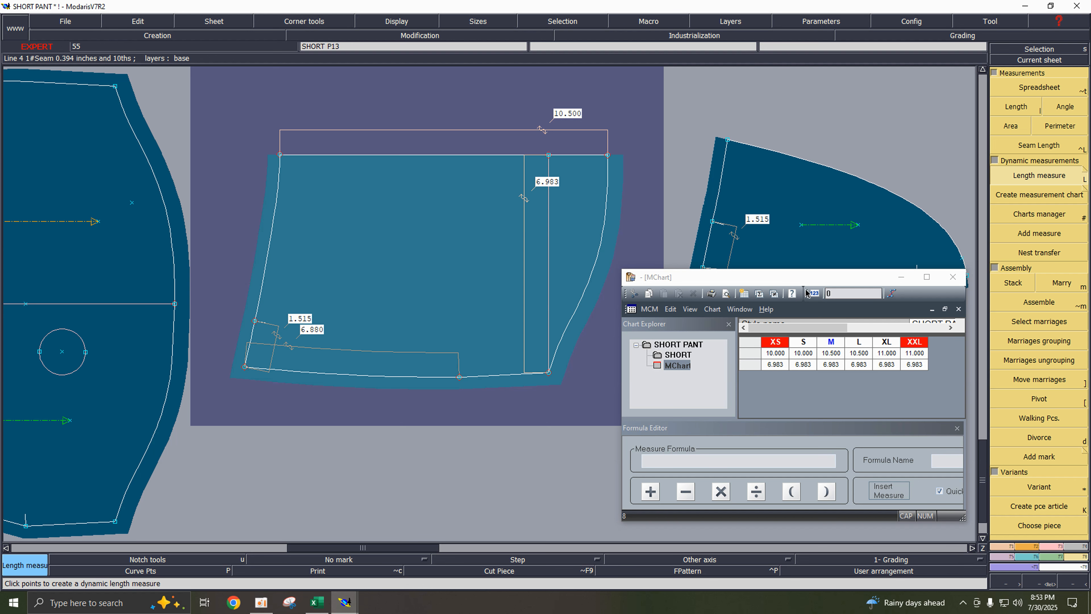
drag(805, 278, 621, 440)
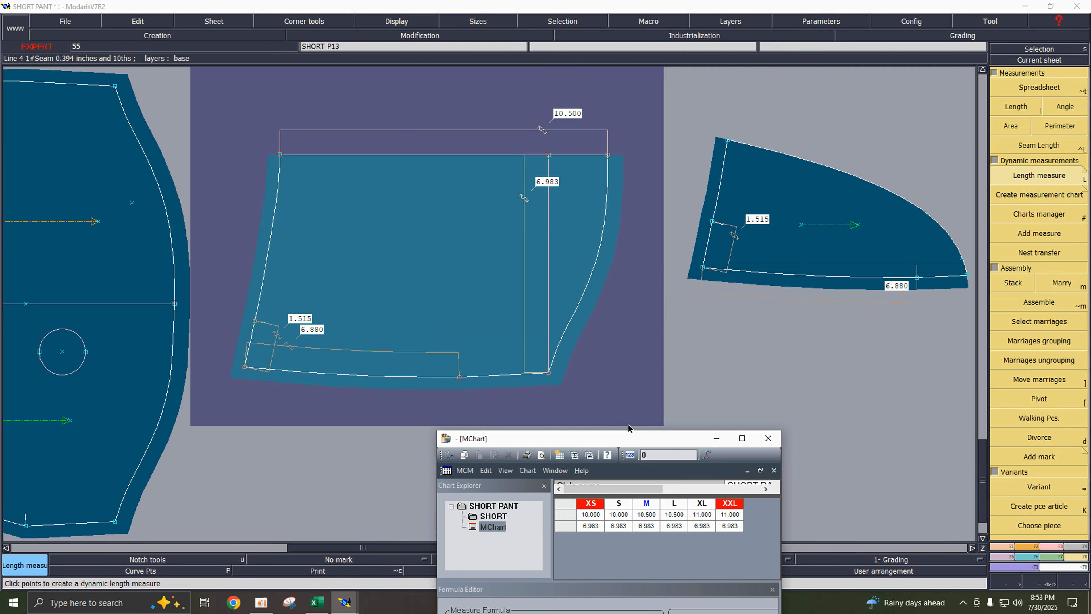
- Pin all the points on the pocket bag's upper edge
click(420, 35)
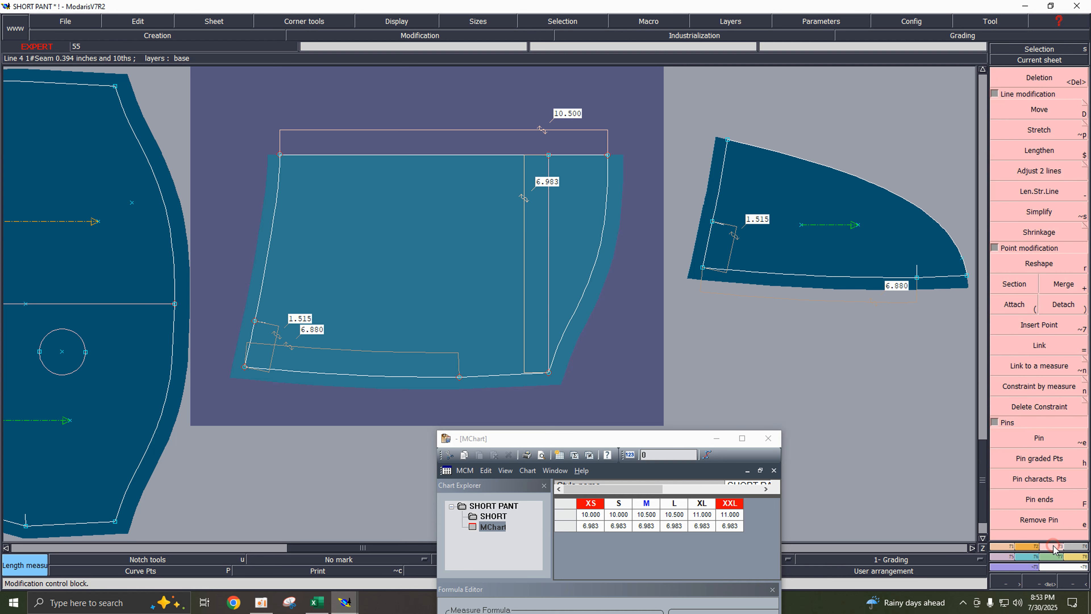
click(1039, 438)
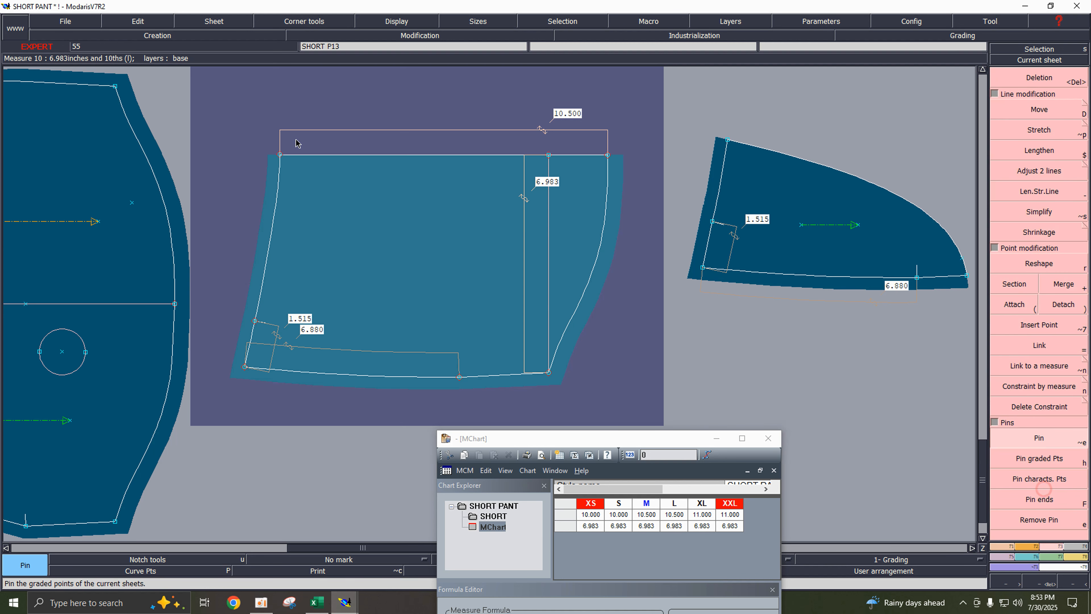
drag(249, 116, 645, 189)
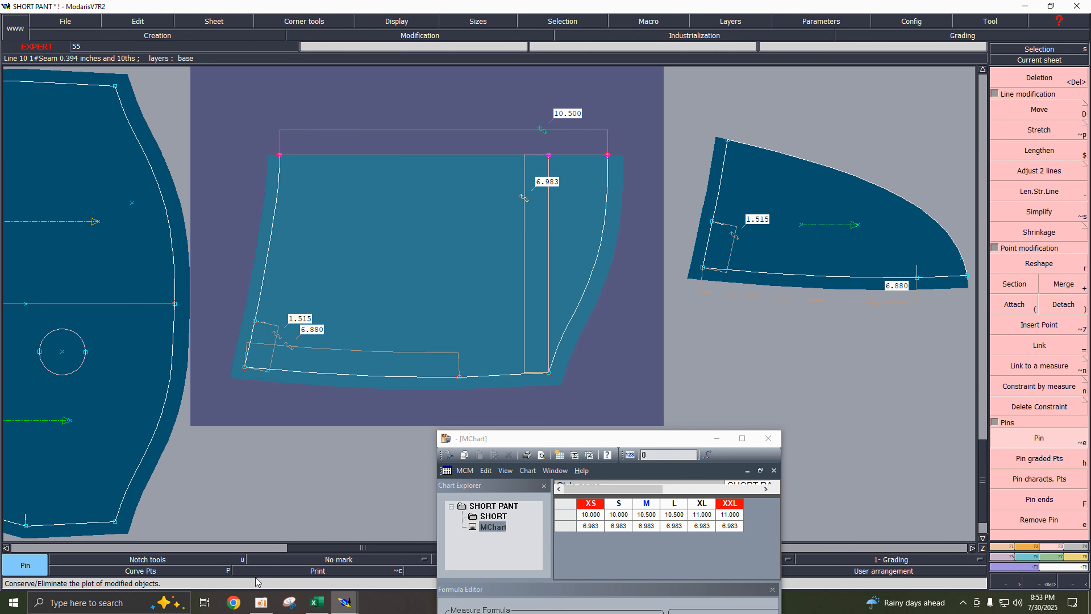
- Move the measurement chart off the Excel spec table, check the FRONT POCKET BAG WIDTH row, and return to Modaris
click(316, 603)
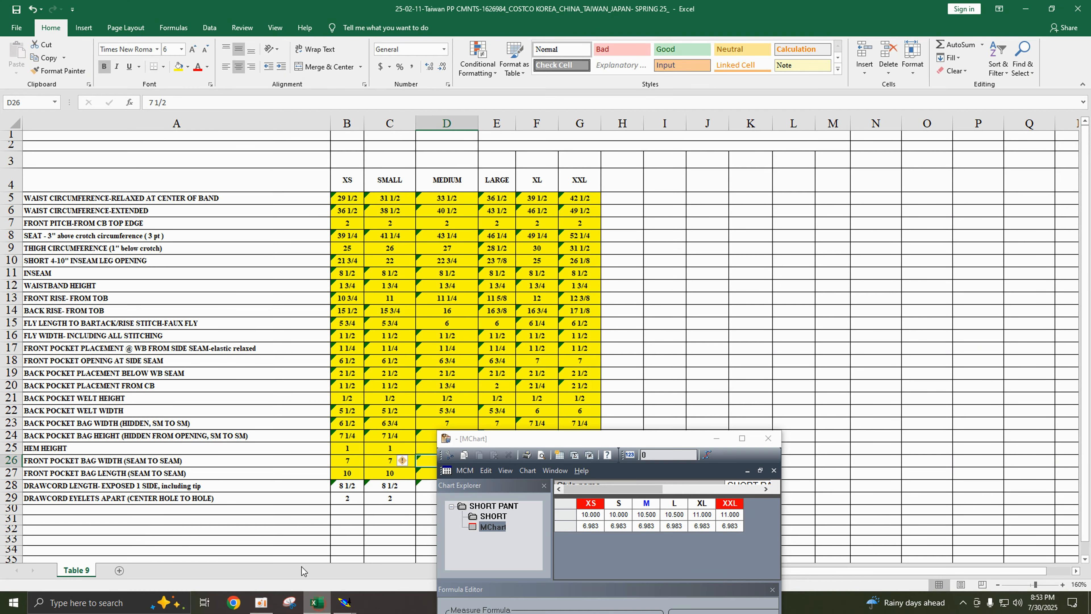
click(748, 301)
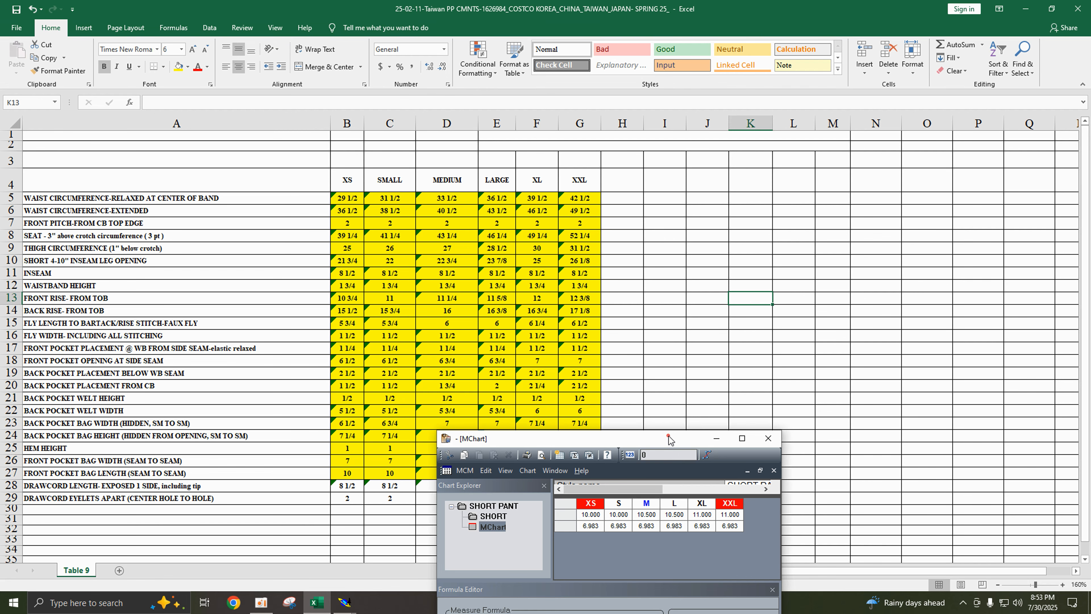
drag(671, 443, 863, 534)
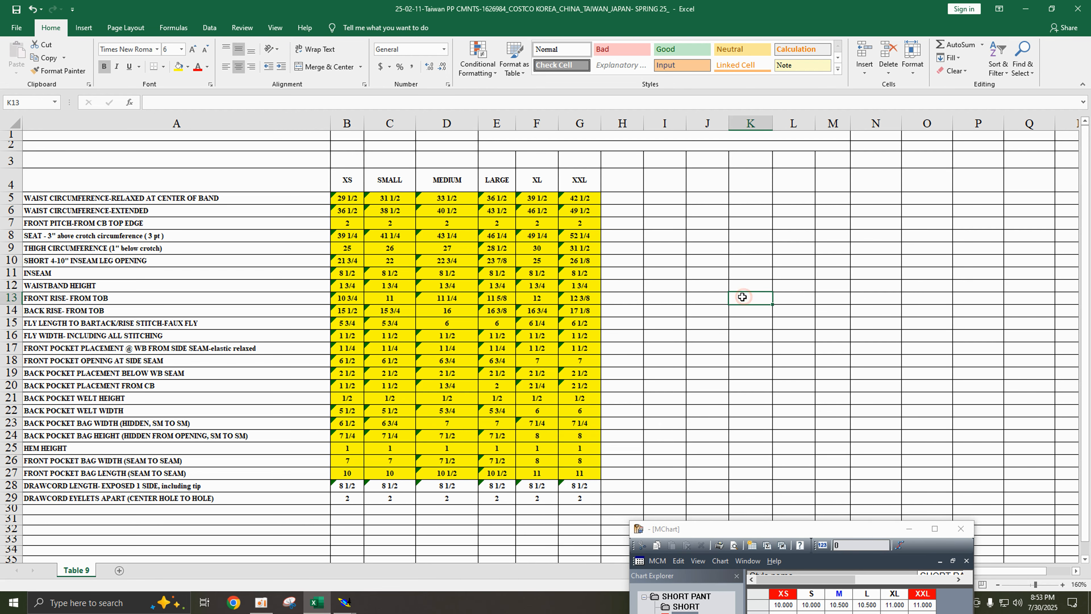
mouse_move(345, 602)
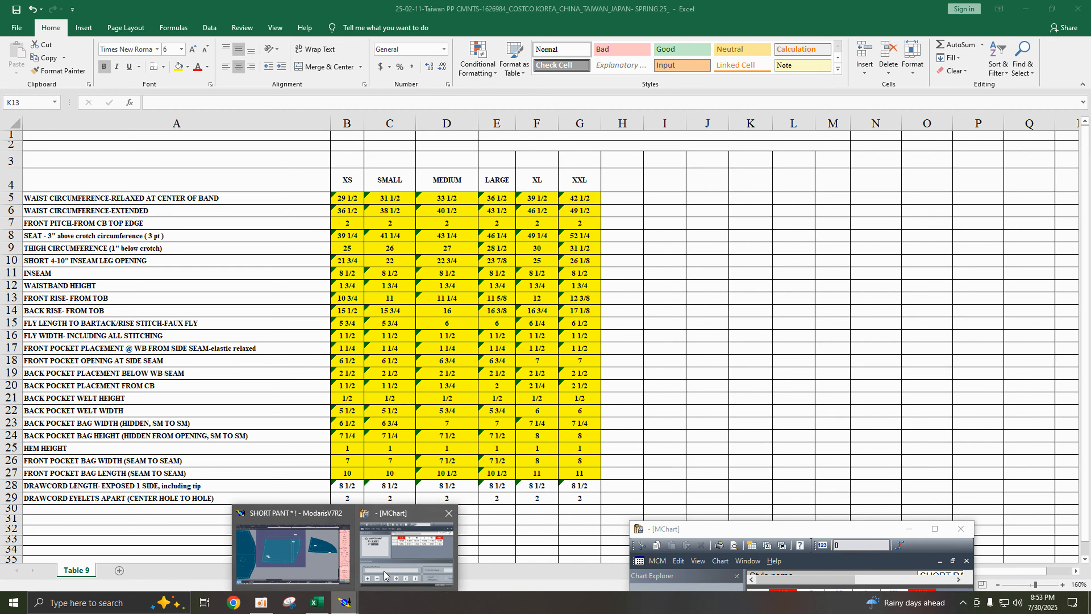
click(303, 550)
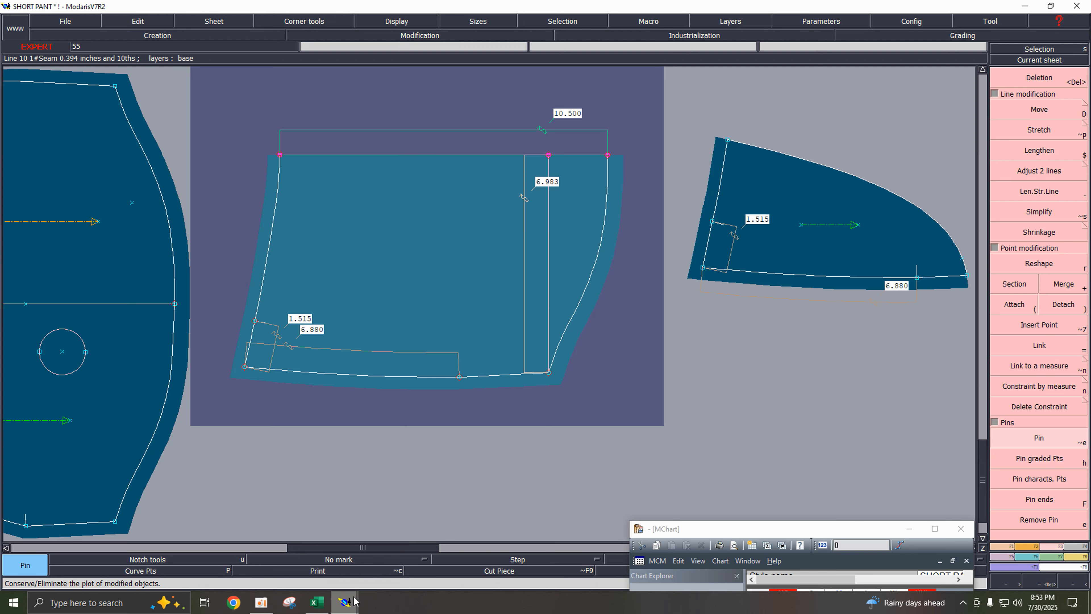
click(316, 604)
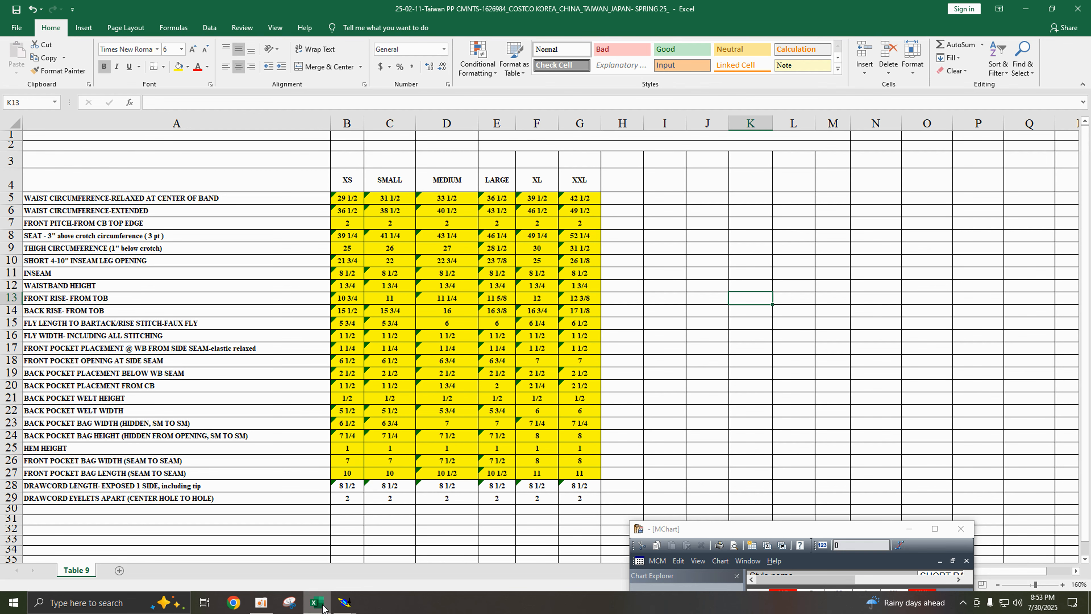
click(316, 566)
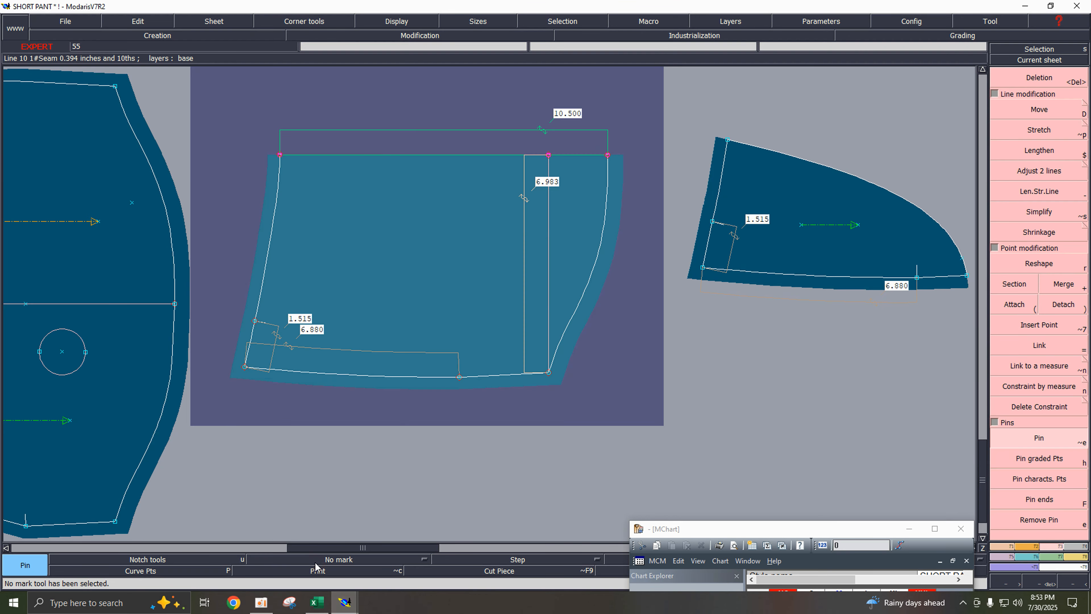
- In Excel, enter 6.983 in K13 and calculate =D26-K13 in K14, then return to Modaris
click(316, 602)
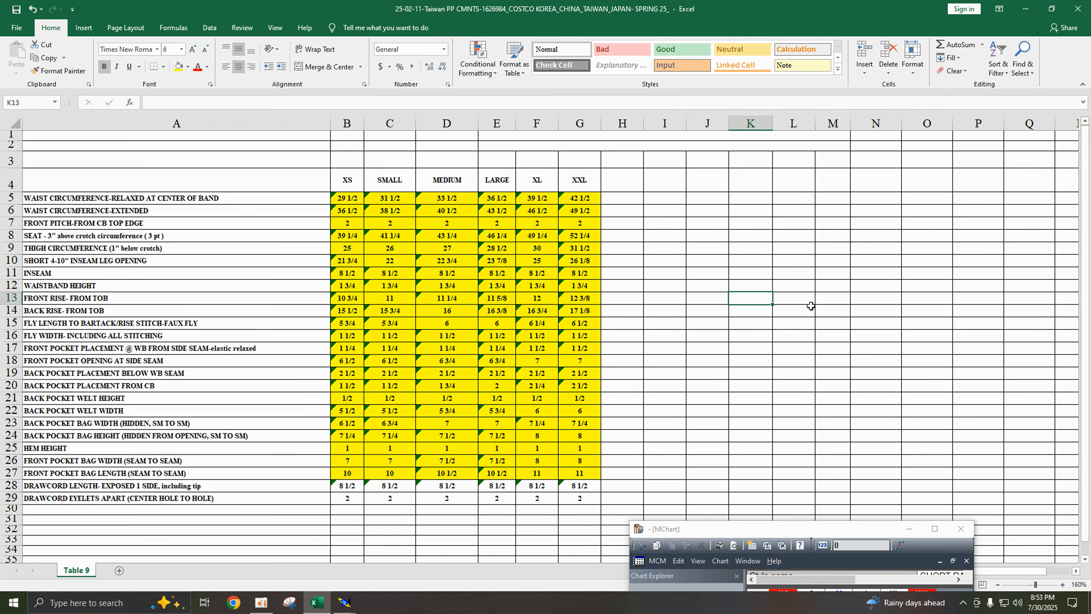
text(6.983)
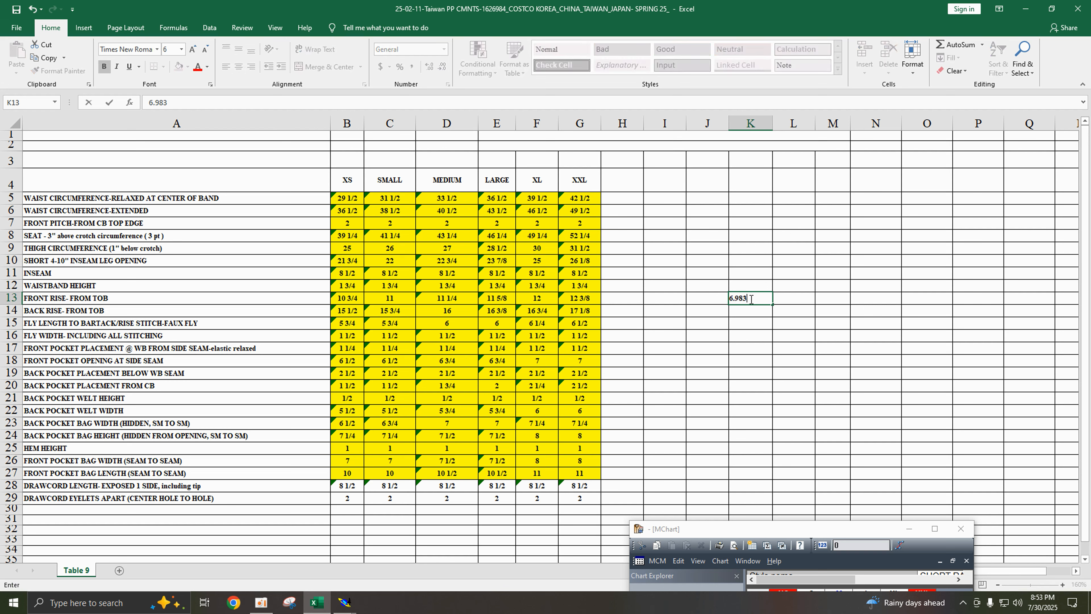
key(Return)
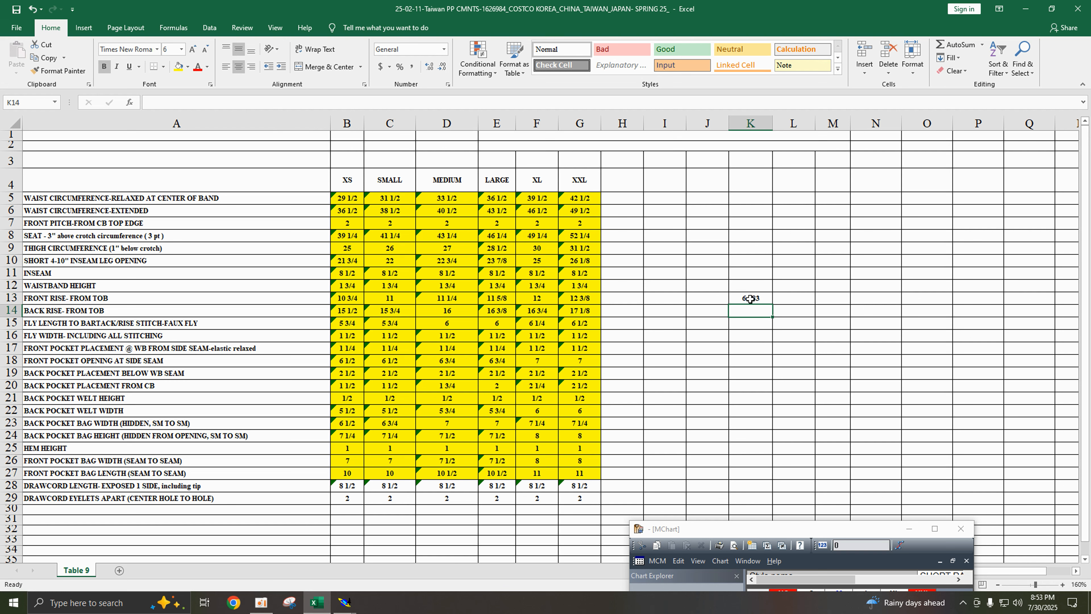
text(=)
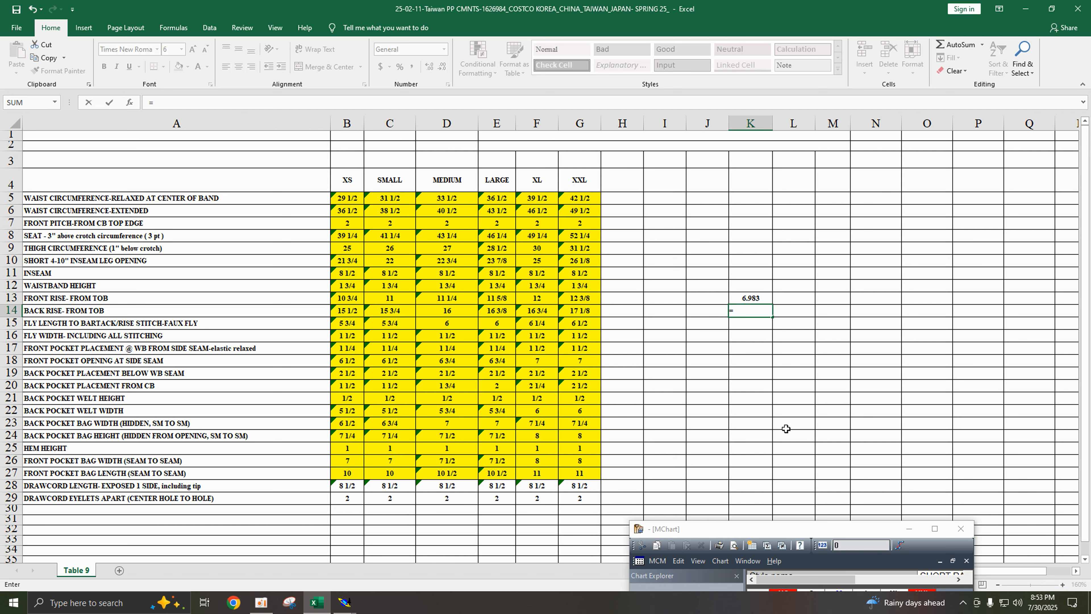
click(456, 461)
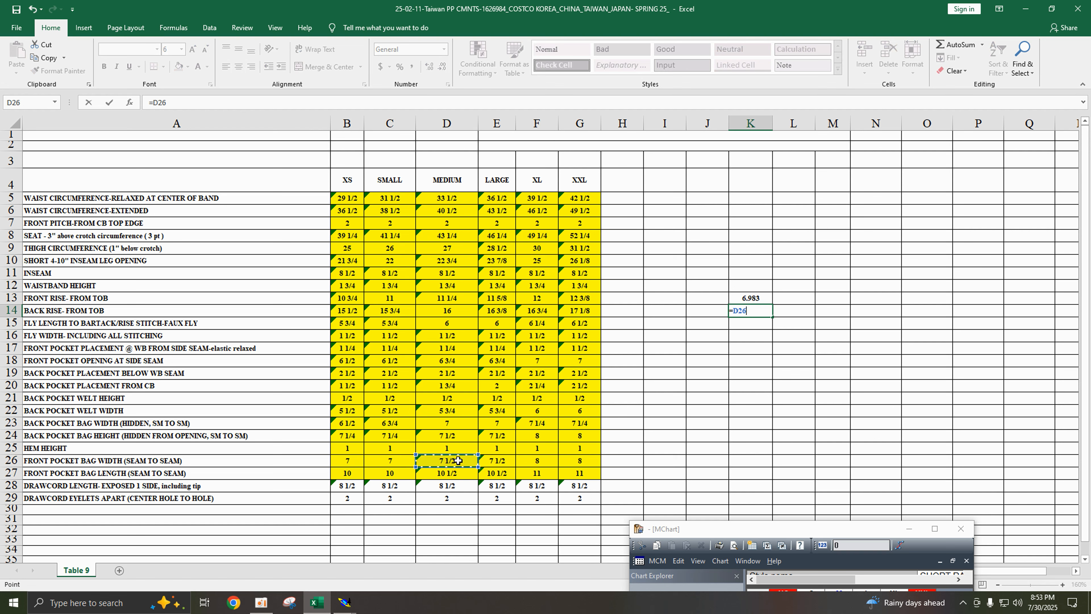
text(-)
click(753, 296)
key(Return)
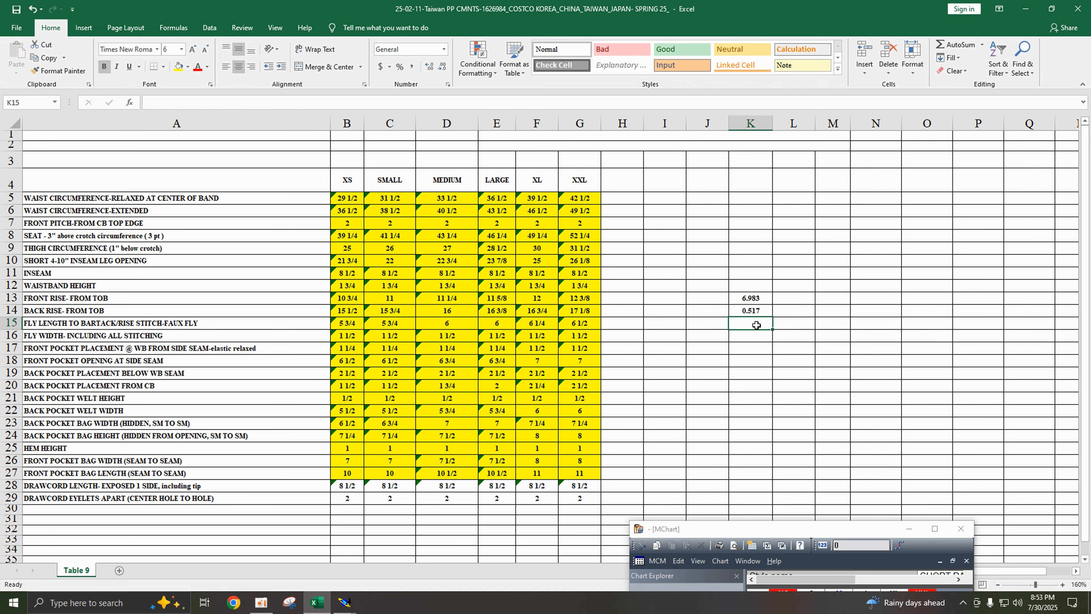
mouse_move(345, 602)
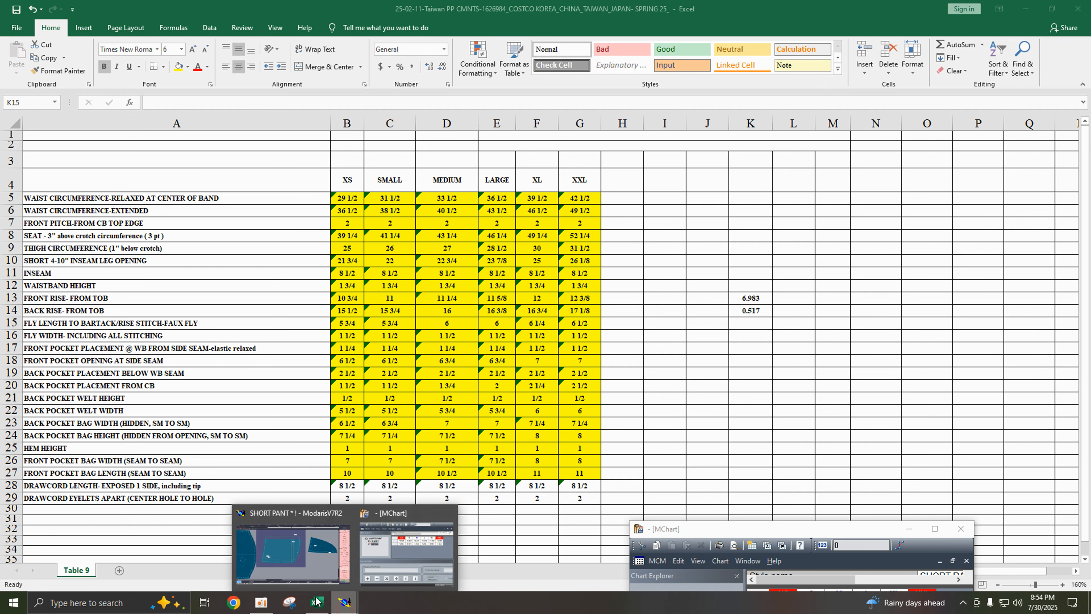
click(293, 548)
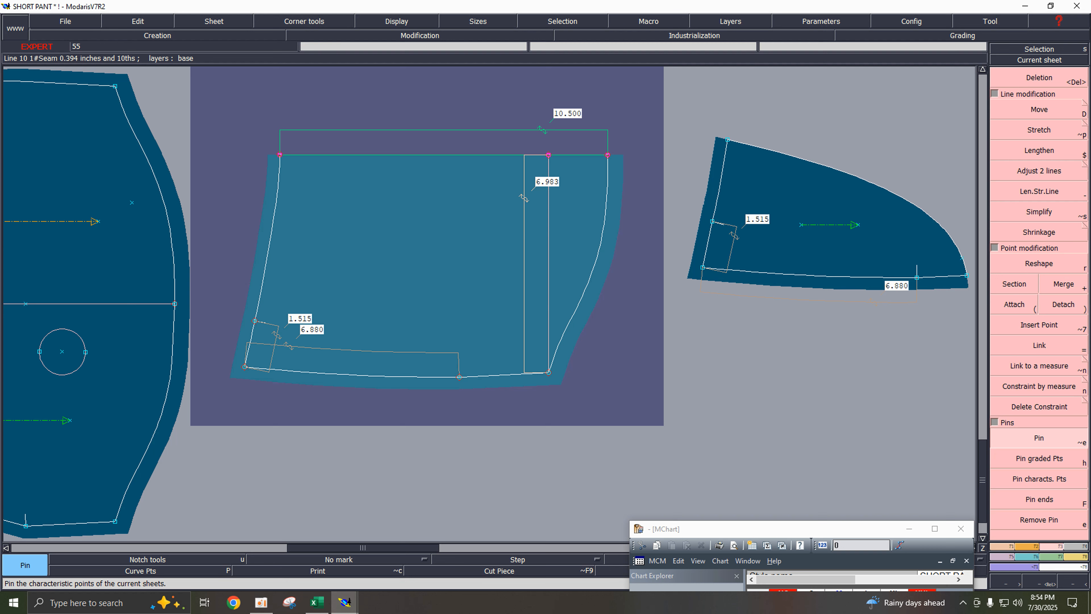
click(1044, 439)
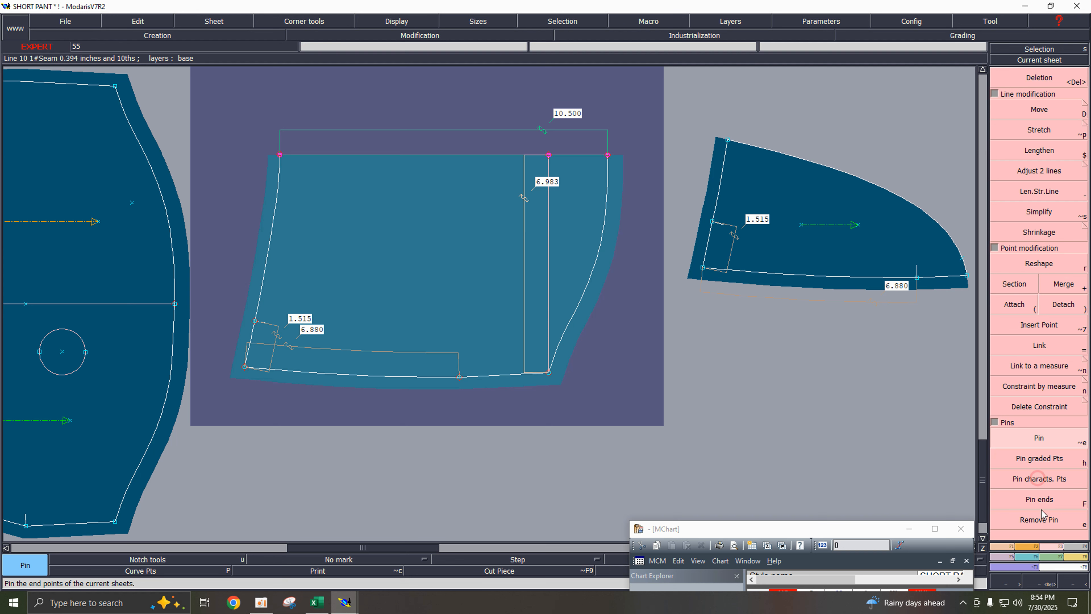
click(1037, 110)
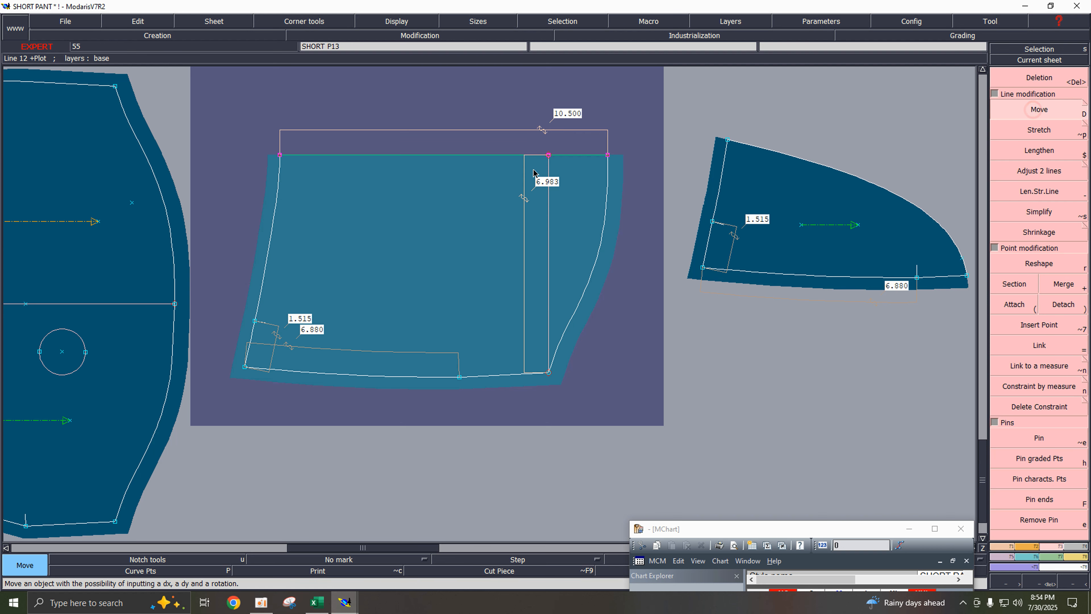
click(549, 155)
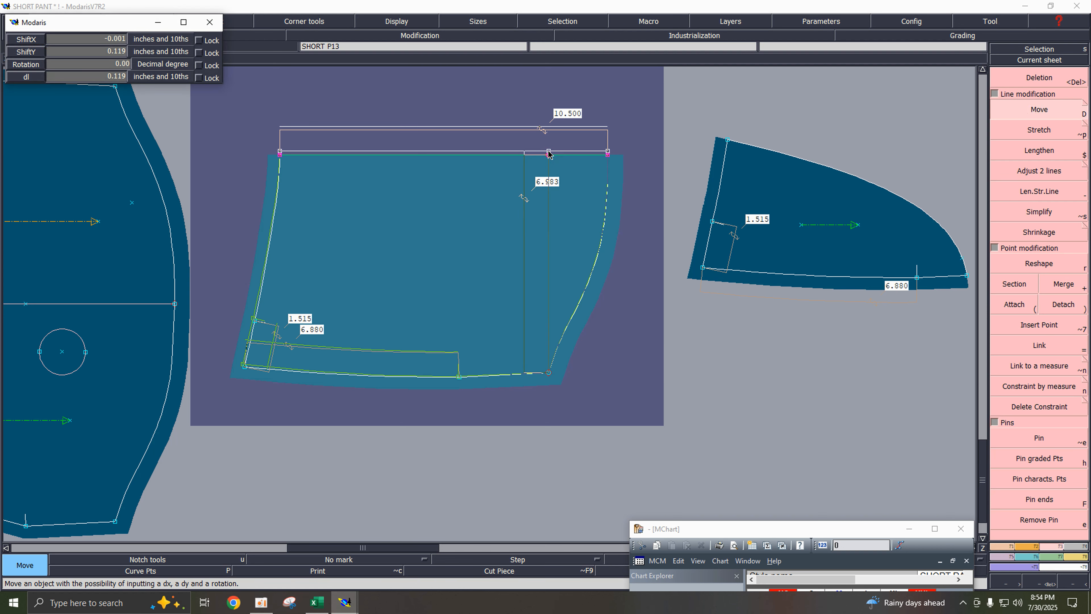
click(549, 155)
key(ctrl+z)
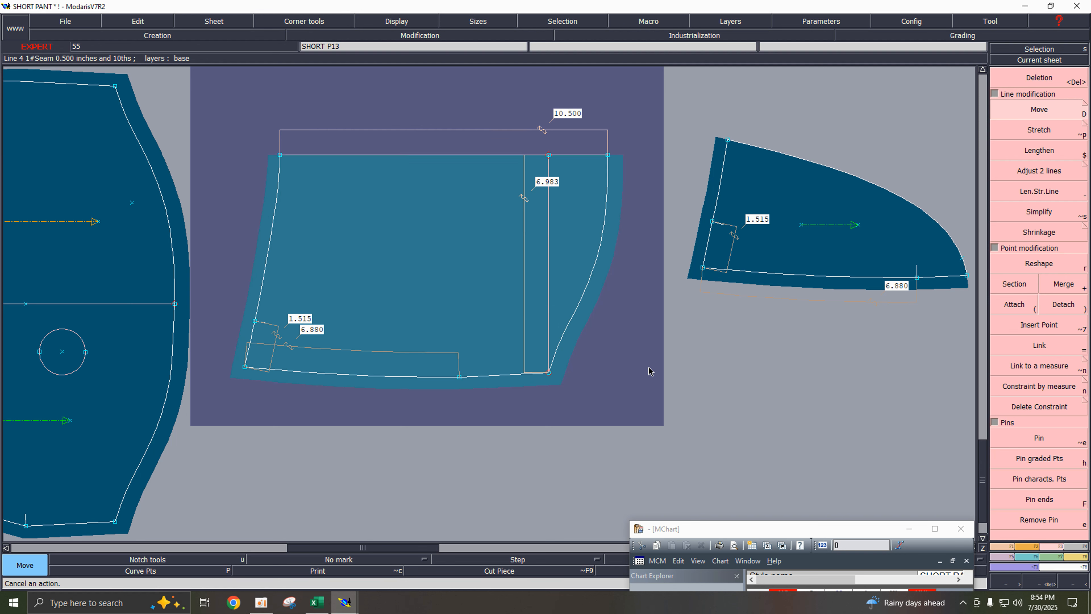
- Pin the upper point of the pocket bag's vertical inner line and move it by ShiftX 0 and ShiftY 0.517
click(1048, 443)
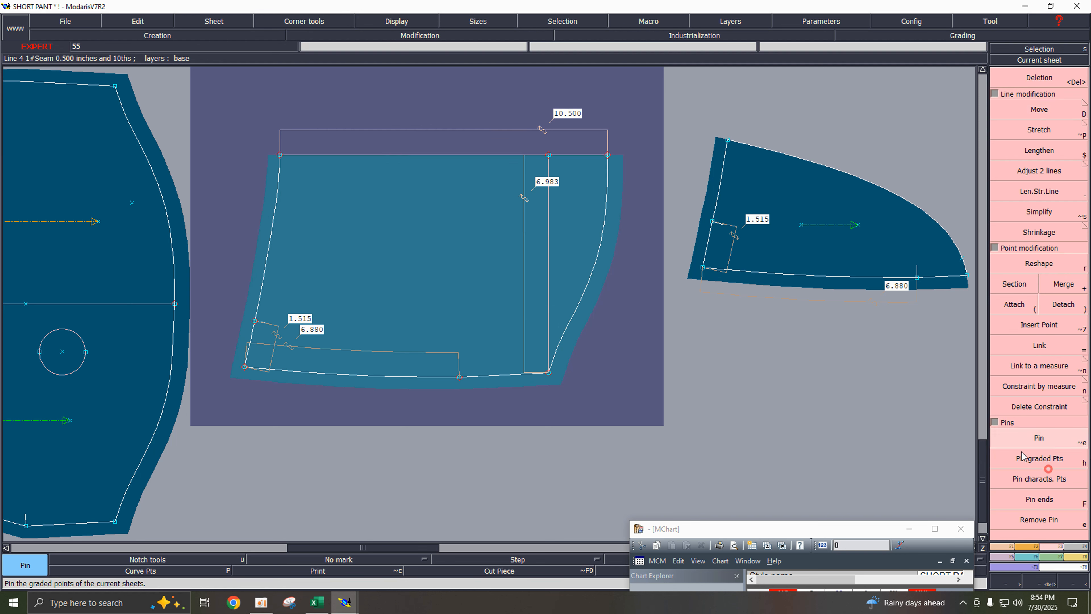
click(1048, 459)
click(548, 154)
click(1051, 83)
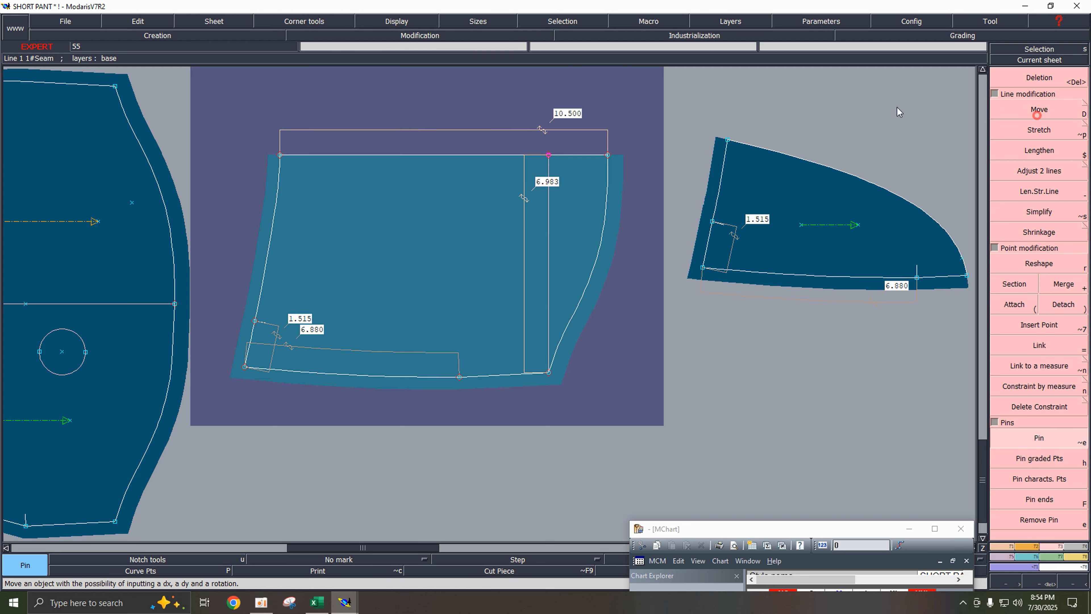
click(1039, 110)
click(547, 153)
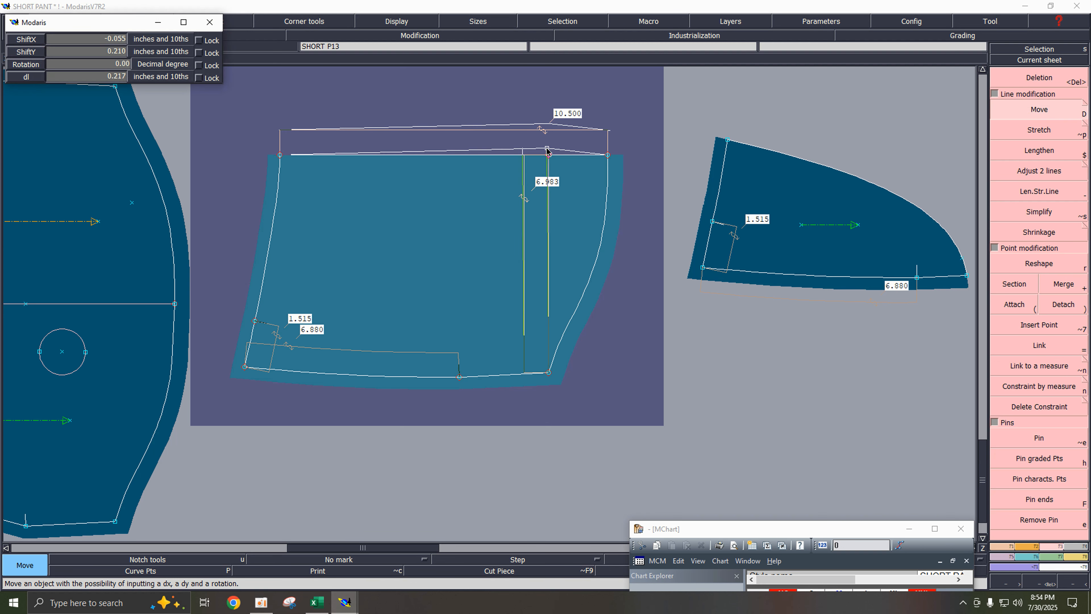
key(Down)
key(Down)
key(BackSpace)
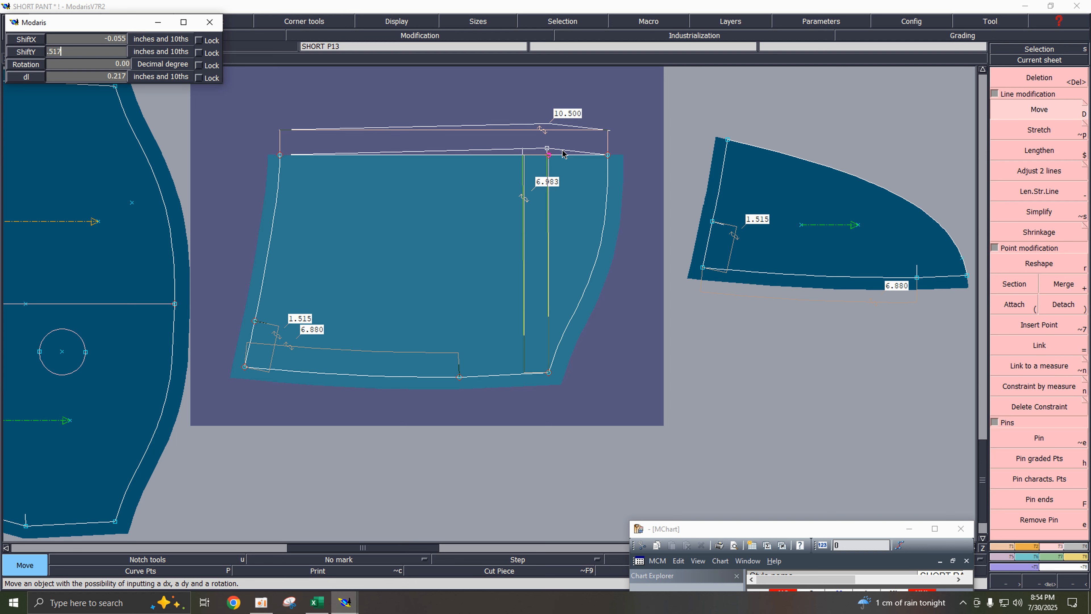
key(Up)
text(0)
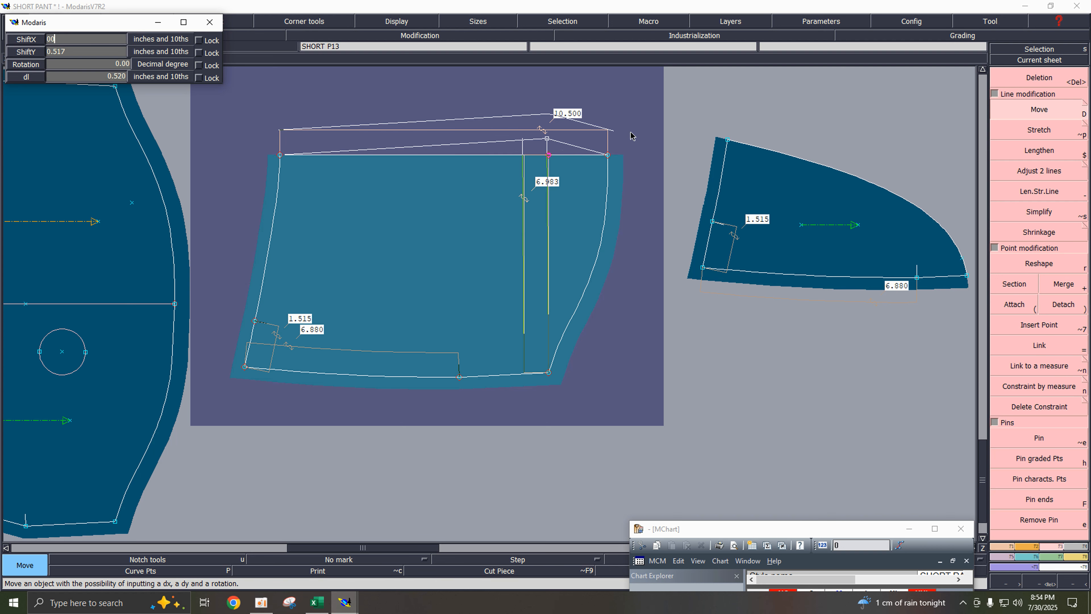
text(0)
key(Return)
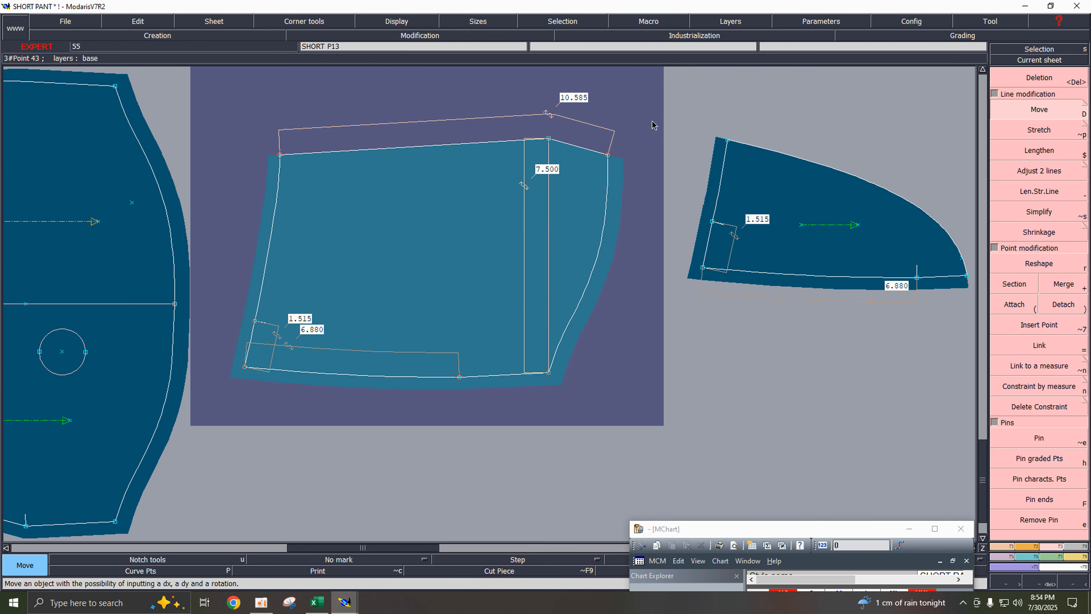
- Align both end points of the pocket bag's upper edge horizontally with the moved inner-line point using Ali2Pts
key(F1)
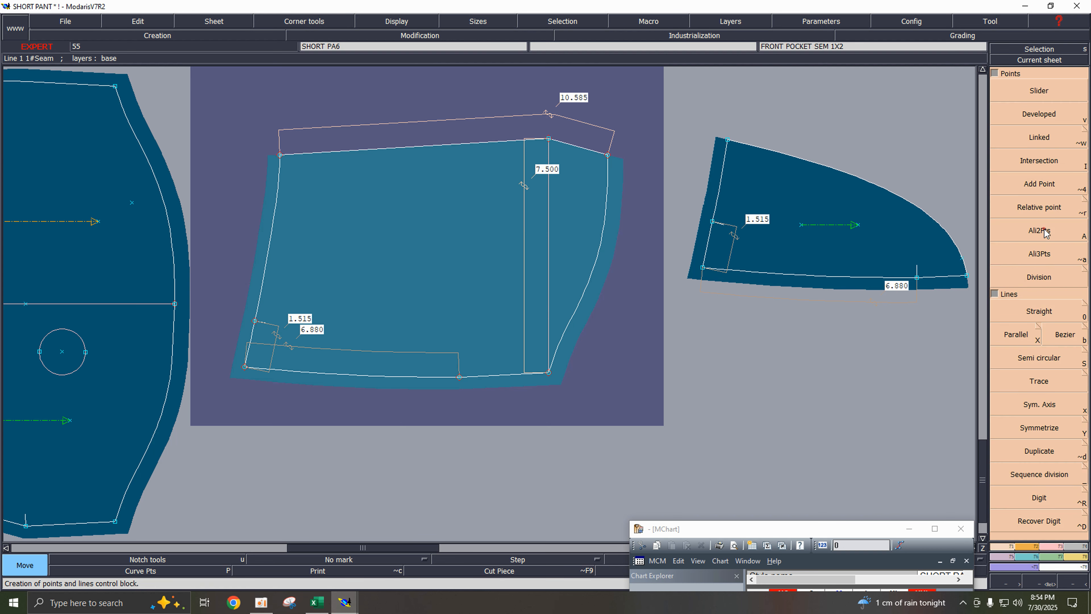
click(1045, 233)
click(549, 138)
click(607, 154)
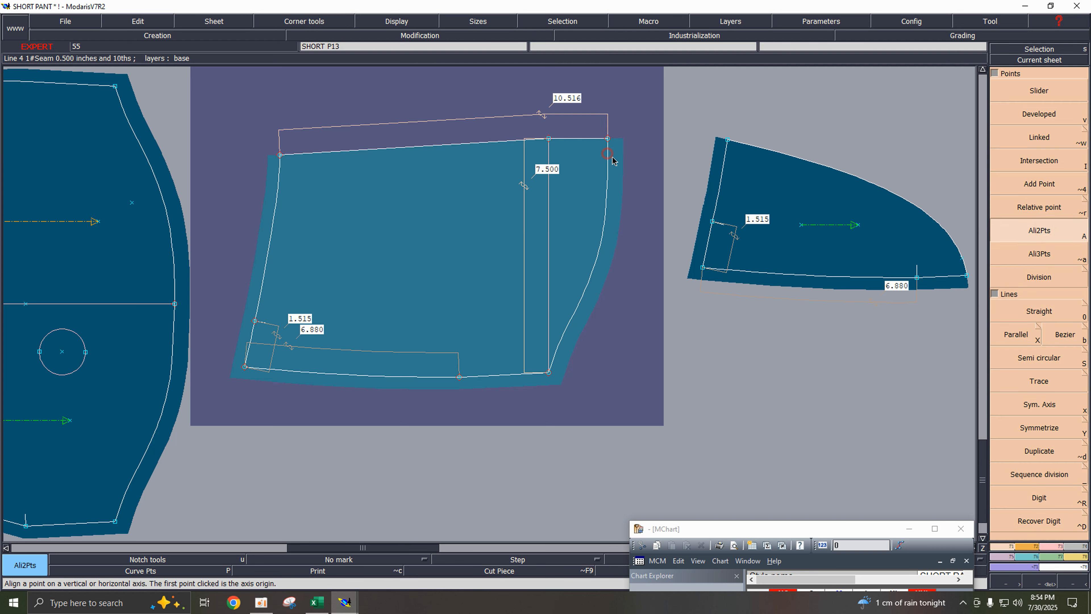
click(548, 138)
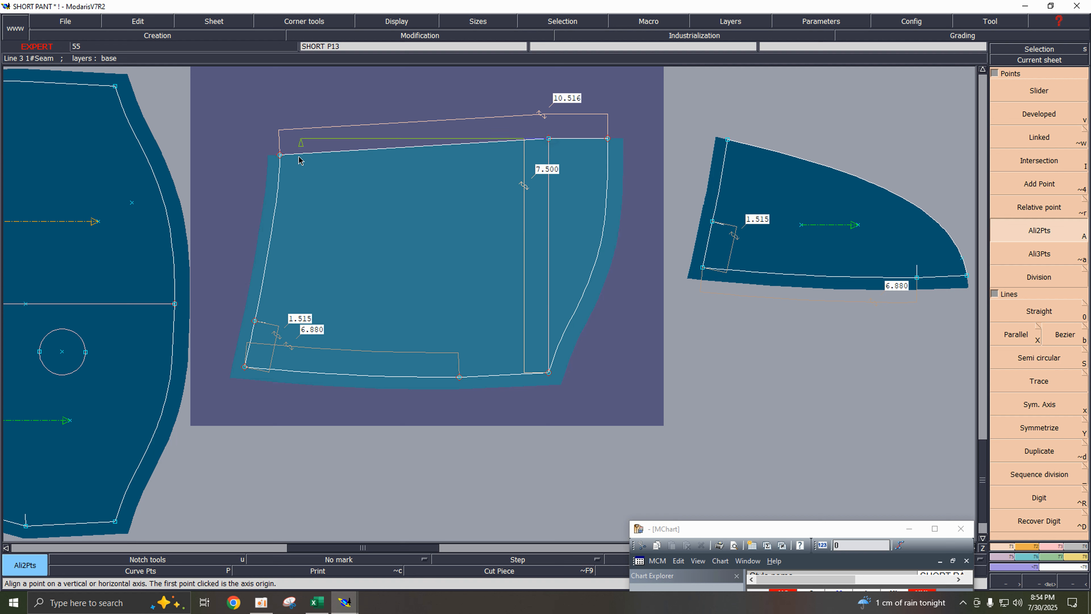
click(280, 155)
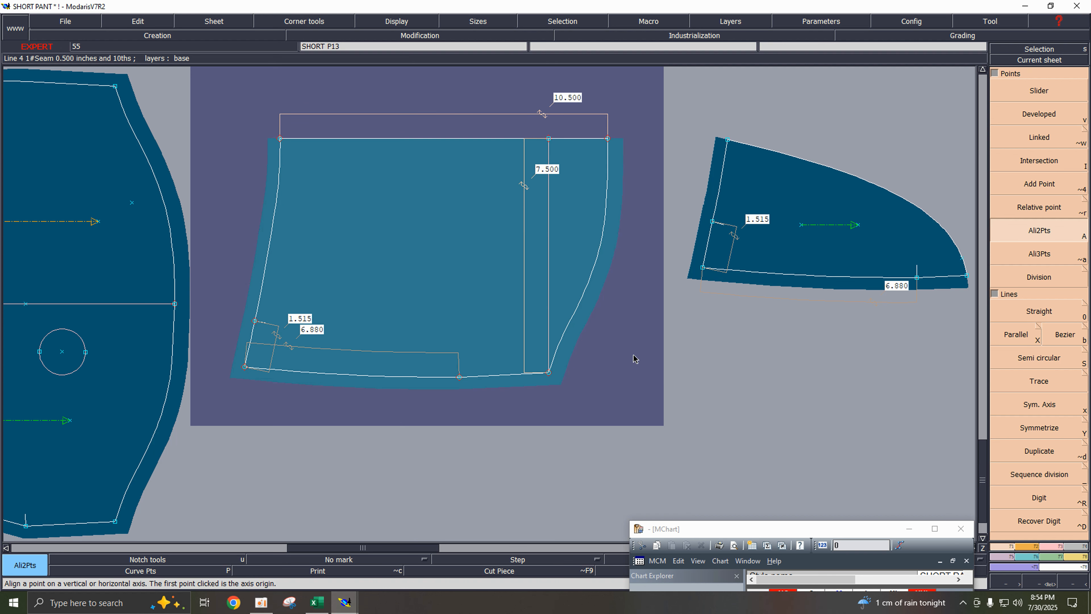
- Display the pocket bag in all sizes and reposition the measurement chart so its size table is fully readable
key(space)
key(F10)
key(F10)
key(F10)
key(F10)
key(F10)
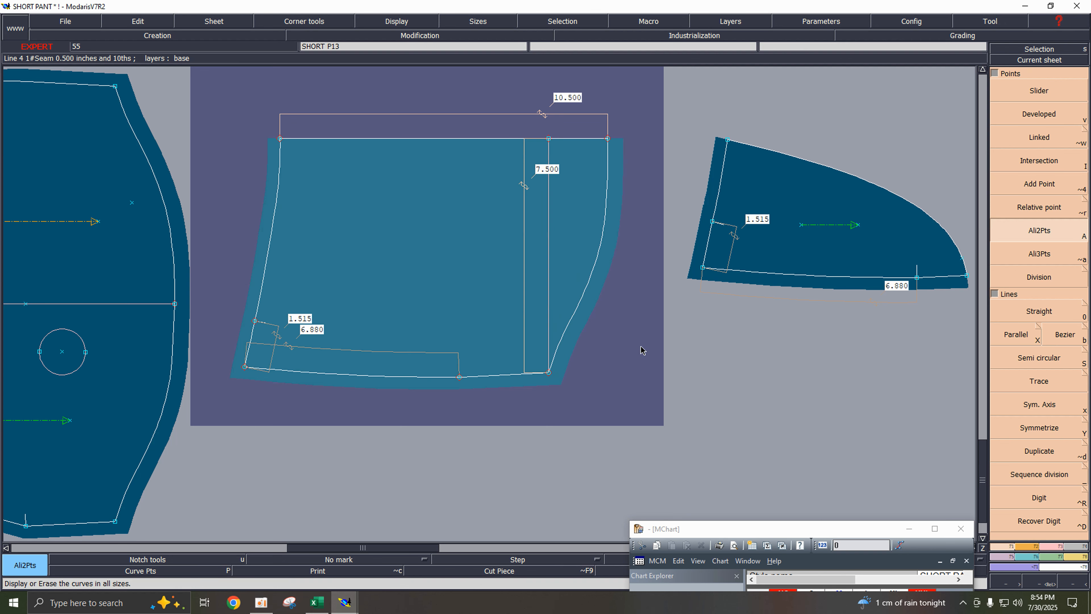
drag(833, 533, 812, 375)
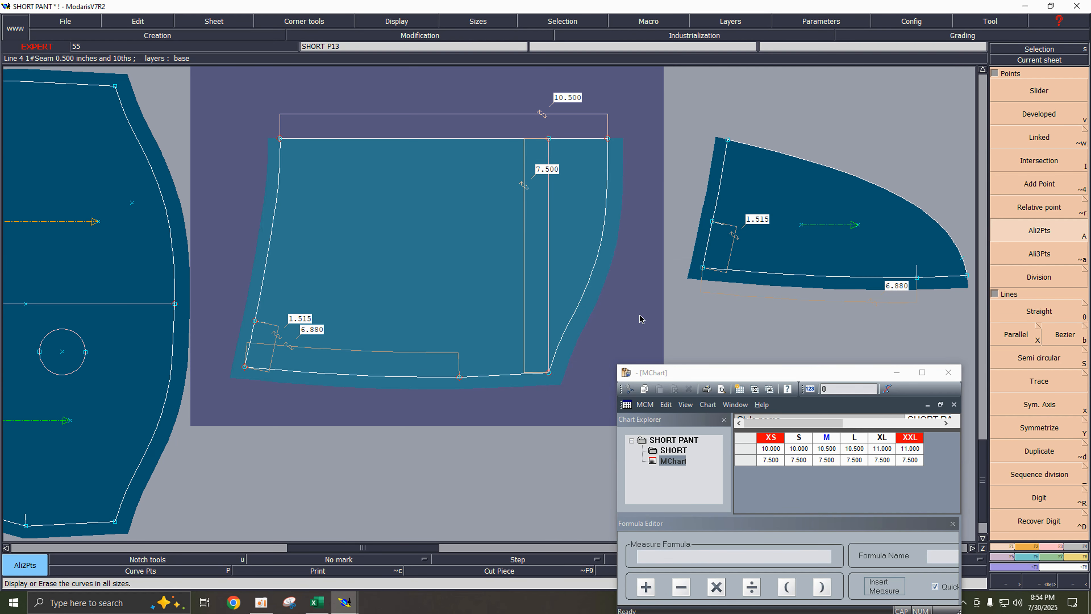
- Check the XS to XL values in the FRONT POCKET BAG WIDTH row of the Excel spec, and return to Modaris
click(317, 603)
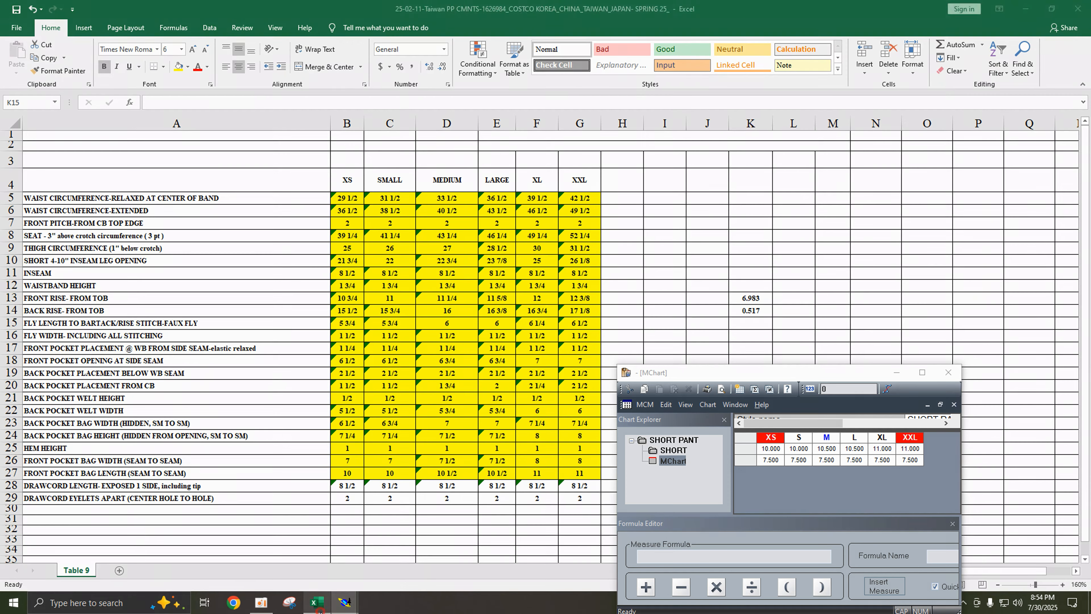
click(357, 473)
click(356, 461)
click(389, 461)
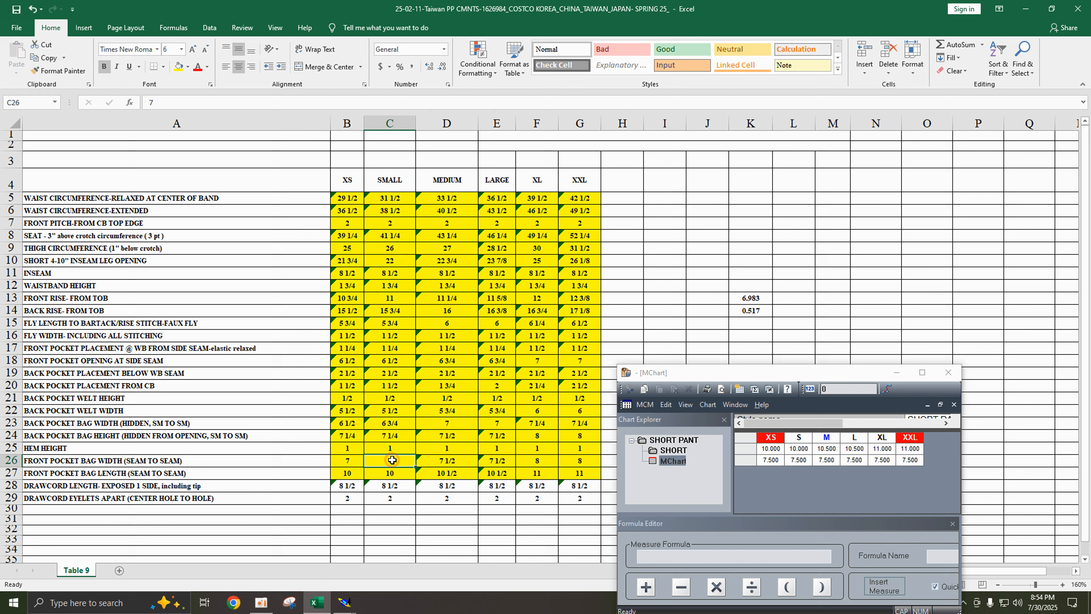
click(450, 464)
click(511, 465)
click(547, 459)
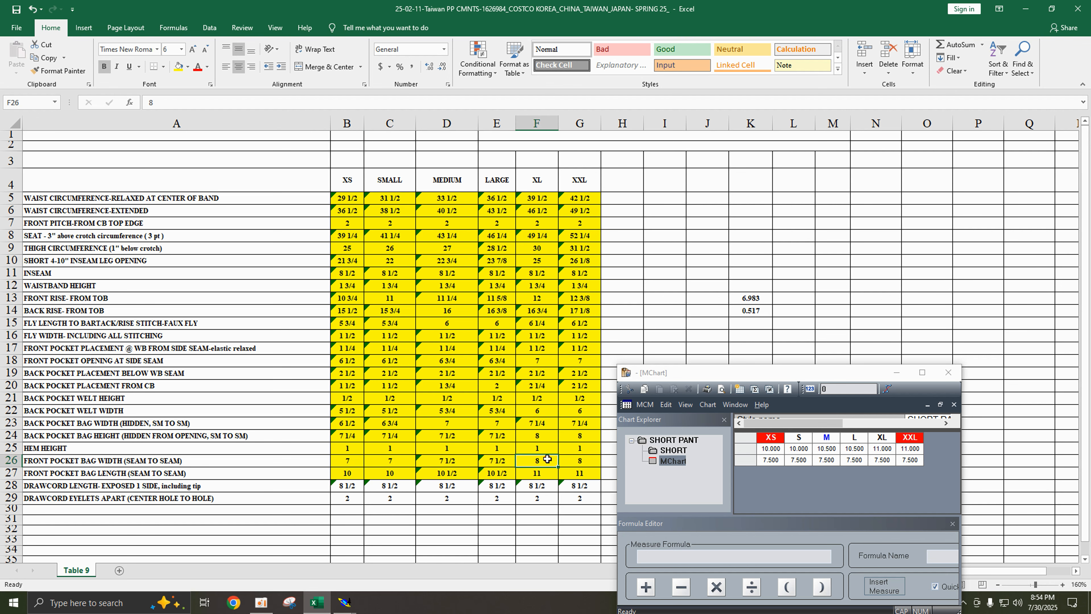
click(1025, 8)
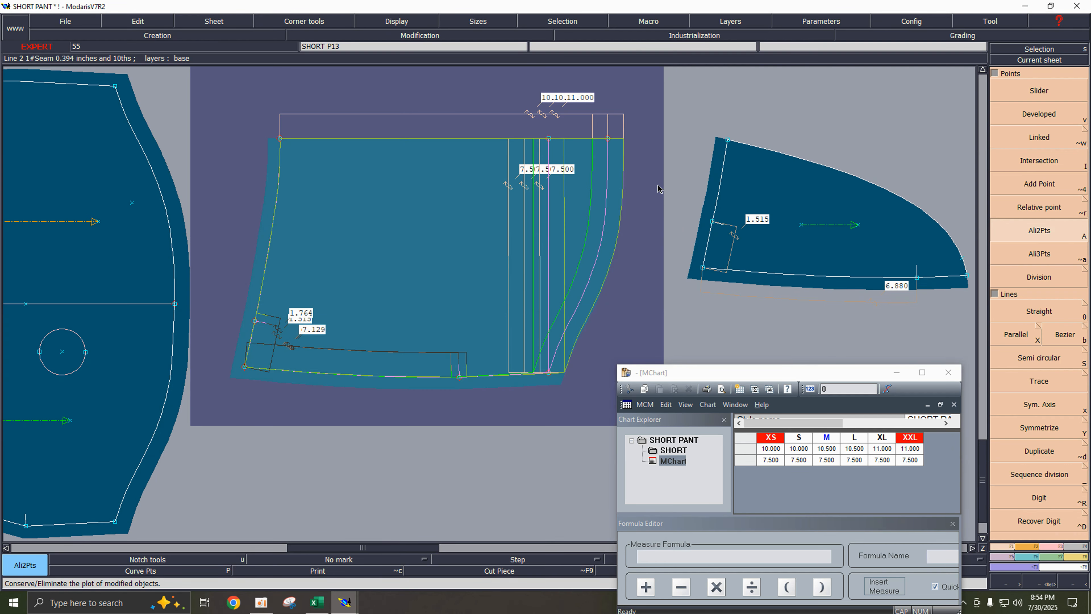
- Grade the inner line's upper point with ddy 0.5 between S and M and between L and XL, and 0 for the other size steps
key(F6)
click(1039, 85)
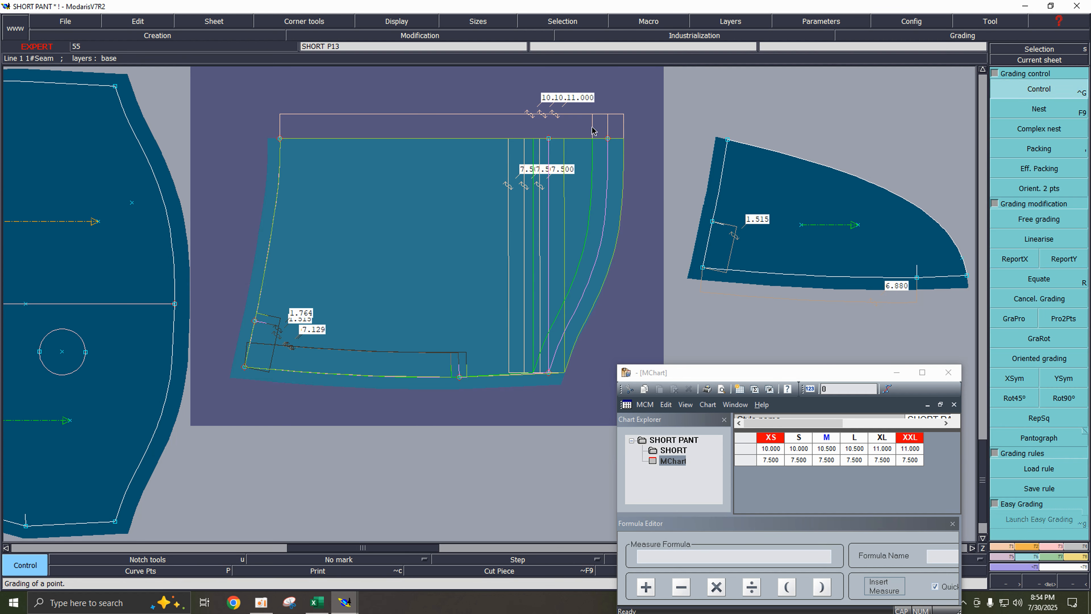
click(545, 140)
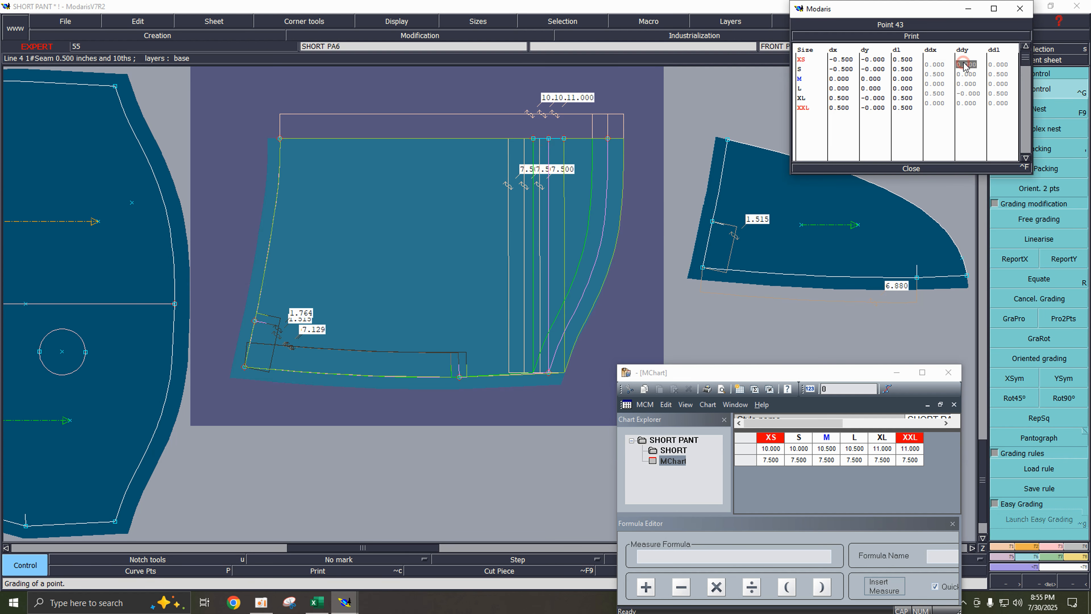
key(Return)
text(0.5)
key(Return)
key(Return)
text(0.5)
key(Return)
text(00)
key(Return)
click(907, 168)
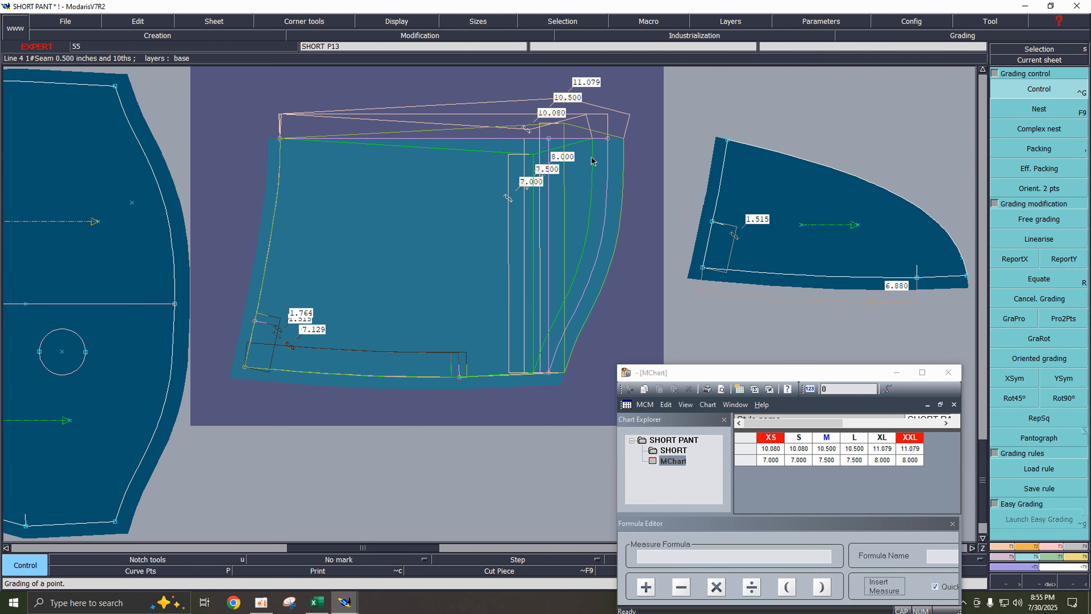
- Copy the inner-line point's Y grading to both end points of the pocket bag's upper edge with ReportY
click(1059, 260)
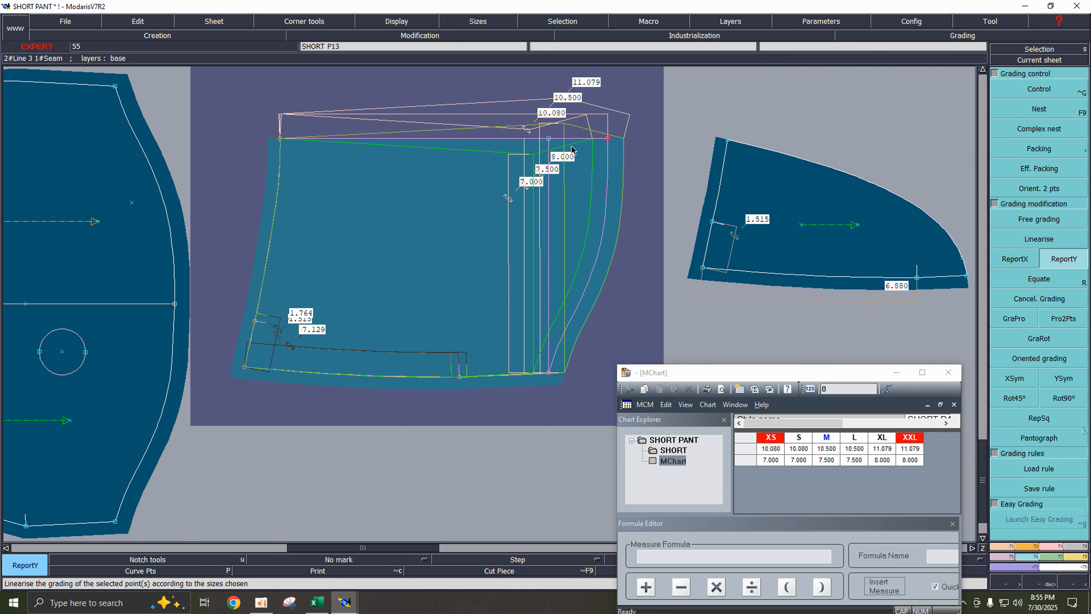
click(610, 139)
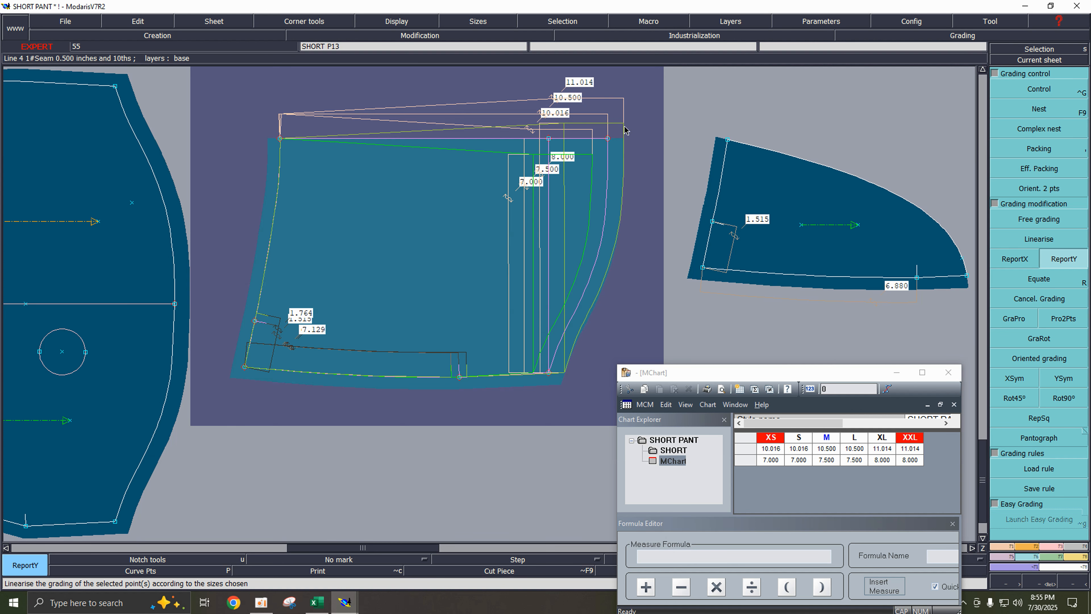
click(1074, 259)
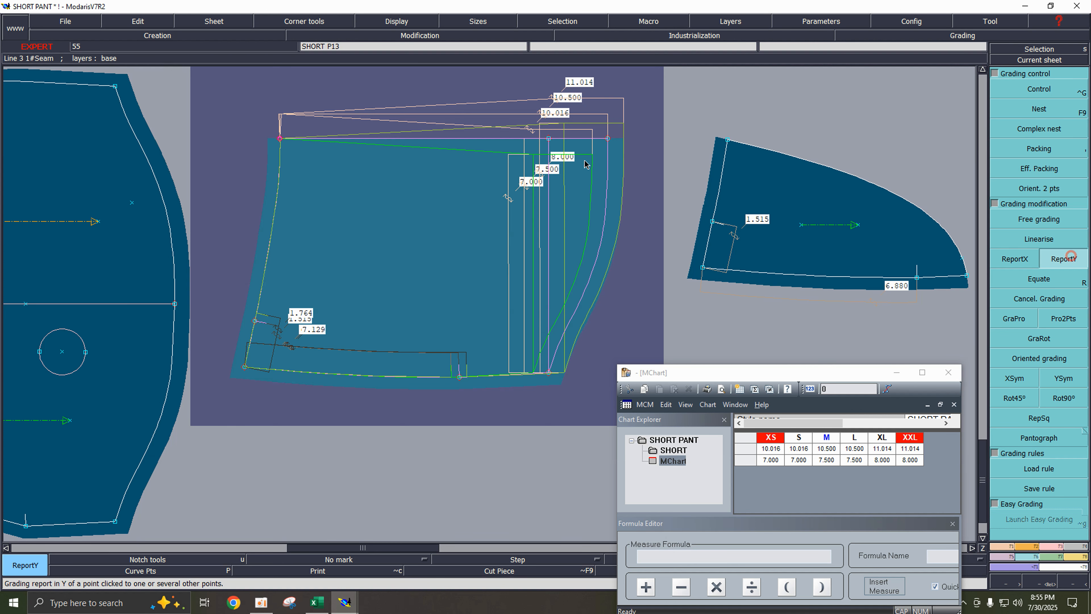
click(281, 141)
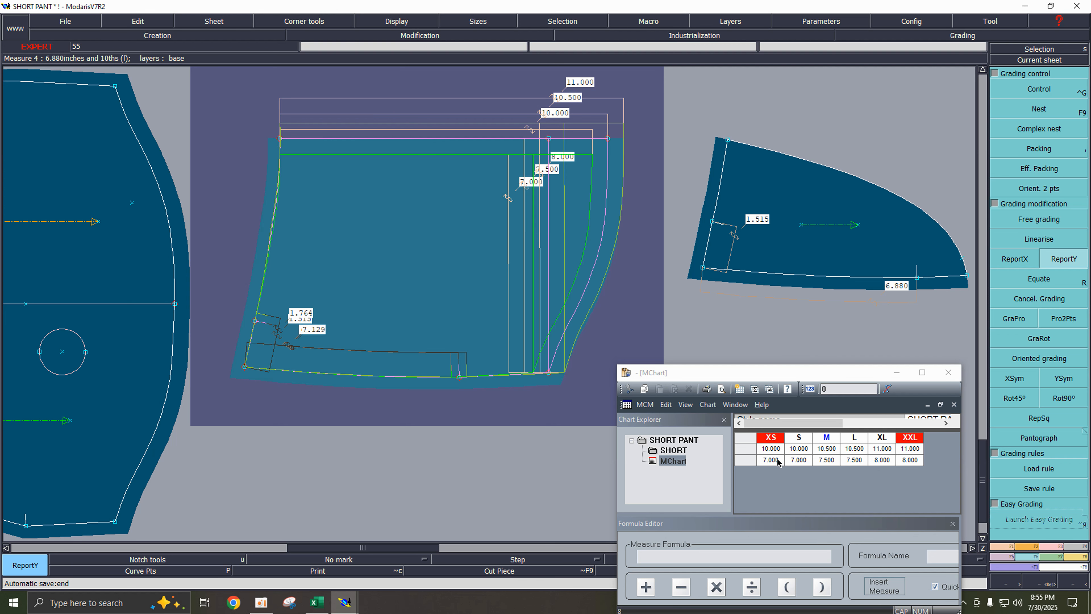
- Delete both pocket bag measurement rows from the measurement chart and close the chart
drag(746, 450, 745, 463)
key(Delete)
drag(822, 370, 581, 414)
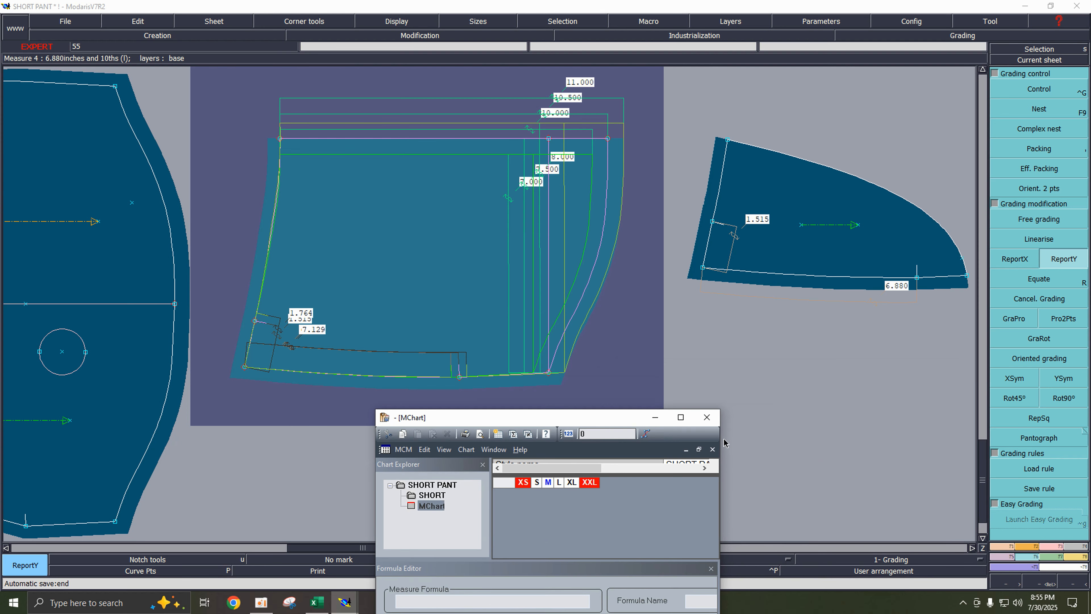
click(709, 414)
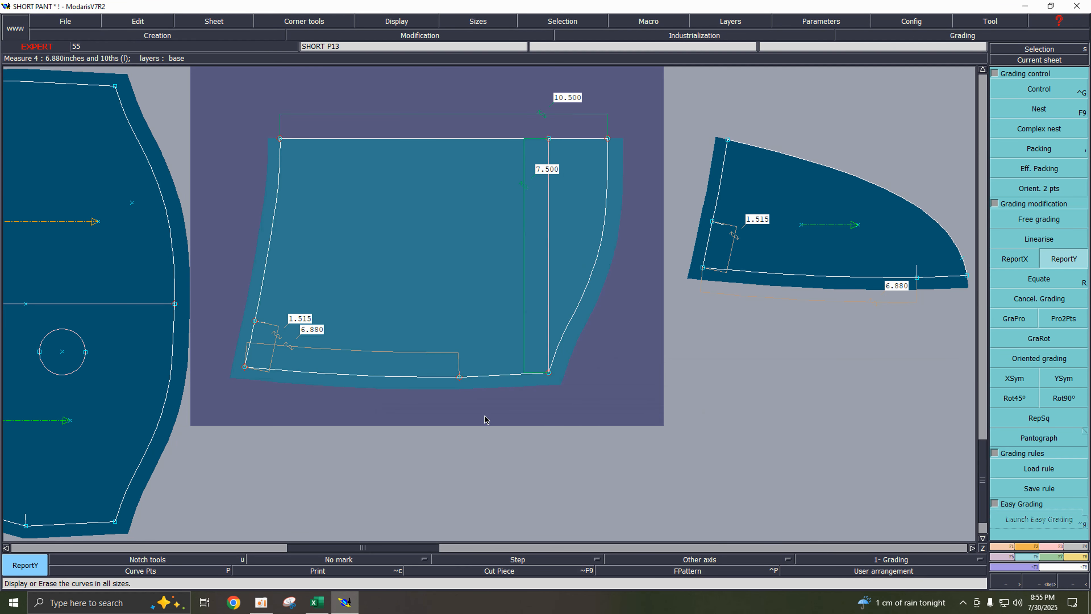
- Display the pocket bag in all sizes and stack them with Eff. Packing at the outer end point of the upper edge
key(F9)
key(F9)
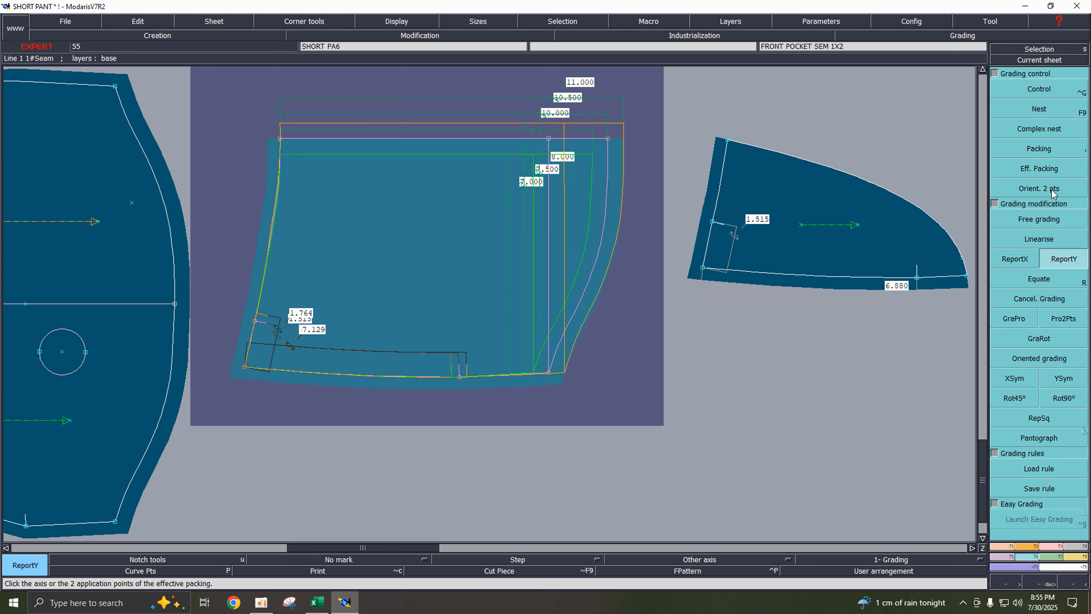
click(1046, 171)
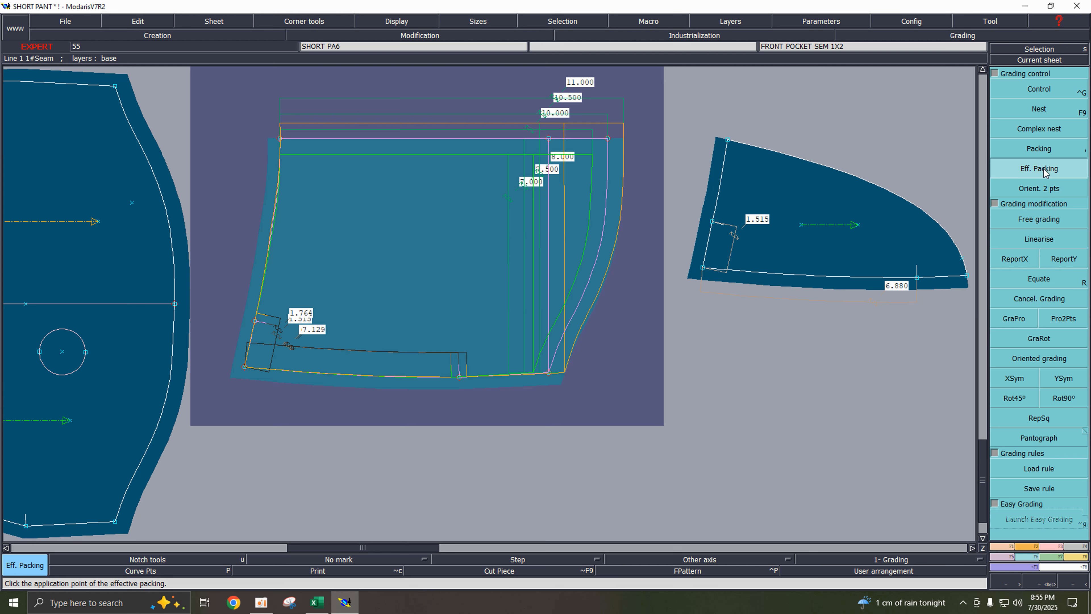
click(280, 138)
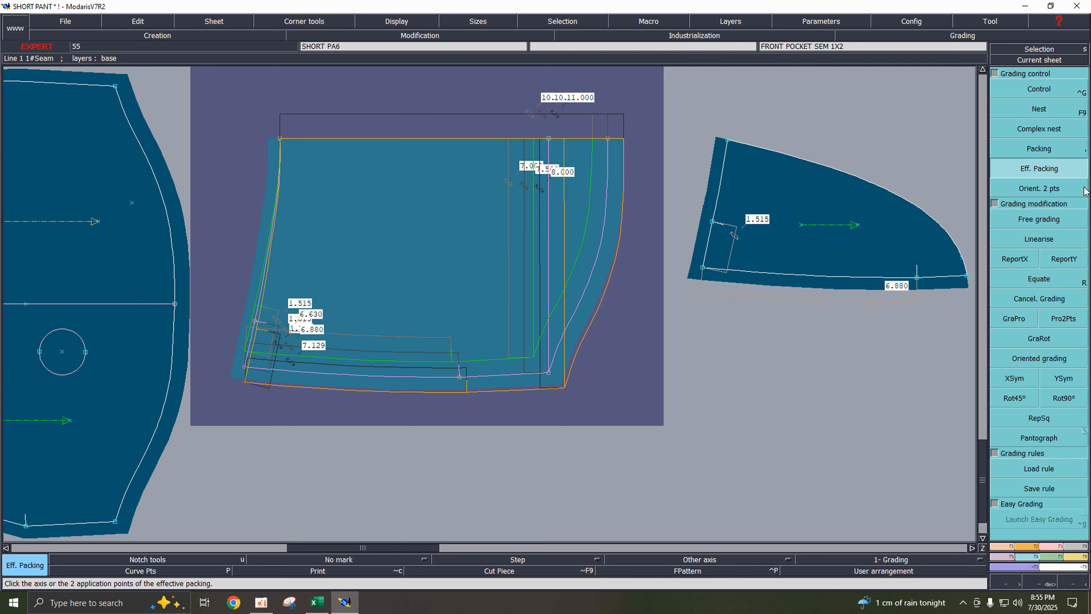
- Create the full pocket bag piece with Sym2Pts, mirroring it about both end points of the upper edge
key(F6)
click(1037, 178)
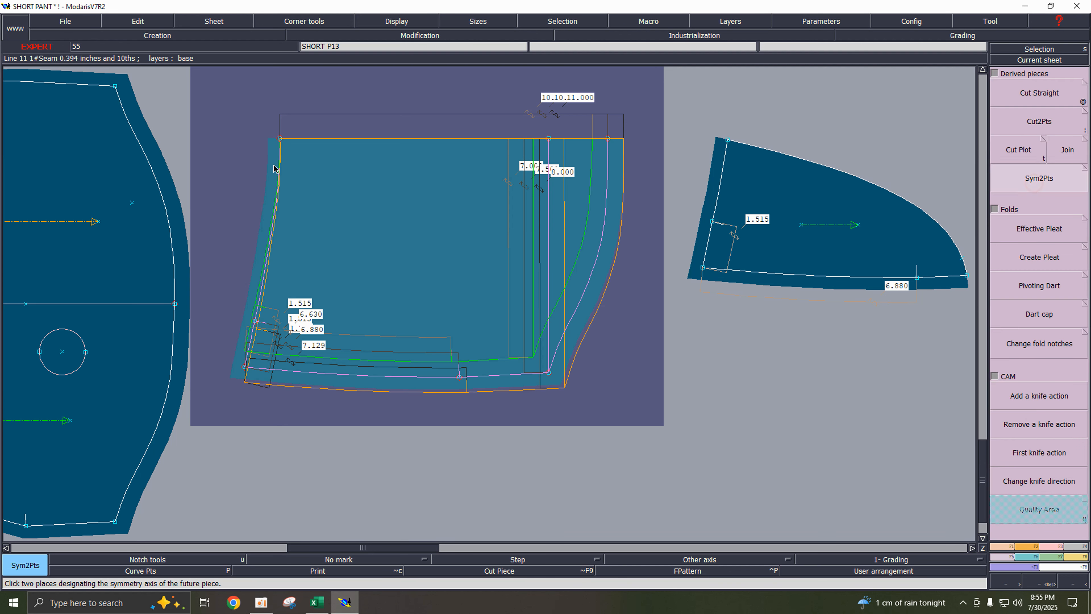
click(279, 139)
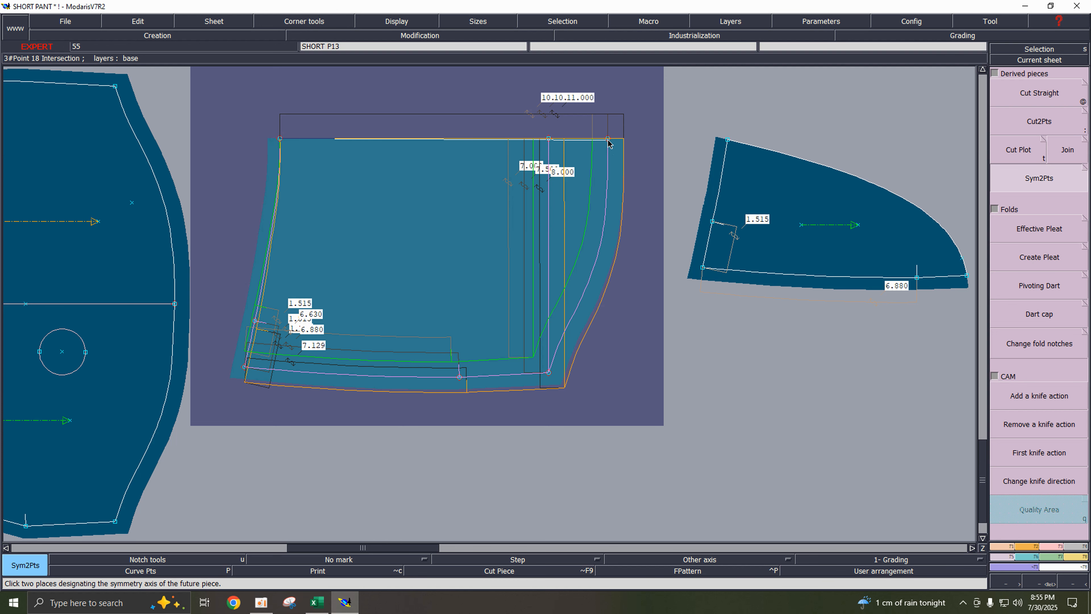
click(607, 141)
- Delete the lower half's waist-side notch and draw a straight Bezier line from its point to the notch point on the lower edge
key(Delete)
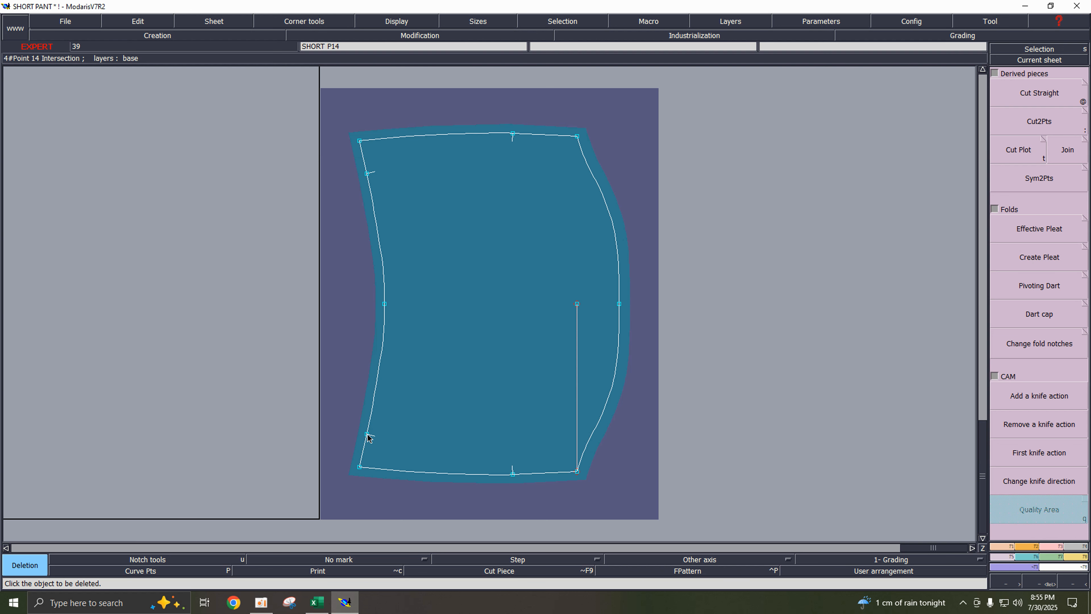
key(b)
click(367, 434)
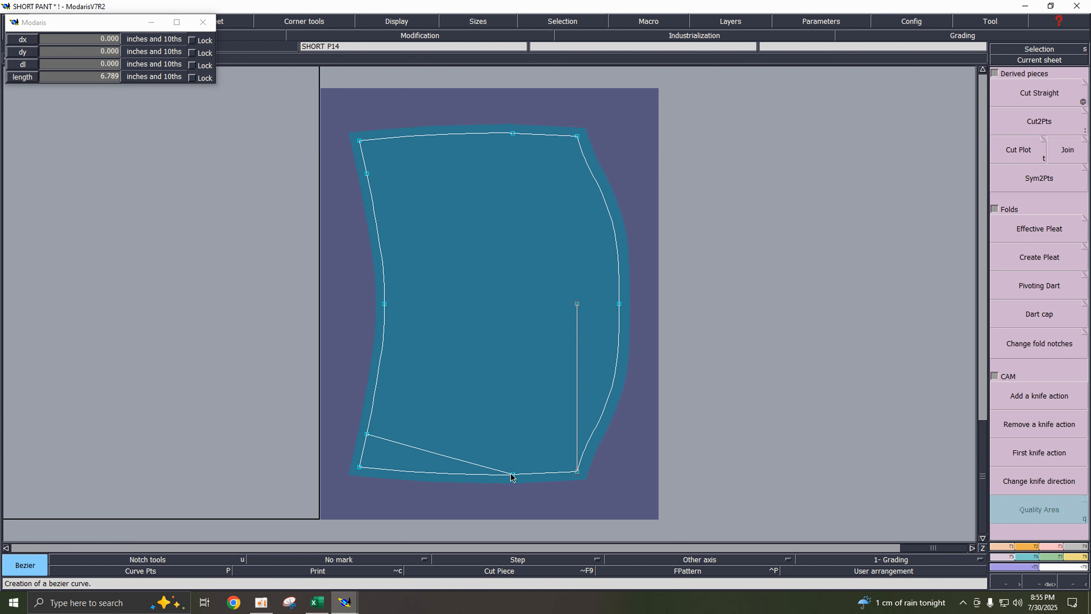
click(512, 474)
- Extract the pocket bag bounded by the new slanted opening line as a new piece with Seam
key(F4)
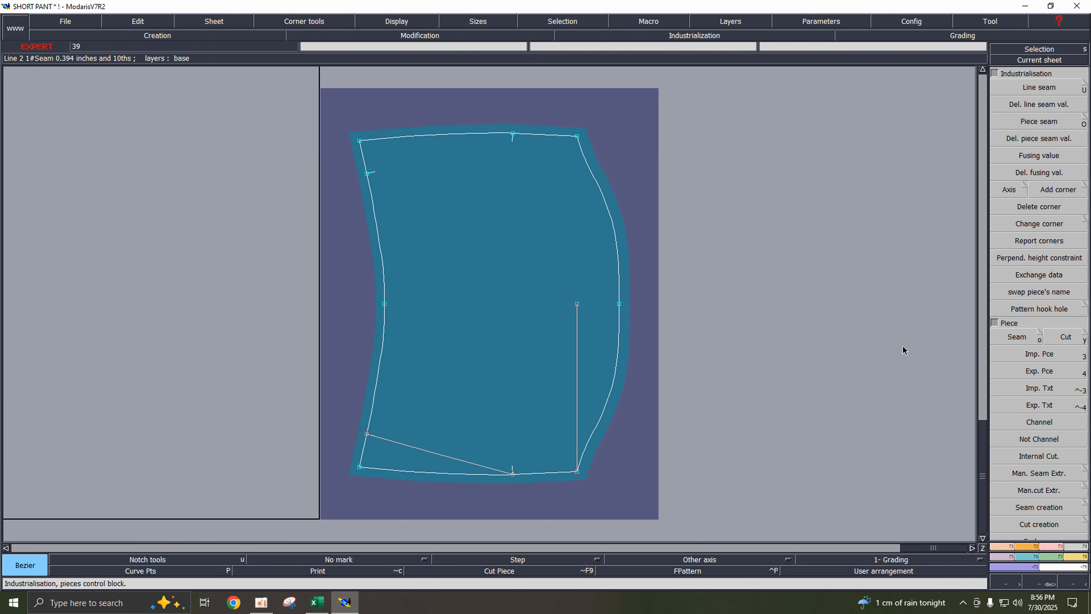
click(1013, 347)
click(1013, 334)
click(553, 317)
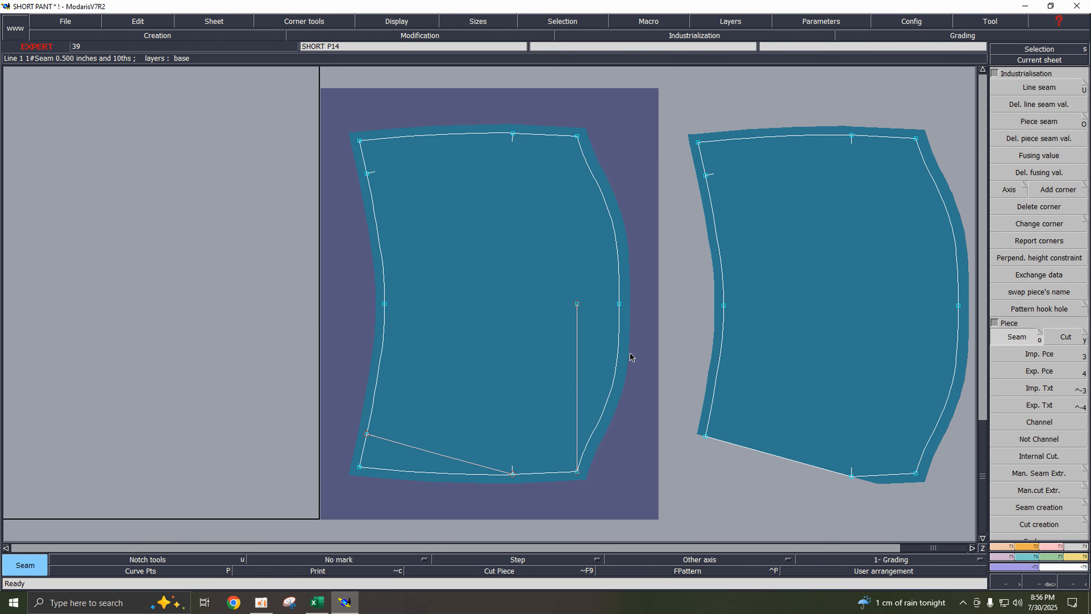
- Delete the mirrored construction sheet and the half pocket bag sheet, keeping the extracted piece
key(8)
key(Delete)
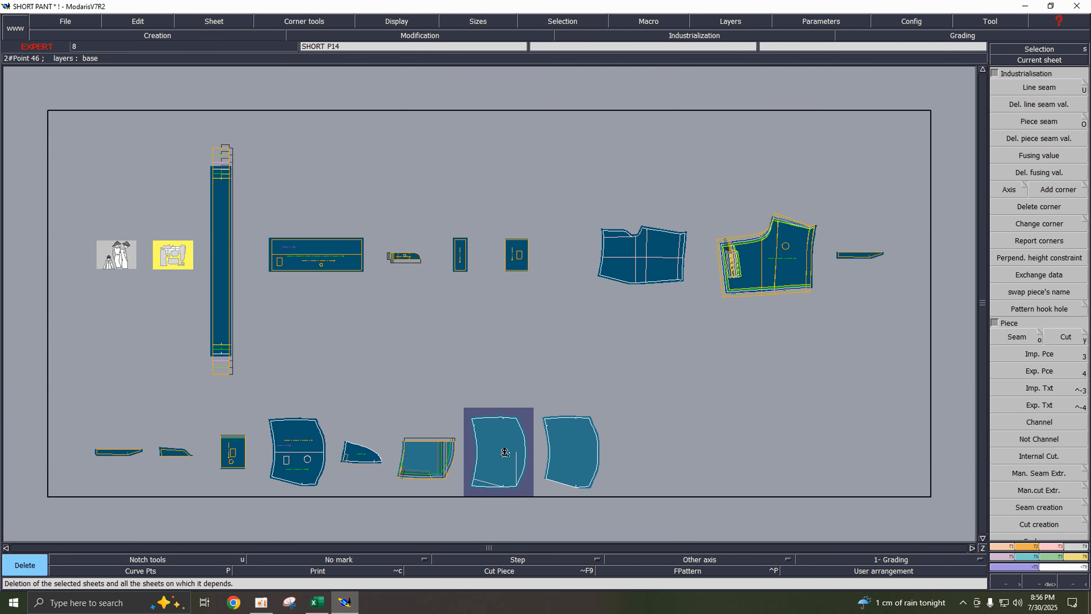
click(512, 461)
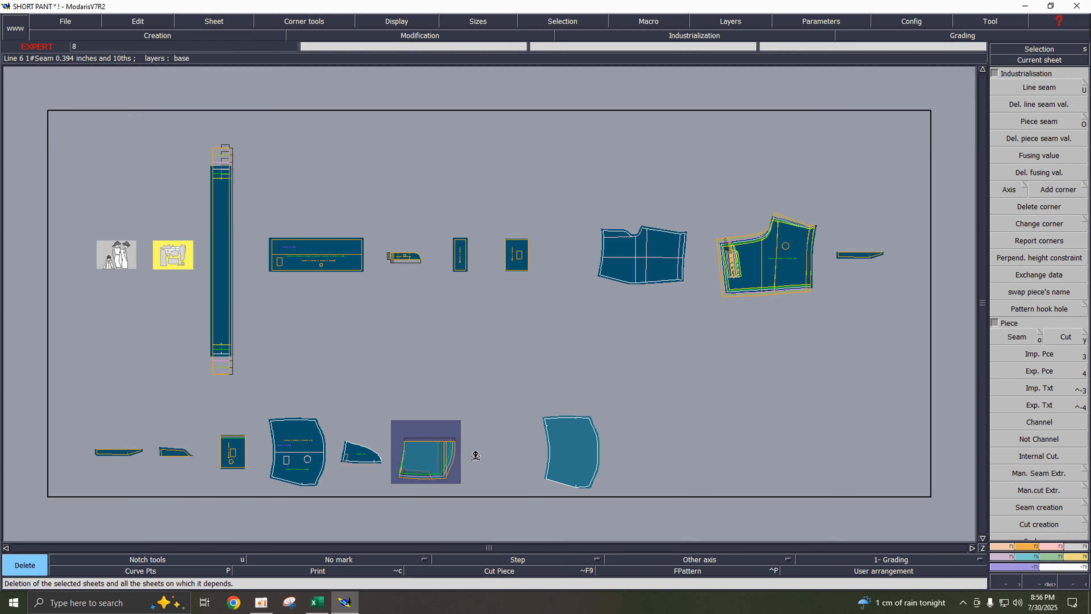
click(438, 465)
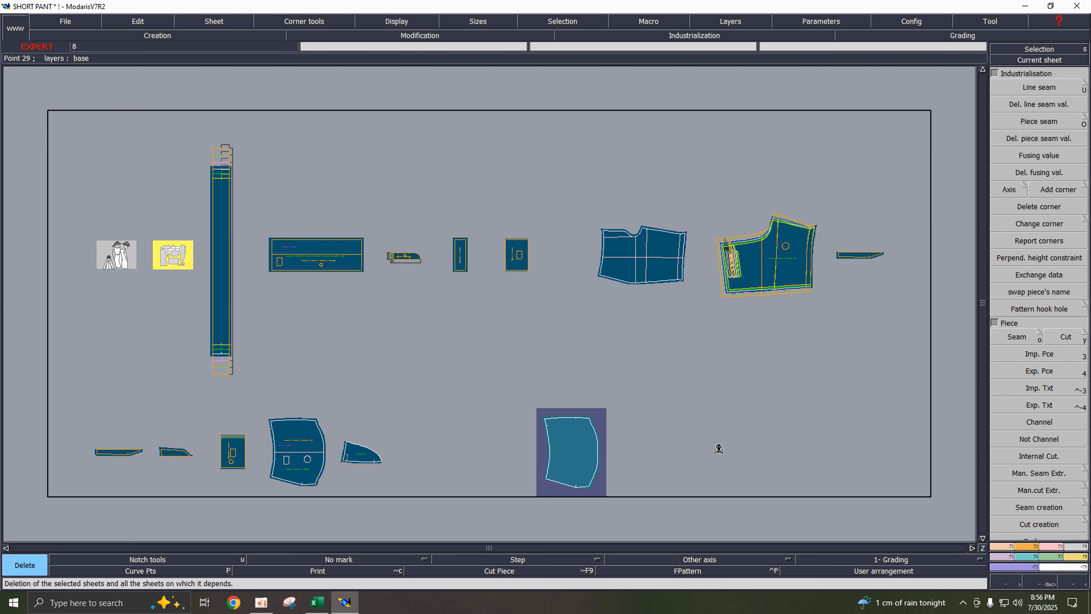
- Arrange the FRONT 1X2 base sheet beside the new pocket bag piece
key(s)
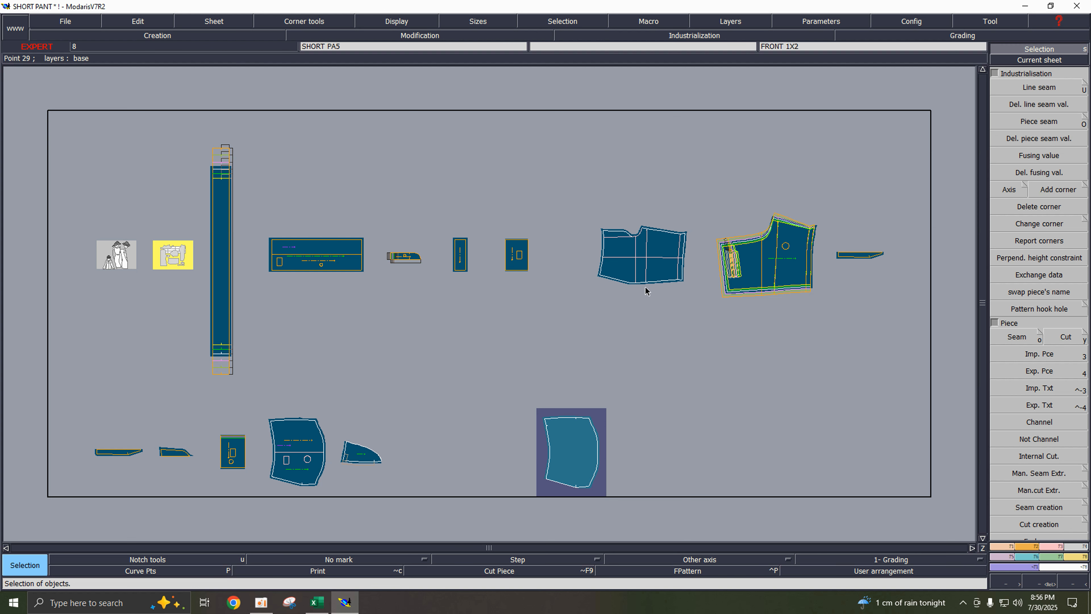
key(a)
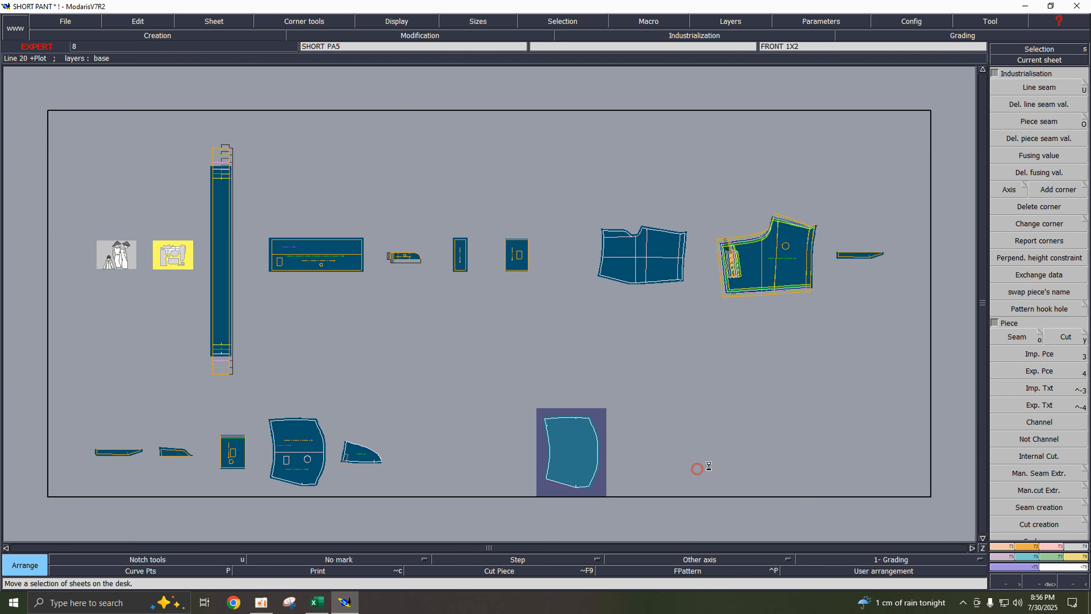
click(697, 468)
key(Return)
drag(447, 401, 778, 494)
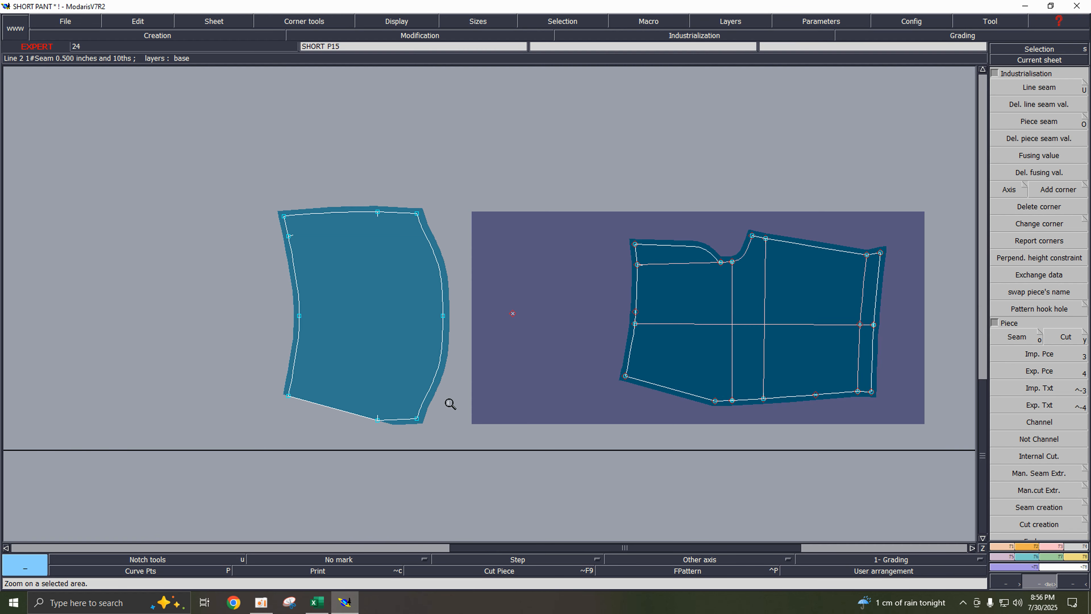
- Set the seam allowance of the pocket bag's slanted opening line to 0.375 inches with Line seam
click(1039, 88)
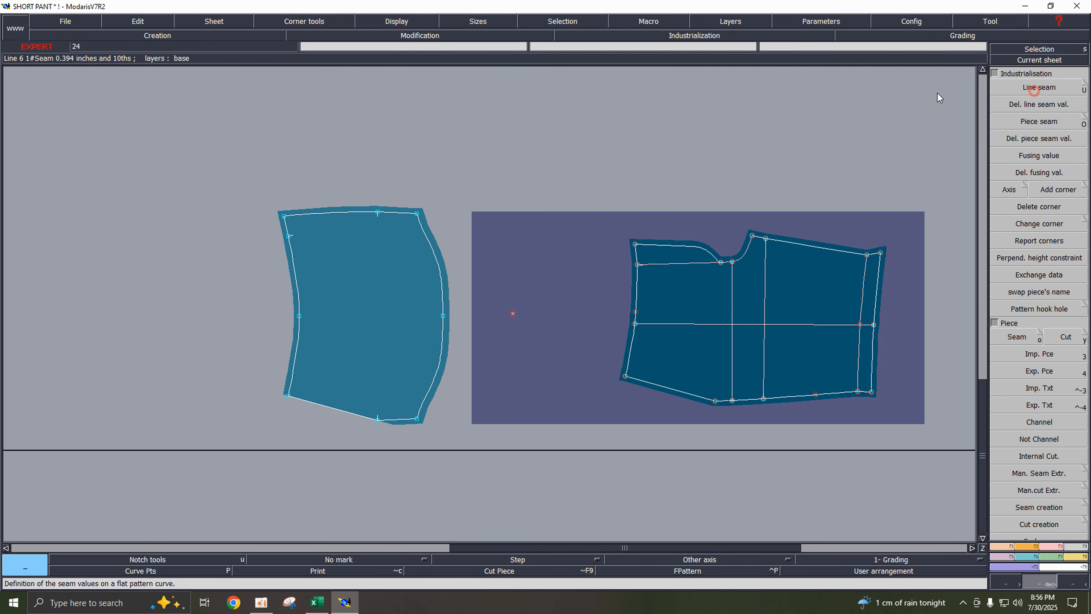
click(316, 405)
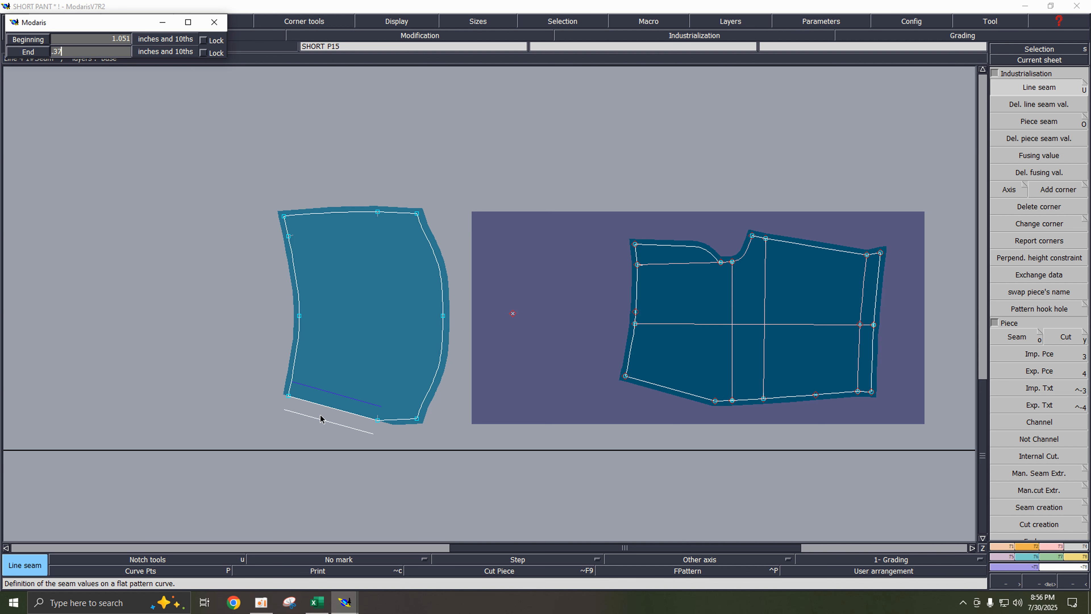
text(.375)
key(Return)
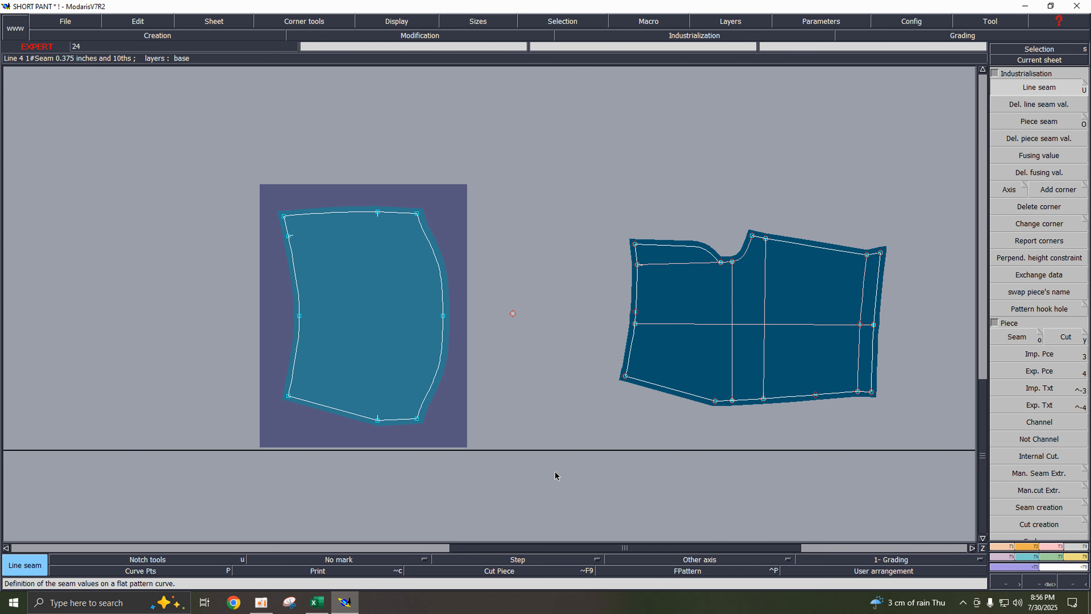
- Assemble the pocket bag onto the front by matching both end points of their slanted pocket opening lines
key(F8)
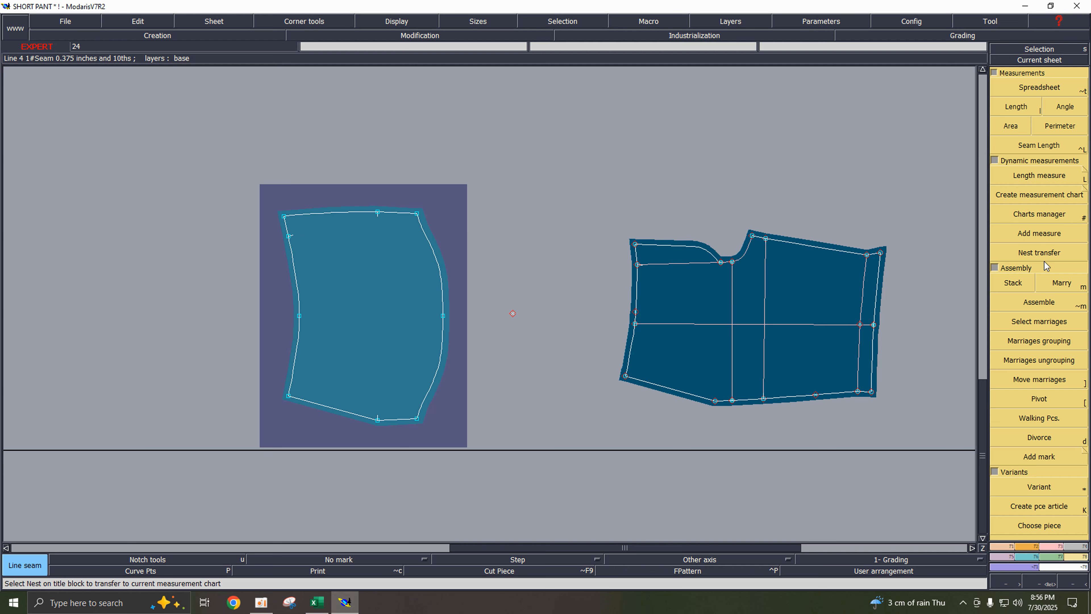
click(1026, 304)
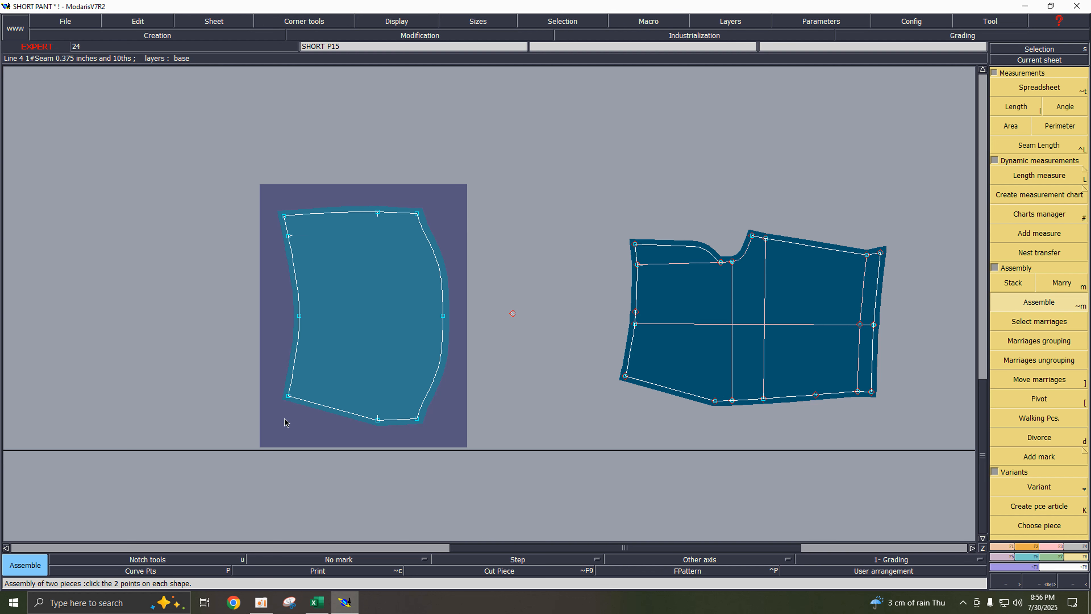
click(288, 397)
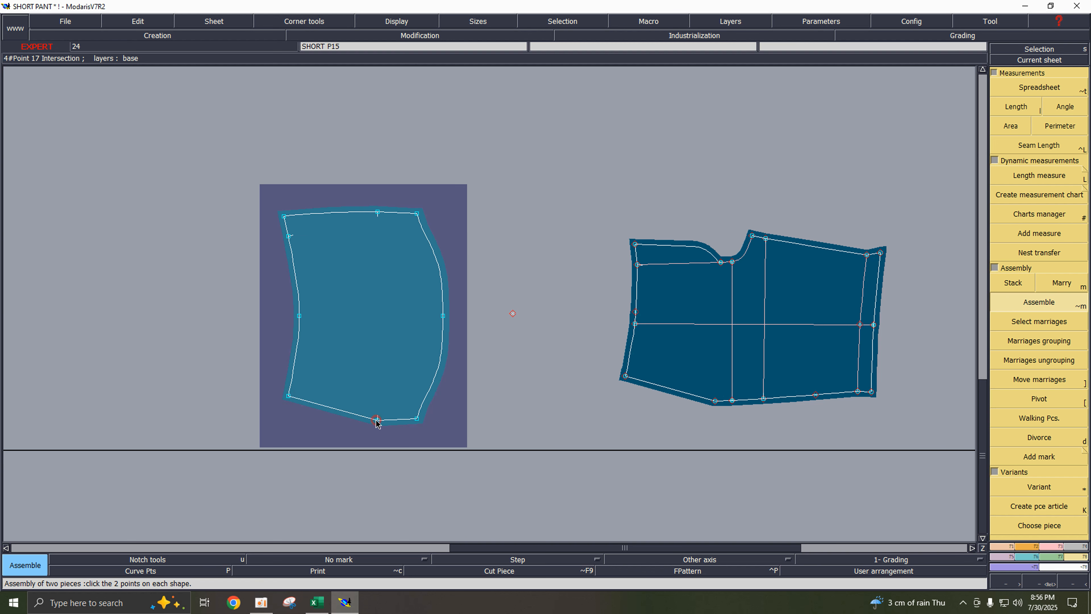
click(376, 421)
click(625, 377)
click(714, 400)
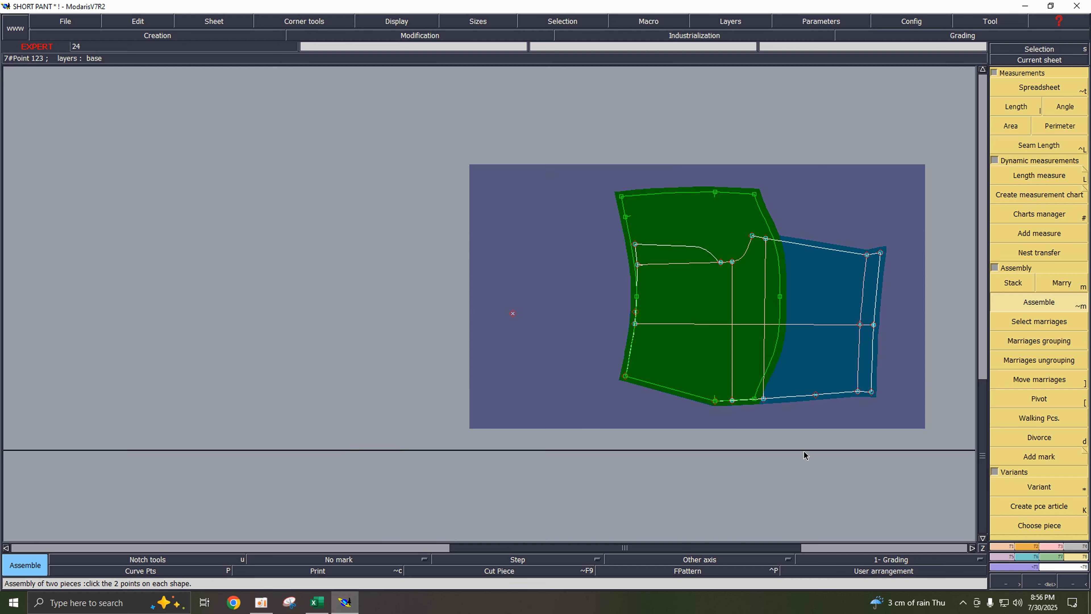
- Check the assembled pocket bag against the front in the individual sizes using the title block's size list, and redisplay the full nest
key(F12)
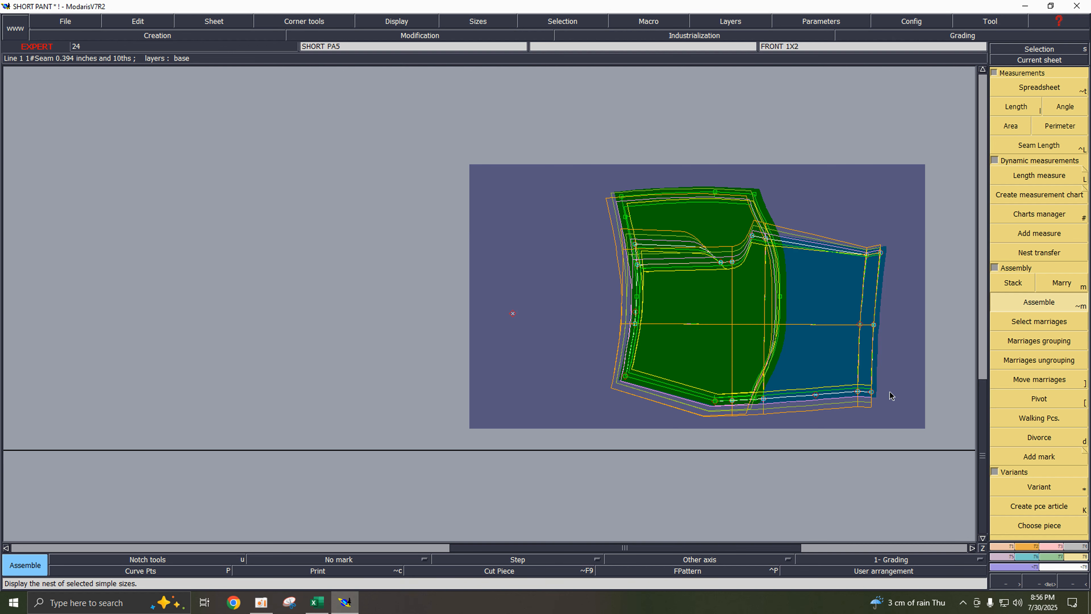
key(Home)
click(402, 22)
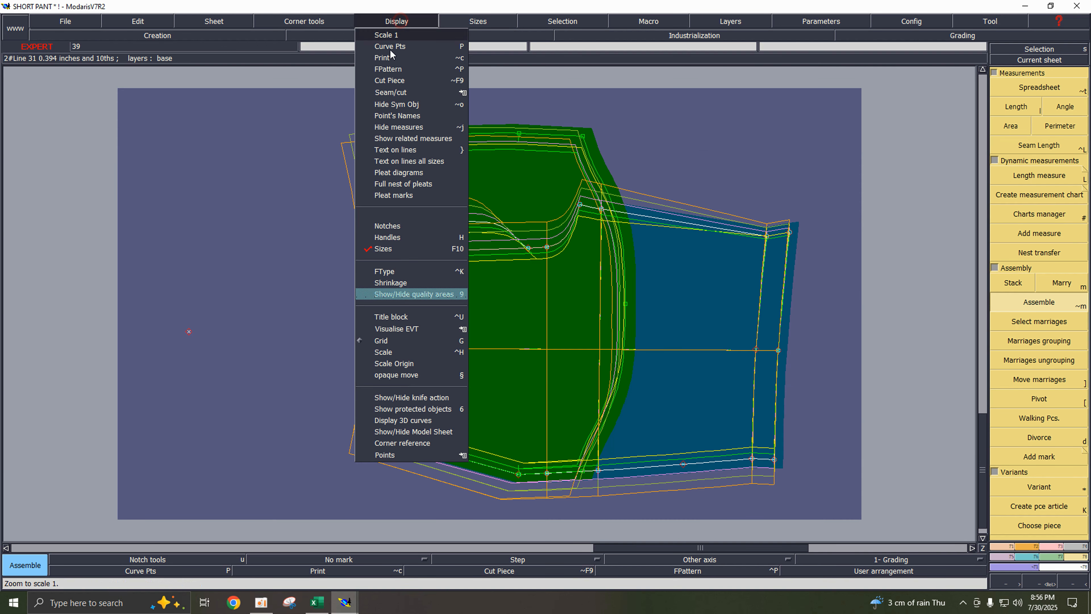
click(250, 111)
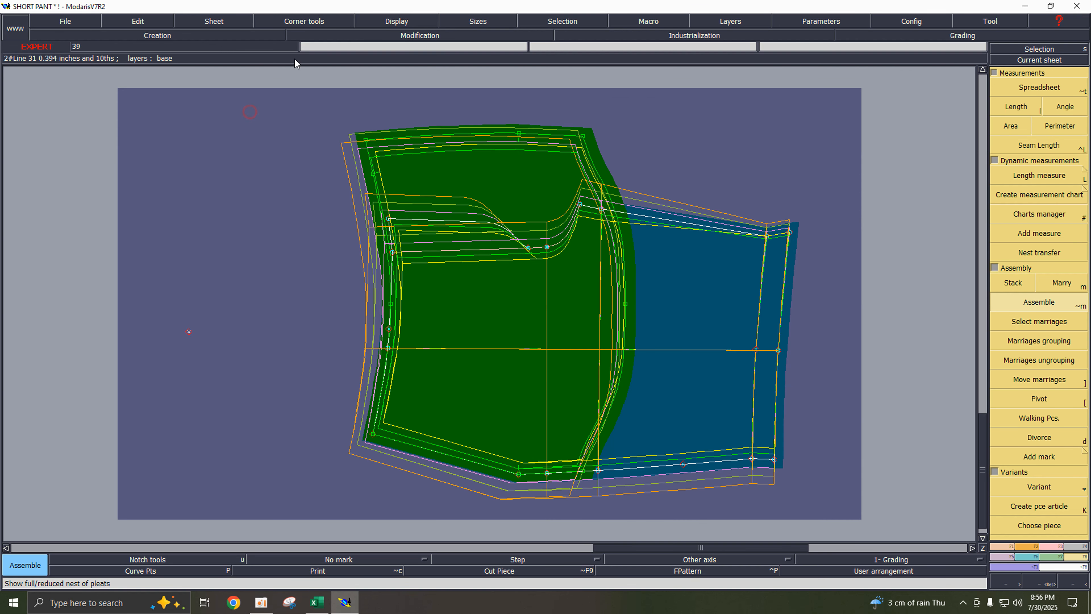
click(387, 22)
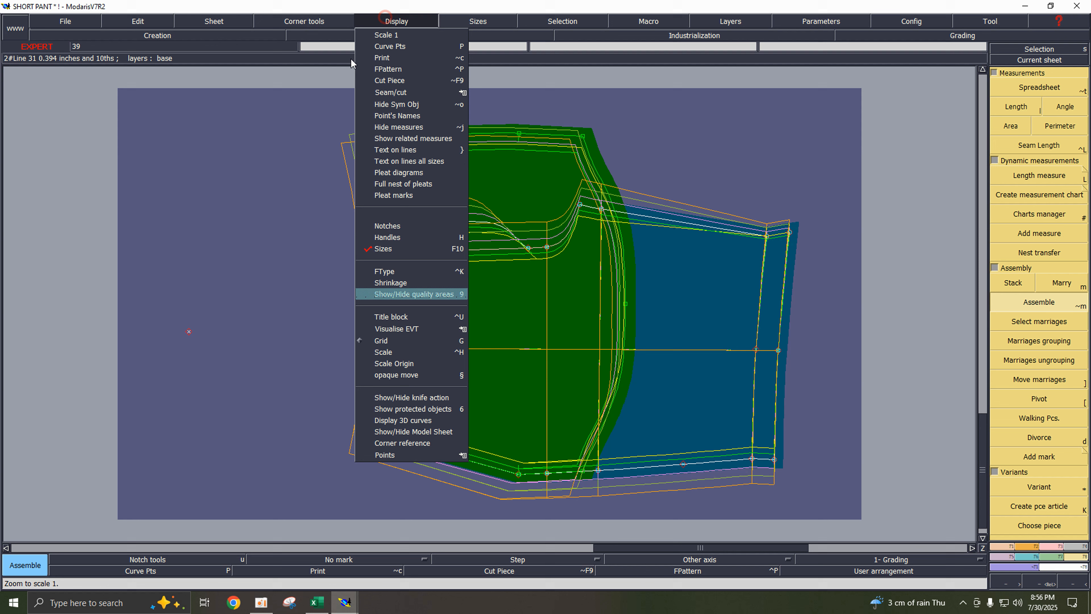
click(399, 316)
click(77, 148)
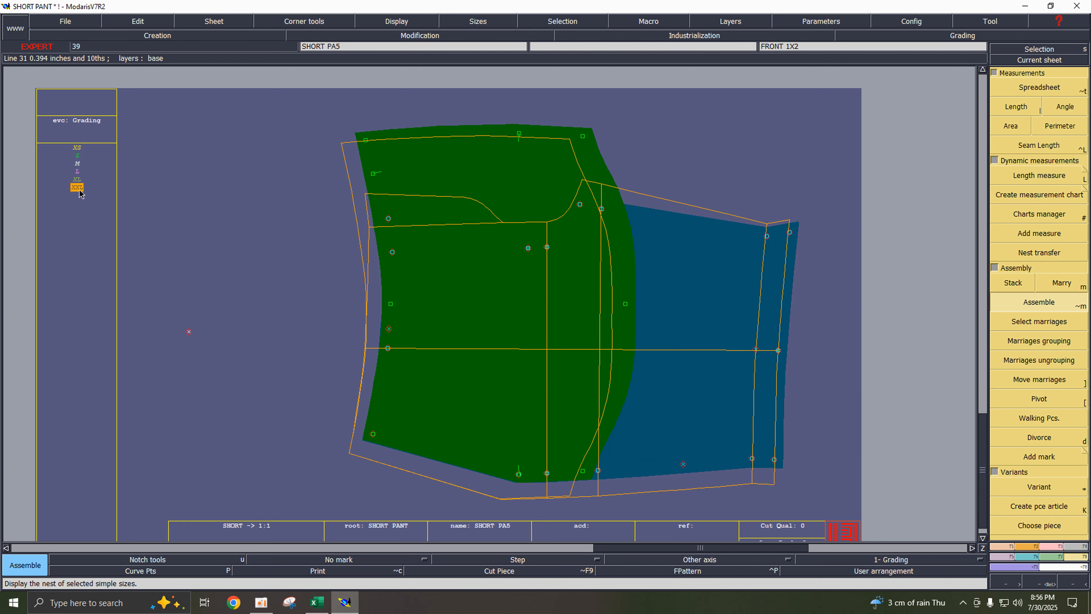
key(F10)
key(F11)
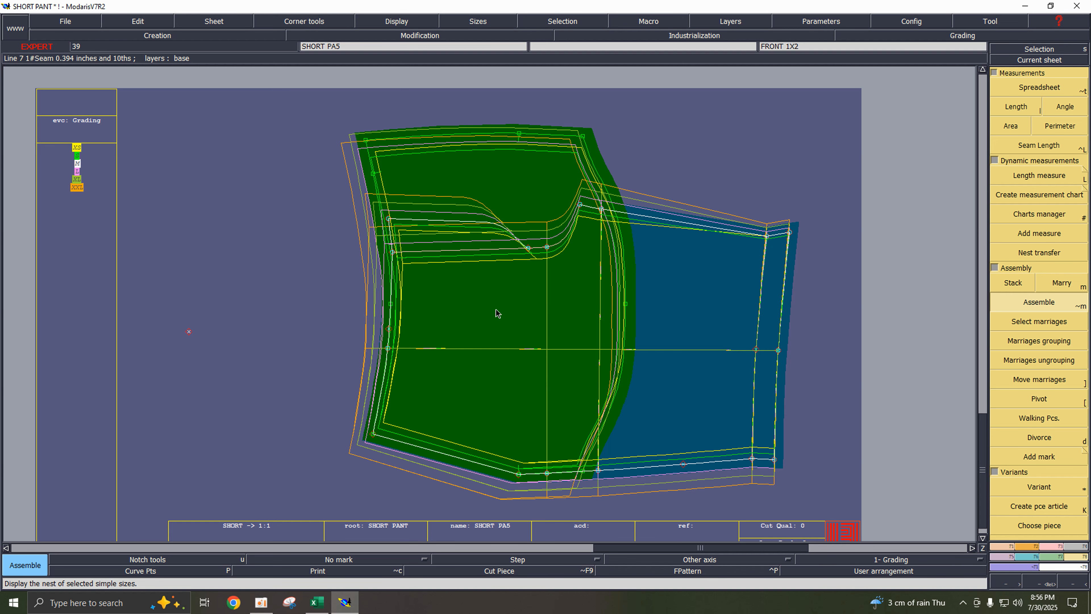
- Divorce the pocket bag from the front piece and arrange the front's sheet in the free space beyond the pocket bag
key(d)
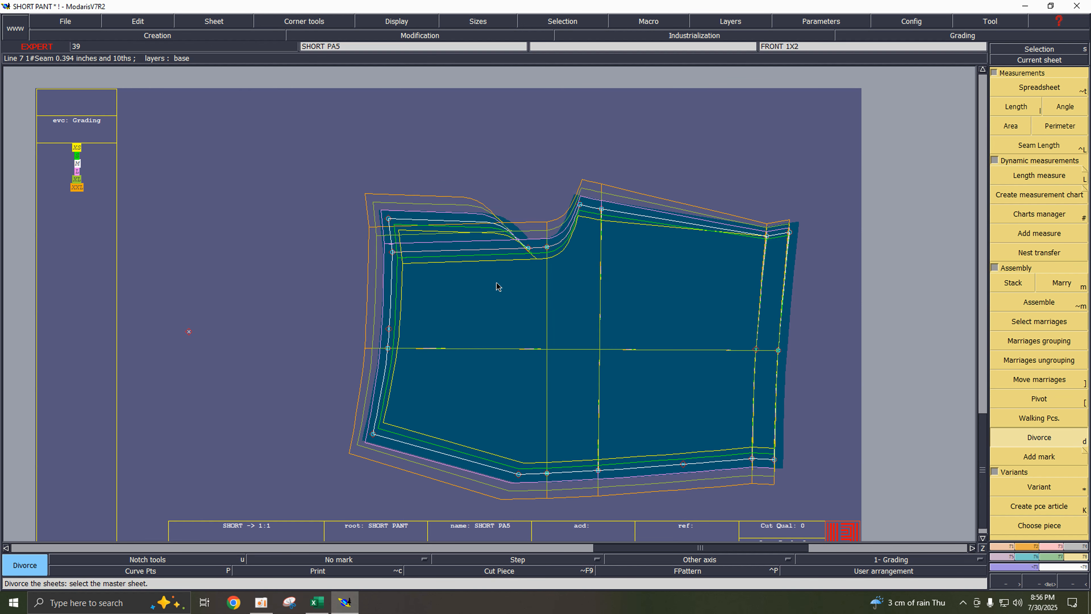
key(F9)
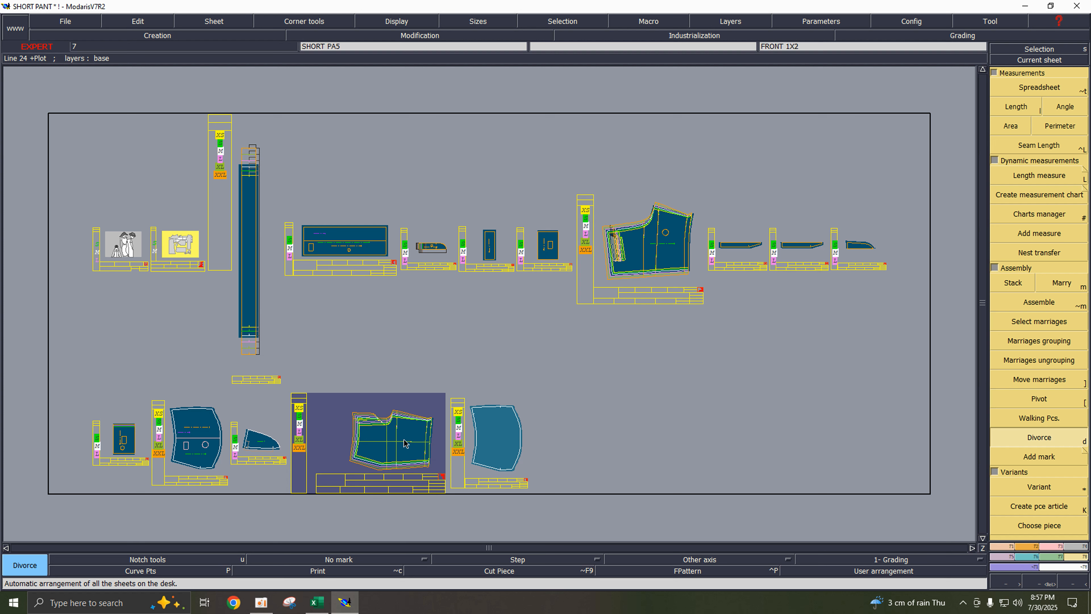
key(a)
drag(387, 447, 658, 399)
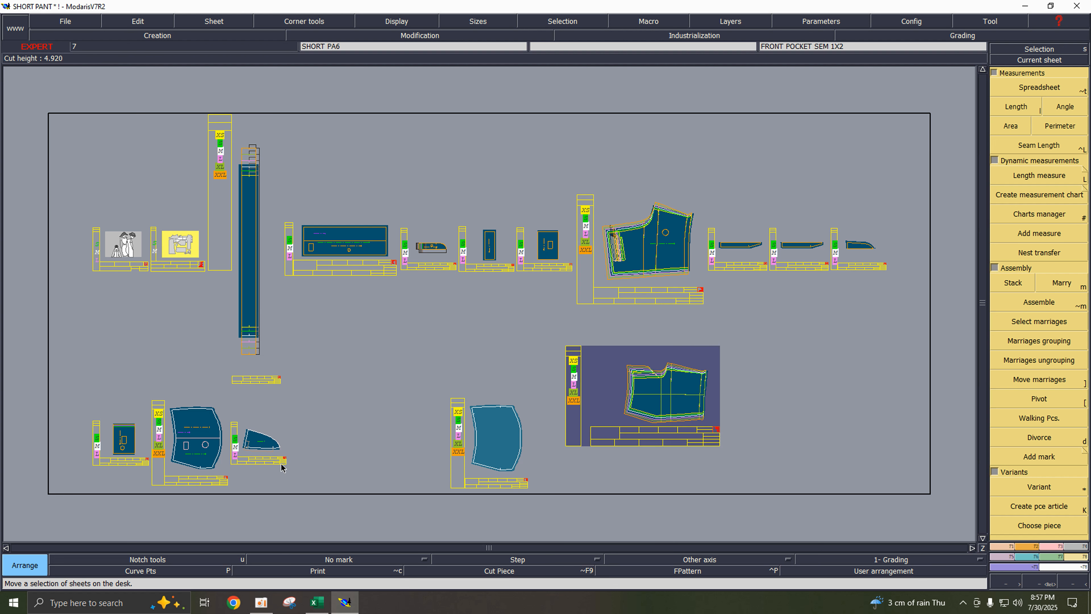
- Exchange the piece data between the new pocket bag and the old FRONT POCKET 1X2 sheet
key(F4)
click(1038, 275)
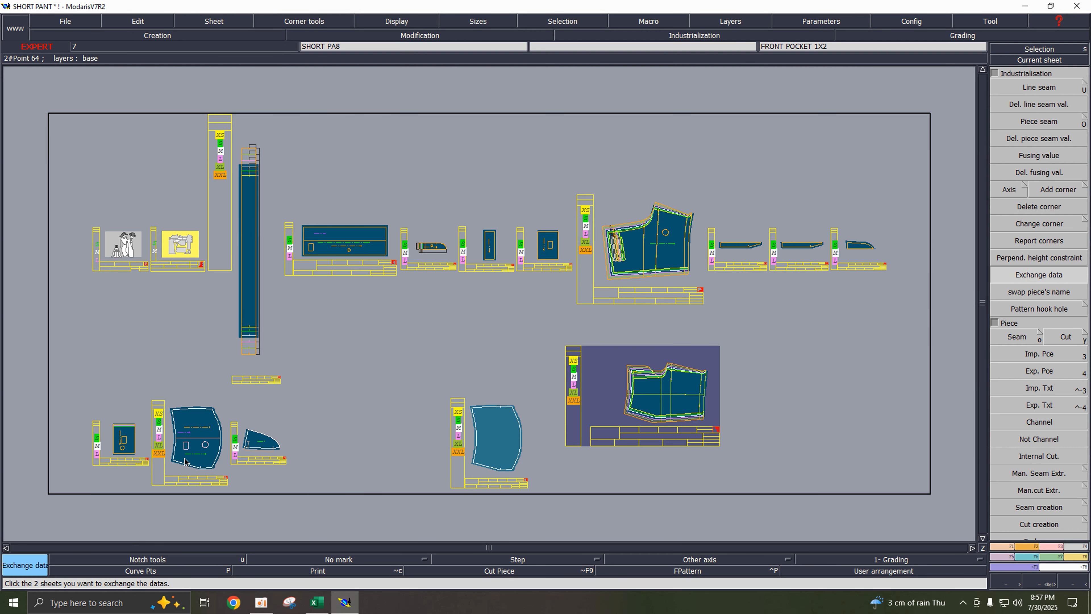
click(196, 436)
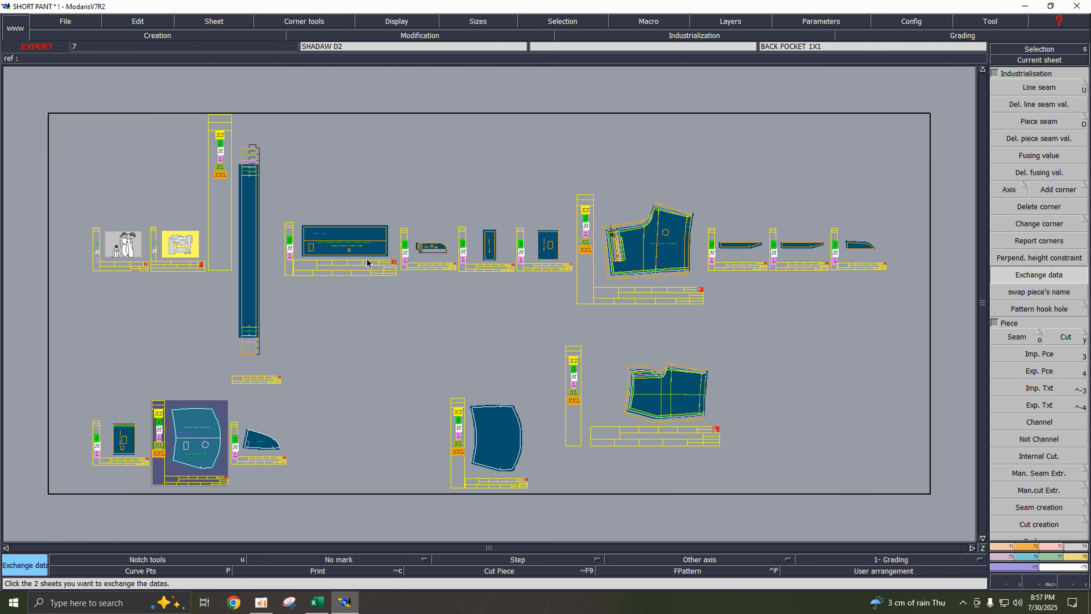
- Place the FLAY FINISH sheet just above the FRONT 1X2 piece and flip it with Y symmetry
click(443, 258)
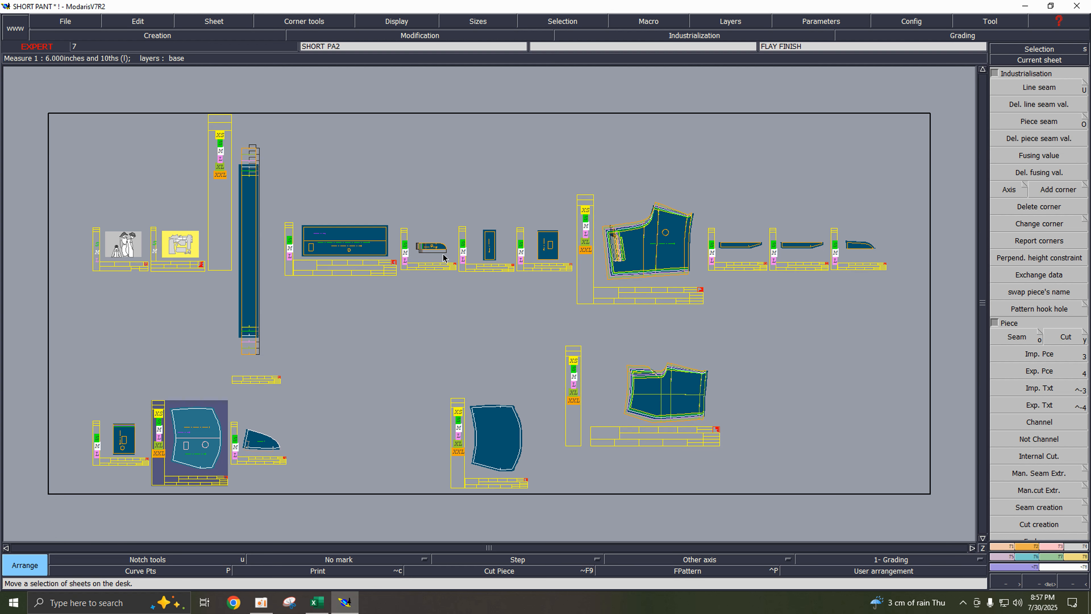
drag(443, 258, 658, 346)
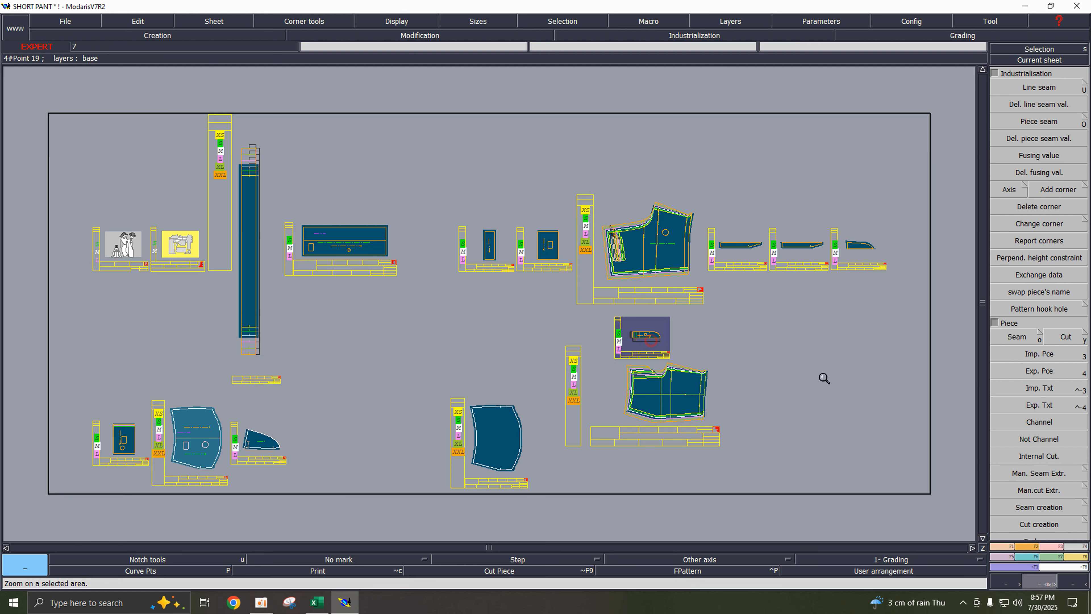
drag(584, 326, 716, 426)
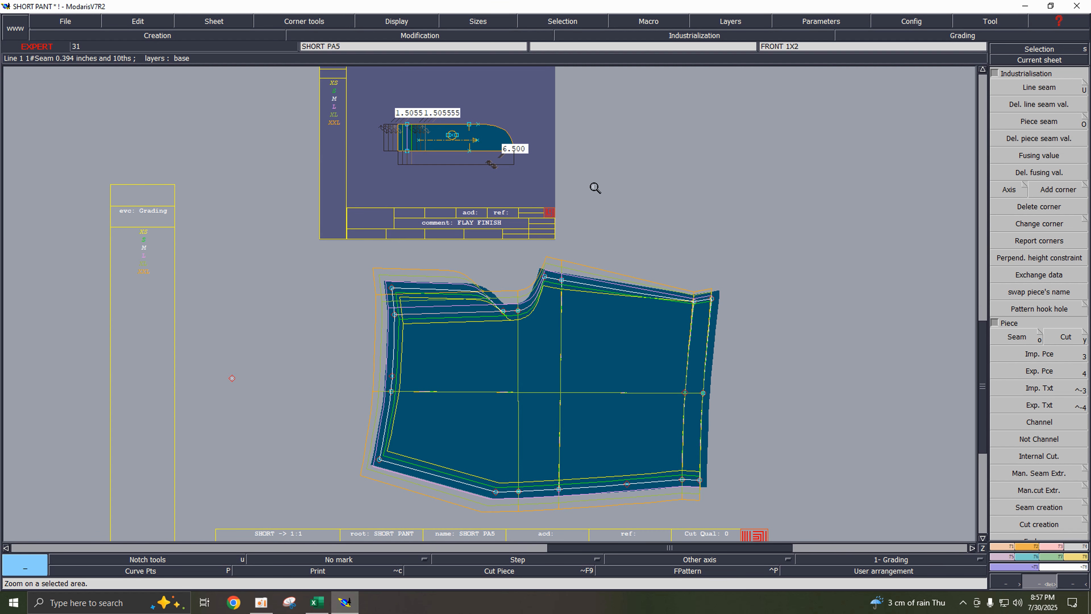
key(F2)
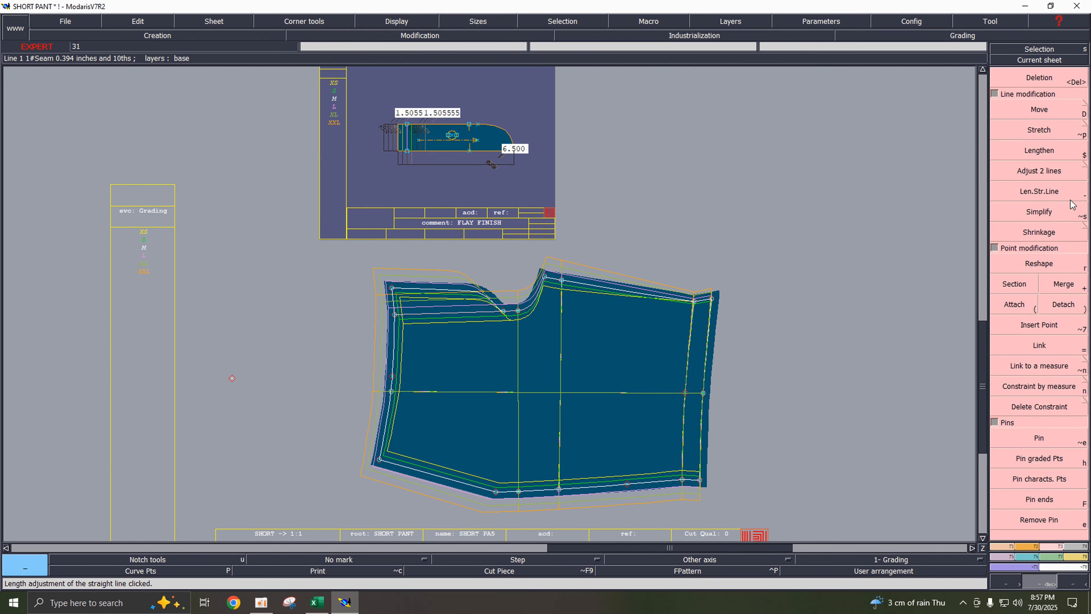
click(1028, 548)
click(1067, 284)
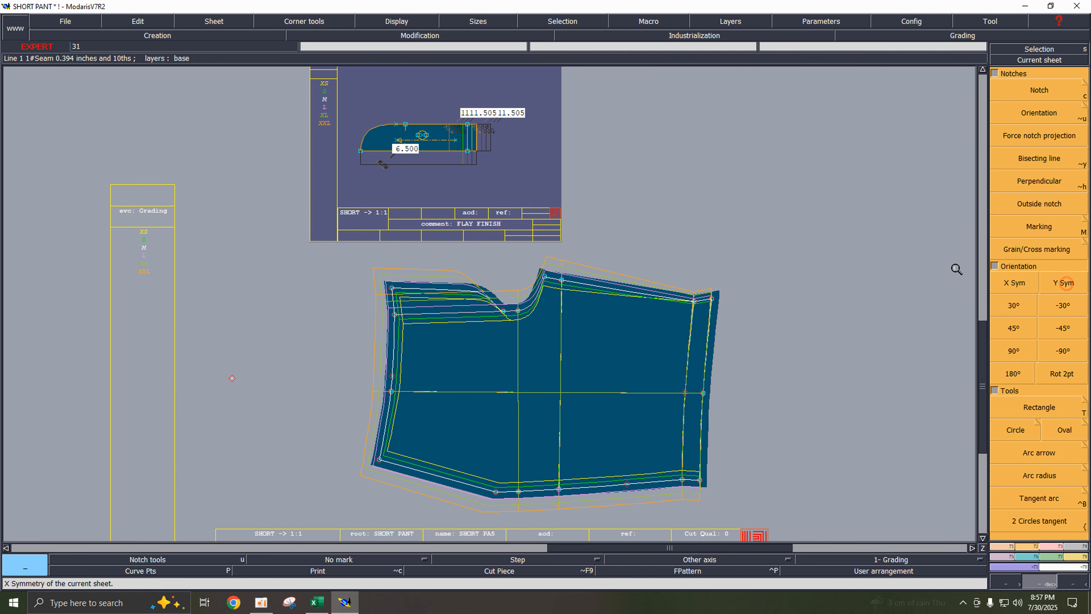
- Pack the front's nest on its centre-front waist point, report X grading to the fly extension's lower end point, and reset the packing
key(F8)
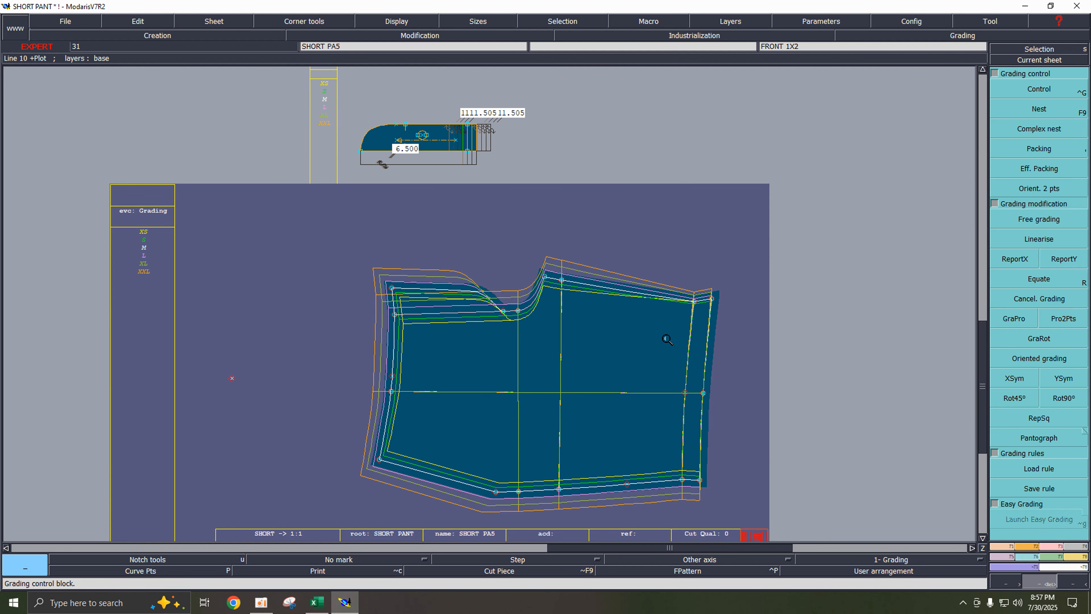
click(1037, 148)
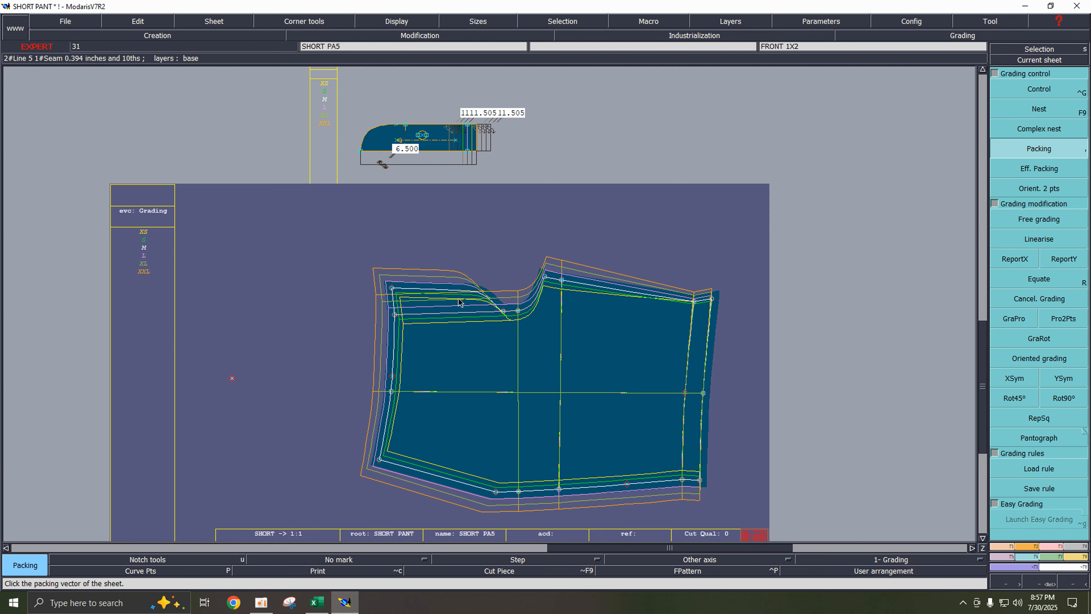
click(395, 314)
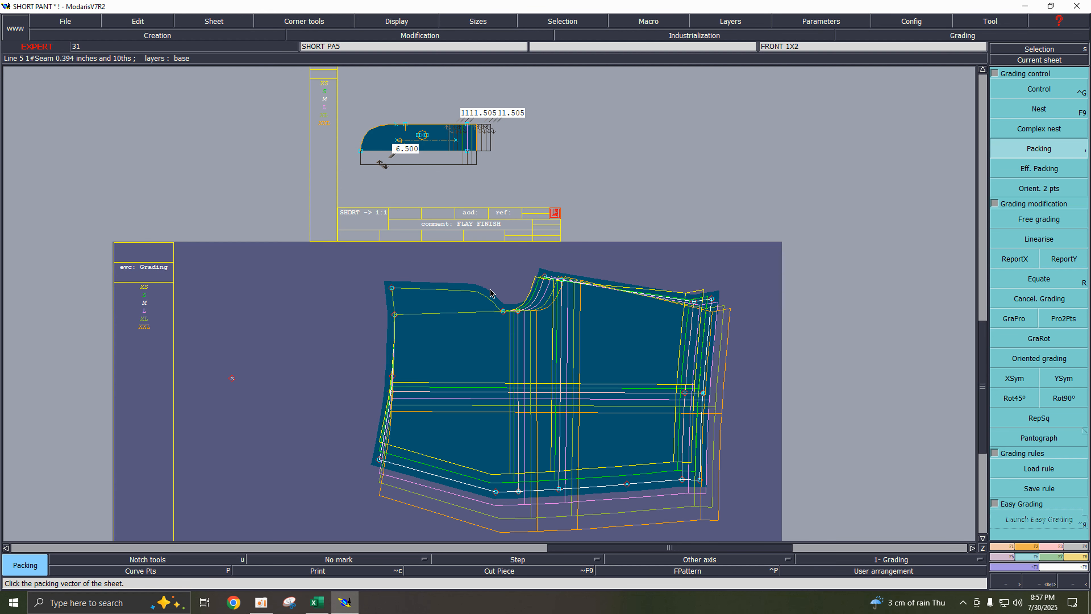
drag(490, 290, 508, 337)
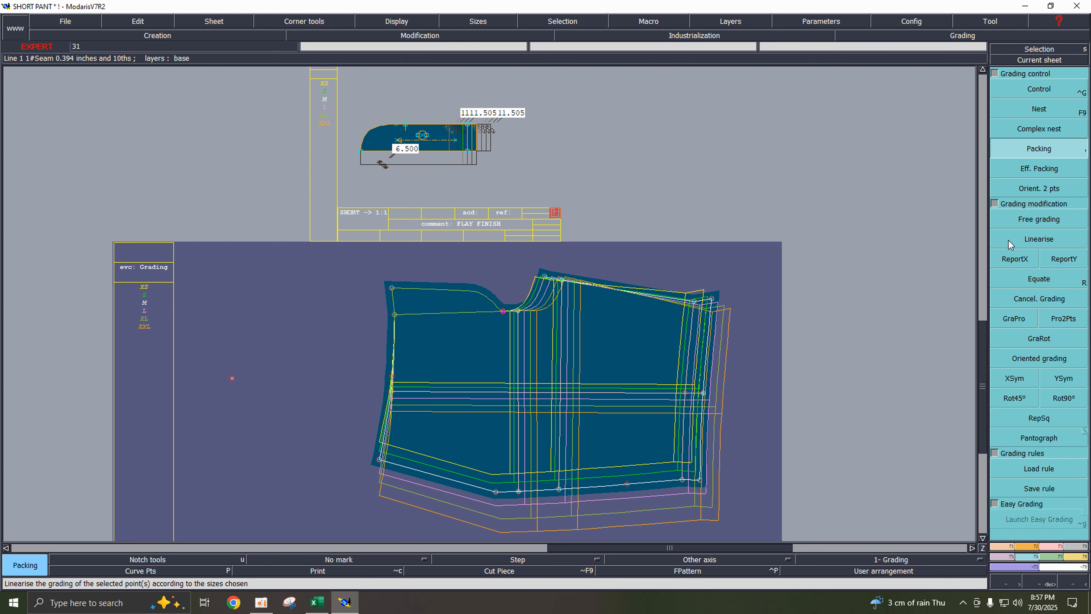
click(1015, 259)
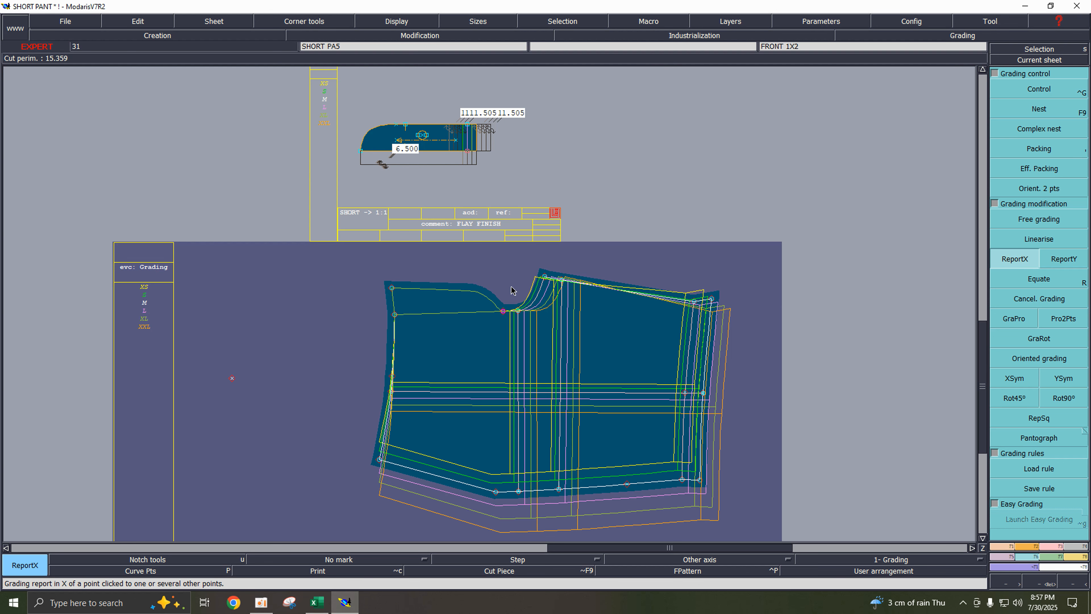
click(503, 311)
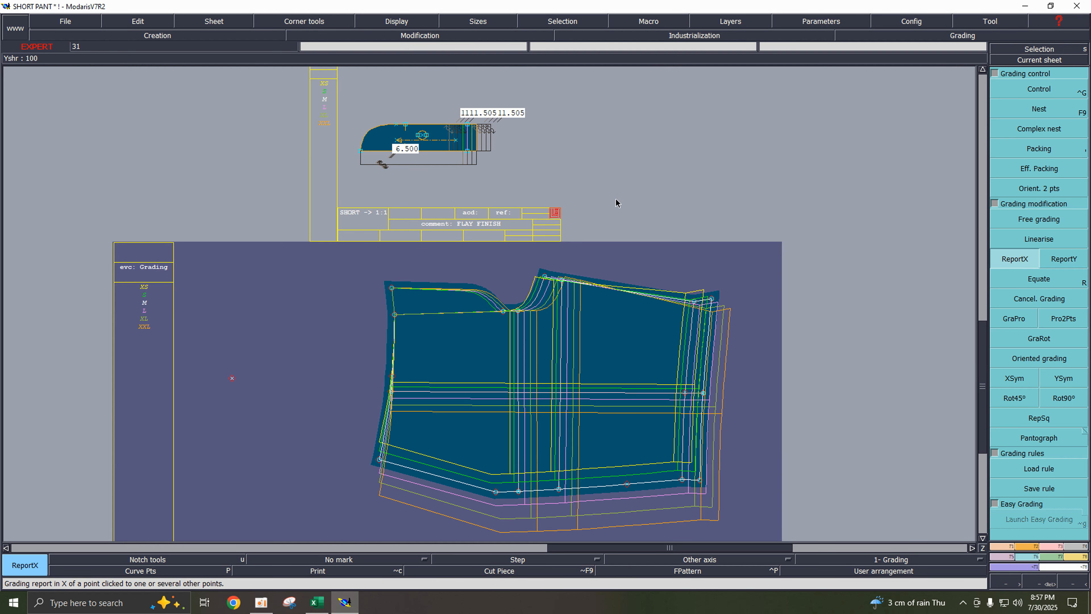
click(716, 232)
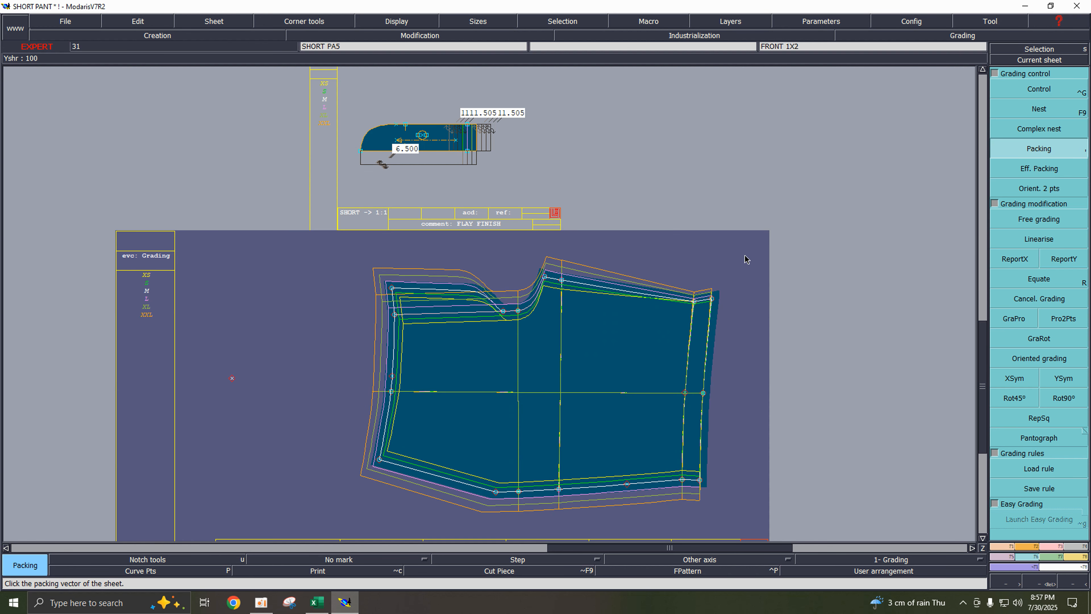
- Arrange all the sheets on the desk automatically and accept the configured SHORT PANT/84 access paths
key(F9)
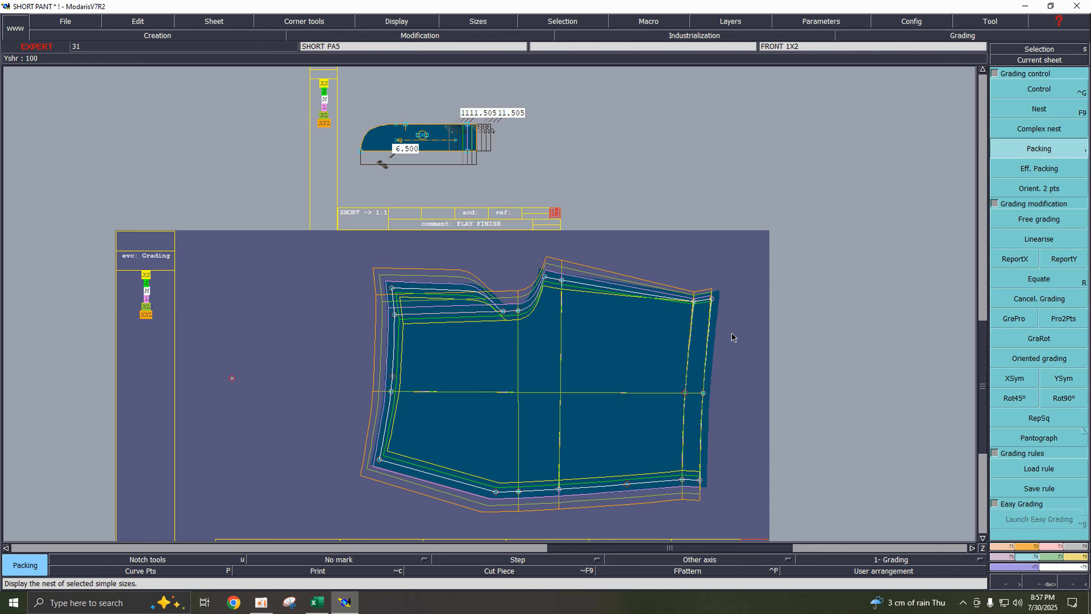
key(F8)
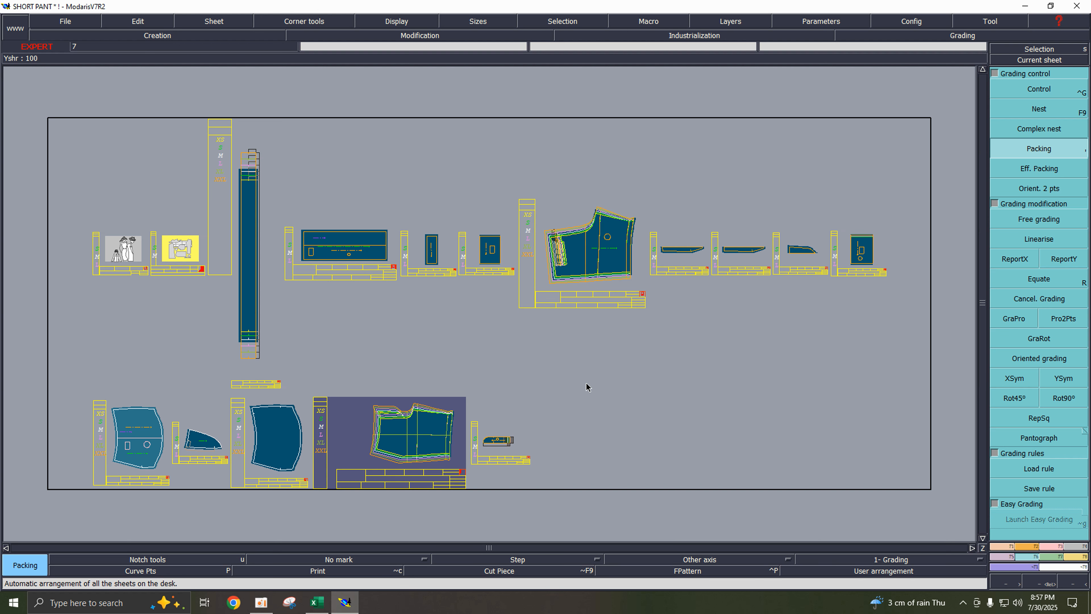
key(ctrl+a)
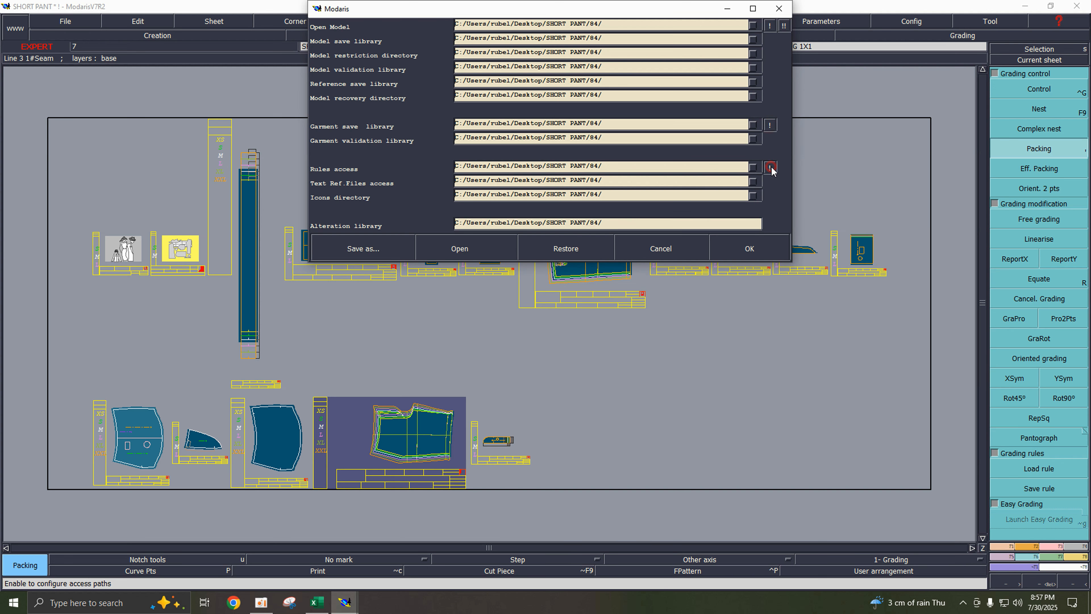
click(752, 249)
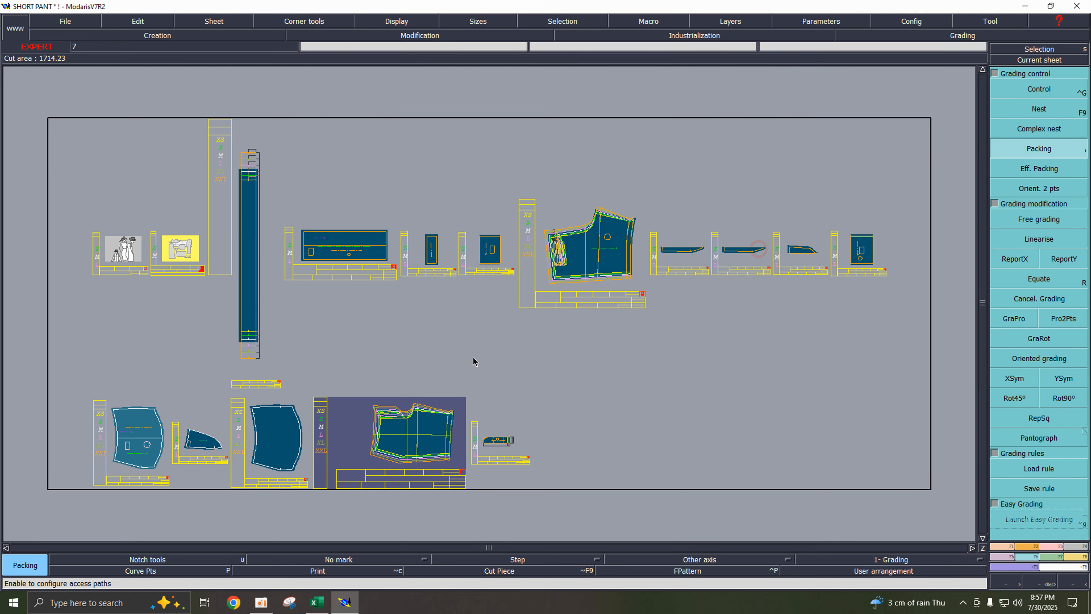
- Make the FLAY FINISH sheet the current sheet
click(1057, 61)
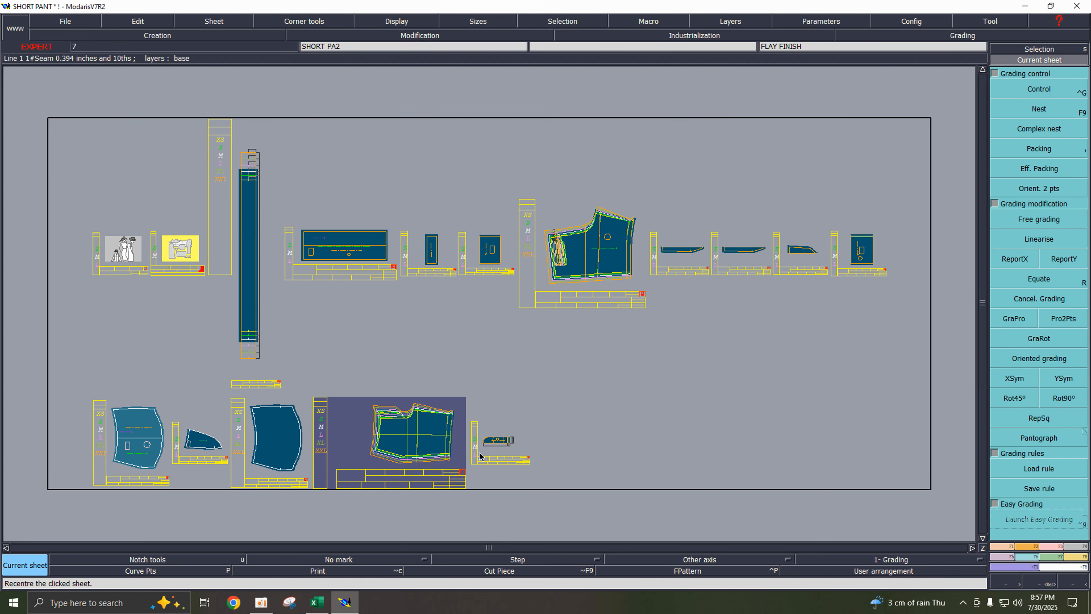